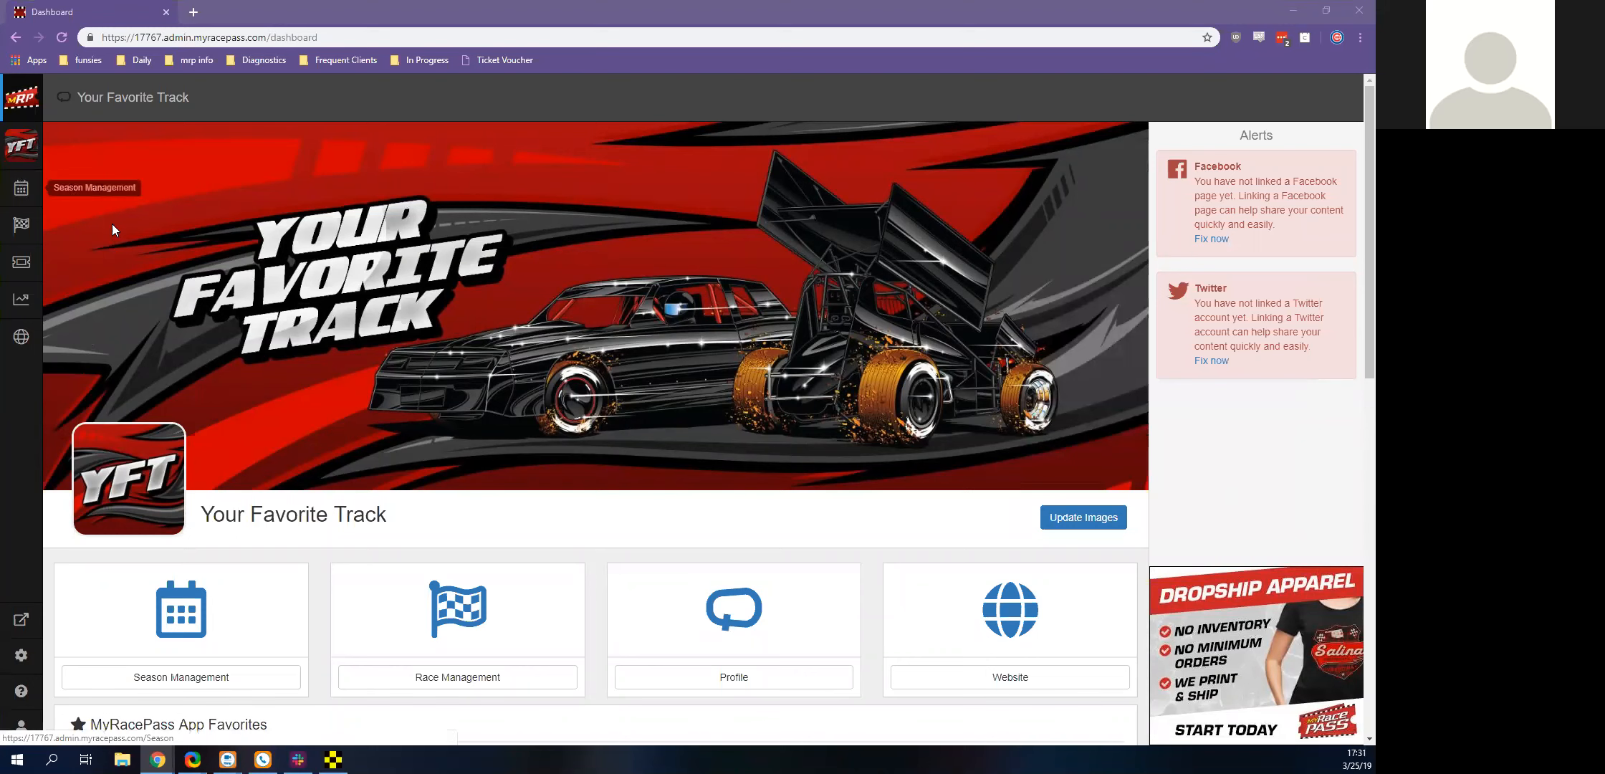
{"action": "scroll", "coordinate": [488, 355], "scroll_direction": "down", "scroll_amount": 4}
{"action": "scroll", "coordinate": [491, 353], "scroll_direction": "up", "scroll_amount": 4}
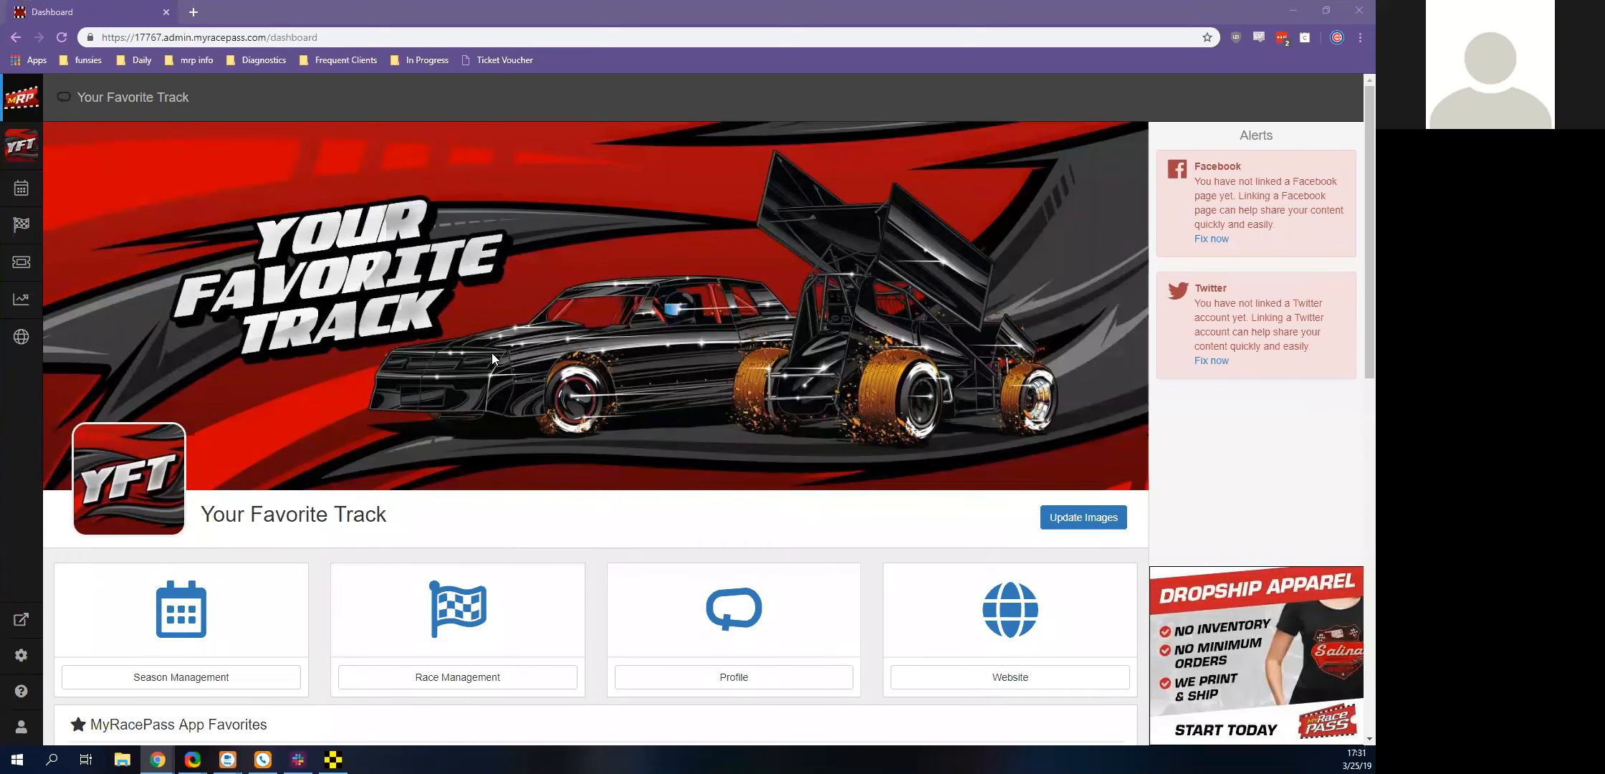
{"action": "scroll", "coordinate": [459, 380], "scroll_direction": "down", "scroll_amount": 4}
{"action": "scroll", "coordinate": [509, 414], "scroll_direction": "up", "scroll_amount": 4}
Open Season Management, check the list of available seasons, and look through the 2019 season overview
{"action": "left_click", "coordinate": [22, 191]}
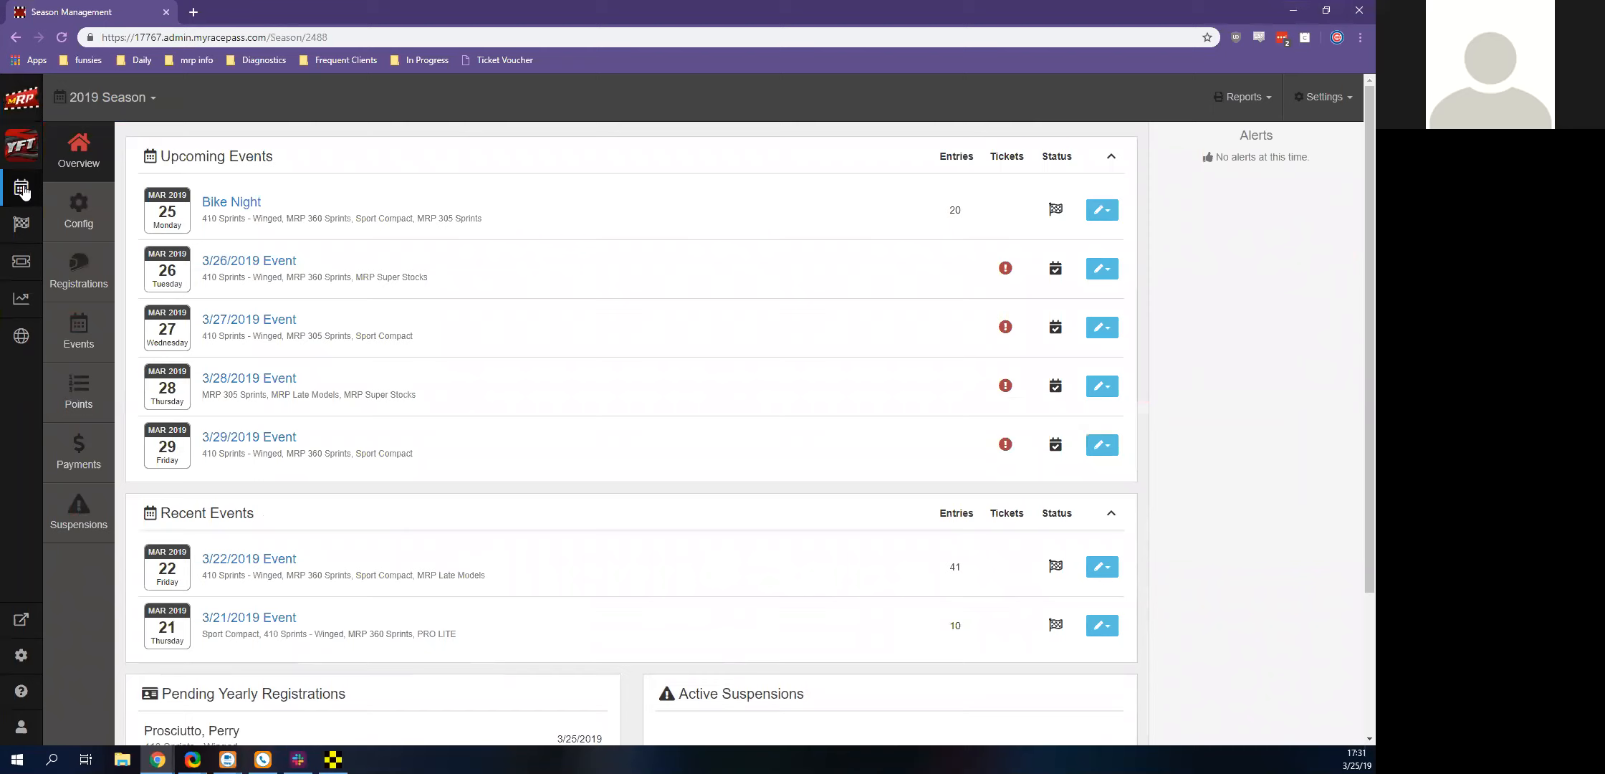
{"action": "left_click", "coordinate": [123, 102]}
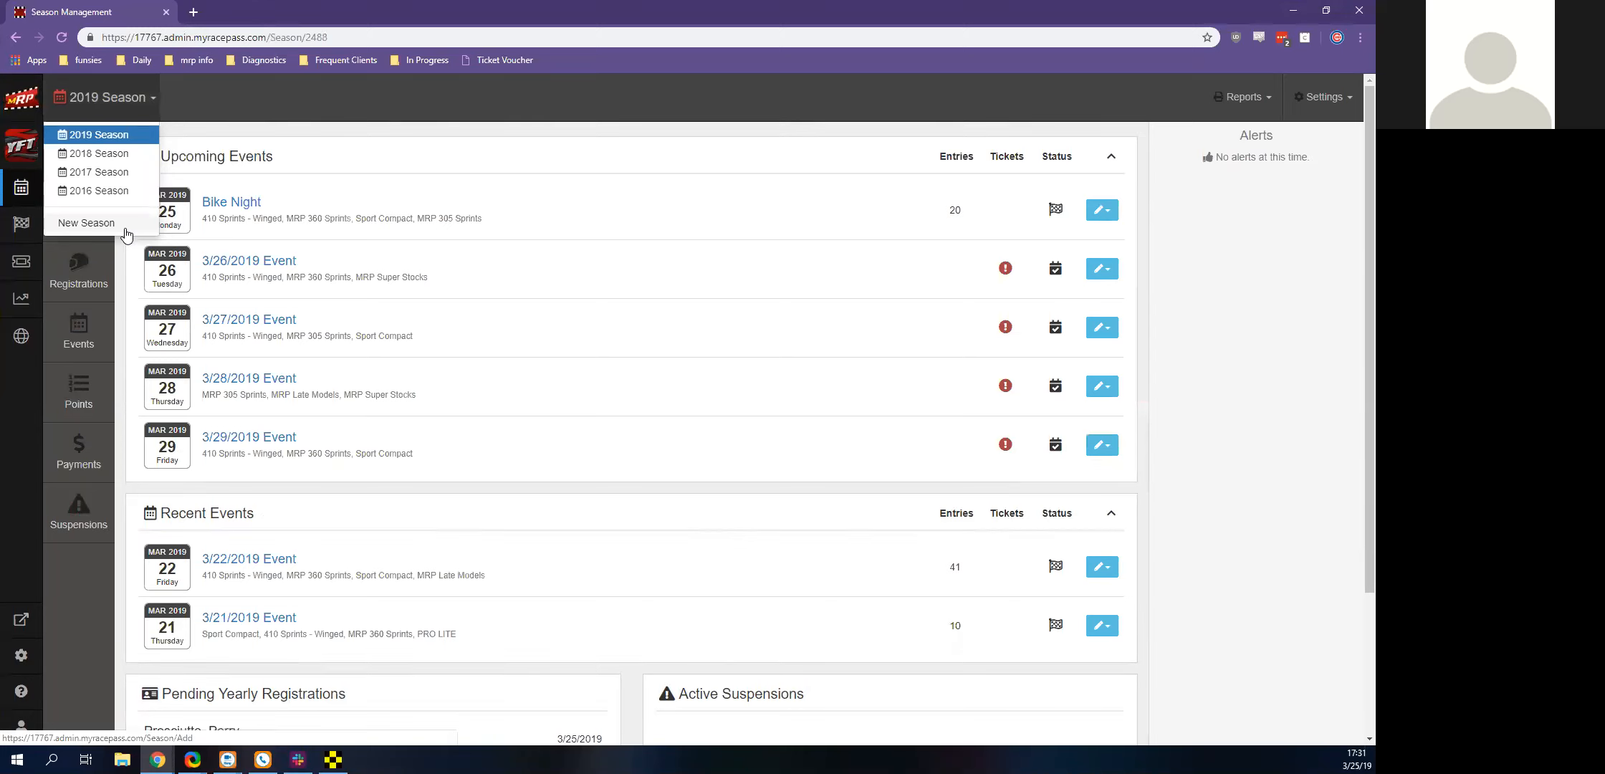
{"action": "left_click", "coordinate": [99, 109]}
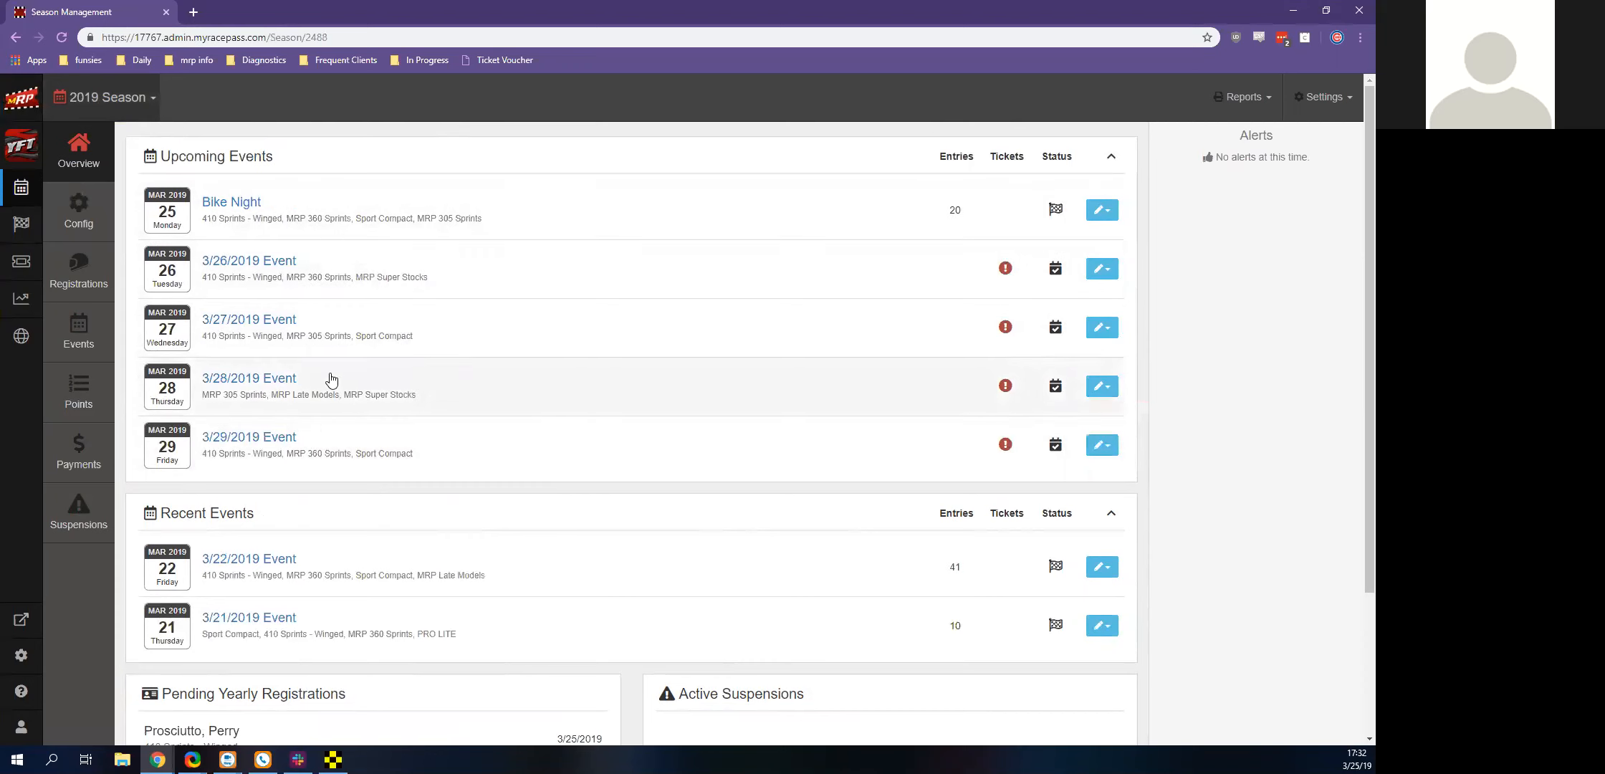
{"action": "scroll", "coordinate": [151, 490], "scroll_direction": "down", "scroll_amount": 1}
{"action": "scroll", "coordinate": [151, 491], "scroll_direction": "down", "scroll_amount": 2}
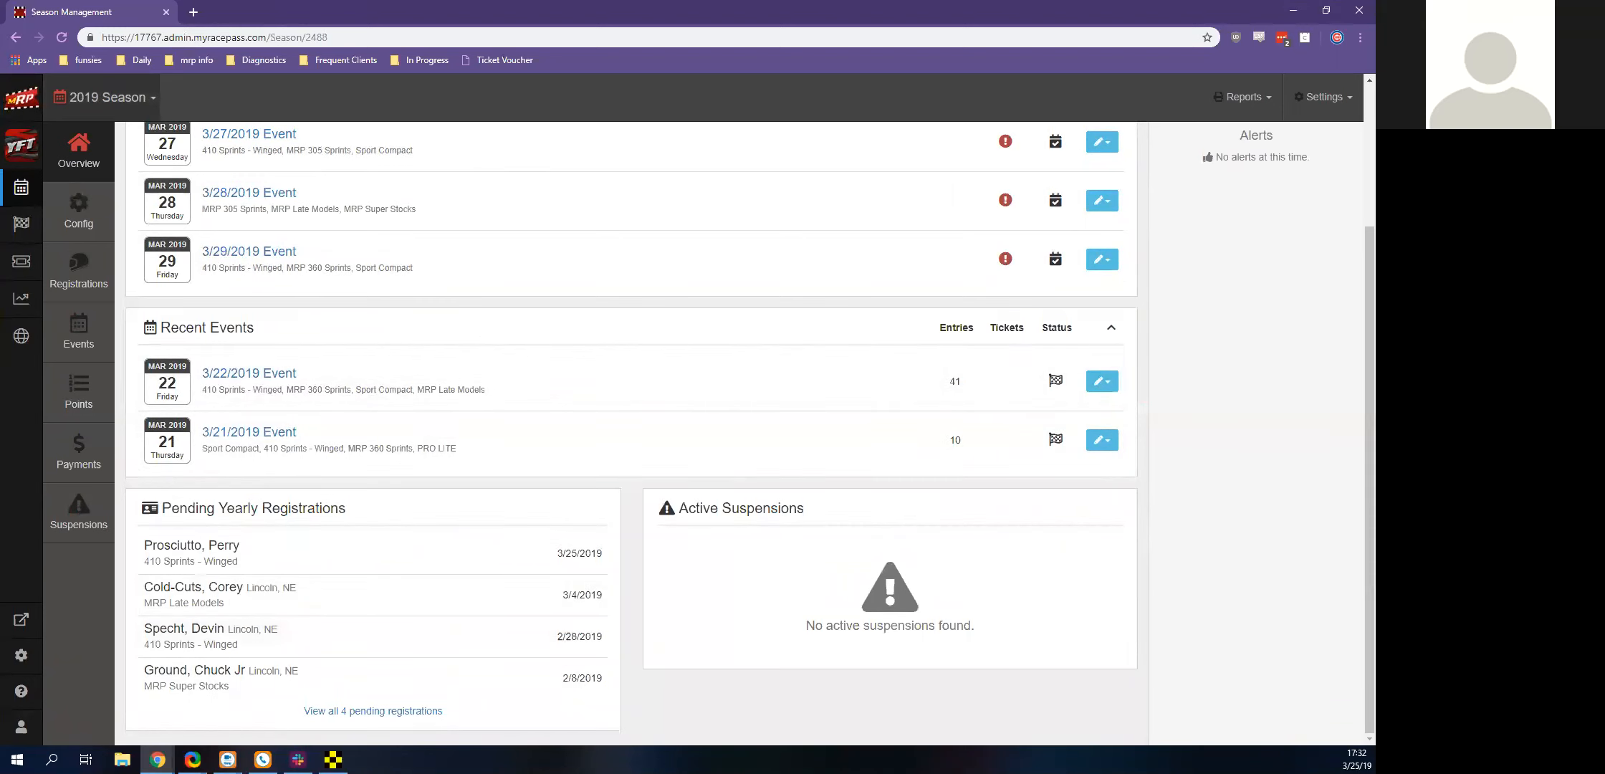
Switch the current account to impersonate the admin
{"action": "left_click", "coordinate": [29, 727]}
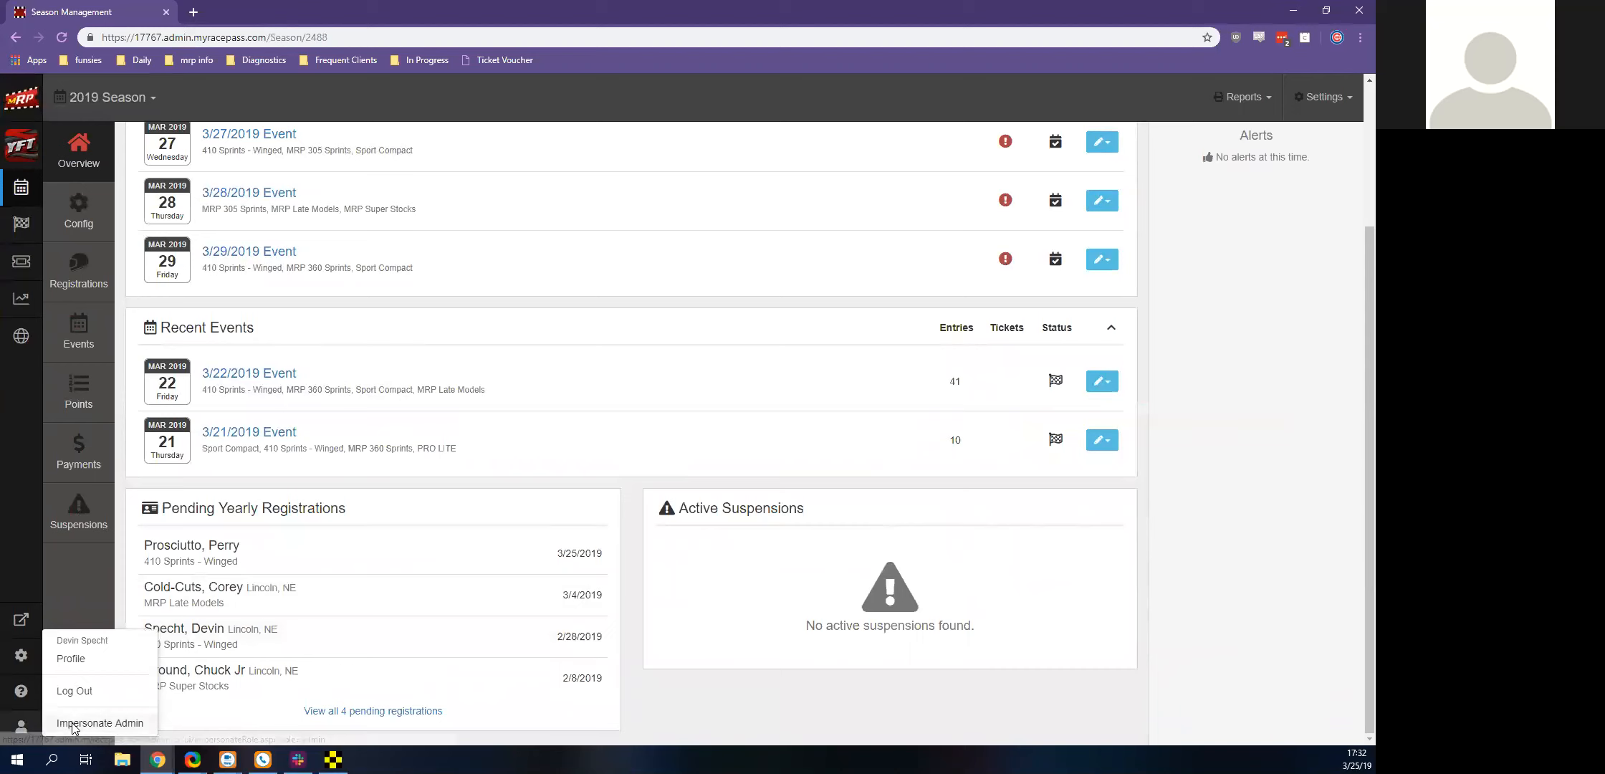
{"action": "left_click", "coordinate": [61, 722]}
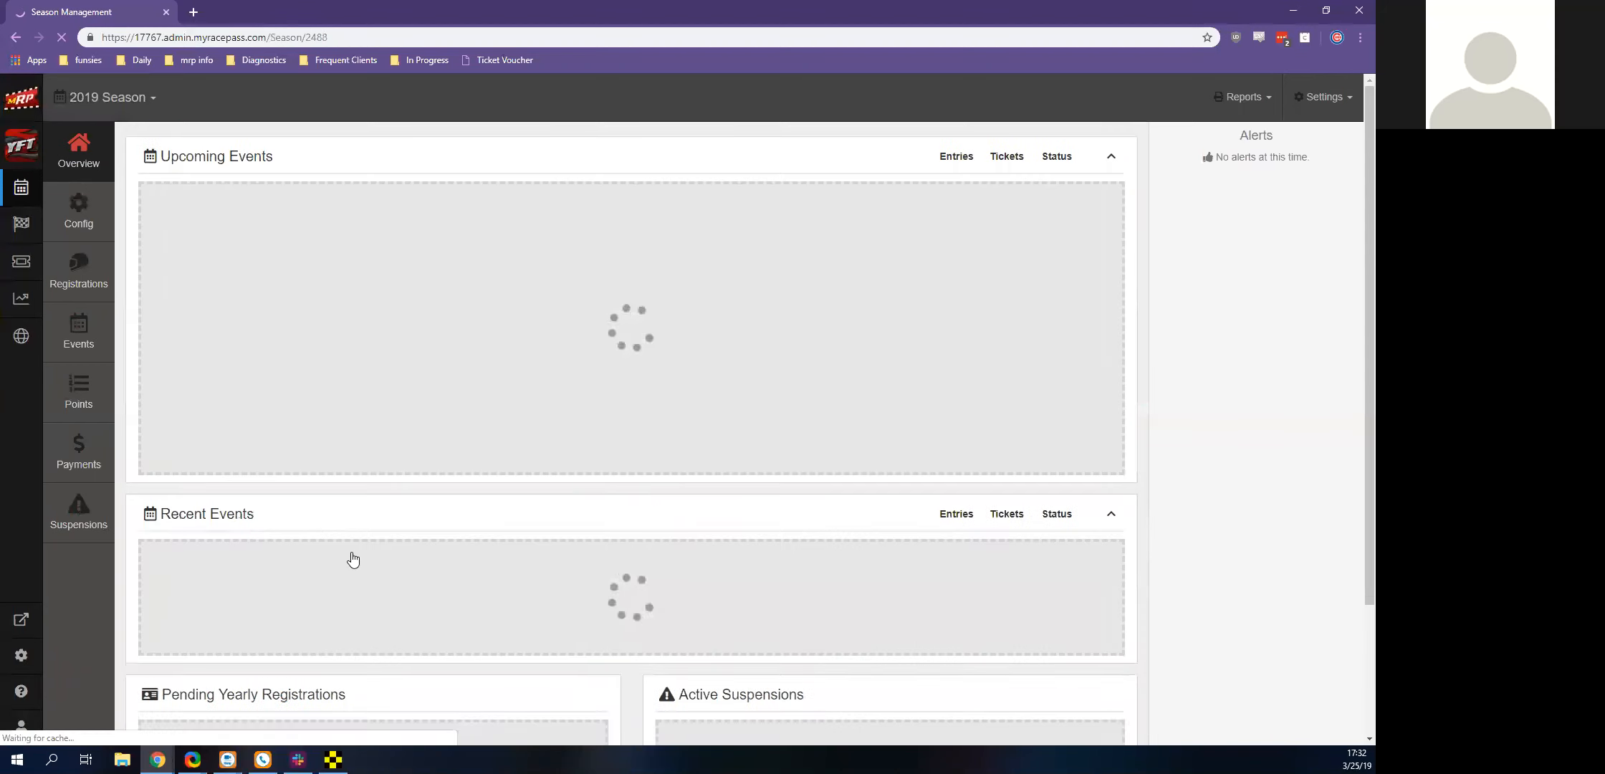
{"action": "scroll", "coordinate": [514, 537], "scroll_direction": "up", "scroll_amount": 3}
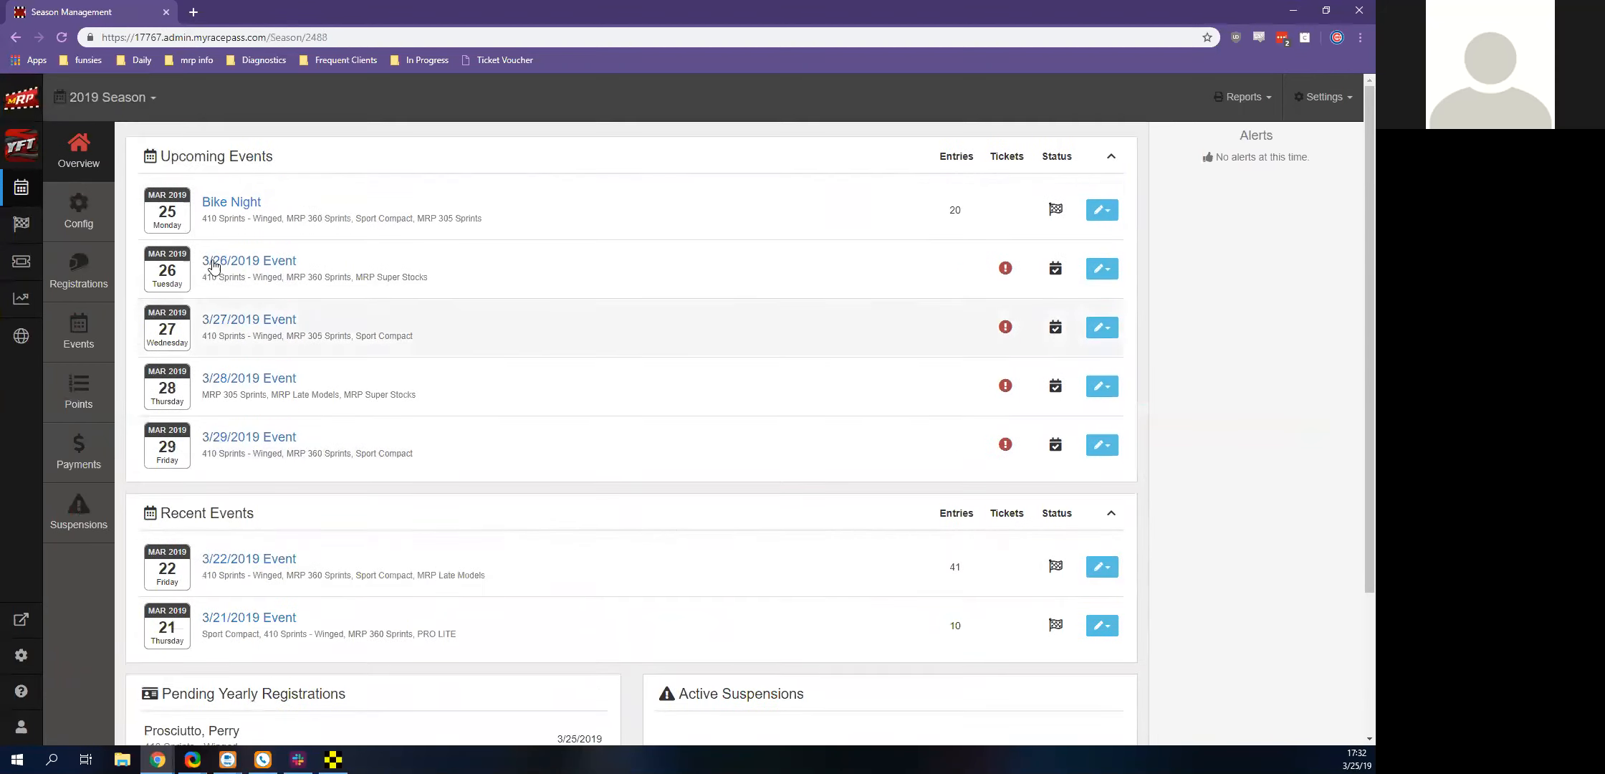
Open the 2019 season configuration and examine its season information, tracks, series and classes
{"action": "left_click", "coordinate": [85, 219]}
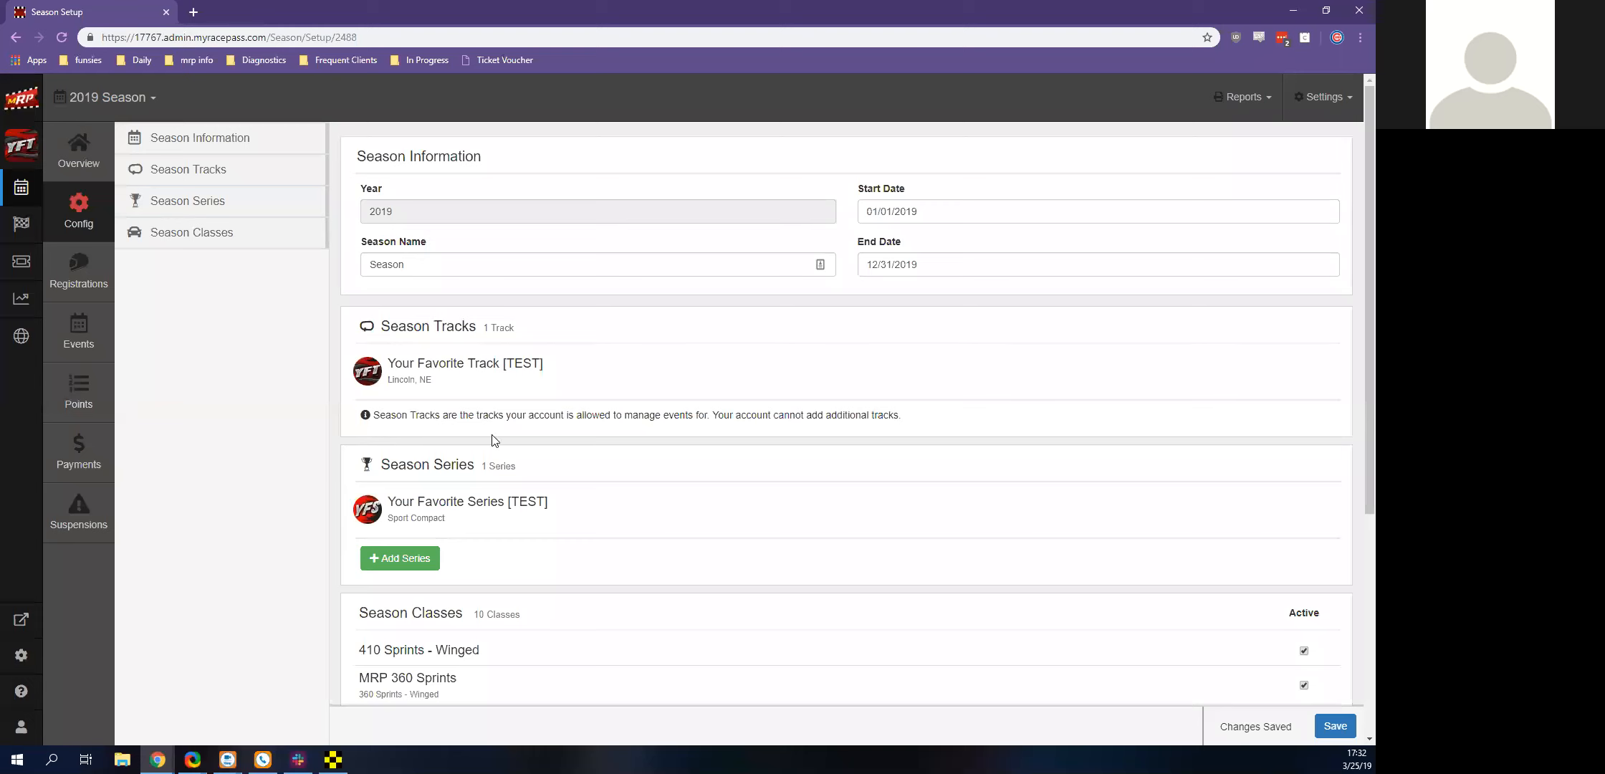
{"action": "scroll", "coordinate": [322, 327], "scroll_direction": "down", "scroll_amount": 2}
{"action": "scroll", "coordinate": [324, 328], "scroll_direction": "down", "scroll_amount": 1}
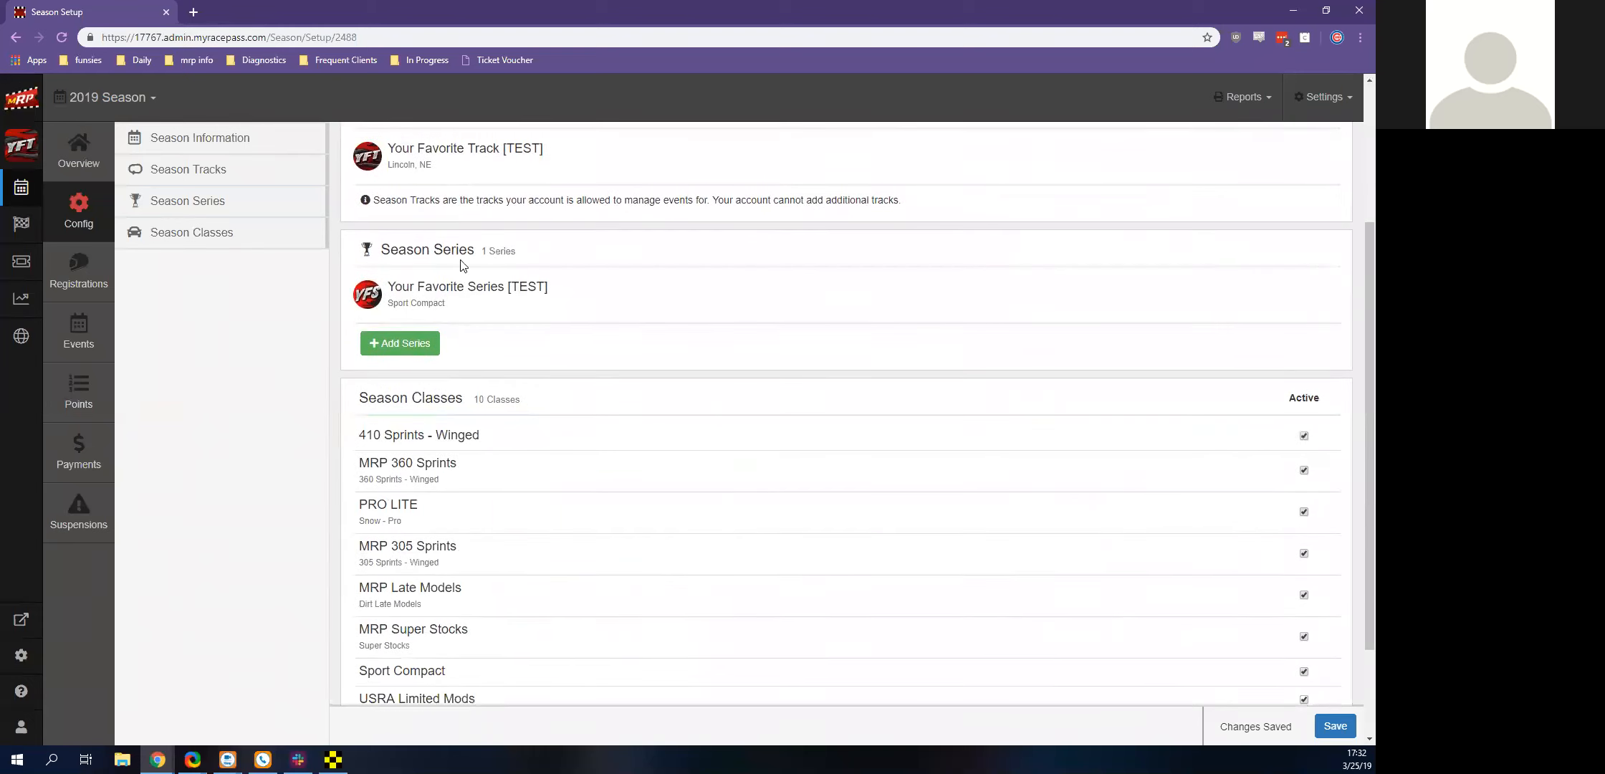
View the options for adding a season series, including the All Series search, and leave without adding one
{"action": "left_click", "coordinate": [372, 344]}
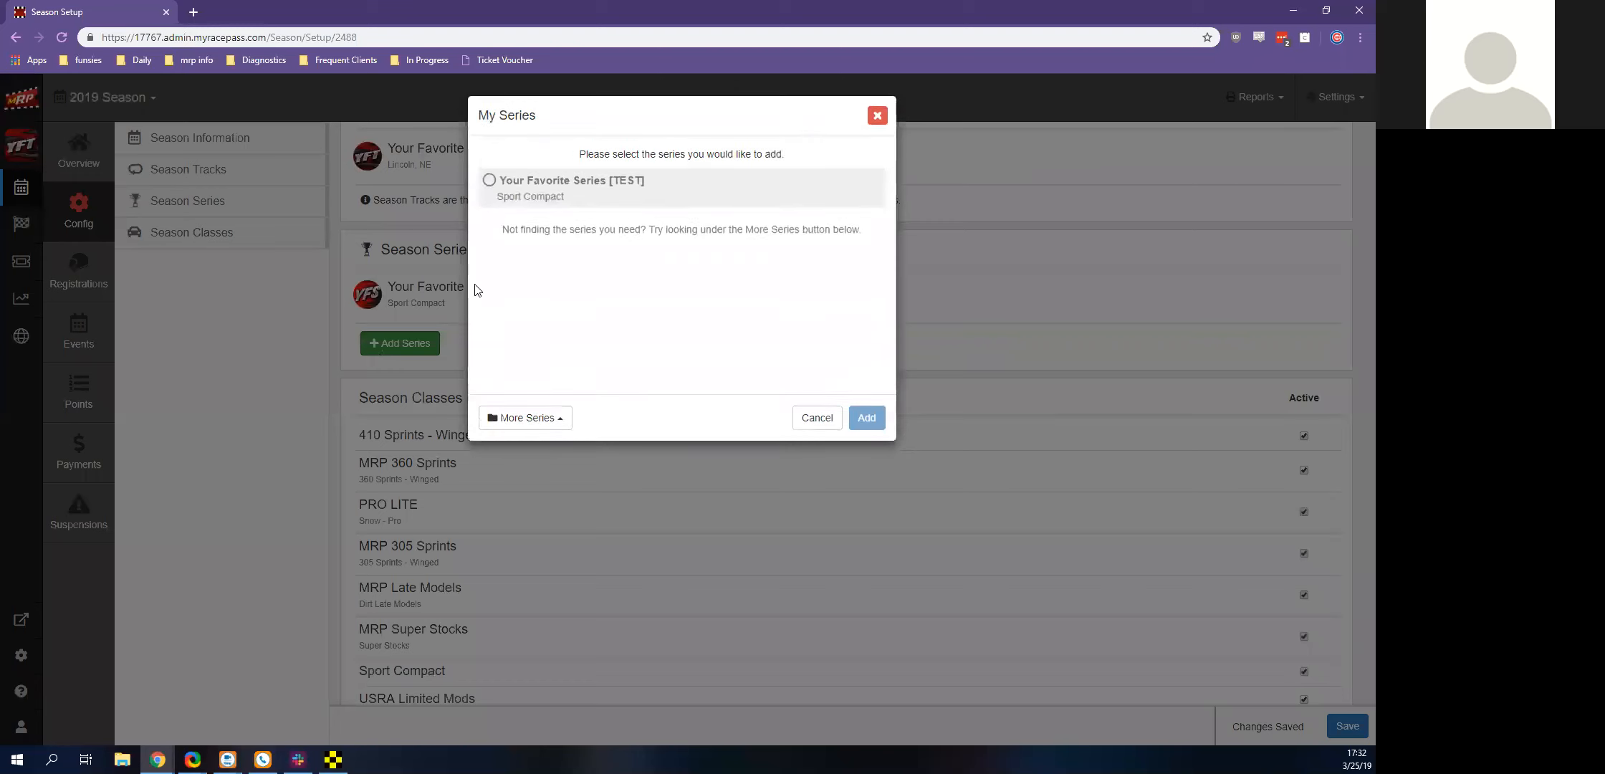
{"action": "left_click", "coordinate": [526, 417]}
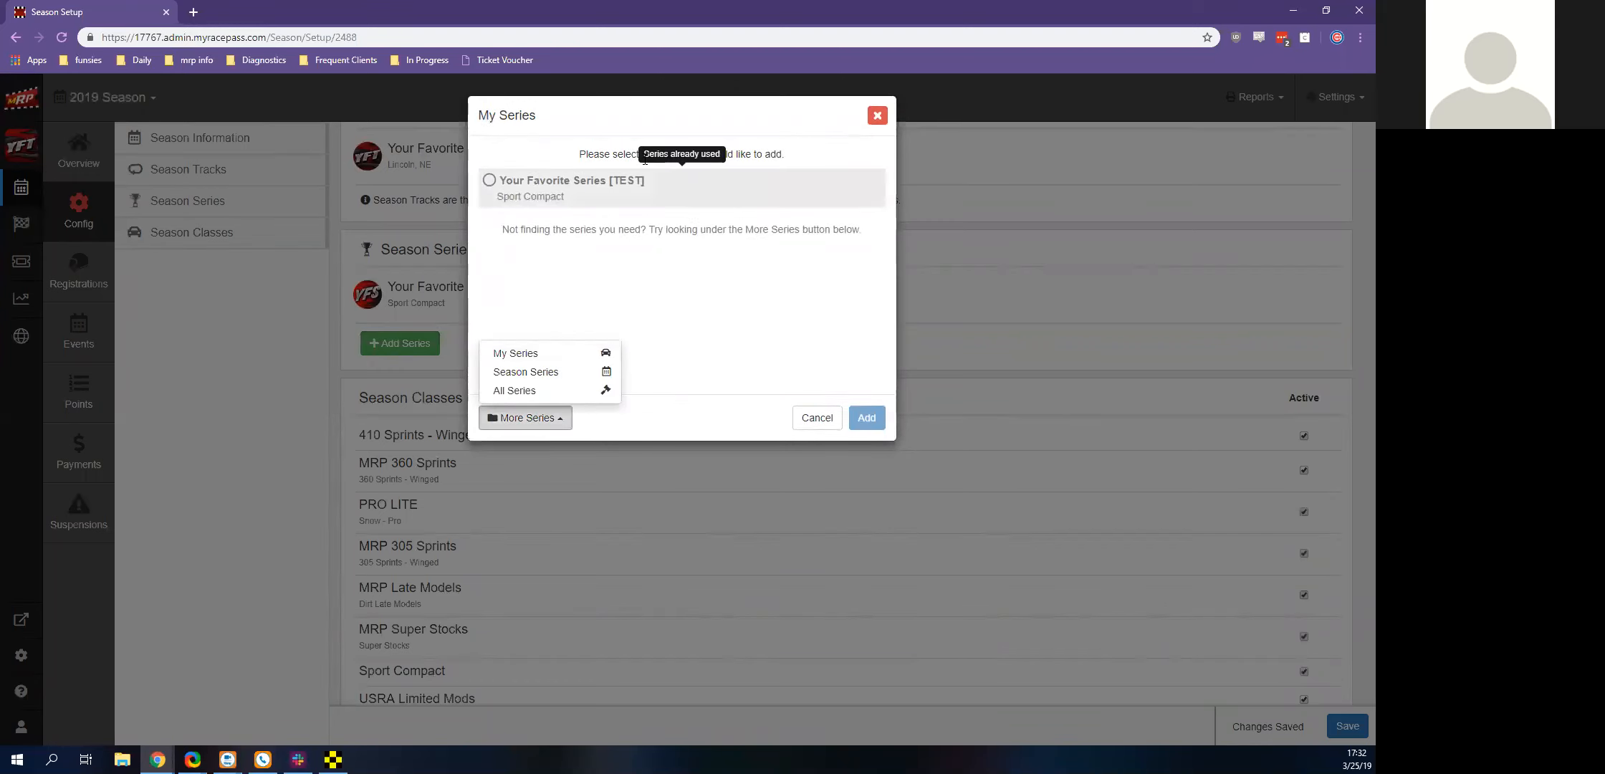
{"action": "left_click", "coordinate": [517, 391]}
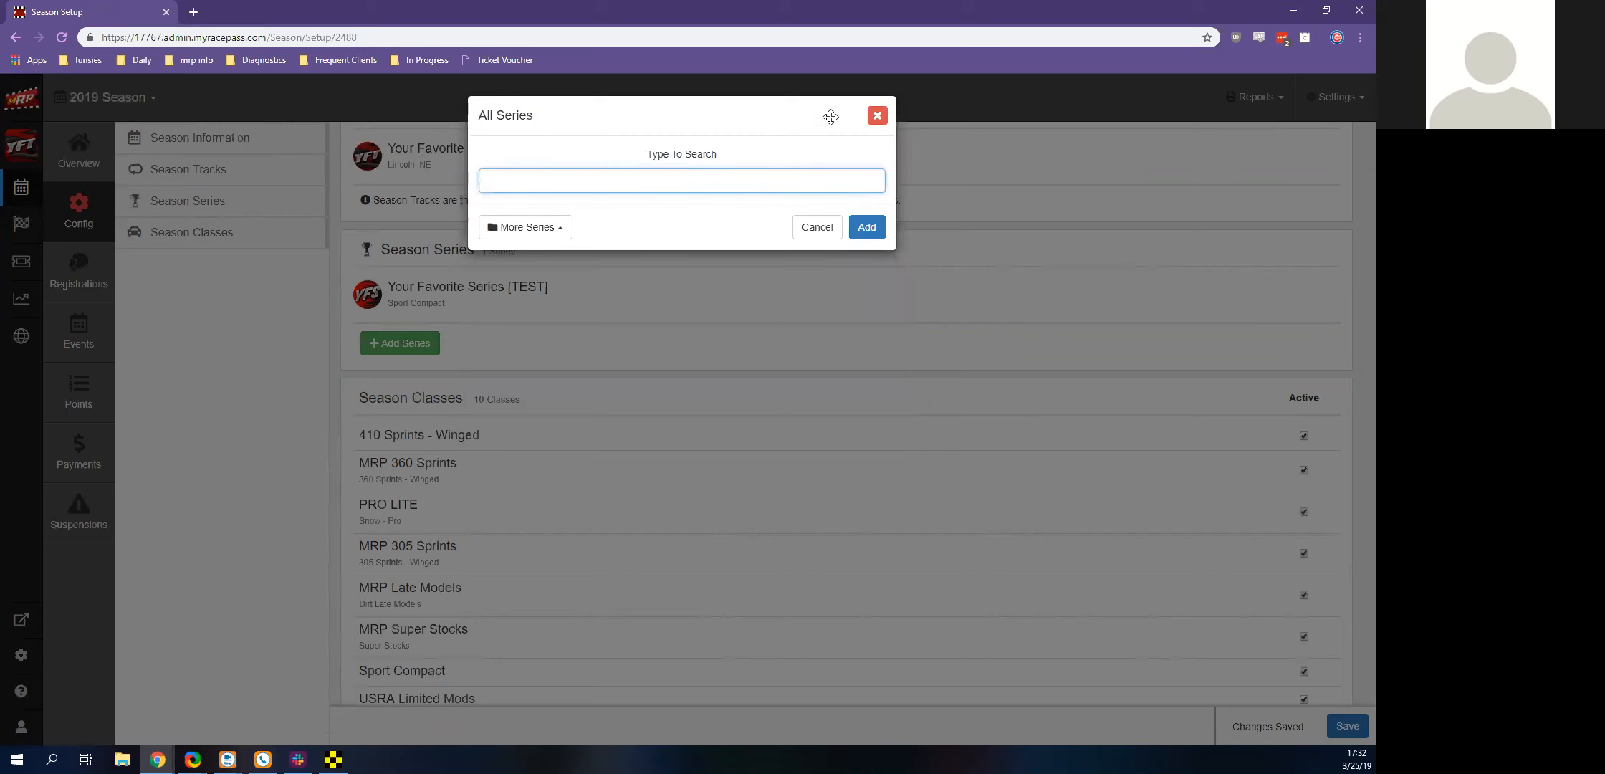
{"action": "left_click", "coordinate": [880, 119]}
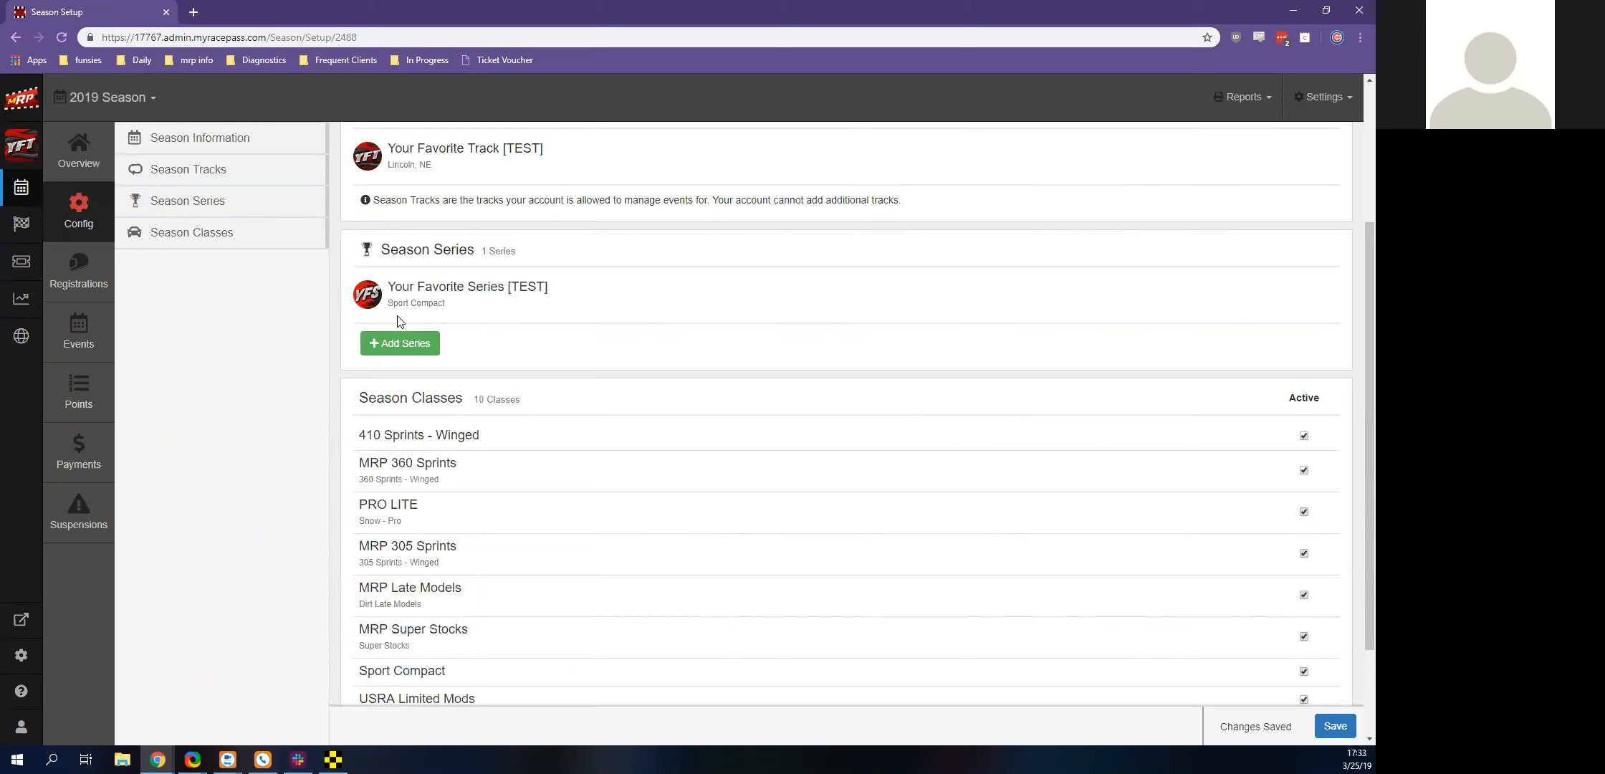
Examine the season classes and the Sanction Classes choices for adding a class, leaving without adding any
{"action": "scroll", "coordinate": [400, 337], "scroll_direction": "down", "scroll_amount": 2}
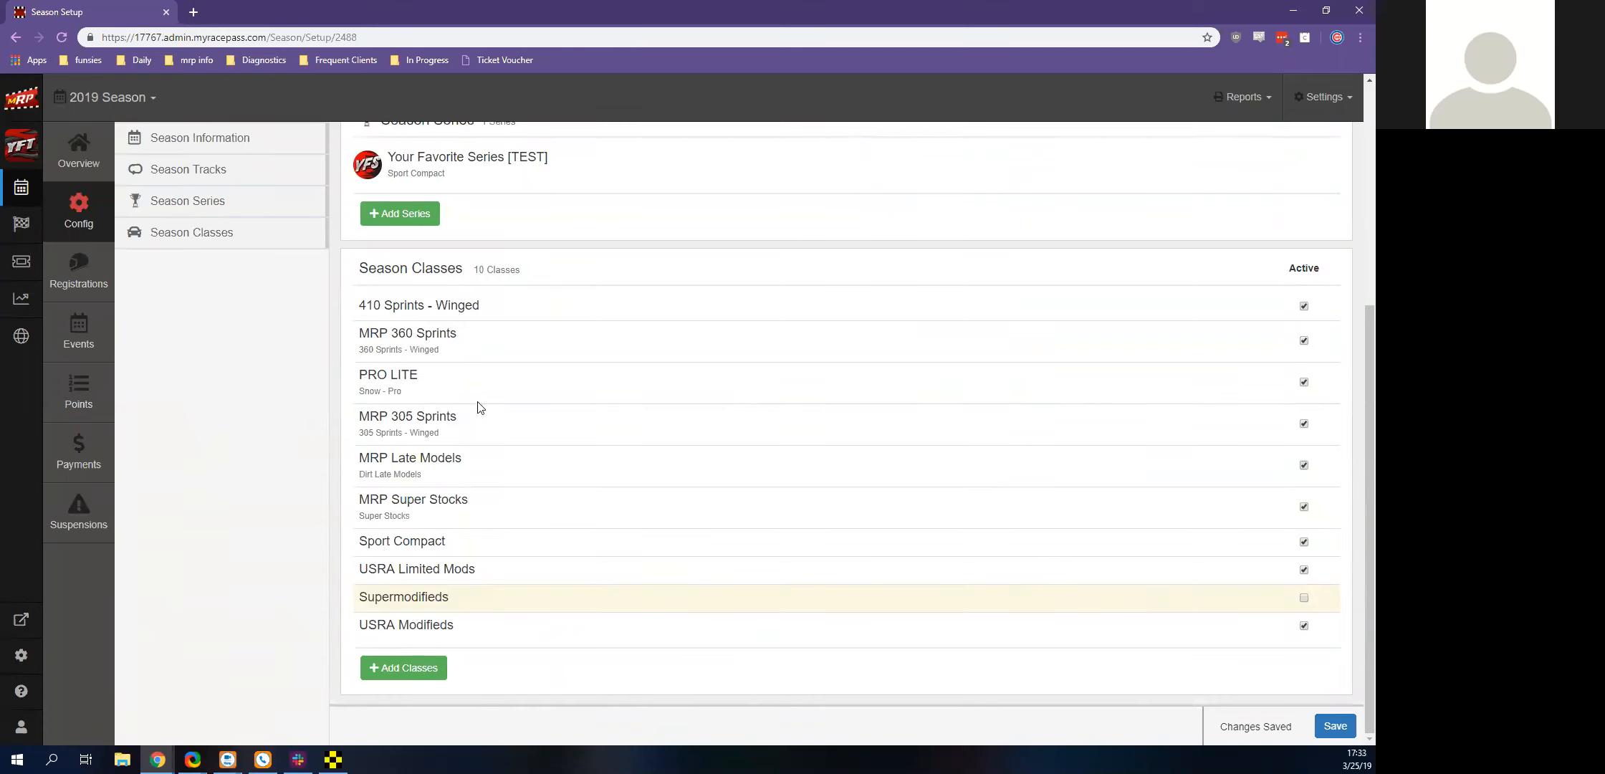
{"action": "scroll", "coordinate": [451, 402], "scroll_direction": "up", "scroll_amount": 3}
{"action": "scroll", "coordinate": [503, 450], "scroll_direction": "down", "scroll_amount": 3}
{"action": "left_click", "coordinate": [393, 670]}
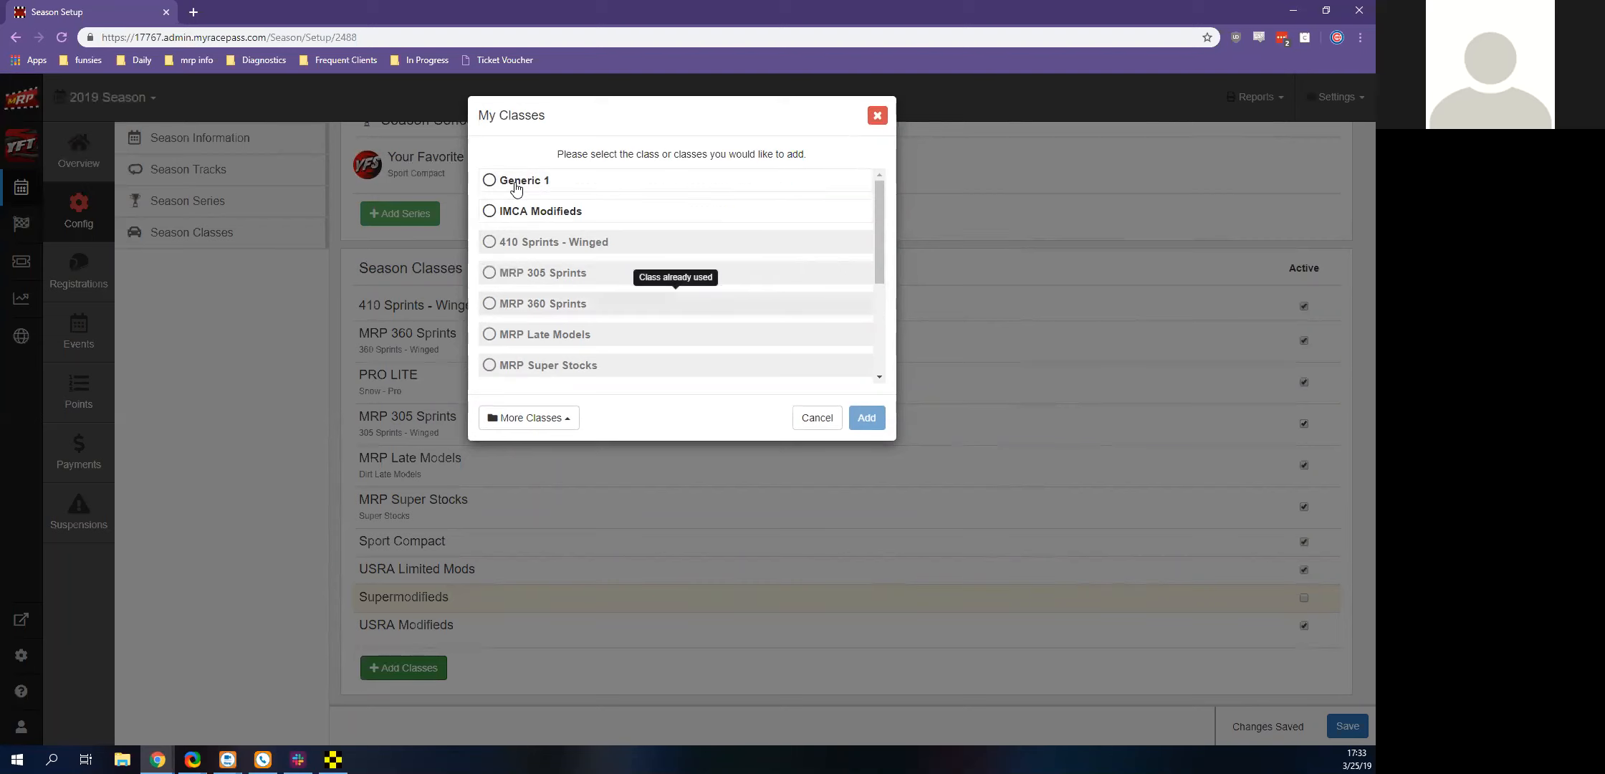
{"action": "left_click", "coordinate": [529, 418]}
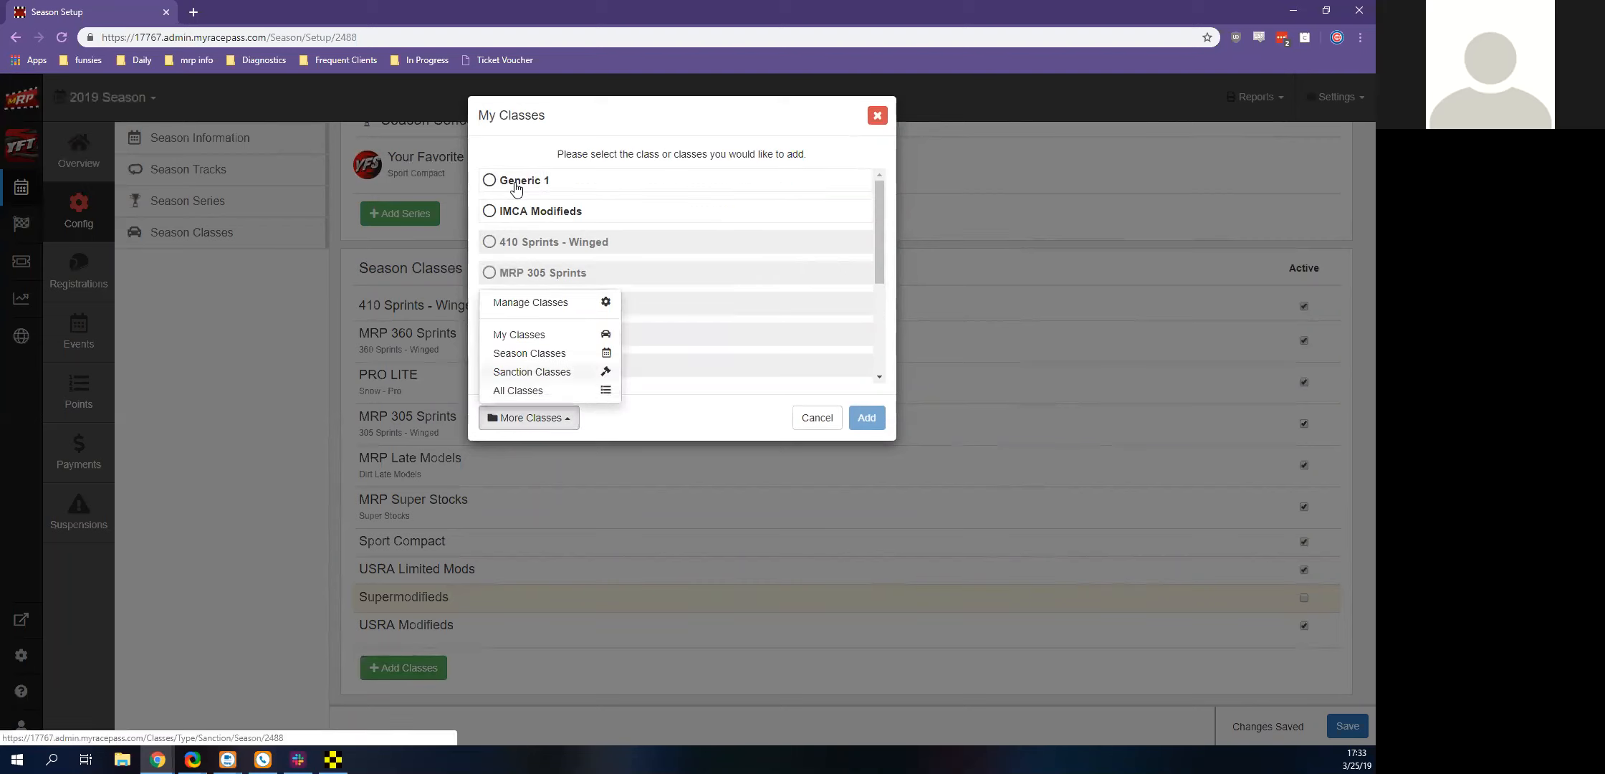
{"action": "left_click", "coordinate": [531, 372]}
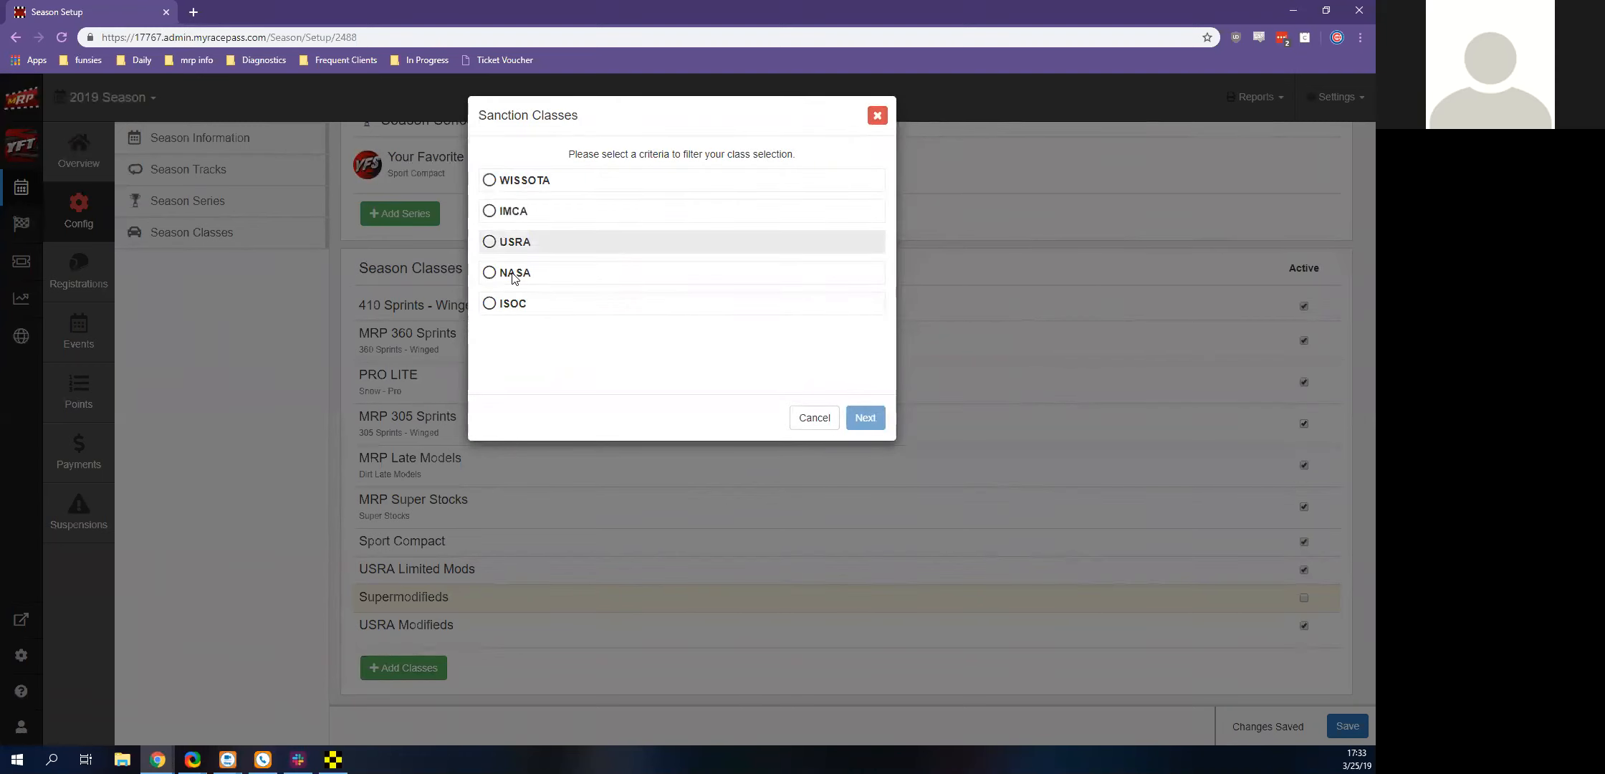
{"action": "left_click", "coordinate": [814, 417]}
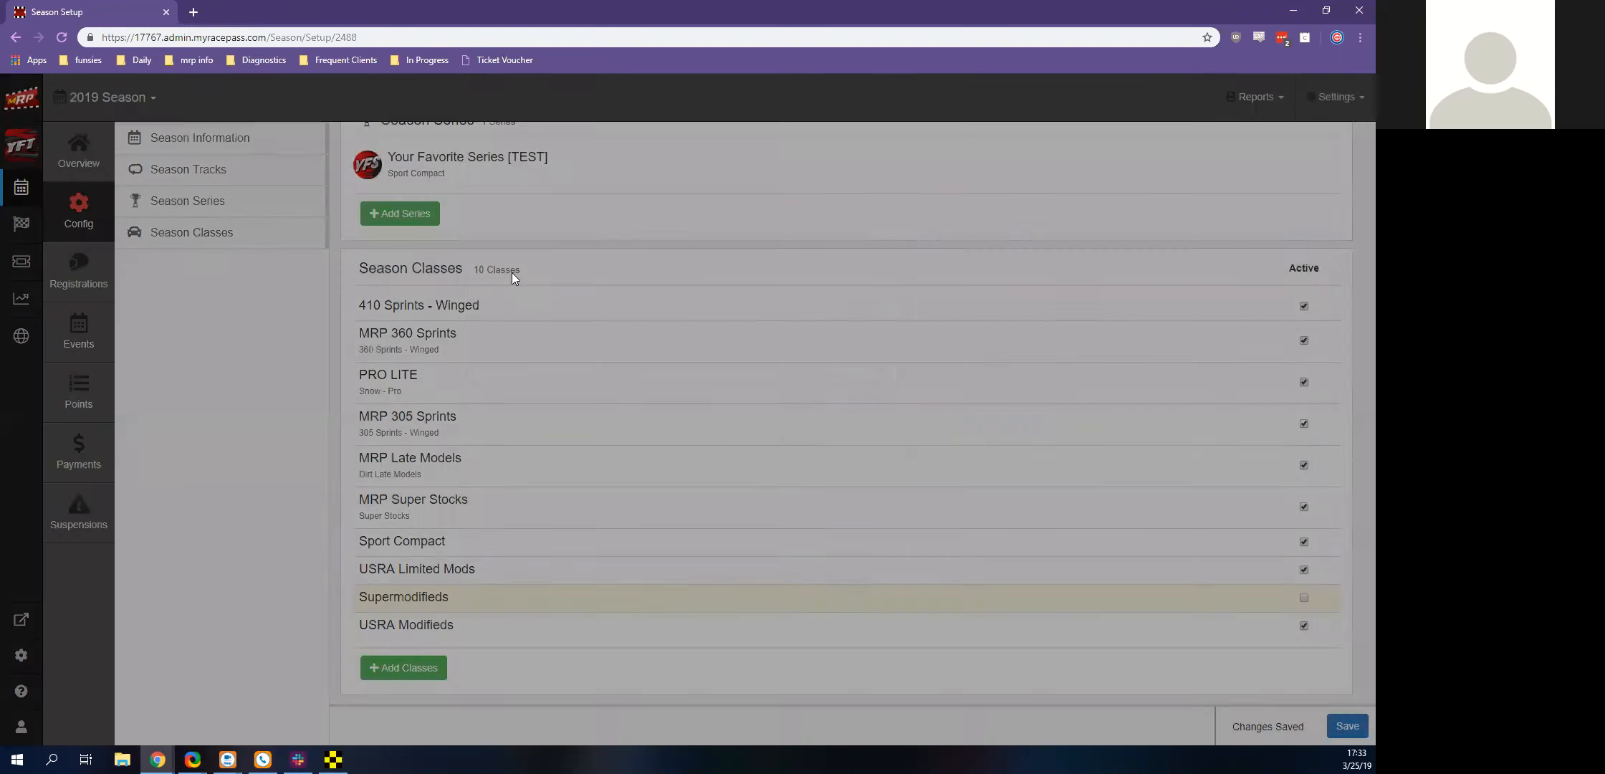
Browse the Micro Sprints category under All Classes while adding season classes
{"action": "left_click", "coordinate": [390, 668]}
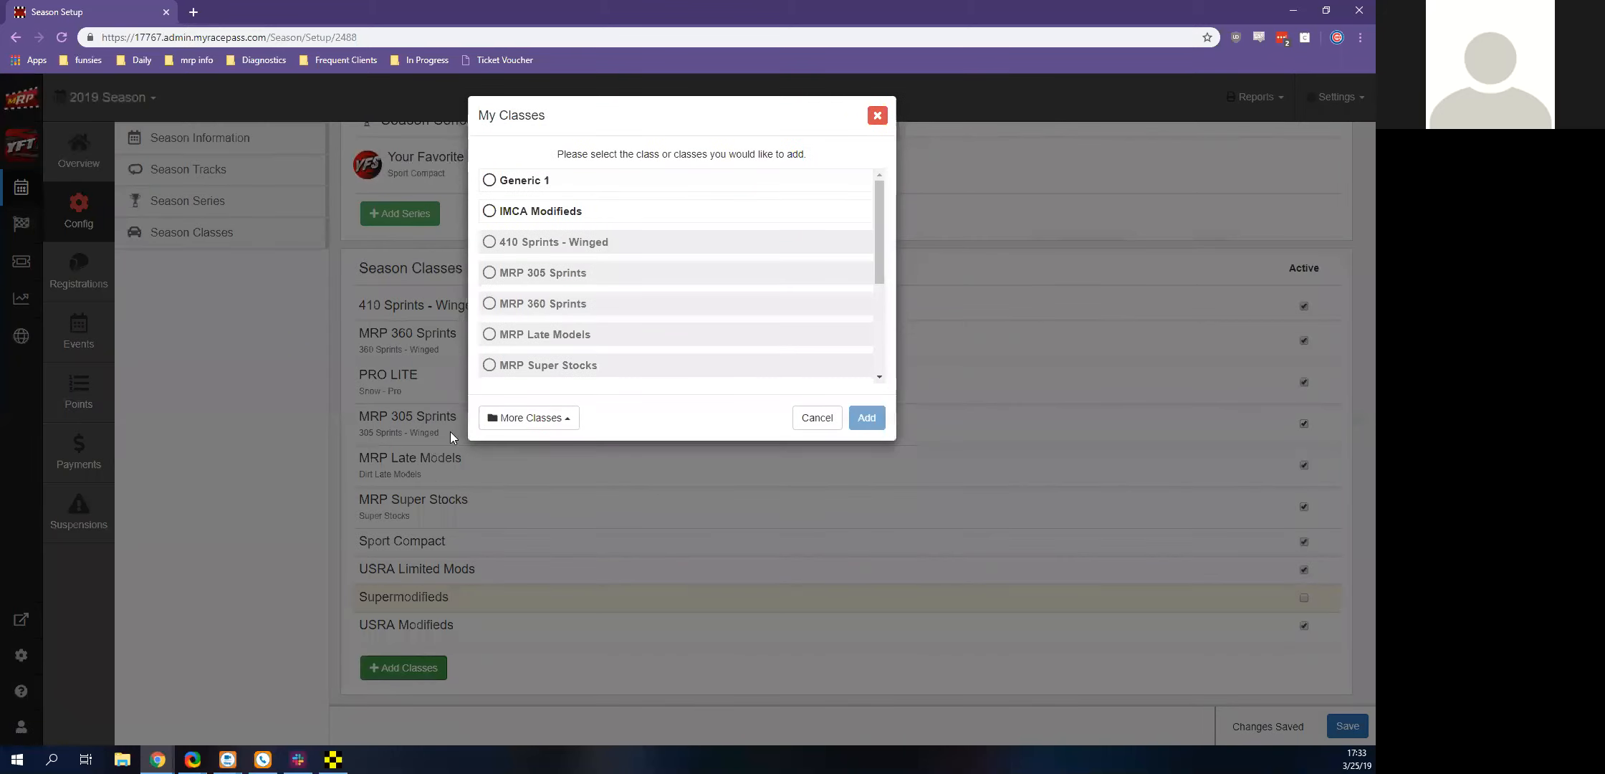
{"action": "left_click", "coordinate": [512, 407]}
{"action": "left_click", "coordinate": [512, 400]}
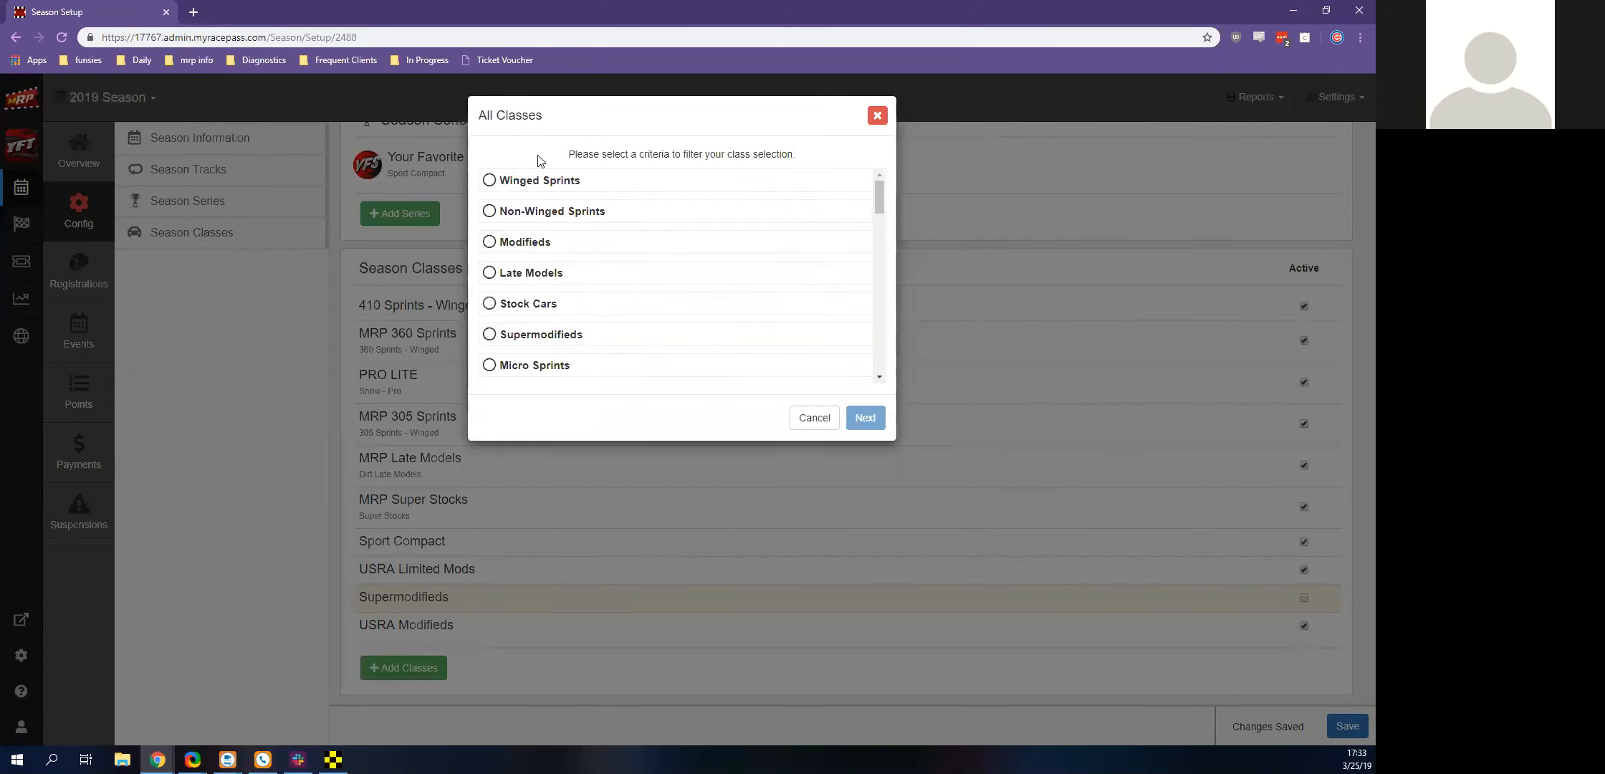
{"action": "scroll", "coordinate": [540, 161], "scroll_direction": "down", "scroll_amount": 1}
{"action": "left_click", "coordinate": [490, 293]}
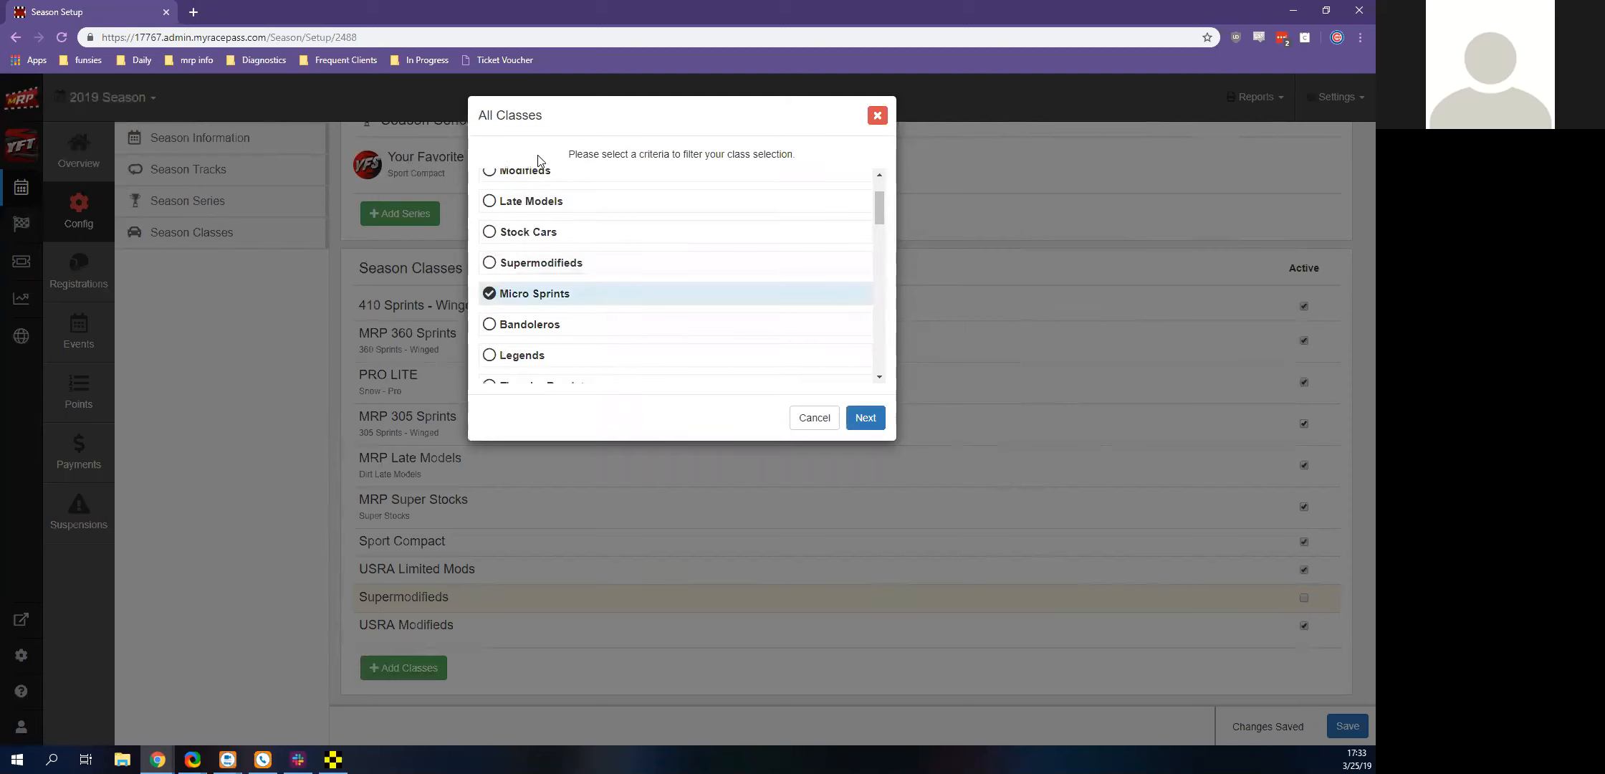
{"action": "left_click", "coordinate": [874, 423]}
{"action": "scroll", "coordinate": [549, 243], "scroll_direction": "down", "scroll_amount": 3}
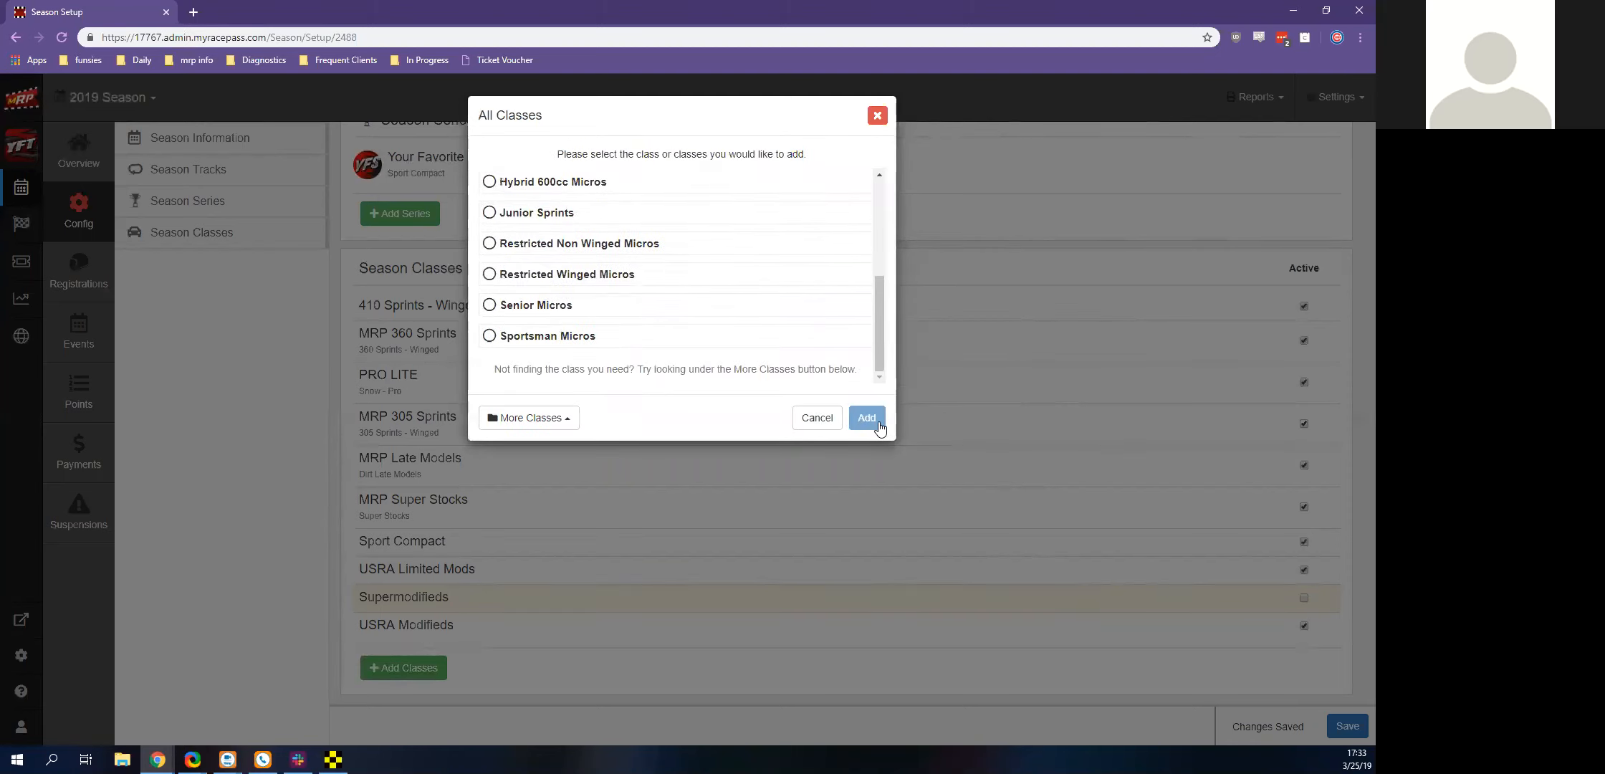
View the Manage Classes page with its class settings, and return to the season configuration without adding a class
{"action": "left_click", "coordinate": [529, 417]}
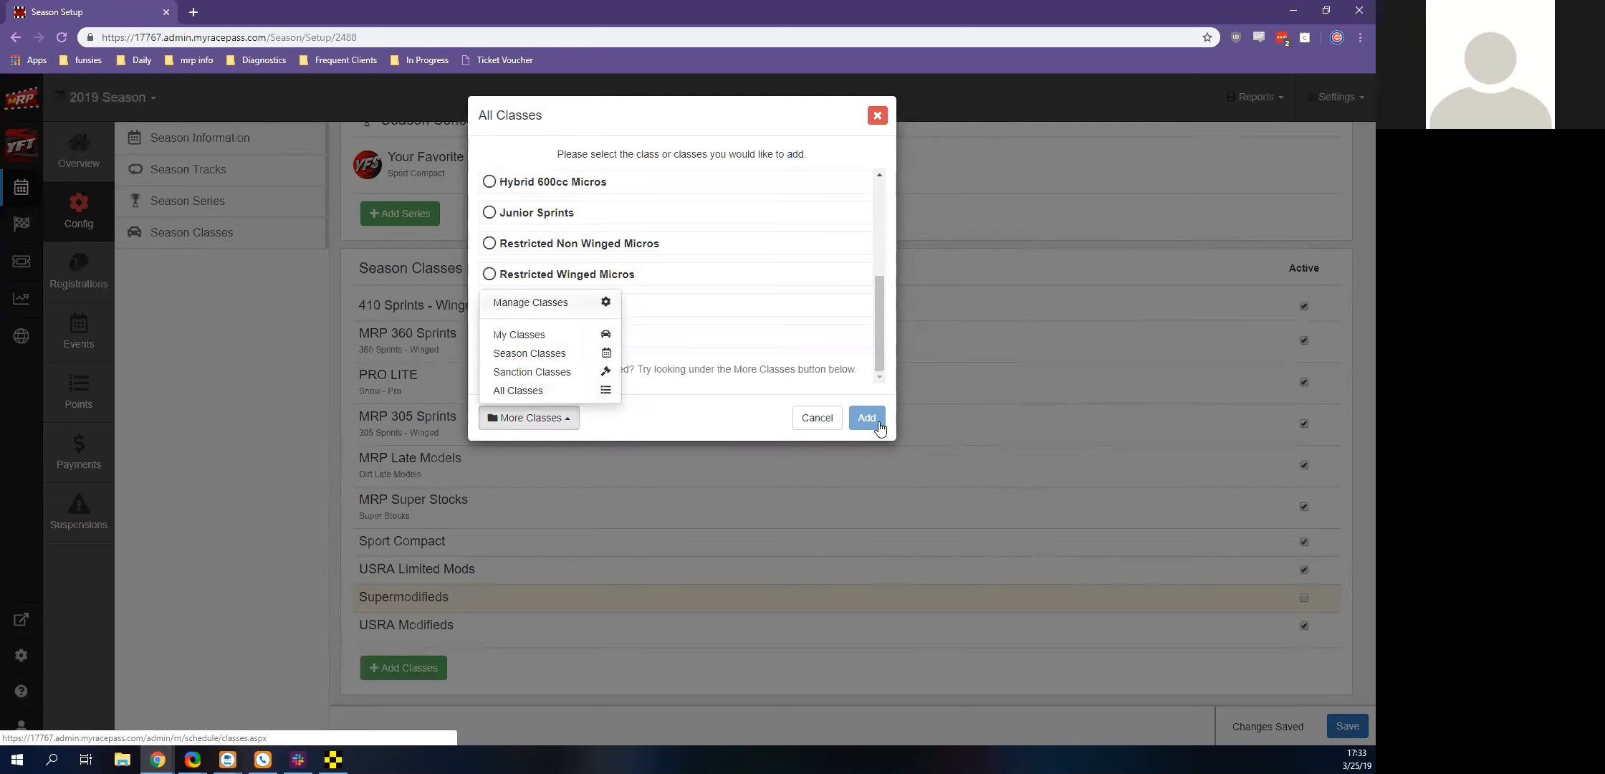
{"action": "left_click", "coordinate": [531, 302]}
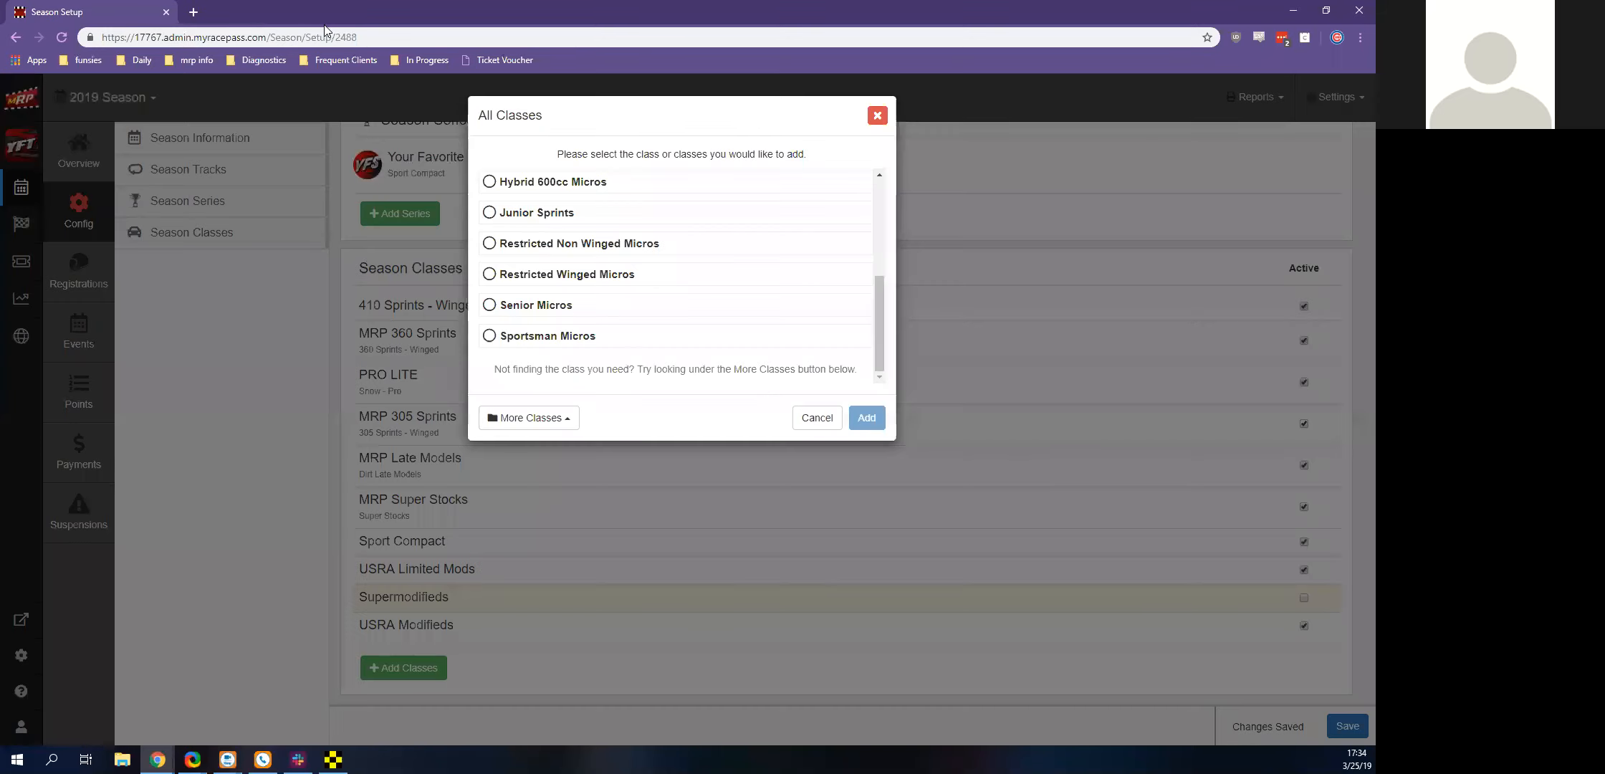
{"action": "left_click", "coordinate": [337, 11]}
{"action": "left_click", "coordinate": [875, 116]}
{"action": "scroll", "coordinate": [781, 549], "scroll_direction": "up", "scroll_amount": 5}
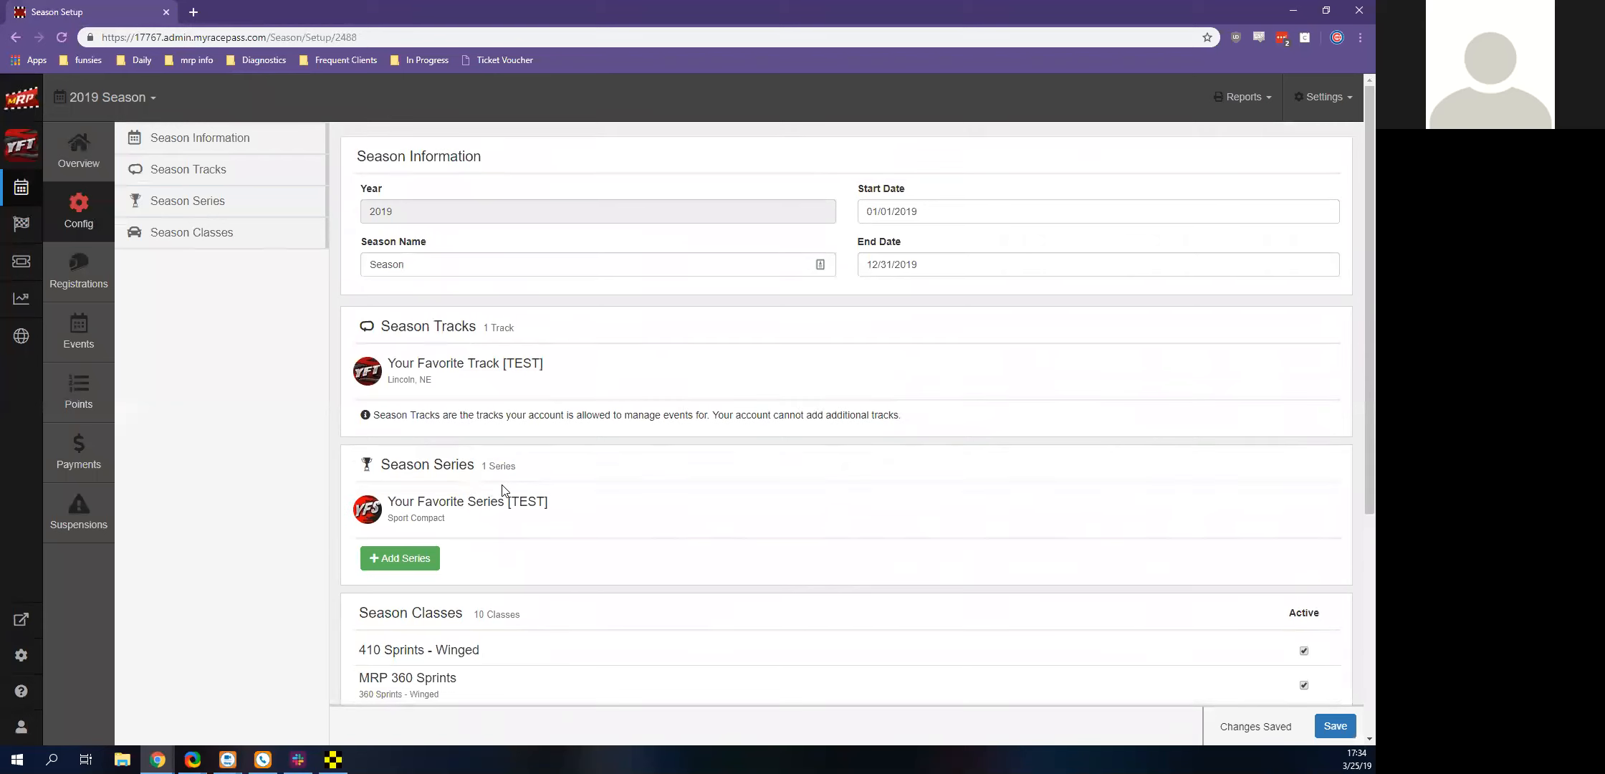
Open the 2019 season's events and examine the Your Favorite Track and Test 1 schedules
{"action": "left_click", "coordinate": [88, 338]}
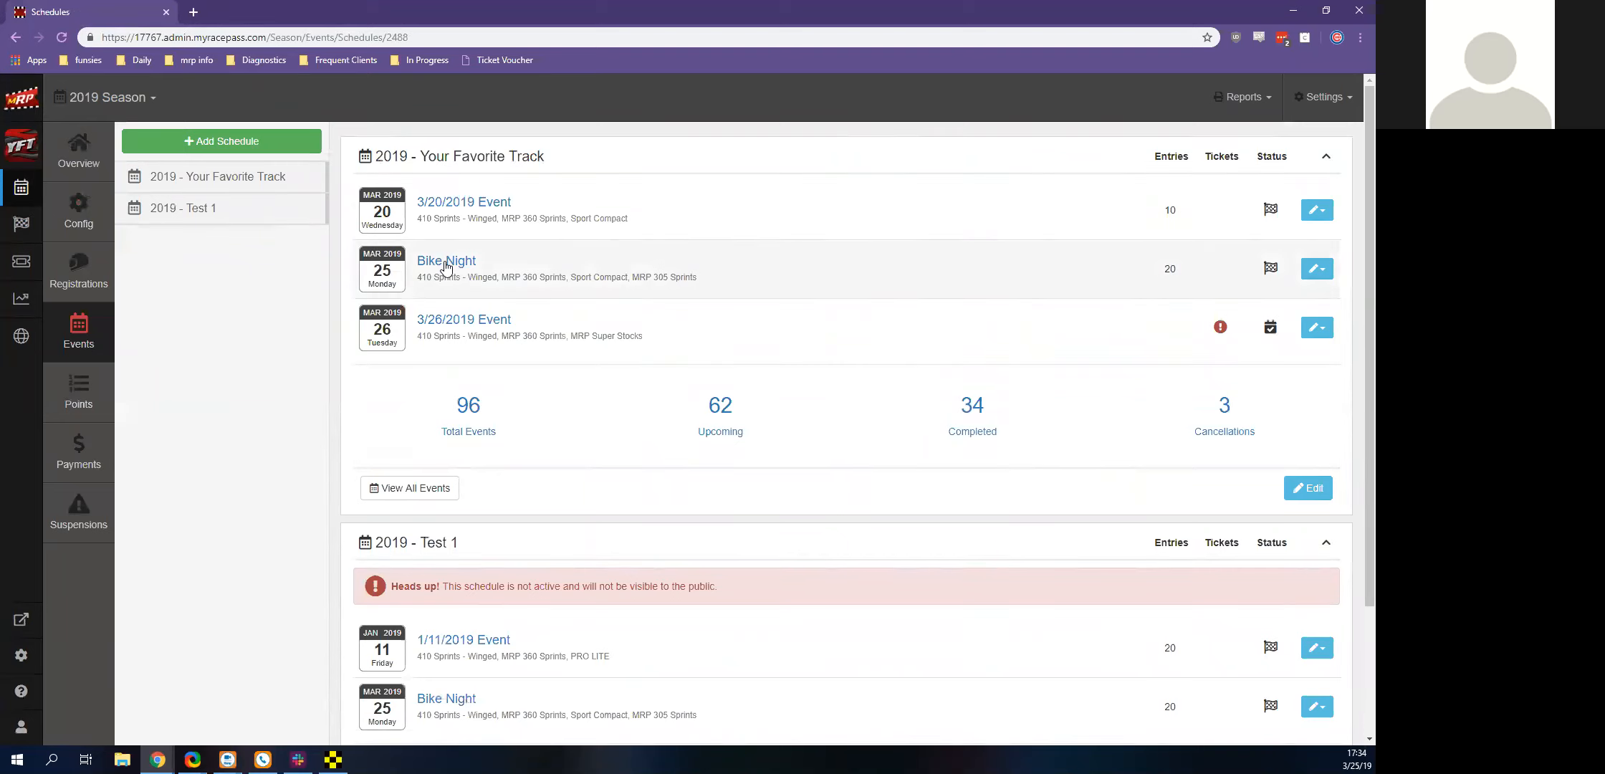
{"action": "scroll", "coordinate": [344, 488], "scroll_direction": "down", "scroll_amount": 3}
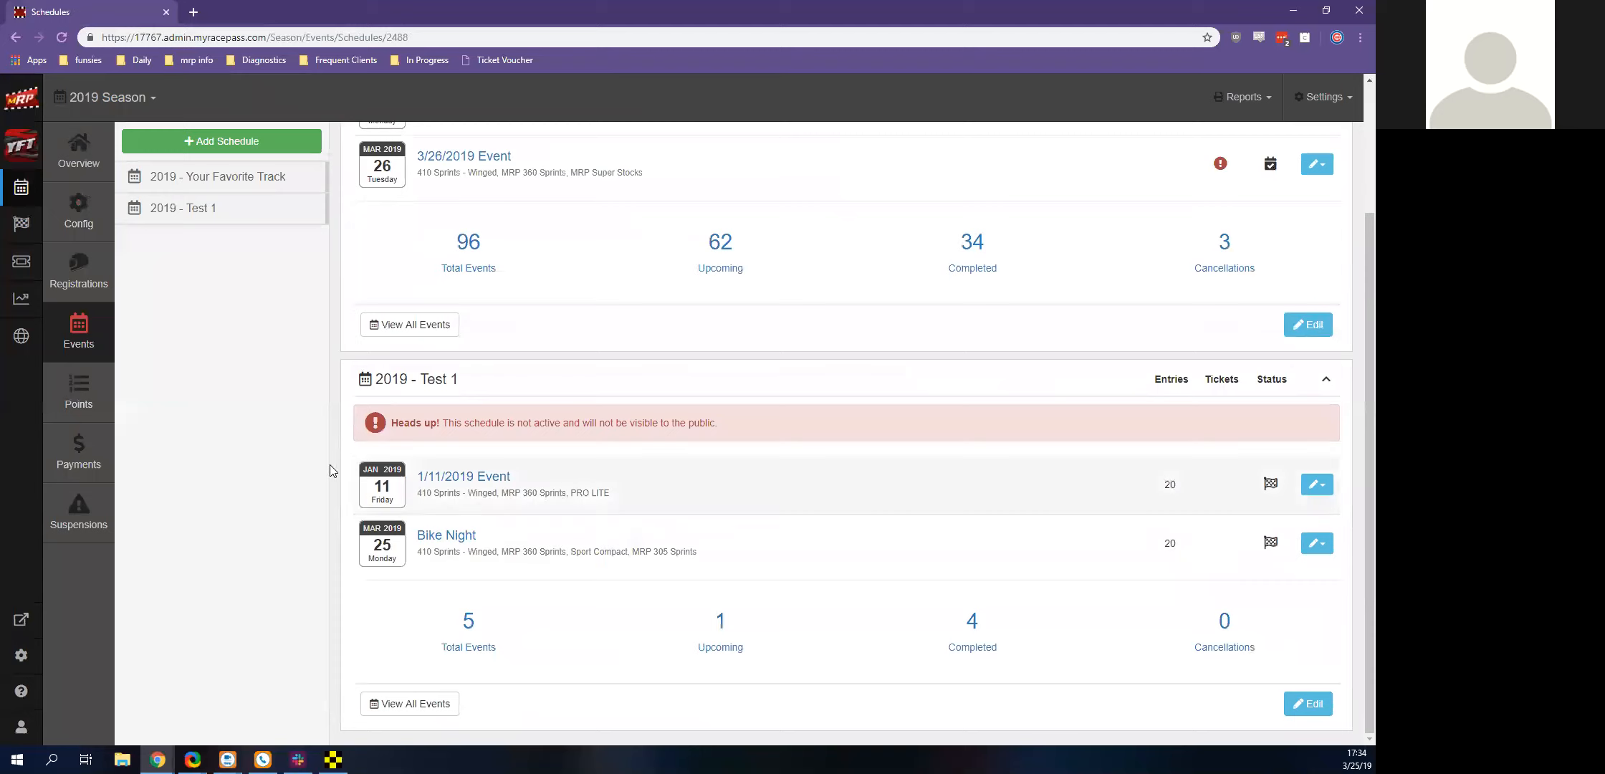
{"action": "scroll", "coordinate": [326, 437], "scroll_direction": "up", "scroll_amount": 3}
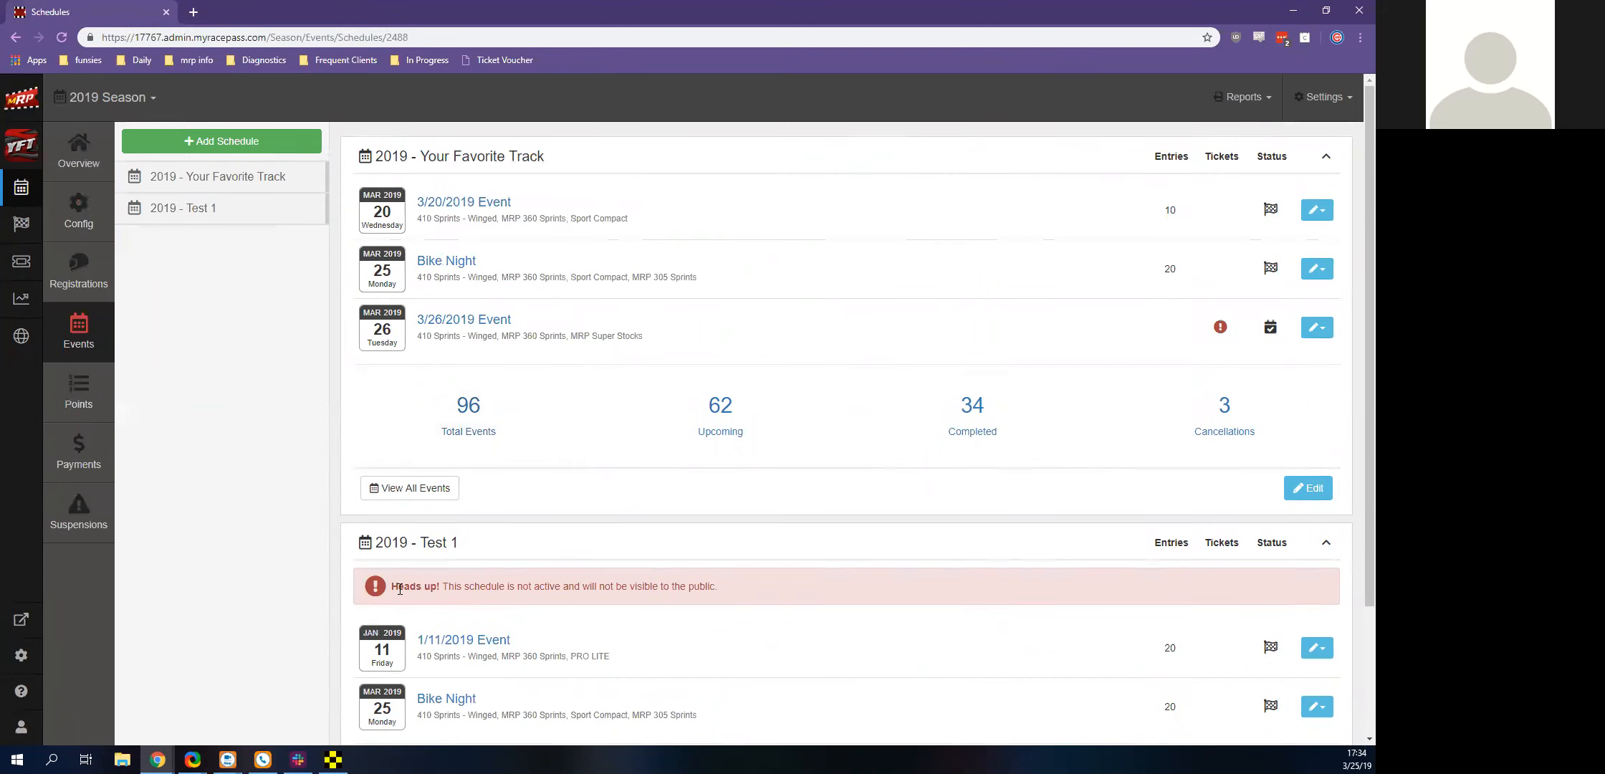
{"action": "scroll", "coordinate": [391, 584], "scroll_direction": "down", "scroll_amount": 3}
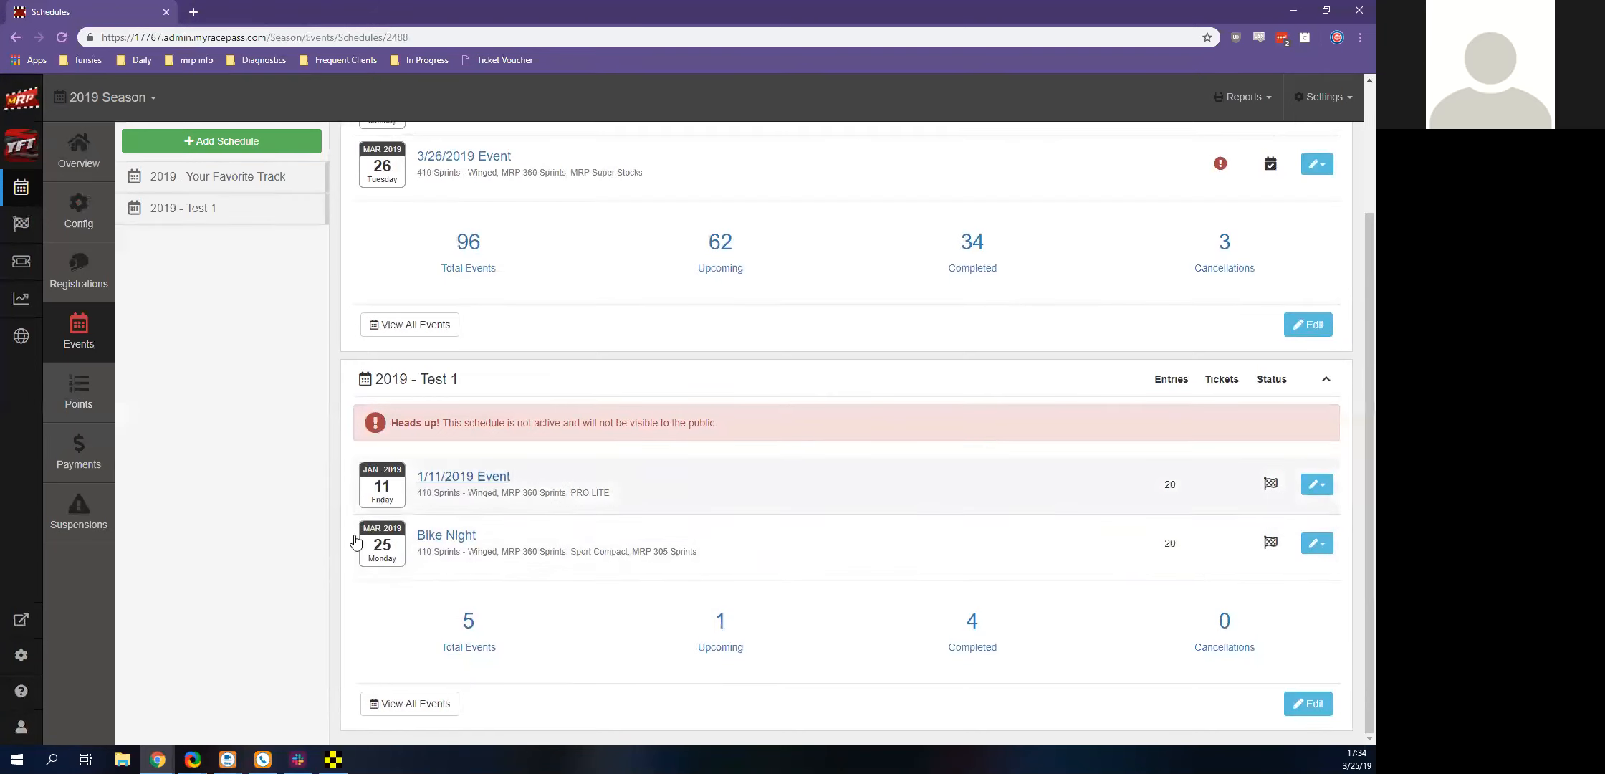
{"action": "scroll", "coordinate": [552, 580], "scroll_direction": "up", "scroll_amount": 3}
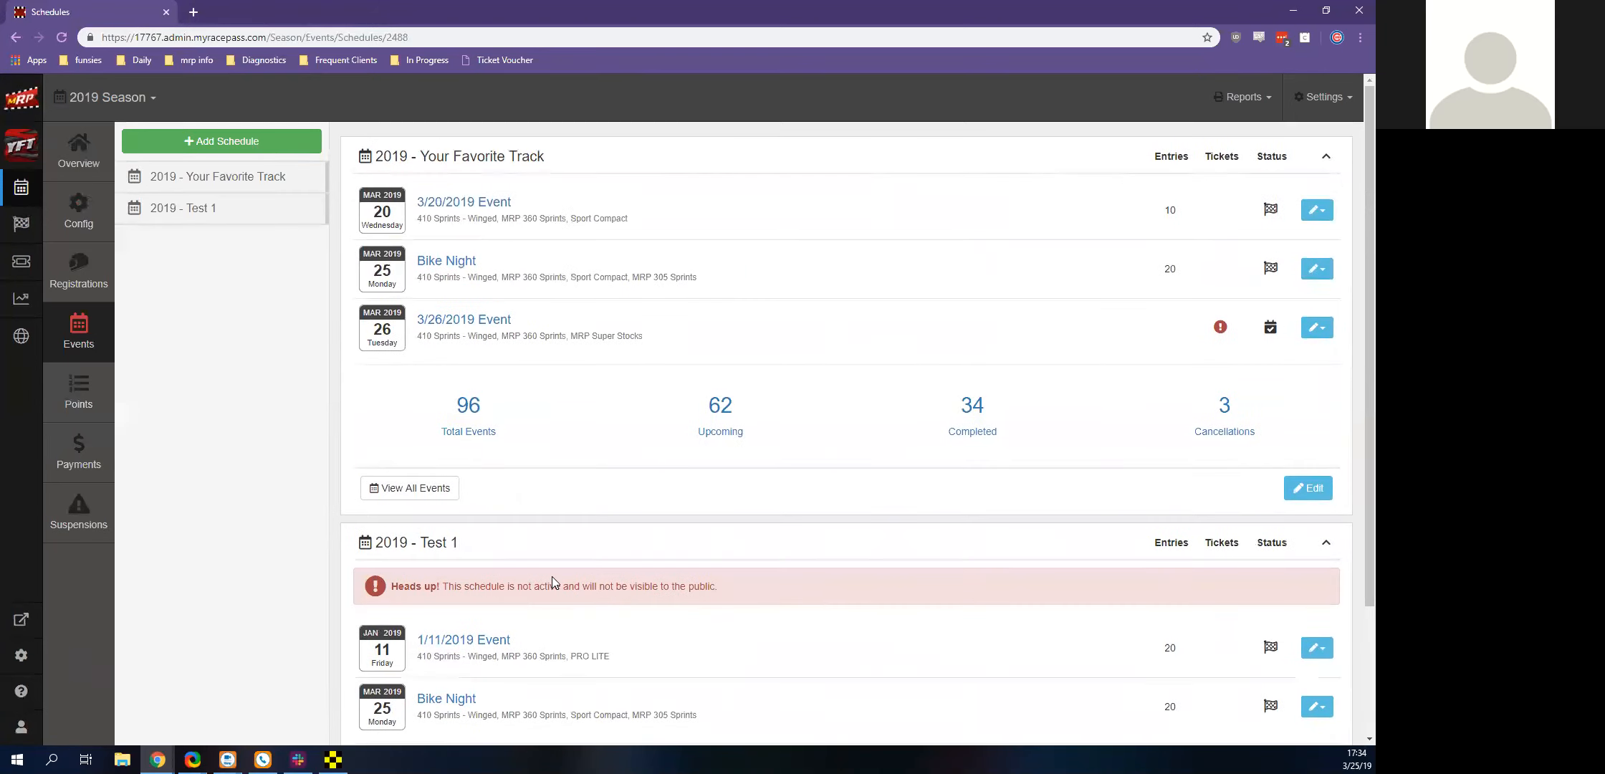
{"action": "scroll", "coordinate": [555, 573], "scroll_direction": "down", "scroll_amount": 2}
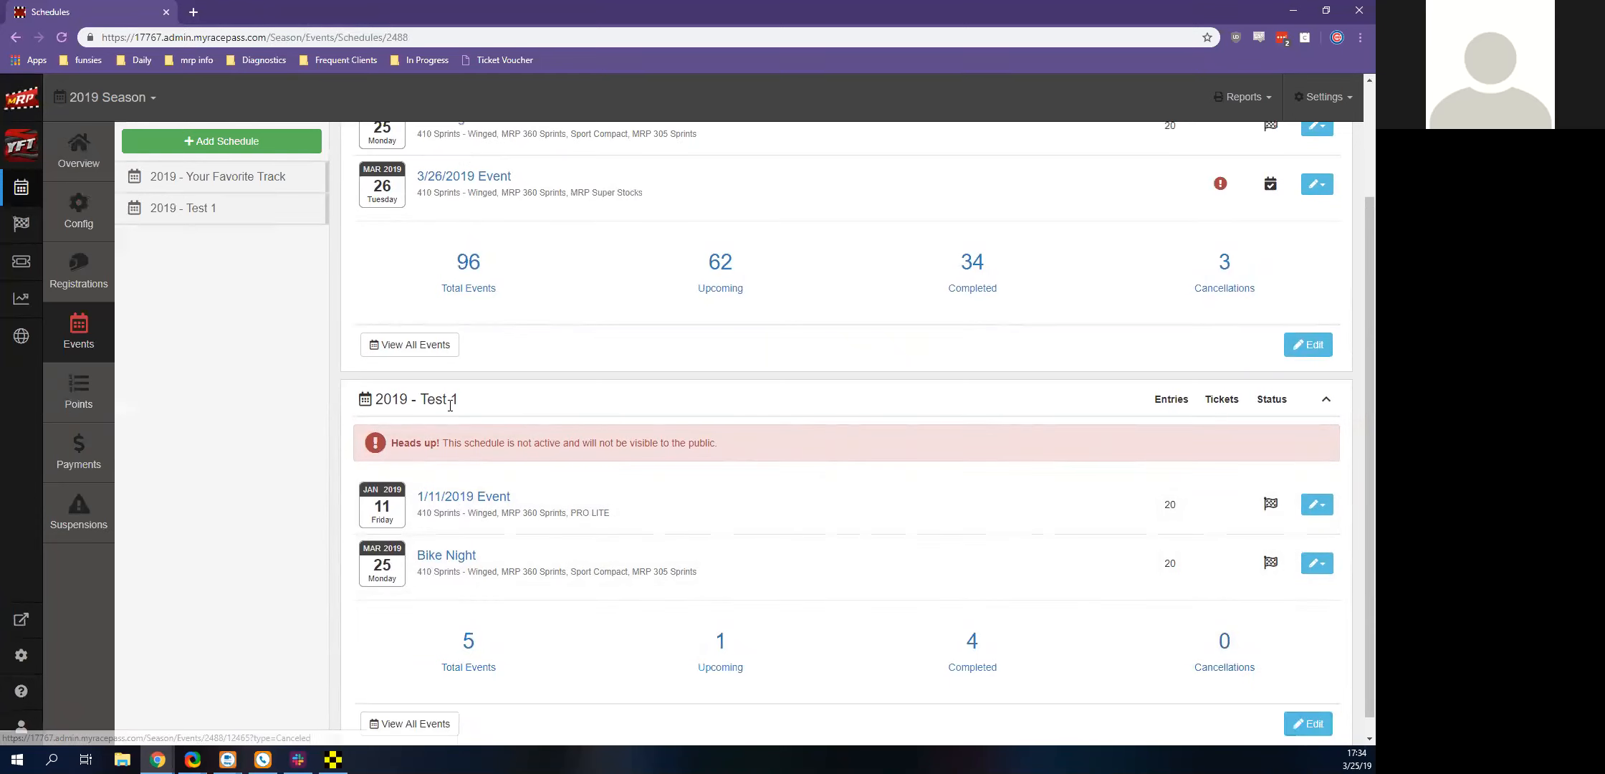
{"action": "scroll", "coordinate": [450, 405], "scroll_direction": "up", "scroll_amount": 2}
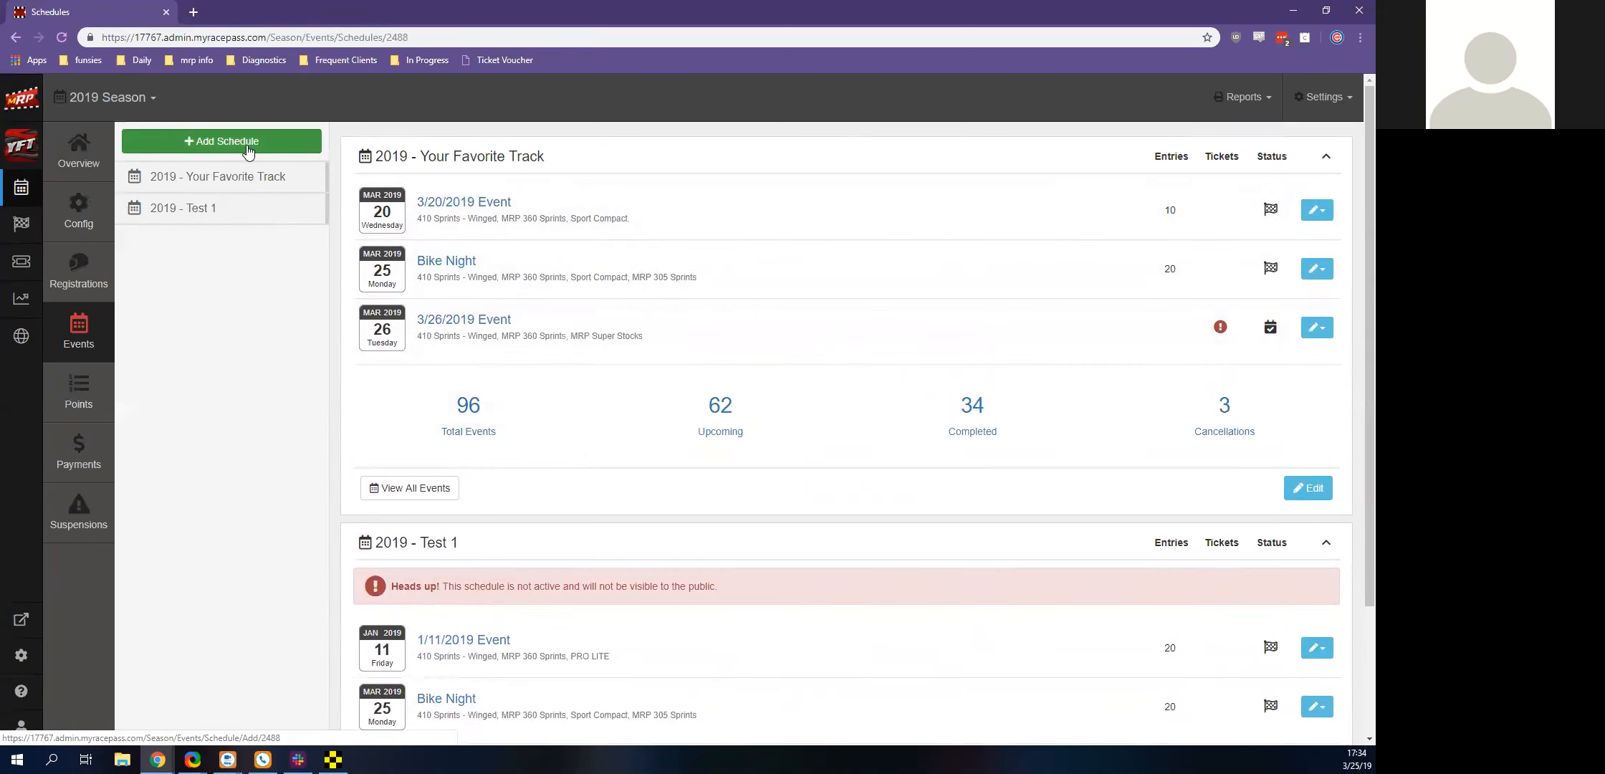
Check the form for adding a schedule without creating one, and examine the Your Favorite Track and Test 1 schedule summaries
{"action": "left_click", "coordinate": [240, 153]}
{"action": "left_click", "coordinate": [878, 128]}
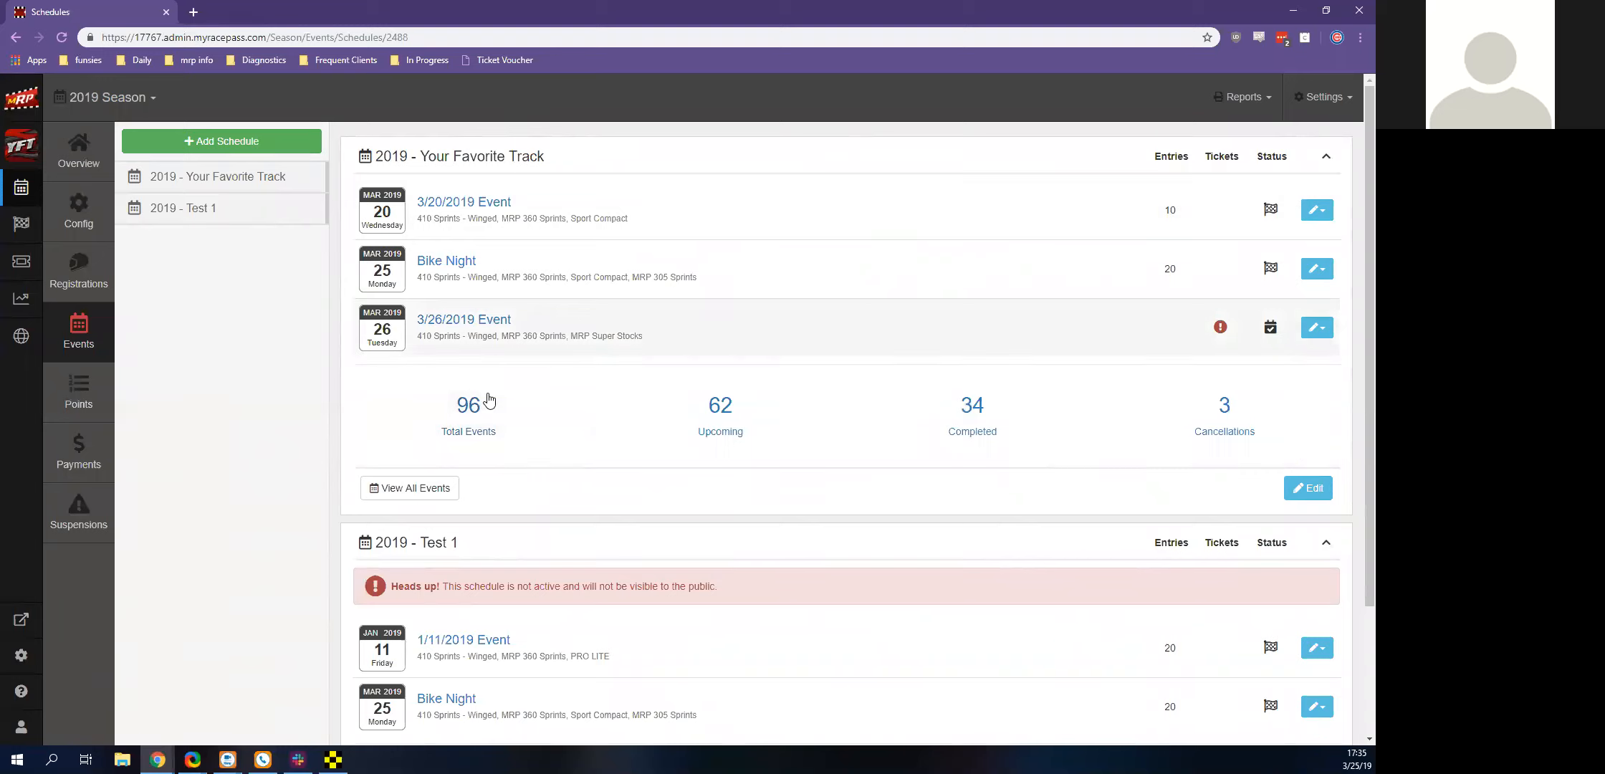
{"action": "scroll", "coordinate": [488, 399], "scroll_direction": "down", "scroll_amount": 3}
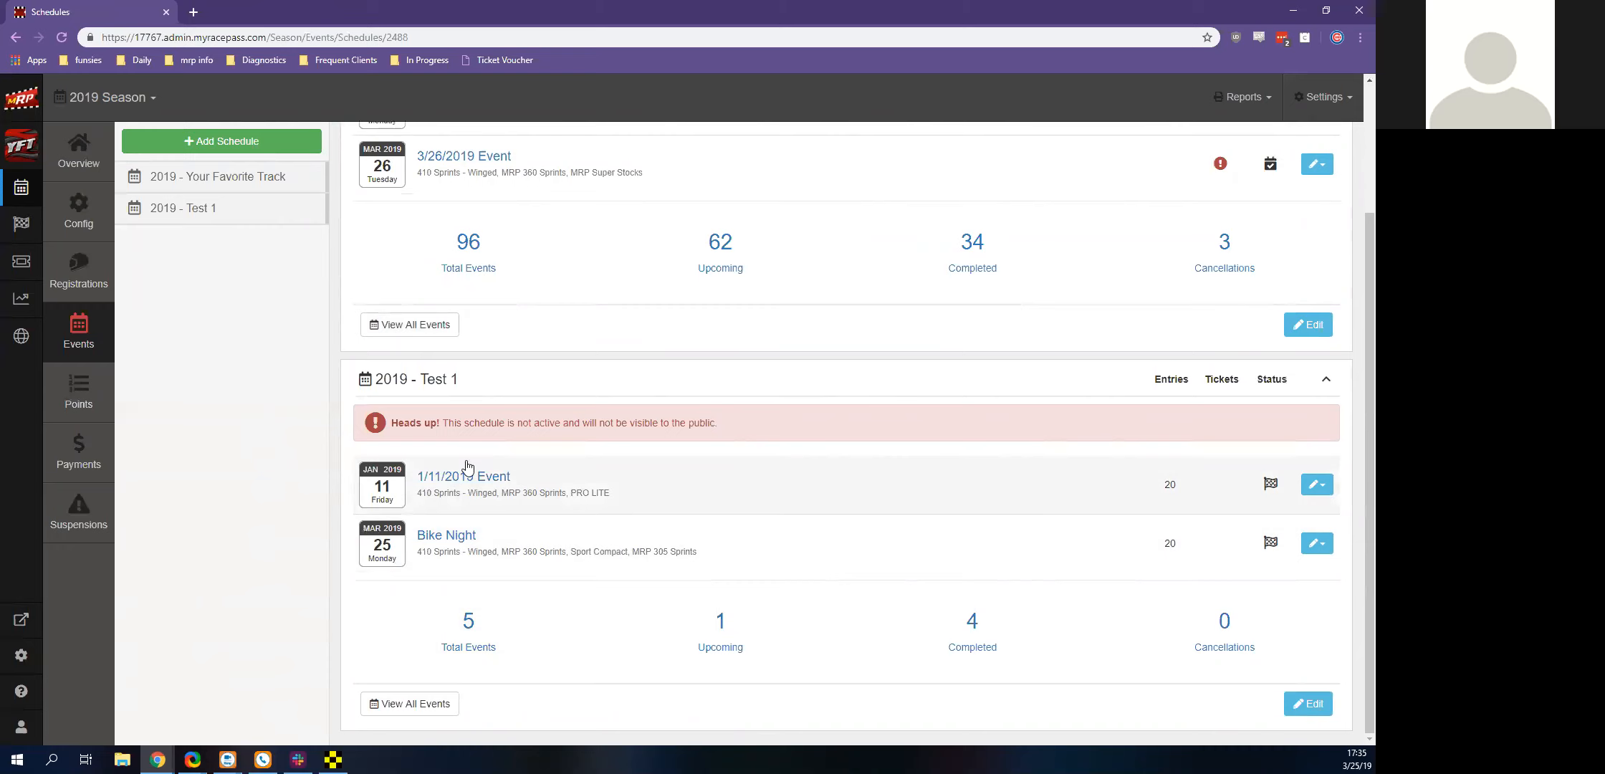
{"action": "scroll", "coordinate": [466, 467], "scroll_direction": "up", "scroll_amount": 2}
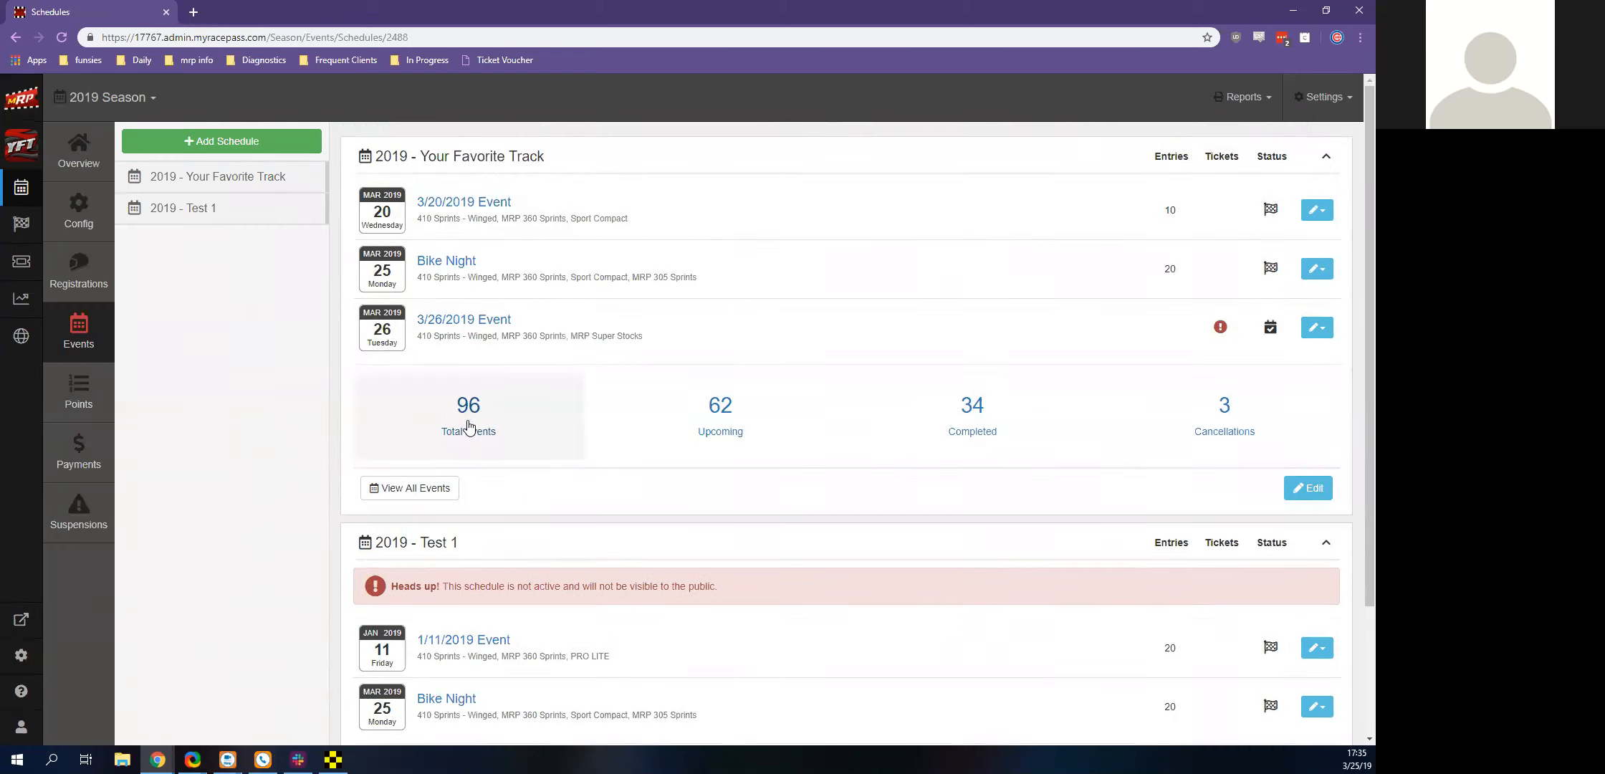
List all events of the 2019 - Your Favorite Track schedule and look through January and February
{"action": "left_click", "coordinate": [469, 428]}
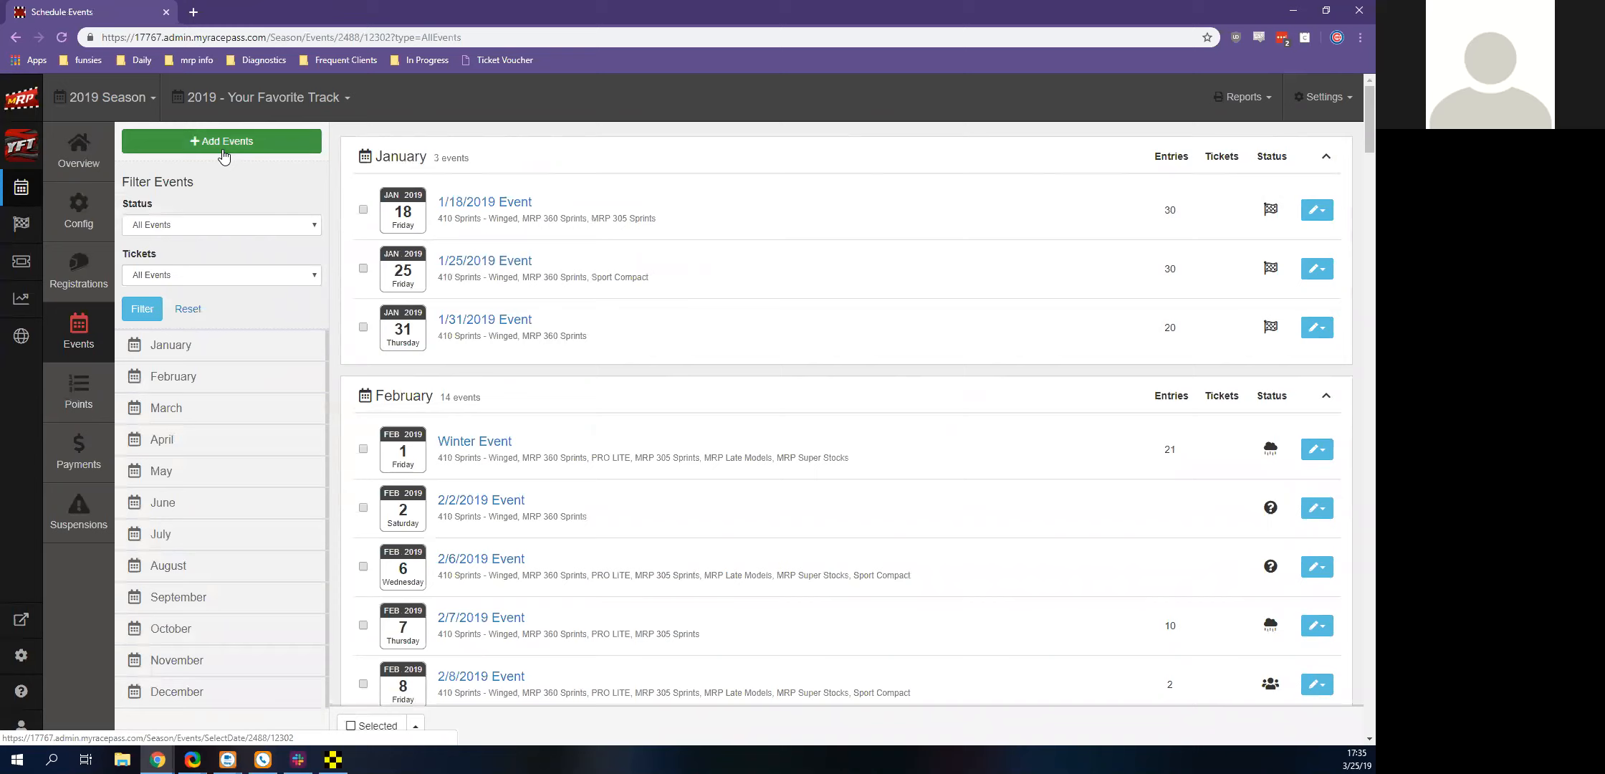
{"action": "scroll", "coordinate": [507, 228], "scroll_direction": "down", "scroll_amount": 6}
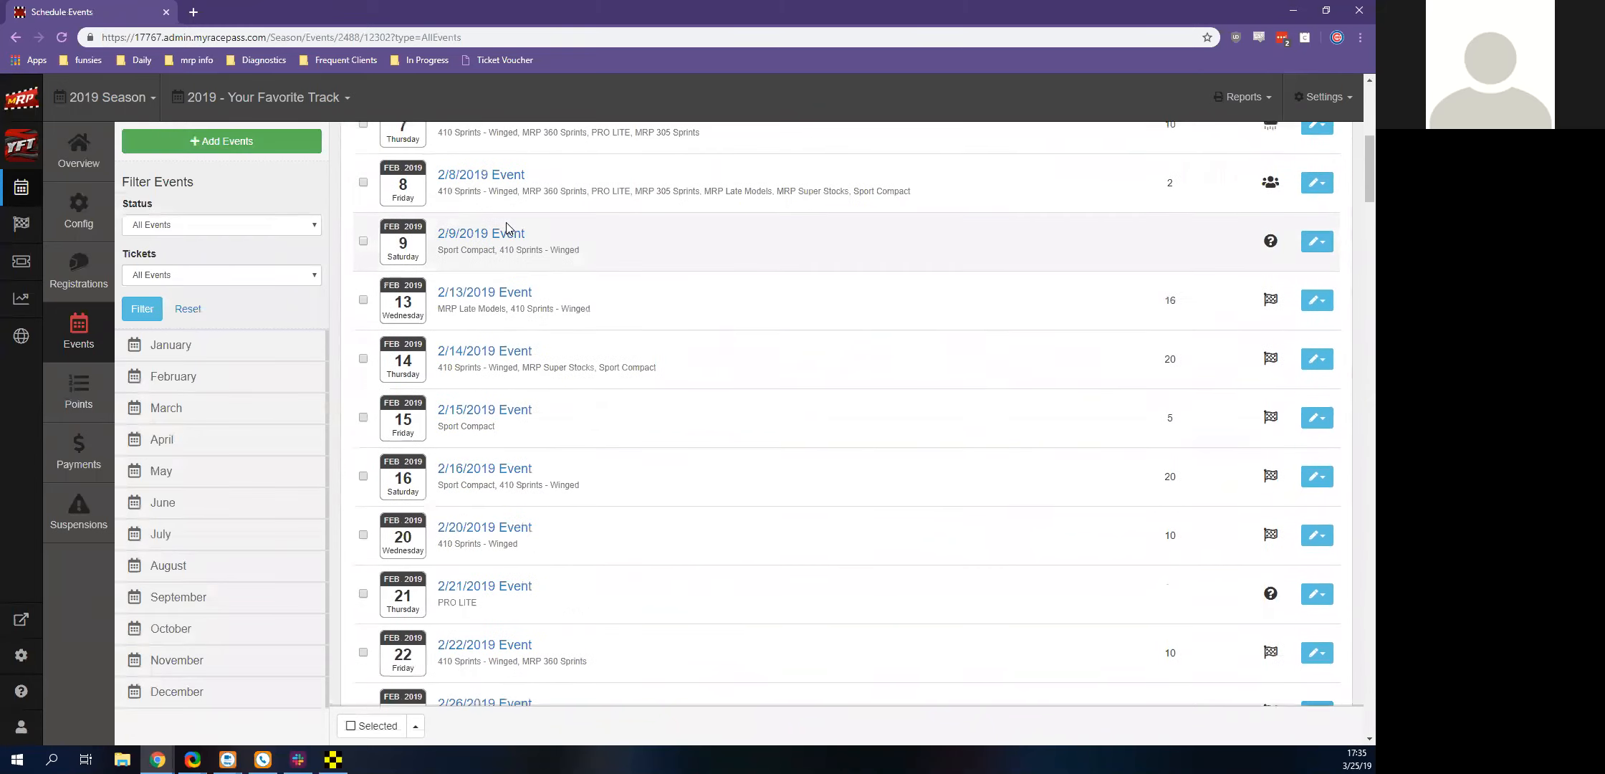
{"action": "scroll", "coordinate": [507, 228], "scroll_direction": "up", "scroll_amount": 6}
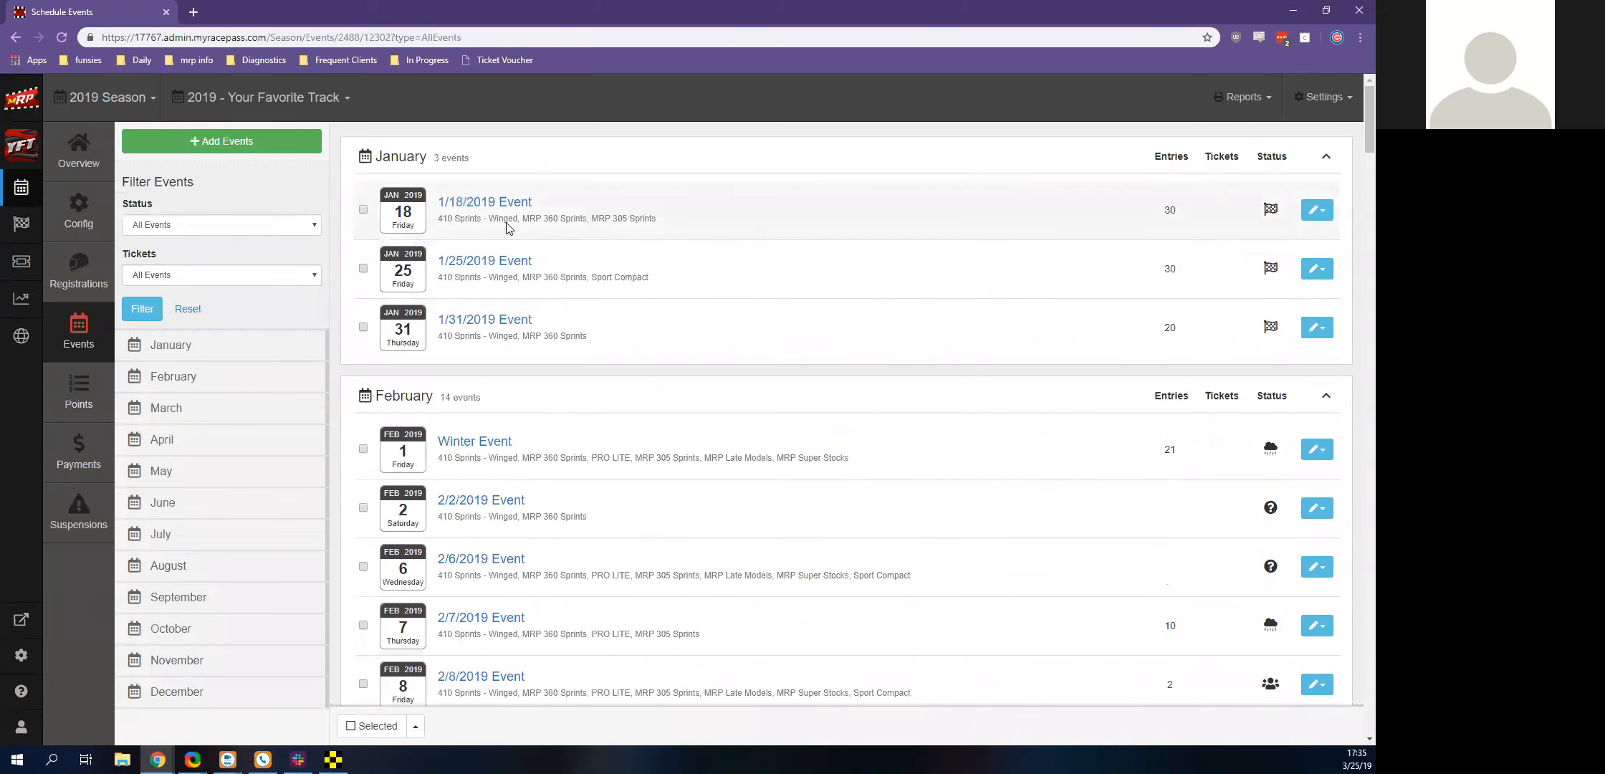
Choose 04/22/2019 and 04/23/2019 as dates for new events on the Your Favorite Track schedule and continue to the event details
{"action": "left_click", "coordinate": [212, 139]}
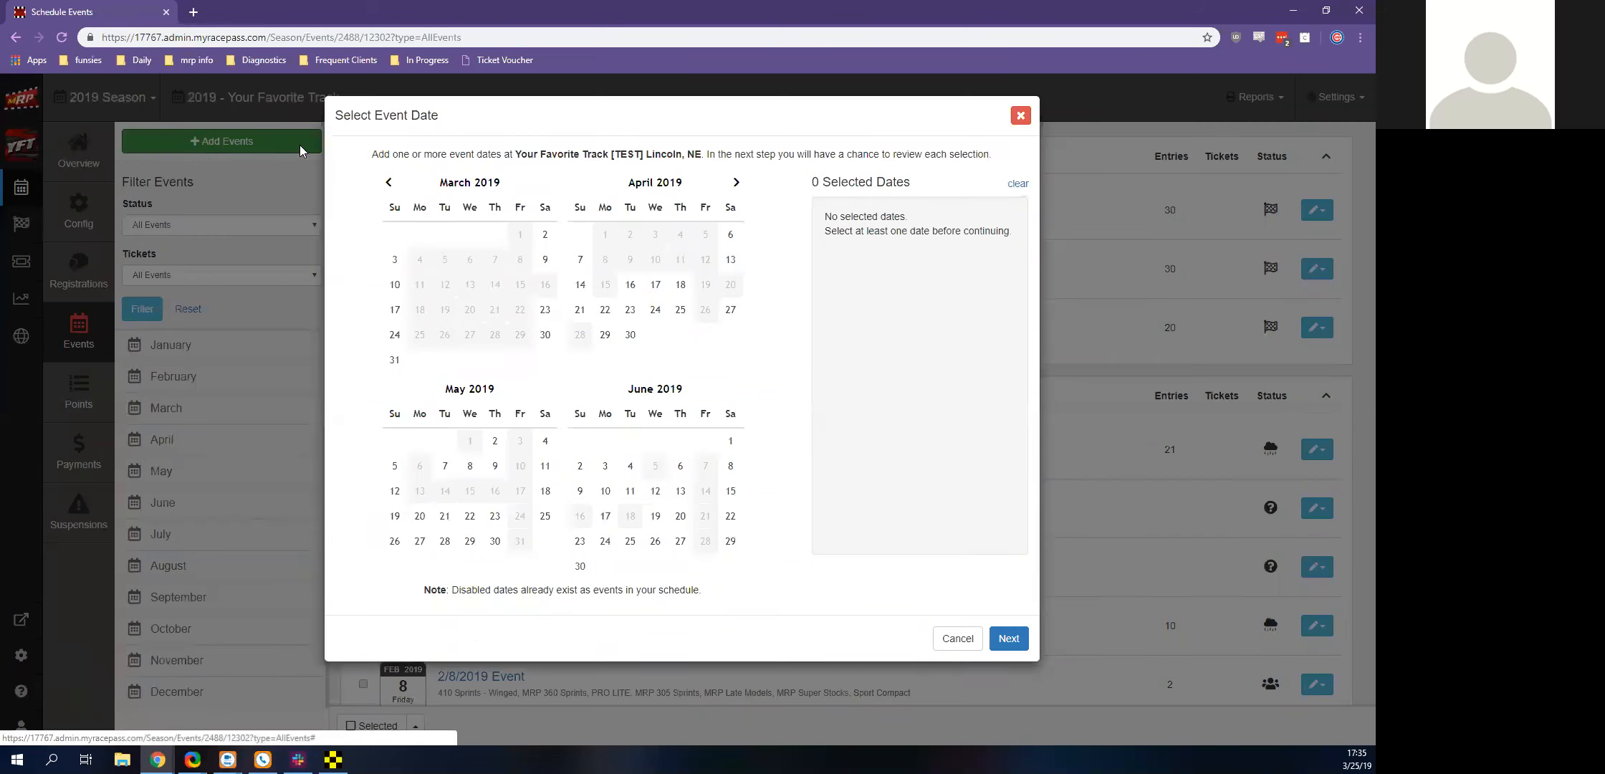
{"action": "left_click", "coordinate": [605, 309]}
{"action": "left_click", "coordinate": [629, 310]}
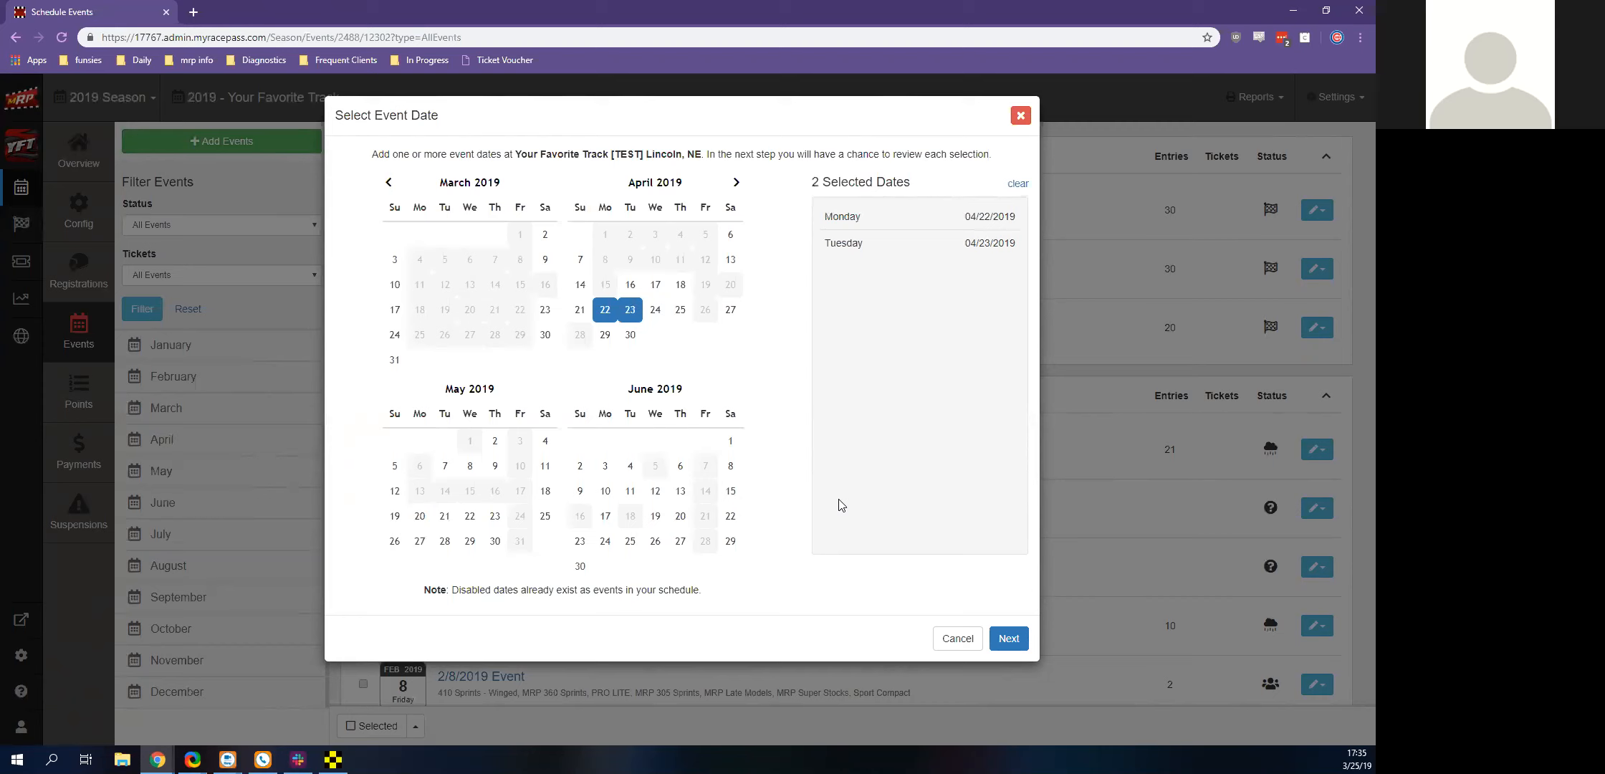
{"action": "left_click", "coordinate": [1007, 638]}
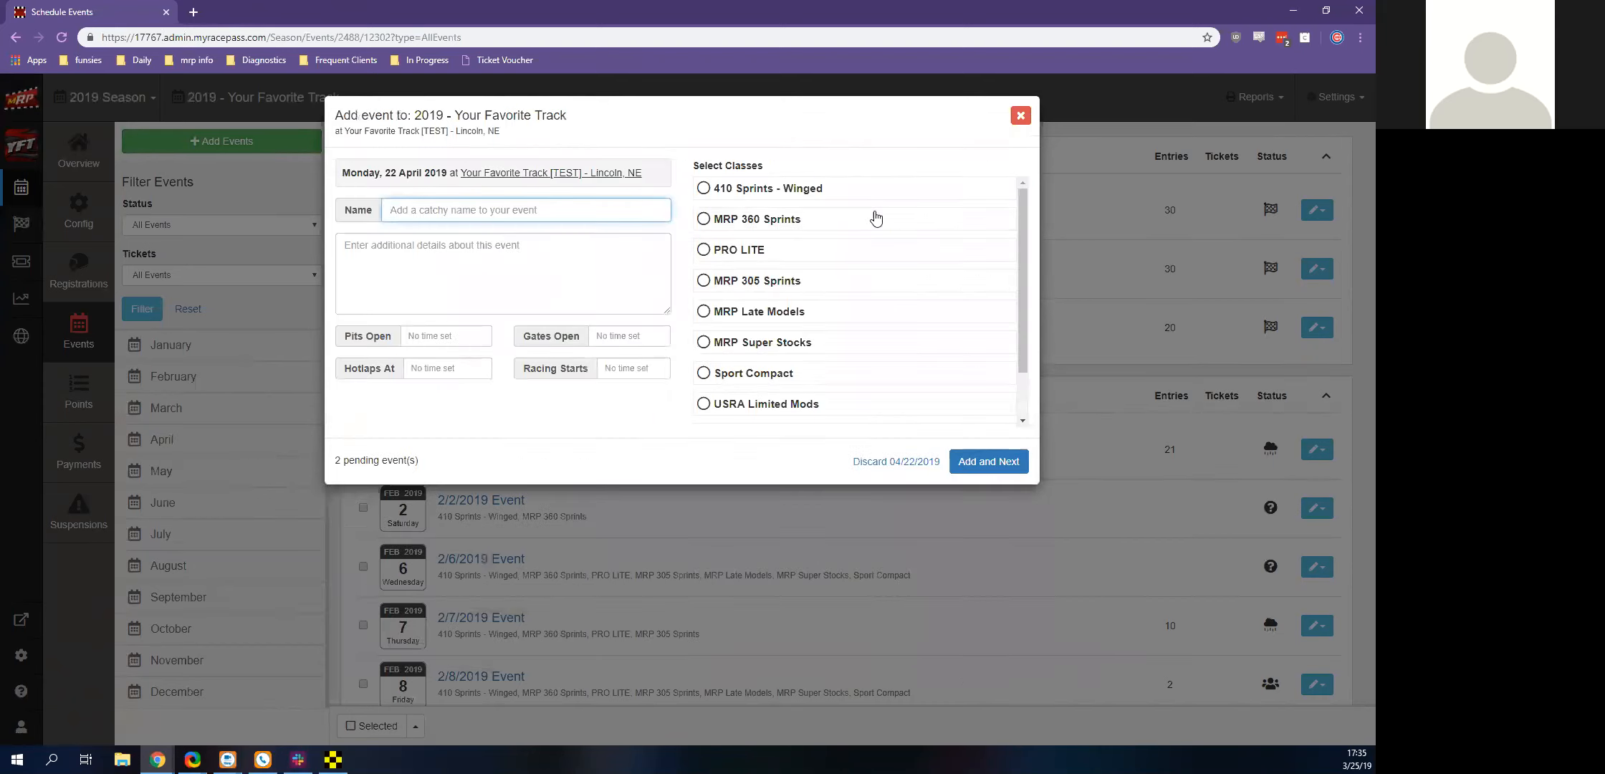
Add the 04/22/2019 event with the classes 410 Sprints - Winged, MRP 305 Sprints and MRP Late Models, and discard the pending 04/23/2019 date
{"action": "left_click", "coordinate": [875, 189]}
{"action": "left_click", "coordinate": [825, 280]}
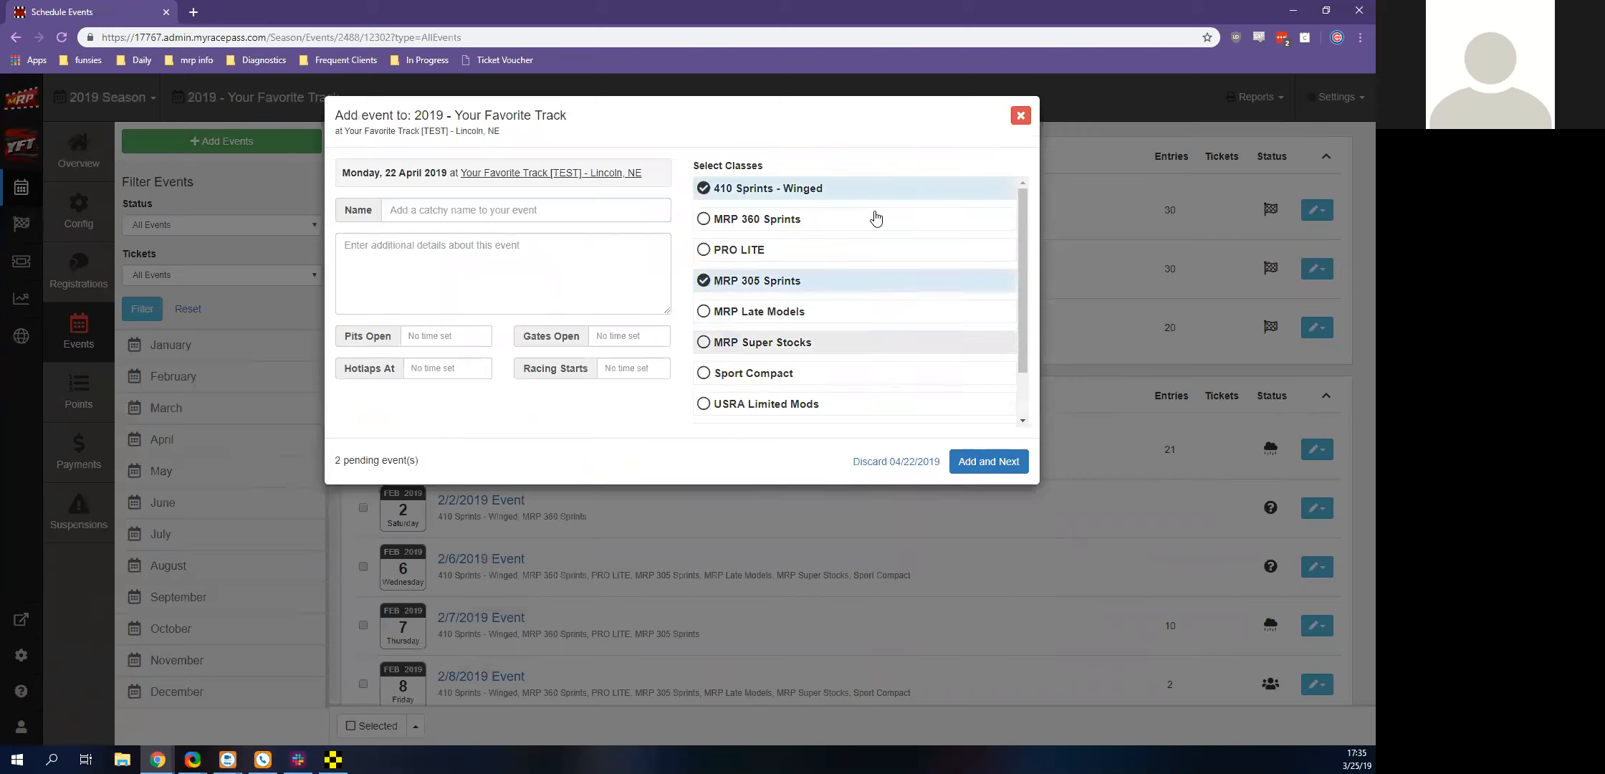
{"action": "left_click", "coordinate": [824, 311]}
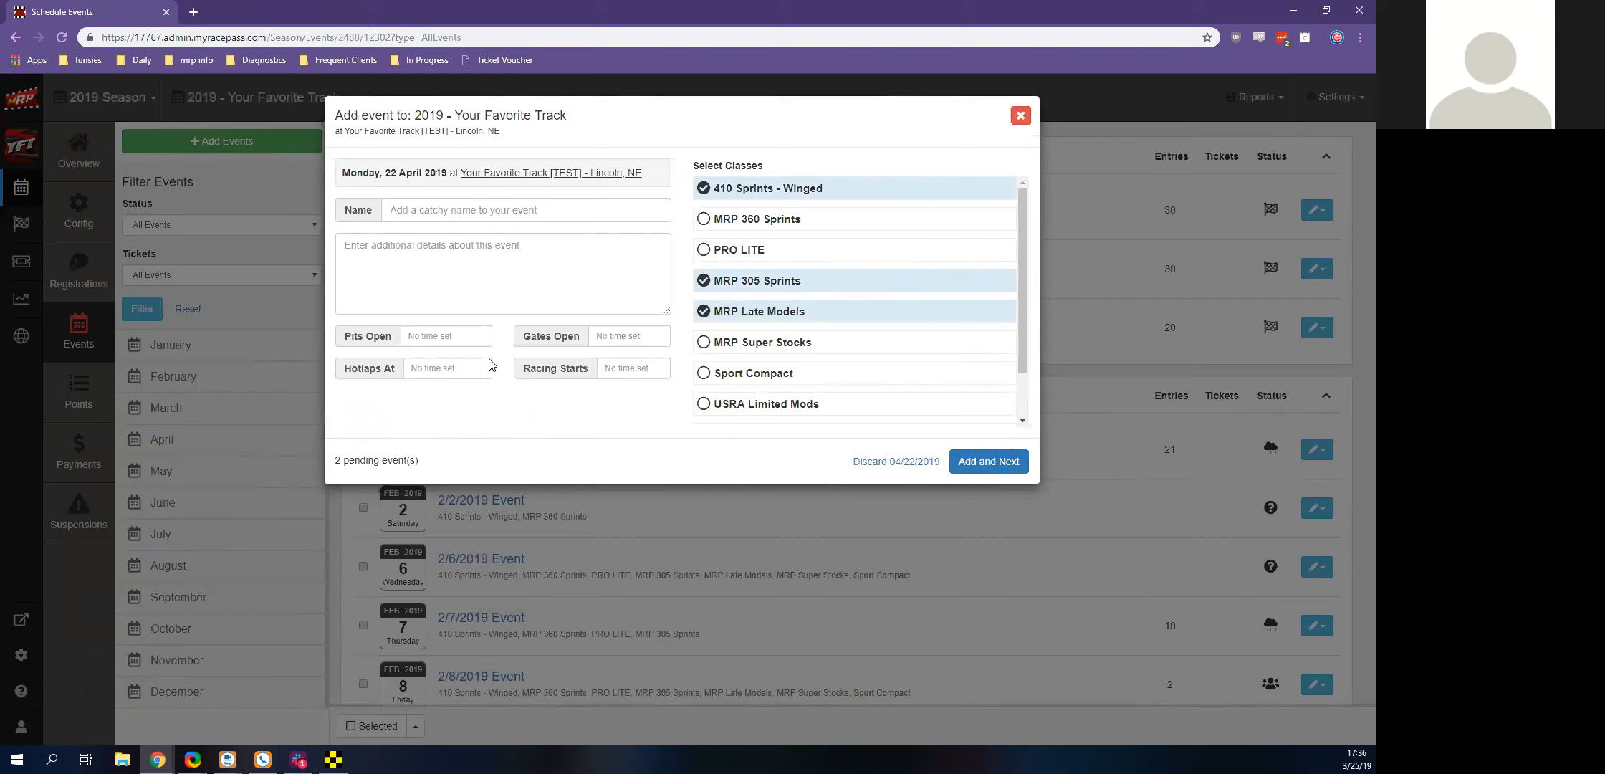
{"action": "key", "text": "Return"}
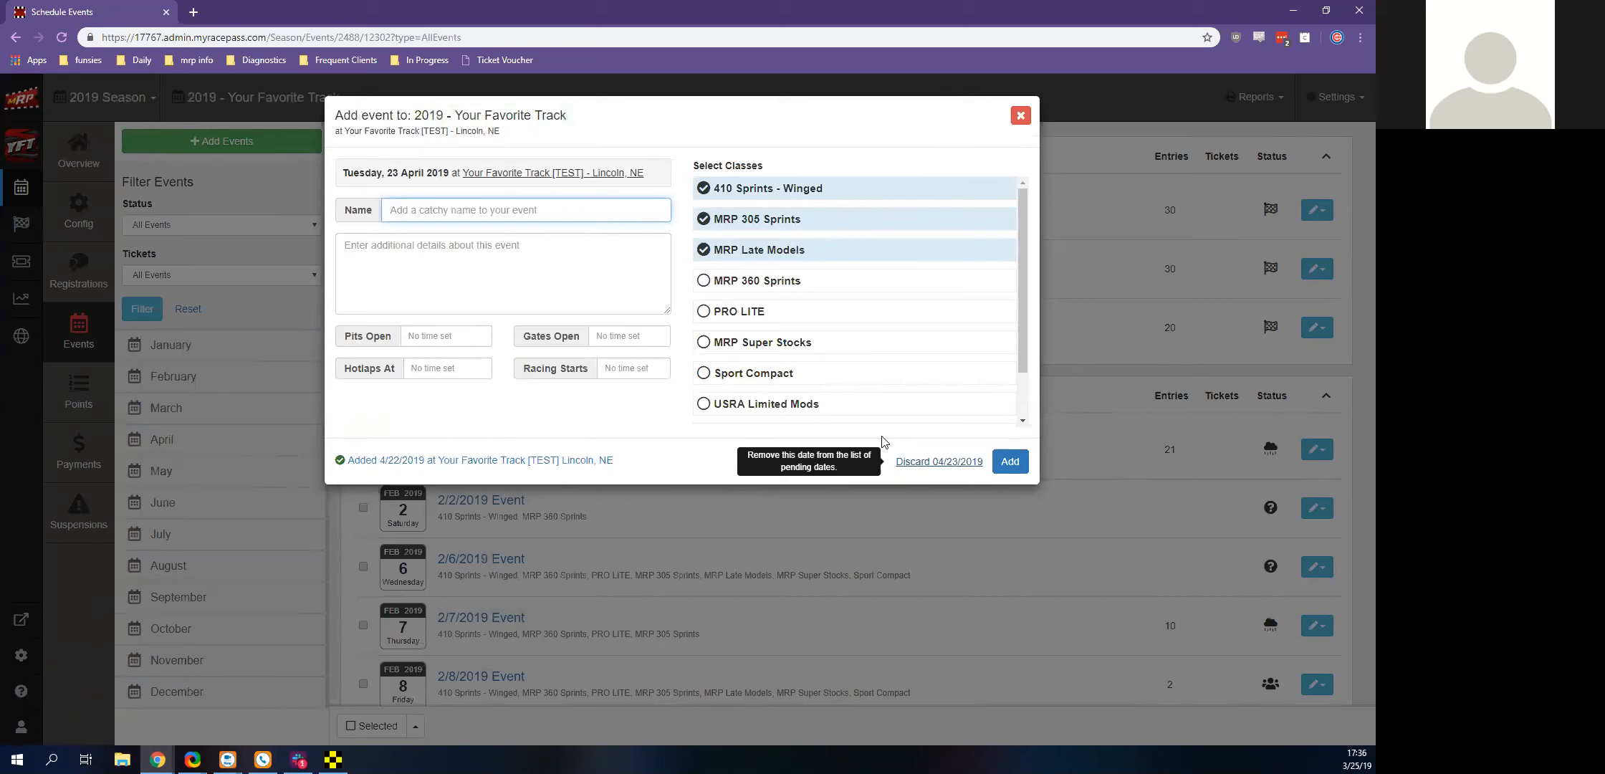
{"action": "left_click", "coordinate": [939, 462]}
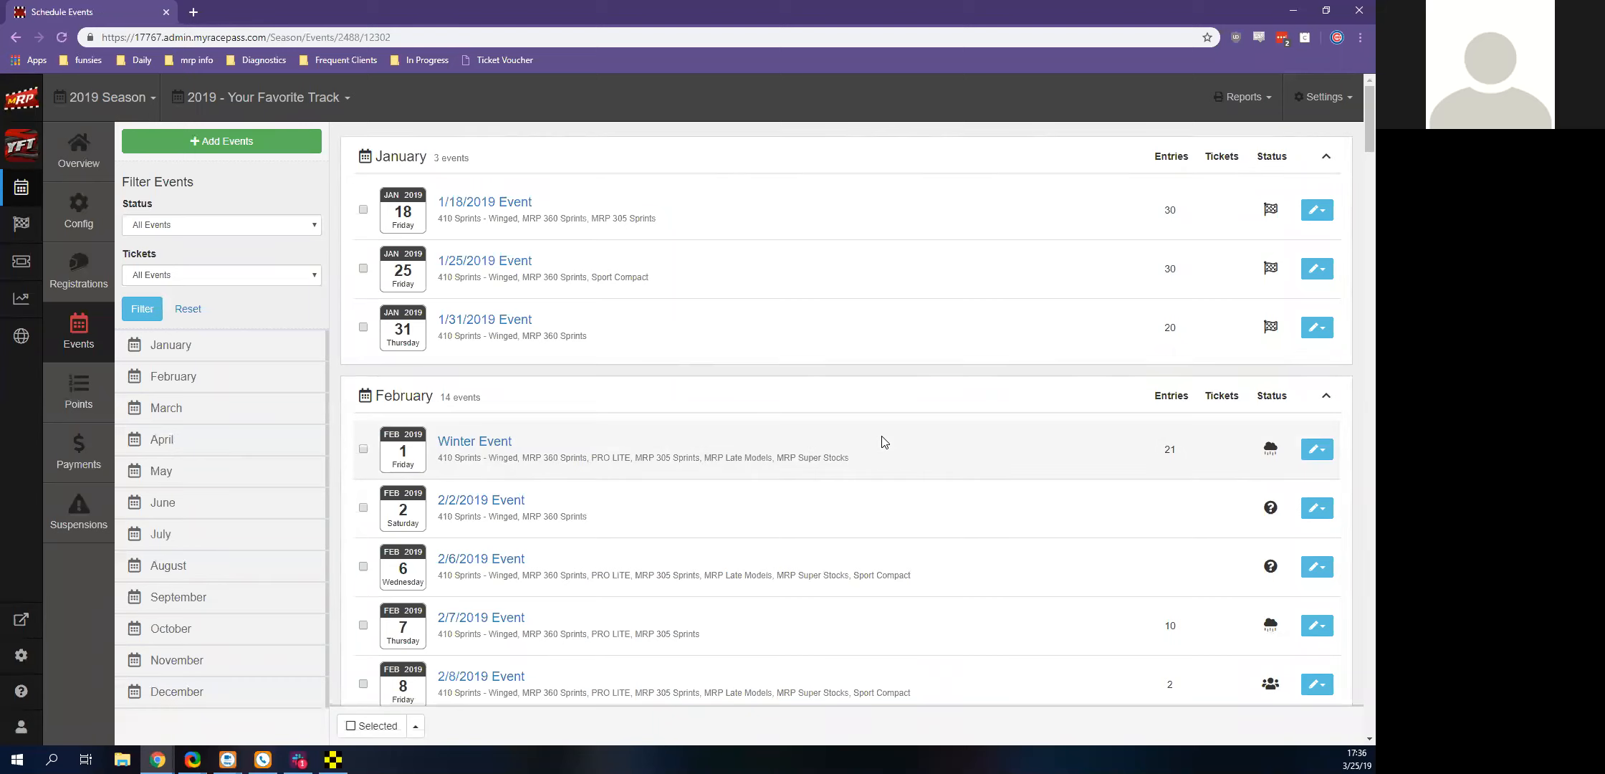
Add the Your Favorite Series [TEST] series to the 4/20/2019 event and return to the schedule's events list
{"action": "scroll", "coordinate": [885, 442], "scroll_direction": "down", "scroll_amount": 20}
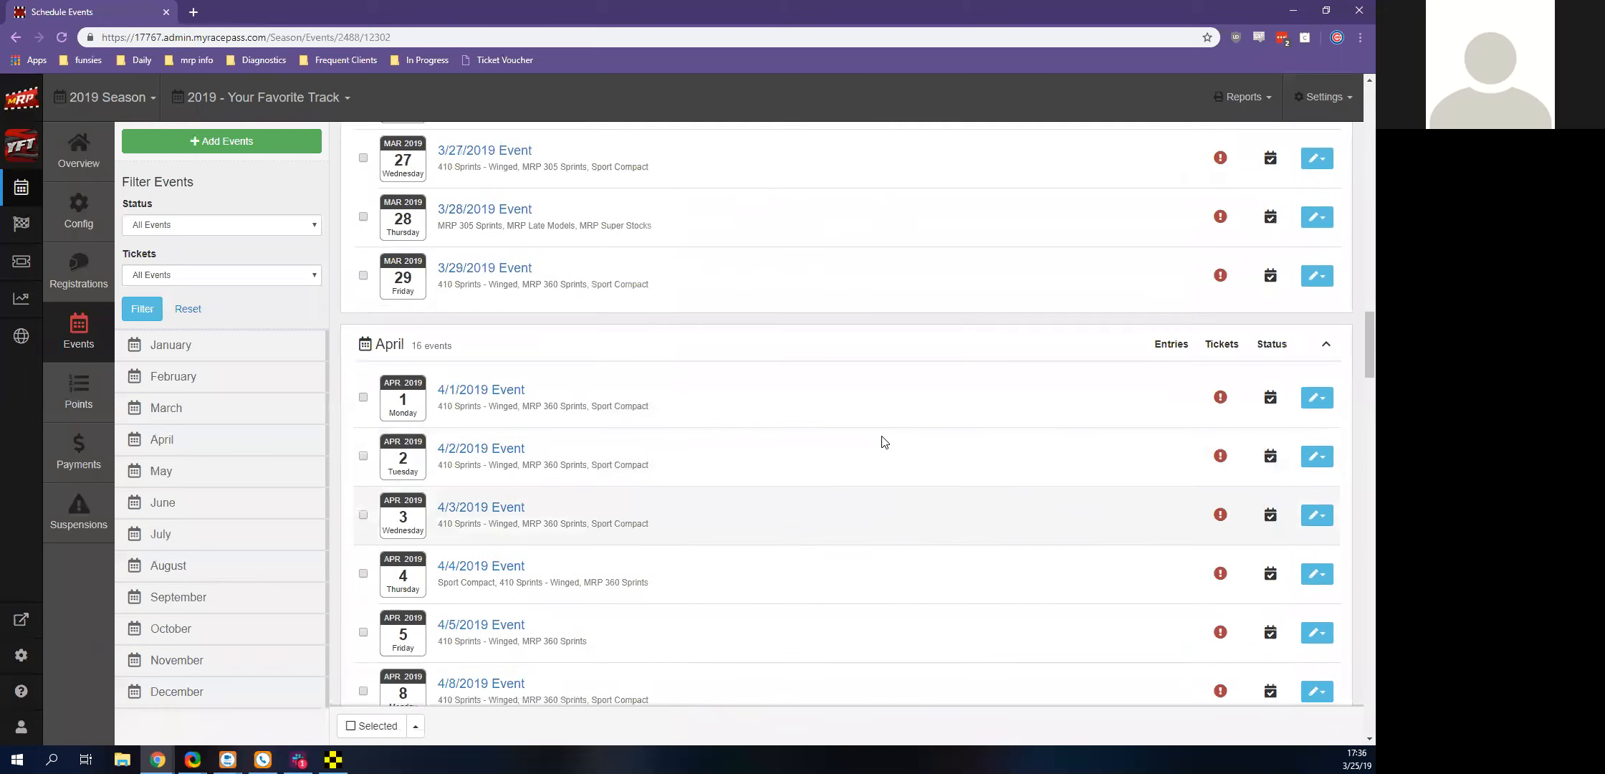
{"action": "scroll", "coordinate": [884, 442], "scroll_direction": "down", "scroll_amount": 10}
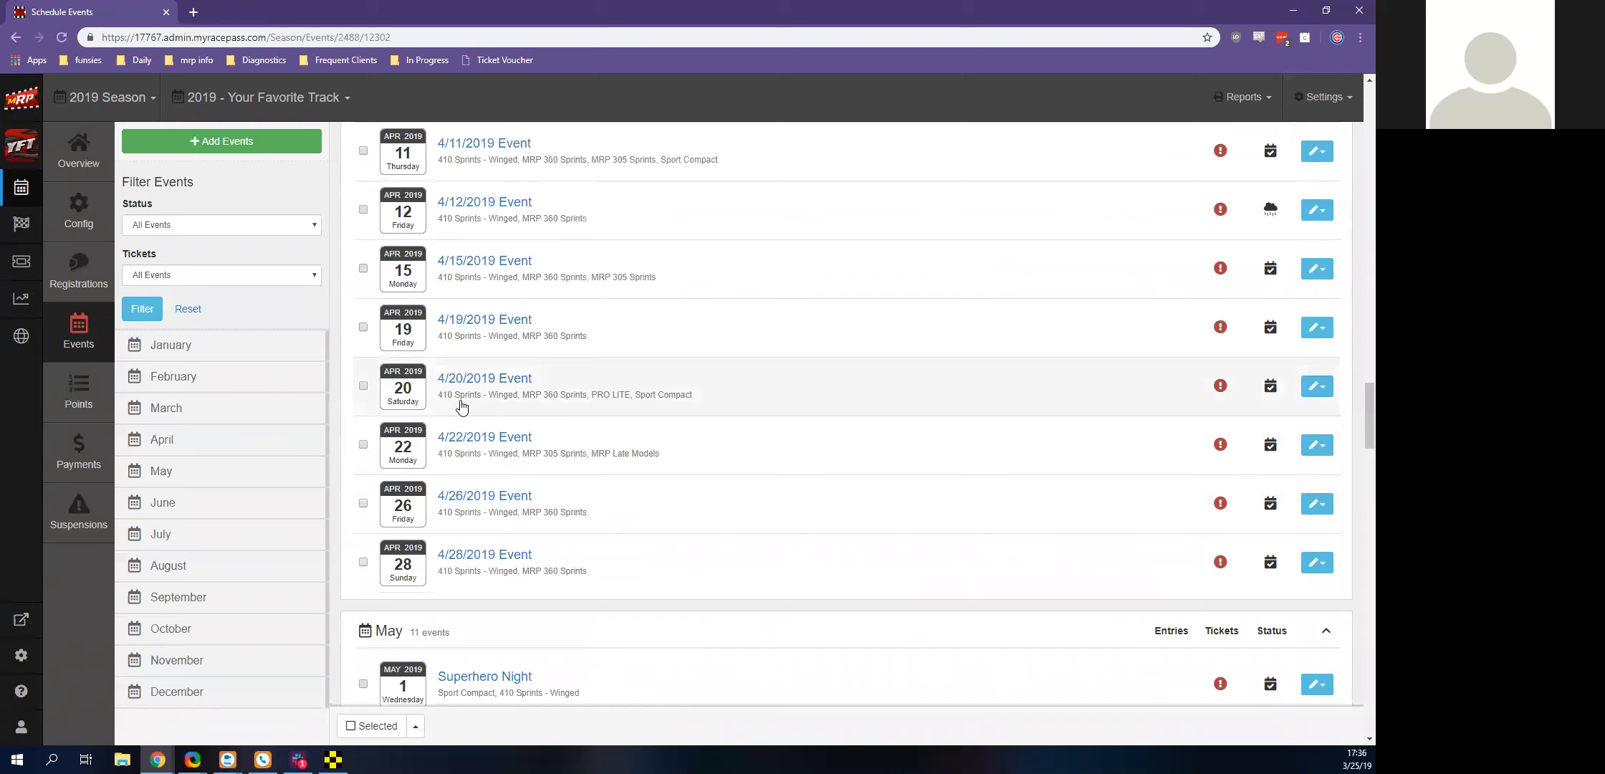
{"action": "left_click", "coordinate": [454, 379]}
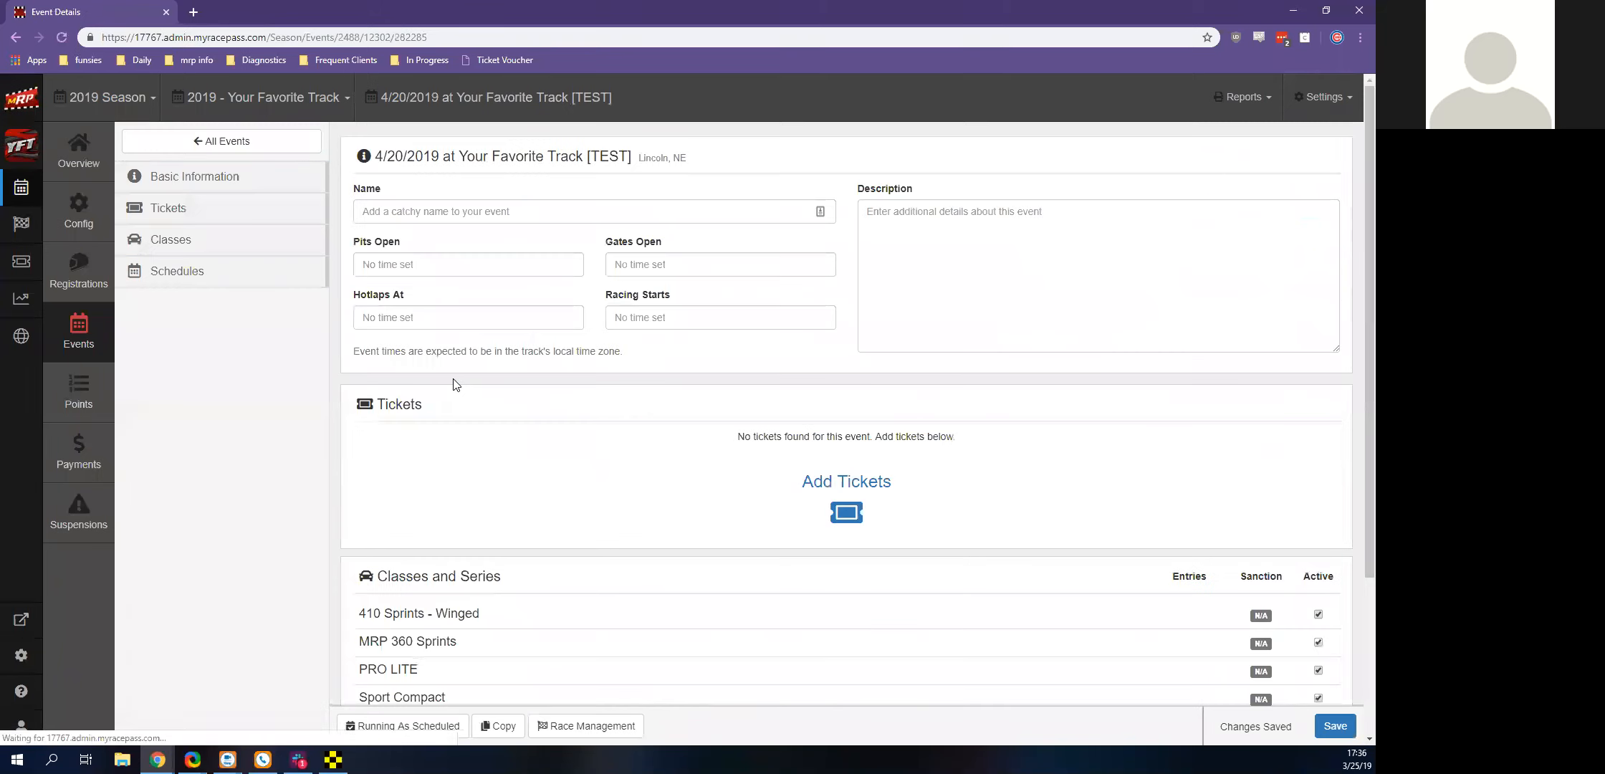
{"action": "scroll", "coordinate": [453, 385], "scroll_direction": "down", "scroll_amount": 3}
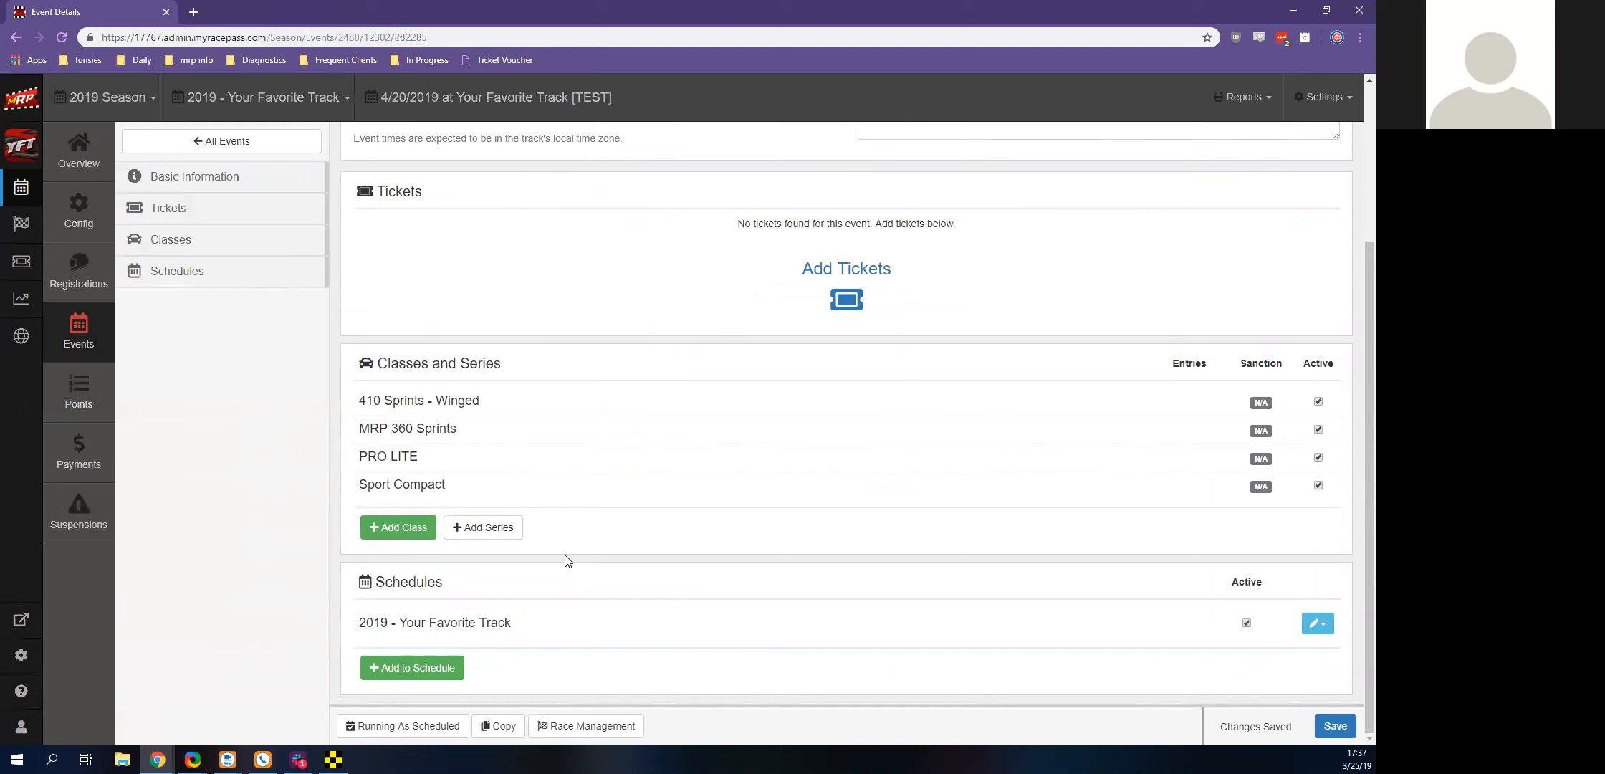
{"action": "left_click", "coordinate": [484, 534]}
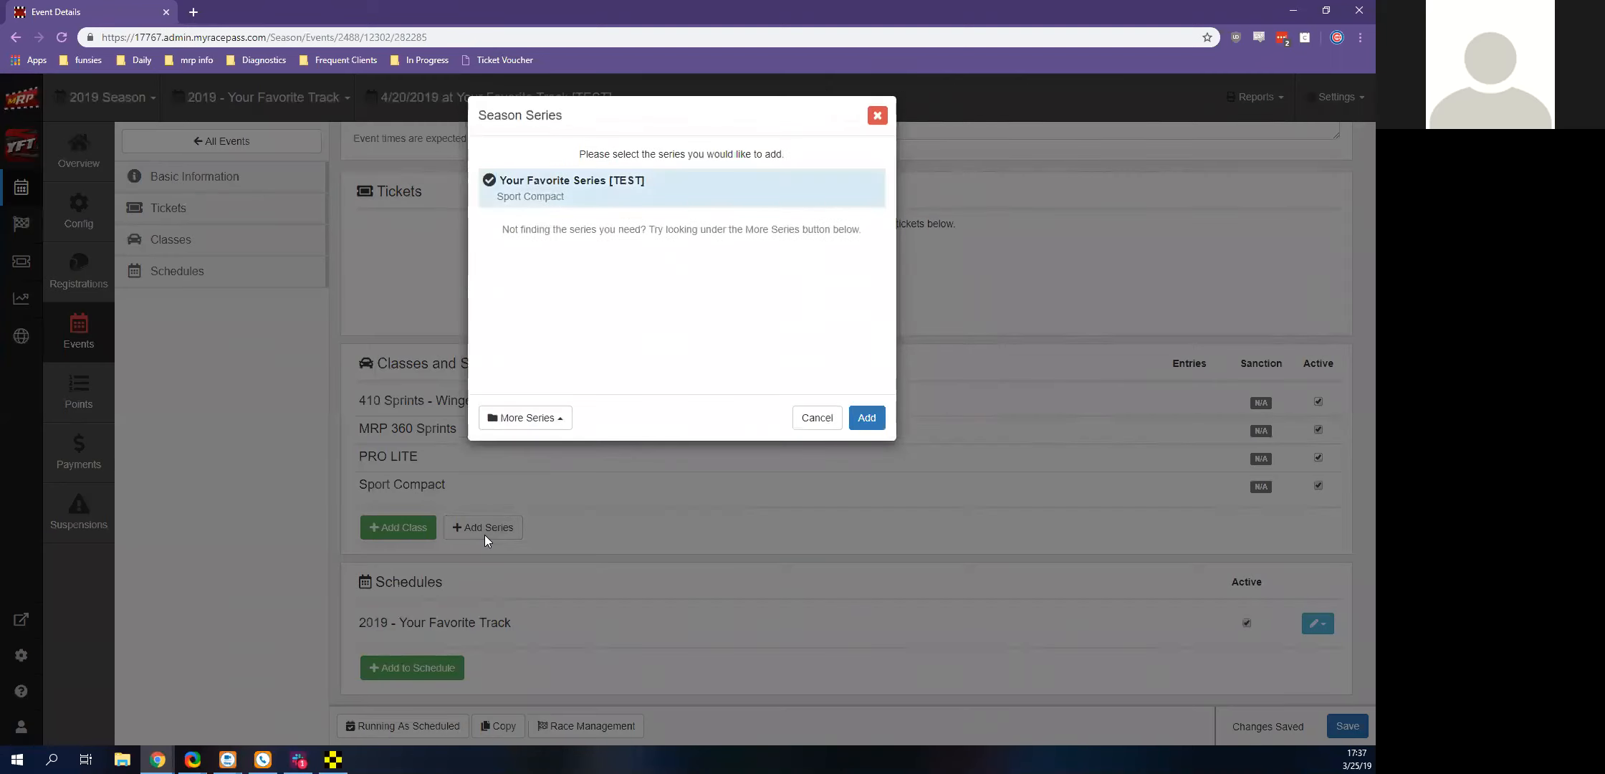
{"action": "left_click", "coordinate": [867, 418]}
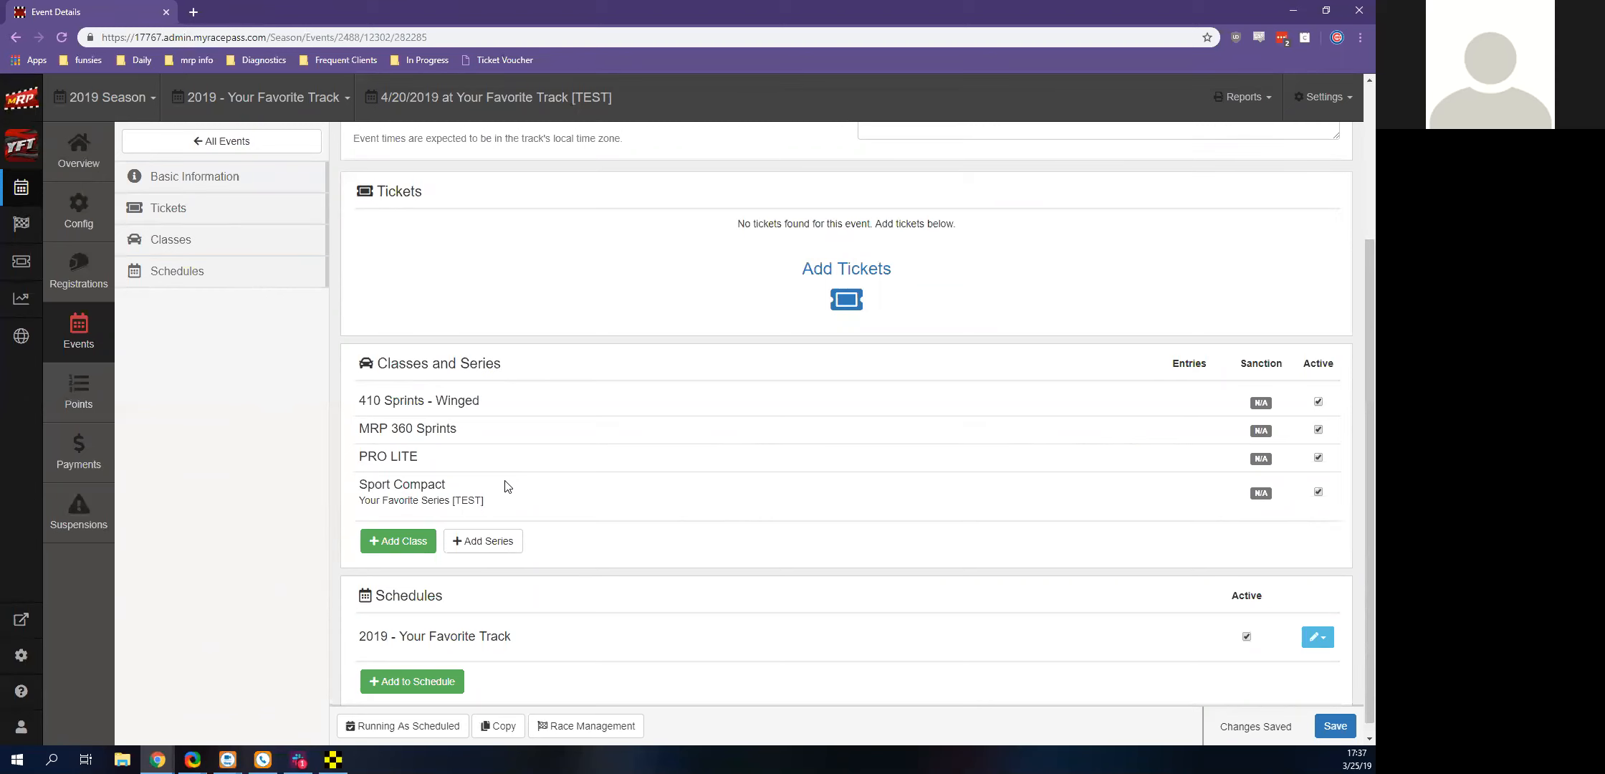
{"action": "scroll", "coordinate": [505, 486], "scroll_direction": "up", "scroll_amount": 3}
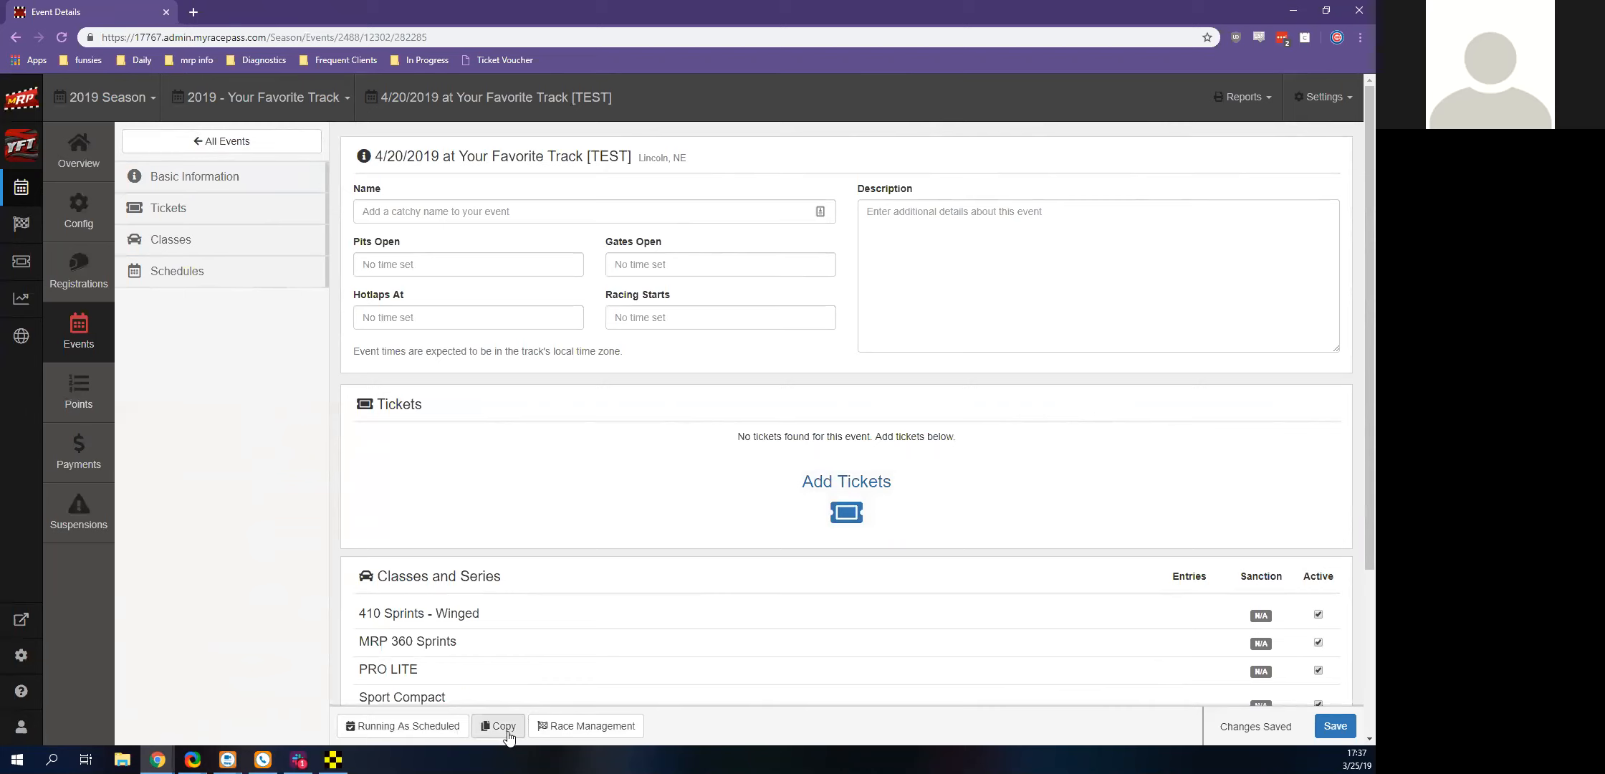
{"action": "left_click", "coordinate": [15, 37]}
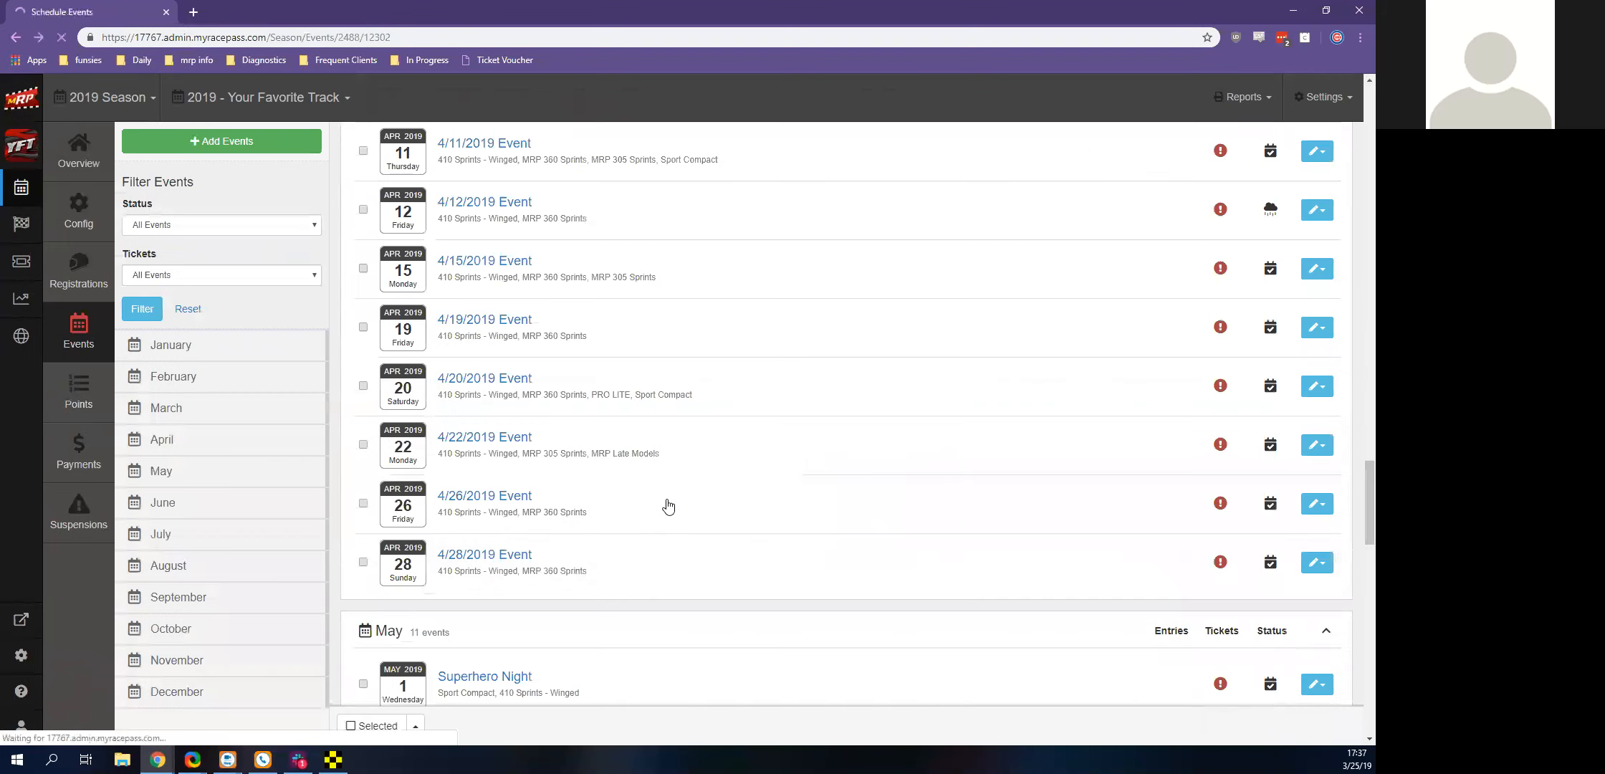
View the actions offered for the 4/19/2019 event and the details of the 4/22/2019 event, returning to the events list
{"action": "left_click", "coordinate": [1322, 334]}
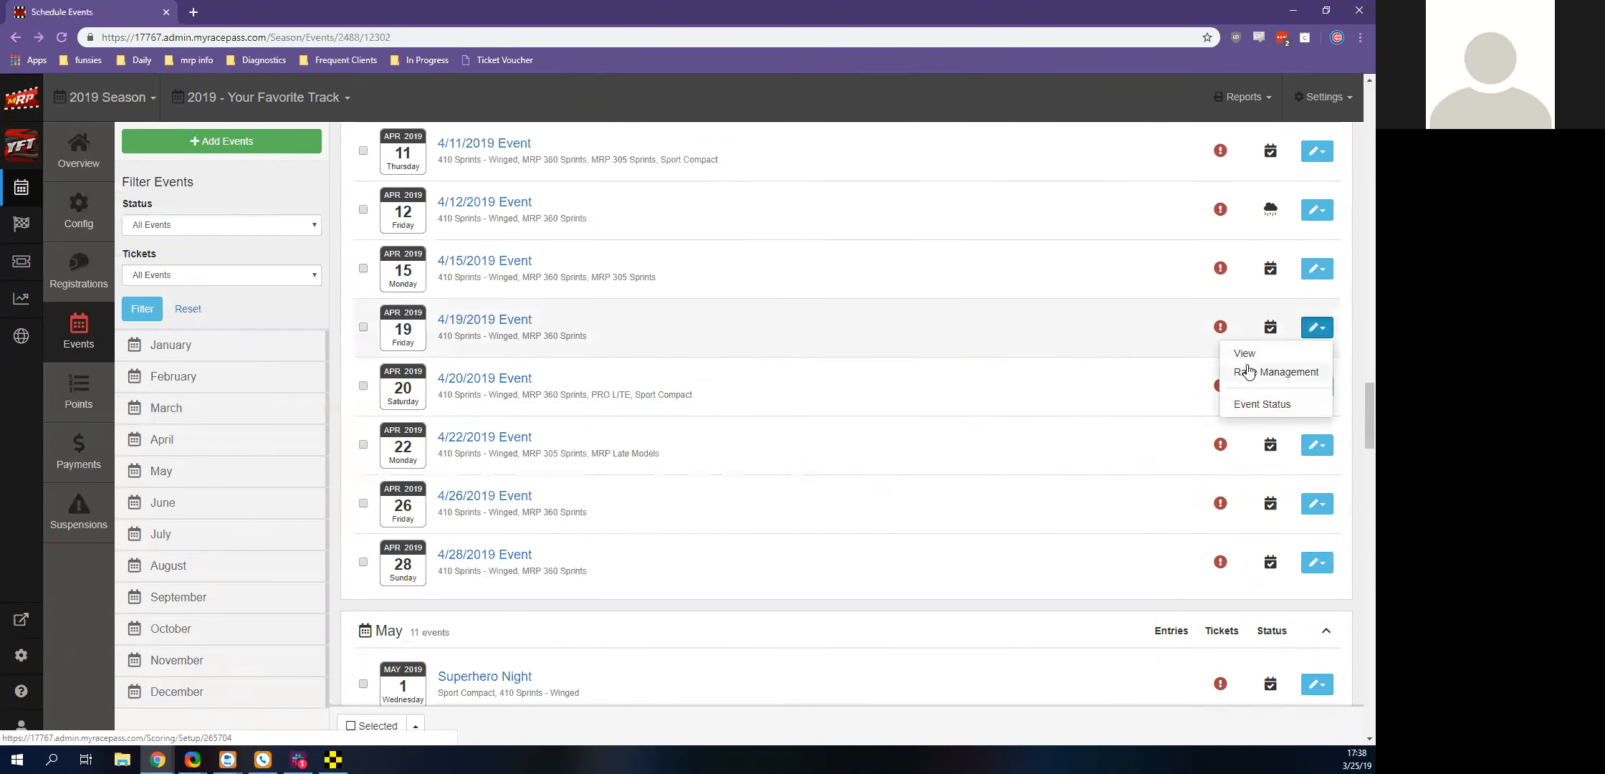
{"action": "left_click", "coordinate": [1251, 408]}
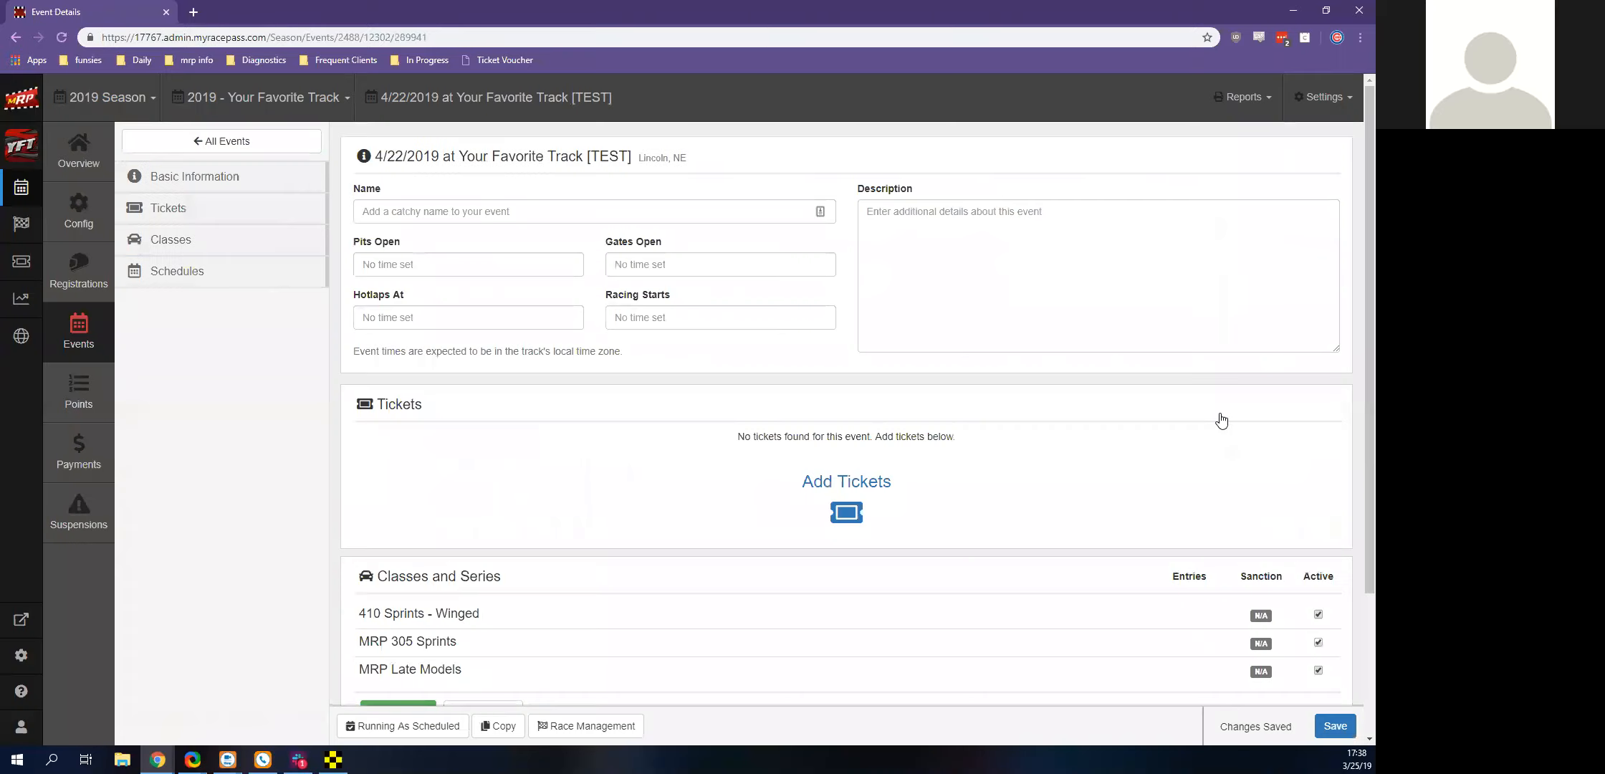
{"action": "left_click", "coordinate": [13, 37]}
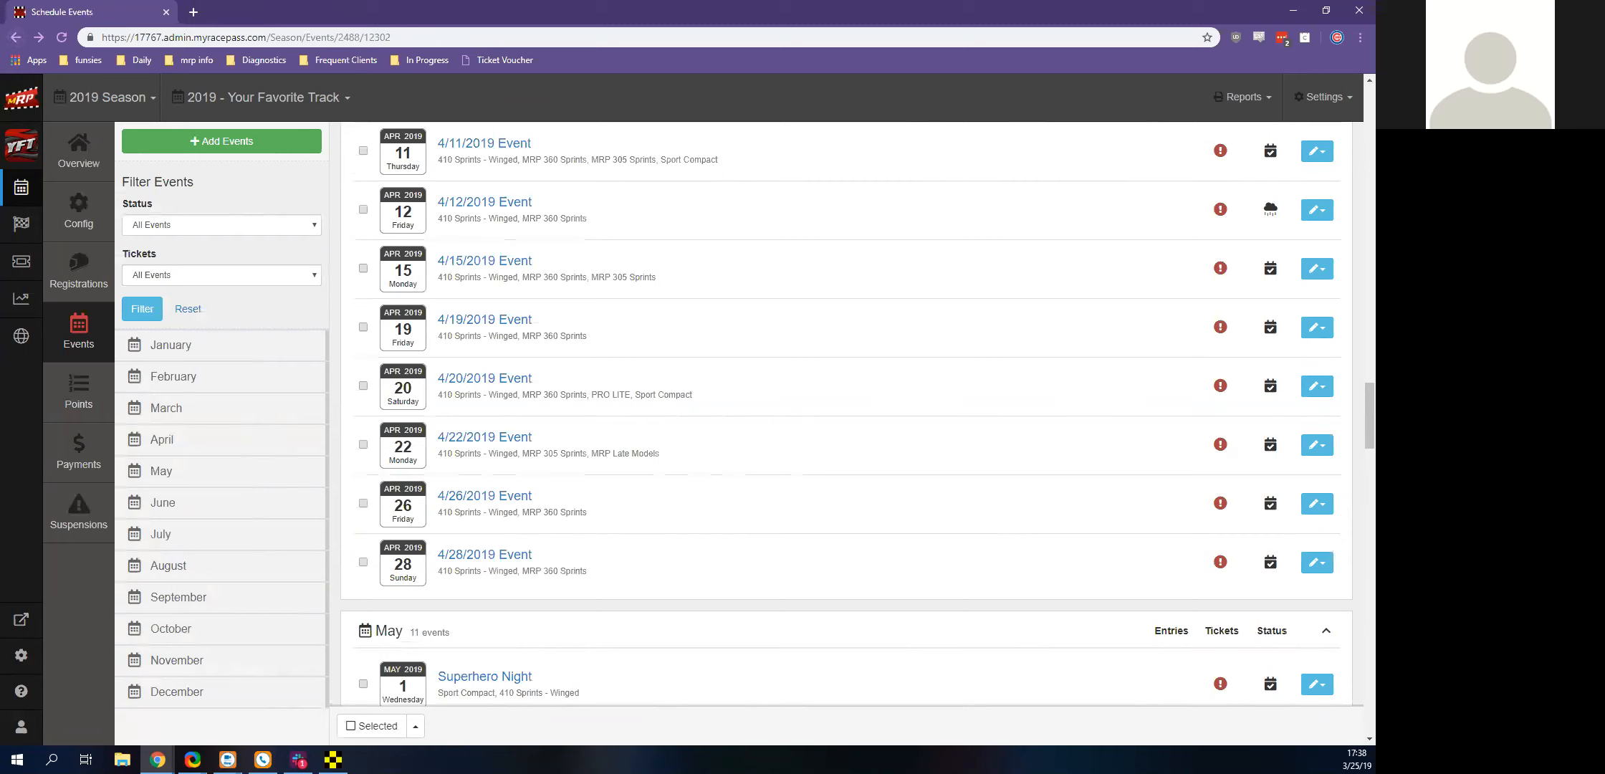
Open the 2019 season's registrations and examine the available settings pages and the 2019 Season Registration and Hidden entries
{"action": "left_click", "coordinate": [63, 287]}
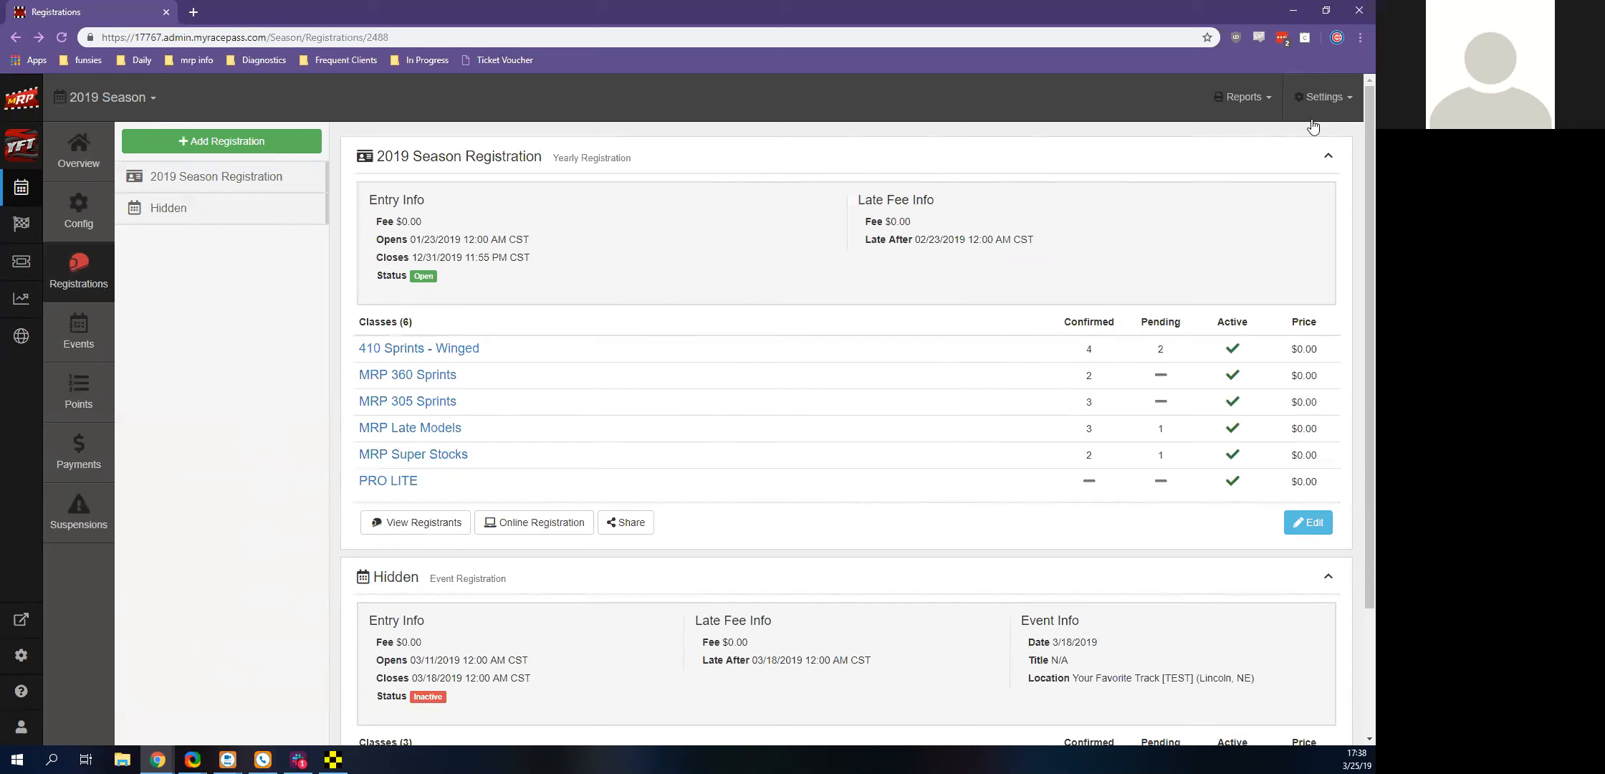
{"action": "left_click", "coordinate": [1322, 97]}
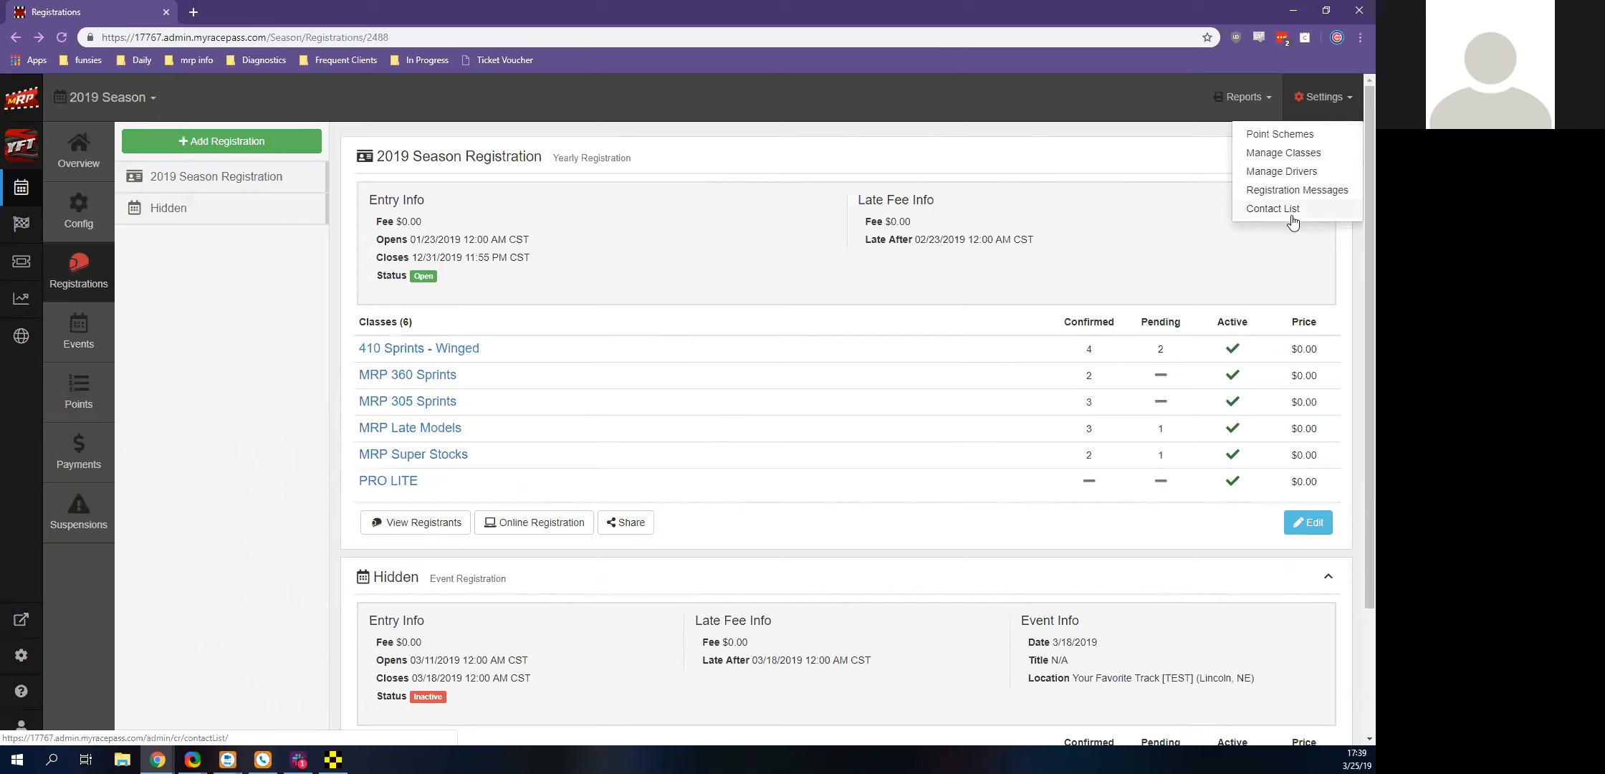
{"action": "left_click", "coordinate": [301, 491]}
{"action": "scroll", "coordinate": [301, 491], "scroll_direction": "down", "scroll_amount": 2}
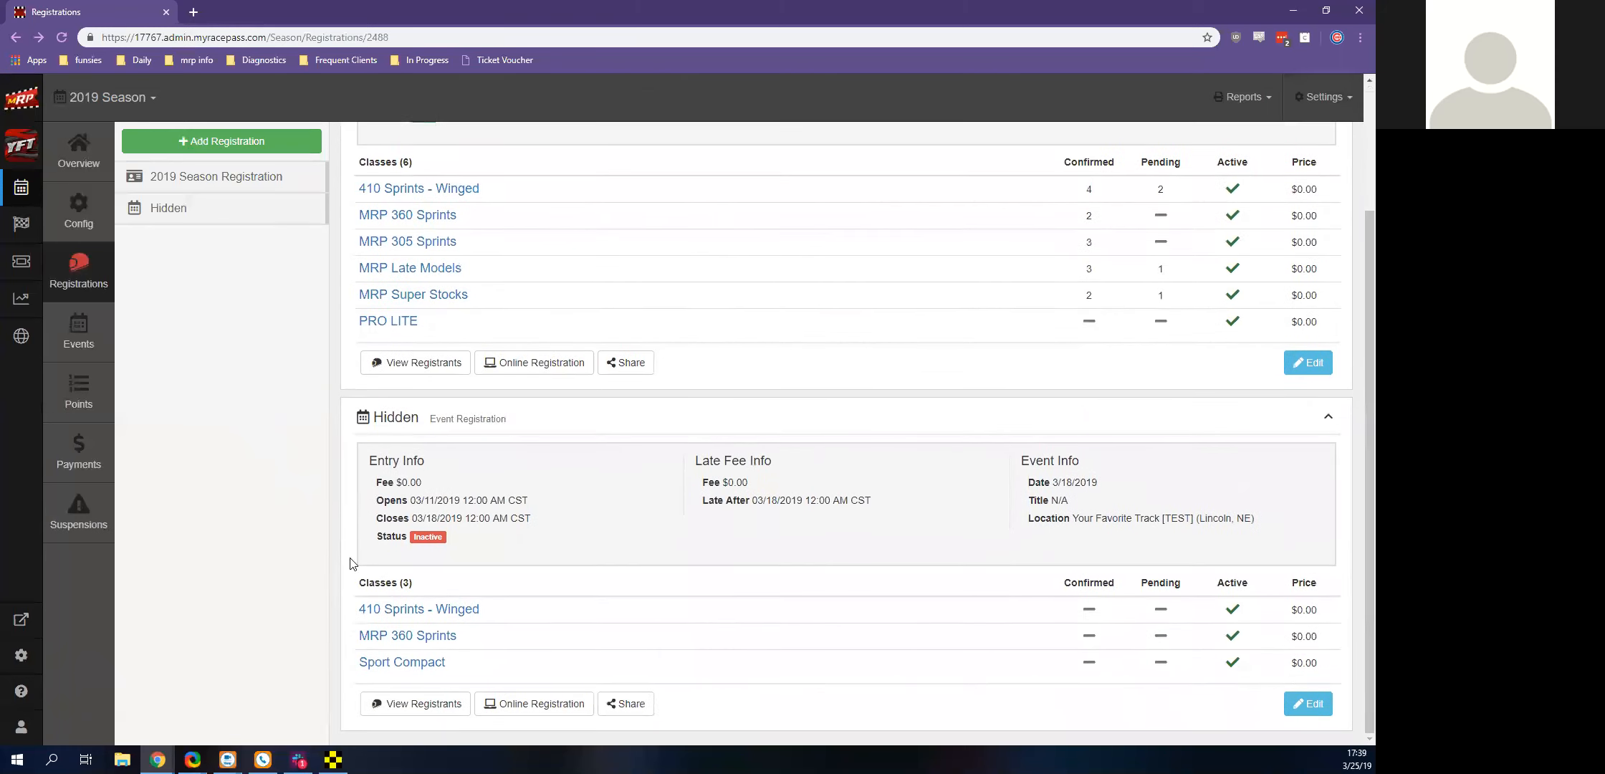
Review the registration types offered for a new registration without creating one
{"action": "scroll", "coordinate": [404, 501], "scroll_direction": "up", "scroll_amount": 2}
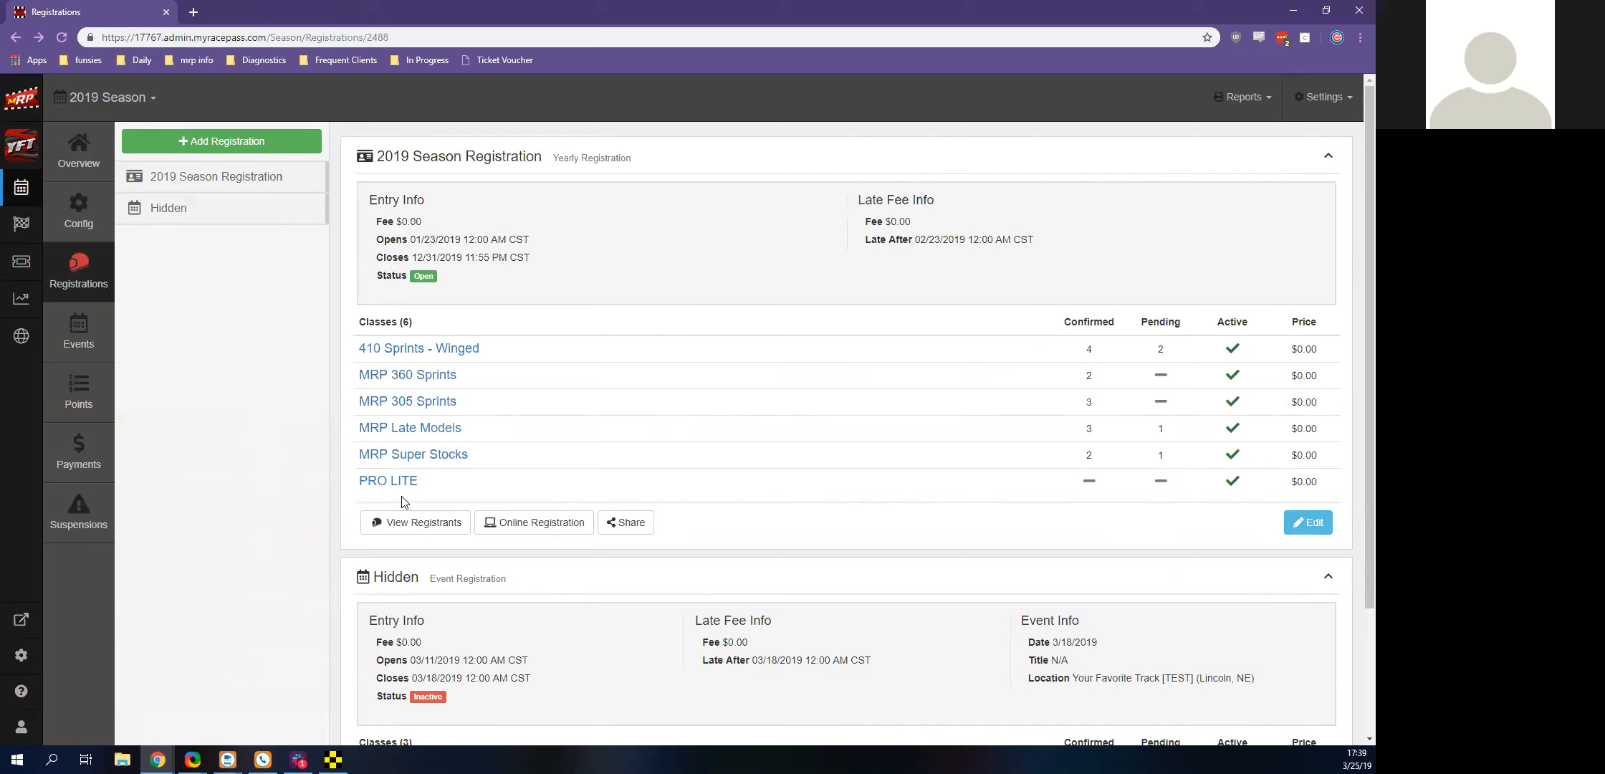
{"action": "left_click", "coordinate": [238, 155]}
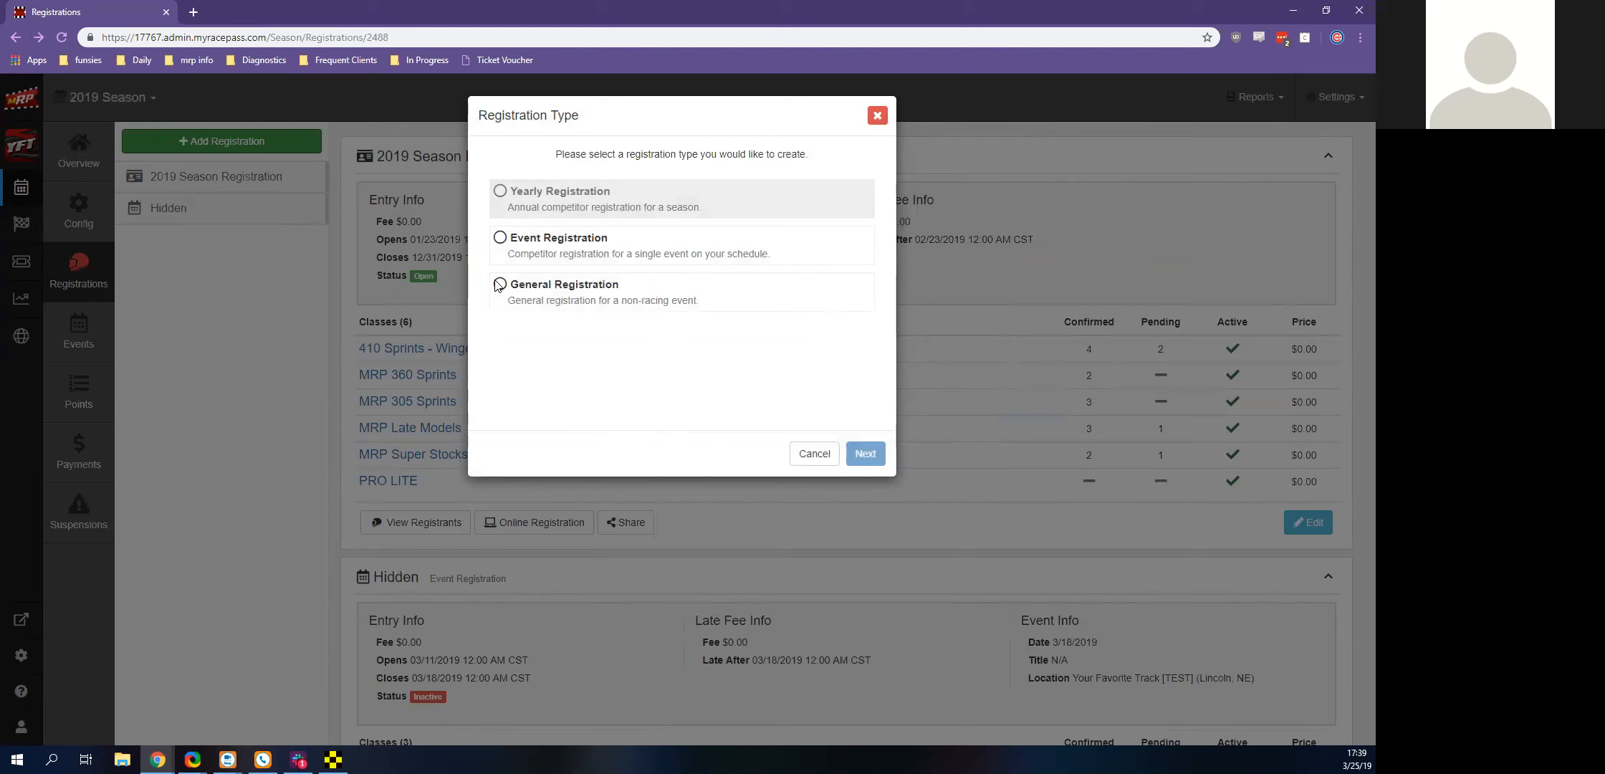
{"action": "left_click", "coordinate": [877, 115]}
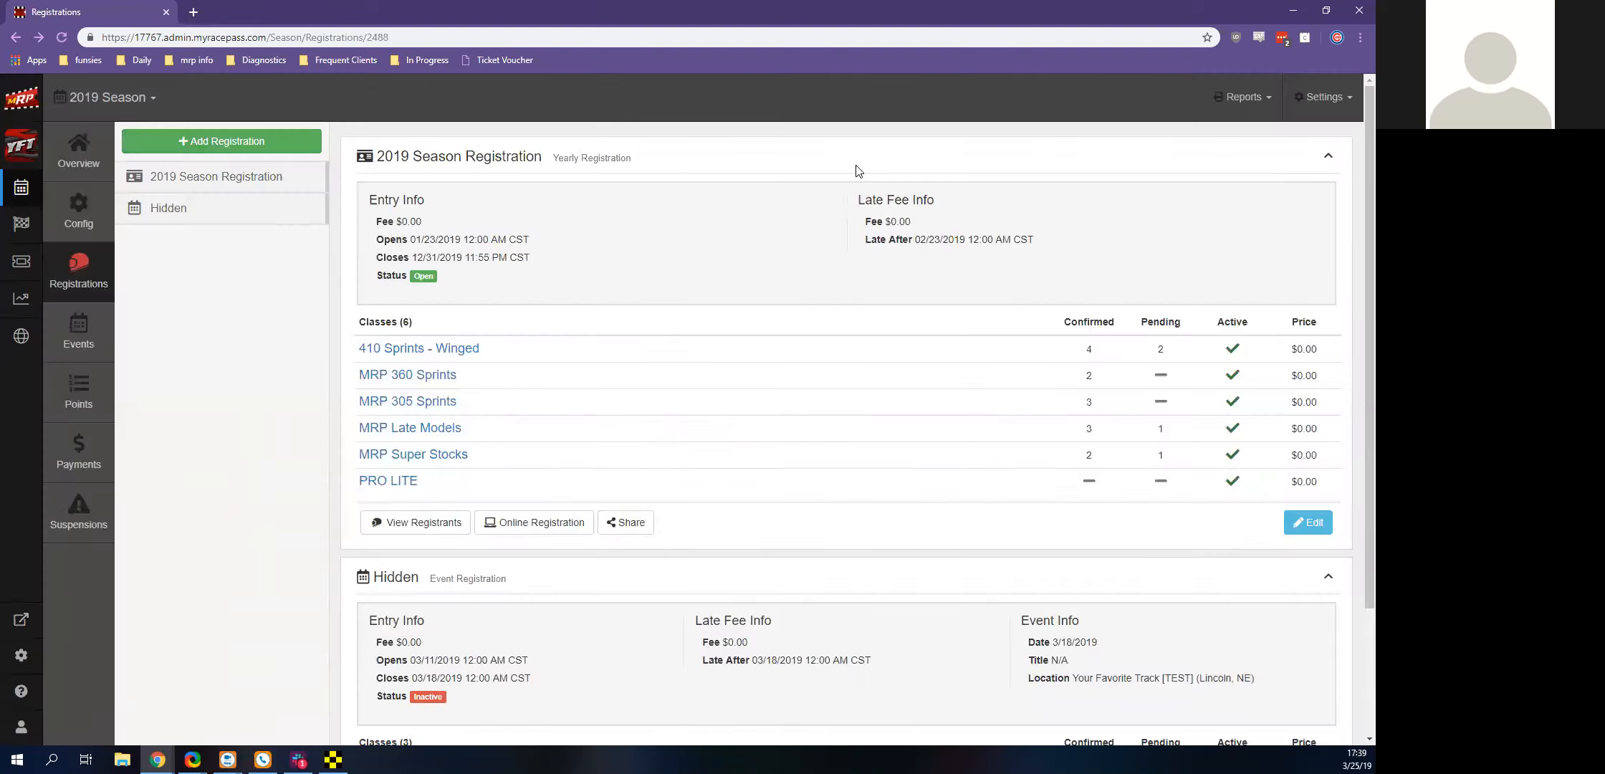
Examine the online entry form of the 2019 Season Registration from driver information to class selection, and close it to return to the registrations
{"action": "left_click", "coordinate": [533, 528]}
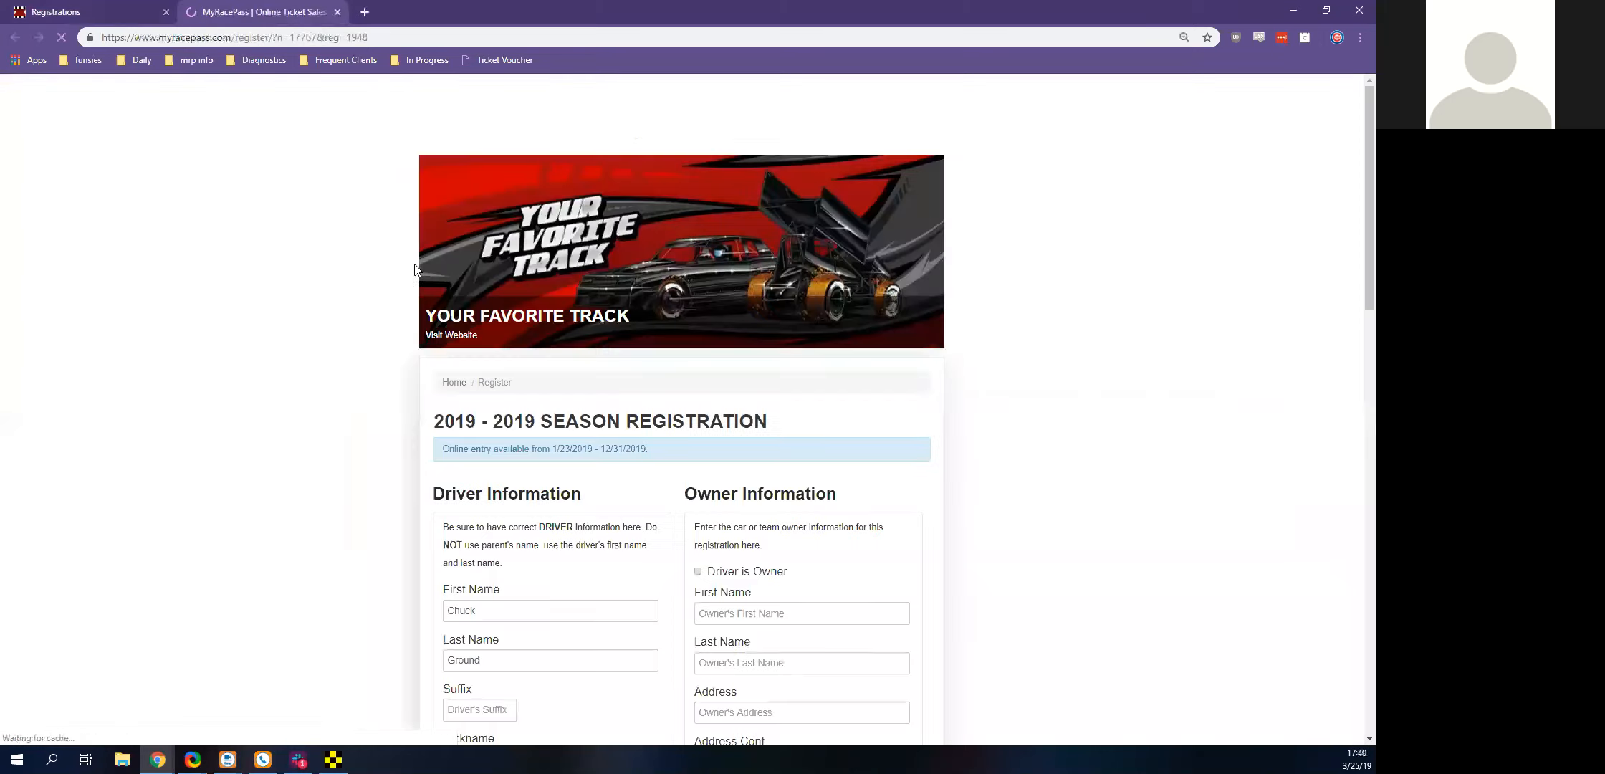
{"action": "scroll", "coordinate": [459, 258], "scroll_direction": "down", "scroll_amount": 3}
{"action": "scroll", "coordinate": [516, 268], "scroll_direction": "down", "scroll_amount": 3}
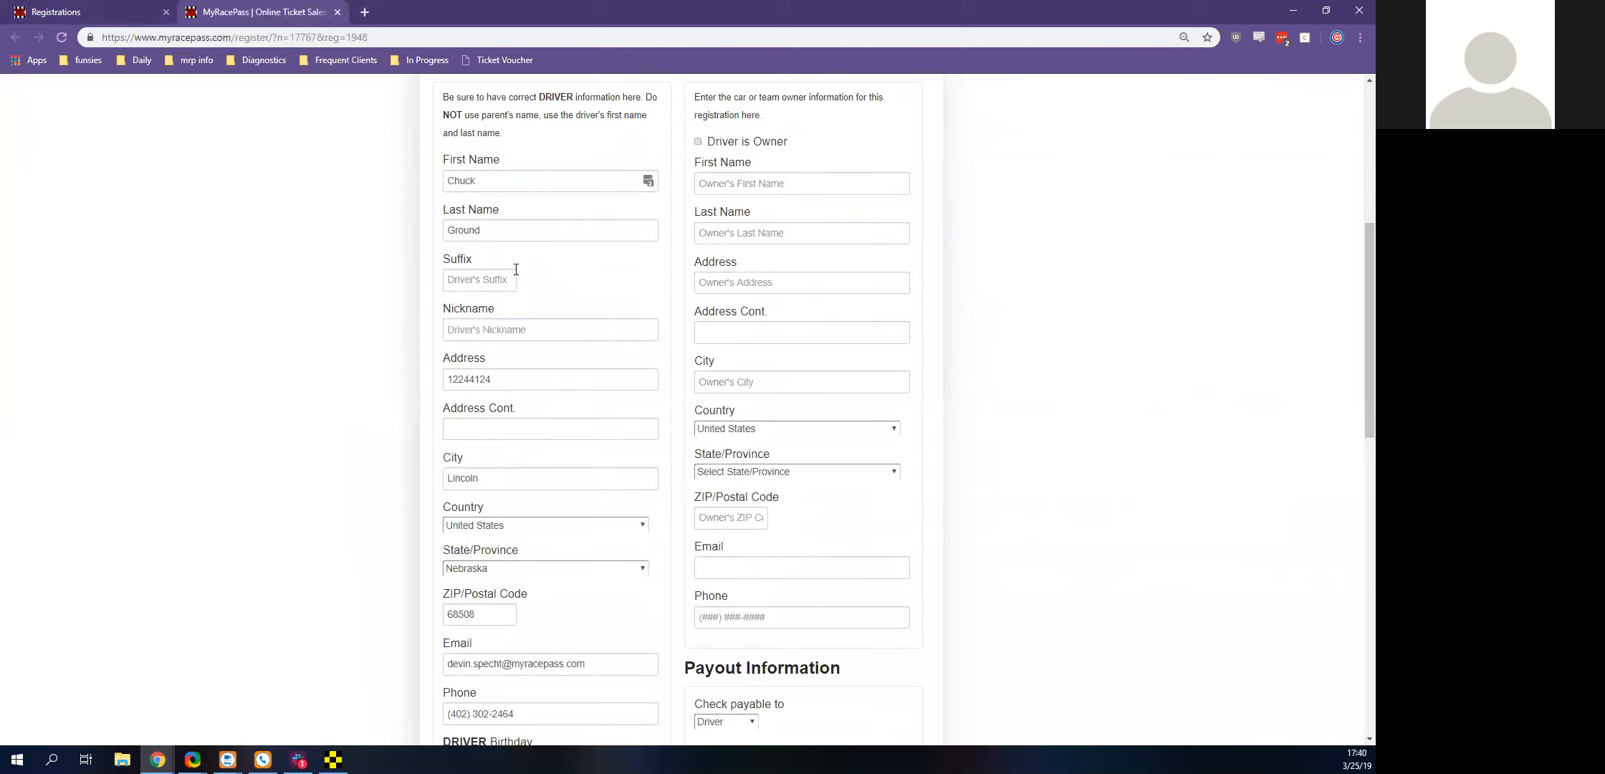
{"action": "scroll", "coordinate": [512, 270], "scroll_direction": "up", "scroll_amount": 1}
{"action": "scroll", "coordinate": [871, 524], "scroll_direction": "down", "scroll_amount": 10}
{"action": "scroll", "coordinate": [781, 534], "scroll_direction": "down", "scroll_amount": 3}
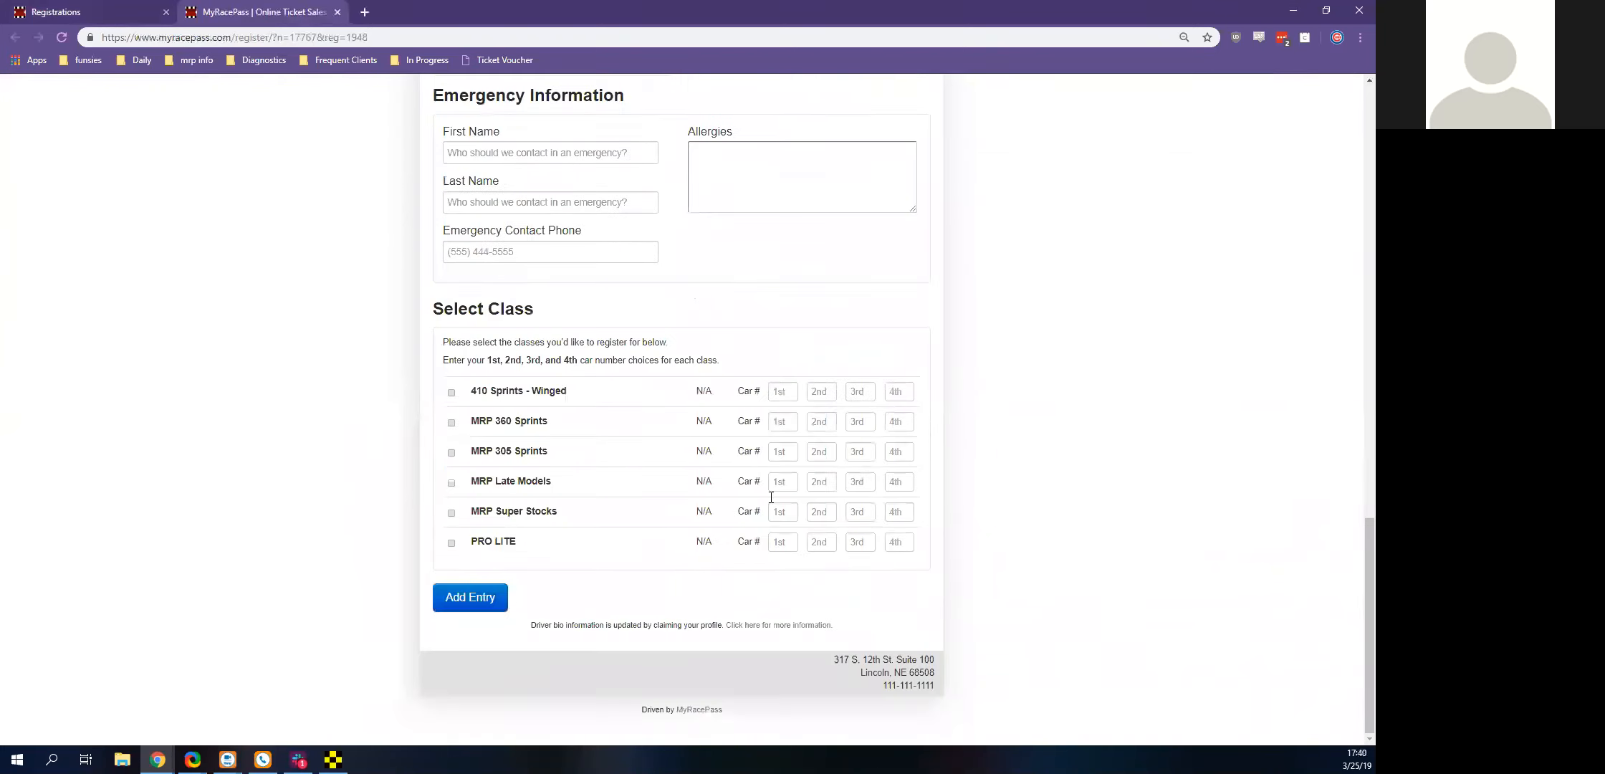
{"action": "scroll", "coordinate": [789, 537], "scroll_direction": "up", "scroll_amount": 11}
{"action": "scroll", "coordinate": [498, 362], "scroll_direction": "up", "scroll_amount": 4}
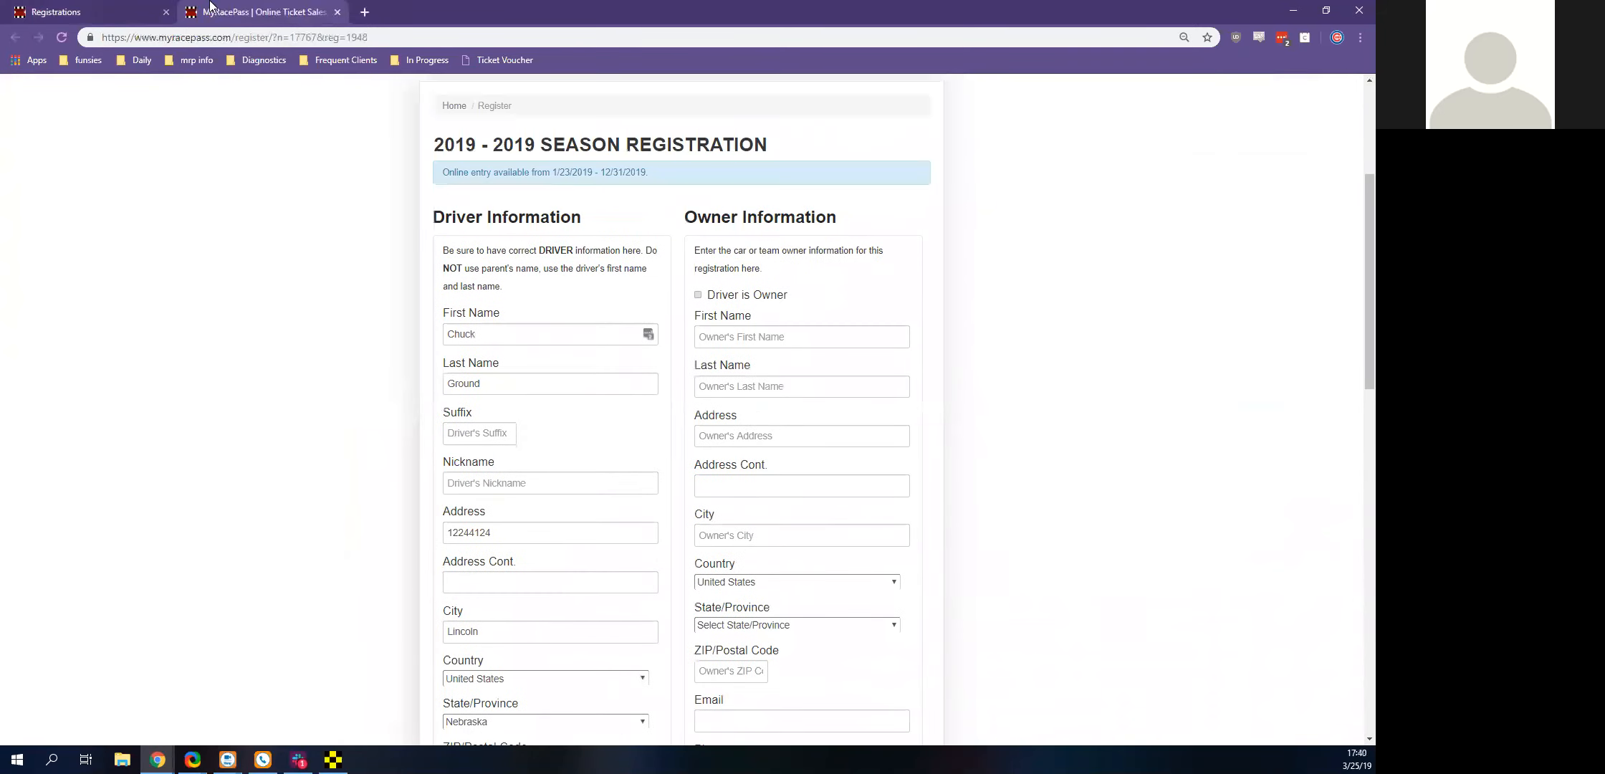
{"action": "left_click", "coordinate": [127, 9]}
{"action": "left_click", "coordinate": [337, 12]}
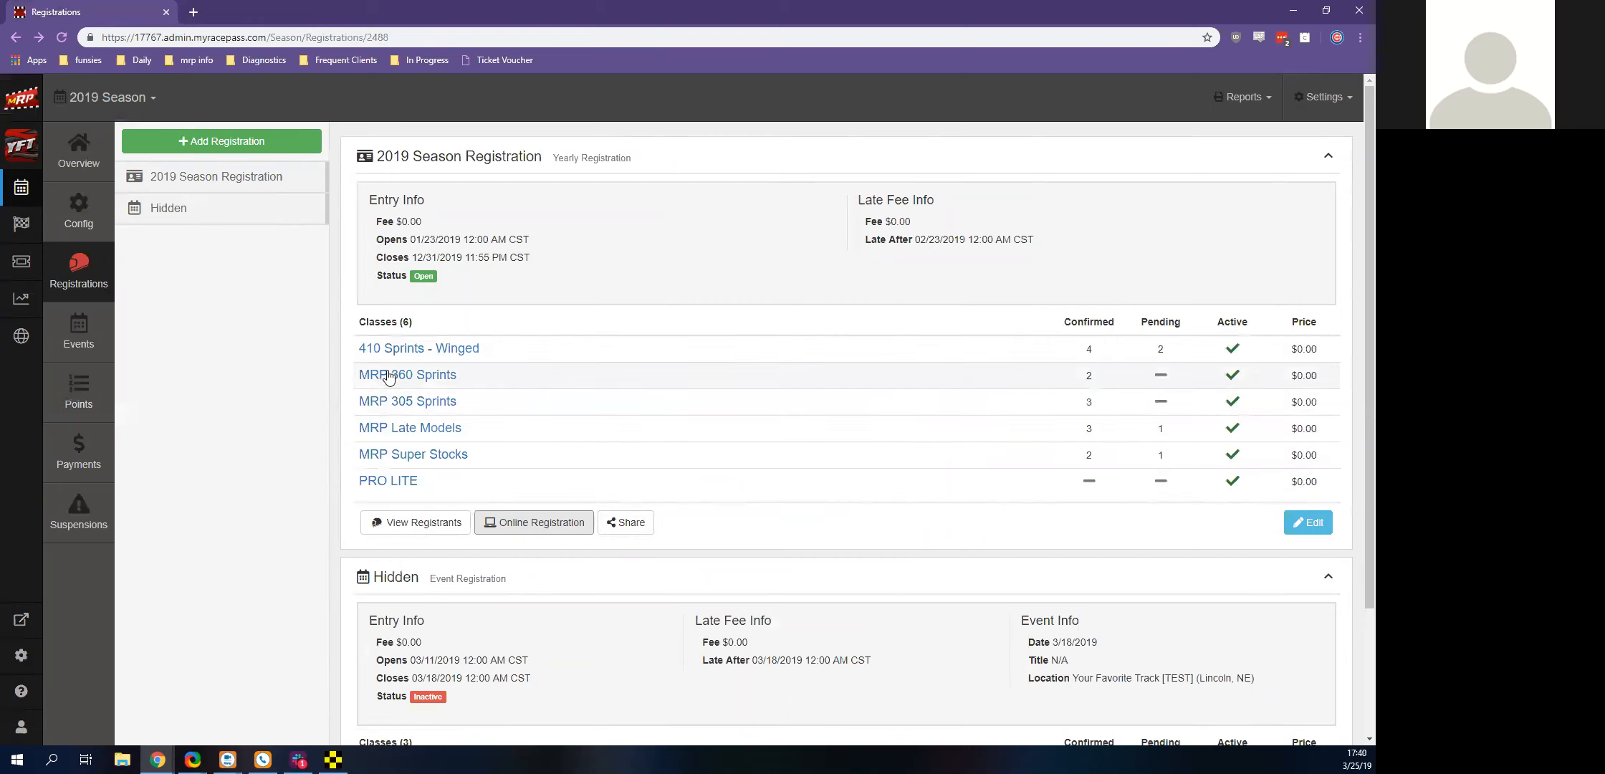
Finish the unconfirmed MRP Super Stocks entry with transponder 1001 and assigned number 00, and confirm the entry
{"action": "left_click", "coordinate": [440, 456]}
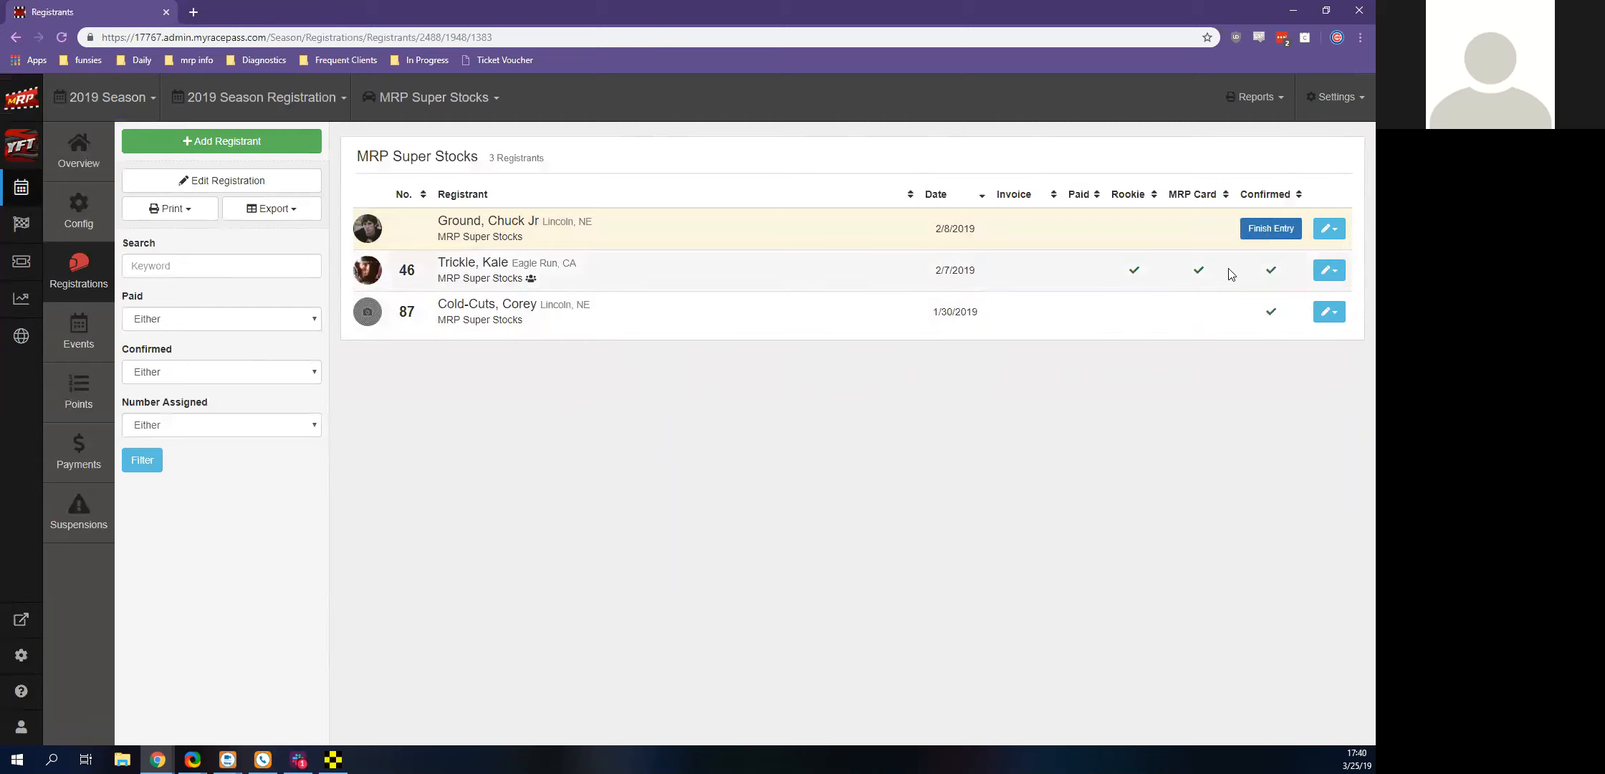
{"action": "left_click", "coordinate": [1254, 231]}
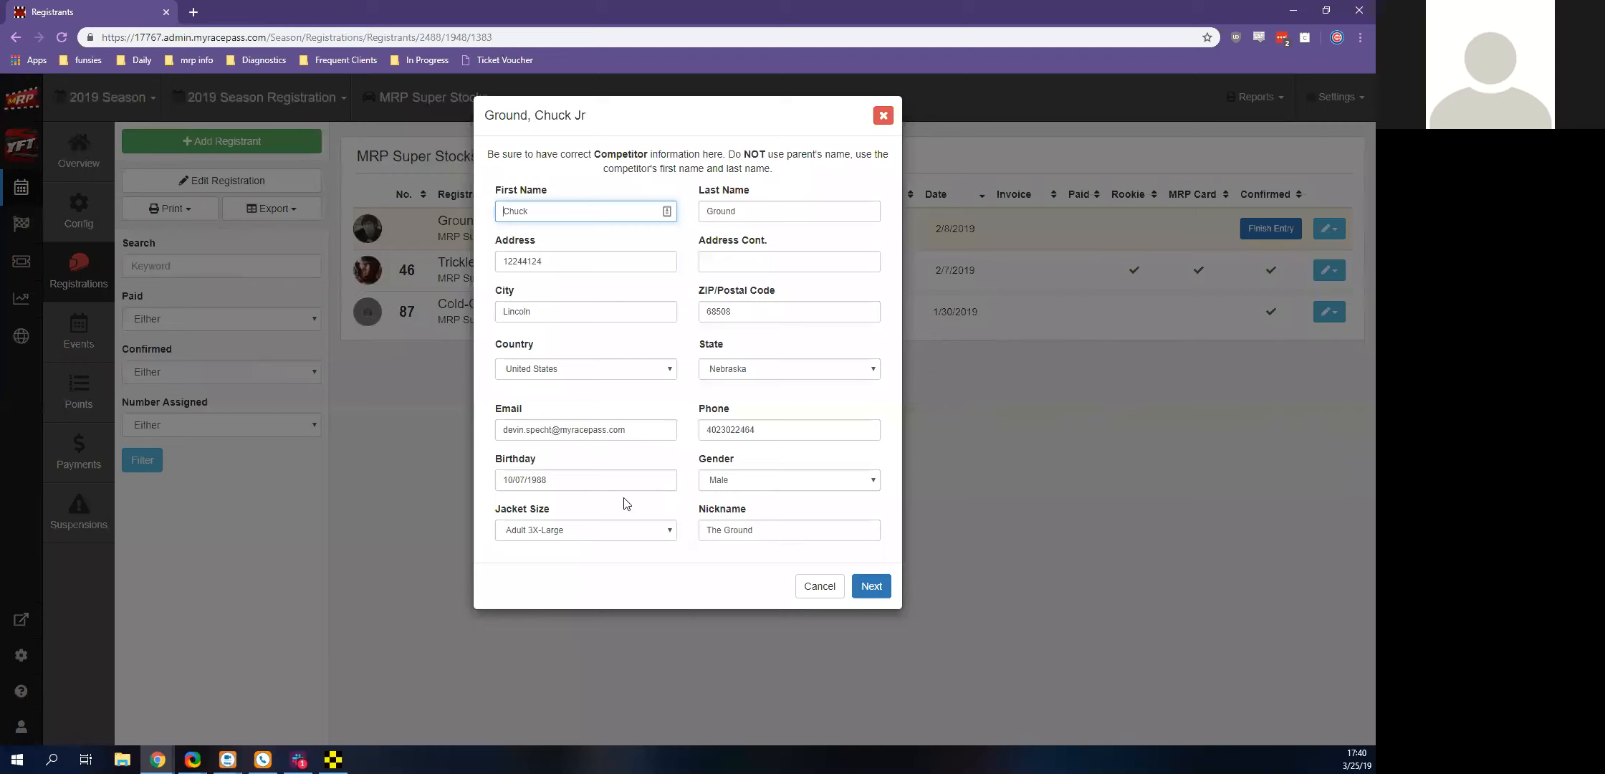
{"action": "left_click", "coordinate": [862, 594]}
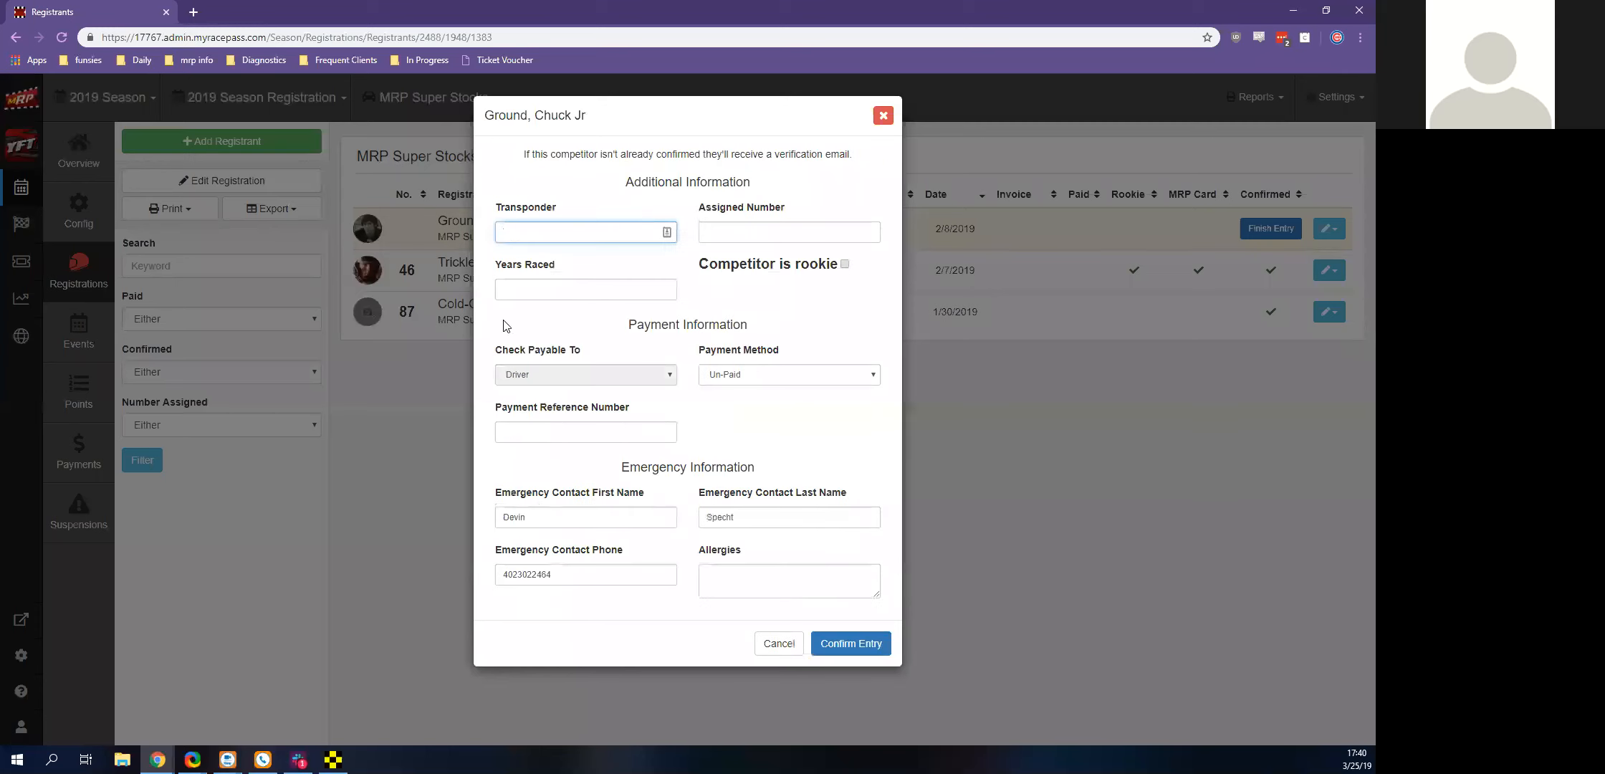
{"action": "type", "text": "1001"}
{"action": "key", "text": "Tab"}
{"action": "type", "text": "00"}
{"action": "key", "text": "Tab"}
{"action": "left_click", "coordinate": [873, 645]}
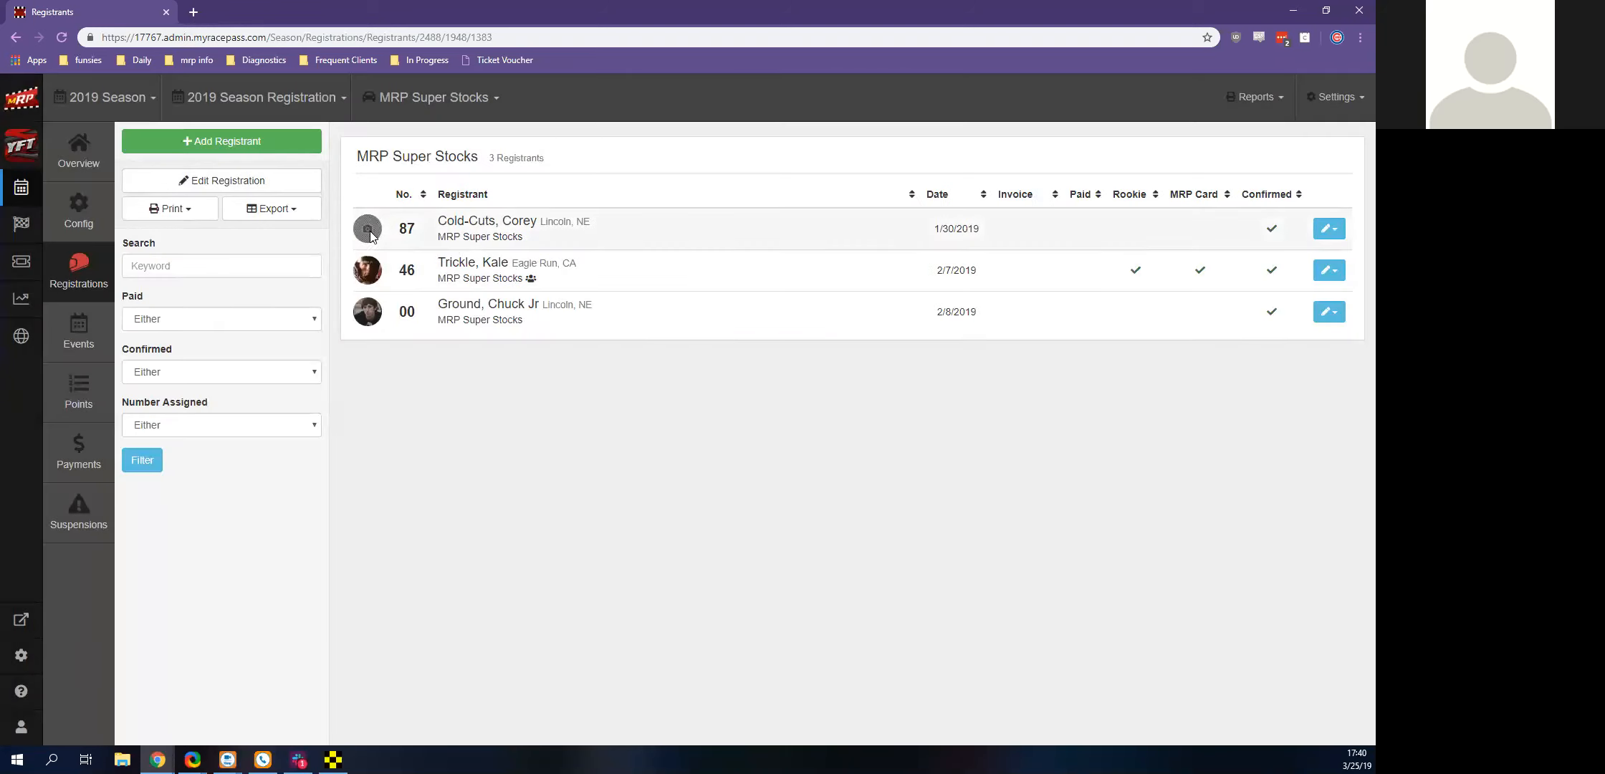
Review the new registrant form for MRP Super Stocks and the confirmation form of the paid 410 Sprints - Winged entry, saving neither
{"action": "left_click", "coordinate": [267, 143]}
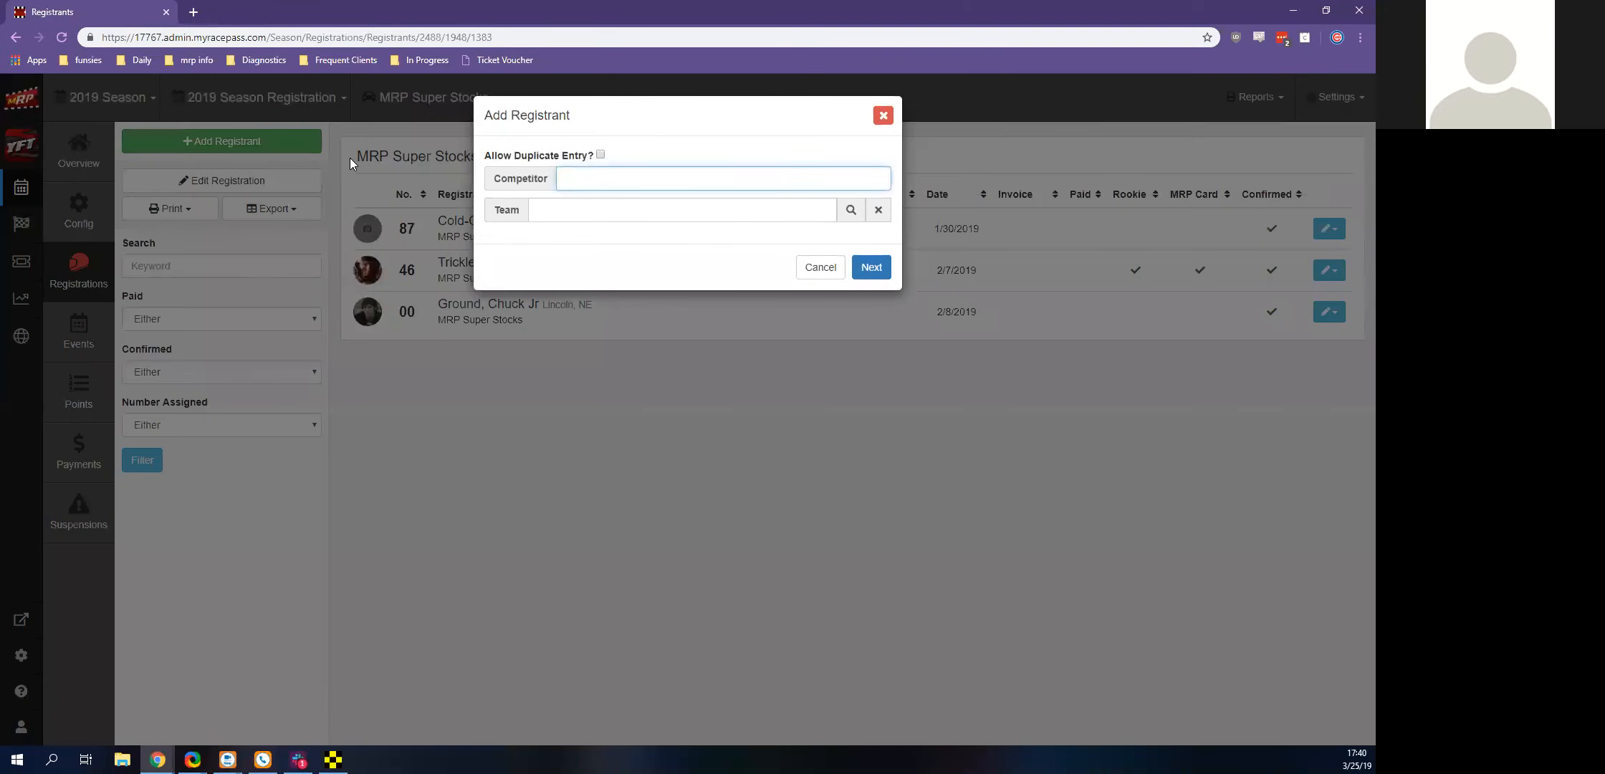
{"action": "left_click", "coordinate": [883, 115]}
{"action": "left_click", "coordinate": [440, 142]}
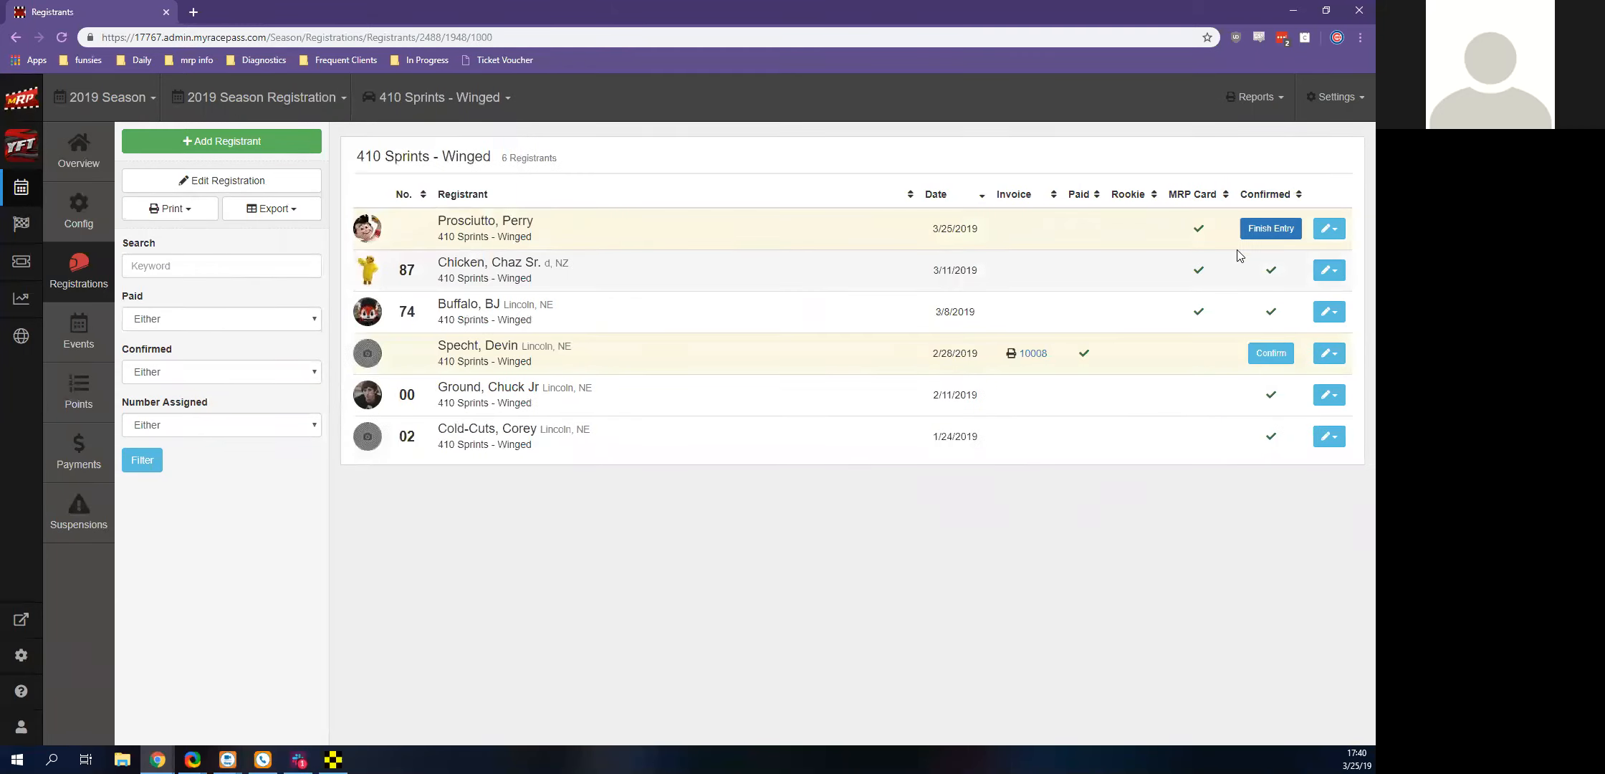
{"action": "left_click", "coordinate": [1272, 355]}
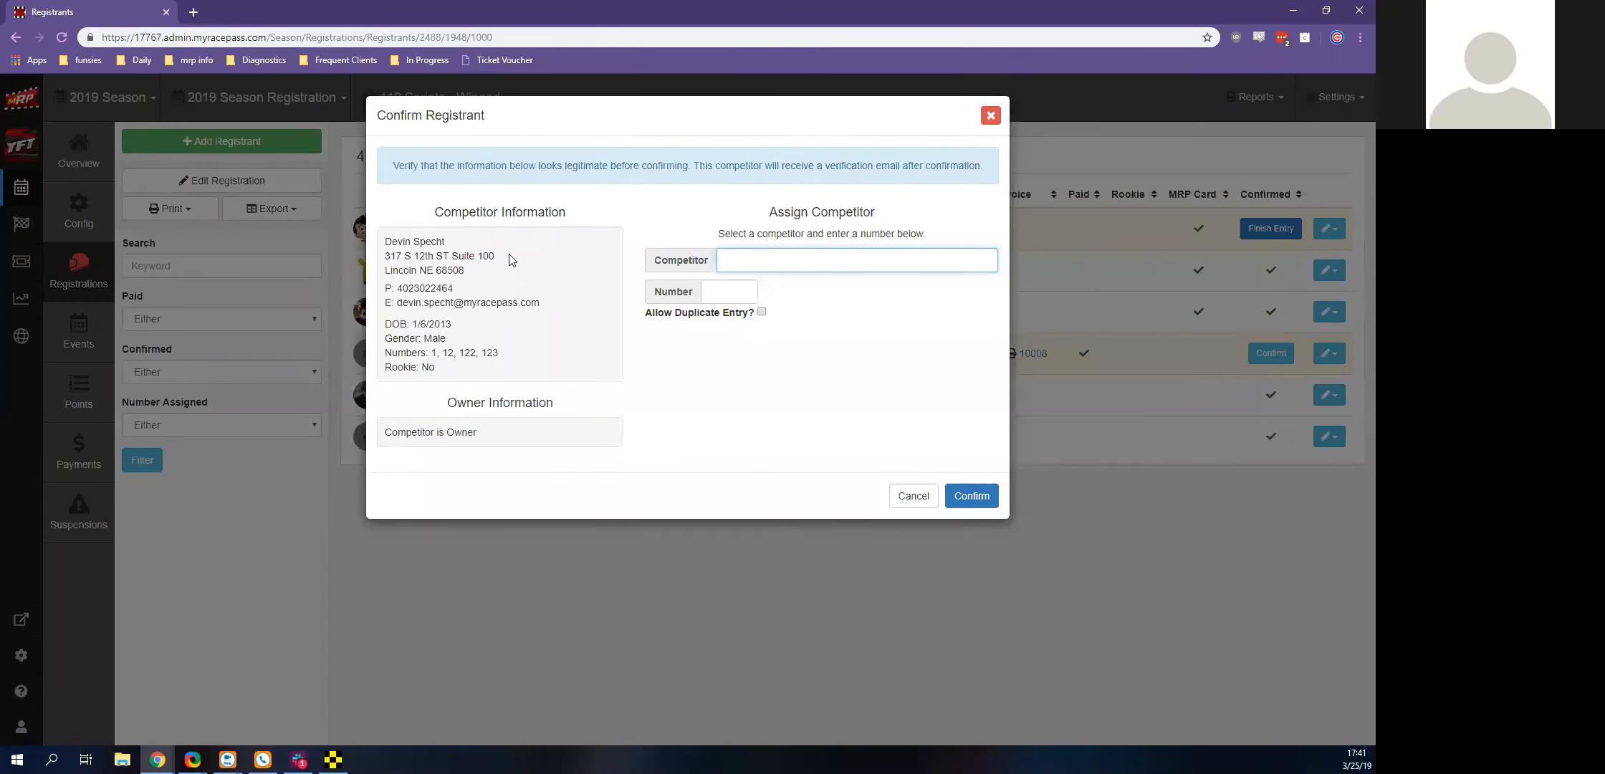
{"action": "left_click", "coordinate": [990, 115]}
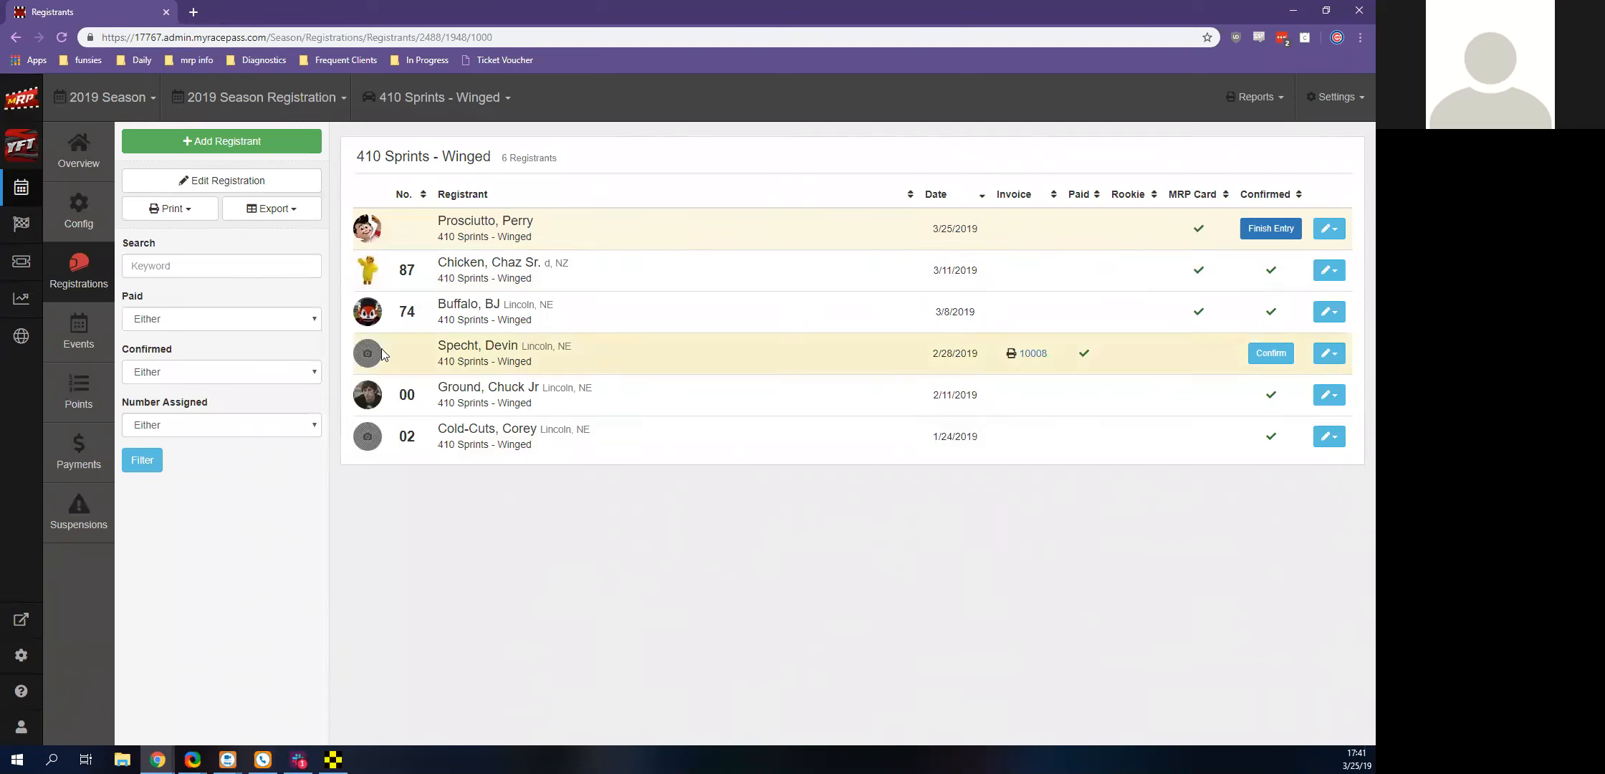
View the export options for the 410 Sprints - Winged registrants and the printable registration report of the number 87 competitor
{"action": "left_click", "coordinate": [249, 209]}
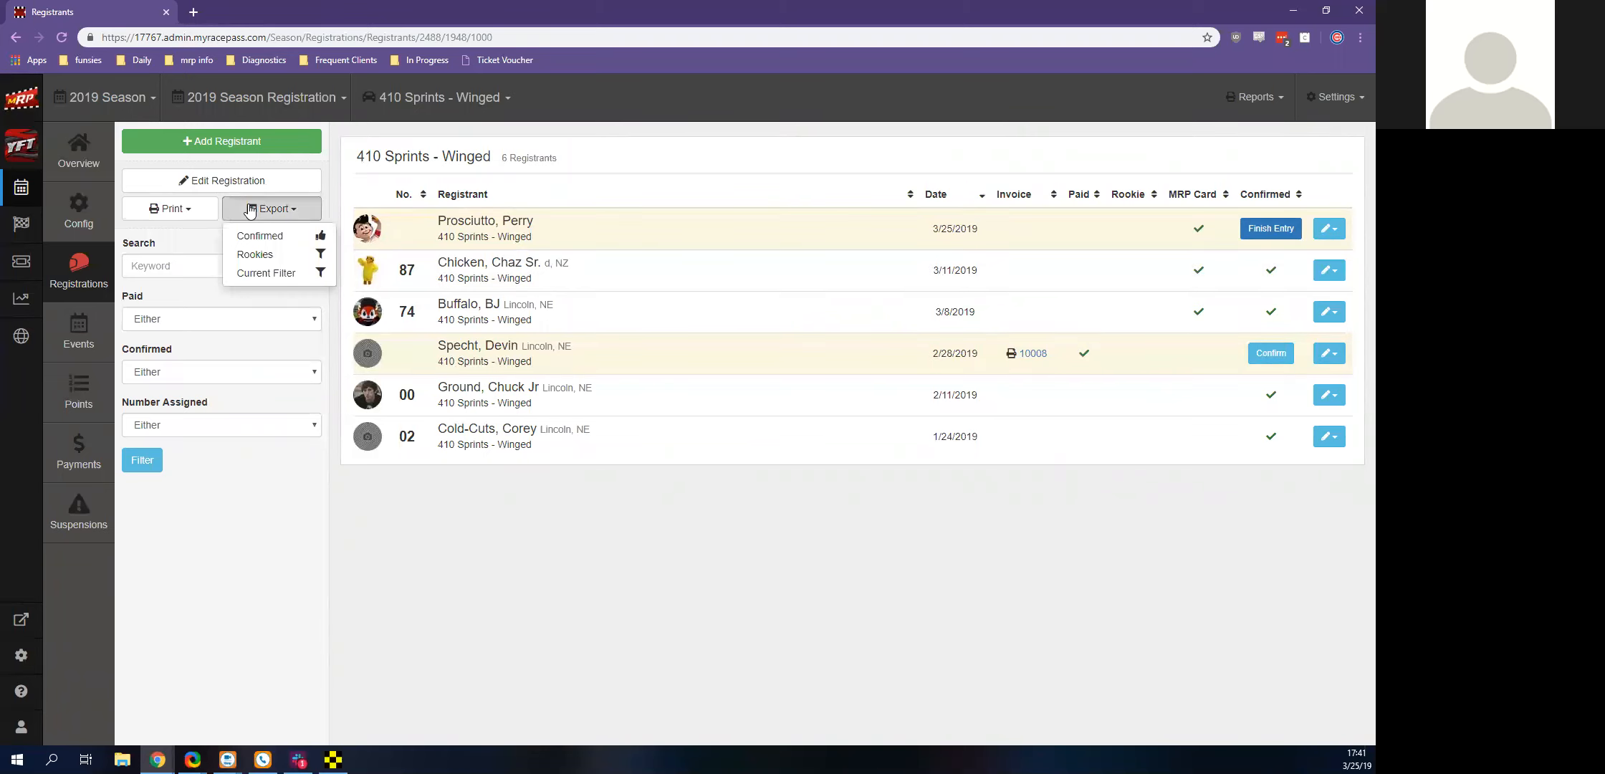
{"action": "left_click", "coordinate": [577, 689]}
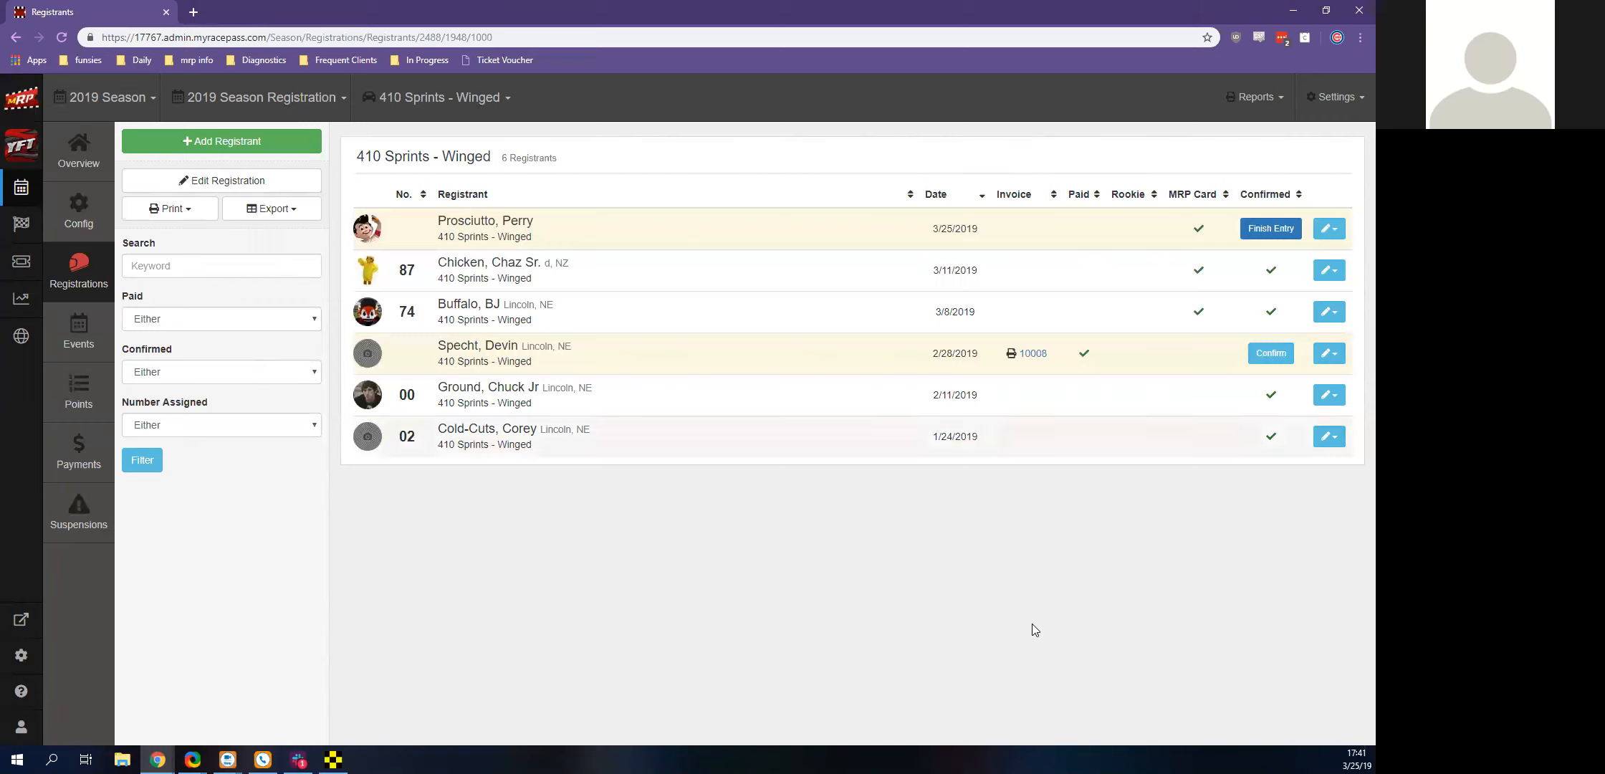
{"action": "left_click", "coordinate": [1330, 270]}
{"action": "left_click", "coordinate": [1317, 297]}
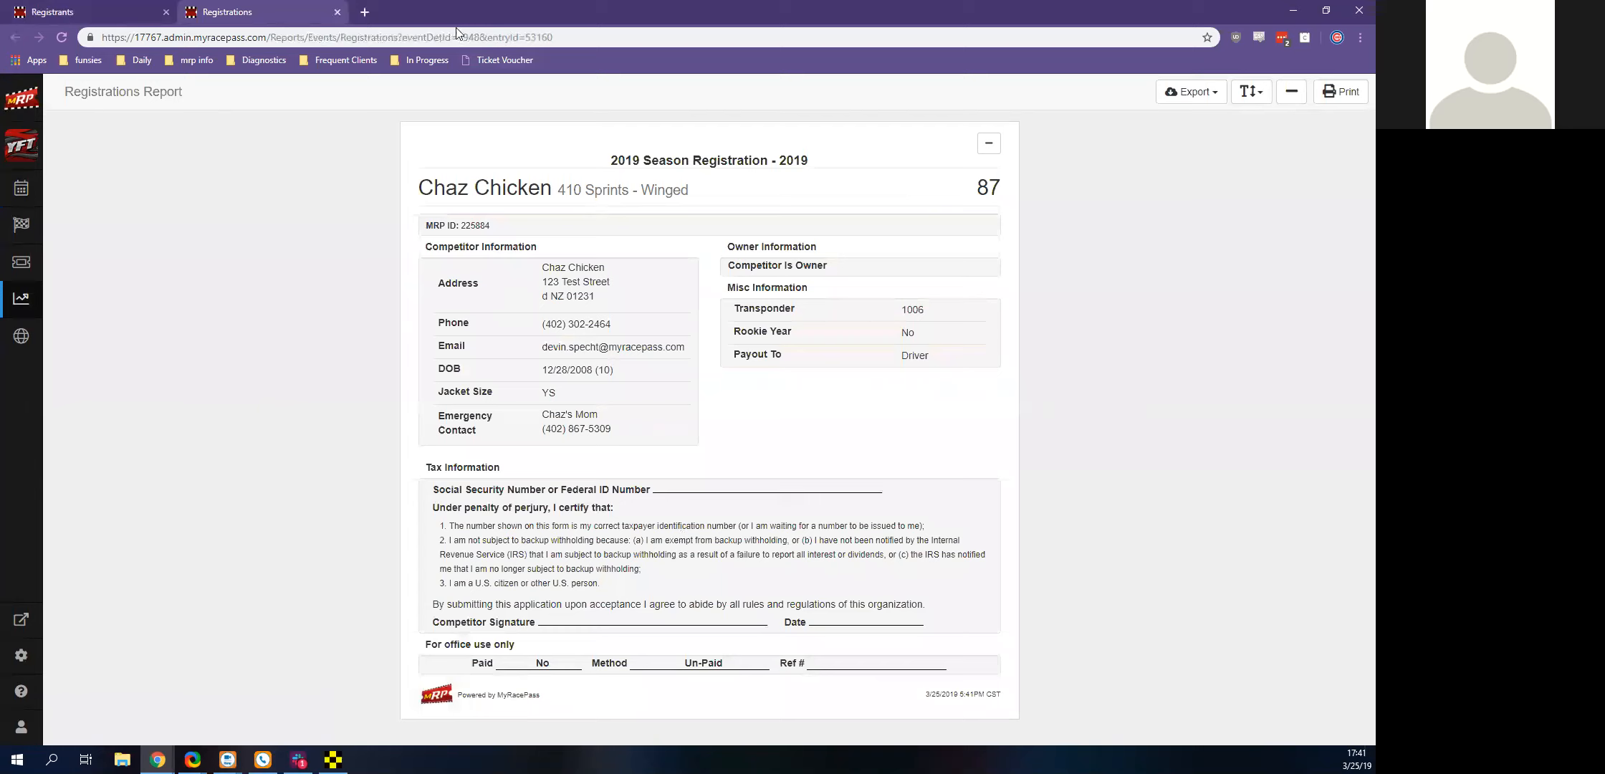
{"action": "left_click", "coordinate": [337, 12]}
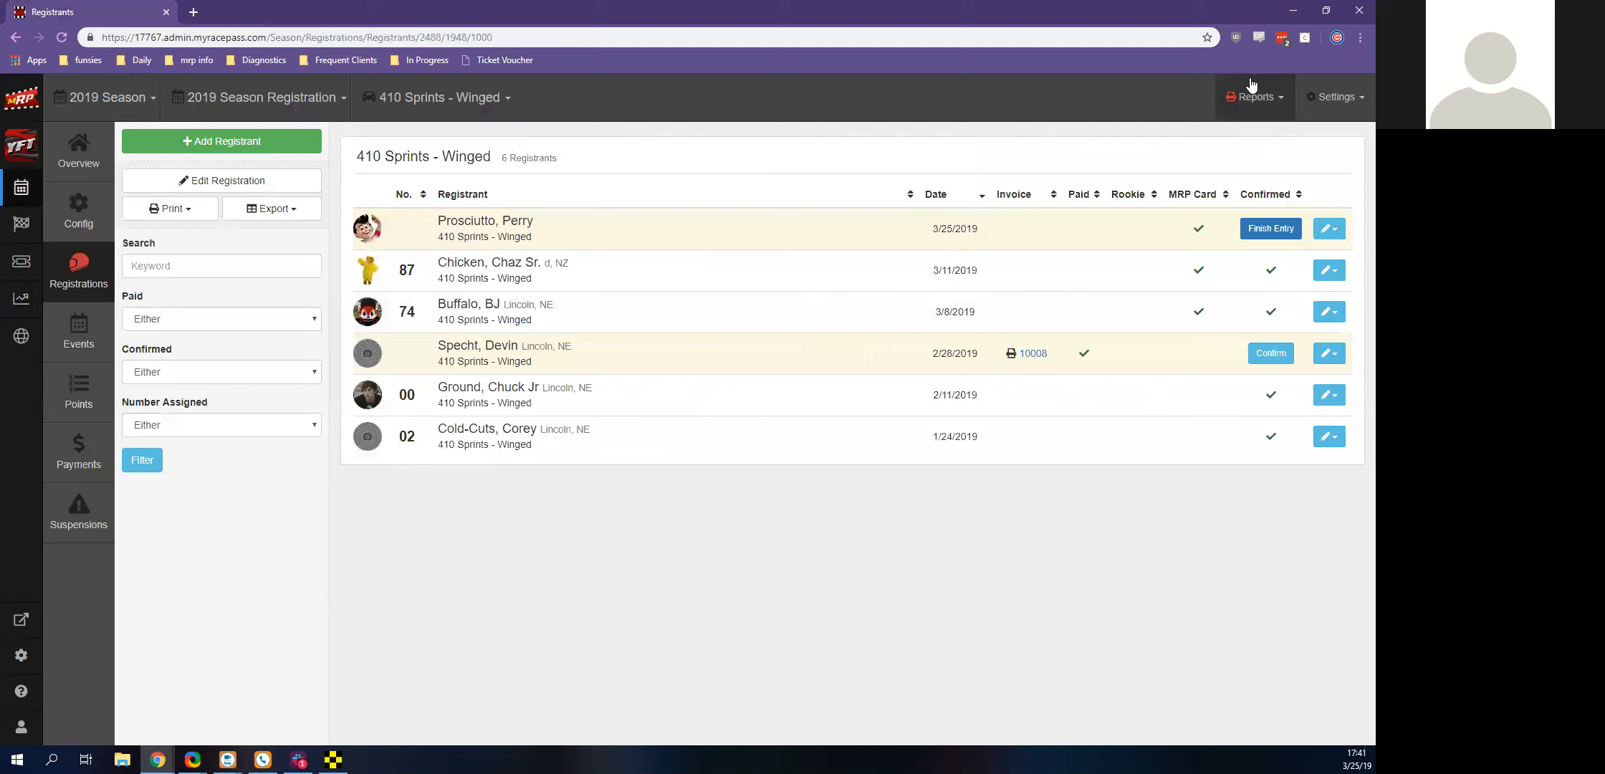
Open the season point schemes and delete the Demo Points scheme
{"action": "left_click", "coordinate": [1331, 107]}
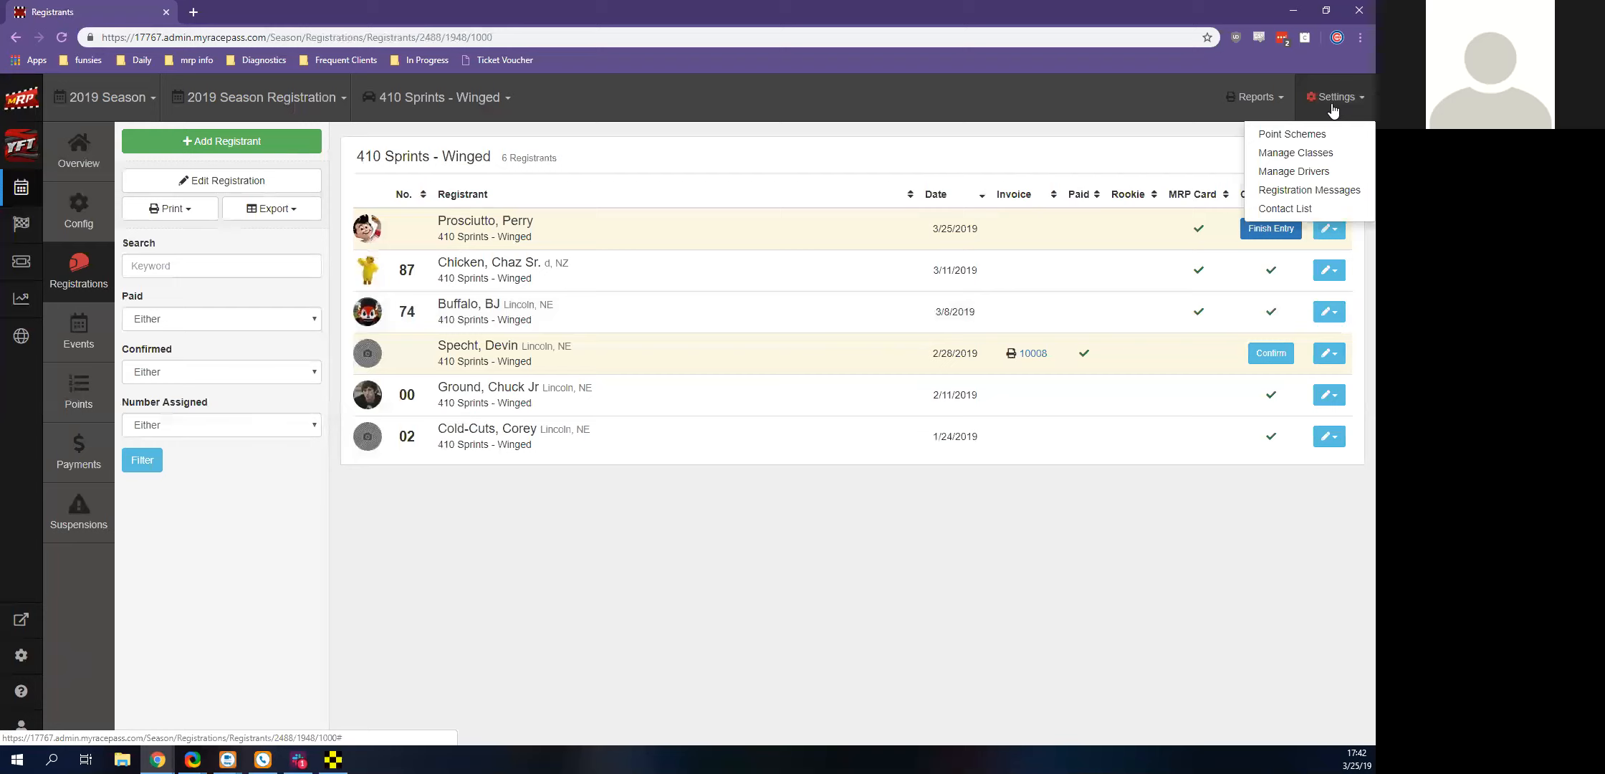
{"action": "left_click", "coordinate": [1290, 136]}
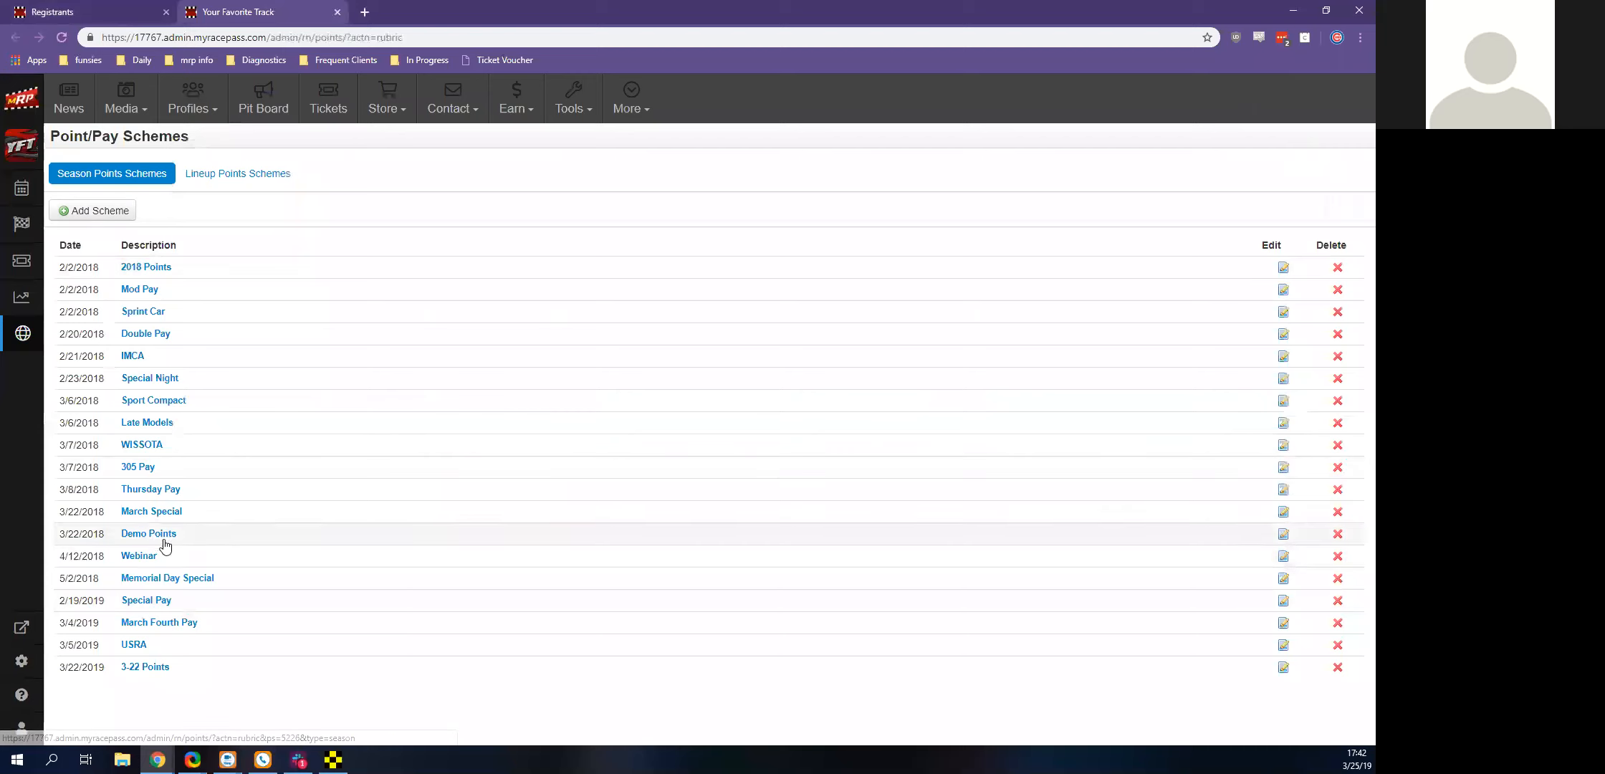
{"action": "left_click", "coordinate": [1338, 534]}
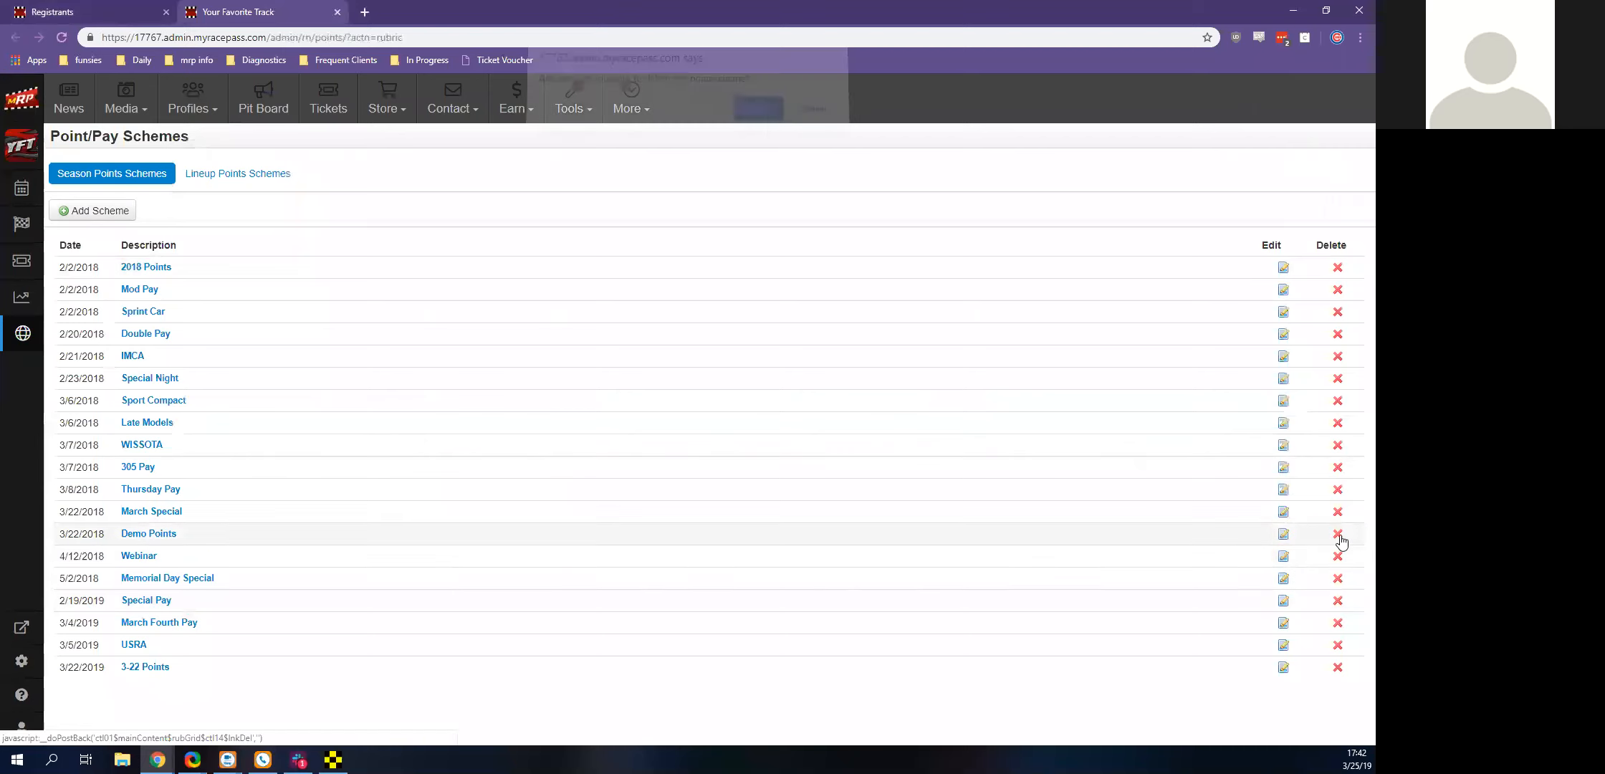
{"action": "left_click", "coordinate": [758, 119]}
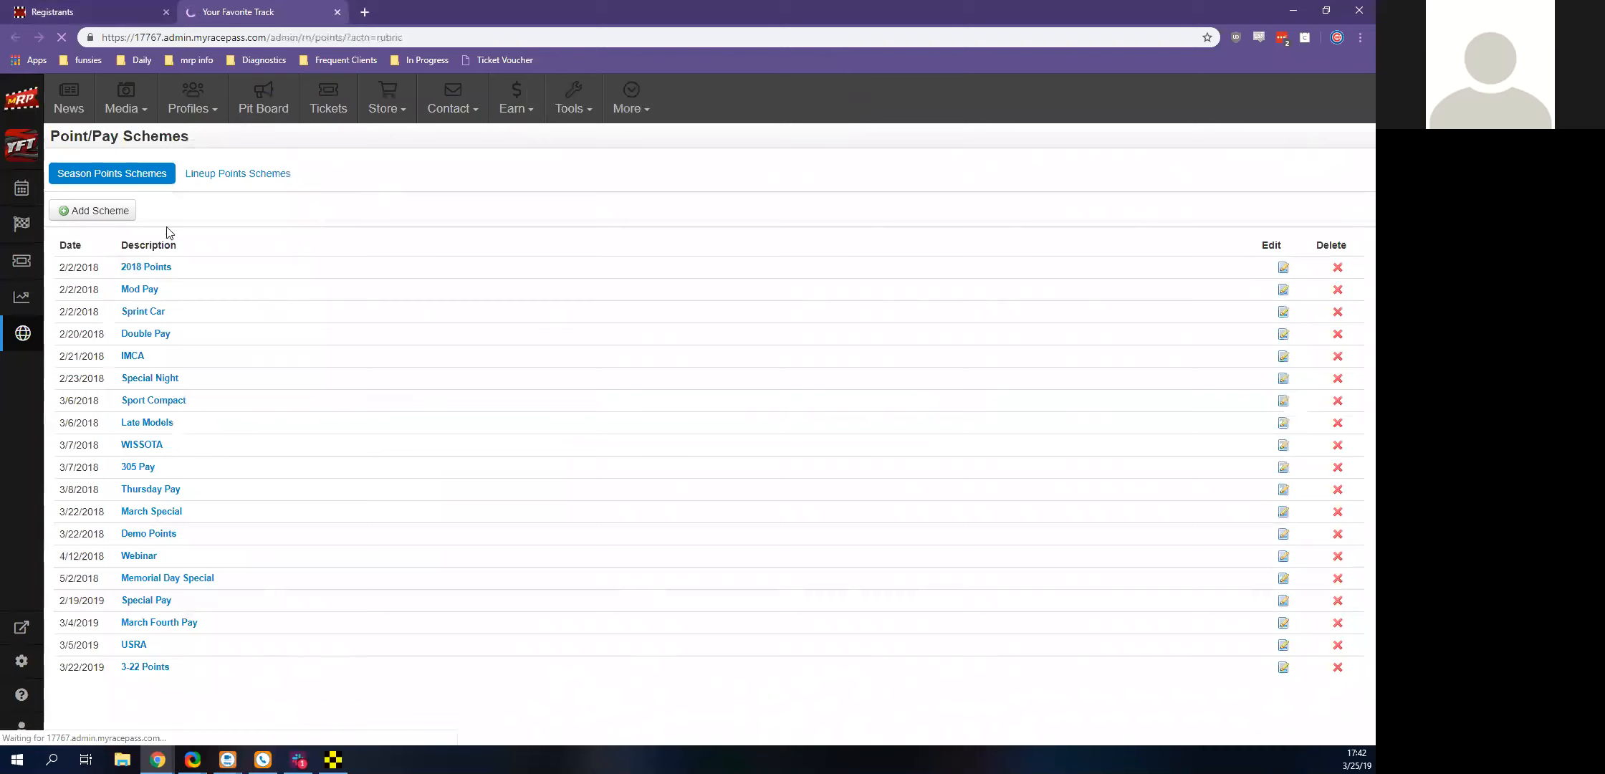
Add a season points scheme named Bike Night without a global points scheme
{"action": "left_click", "coordinate": [101, 212]}
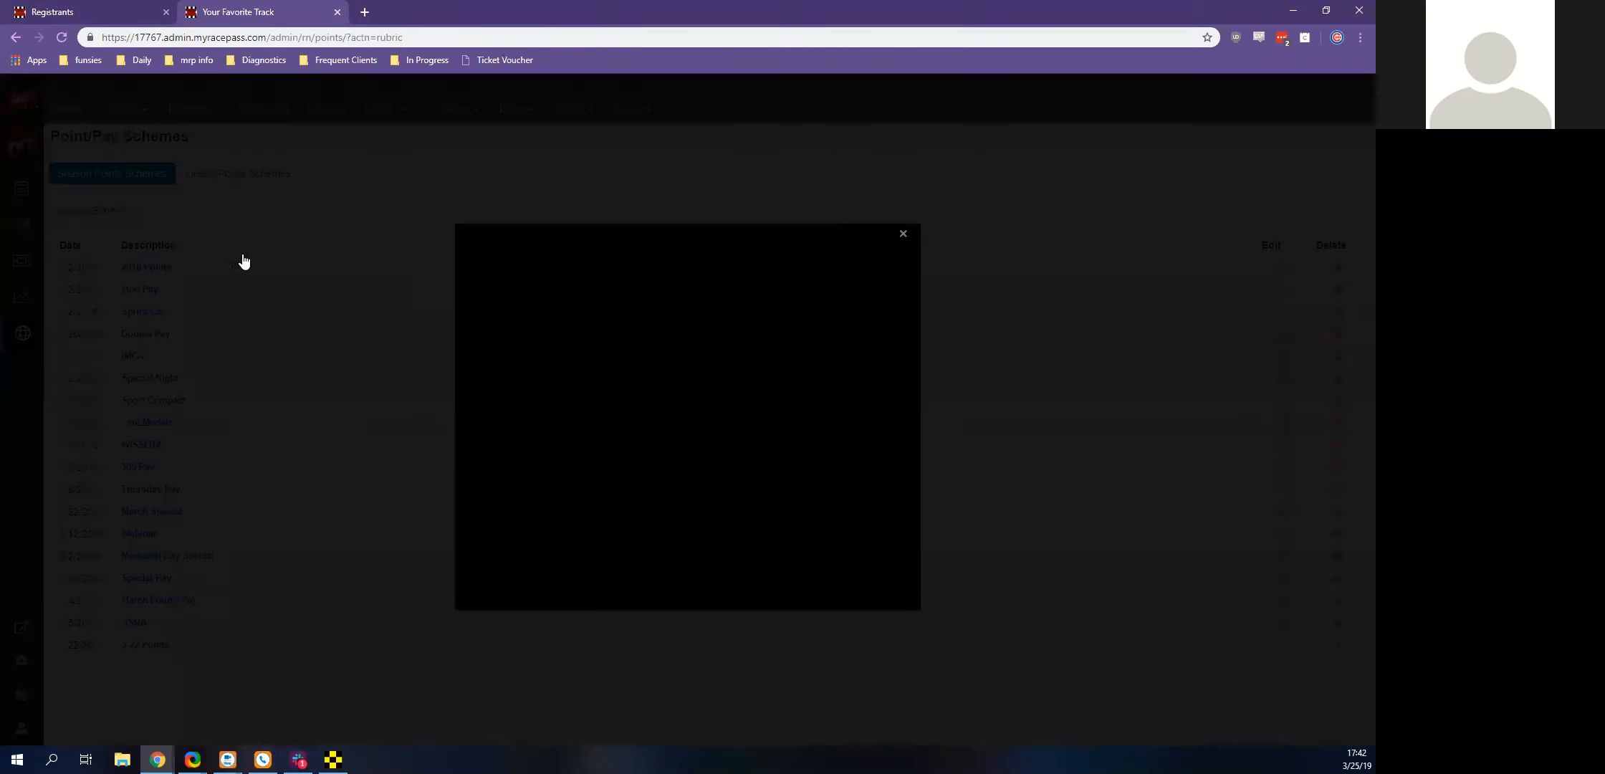
{"action": "left_click", "coordinate": [515, 357]}
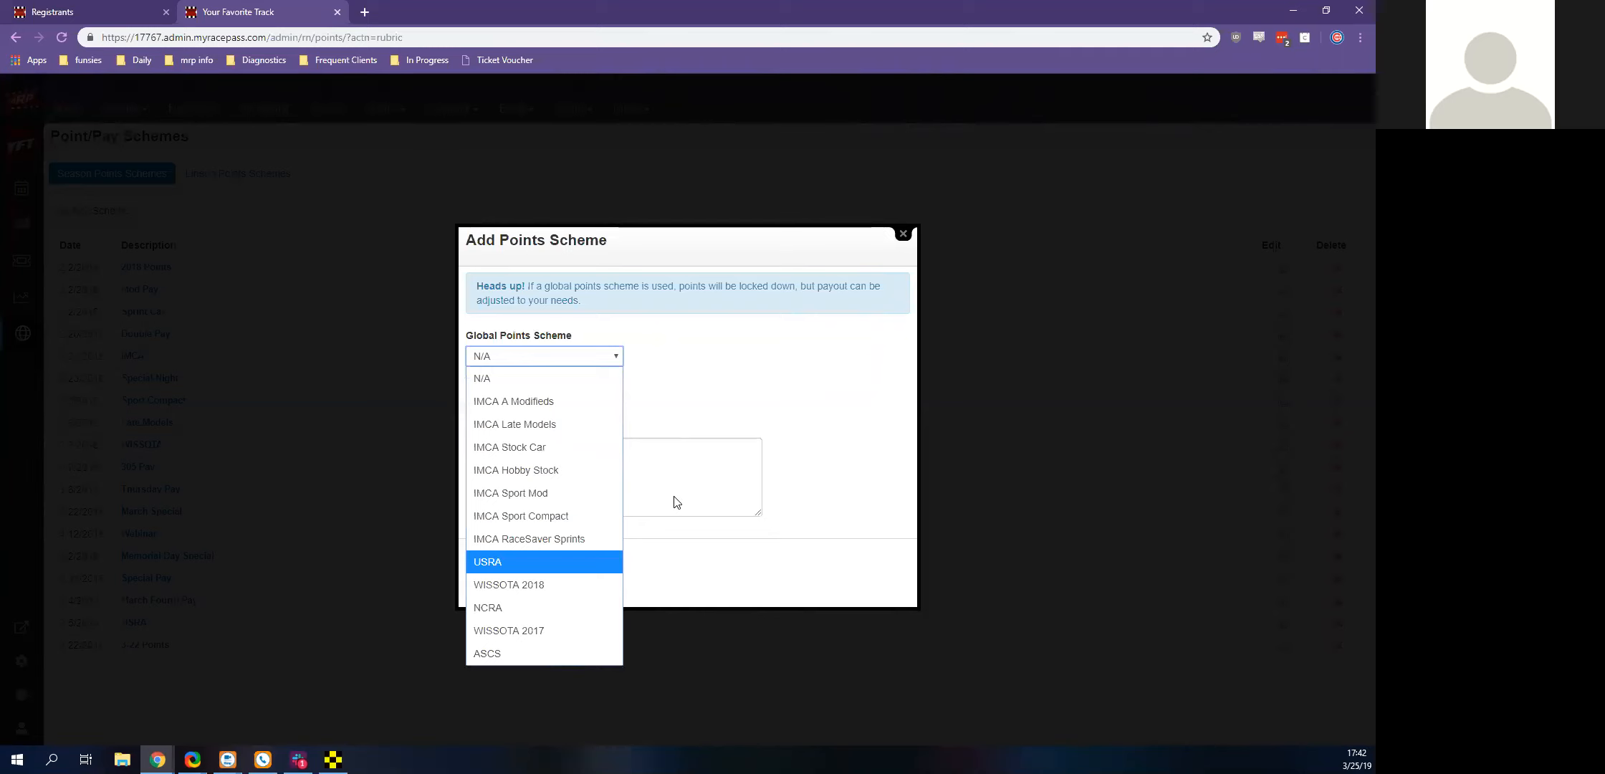
{"action": "key", "text": "Escape"}
{"action": "key", "text": "Tab"}
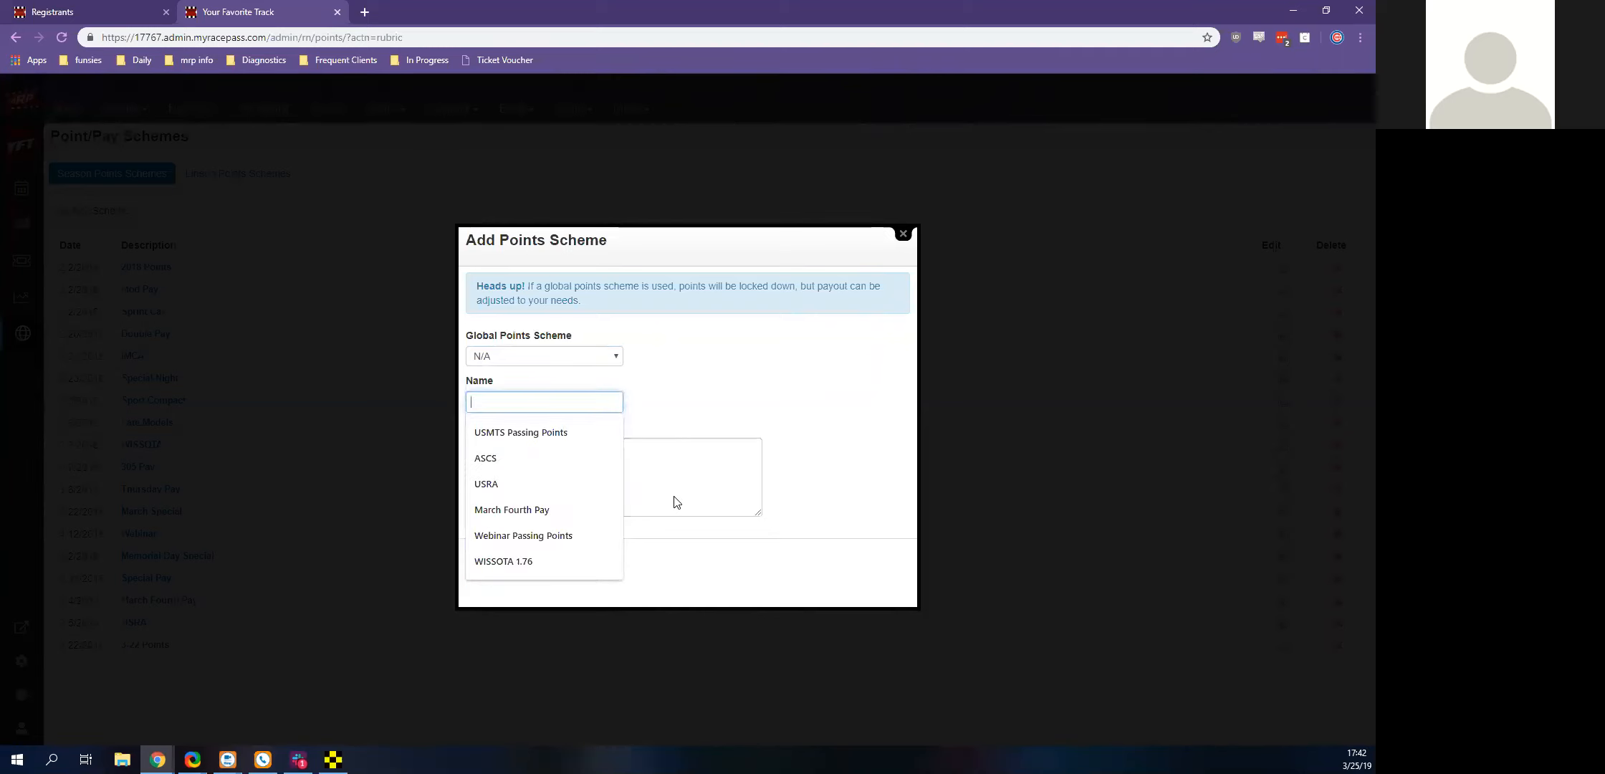
{"action": "type", "text": "Bike Night"}
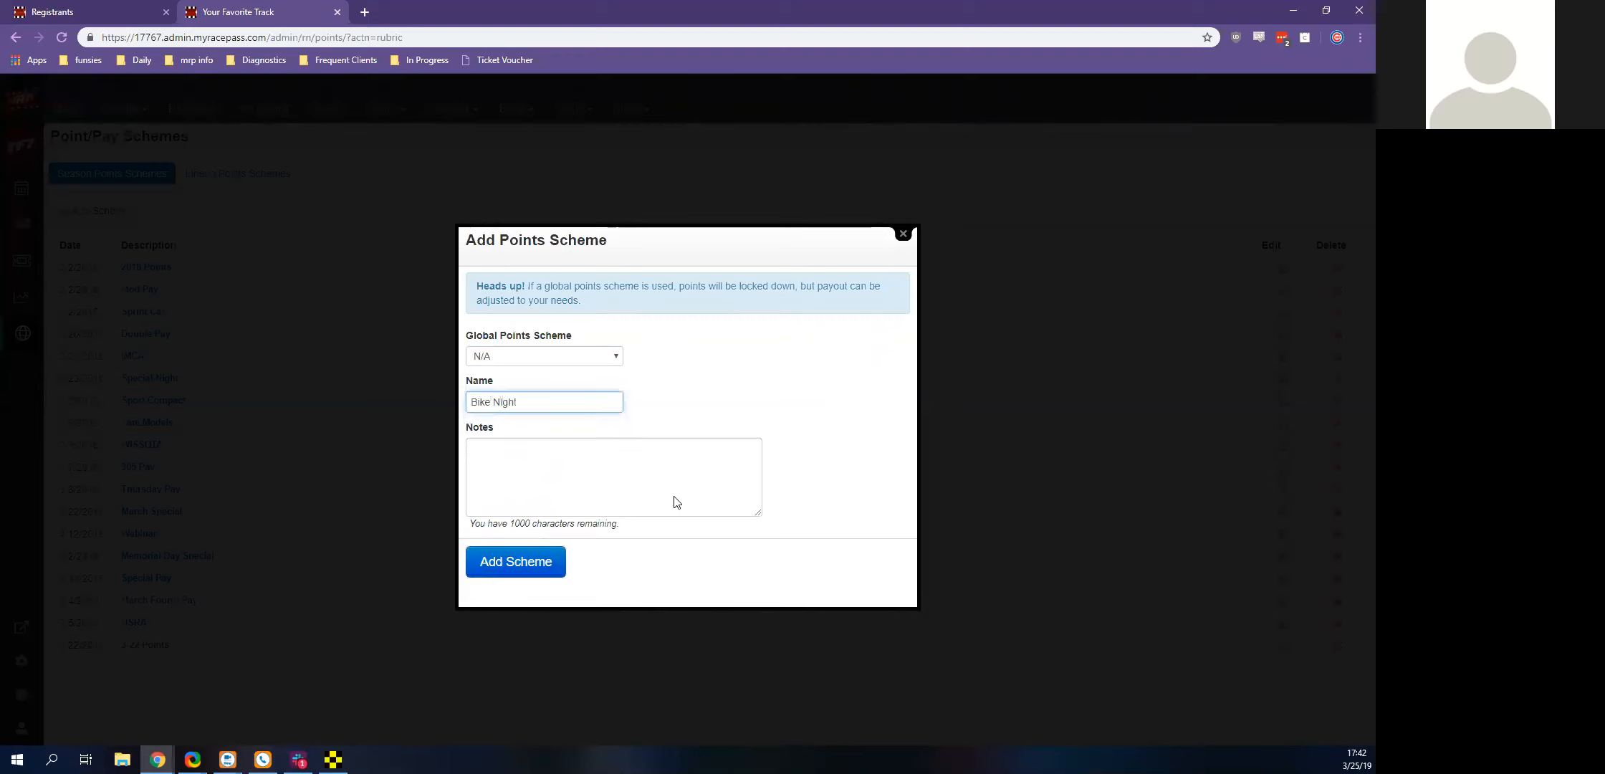
{"action": "left_click", "coordinate": [546, 558]}
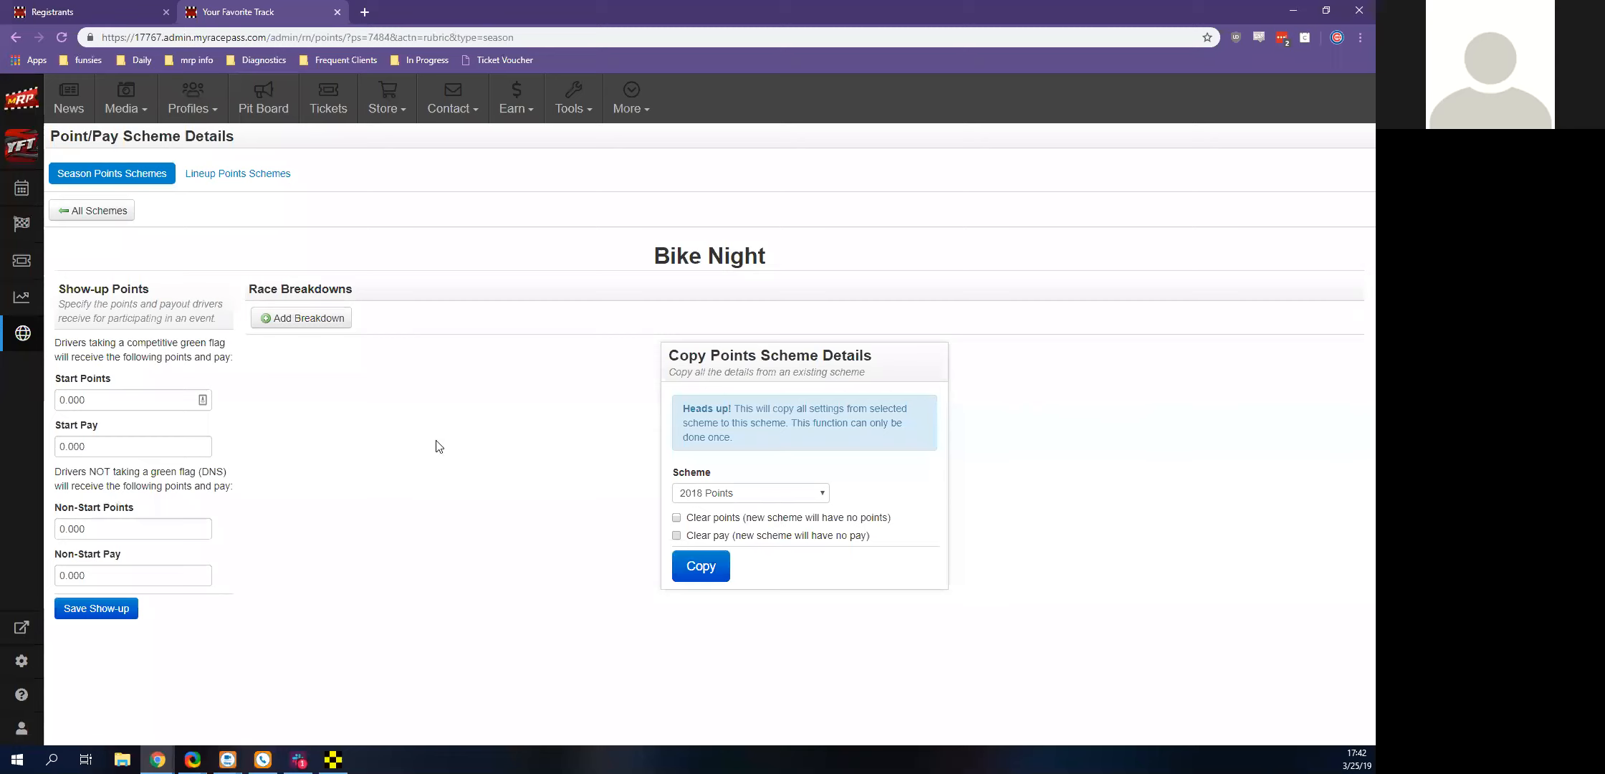
Add an A Feature race breakdown to Bike Night with 20 positions, 100 points for first and a decrease of 2 per position
{"action": "left_click", "coordinate": [279, 320]}
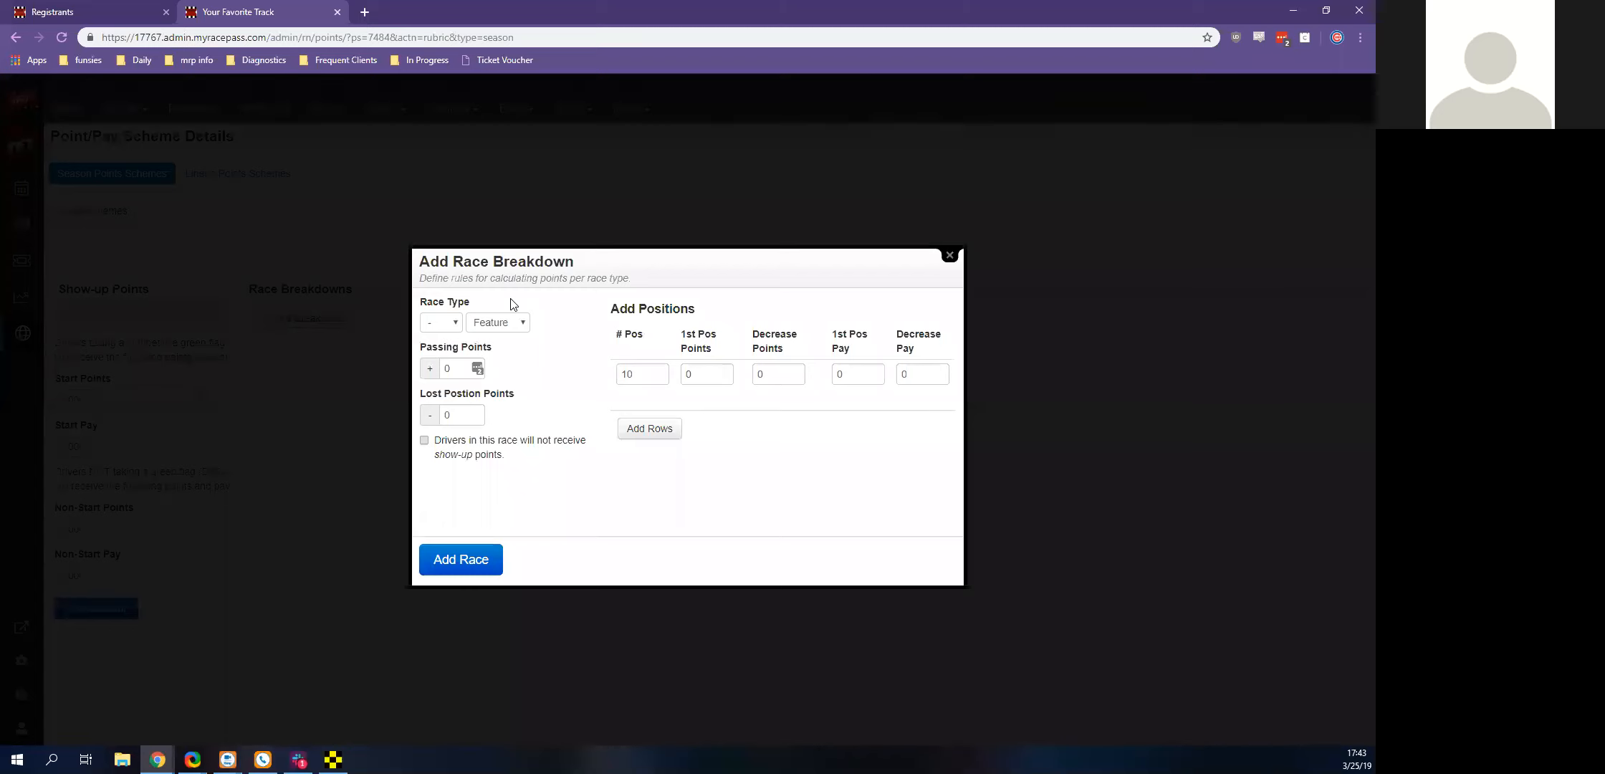
{"action": "key", "text": "shift+Tab"}
{"action": "type", "text": "20"}
{"action": "key", "text": "Tab"}
{"action": "type", "text": "10"}
{"action": "key", "text": "Tab"}
{"action": "left_click", "coordinate": [511, 299]}
{"action": "left_click", "coordinate": [438, 324]}
{"action": "left_click", "coordinate": [439, 363]}
{"action": "left_click", "coordinate": [649, 428]}
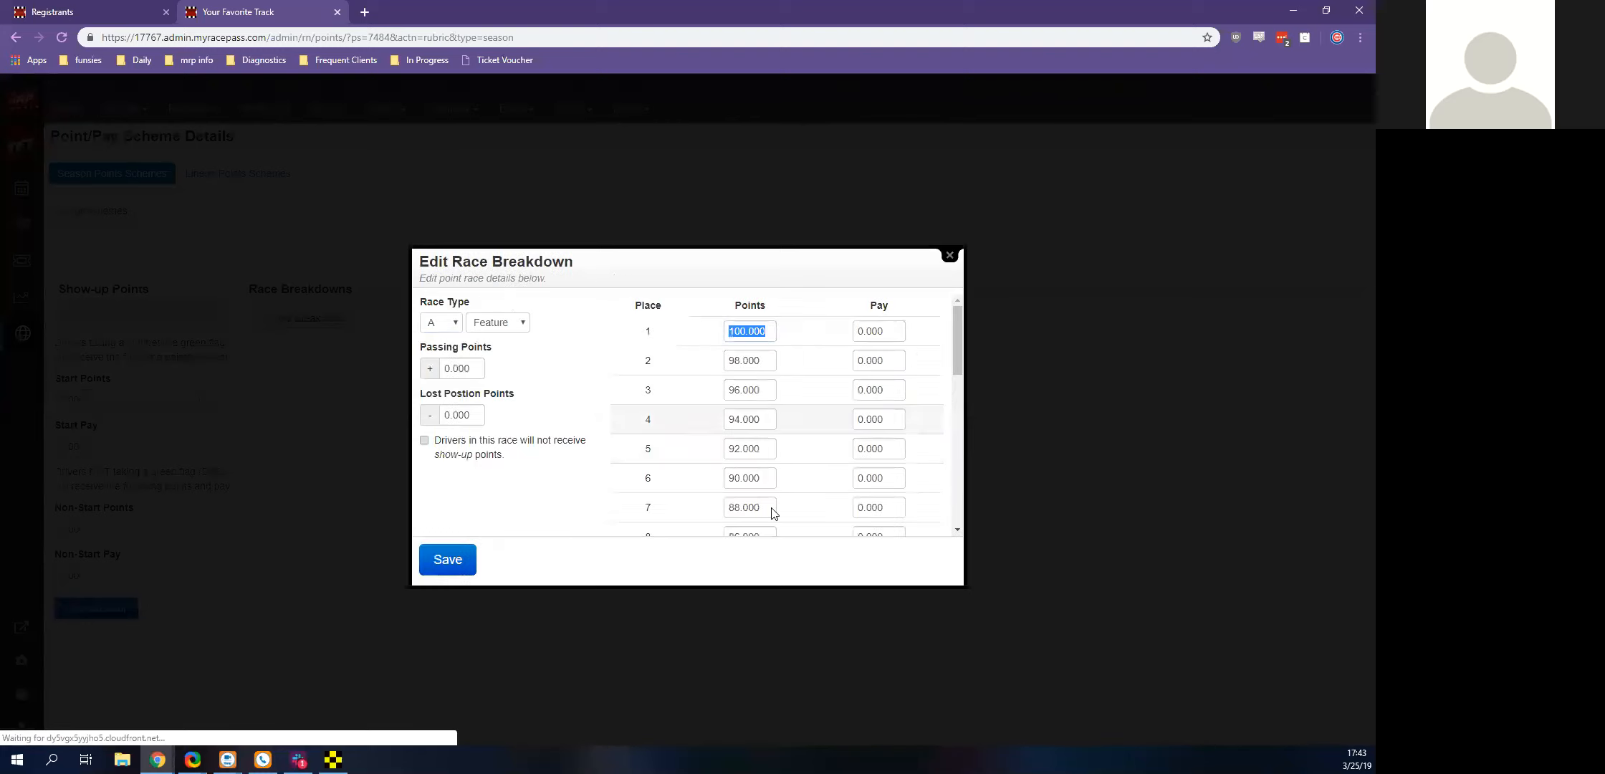
Set the A Feature points to 69 for place 17 and 68 for place 18, and save the breakdown
{"action": "scroll", "coordinate": [772, 511], "scroll_direction": "down", "scroll_amount": 7}
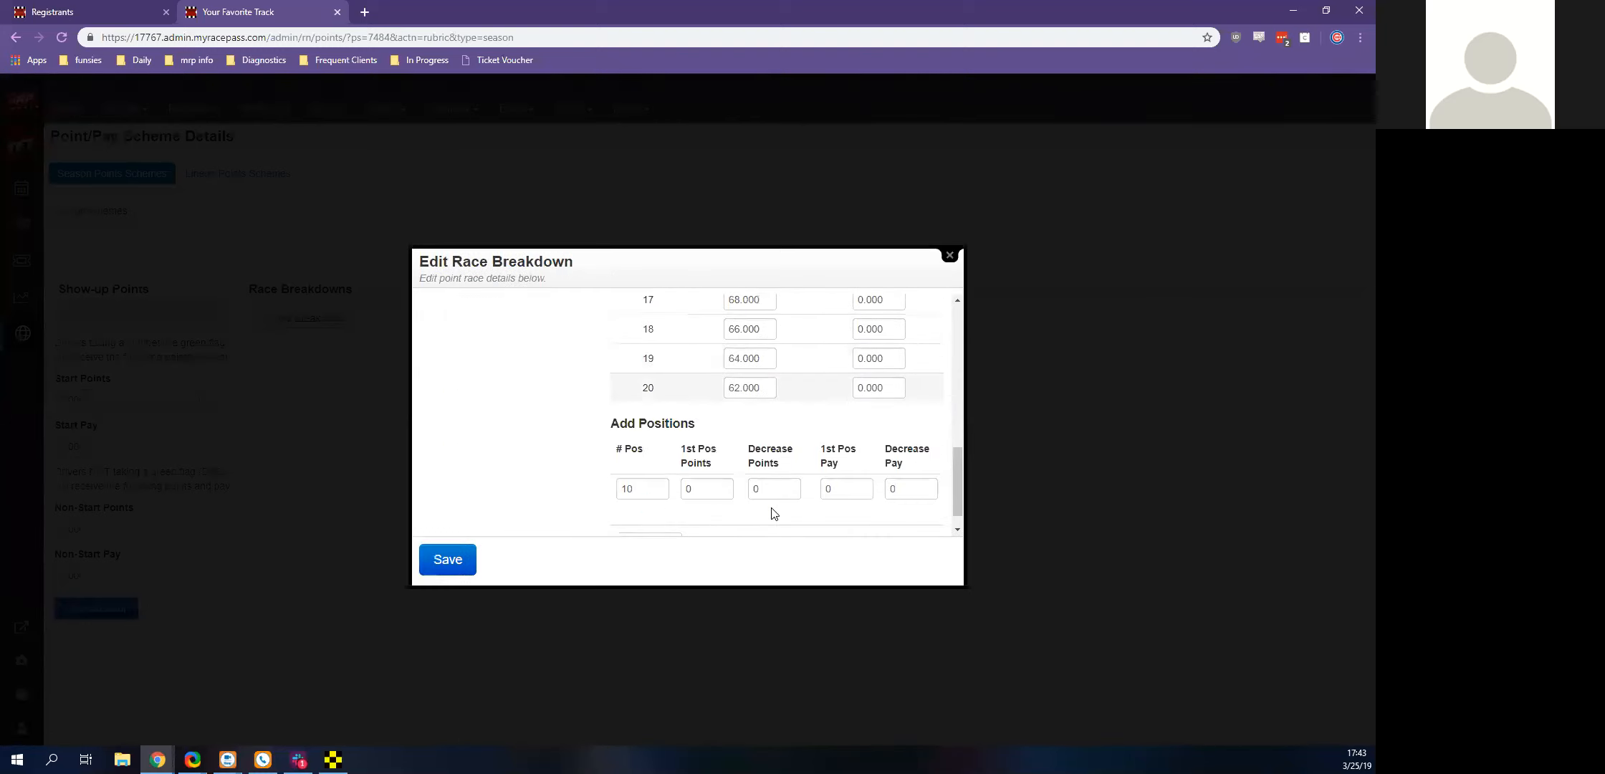
{"action": "scroll", "coordinate": [772, 513], "scroll_direction": "up", "scroll_amount": 2}
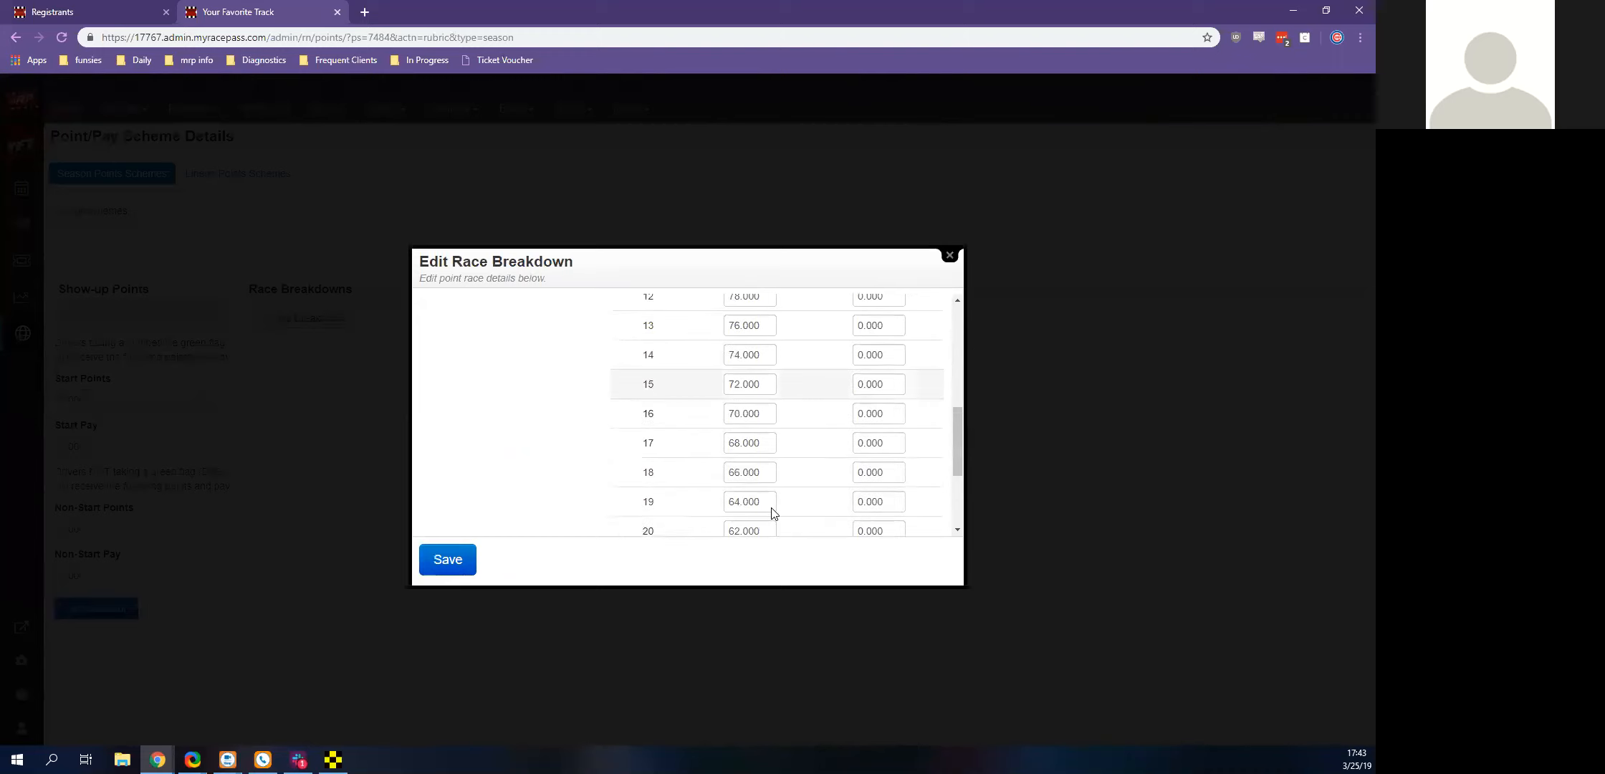
{"action": "key", "text": "Tab"}
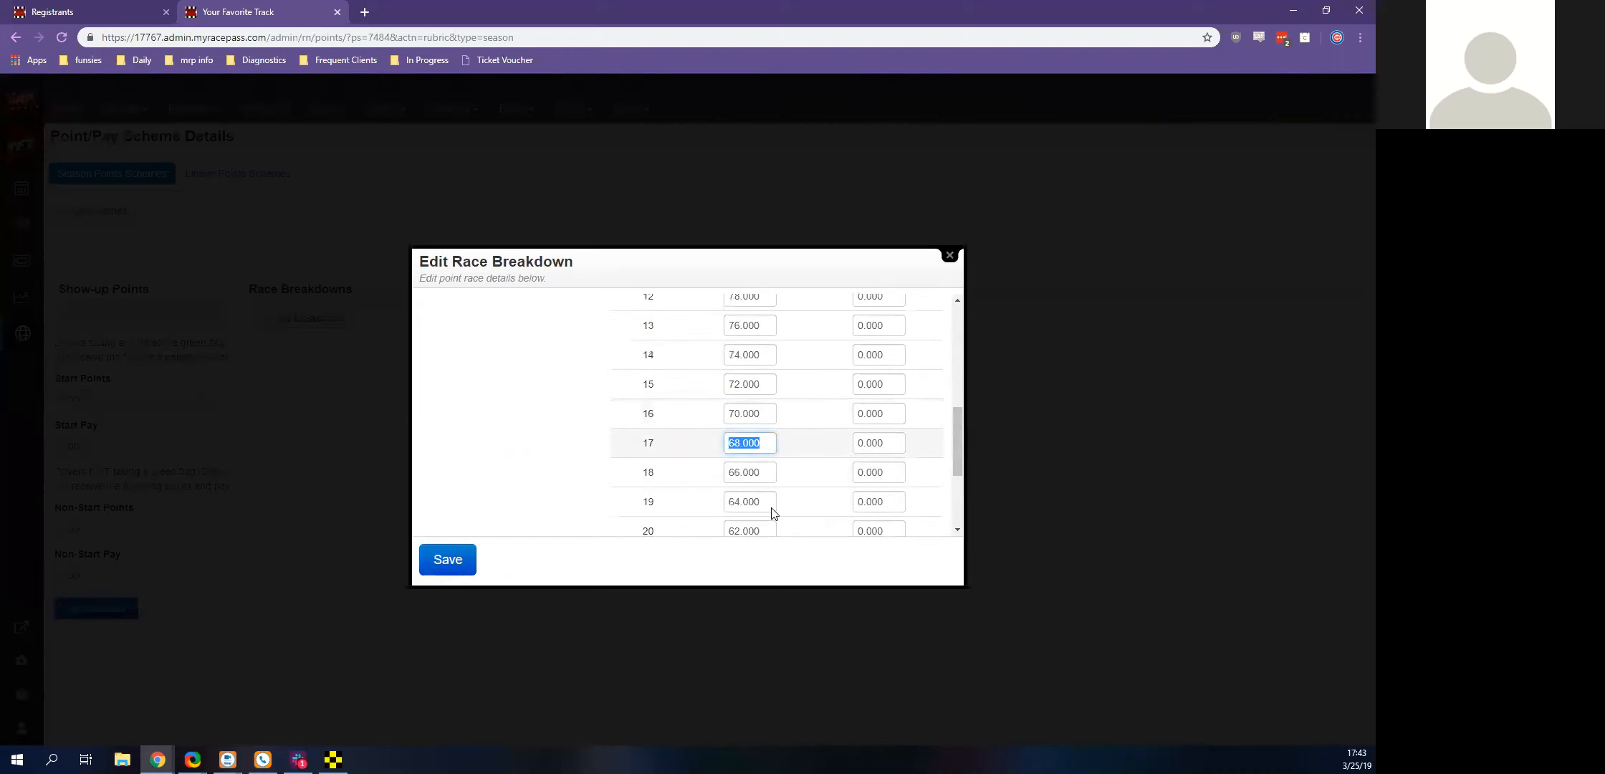
{"action": "type", "text": "69"}
{"action": "key", "text": "Tab"}
{"action": "key", "text": "Tab"}
{"action": "type", "text": "98"}
{"action": "key", "text": "Tab"}
{"action": "key", "text": "Tab"}
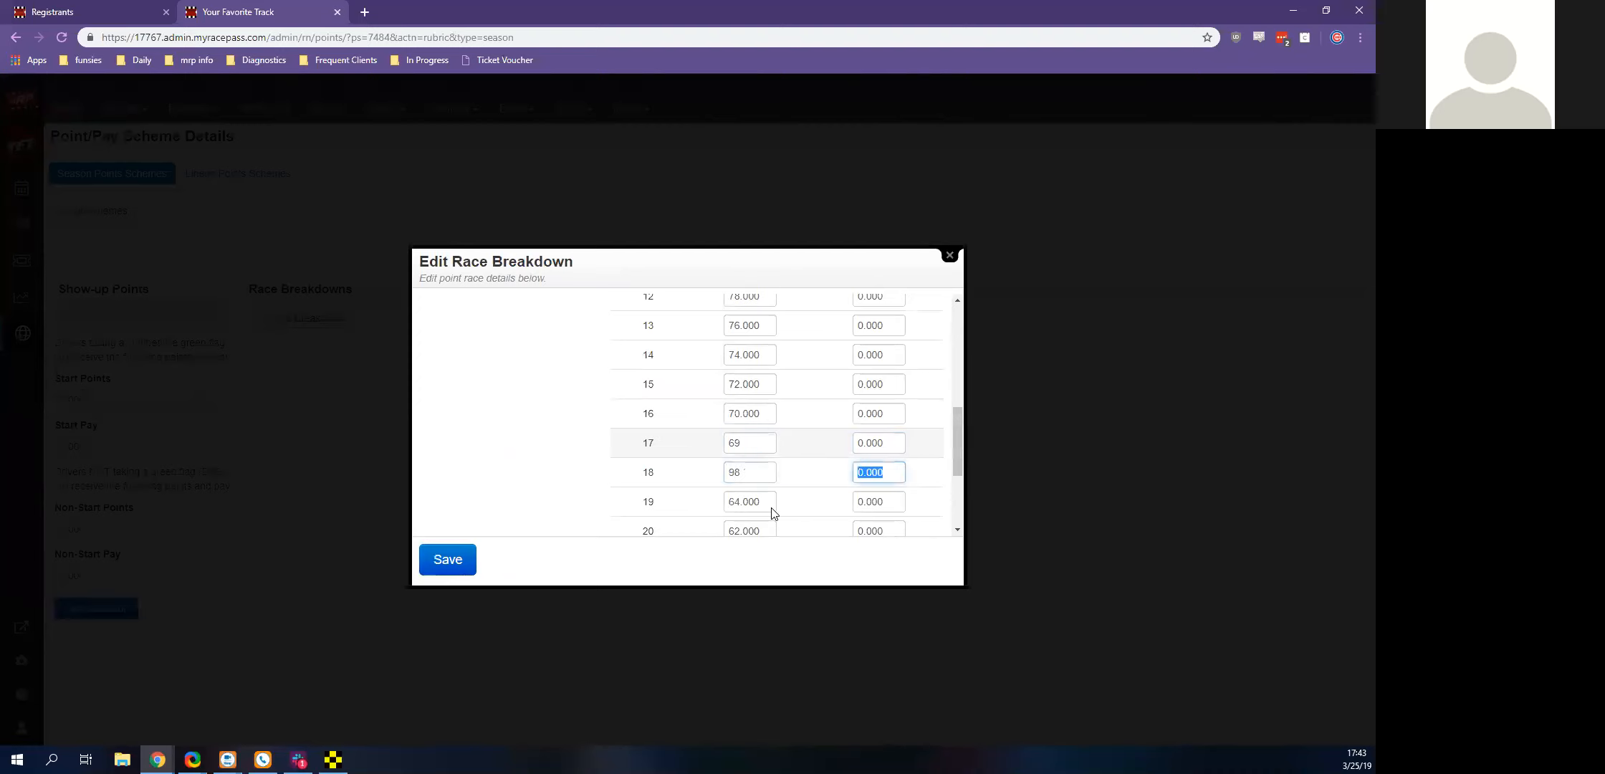
{"action": "key", "text": "shift+Tab"}
{"action": "key", "text": "shift+Tab"}
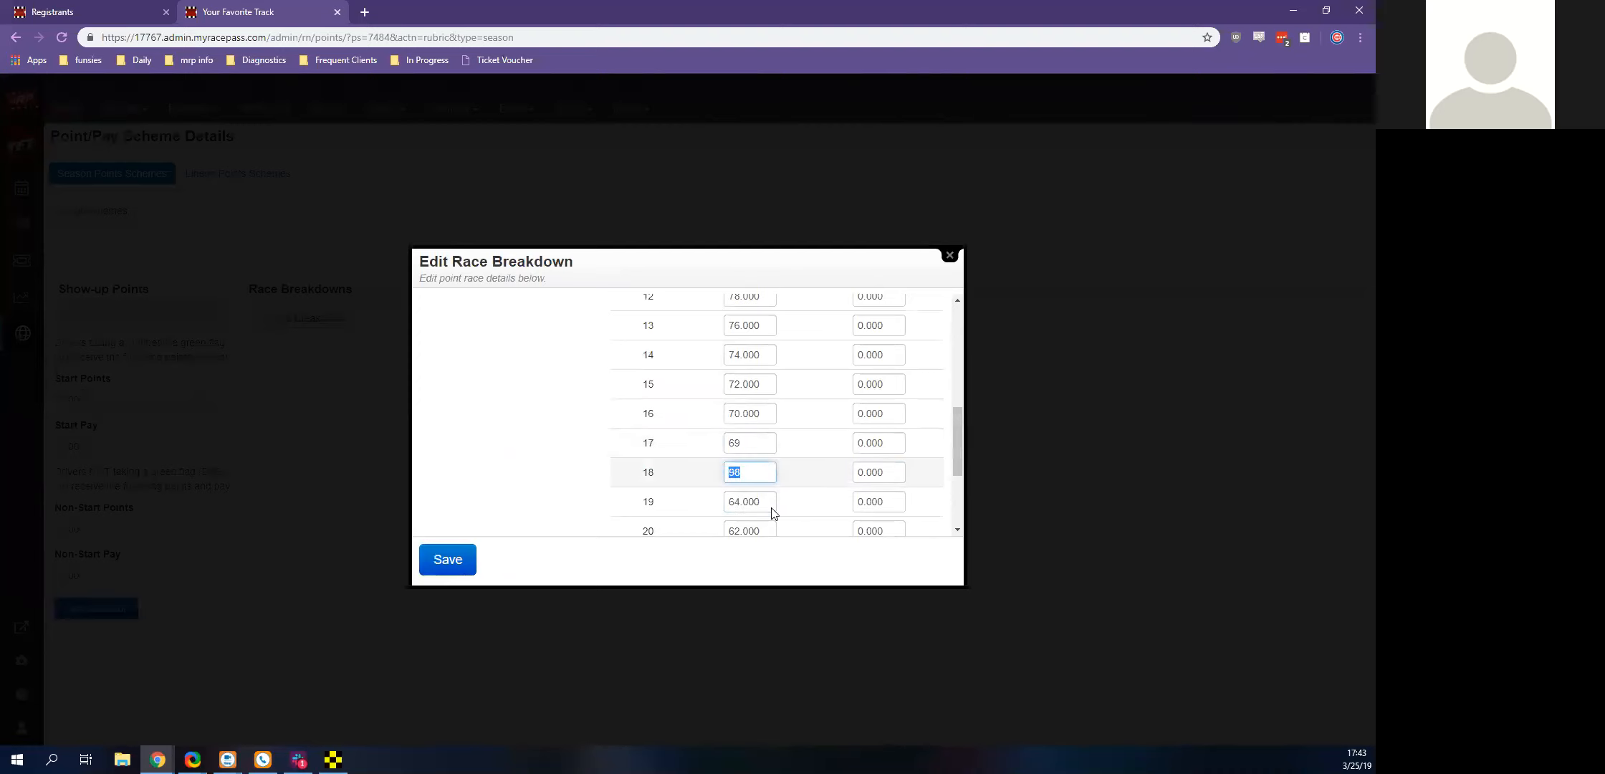
{"action": "type", "text": "68"}
{"action": "scroll", "coordinate": [772, 513], "scroll_direction": "down", "scroll_amount": 1}
{"action": "scroll", "coordinate": [772, 513], "scroll_direction": "down", "scroll_amount": 2}
{"action": "left_click", "coordinate": [451, 560]}
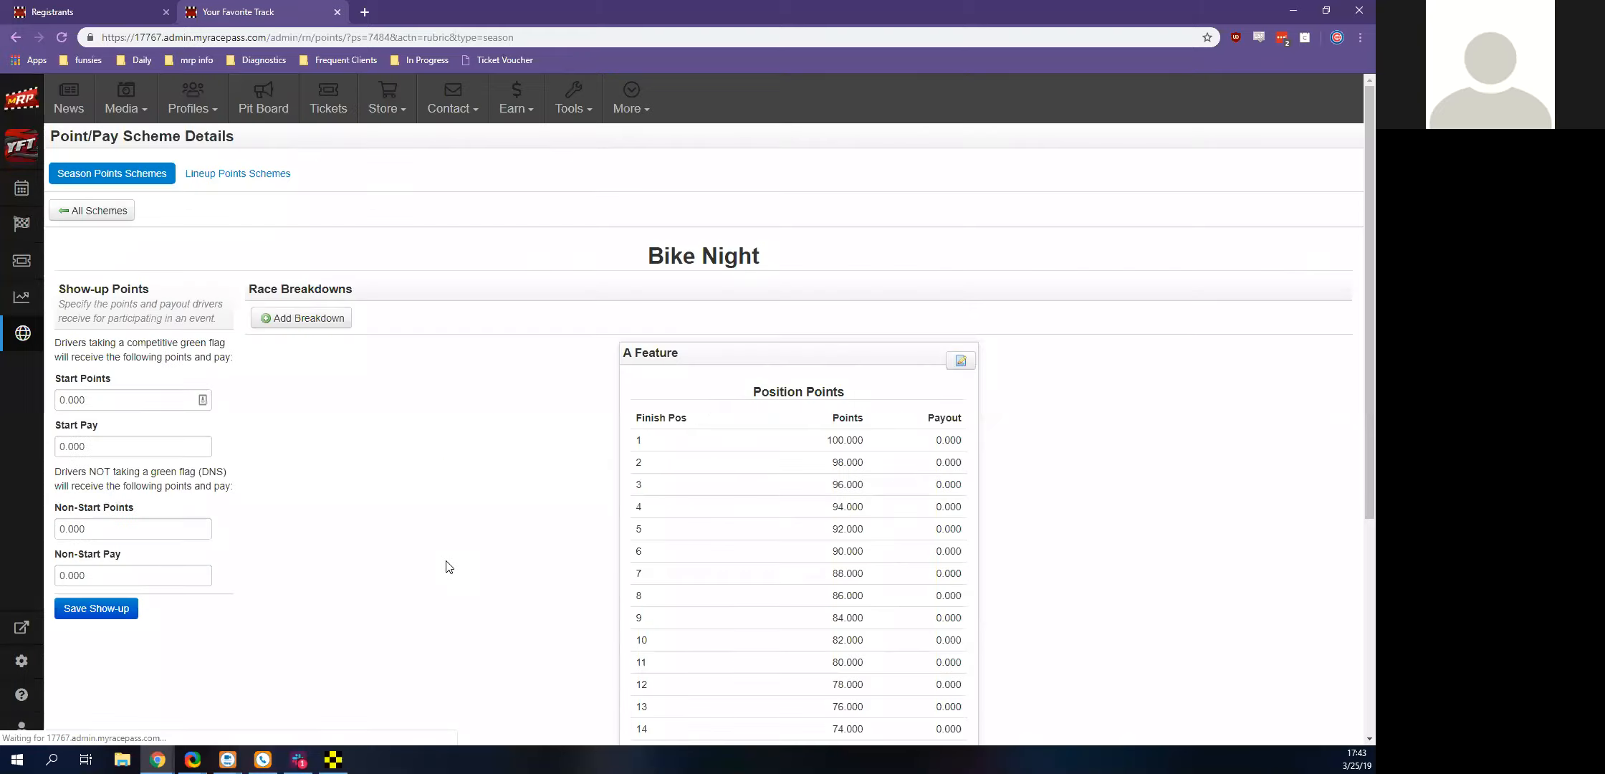
Add and save a Heat race breakdown with 10 positions, 10 points for first and a decrease of 1 per position
{"action": "left_click", "coordinate": [294, 317]}
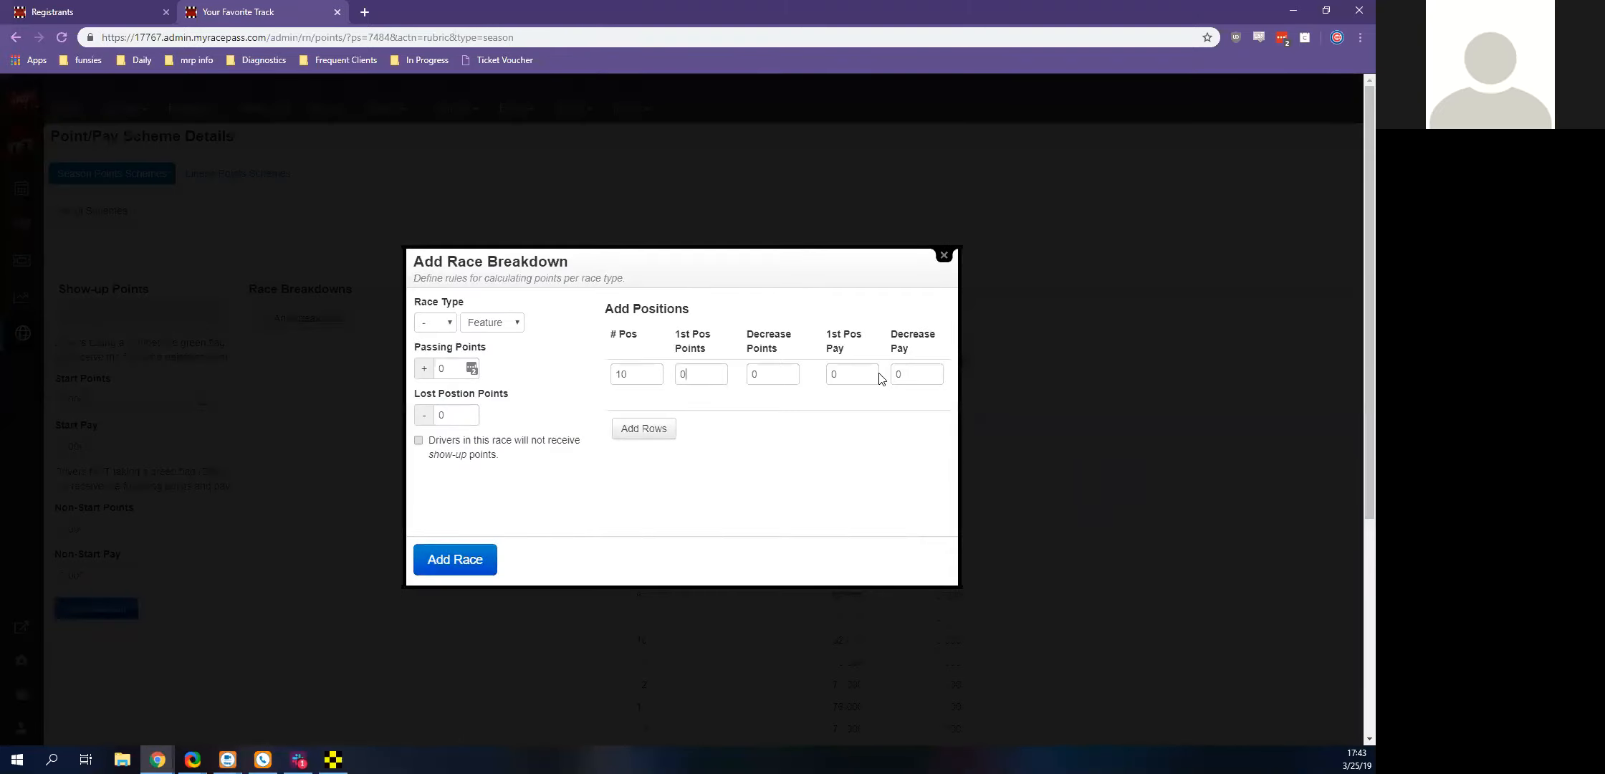
{"action": "type", "text": "10"}
{"action": "key", "text": "Tab"}
{"action": "type", "text": "1"}
{"action": "key", "text": "Return"}
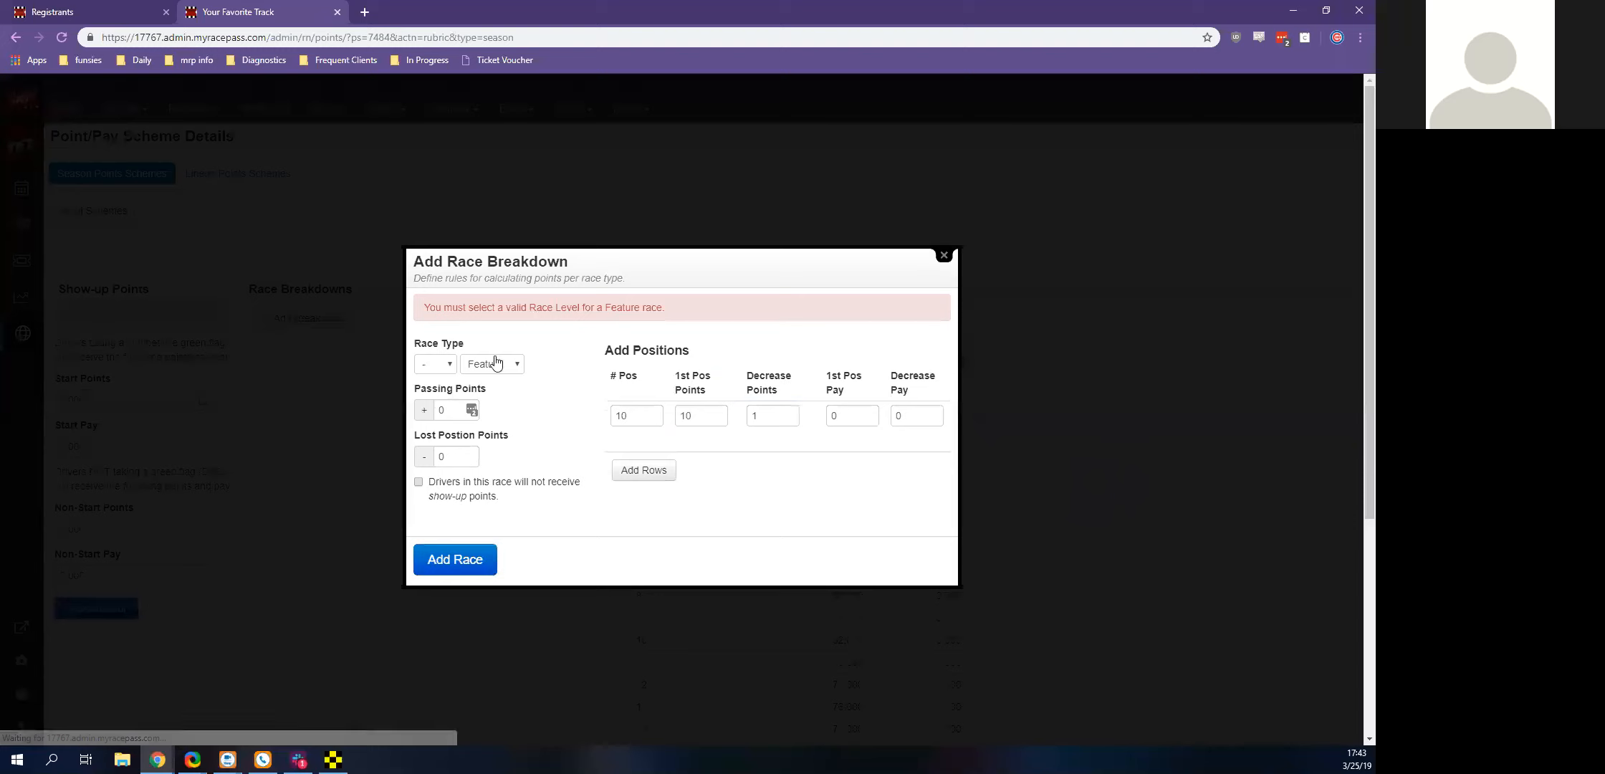
{"action": "left_click", "coordinate": [495, 362]}
{"action": "left_click", "coordinate": [500, 445]}
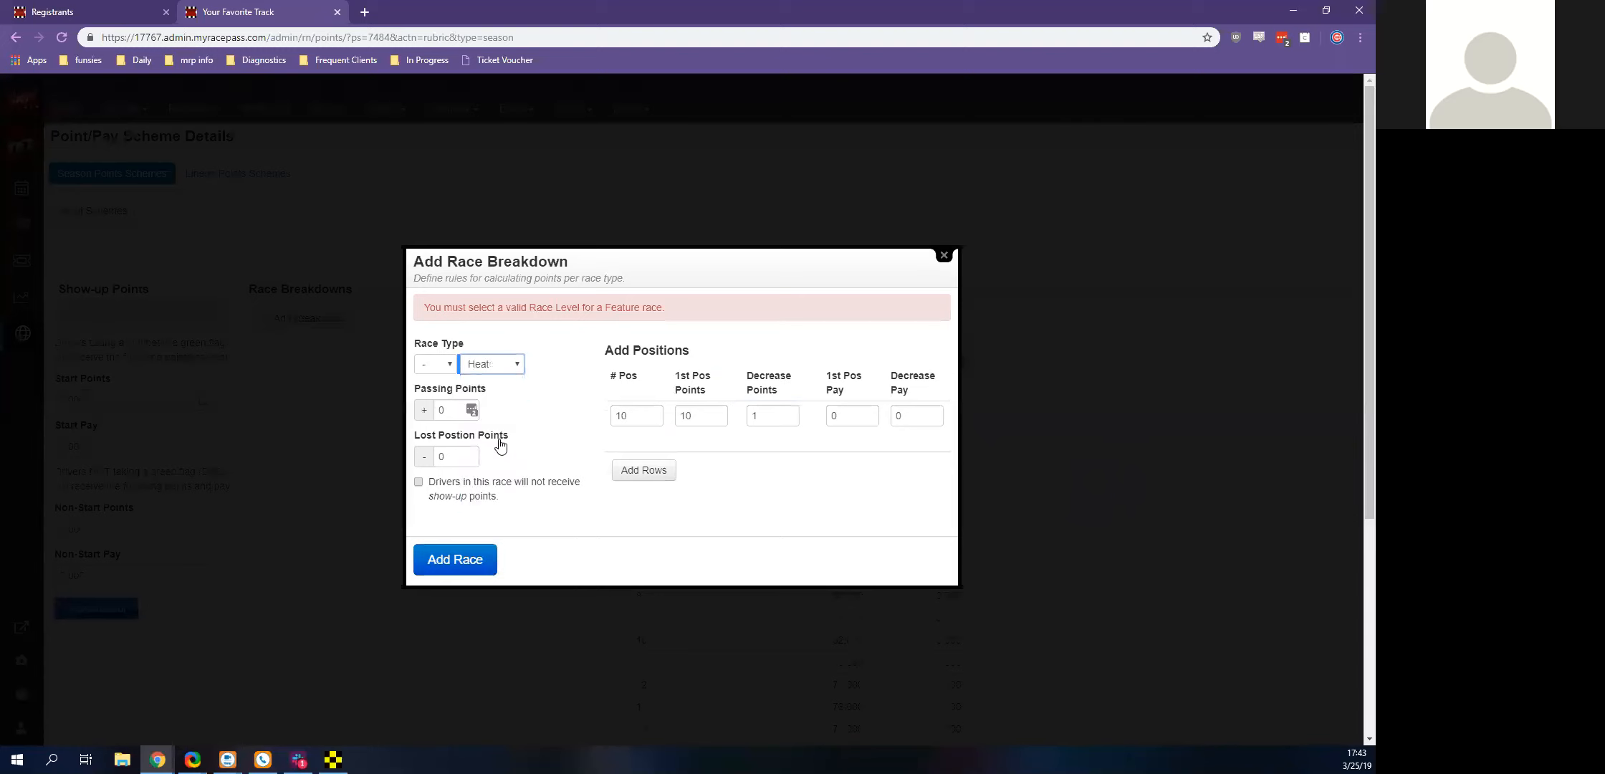
{"action": "key", "text": "Return"}
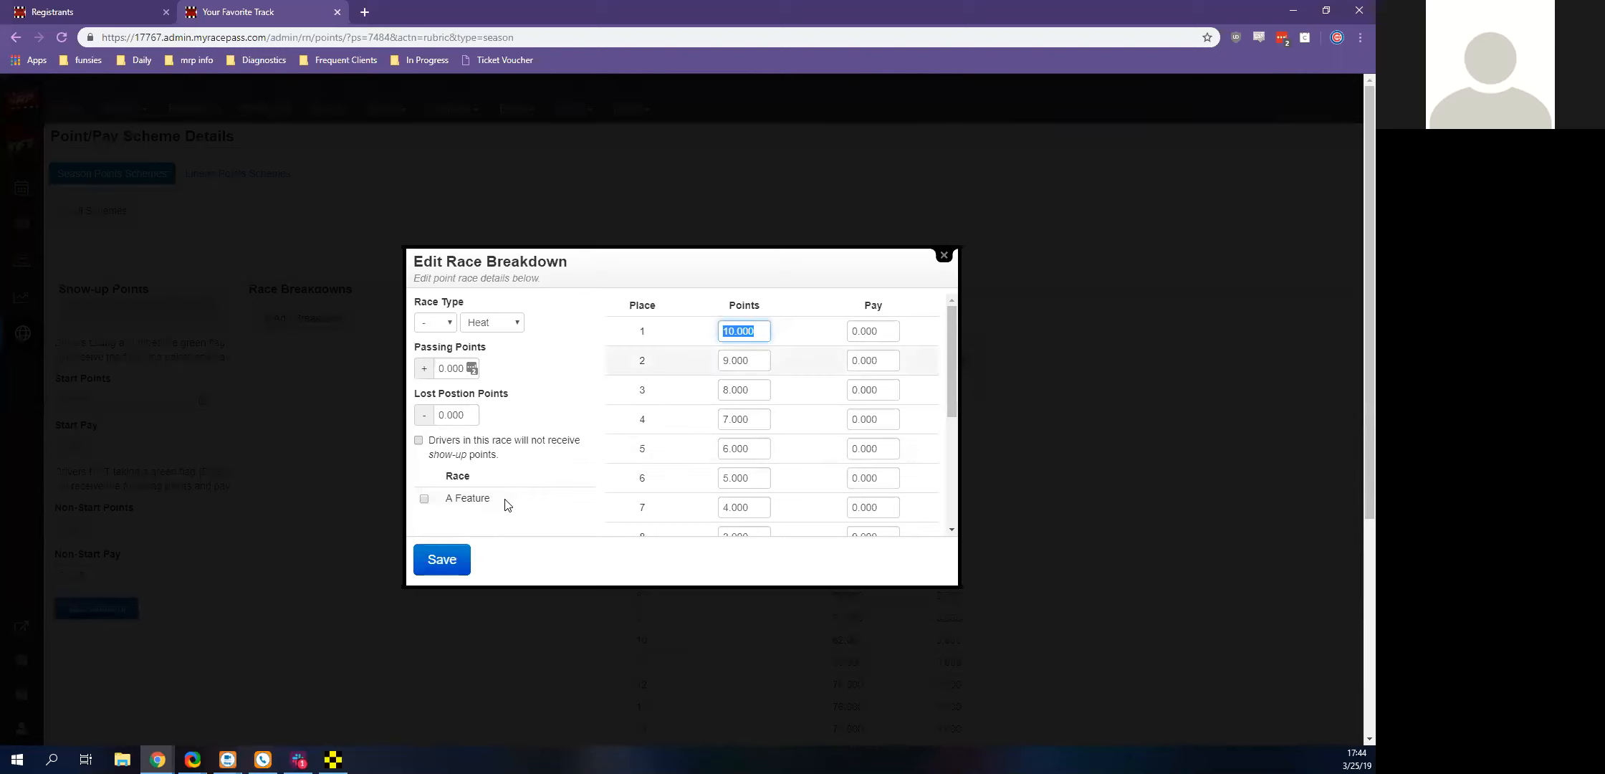
{"action": "left_click", "coordinate": [430, 566]}
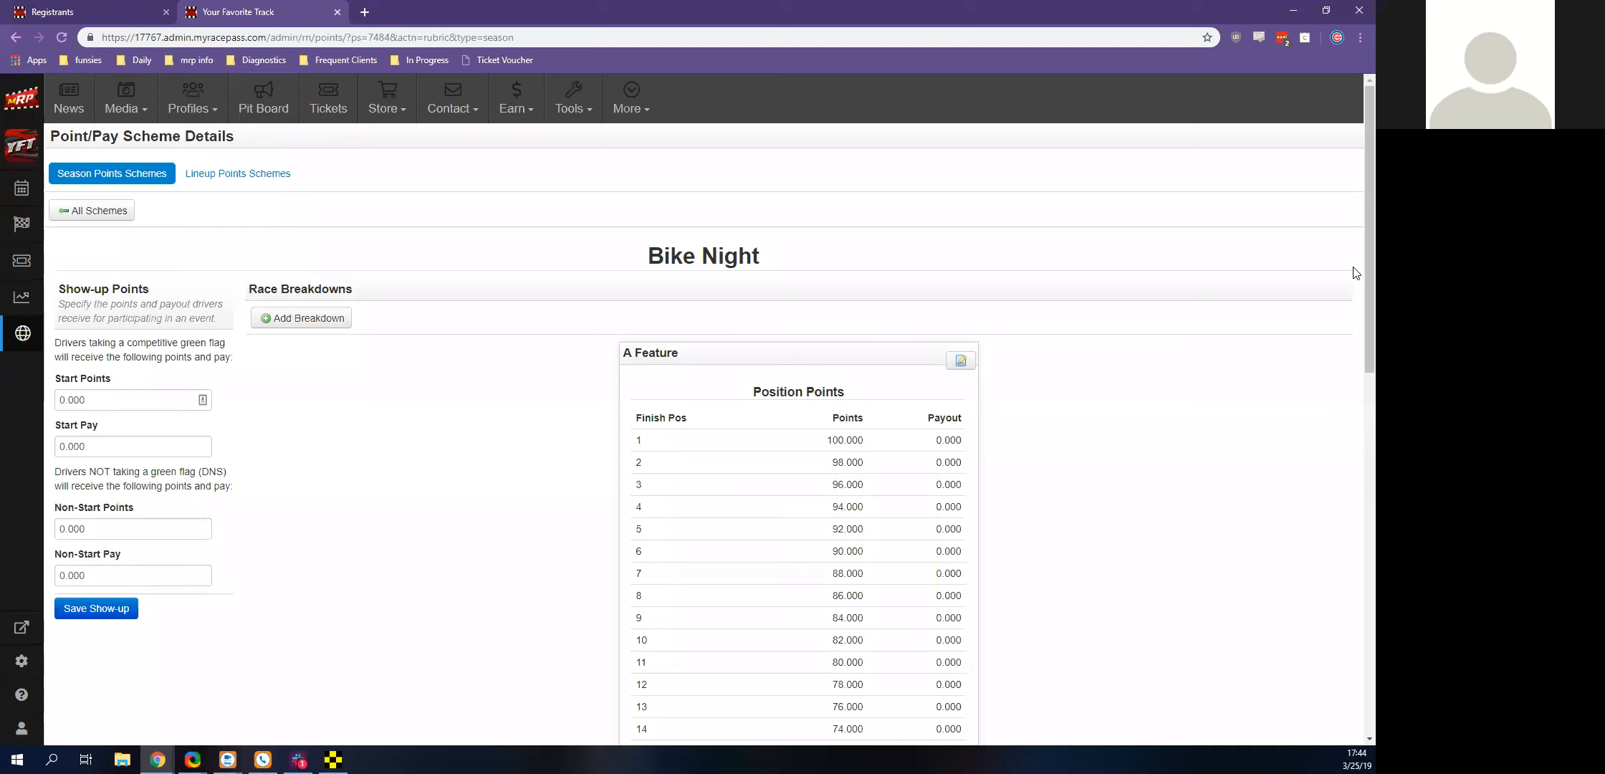
{"action": "scroll", "coordinate": [1356, 273], "scroll_direction": "down", "scroll_amount": 3}
{"action": "scroll", "coordinate": [880, 352], "scroll_direction": "down", "scroll_amount": 9}
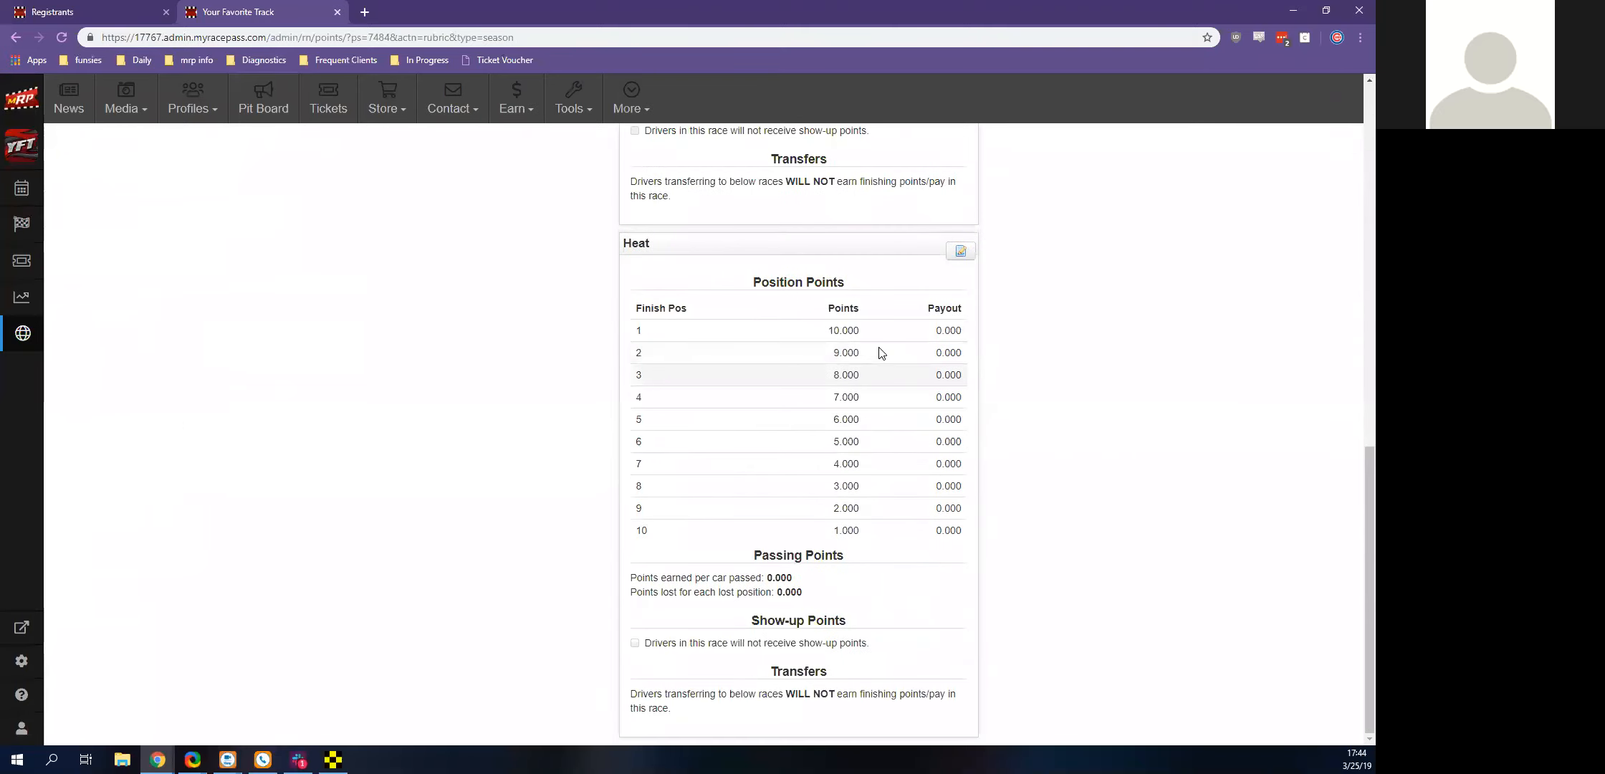
Review the Bike Night scheme's show-up points and its A Feature and Heat breakdowns, and return to the list of all schemes
{"action": "scroll", "coordinate": [880, 352], "scroll_direction": "up", "scroll_amount": 12}
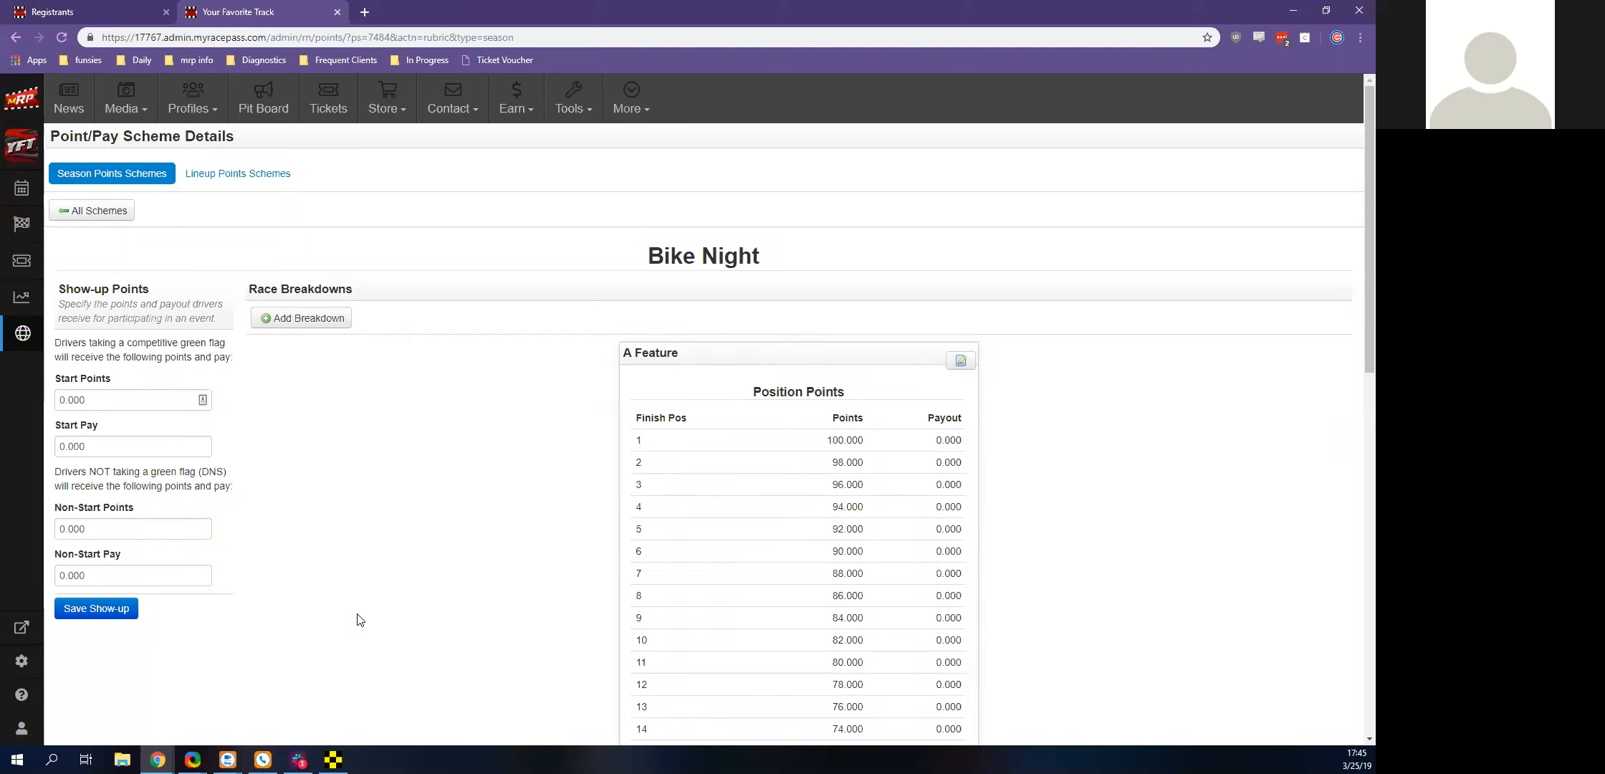
{"action": "scroll", "coordinate": [358, 623], "scroll_direction": "down", "scroll_amount": 8}
{"action": "scroll", "coordinate": [352, 631], "scroll_direction": "up", "scroll_amount": 5}
{"action": "scroll", "coordinate": [308, 401], "scroll_direction": "down", "scroll_amount": 5}
{"action": "scroll", "coordinate": [308, 402], "scroll_direction": "up", "scroll_amount": 8}
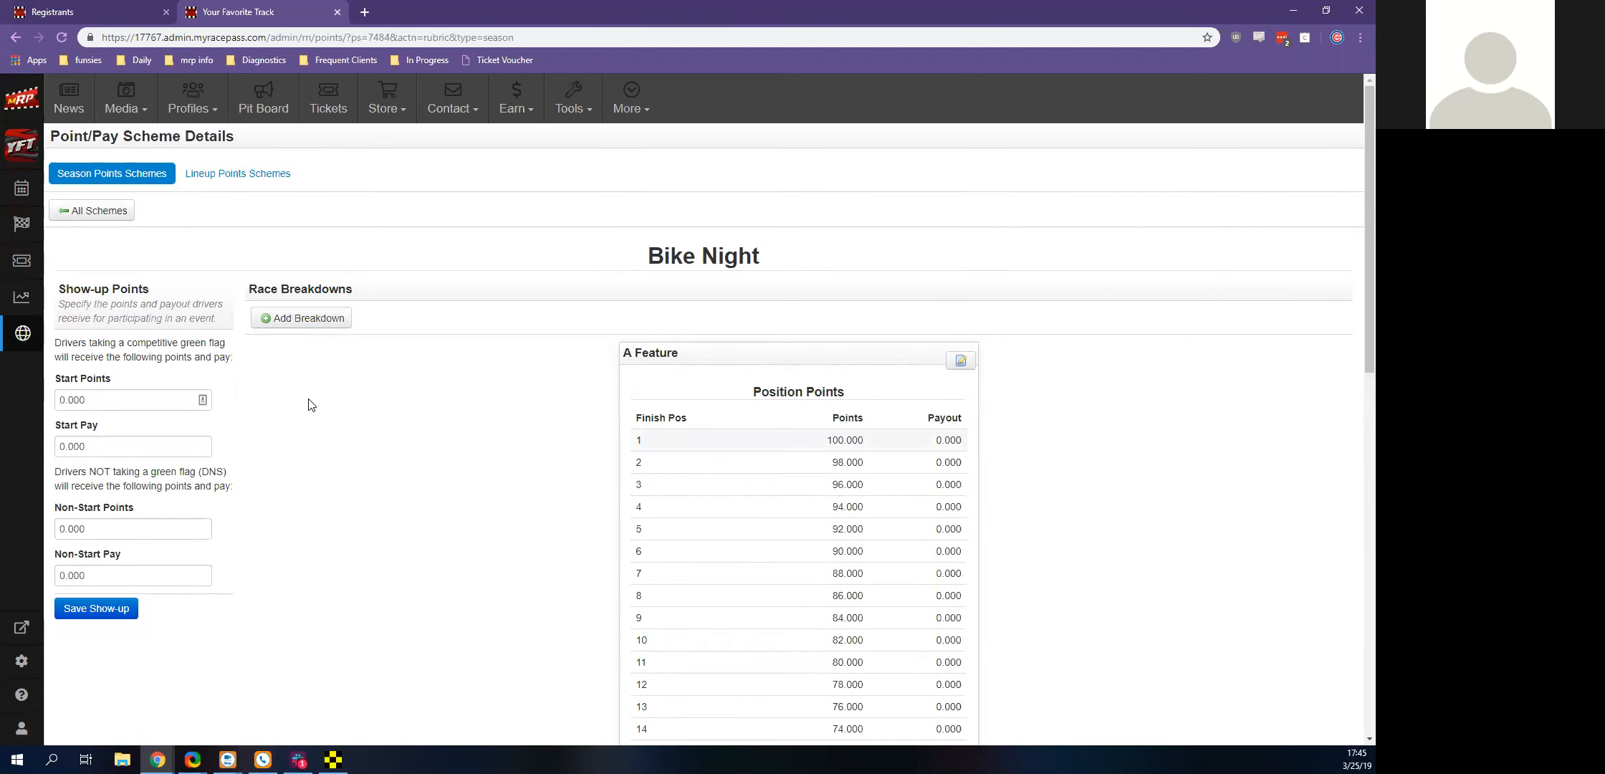
{"action": "scroll", "coordinate": [512, 455], "scroll_direction": "down", "scroll_amount": 10}
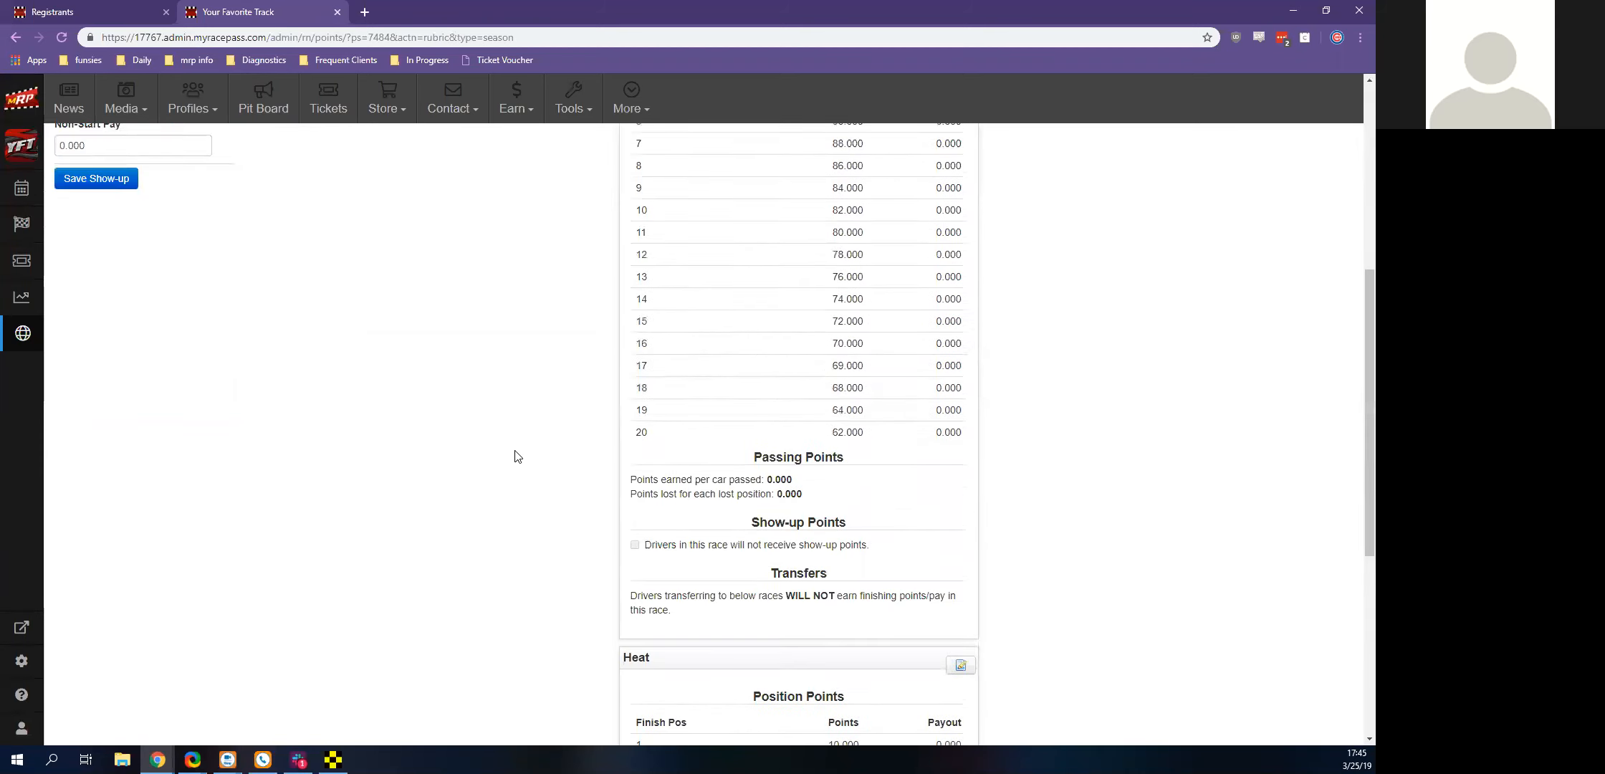
{"action": "scroll", "coordinate": [487, 534], "scroll_direction": "up", "scroll_amount": 10}
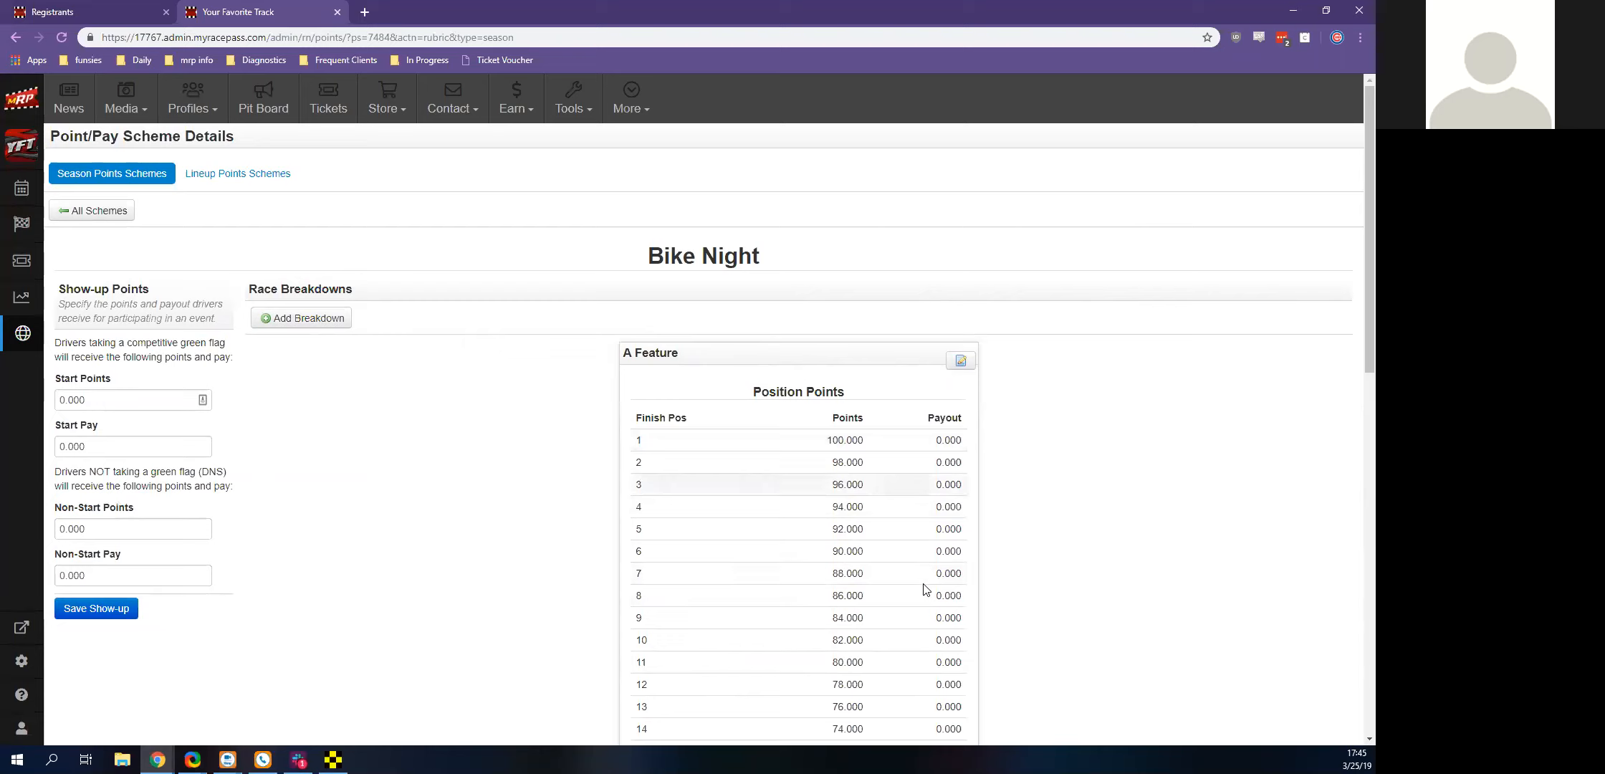
{"action": "left_click", "coordinate": [126, 219]}
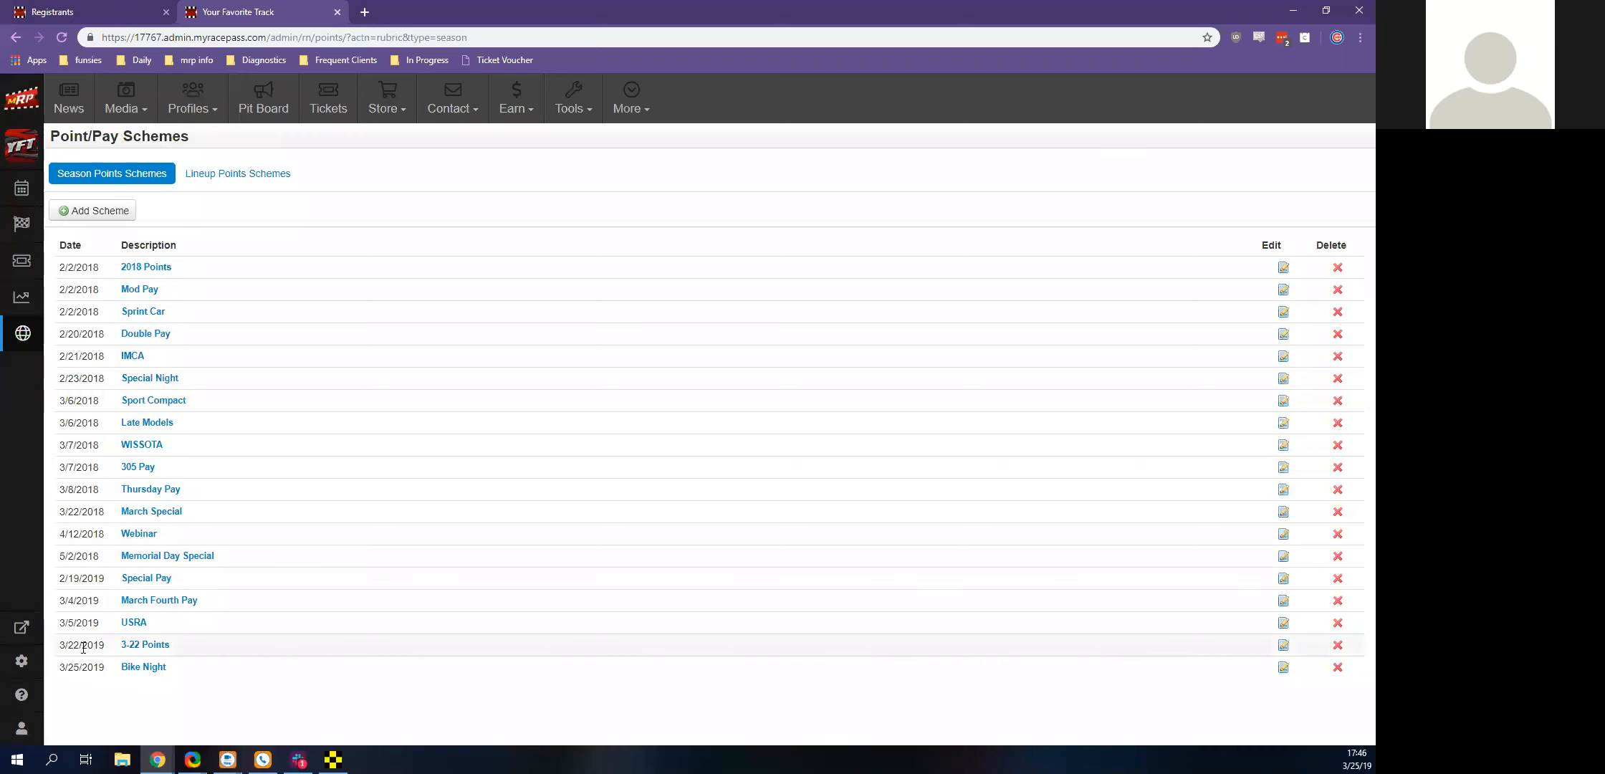
Reopen the Bike Night scheme and add a B Feature breakdown with 10 positions, 20 points for first and a decrease of 1 per position
{"action": "left_click", "coordinate": [140, 668]}
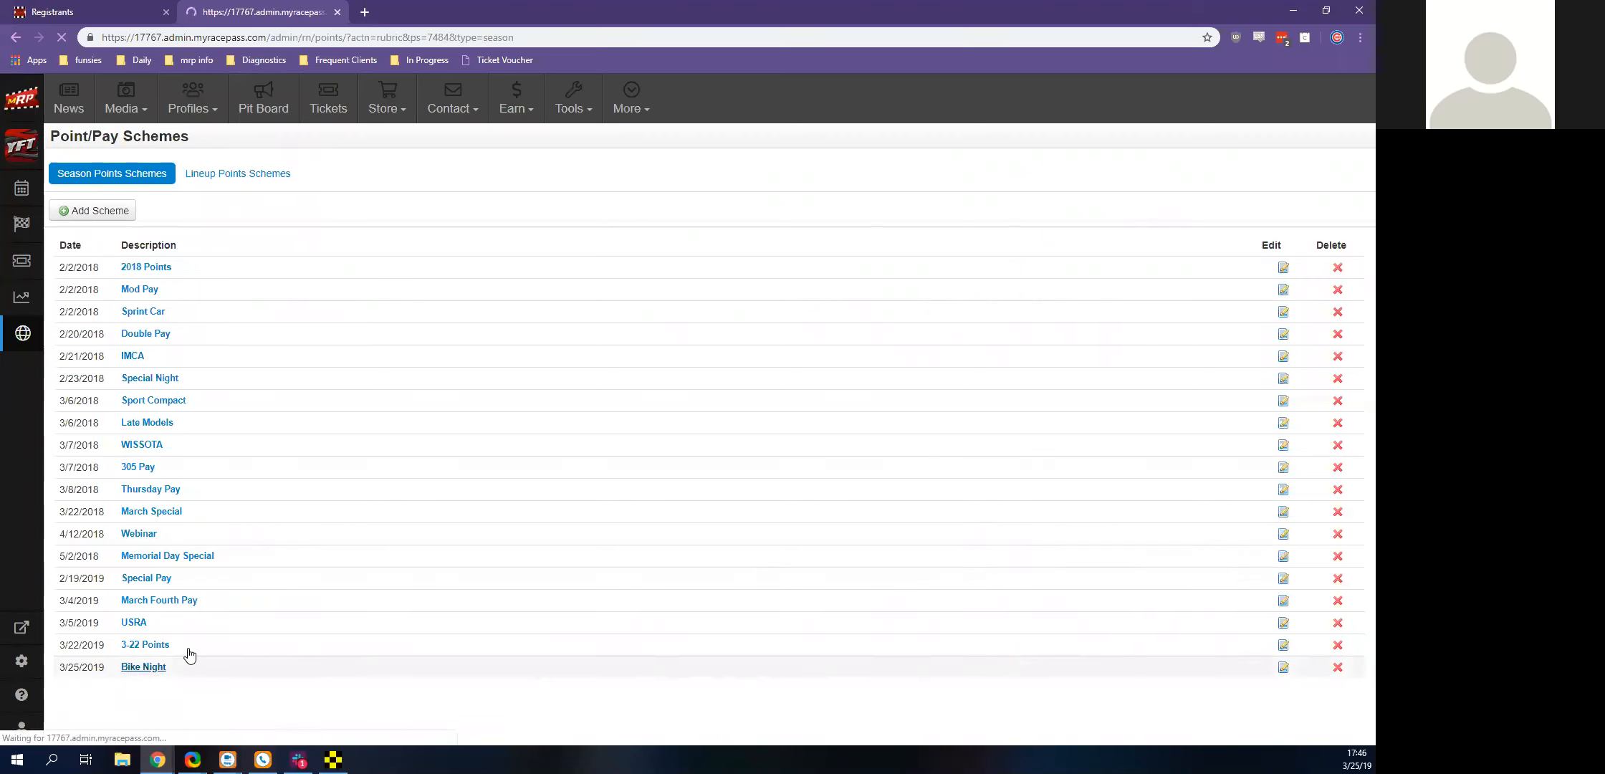
{"action": "left_click", "coordinate": [326, 324]}
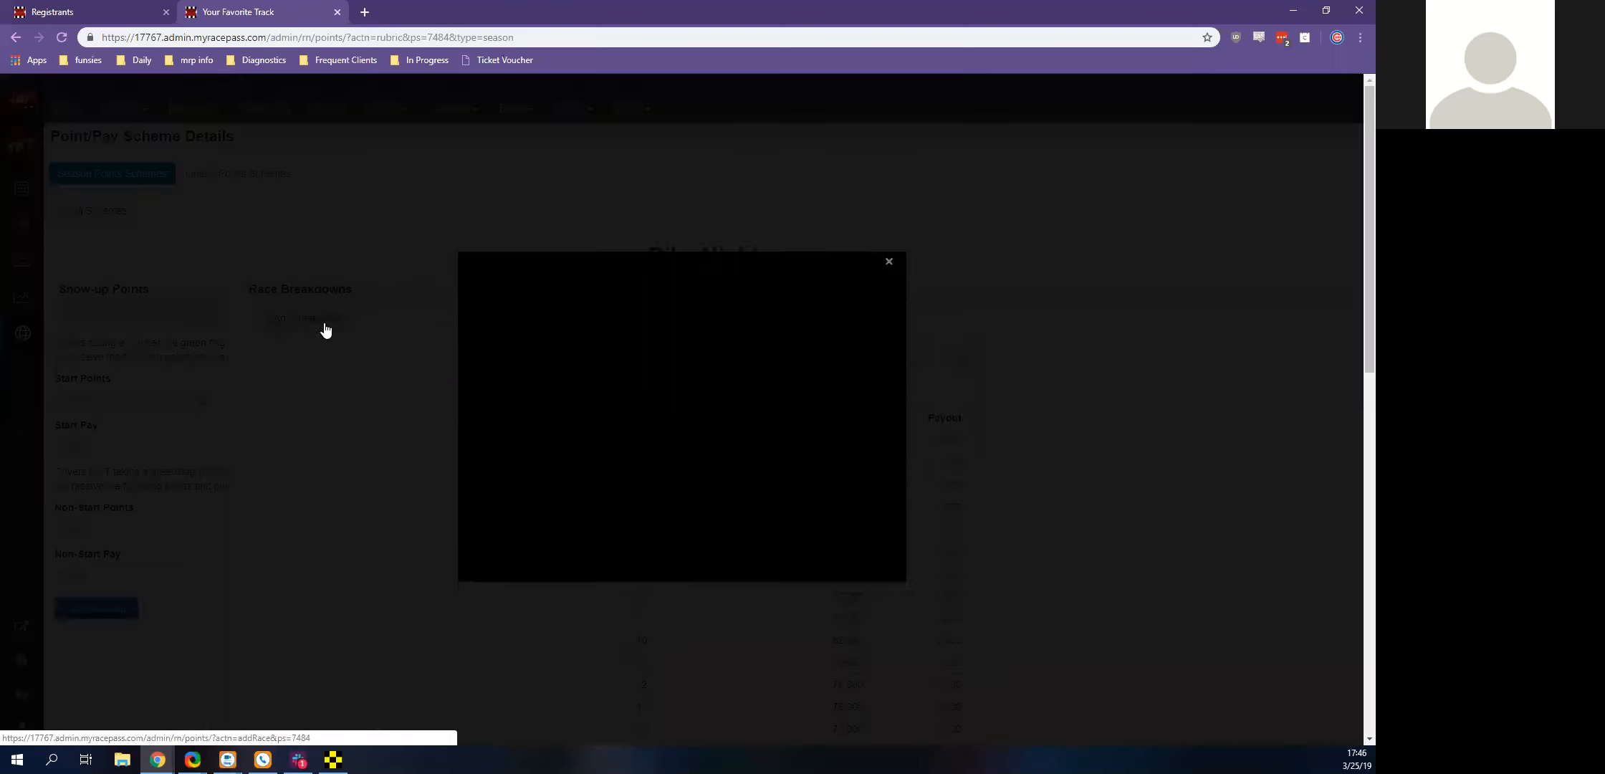
{"action": "left_click", "coordinate": [435, 322]}
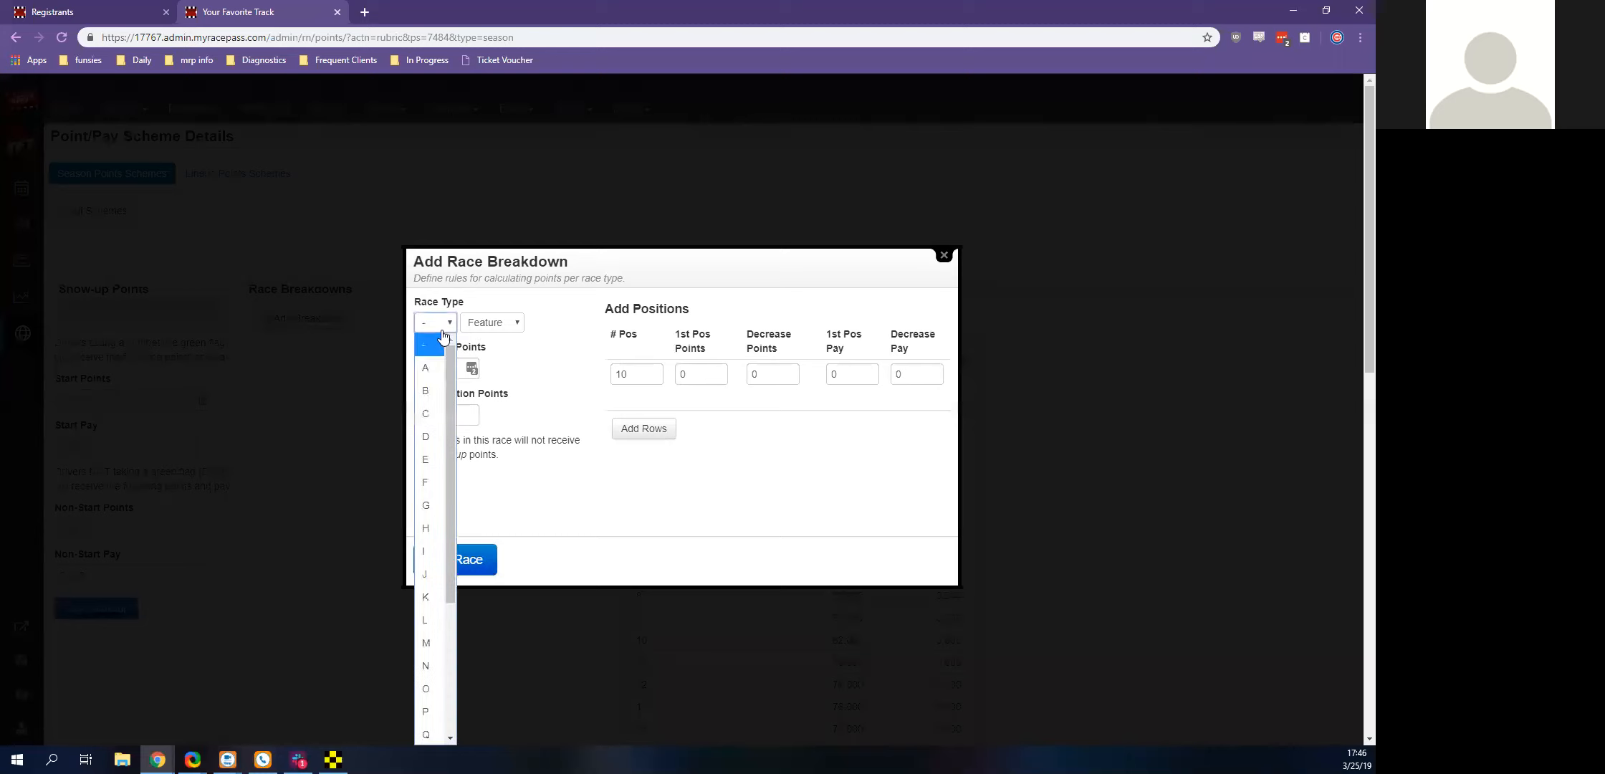
{"action": "left_click", "coordinate": [432, 393]}
{"action": "key", "text": "Tab"}
{"action": "key", "text": "Tab"}
{"action": "key", "text": "Tab"}
{"action": "key", "text": "Tab"}
{"action": "key", "text": "Tab"}
{"action": "key", "text": "Tab"}
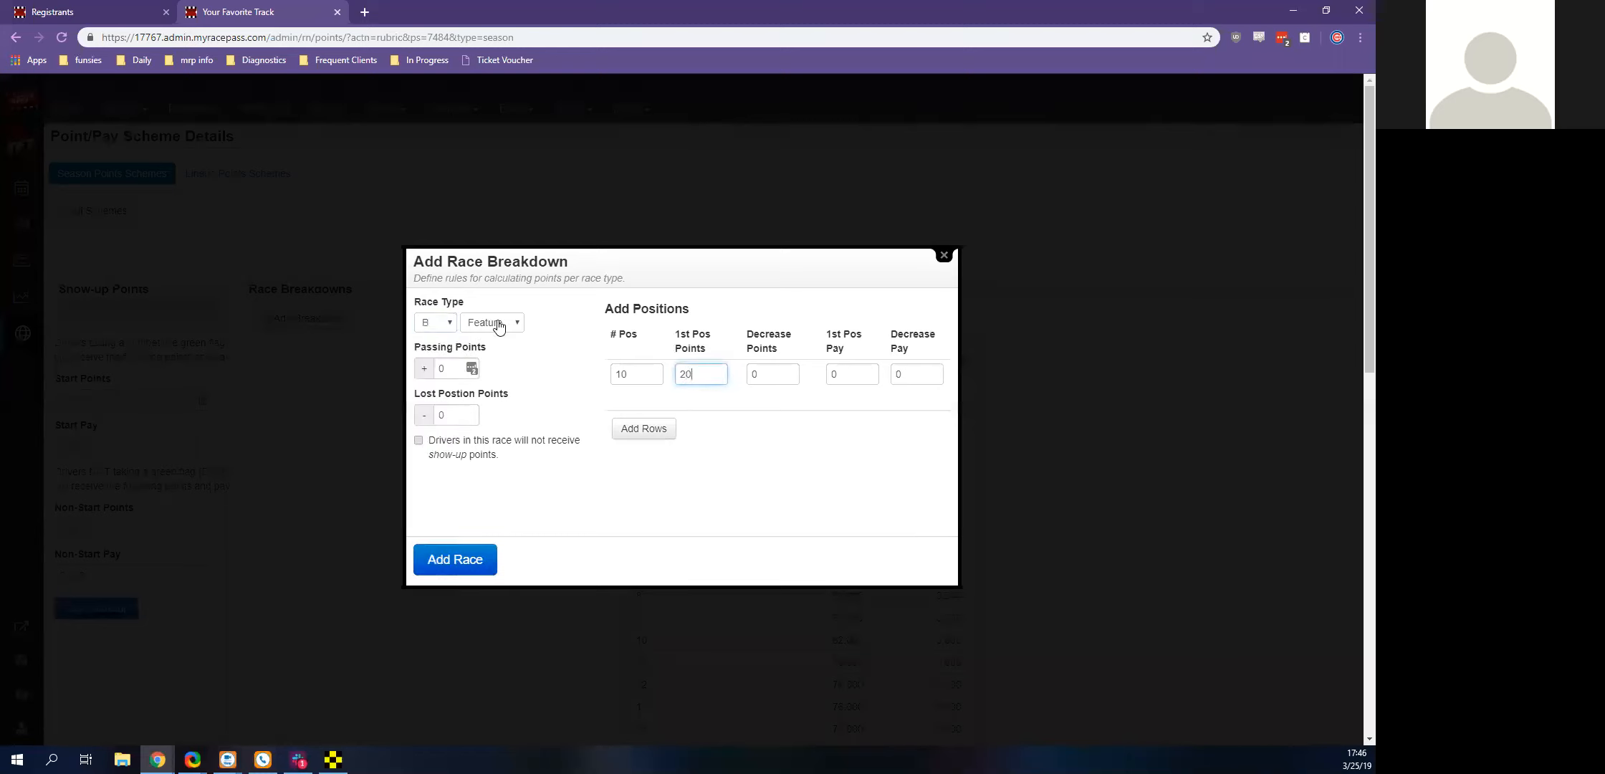
{"action": "key", "text": "Tab"}
{"action": "type", "text": "1"}
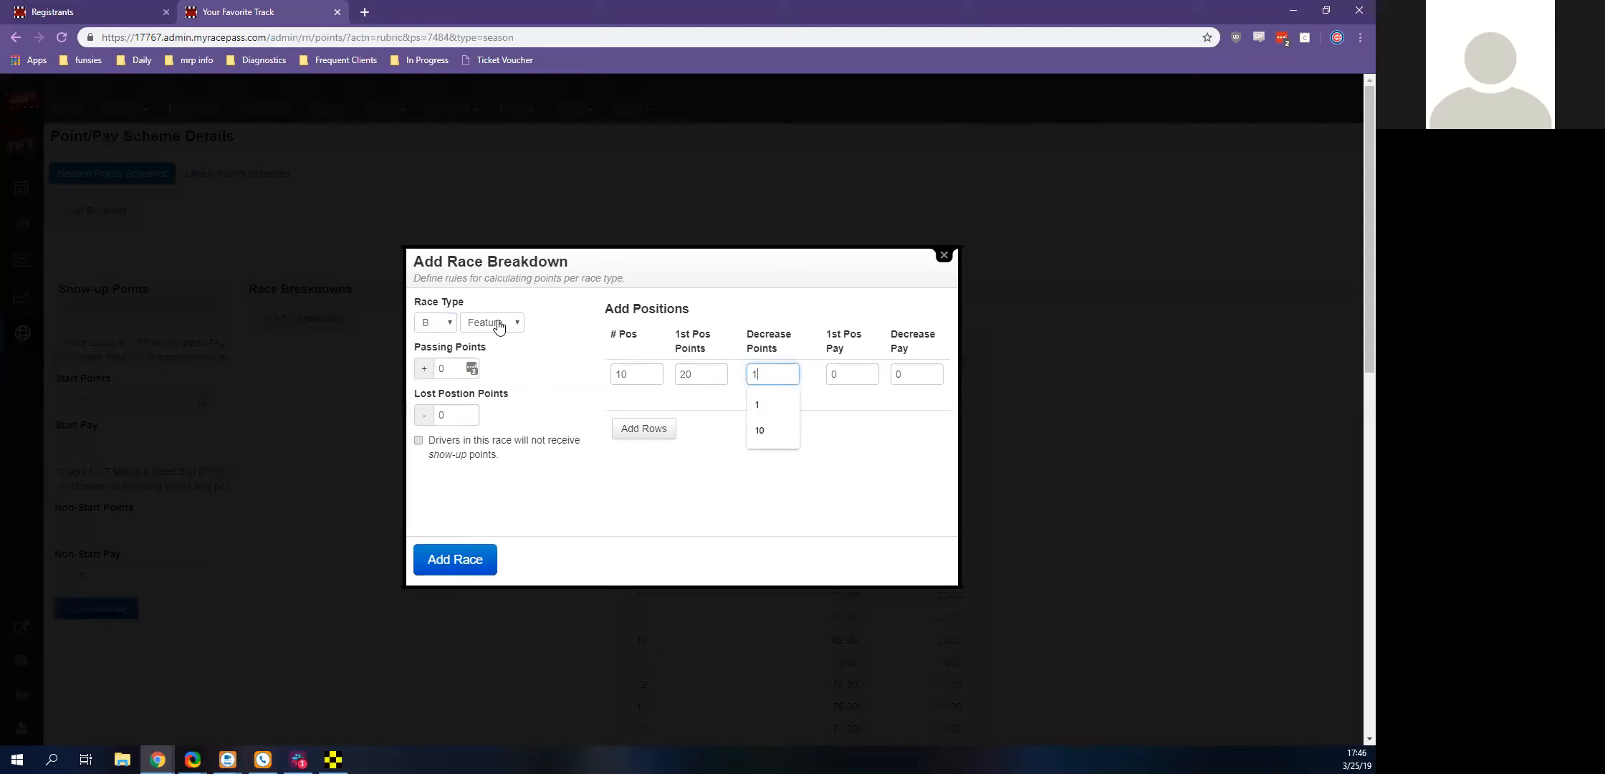
{"action": "key", "text": "Tab"}
{"action": "key", "text": "Tab"}
{"action": "key", "text": "Tab"}
{"action": "key", "text": "Return"}
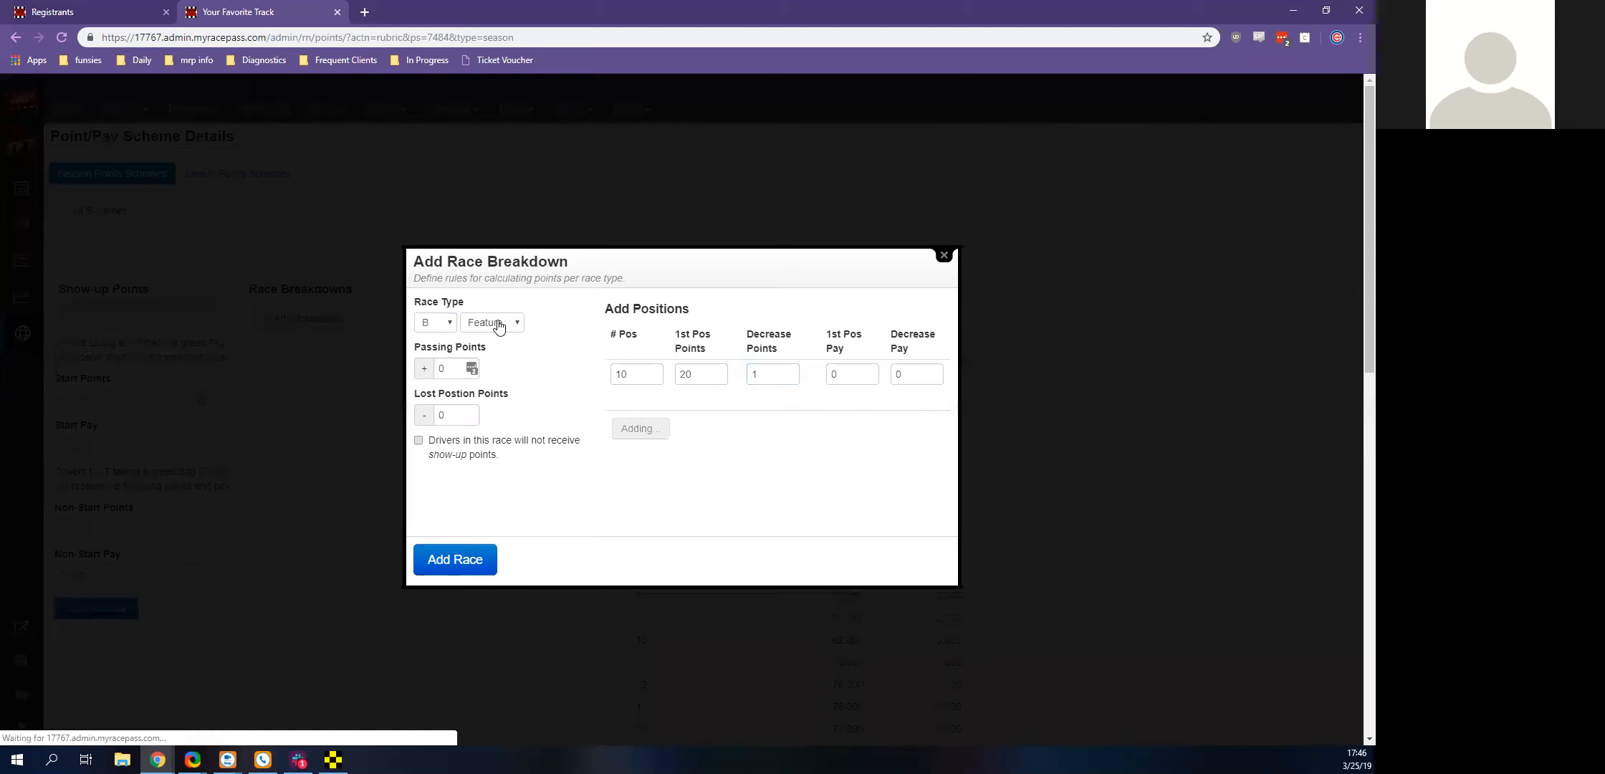
Select A Feature in the race list of the B Feature breakdown
{"action": "scroll", "coordinate": [717, 529], "scroll_direction": "down", "scroll_amount": 3}
{"action": "scroll", "coordinate": [716, 527], "scroll_direction": "up", "scroll_amount": 1}
{"action": "scroll", "coordinate": [716, 527], "scroll_direction": "up", "scroll_amount": 2}
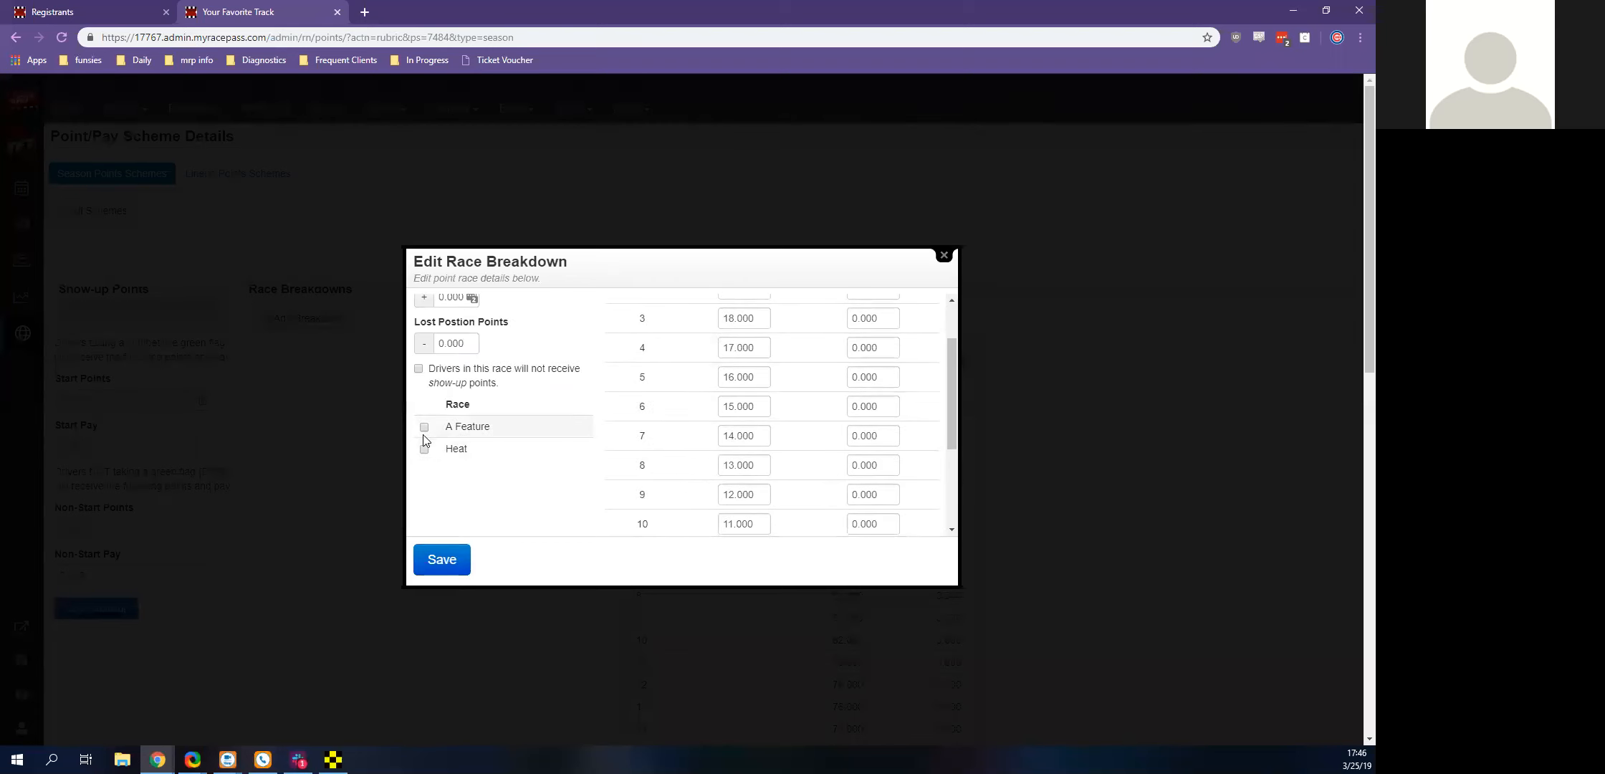
{"action": "left_click", "coordinate": [424, 427]}
{"action": "scroll", "coordinate": [507, 438], "scroll_direction": "up", "scroll_amount": 2}
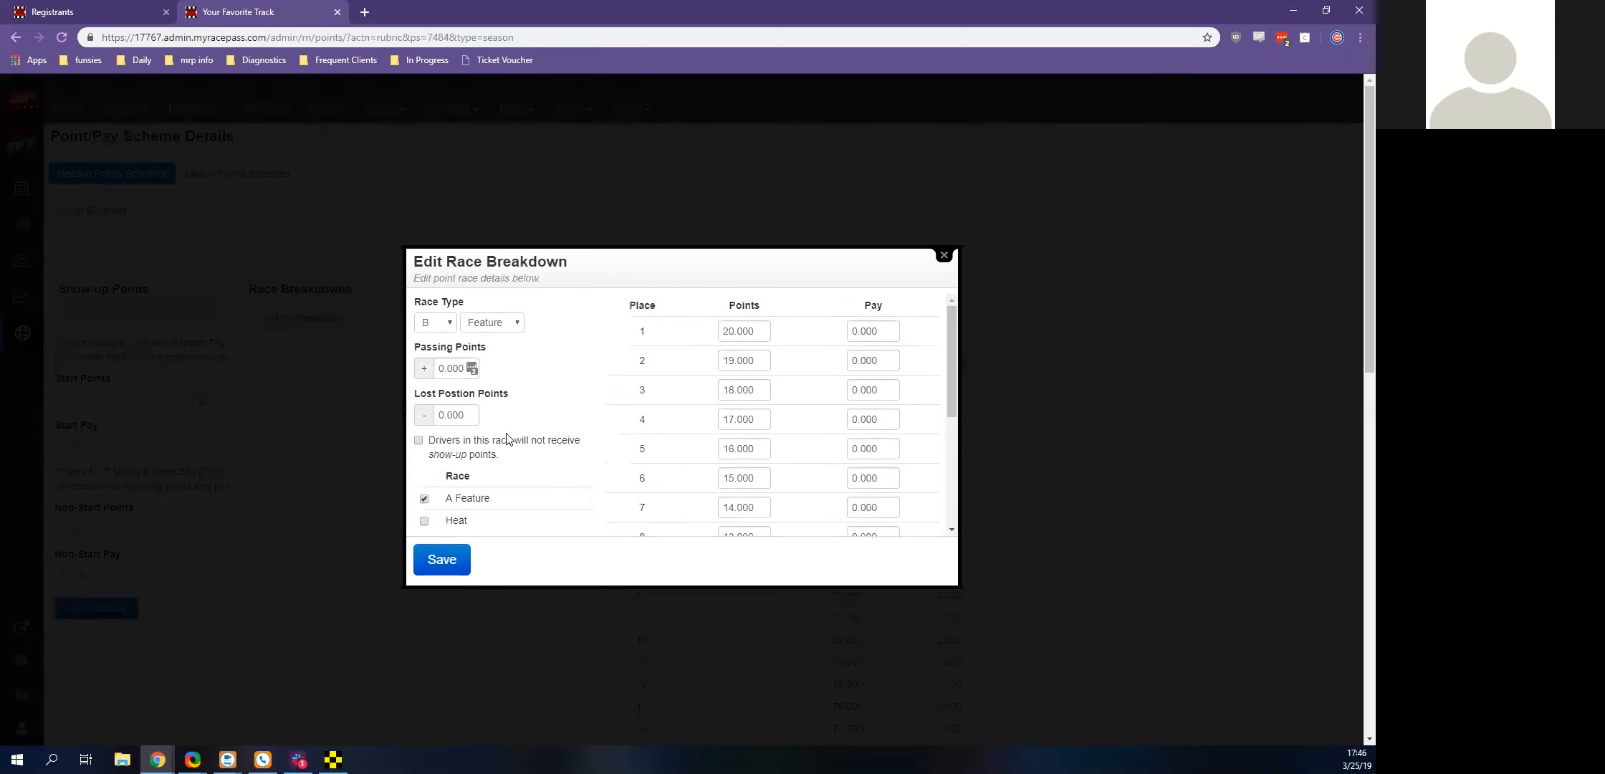
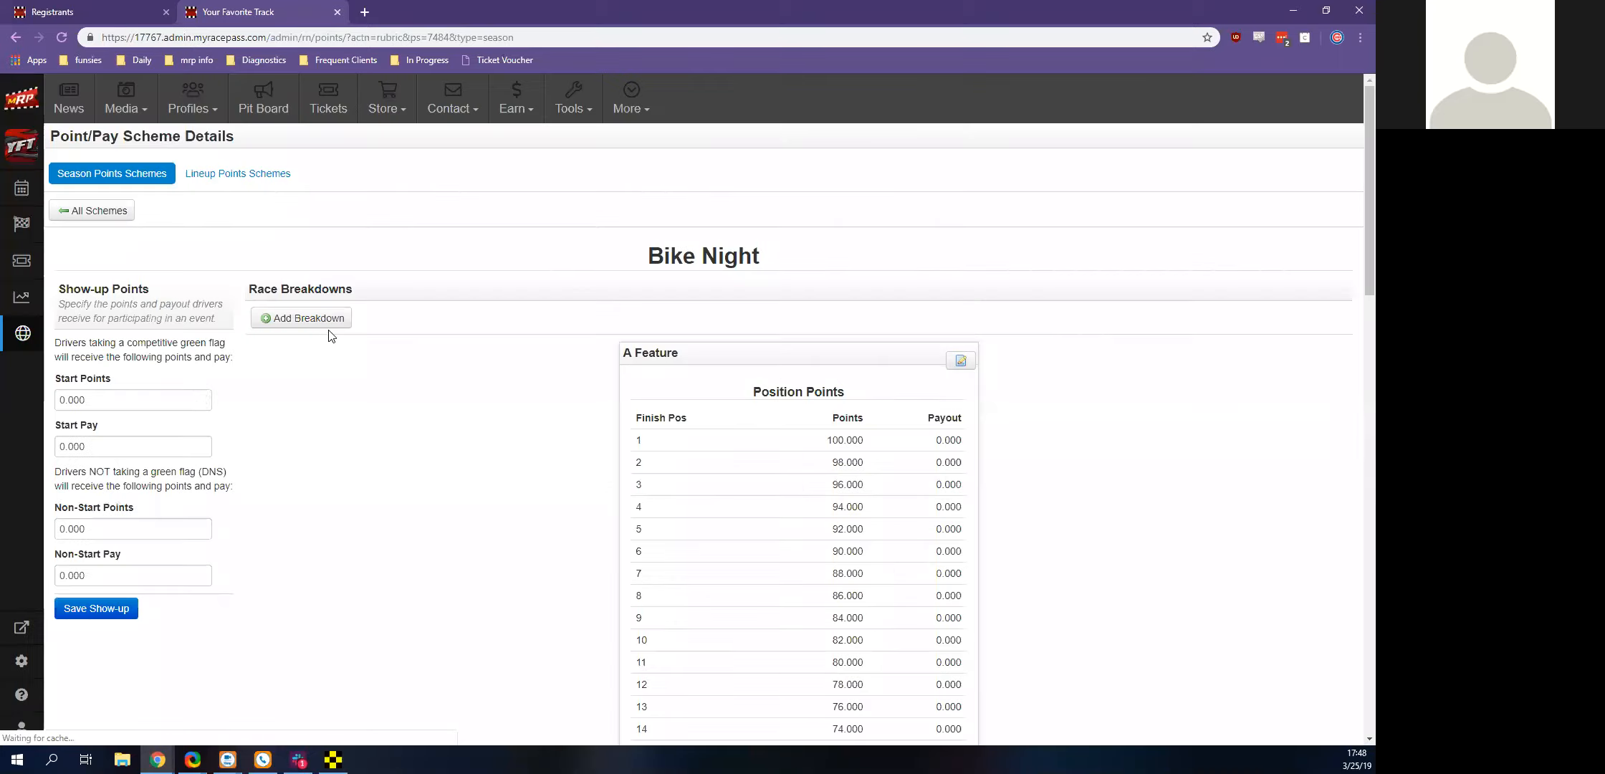
Add and save a Qualifying race breakdown with 16 positions, 16 points for first and a decrease of 1 per position
{"action": "left_click", "coordinate": [326, 323]}
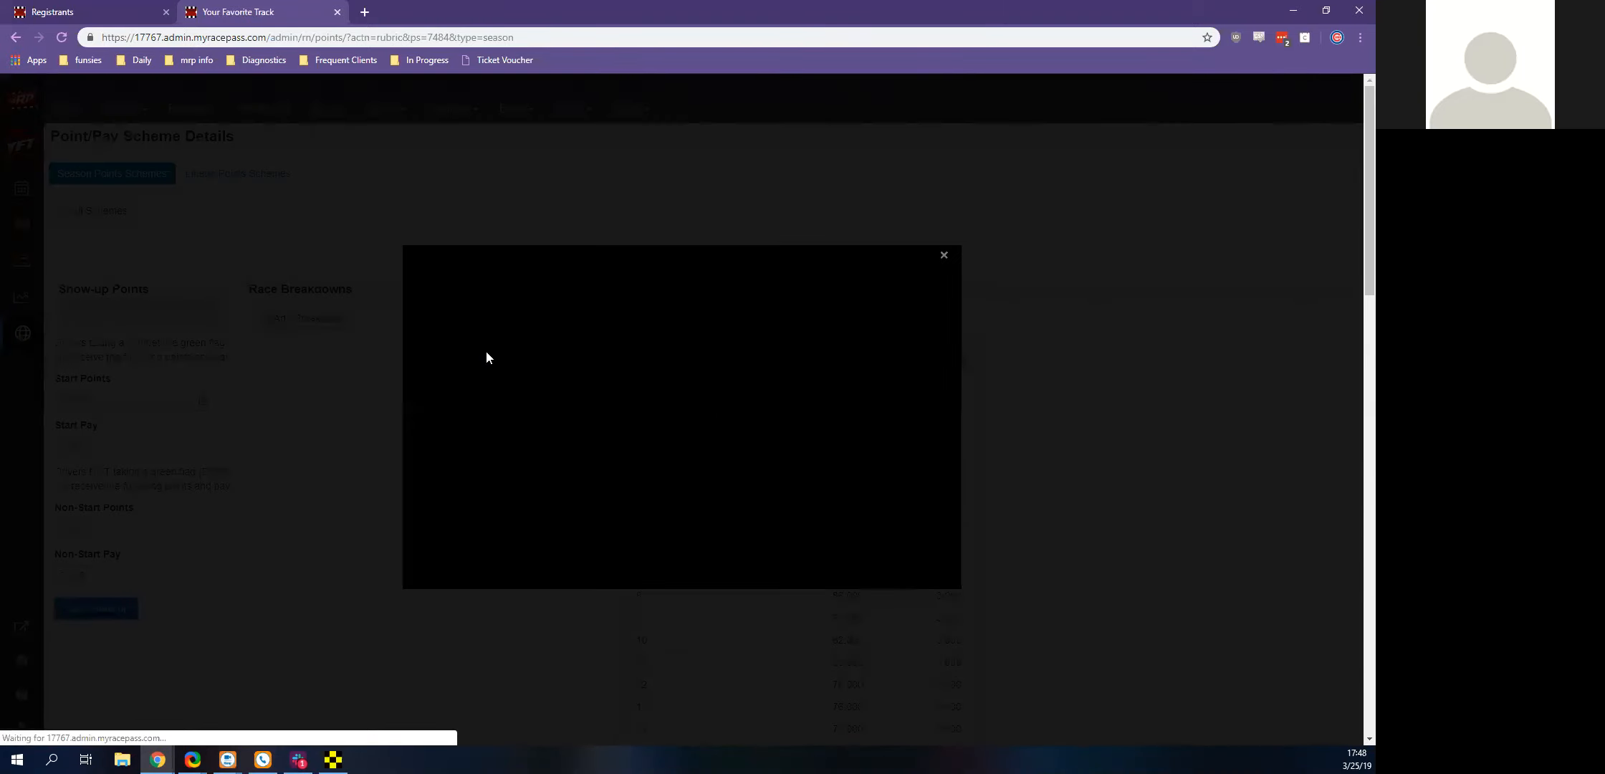
{"action": "left_click", "coordinate": [490, 323]}
{"action": "left_click", "coordinate": [504, 415]}
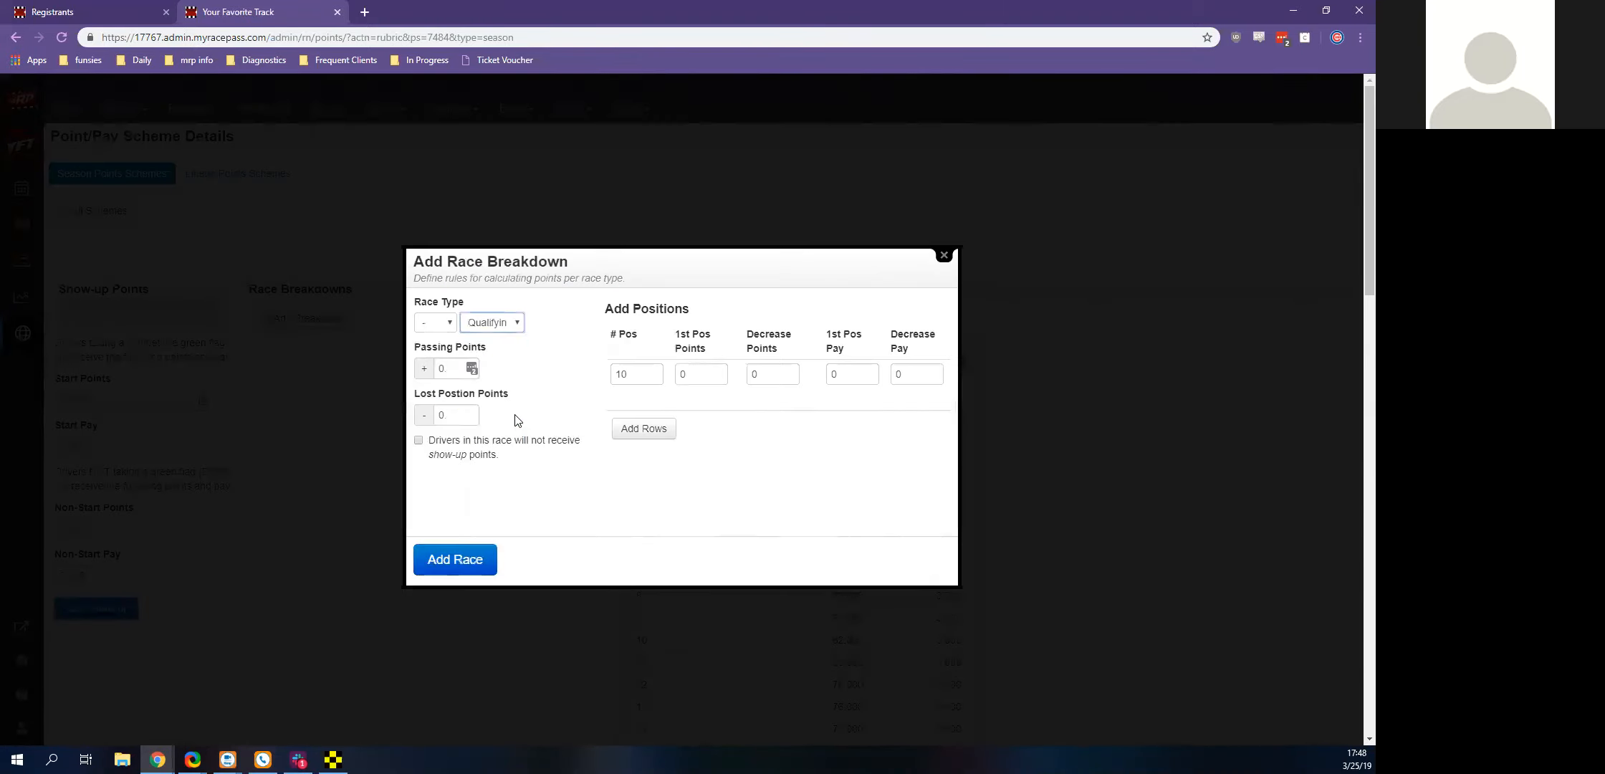
{"action": "type", "text": "6"}
{"action": "key", "text": "Tab"}
{"action": "type", "text": "16"}
{"action": "key", "text": "Tab"}
{"action": "type", "text": "1"}
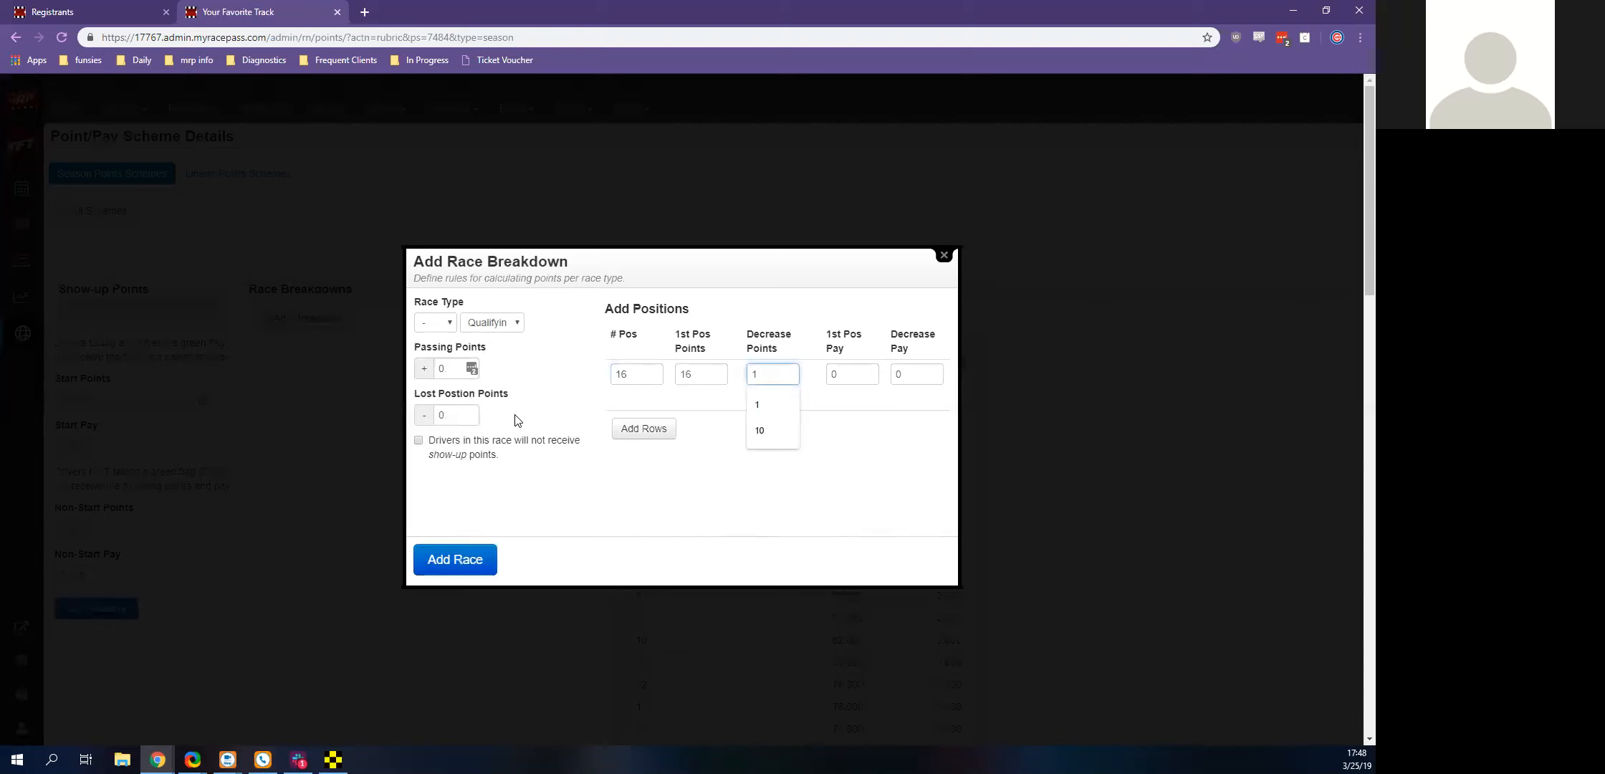
{"action": "key", "text": "Return"}
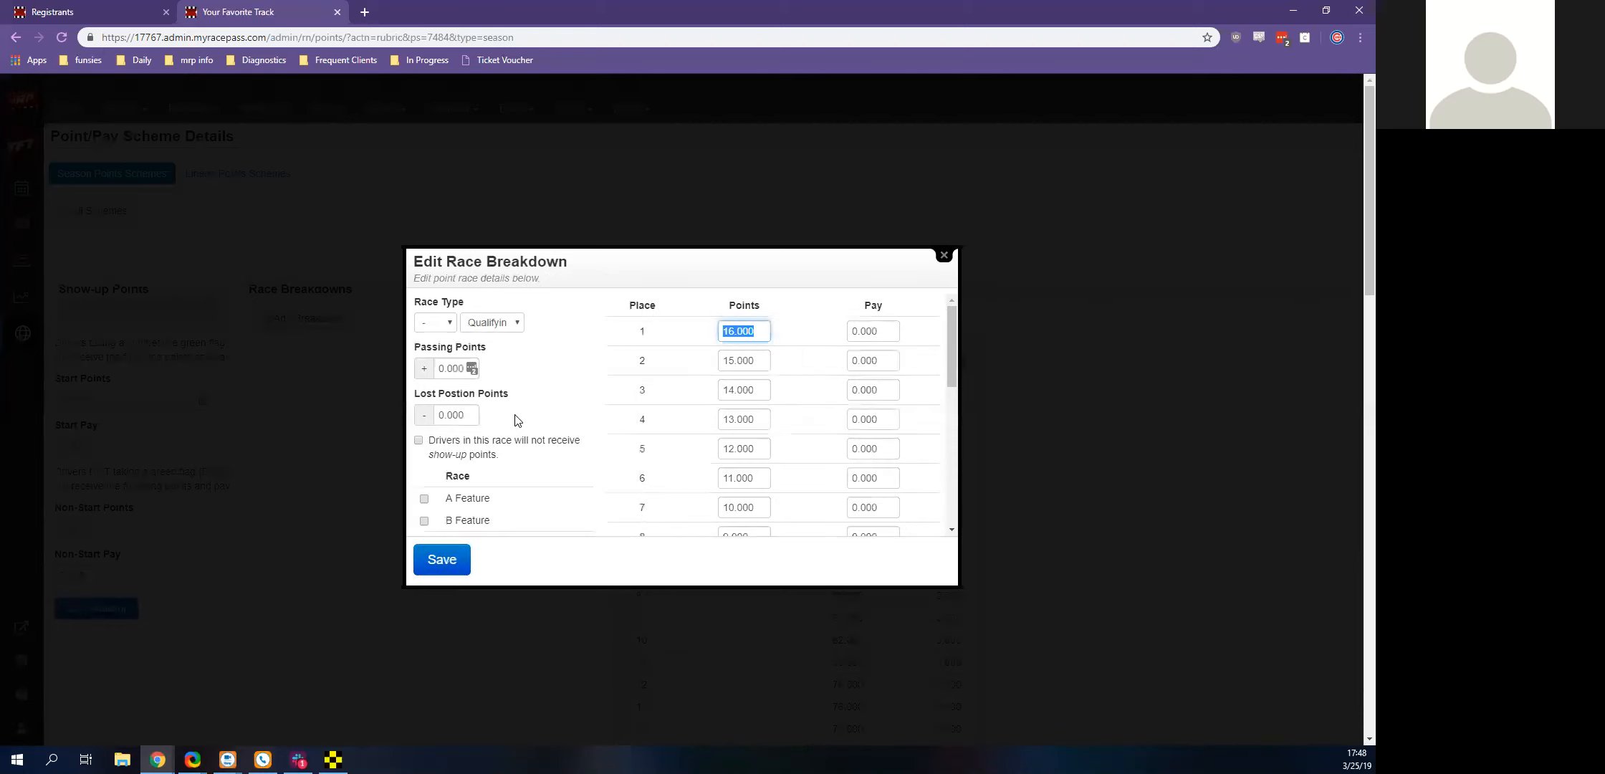
{"action": "scroll", "coordinate": [514, 421], "scroll_direction": "down", "scroll_amount": 5}
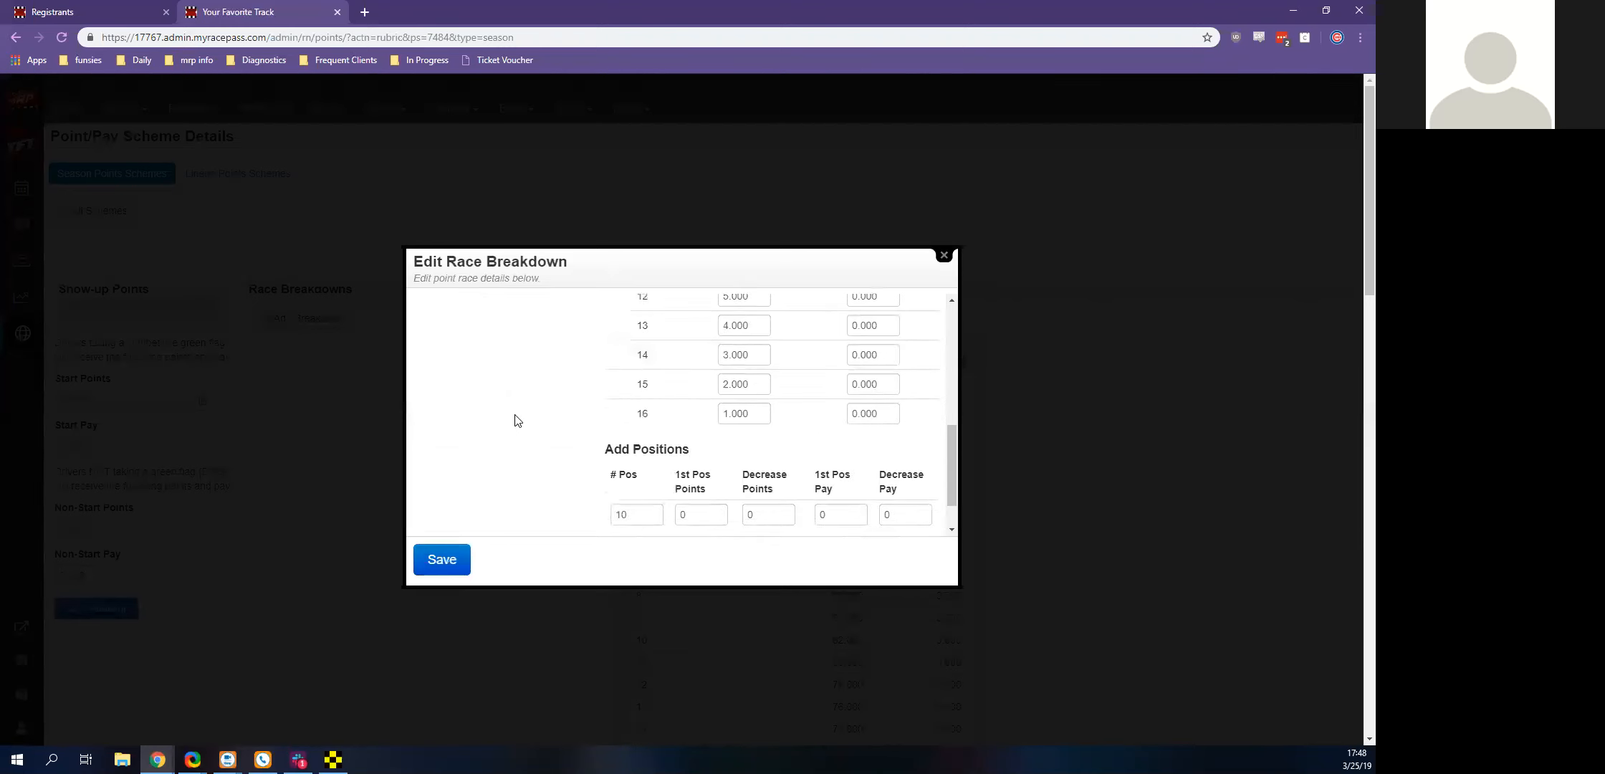
{"action": "scroll", "coordinate": [514, 420], "scroll_direction": "up", "scroll_amount": 5}
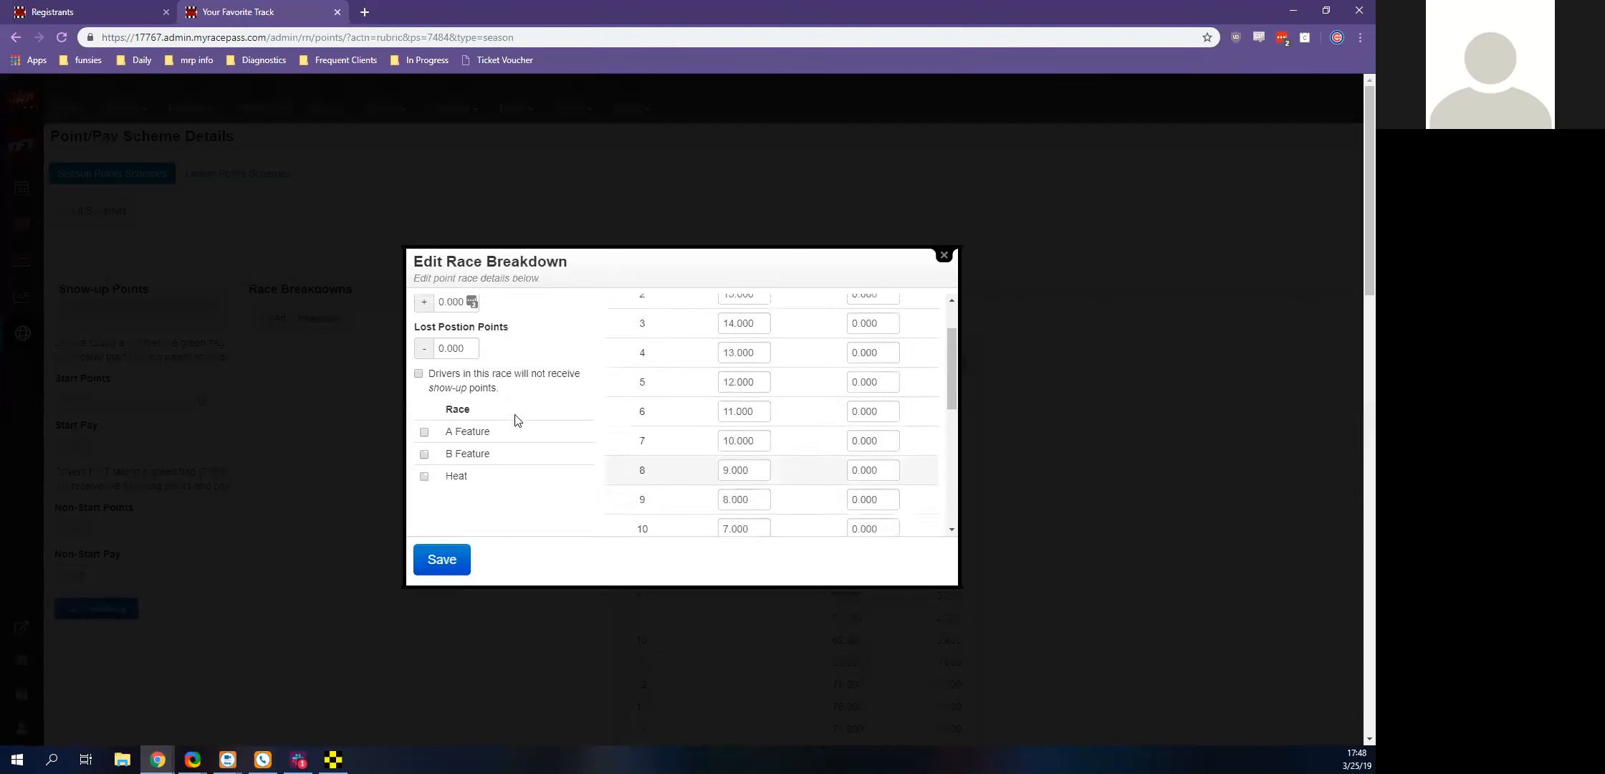
{"action": "left_click", "coordinate": [455, 559]}
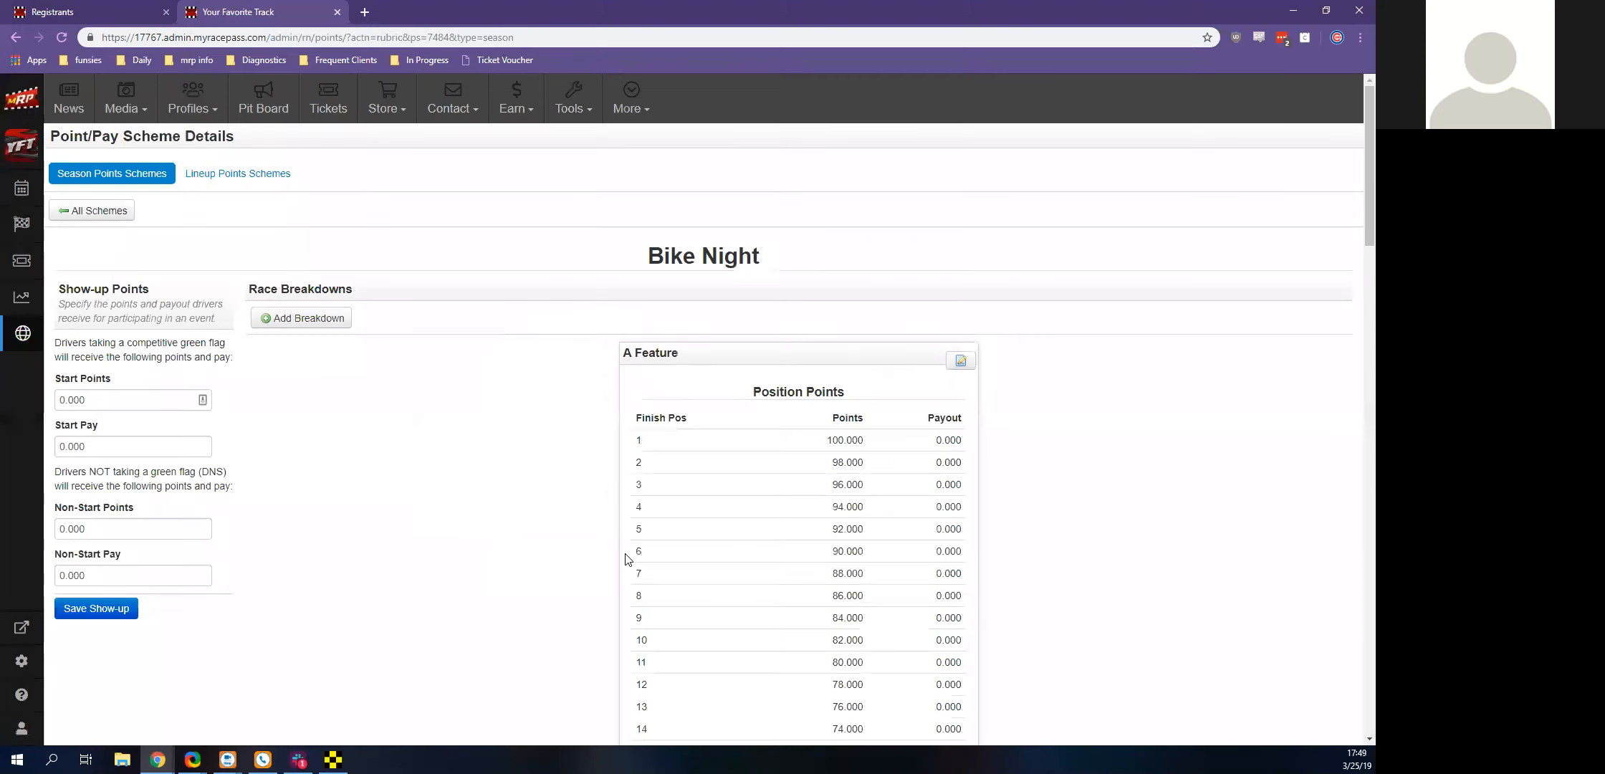
Review the Bike Night scheme down to its Qualifying breakdown, close it, and reopen the season points schemes list from the registrants page
{"action": "scroll", "coordinate": [625, 559], "scroll_direction": "down", "scroll_amount": 15}
{"action": "scroll", "coordinate": [630, 511], "scroll_direction": "down", "scroll_amount": 5}
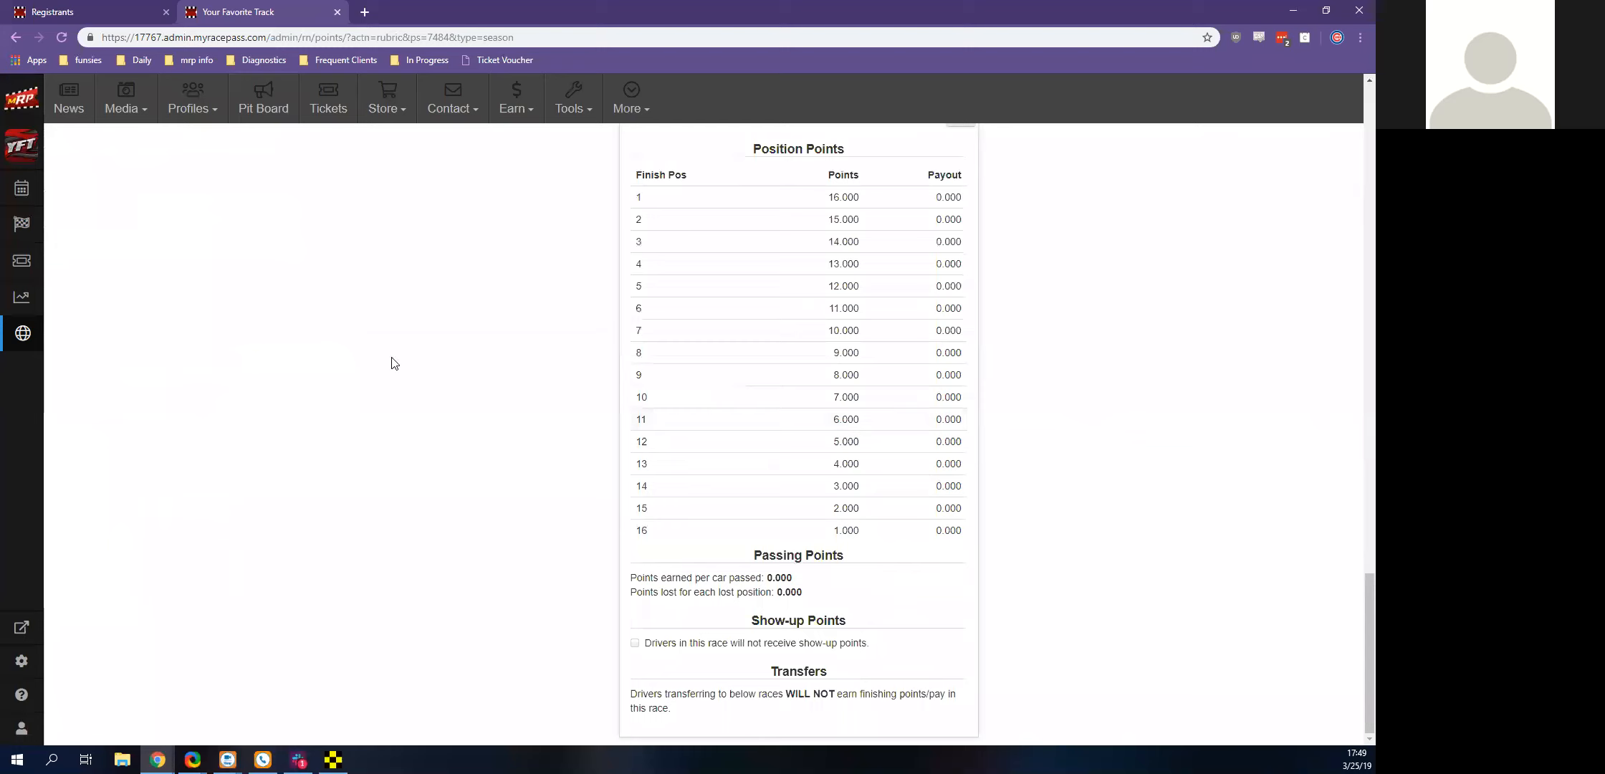
{"action": "left_click", "coordinate": [61, 12]}
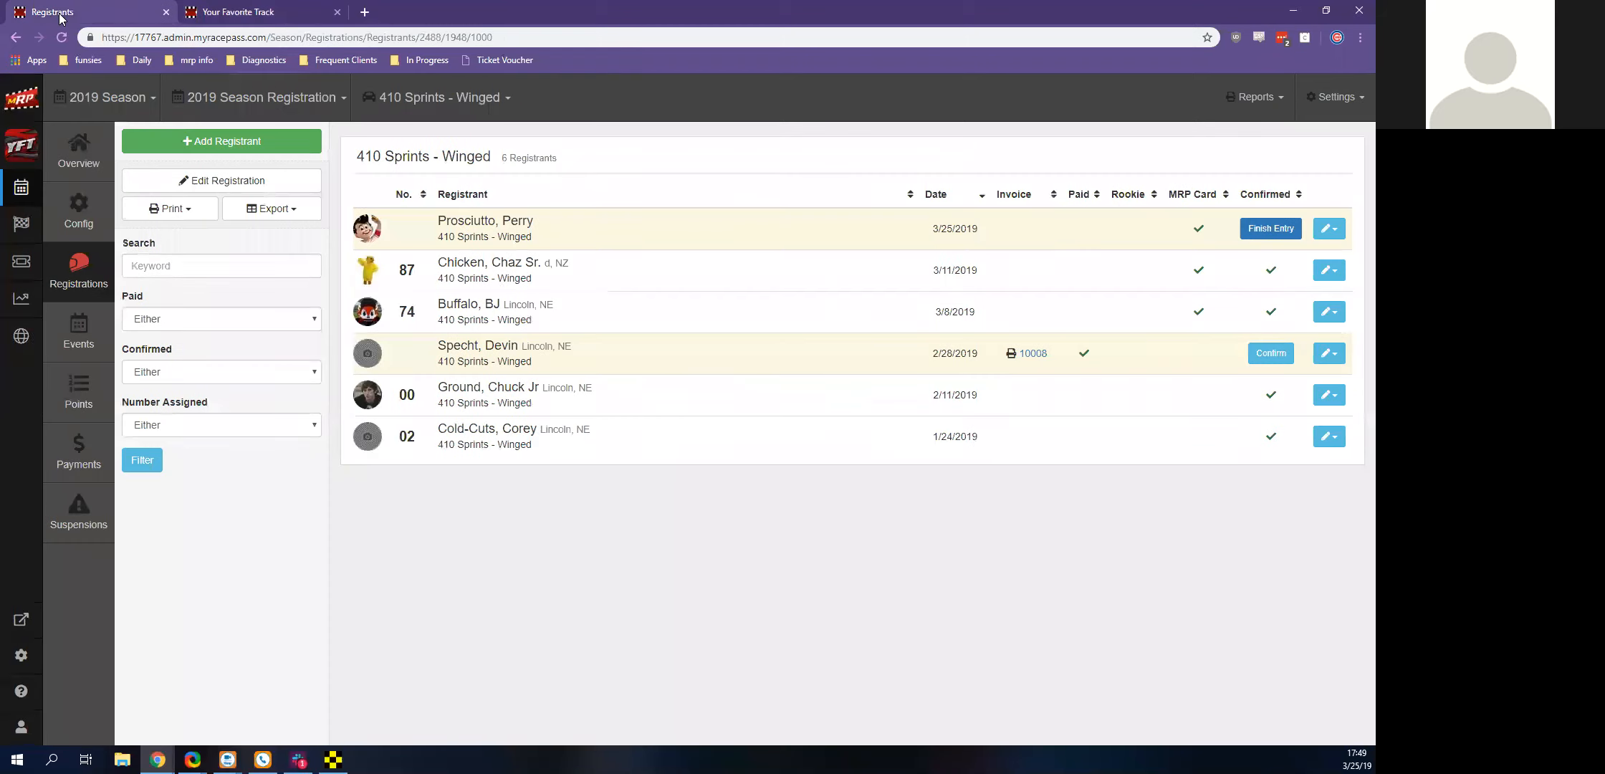
{"action": "left_click", "coordinate": [336, 12]}
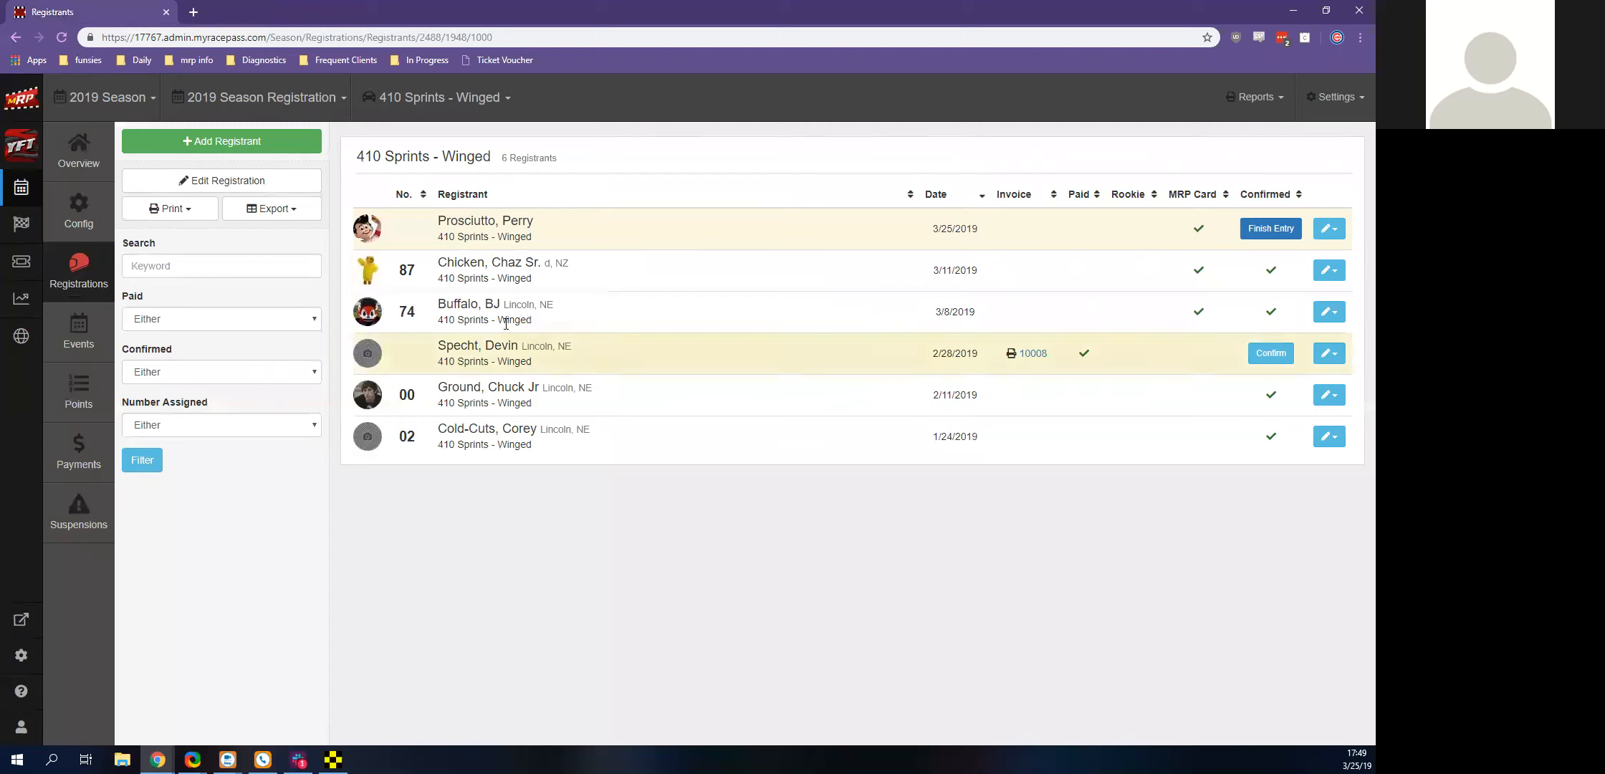
{"action": "left_click", "coordinate": [1313, 114]}
{"action": "left_click", "coordinate": [1298, 152]}
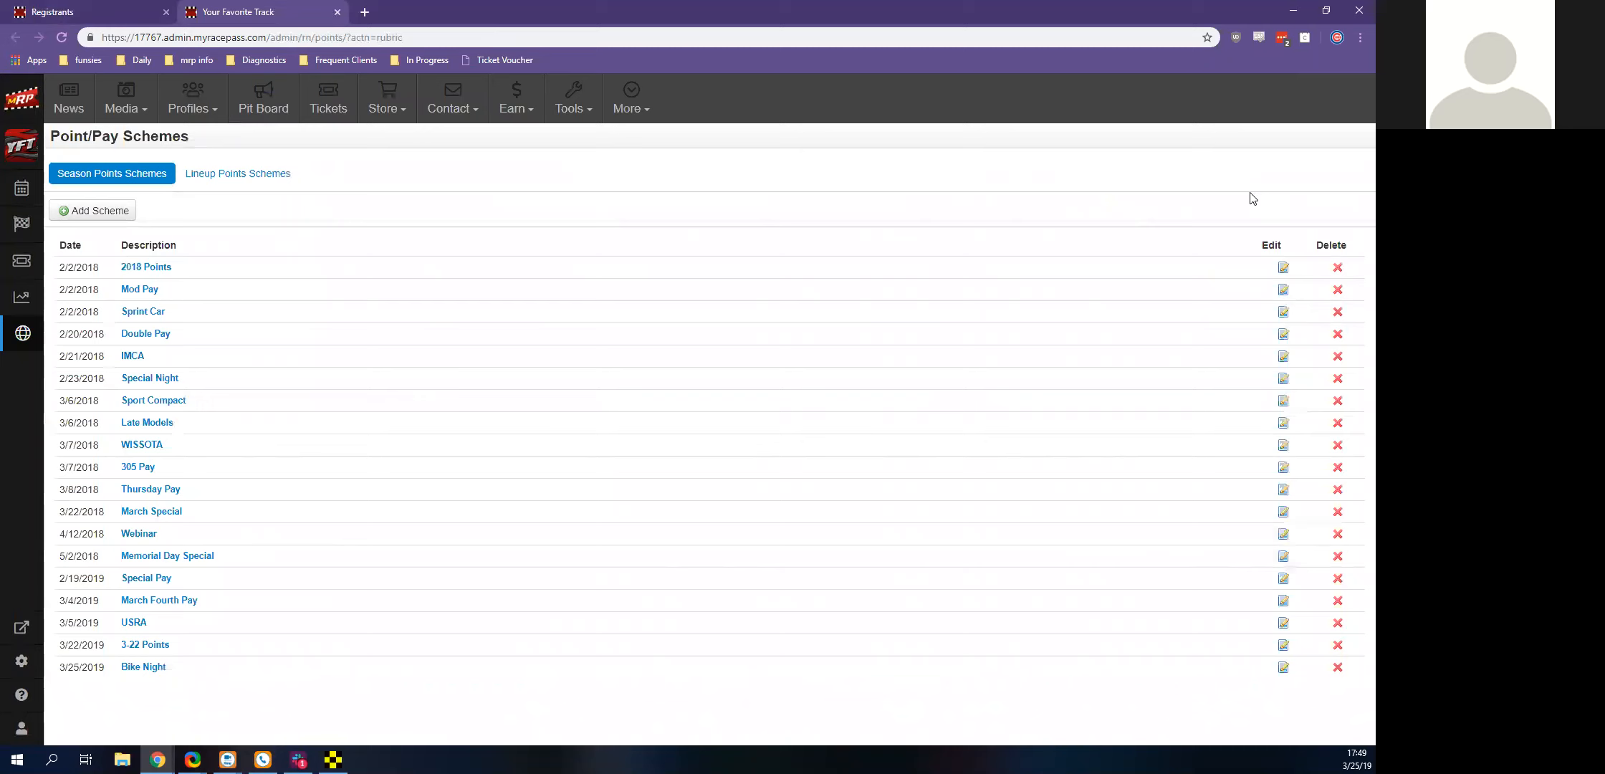
Add a season points scheme named ASCS that is based on the ASCS global points scheme
{"action": "left_click", "coordinate": [105, 221]}
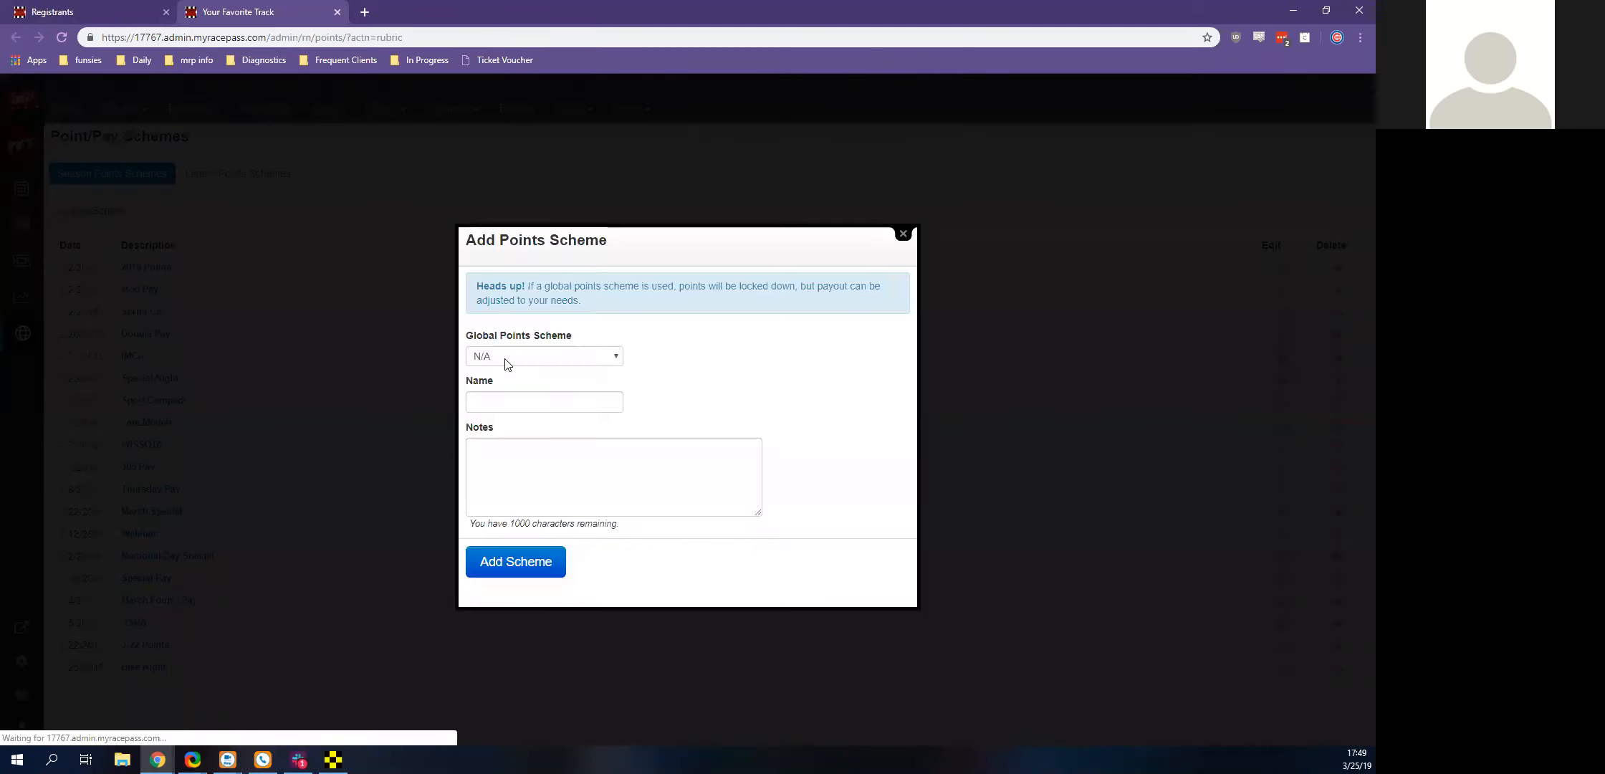
{"action": "left_click", "coordinate": [505, 358]}
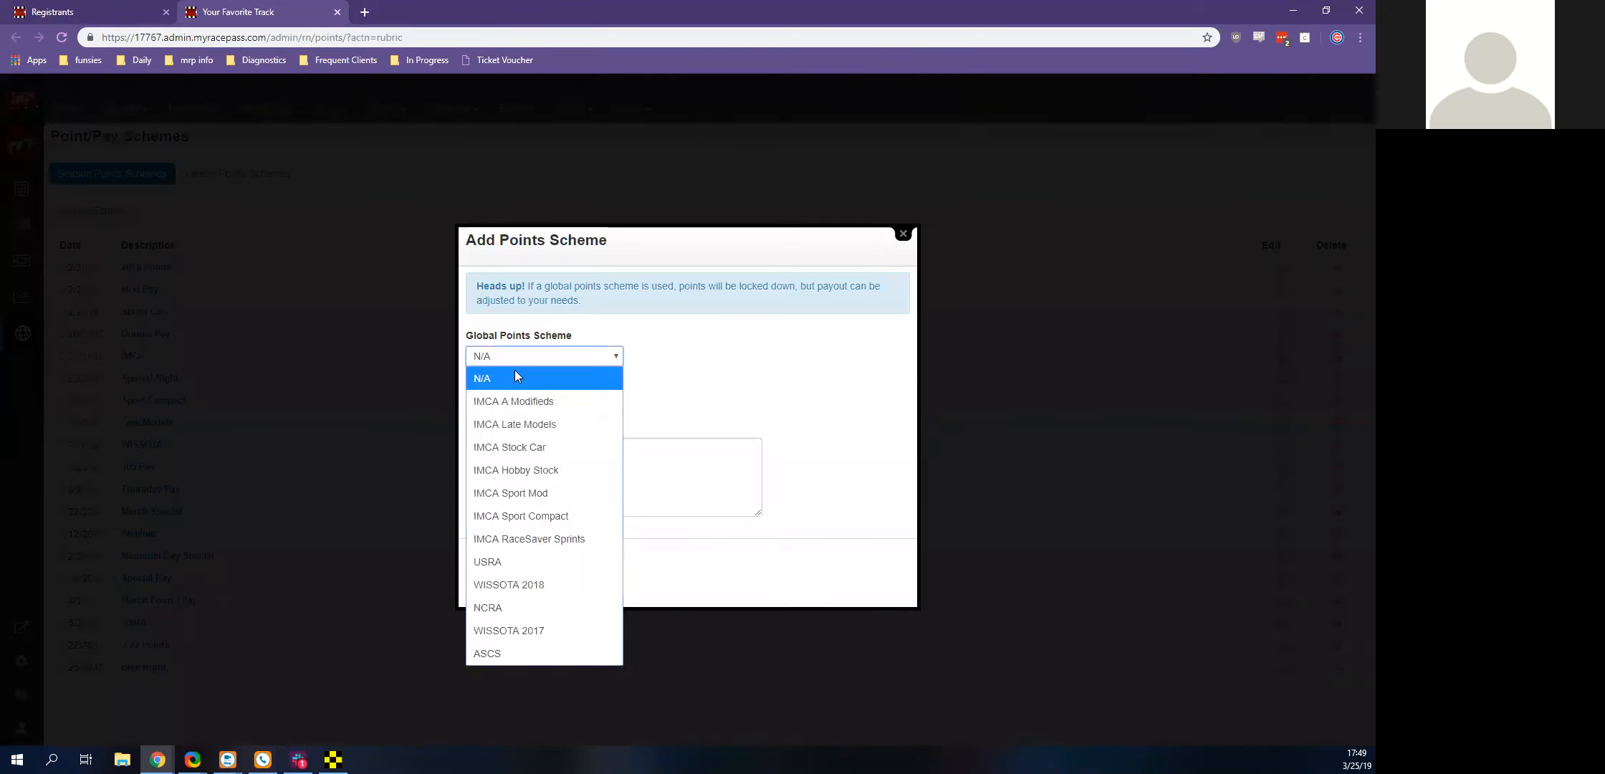
{"action": "left_click", "coordinate": [545, 659]}
{"action": "left_click", "coordinate": [547, 402]}
{"action": "left_click", "coordinate": [496, 458]}
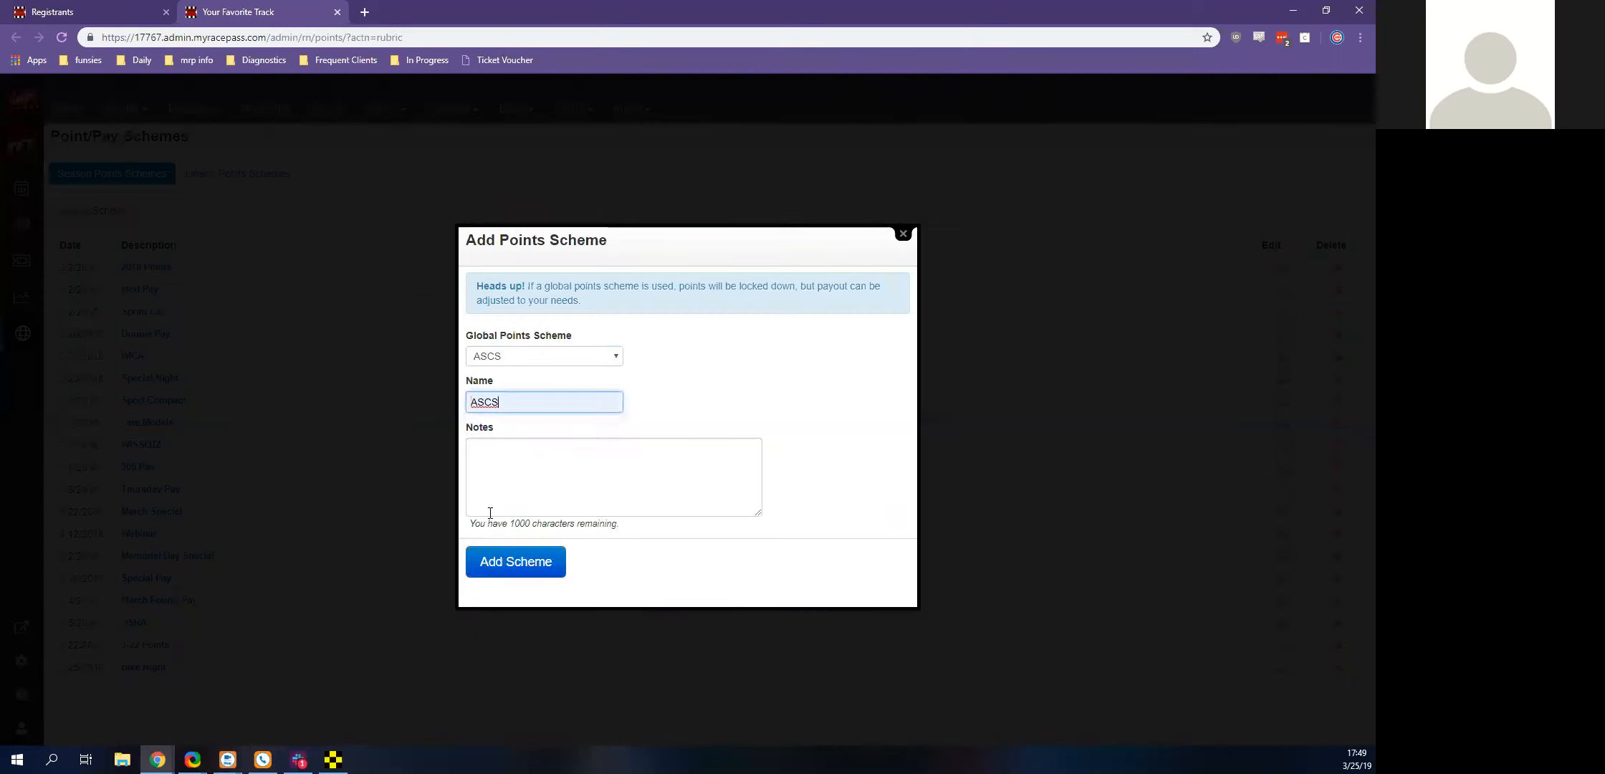
{"action": "left_click", "coordinate": [501, 566]}
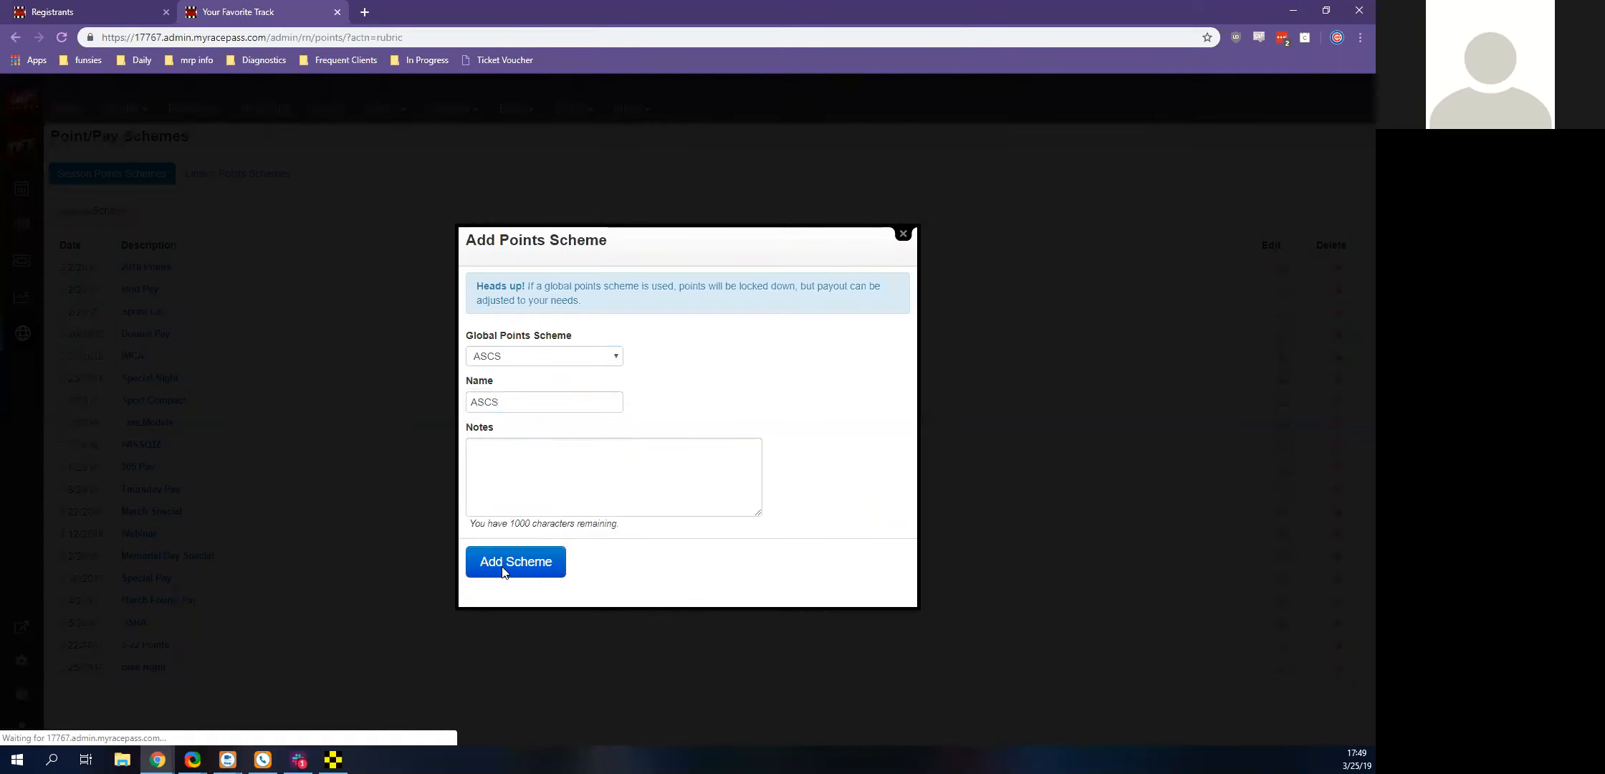
Examine the ASCS scheme's show-up and position points and its A Feature breakdown details, and close the breakdown without changes
{"action": "scroll", "coordinate": [630, 506], "scroll_direction": "down", "scroll_amount": 6}
{"action": "scroll", "coordinate": [630, 506], "scroll_direction": "down", "scroll_amount": 2}
{"action": "scroll", "coordinate": [631, 505], "scroll_direction": "up", "scroll_amount": 6}
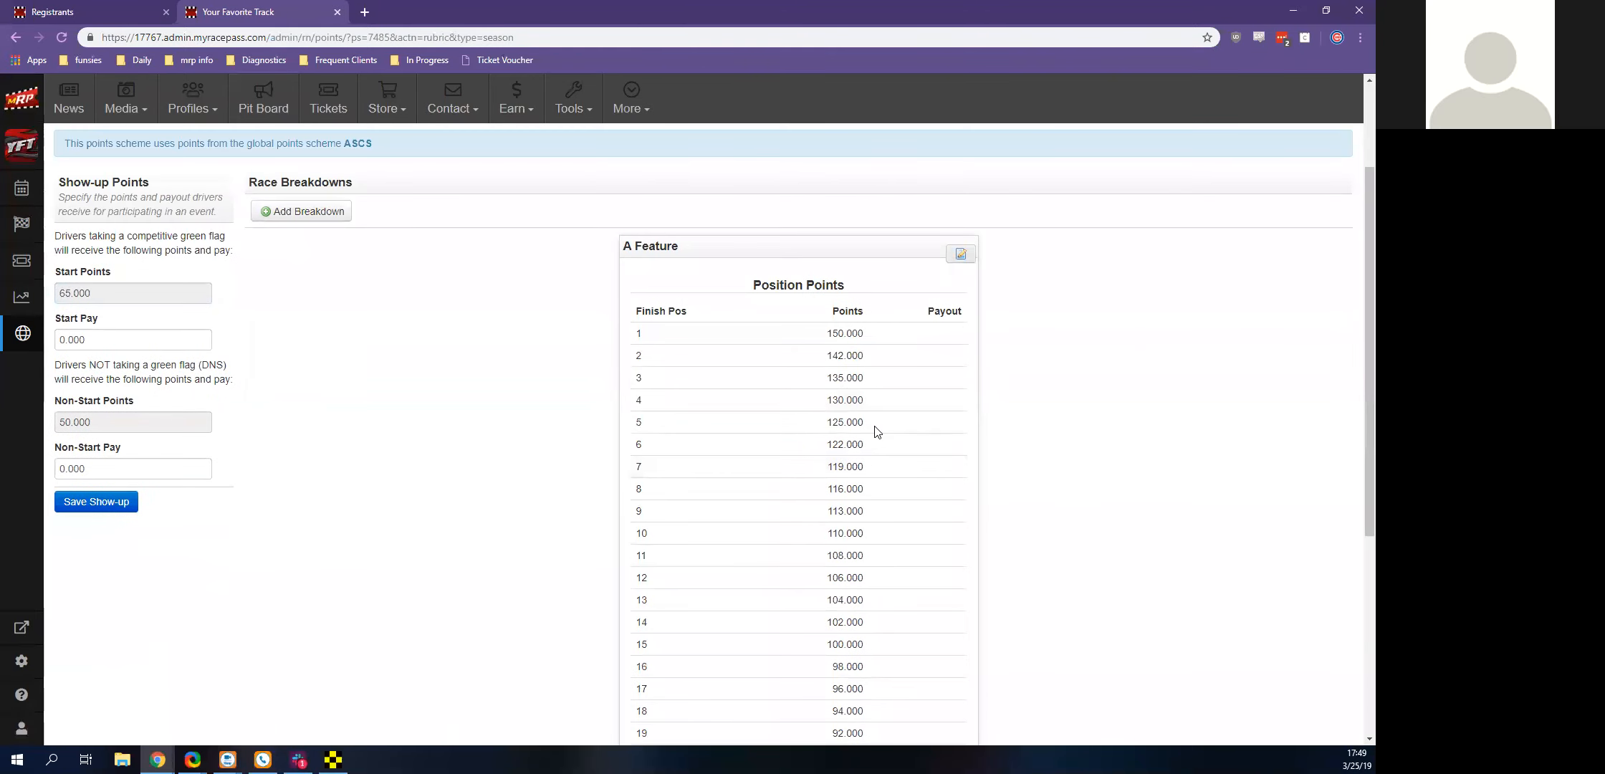
{"action": "left_click", "coordinate": [875, 430]}
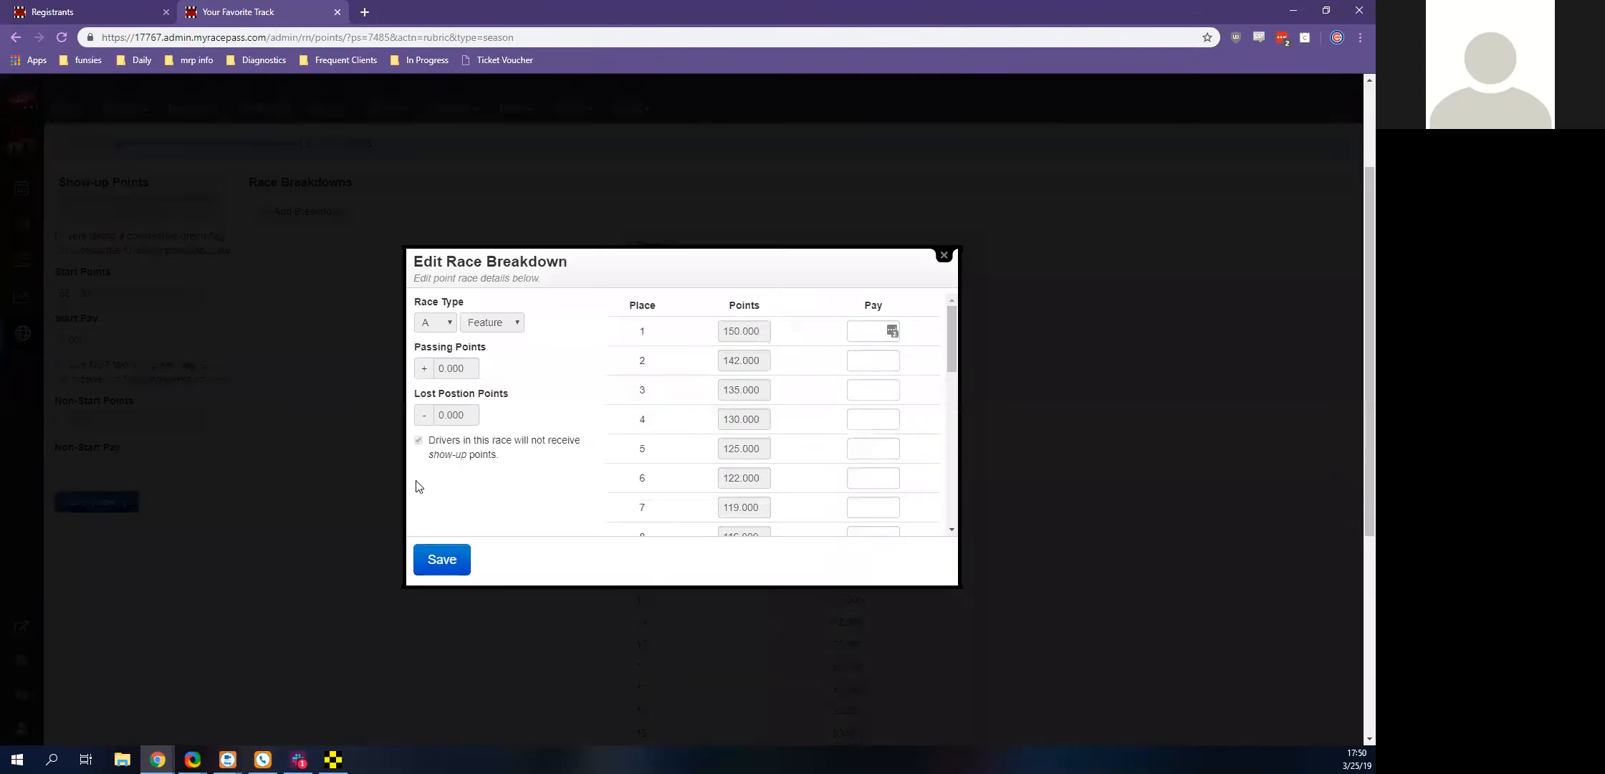
{"action": "key", "text": "Escape"}
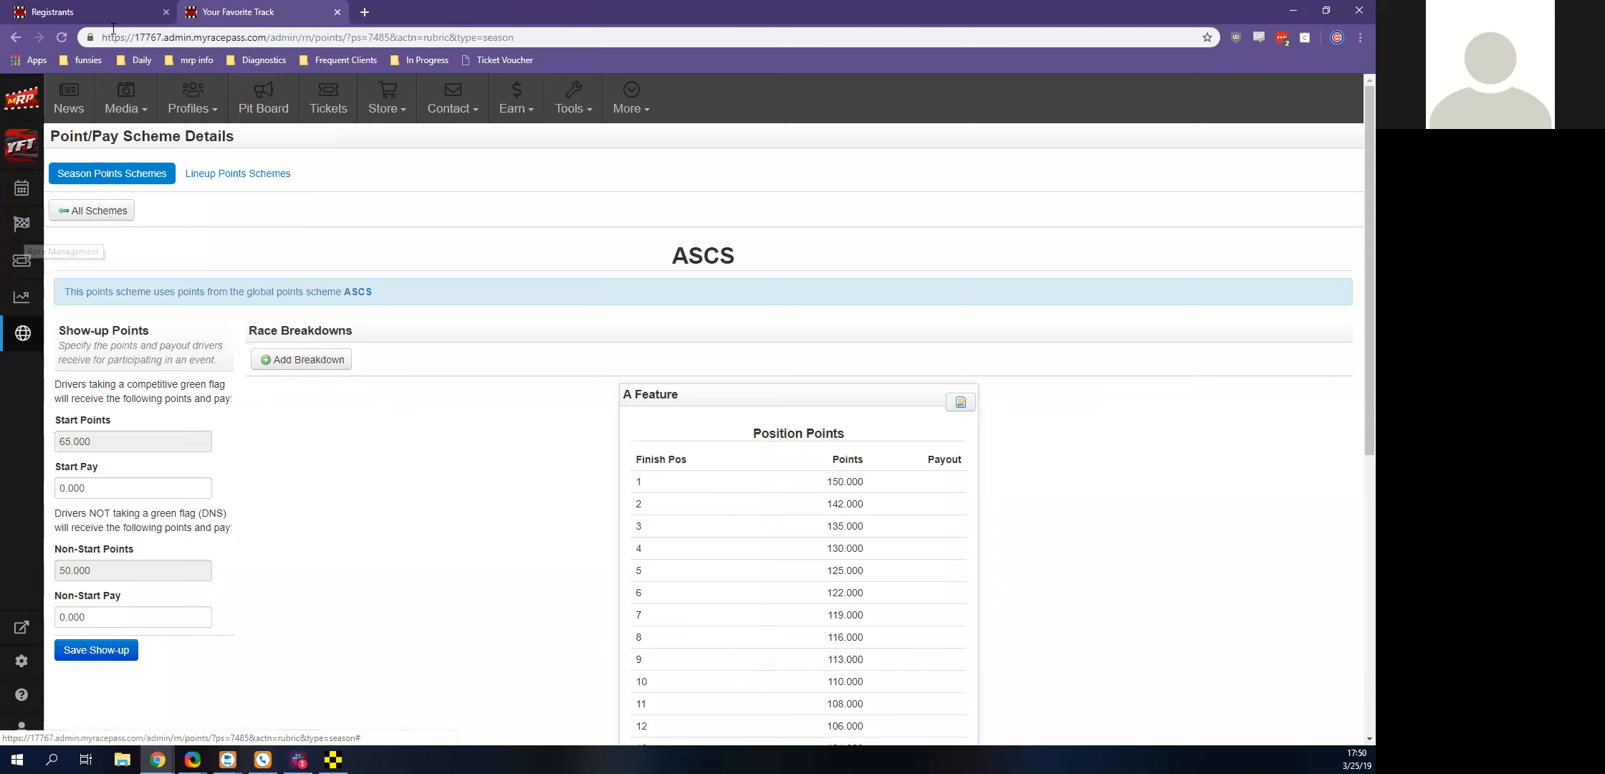
Leave the scheme page for the 03/25 event's Race Management setup, and briefly view the Race Manager timing software's setup window
{"action": "left_click", "coordinate": [337, 12]}
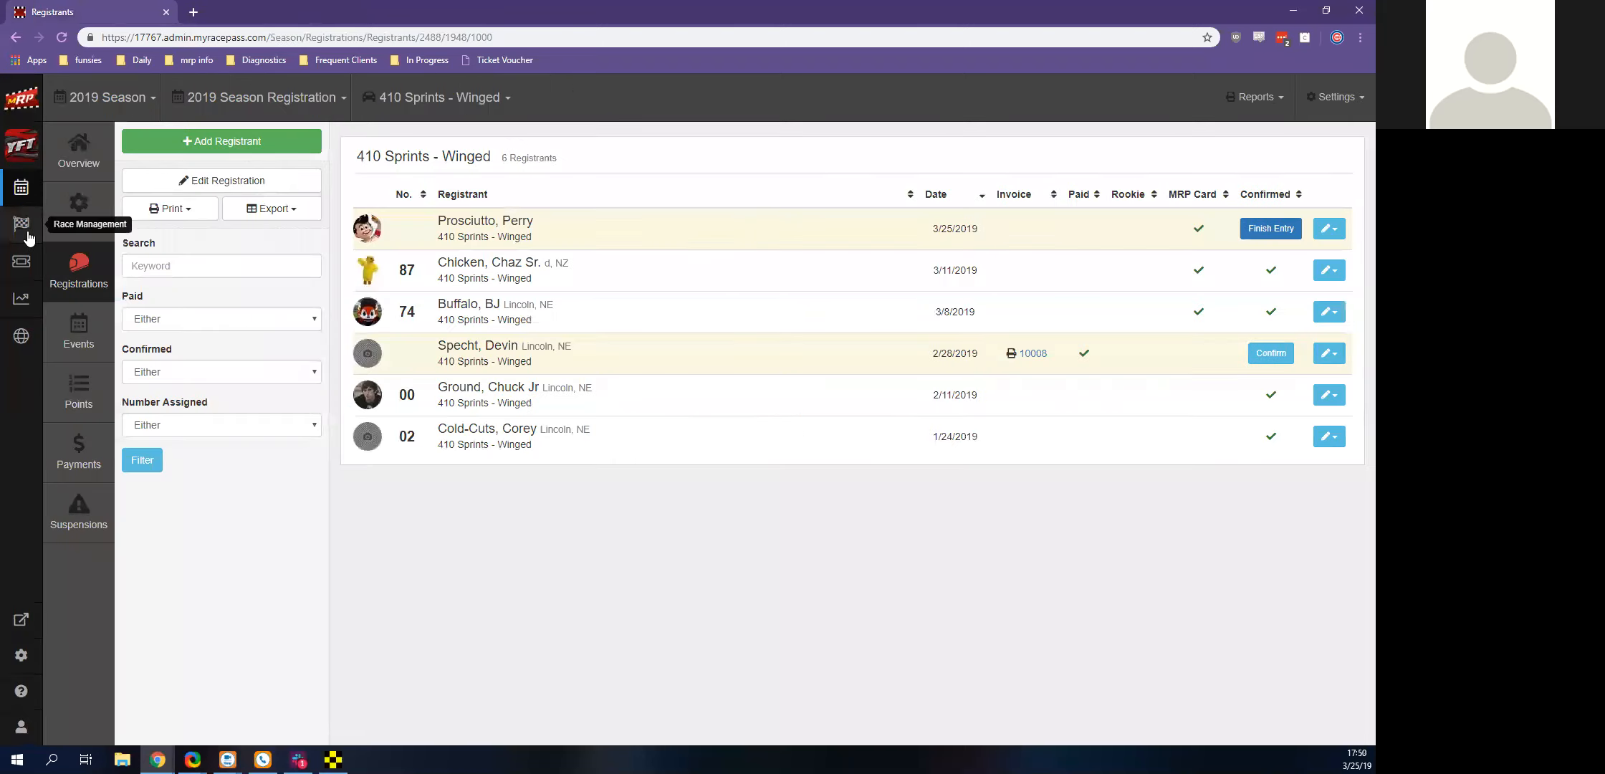
{"action": "left_click", "coordinate": [29, 235]}
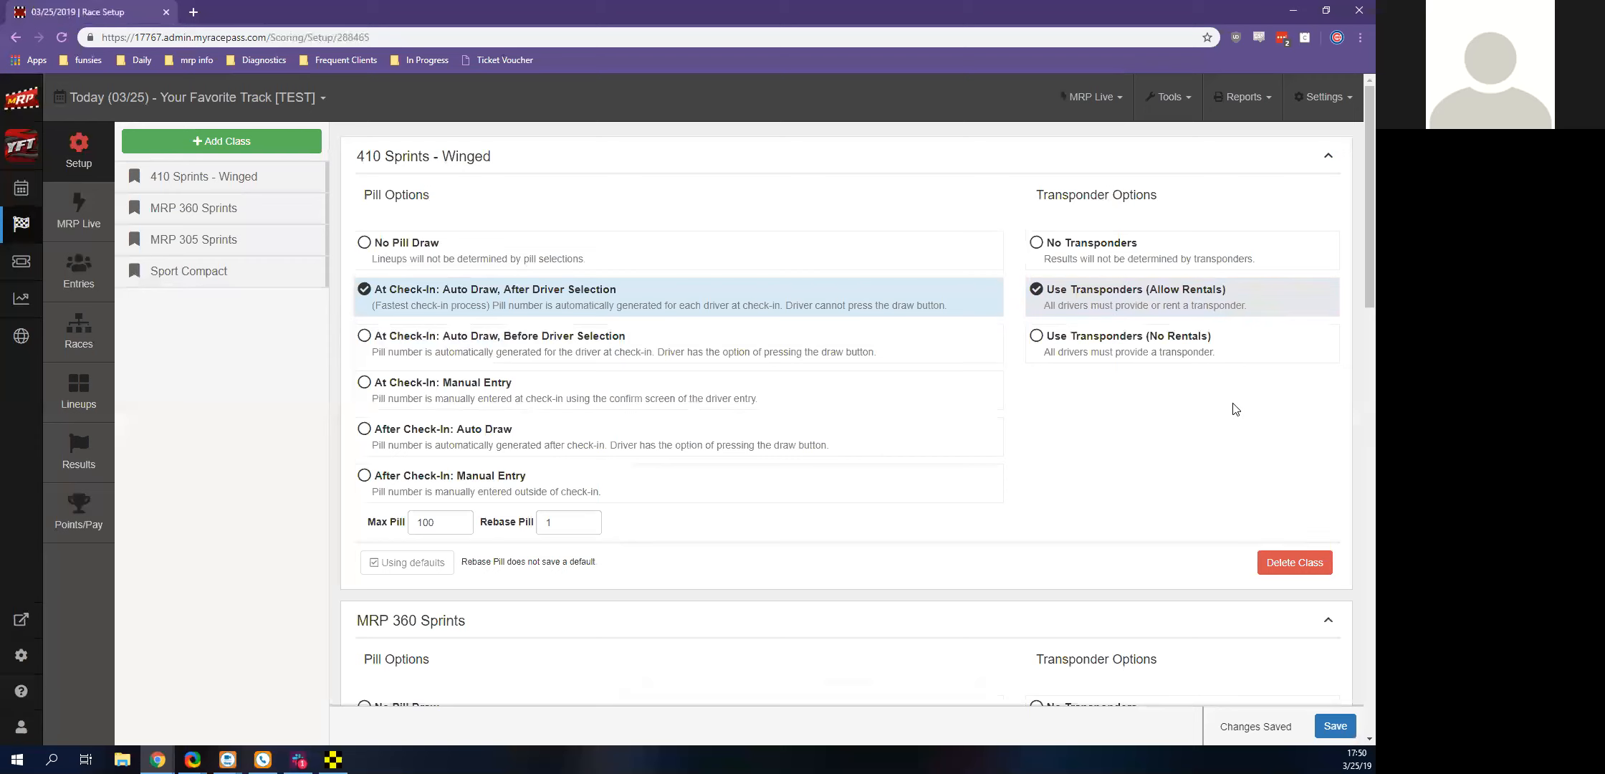
{"action": "left_click", "coordinate": [333, 760]}
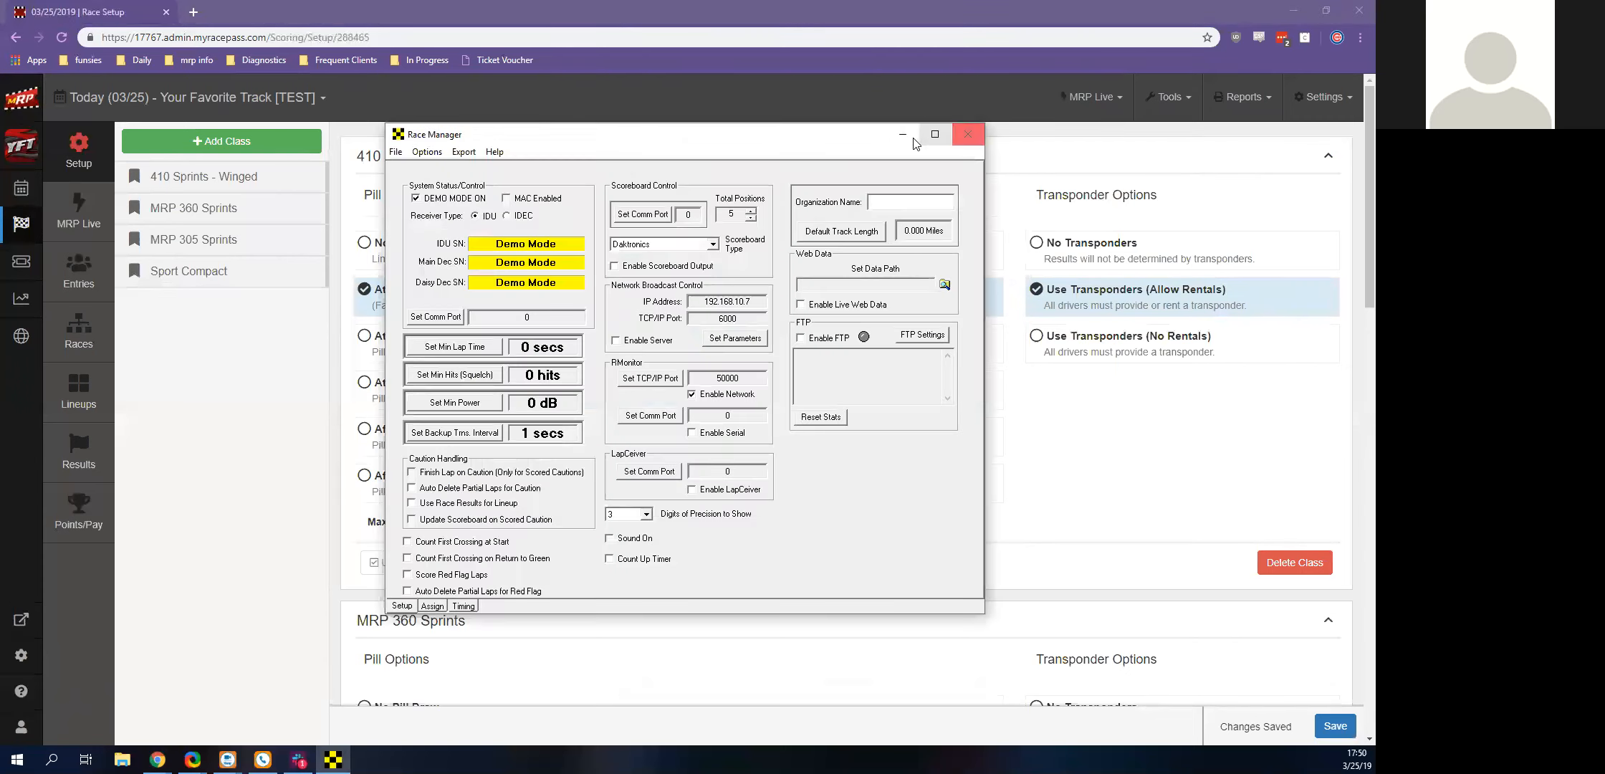
{"action": "left_click", "coordinate": [903, 134]}
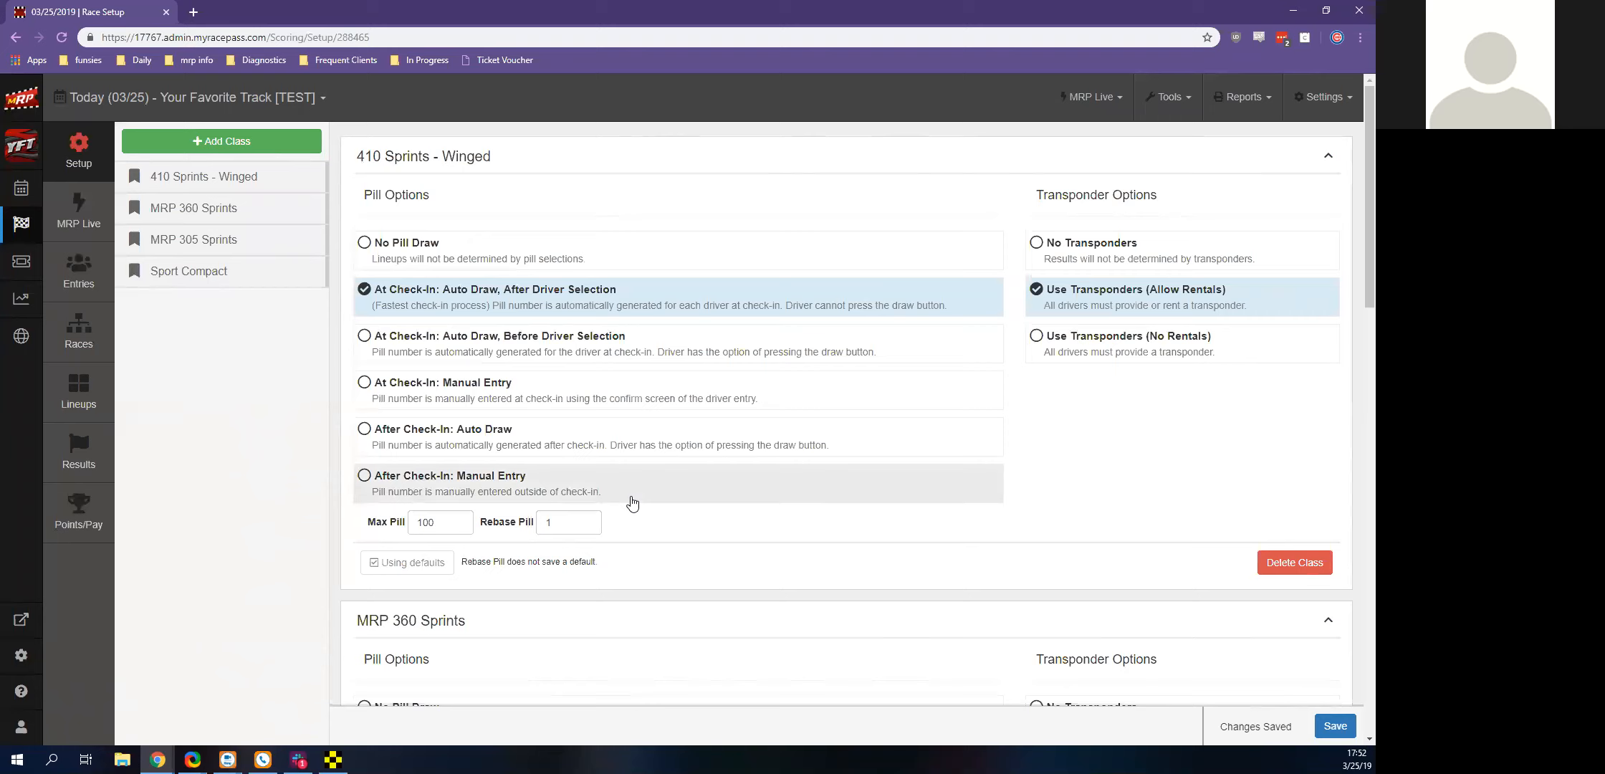
Set the Sport Compact class to No Pill Draw and No Transponders, and save these options as its defaults
{"action": "scroll", "coordinate": [633, 503], "scroll_direction": "down", "scroll_amount": 10}
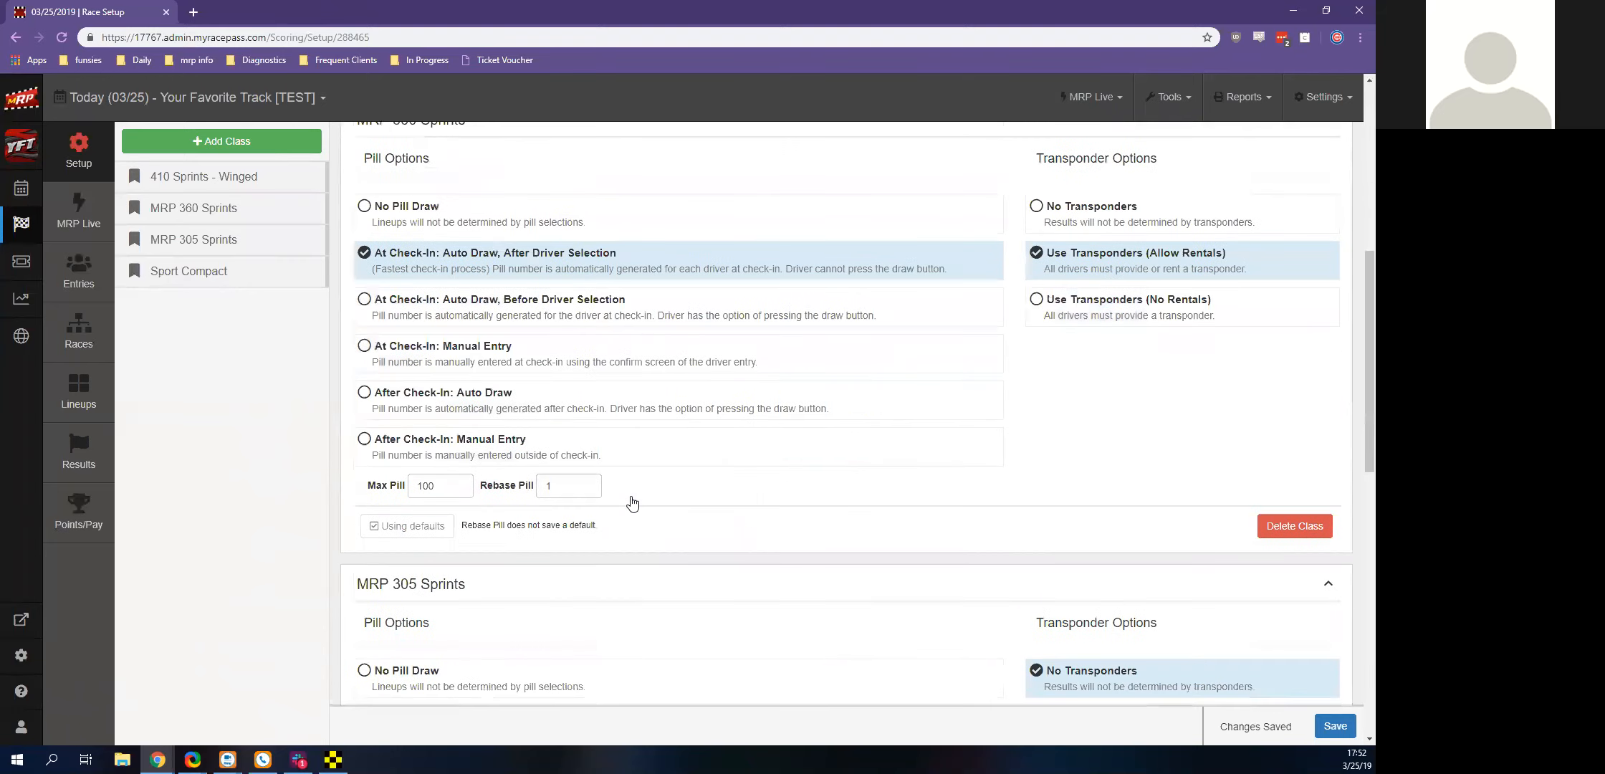
{"action": "scroll", "coordinate": [632, 504], "scroll_direction": "down", "scroll_amount": 7}
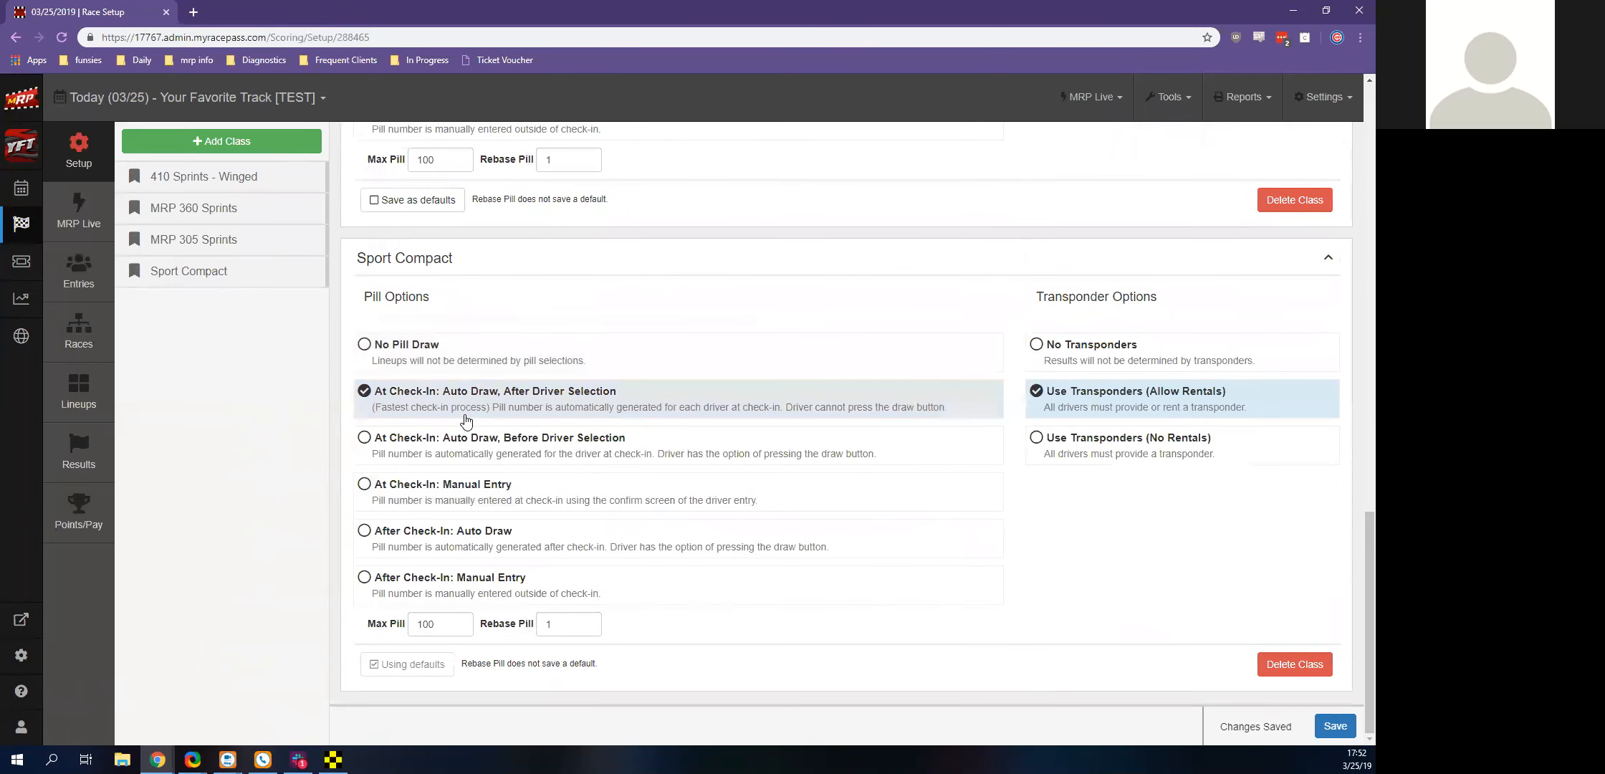
{"action": "left_click", "coordinate": [389, 344]}
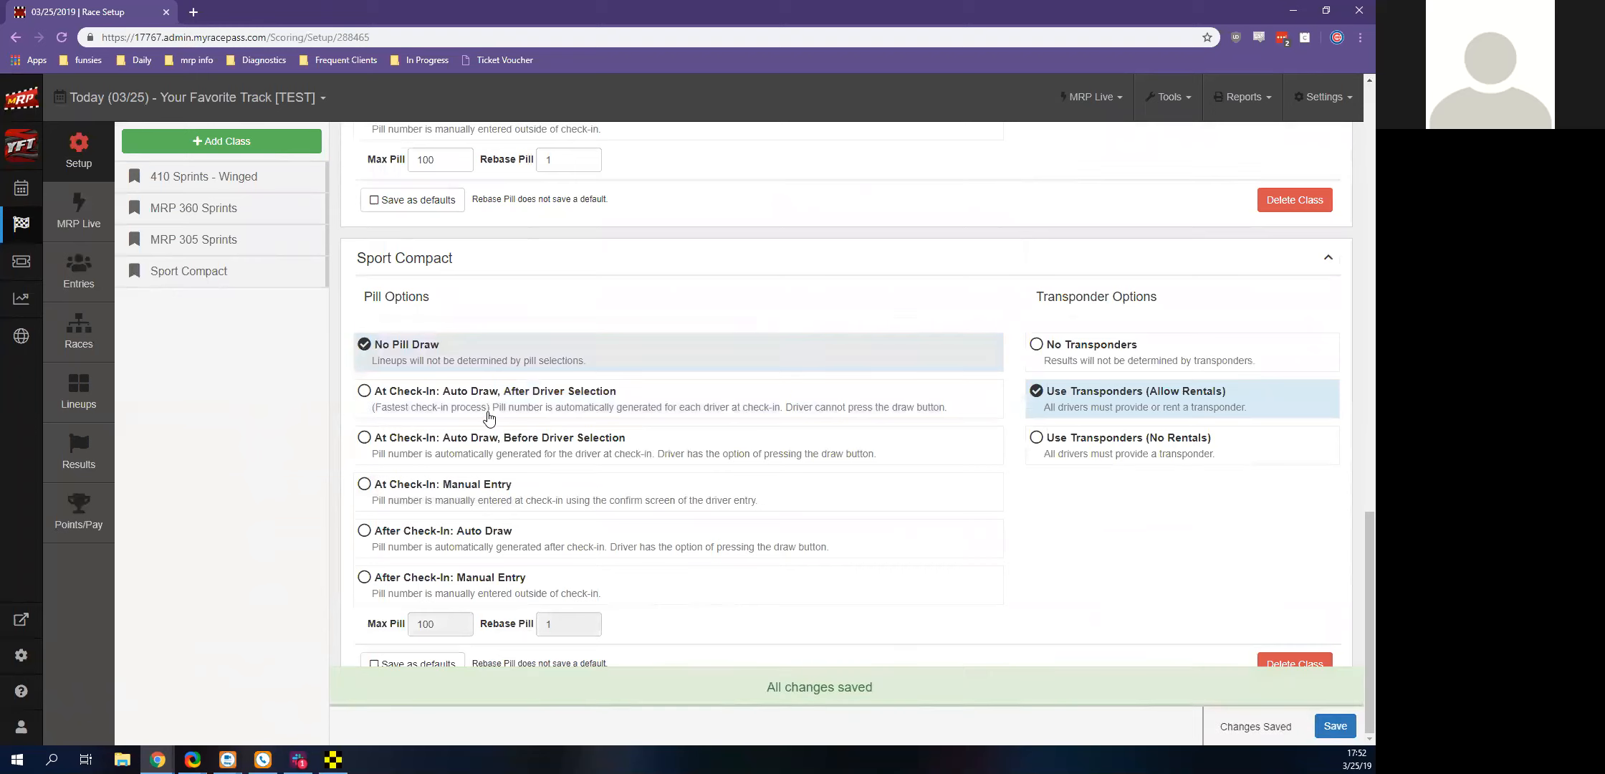
{"action": "left_click", "coordinate": [1075, 346]}
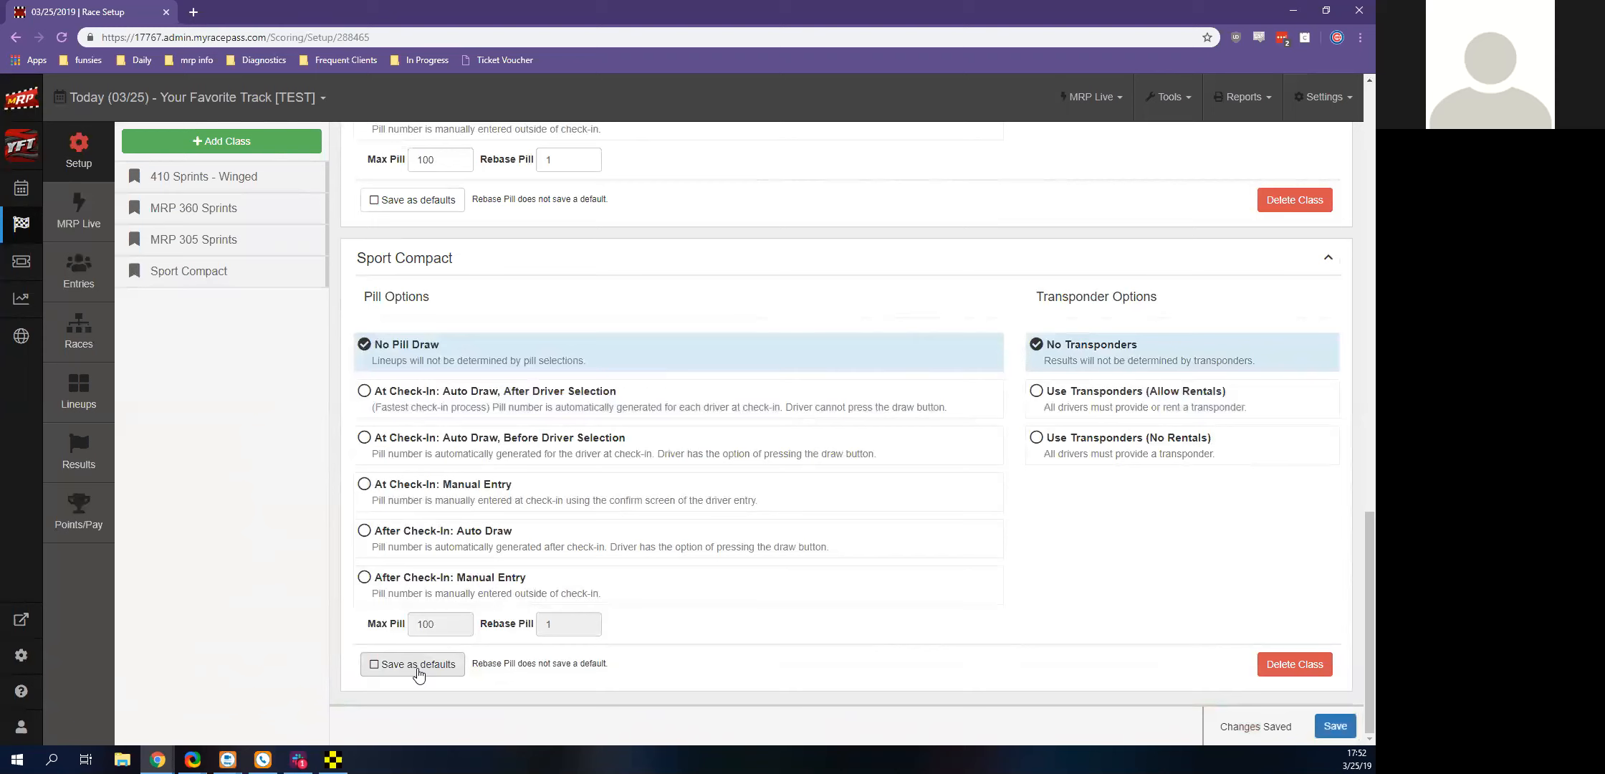
{"action": "left_click", "coordinate": [422, 669]}
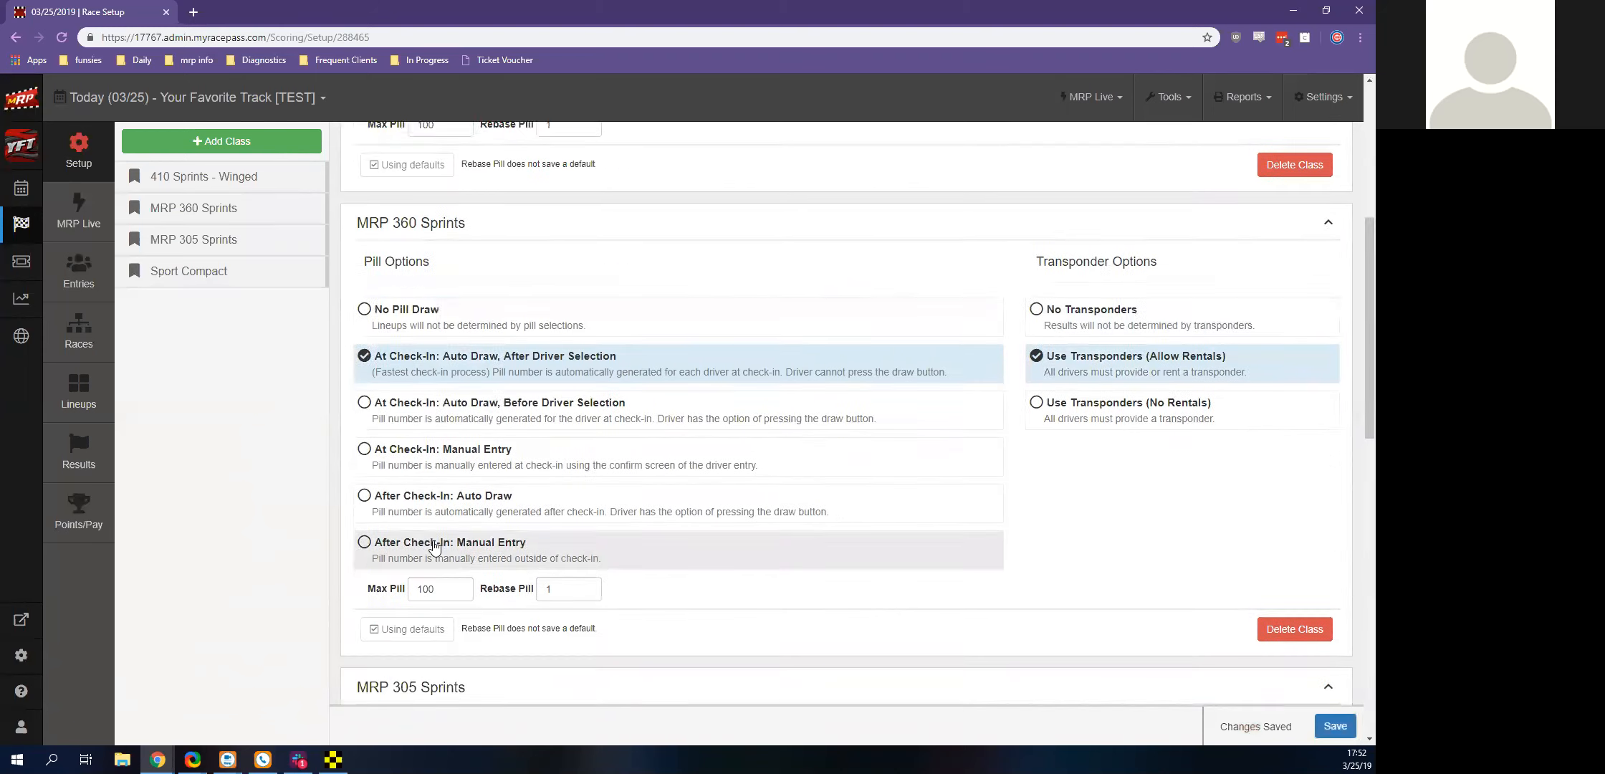
Launch the MRP Live application from the event's MRP Live page and disconnect it to show its connection settings
{"action": "left_click", "coordinate": [95, 229]}
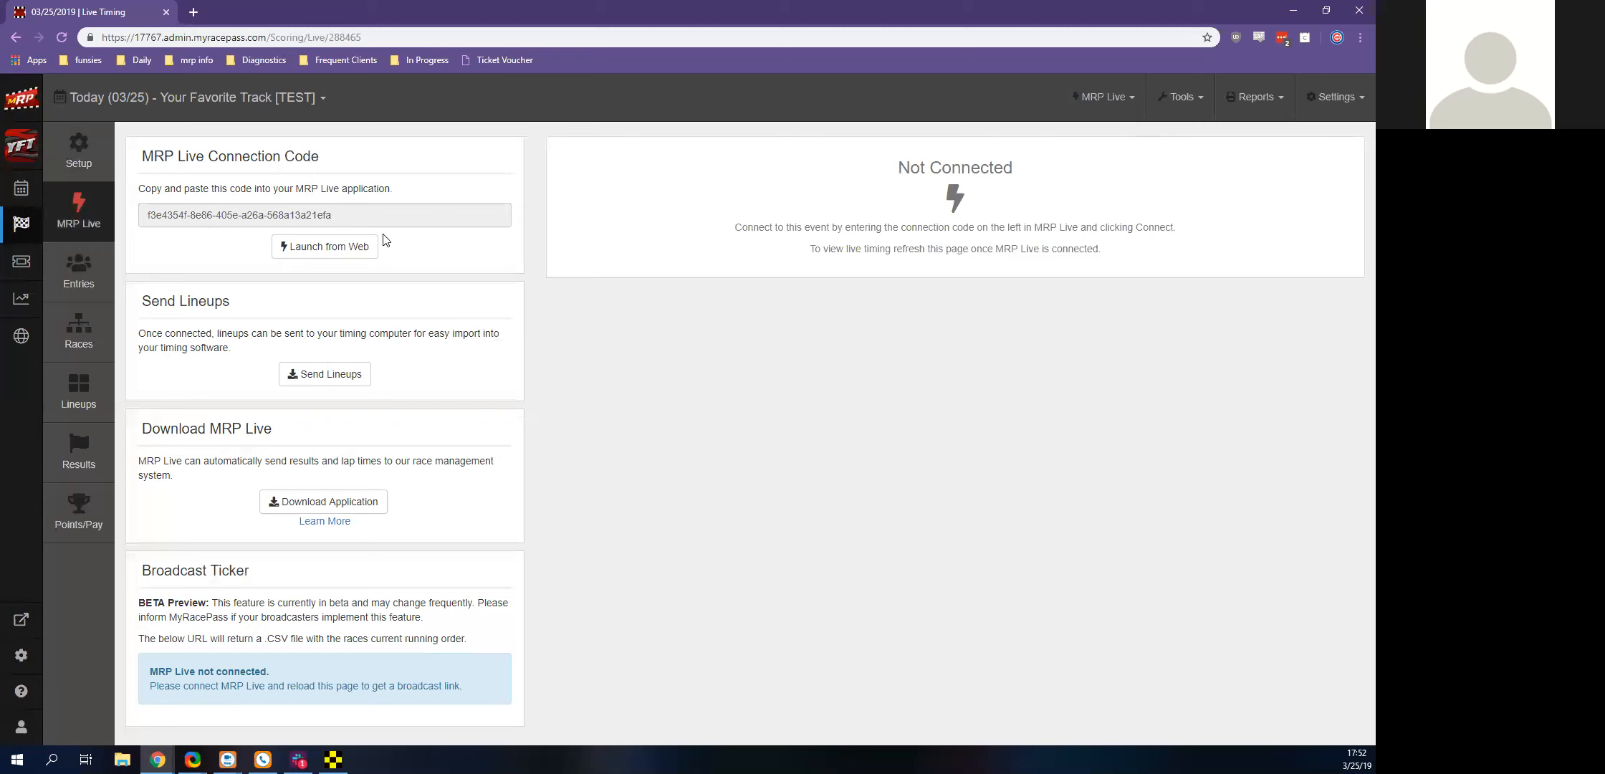
{"action": "left_click", "coordinate": [364, 248]}
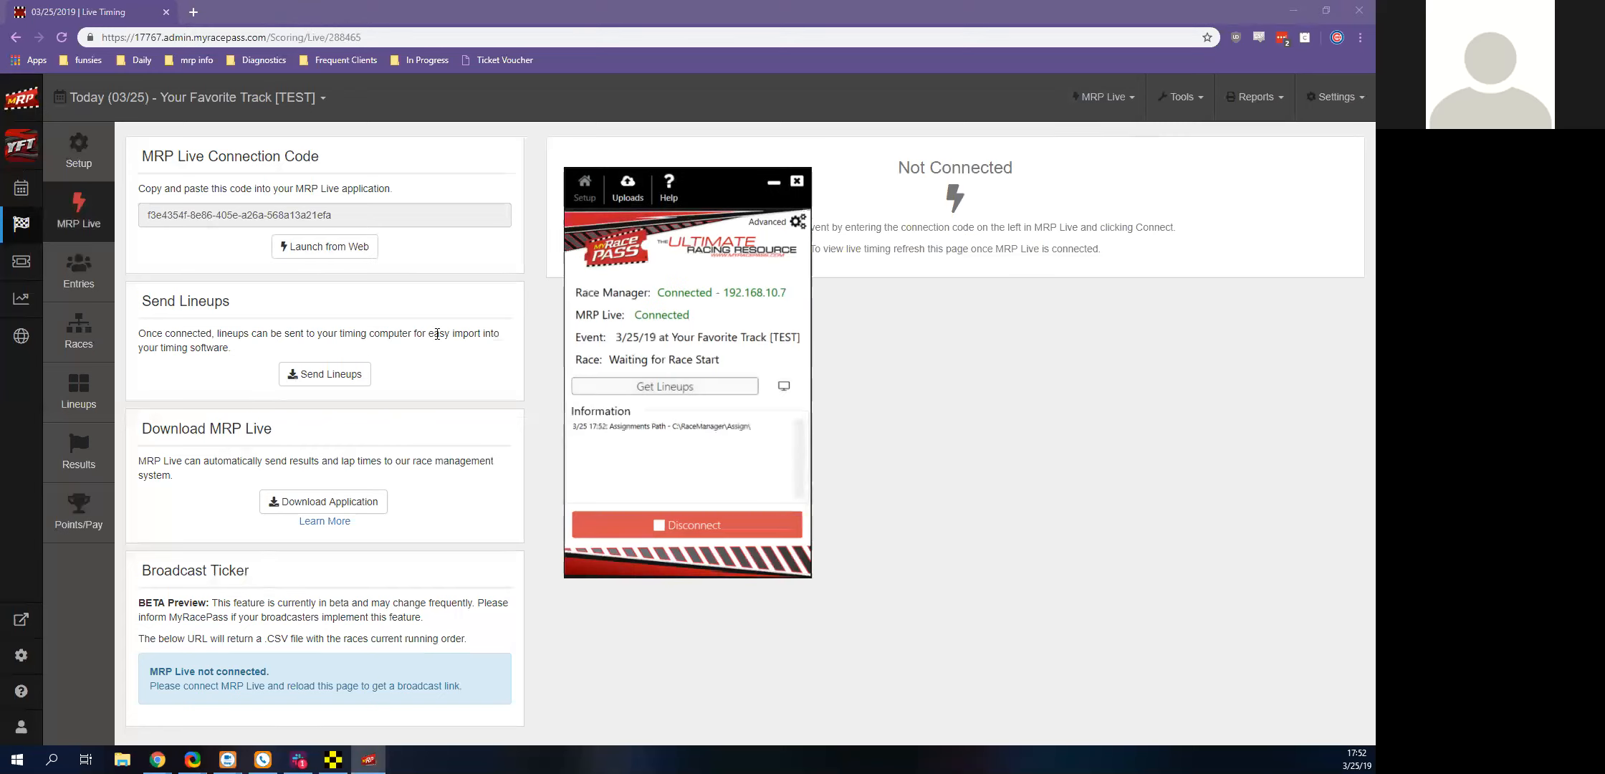
{"action": "left_click", "coordinate": [660, 528]}
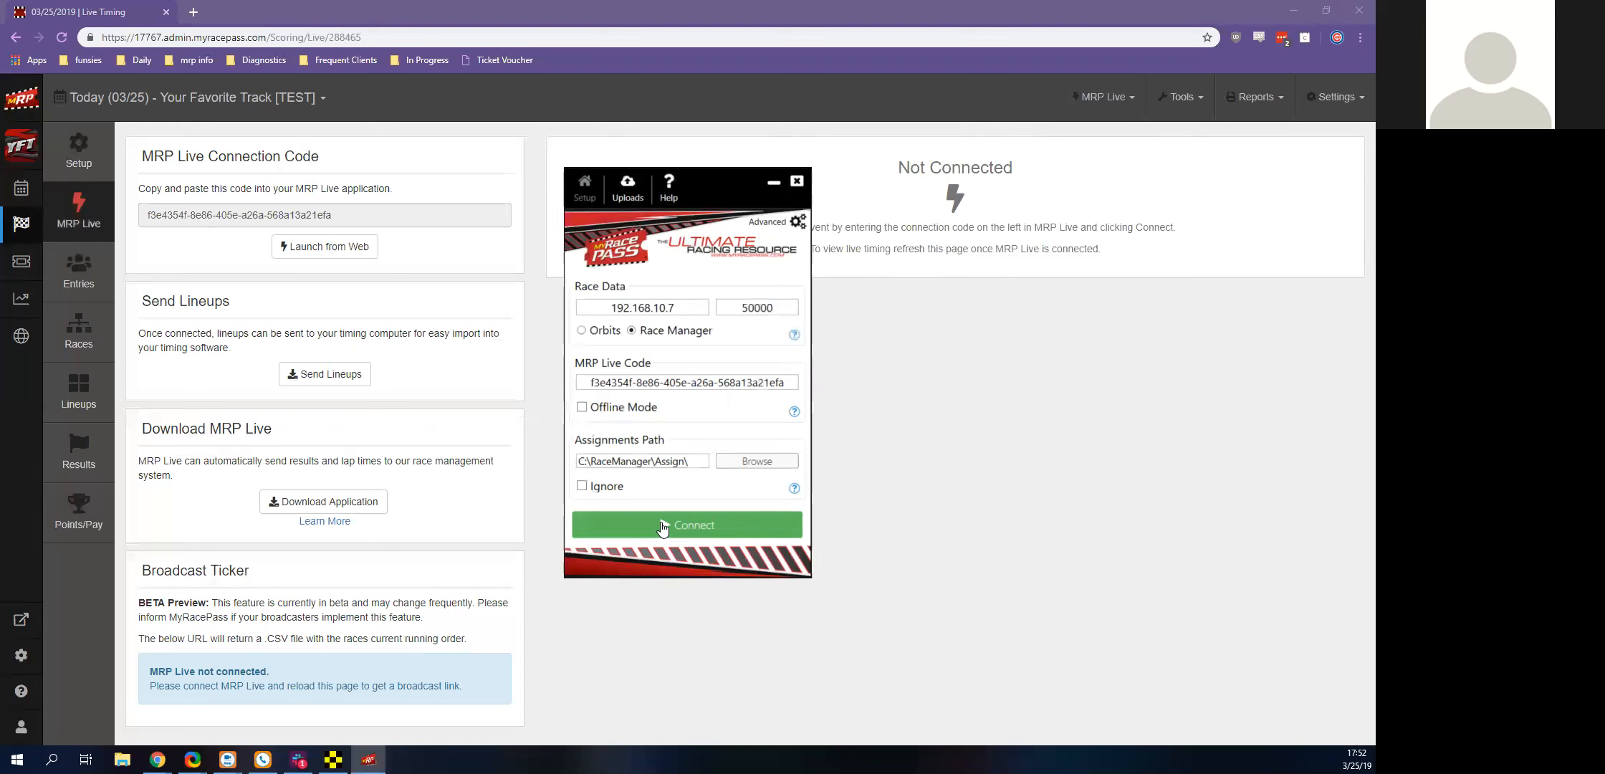
Bring up Race Manager's setup window and arrange the MRP Live window over it to compare their network settings
{"action": "left_click_drag", "start_coordinate": [718, 272], "coordinate": [434, 288]}
{"action": "left_click", "coordinate": [333, 760]}
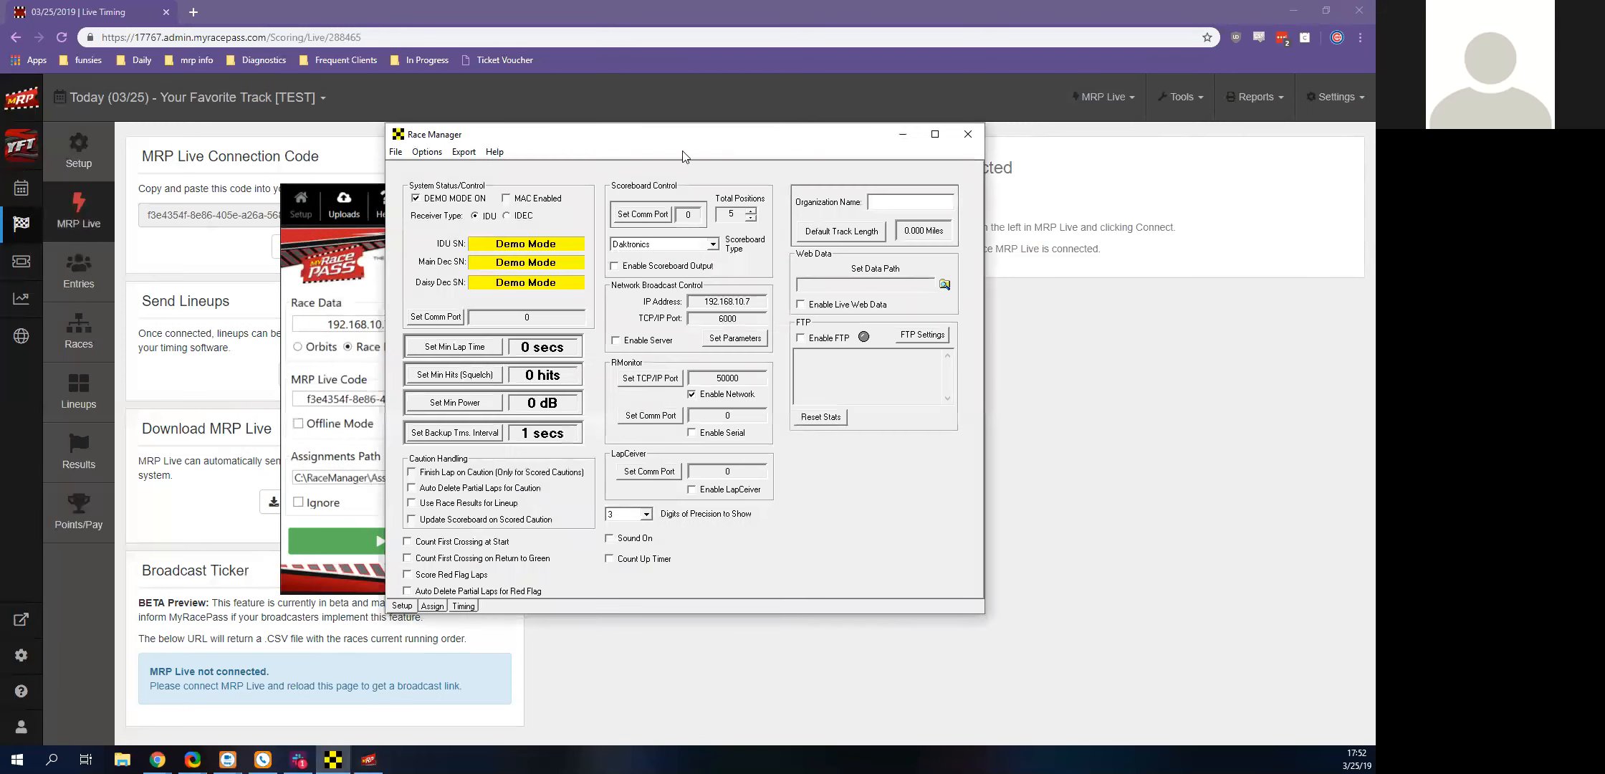
{"action": "left_click_drag", "start_coordinate": [680, 140], "coordinate": [765, 177]}
{"action": "left_click", "coordinate": [440, 206]}
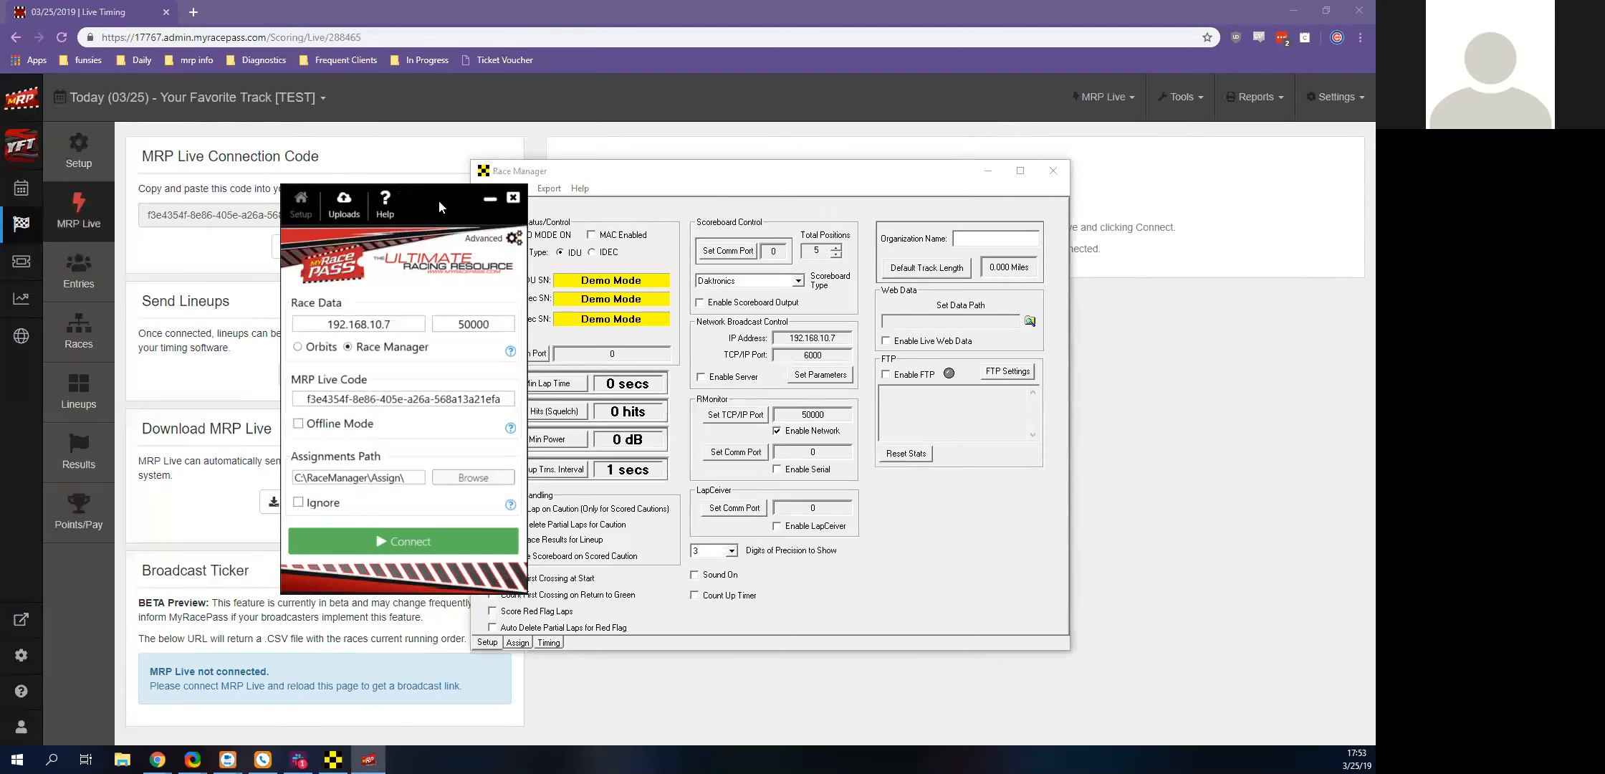
{"action": "left_click_drag", "start_coordinate": [439, 202], "coordinate": [601, 213]}
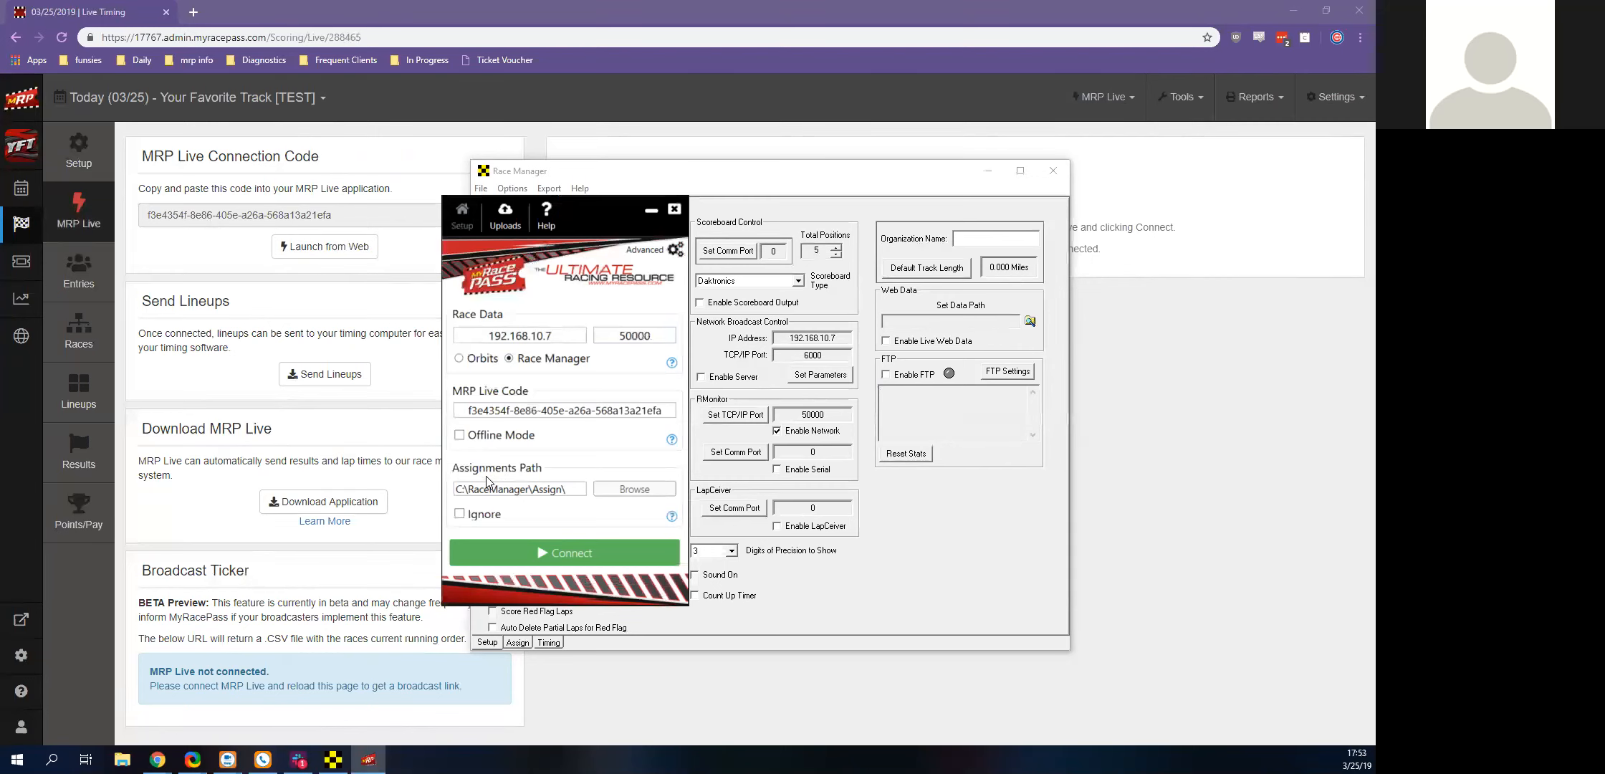
{"action": "left_click_drag", "start_coordinate": [600, 212], "coordinate": [630, 136]}
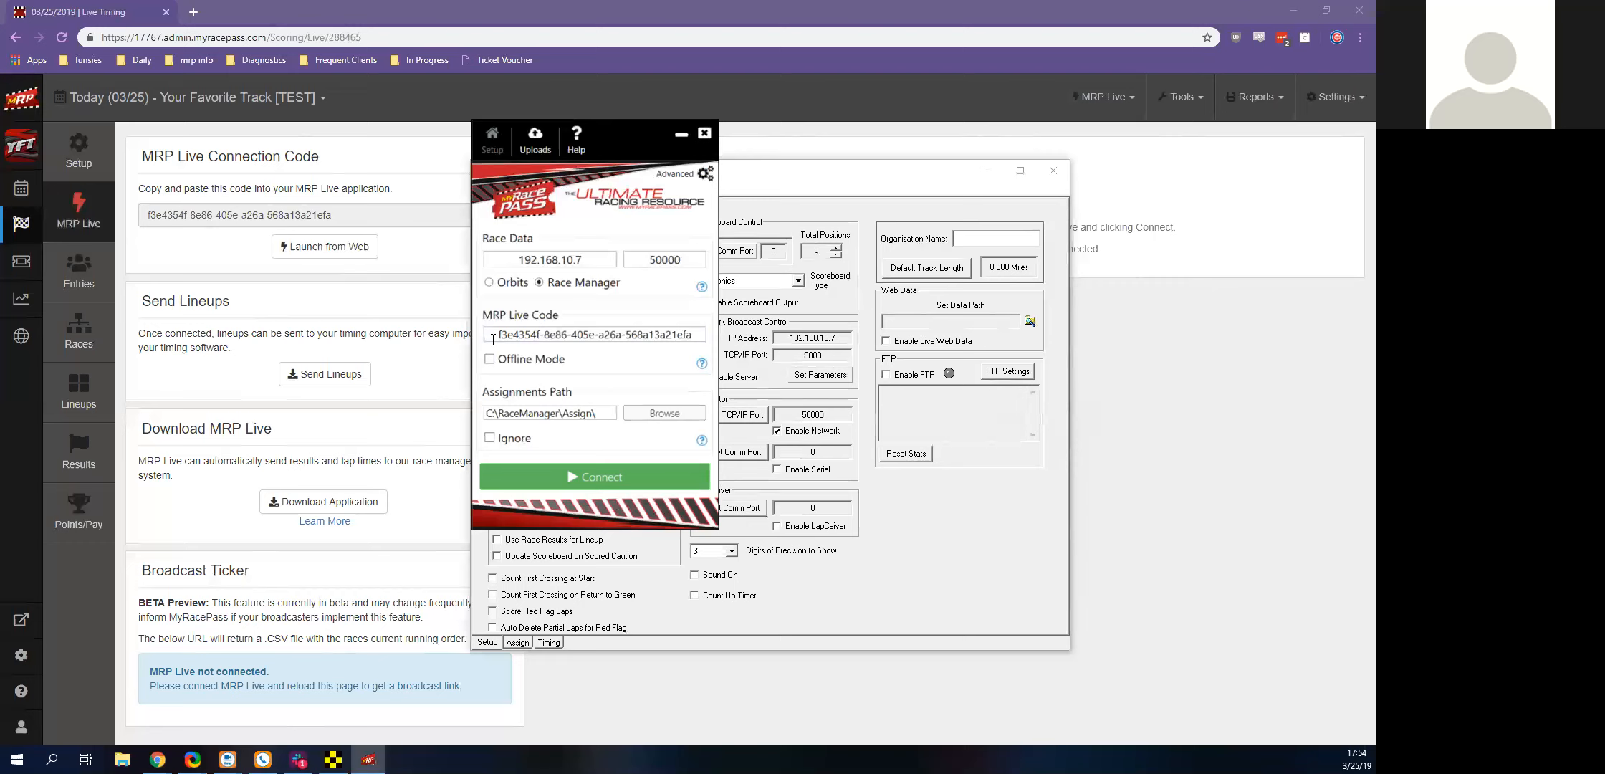
Change MRP Live's race data IP address to 192.168.15.8 and try to connect to Race Manager
{"action": "left_click_drag", "start_coordinate": [584, 260], "coordinate": [567, 260]}
{"action": "type", "text": "5.8"}
{"action": "key", "text": "Return"}
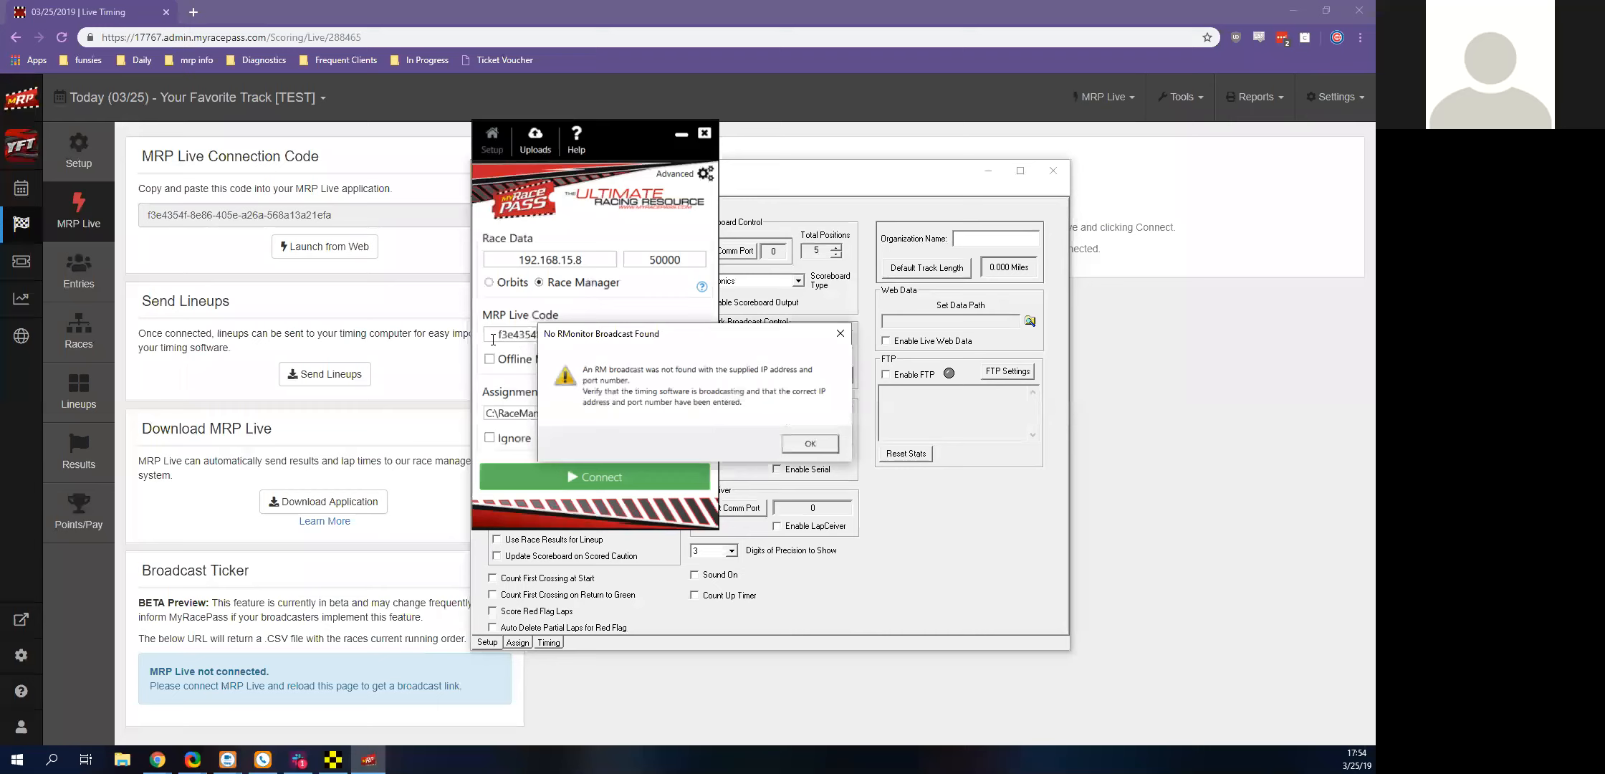
Dismiss the broadcast warning, change MRP Live's race data IP address to 192.168.10.7, and connect to Race Manager
{"action": "key", "text": "Return"}
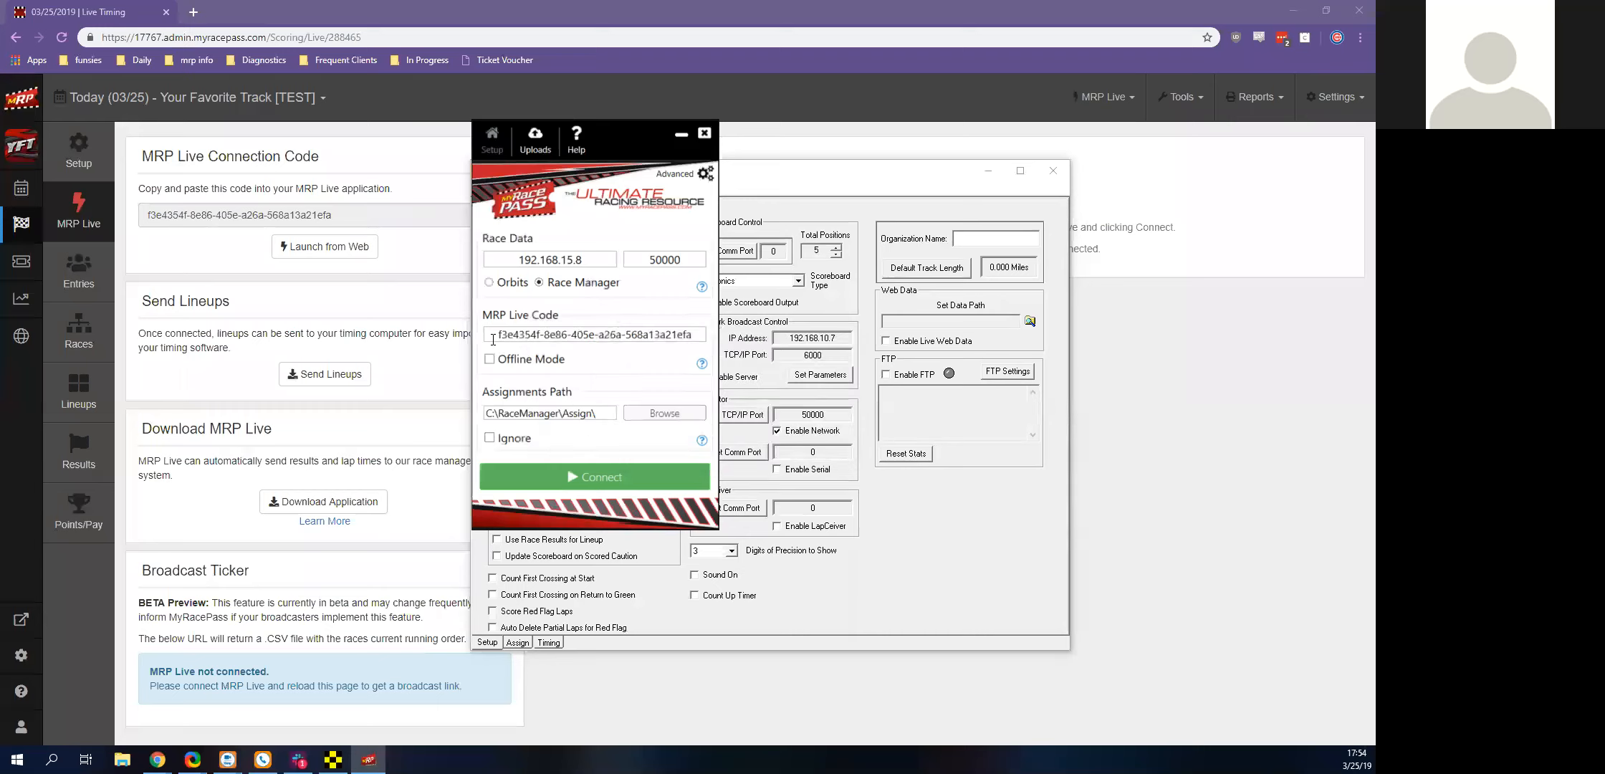
{"action": "key", "text": "BackSpace"}
{"action": "key", "text": "BackSpace"}
{"action": "type", "text": "0.7"}
{"action": "key", "text": "BackSpace"}
{"action": "key", "text": "BackSpace"}
{"action": "key", "text": "BackSpace"}
{"action": "key", "text": "BackSpace"}
{"action": "type", "text": "0.7"}
{"action": "left_click", "coordinate": [579, 500]}
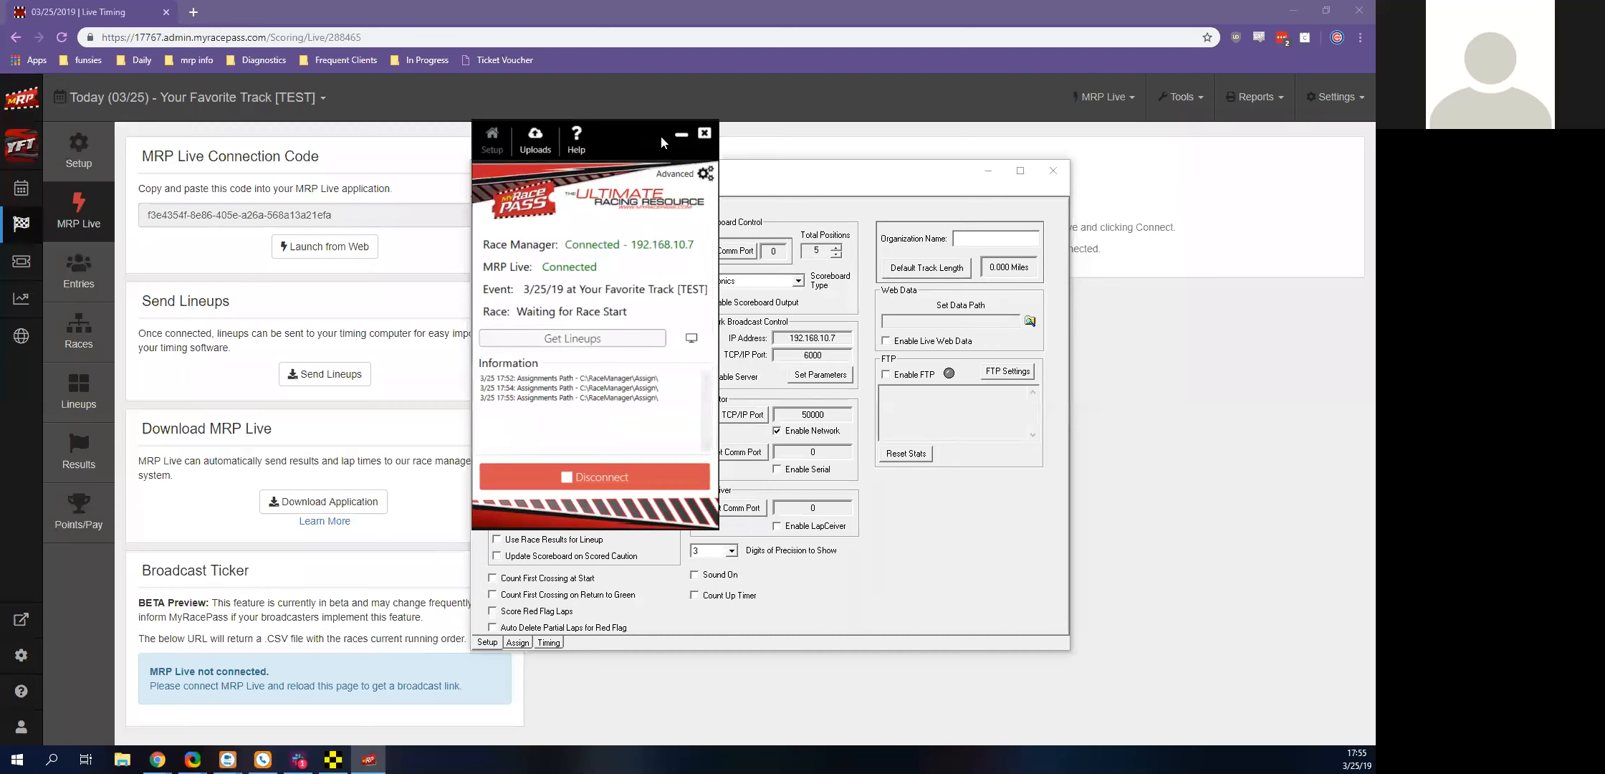
Minimize the MRP Live and Race Manager windows and show the help and support options on the event's MRP Live page
{"action": "left_click", "coordinate": [680, 136]}
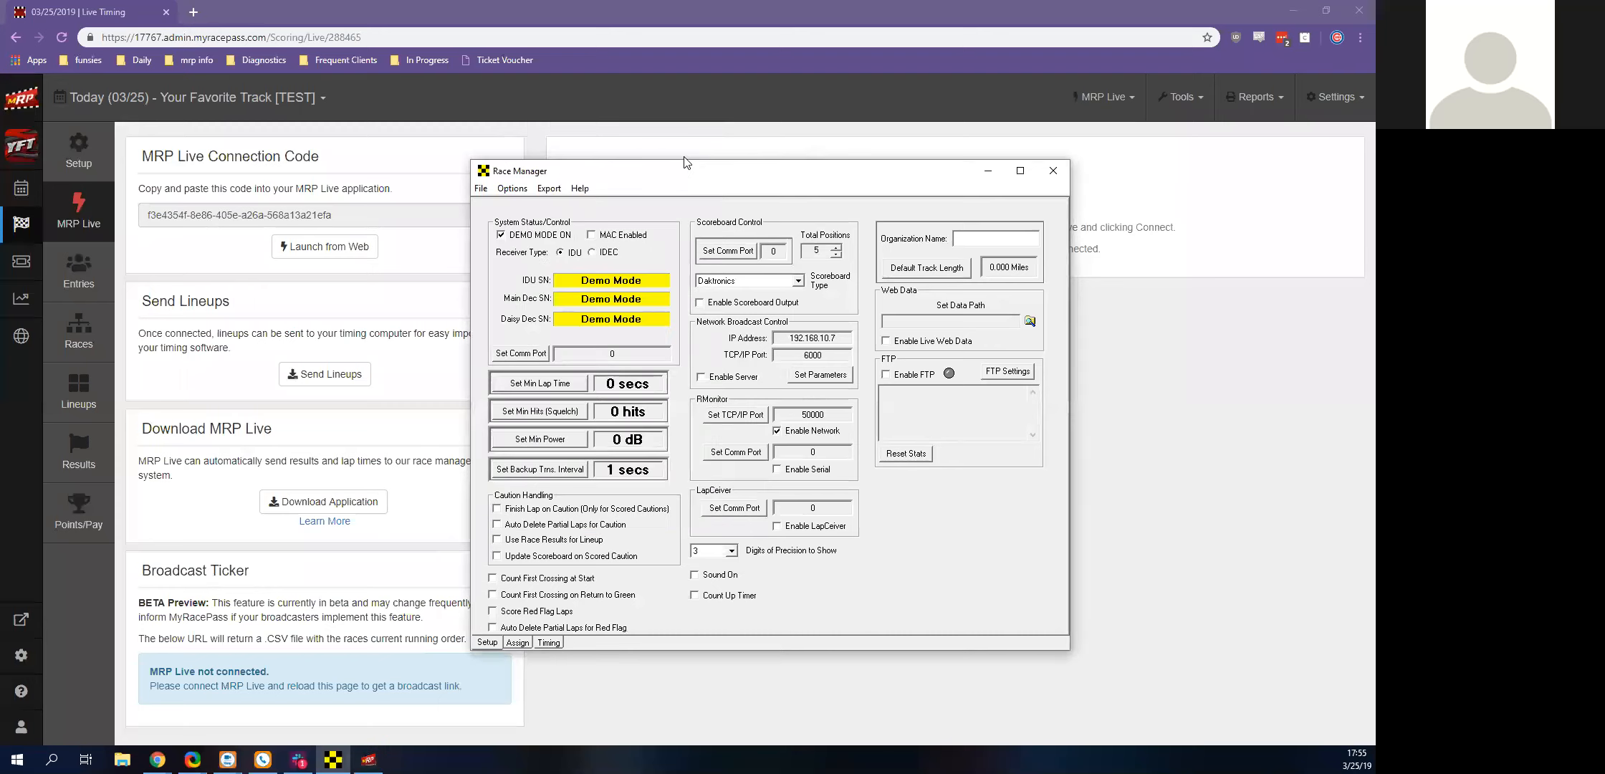
{"action": "left_click", "coordinate": [989, 171]}
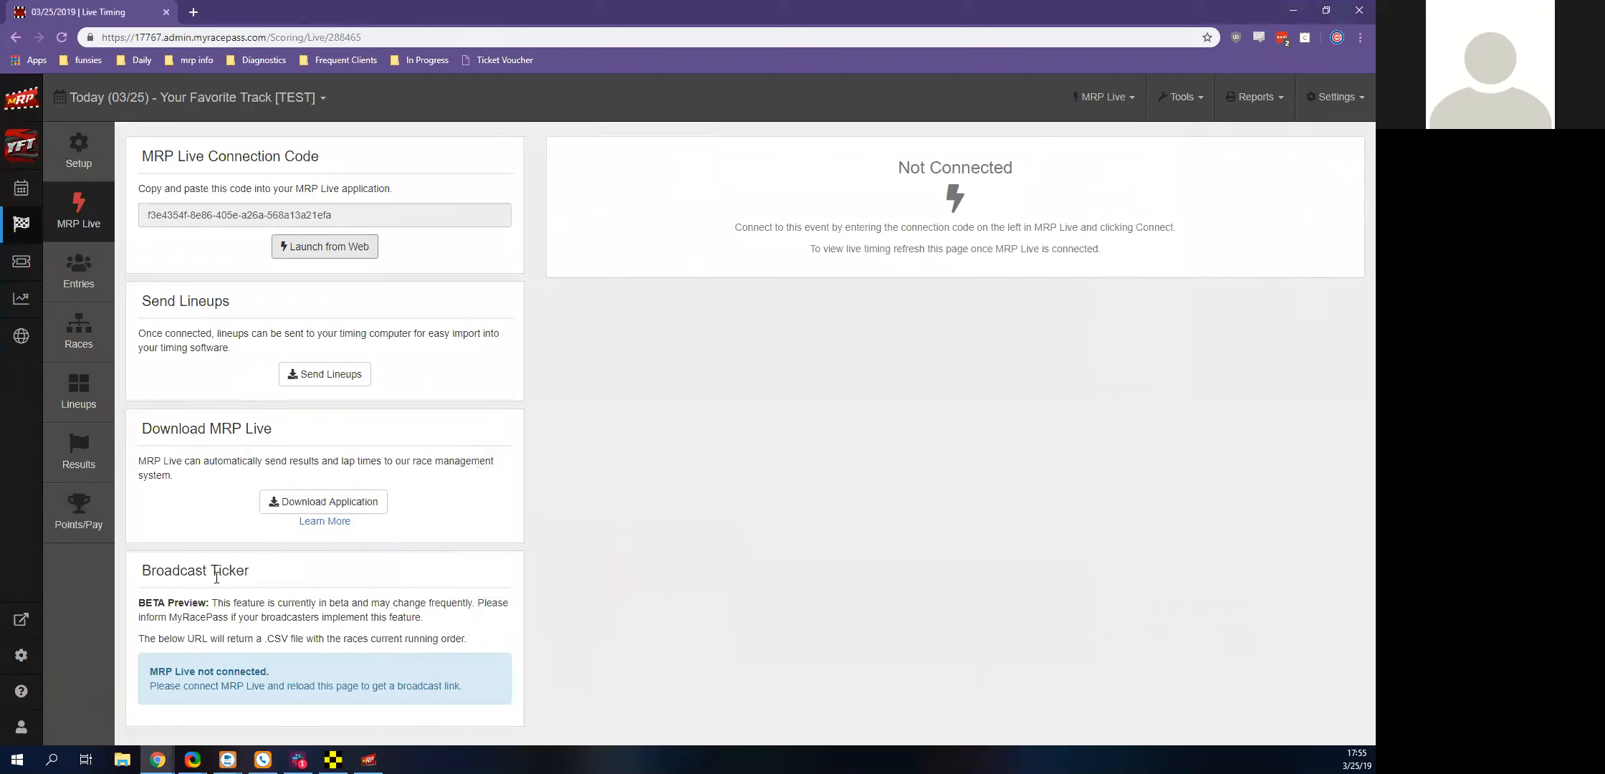
{"action": "left_click", "coordinate": [33, 692]}
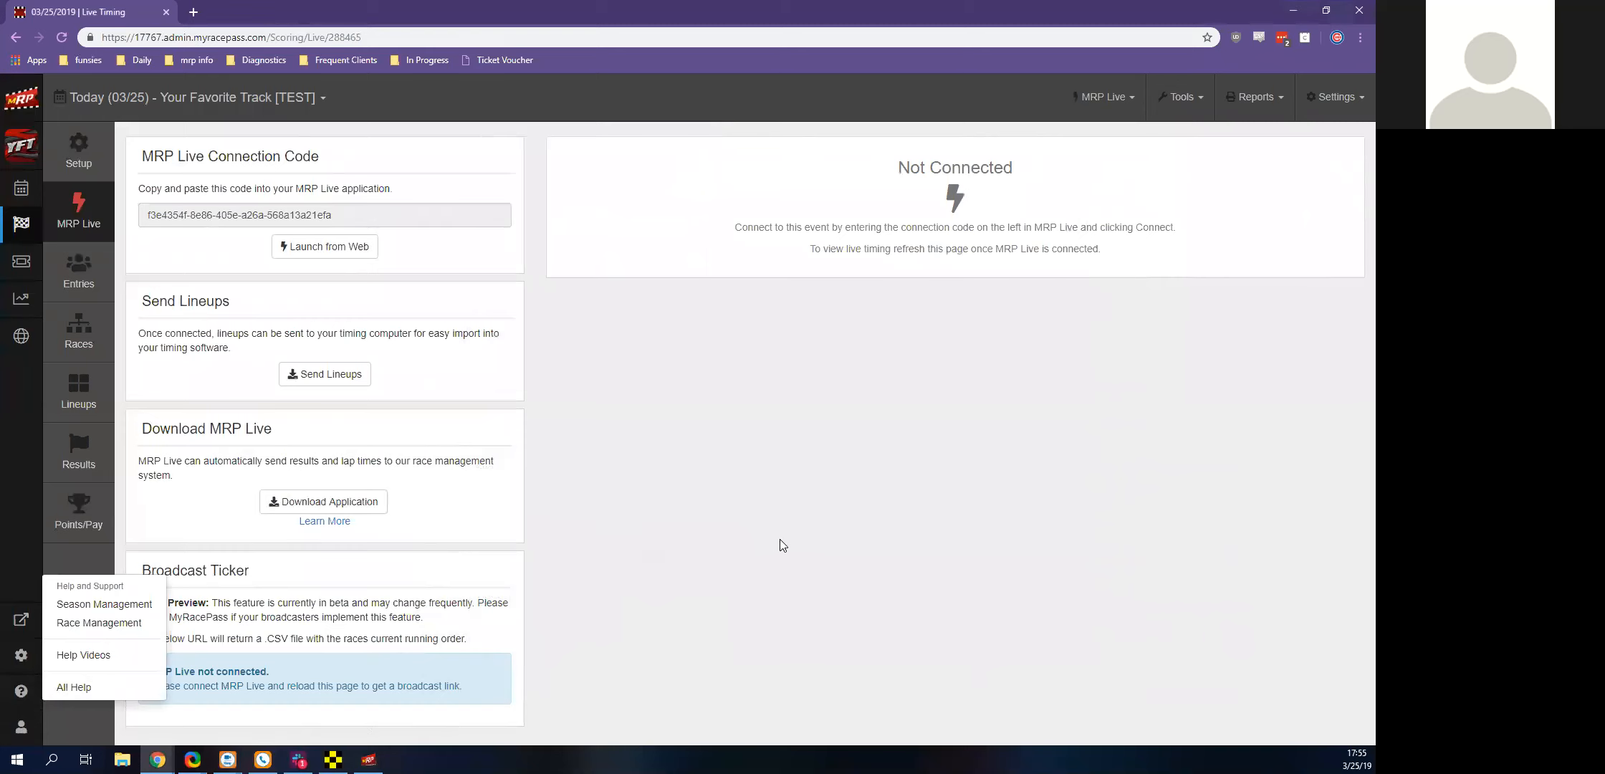
Bring Race Manager's setup window back up to review its settings, and return to the event's MRP Live page
{"action": "left_click", "coordinate": [333, 759]}
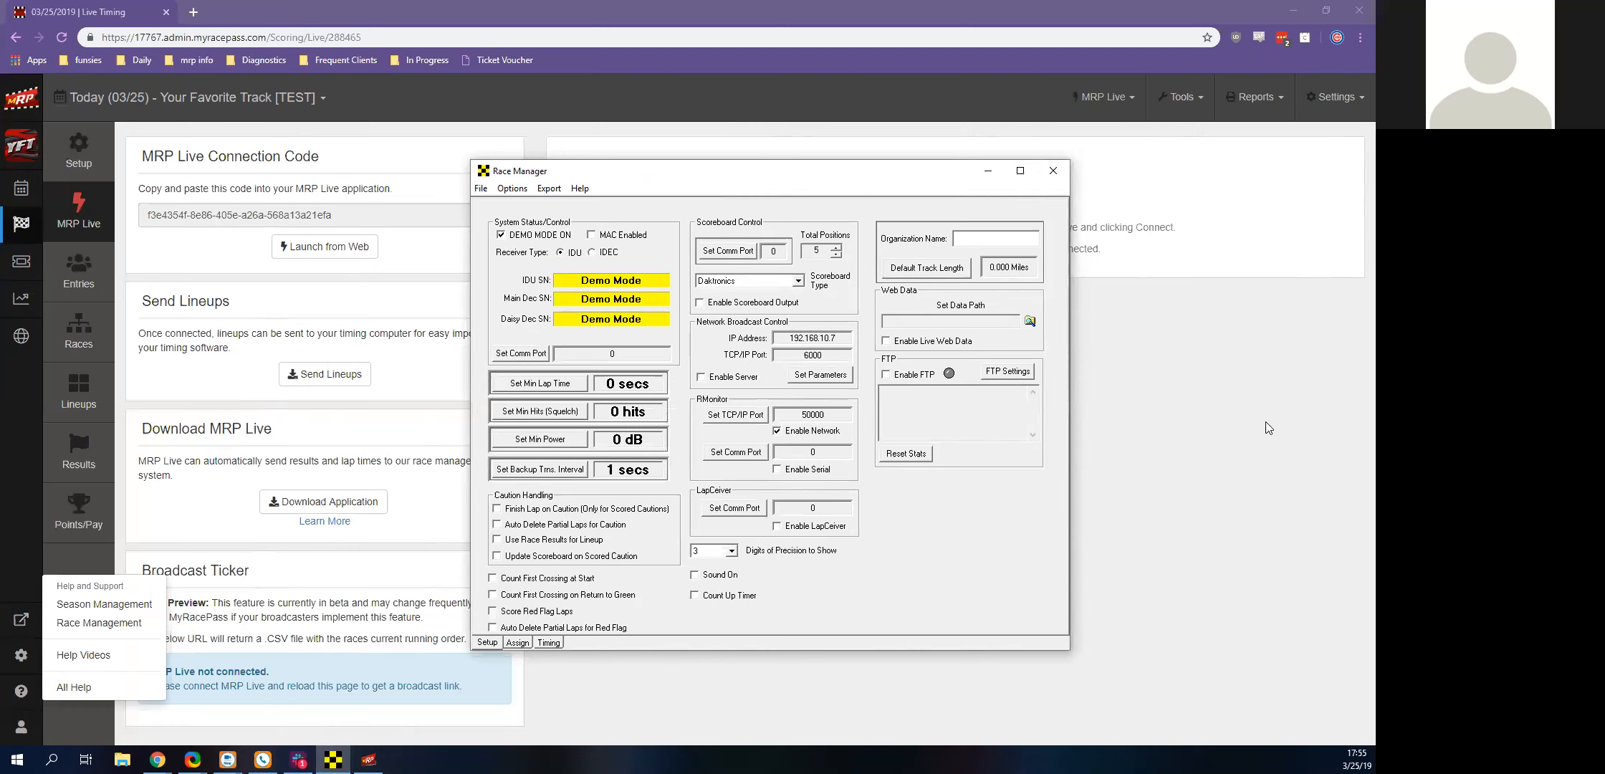
{"action": "left_click", "coordinate": [1226, 493]}
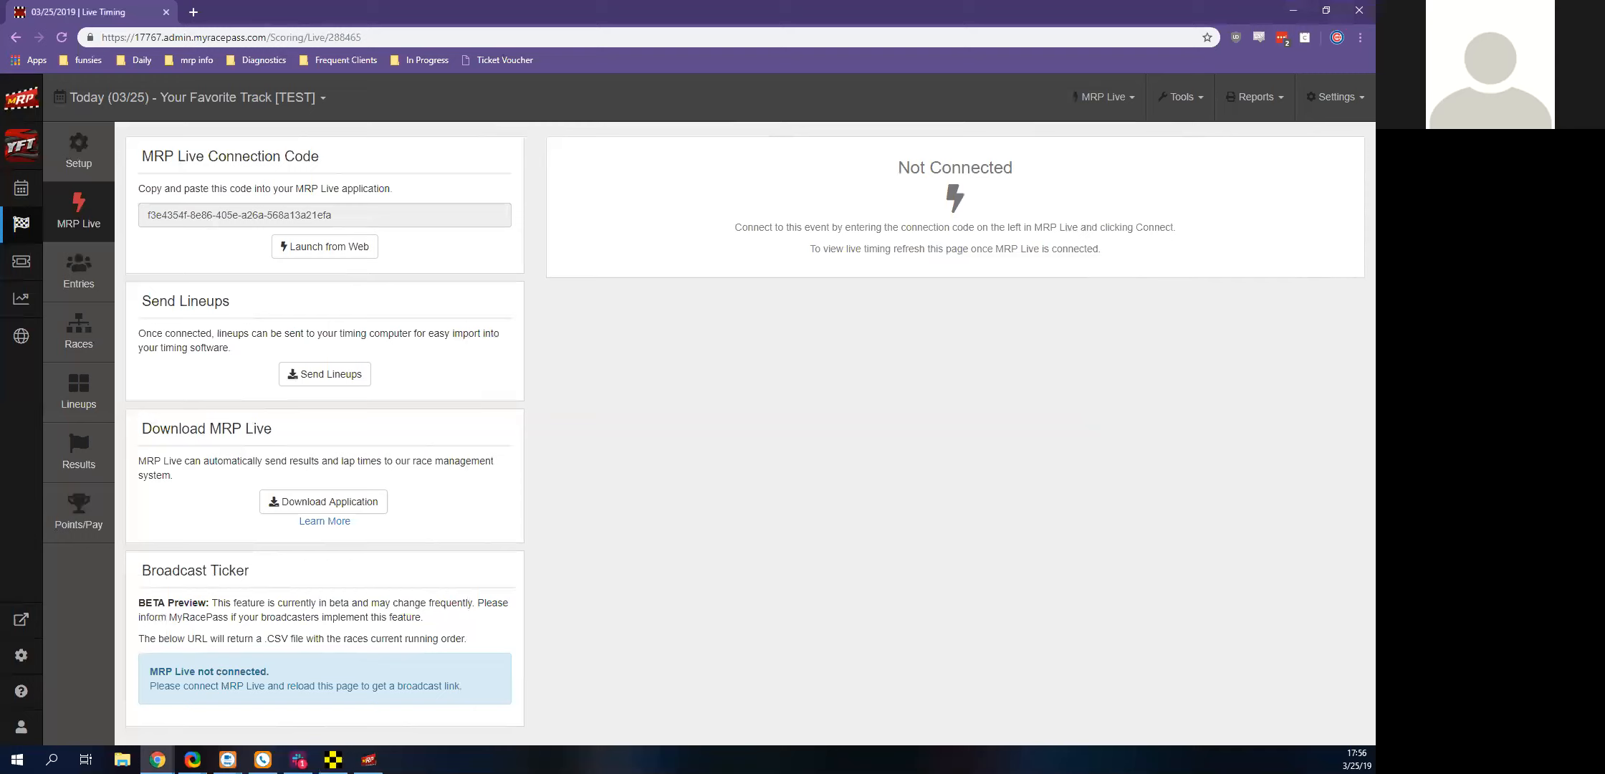
{"action": "mouse_move", "coordinate": [332, 759]}
{"action": "left_click", "coordinate": [332, 759]}
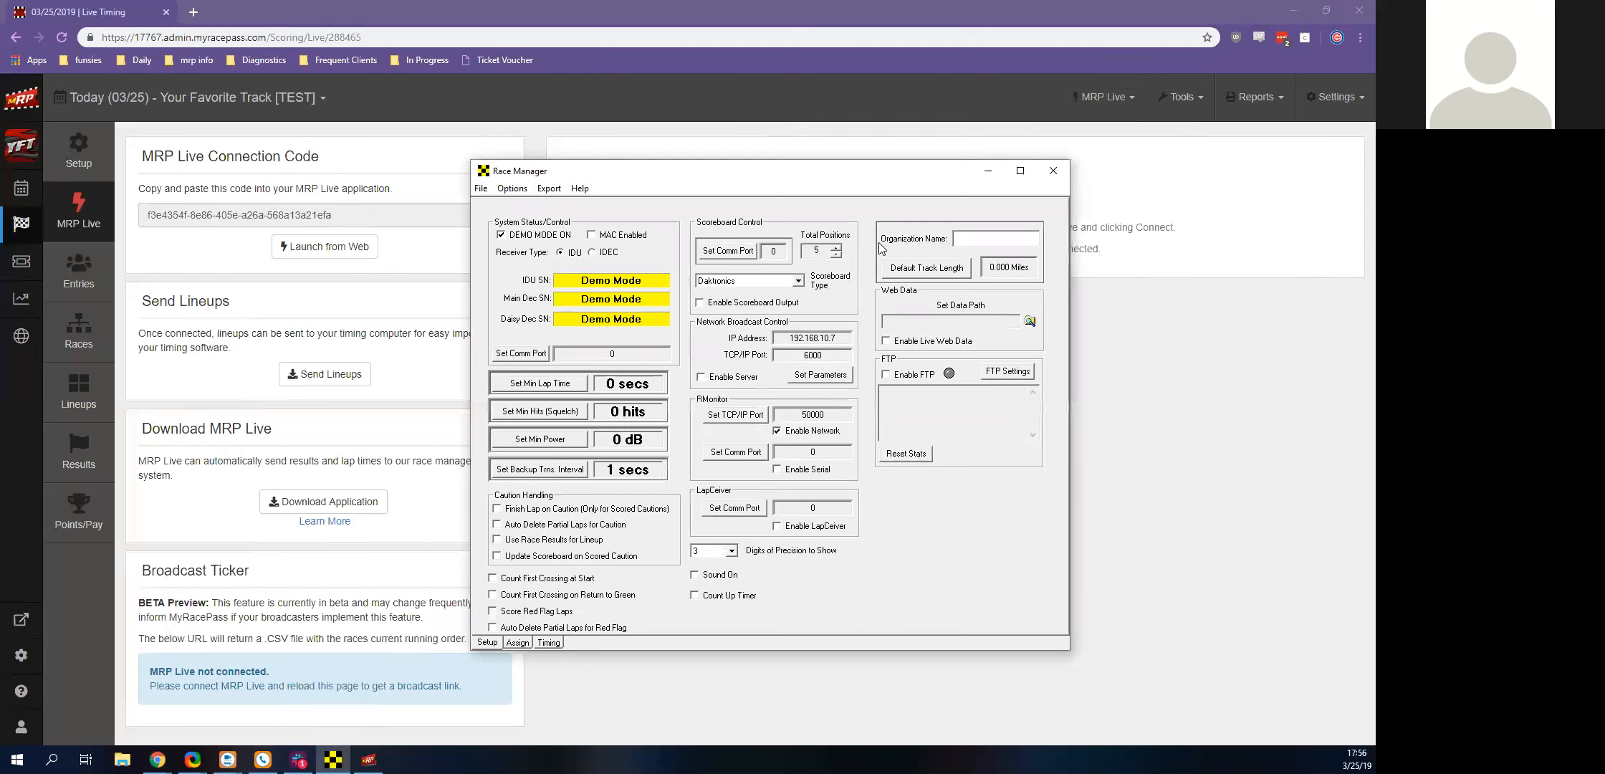
{"action": "left_click", "coordinate": [988, 170]}
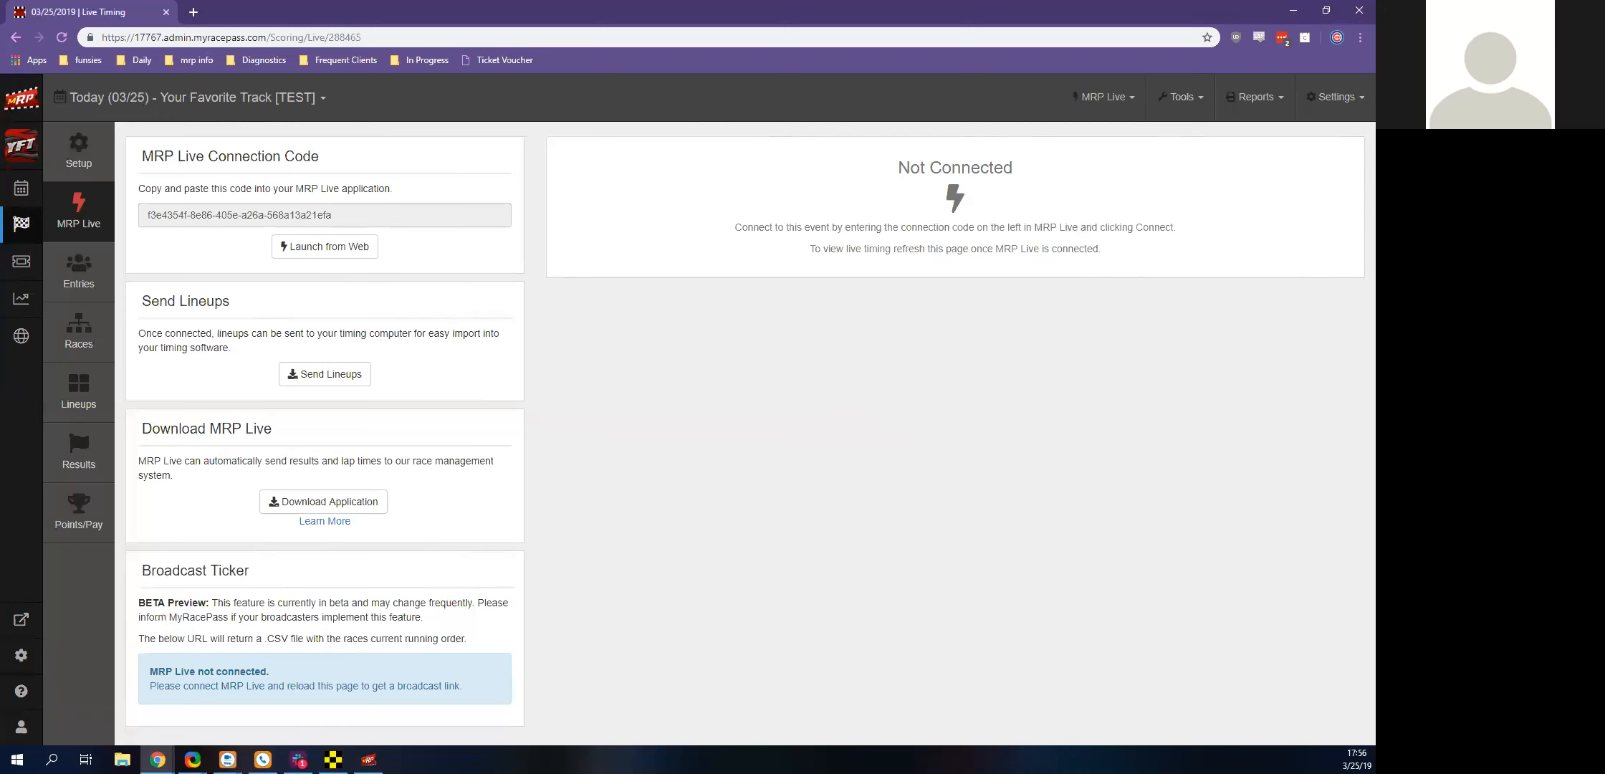
{"action": "left_click", "coordinate": [334, 759]}
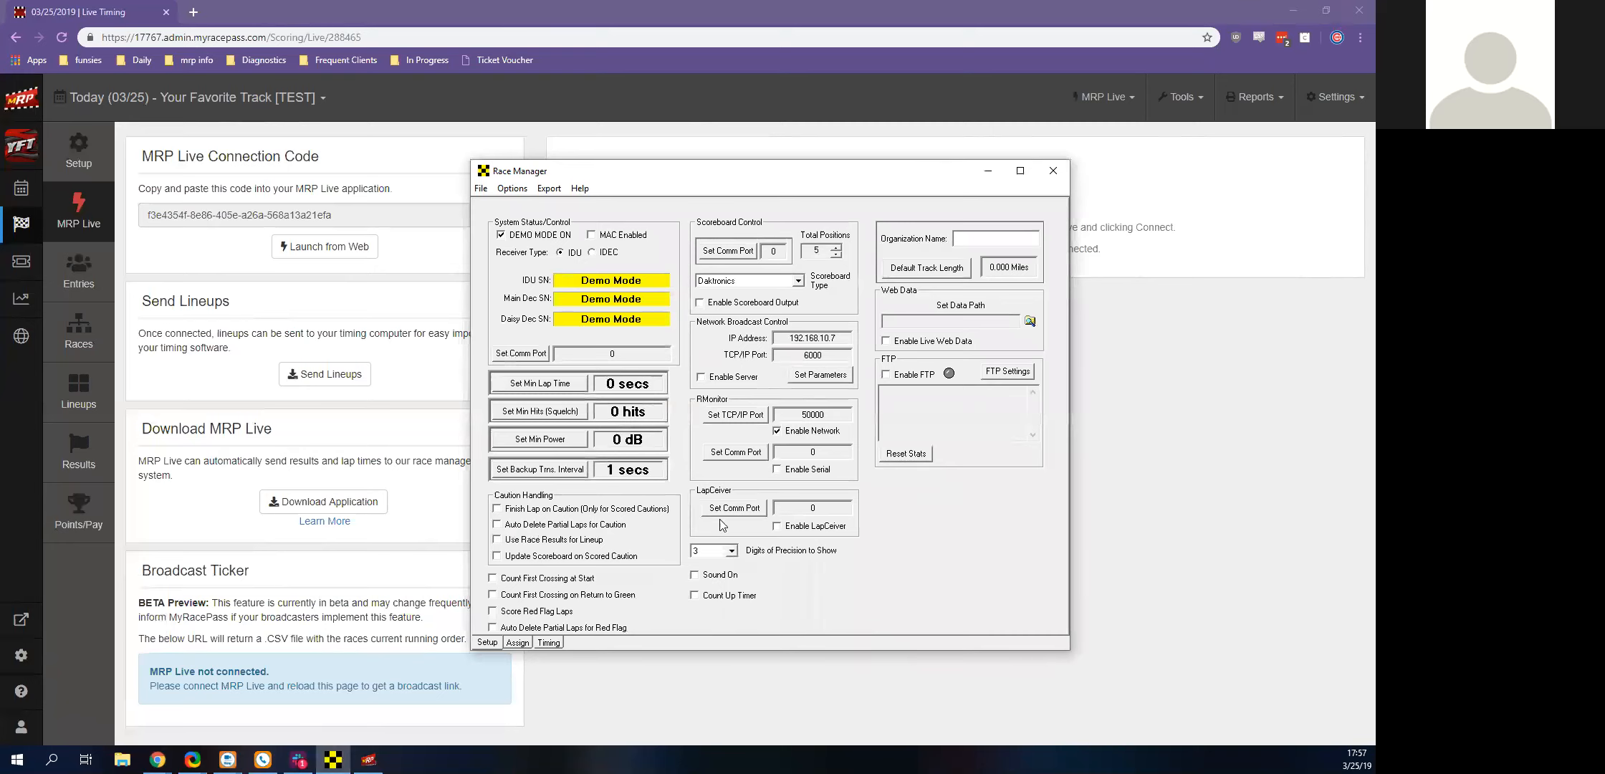
{"action": "left_click", "coordinate": [333, 760]}
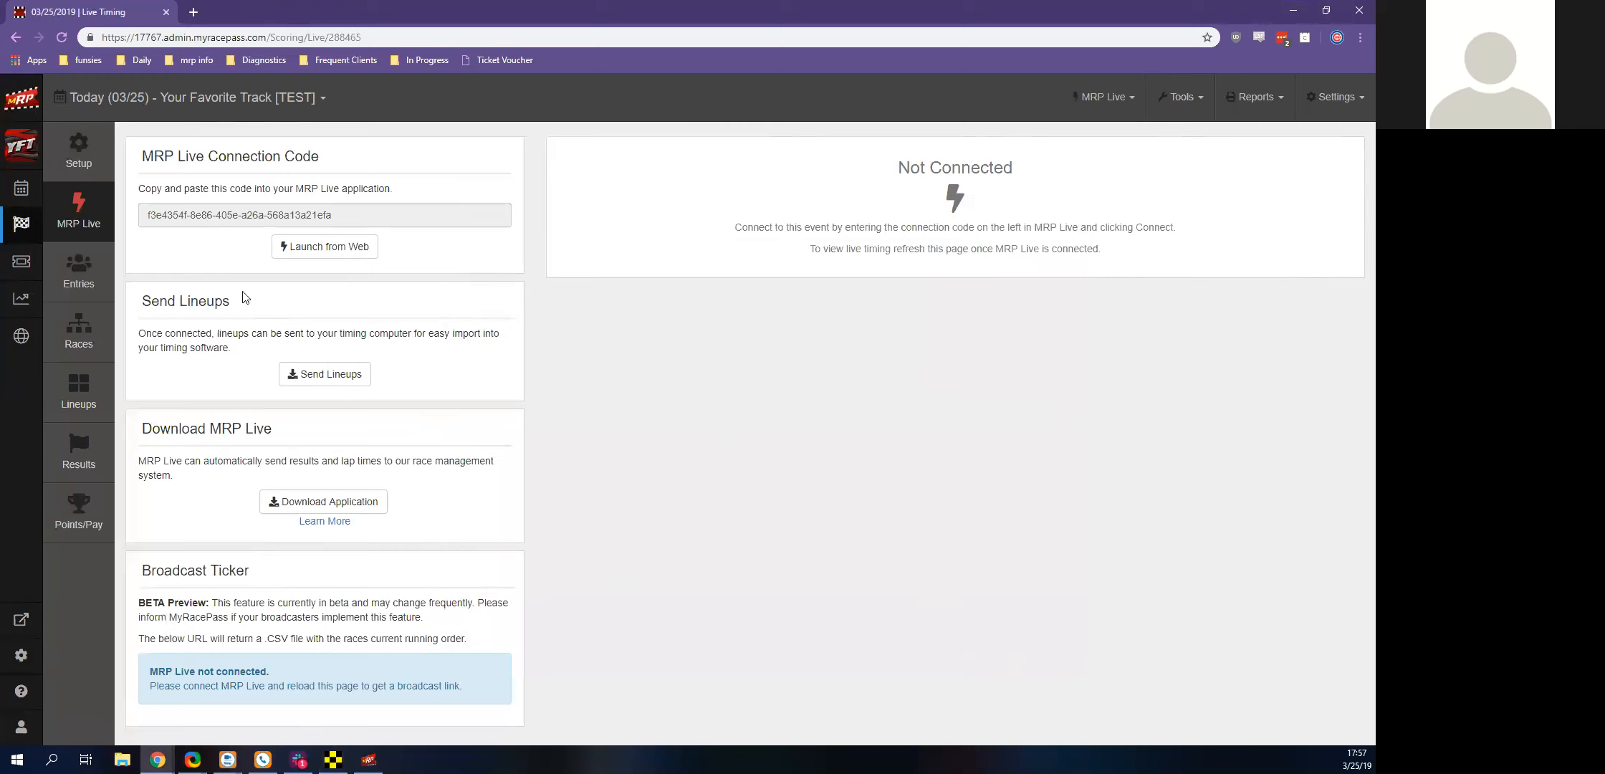
Review the event's entry lists for 410 Sprints - Winged, MRP 360 Sprints and MRP 305 Sprints, ending on the 410 Sprints - Winged class
{"action": "left_click", "coordinate": [90, 290]}
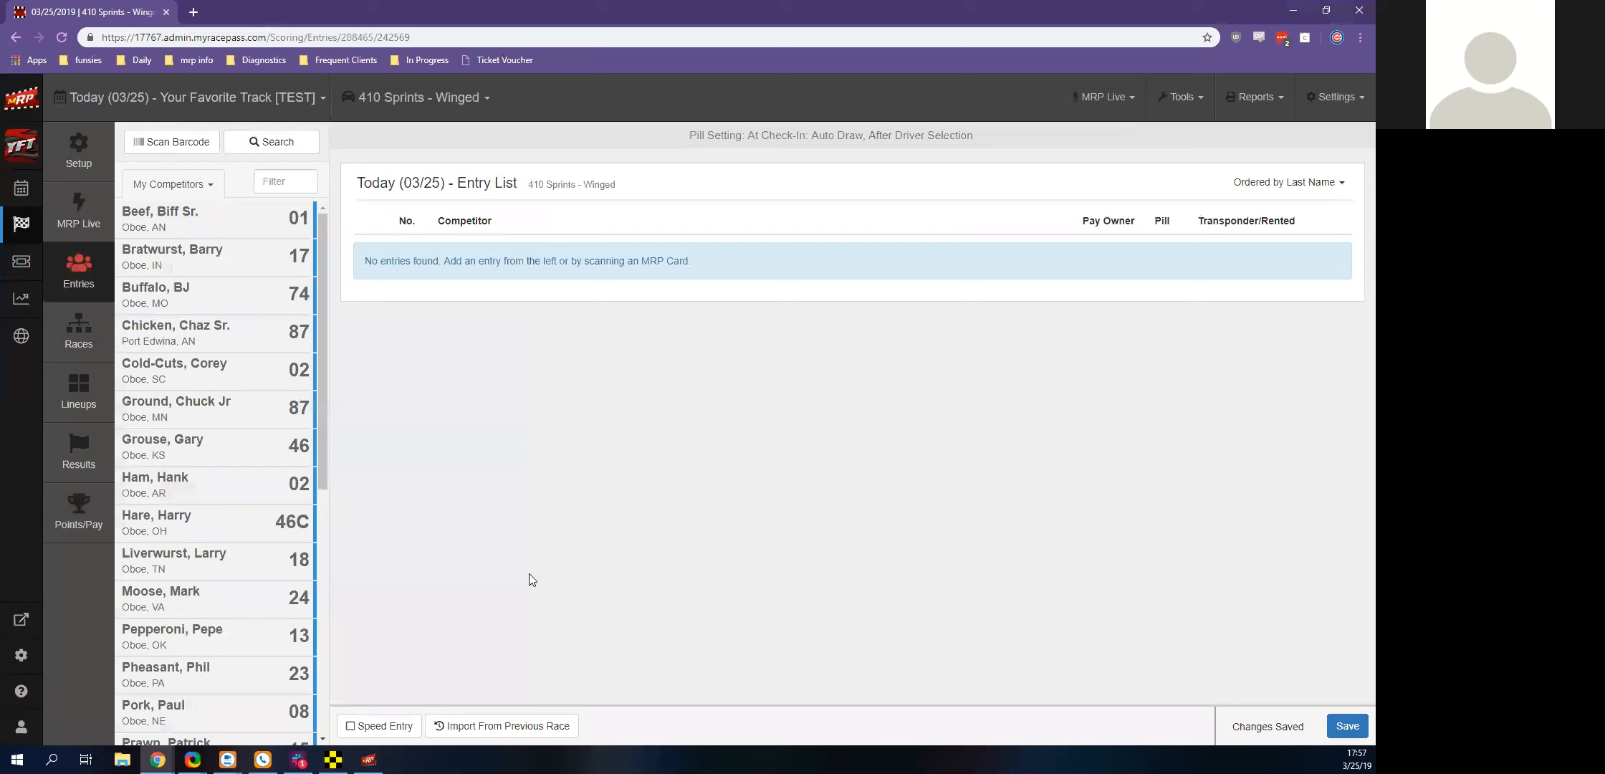
{"action": "left_click", "coordinate": [387, 115]}
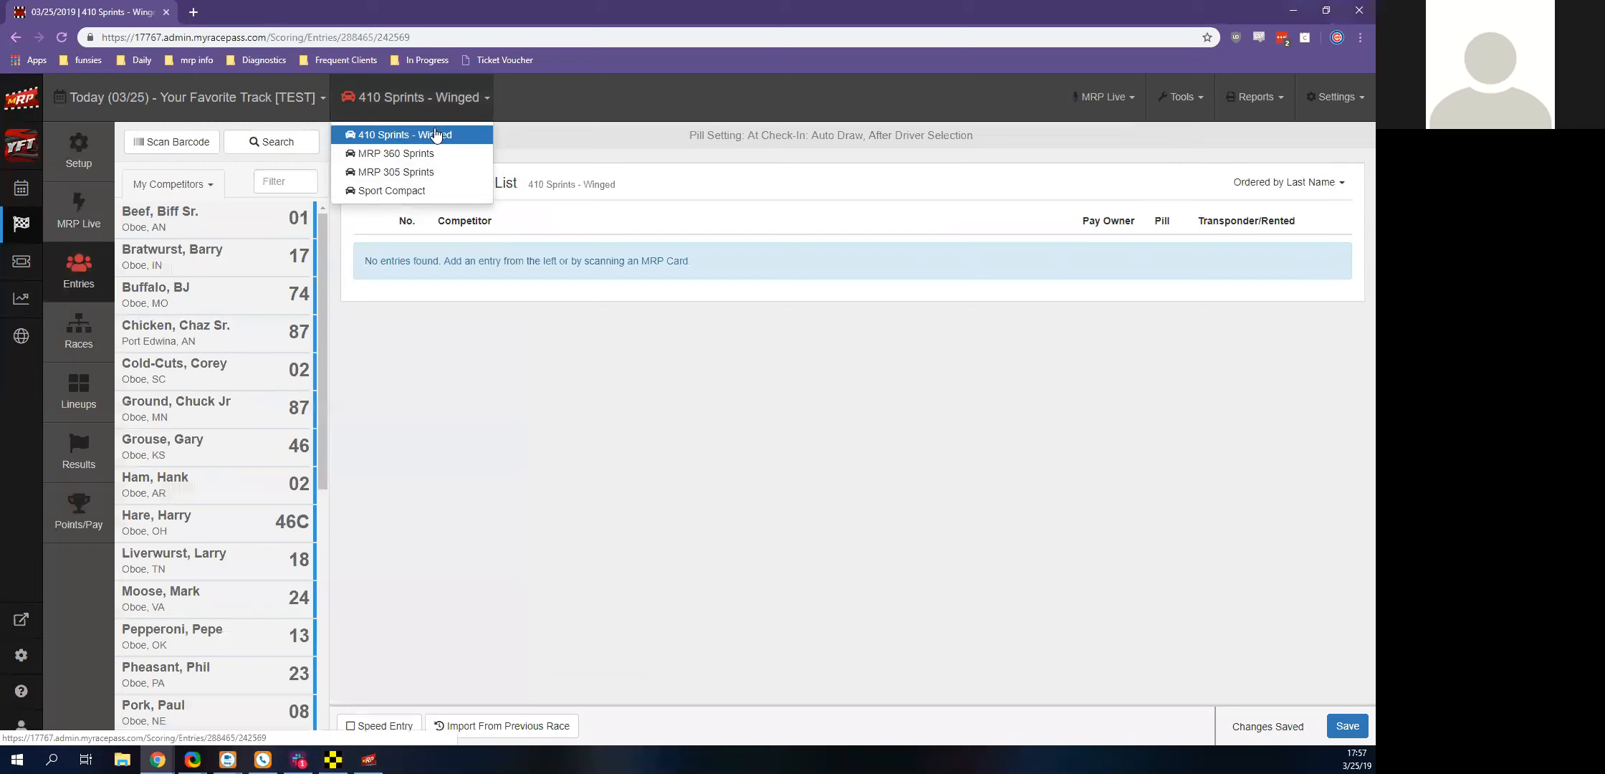
{"action": "left_click", "coordinate": [431, 139]}
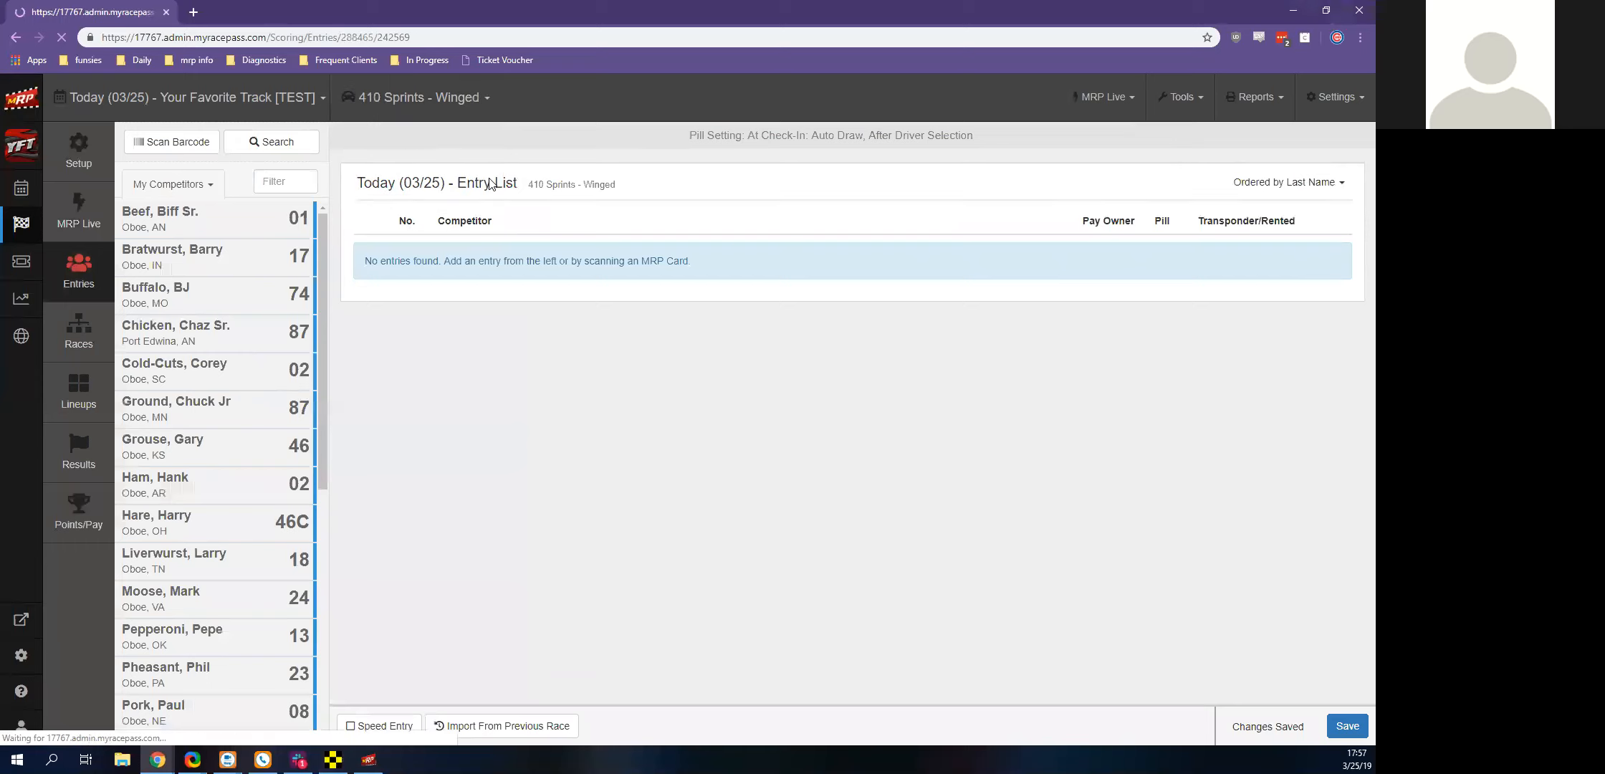
{"action": "left_click", "coordinate": [439, 115]}
{"action": "left_click", "coordinate": [422, 147]}
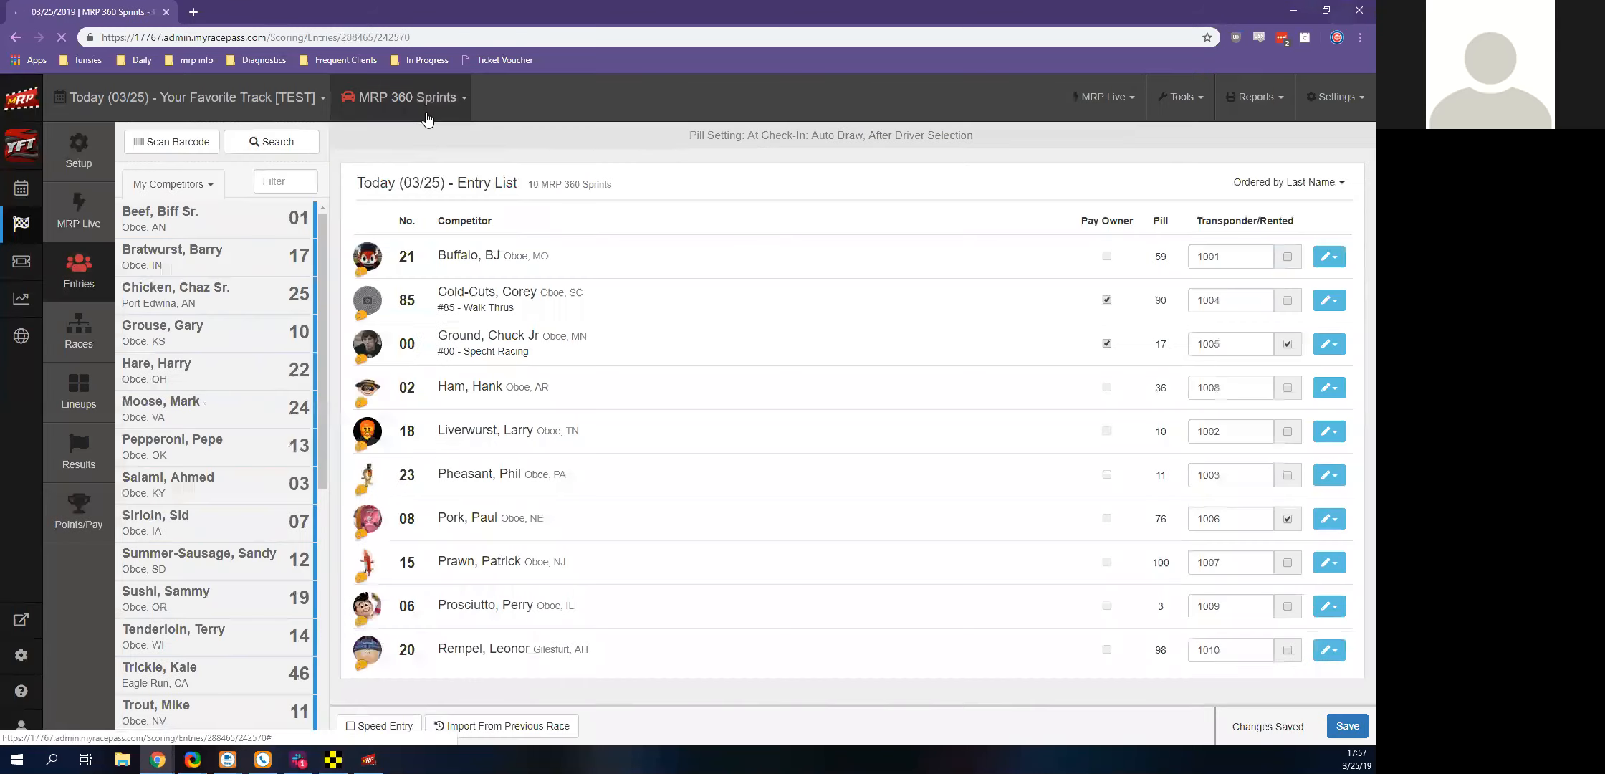
{"action": "left_click", "coordinate": [428, 113]}
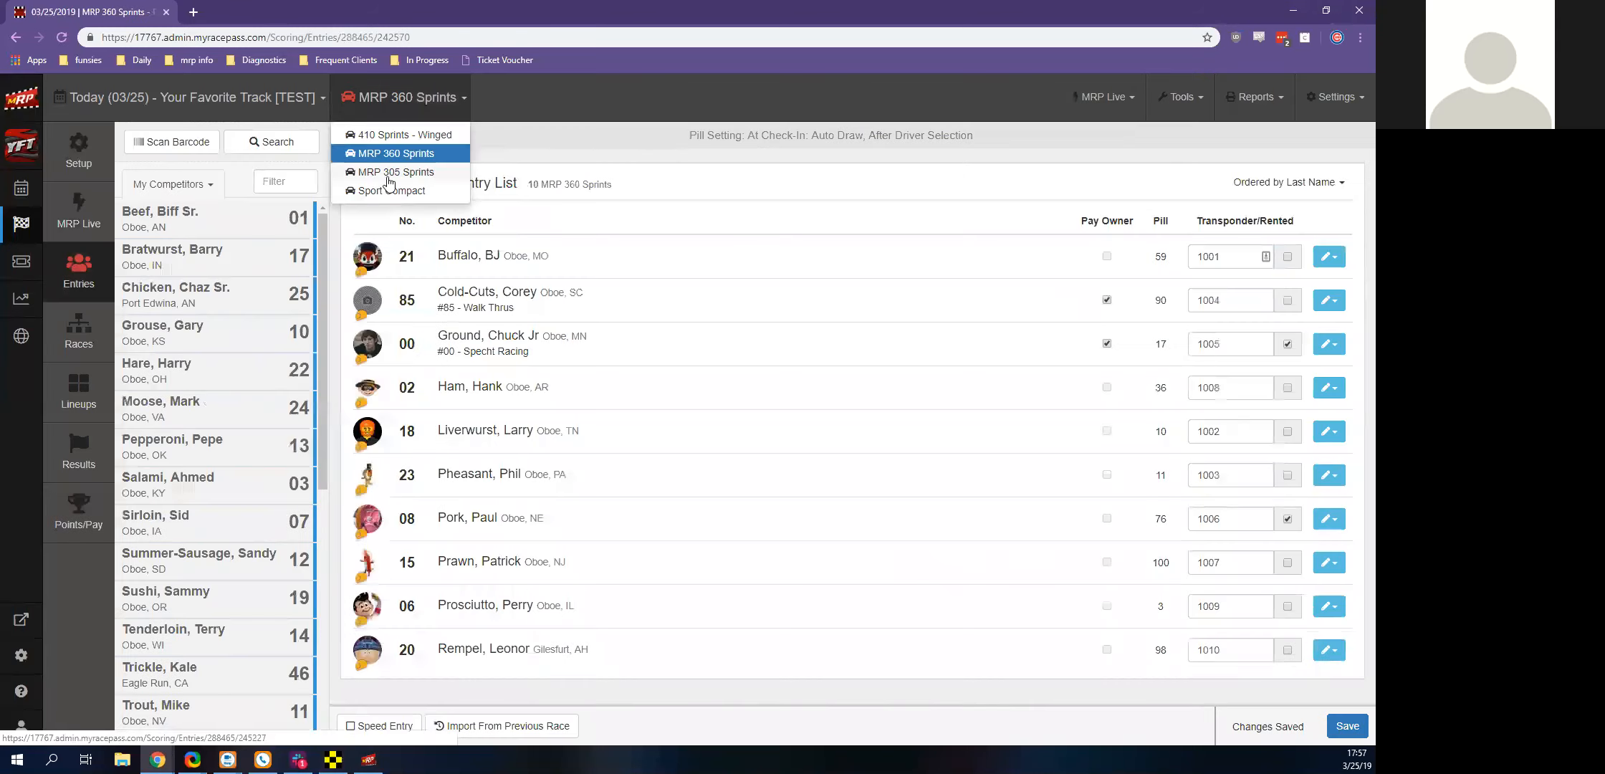
{"action": "left_click", "coordinate": [391, 173]}
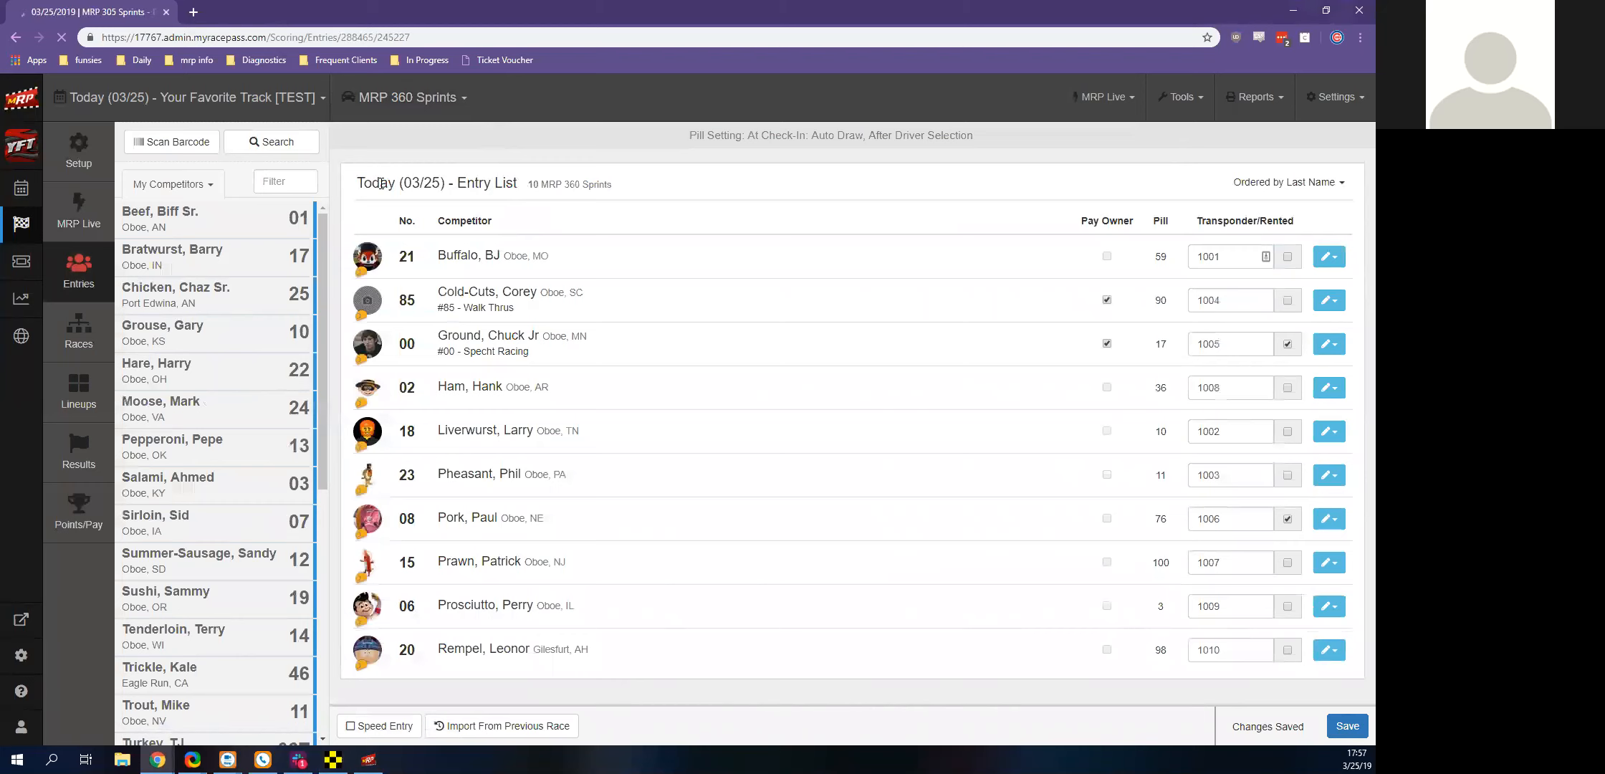
{"action": "left_click", "coordinate": [387, 114]}
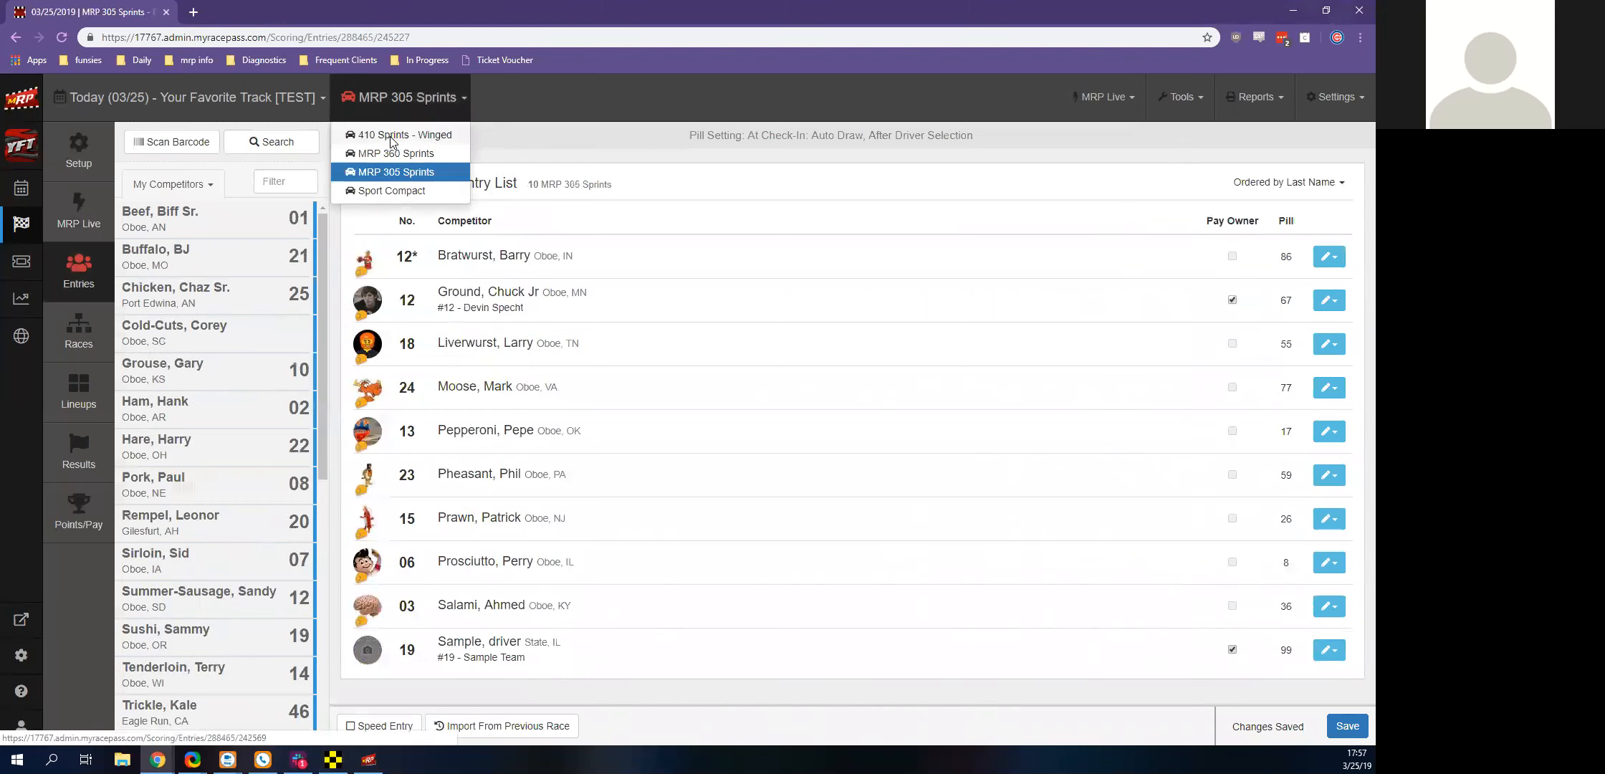
{"action": "left_click", "coordinate": [391, 137]}
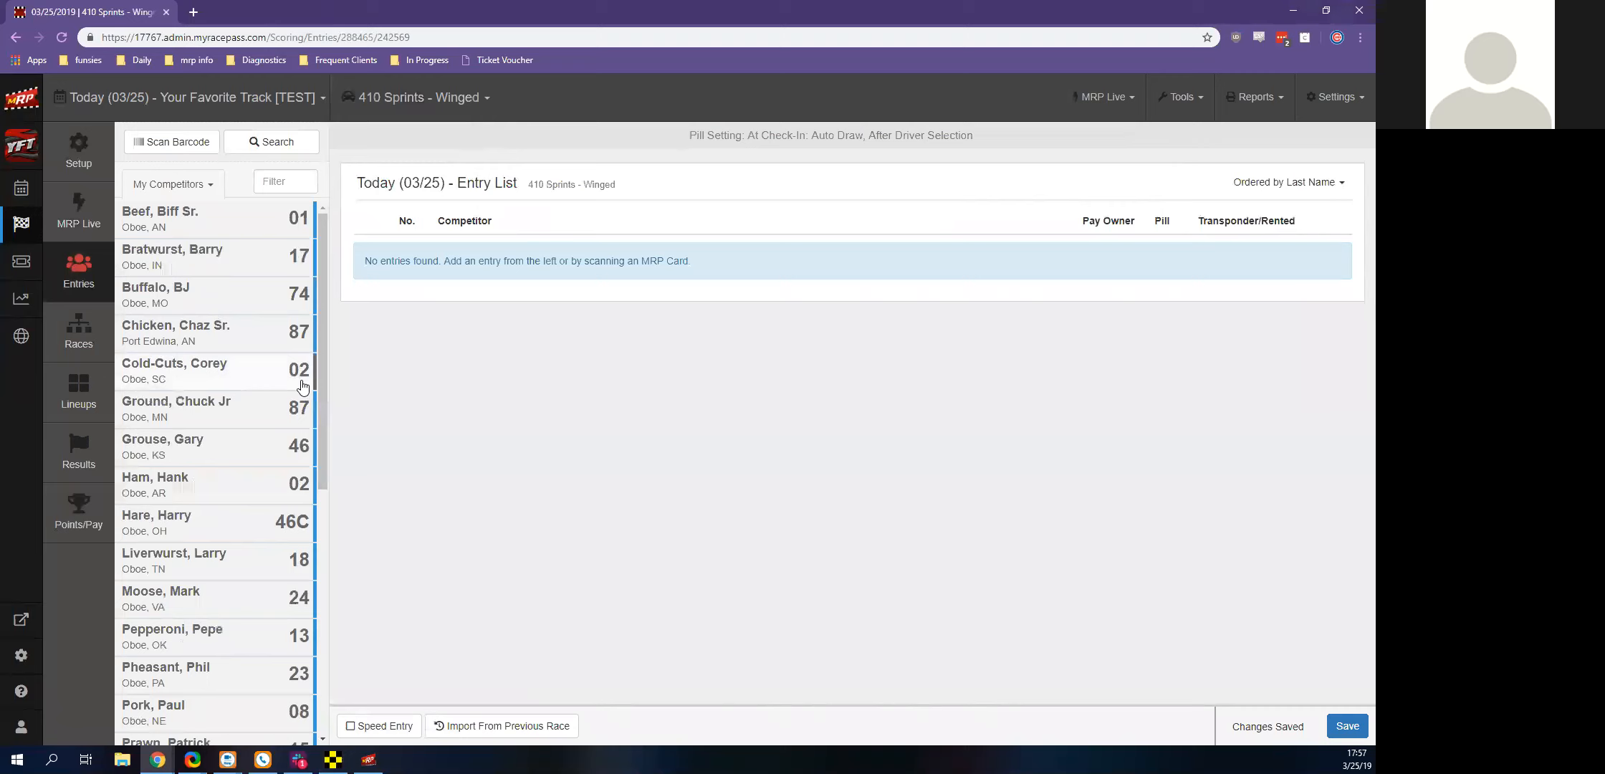
Filter the competitors by the driver's last name, open the number 87 driver's entry confirmation, and check the recent transponder choices
{"action": "left_click", "coordinate": [300, 183]}
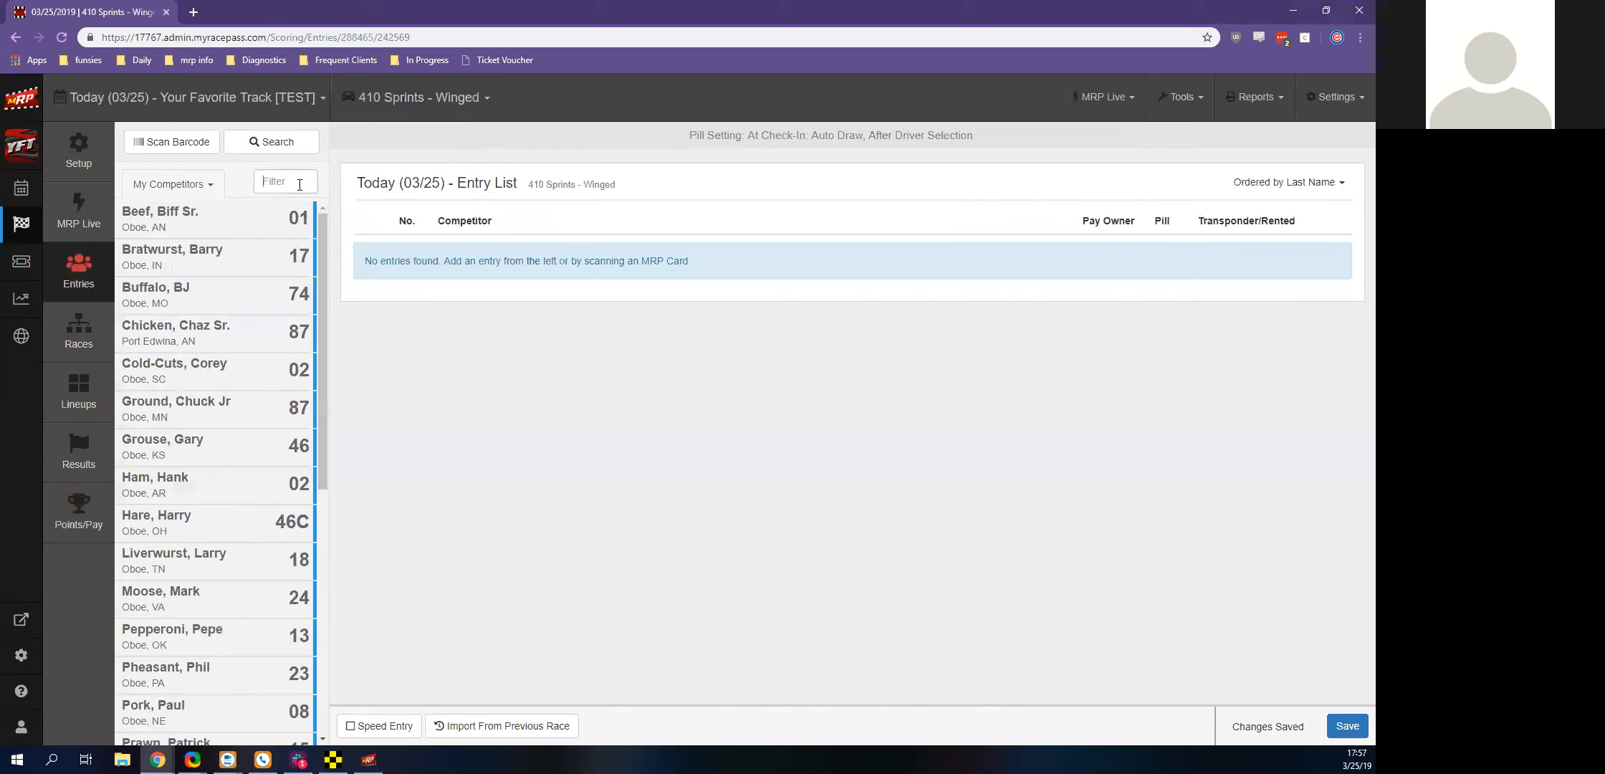
{"action": "type", "text": "ground"}
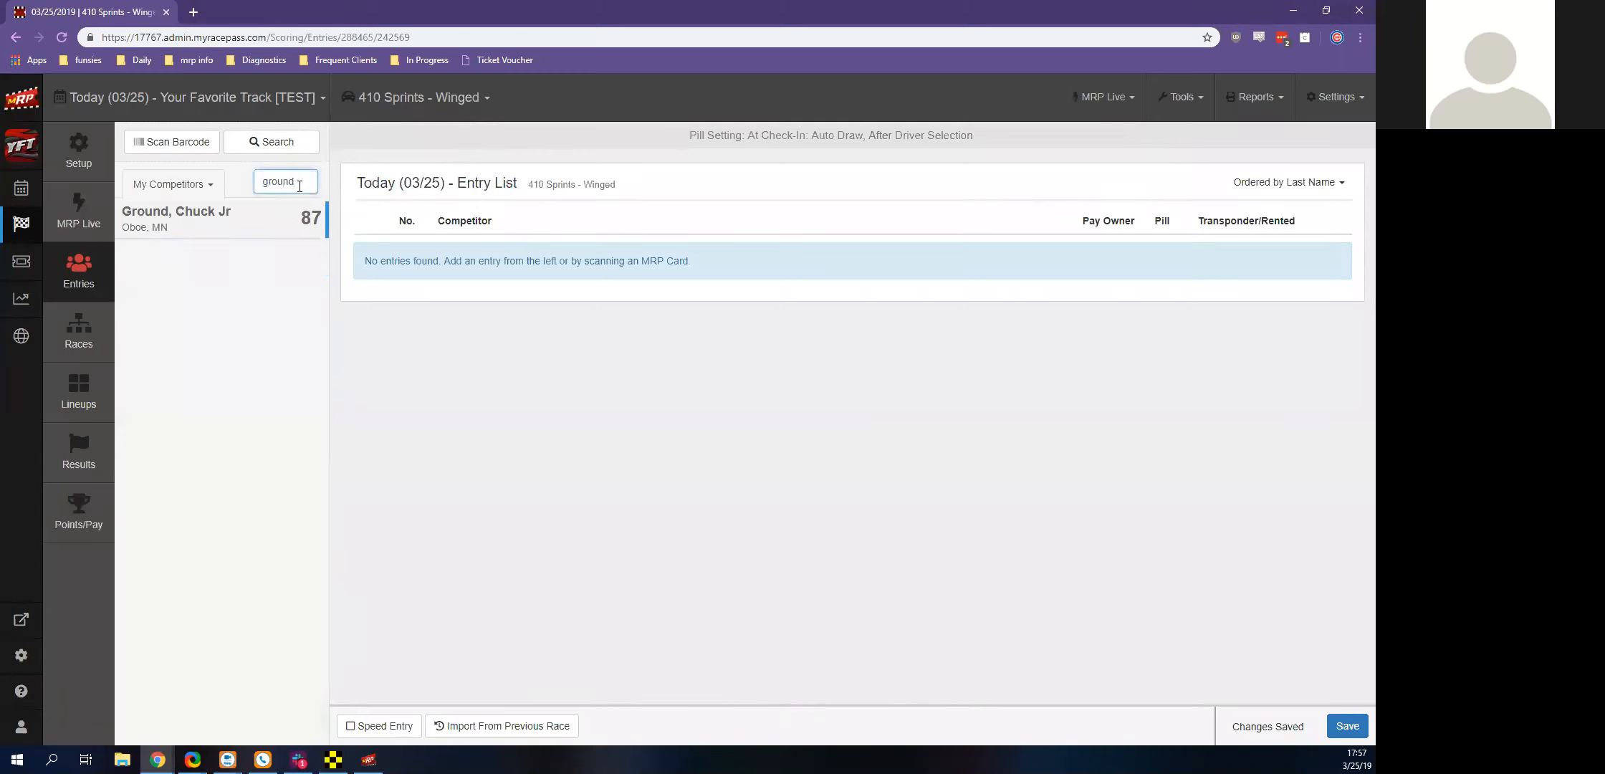
{"action": "left_click", "coordinate": [209, 225]}
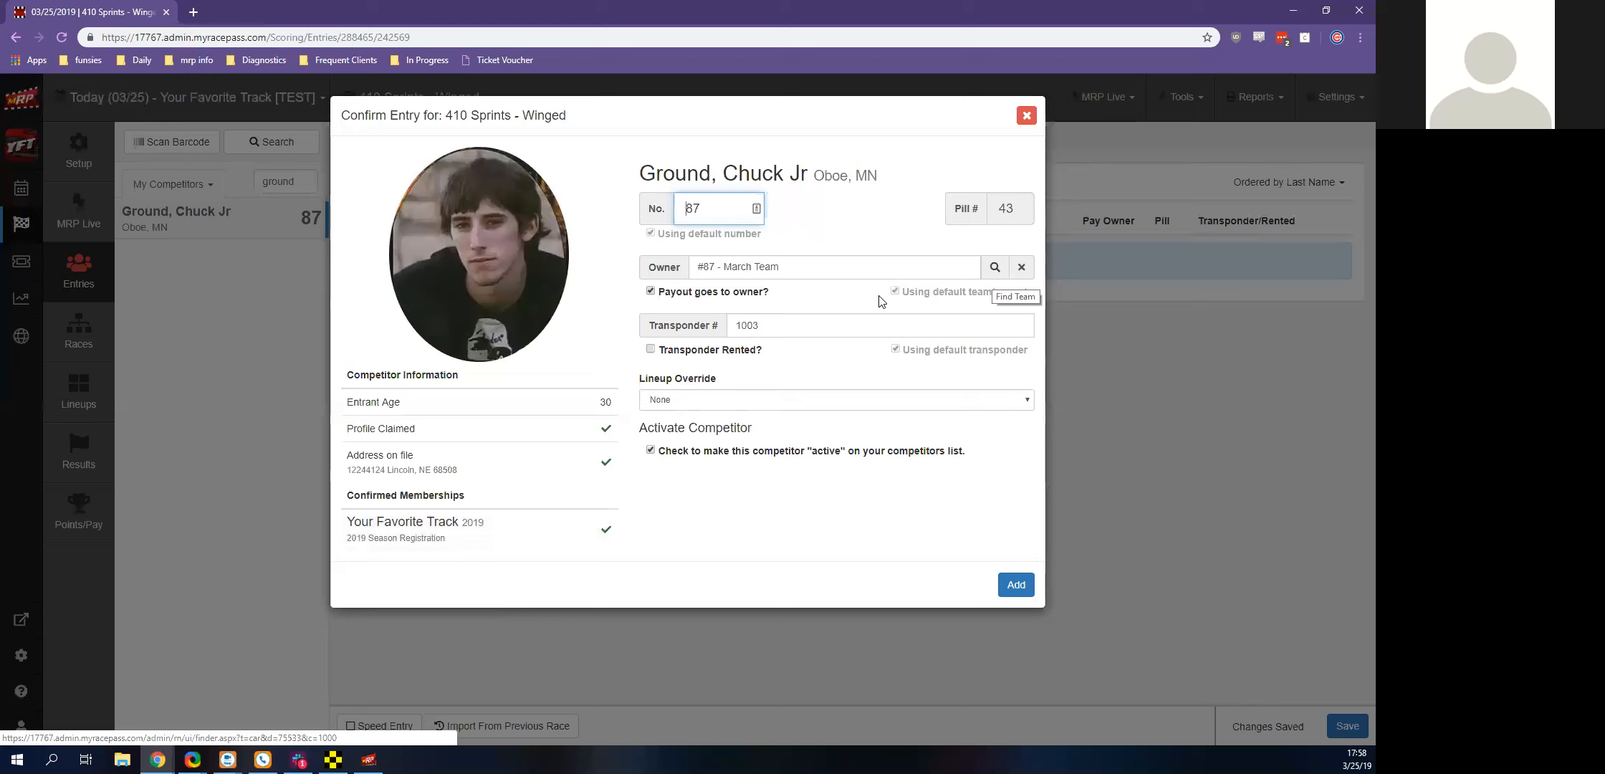
{"action": "left_click", "coordinate": [882, 324]}
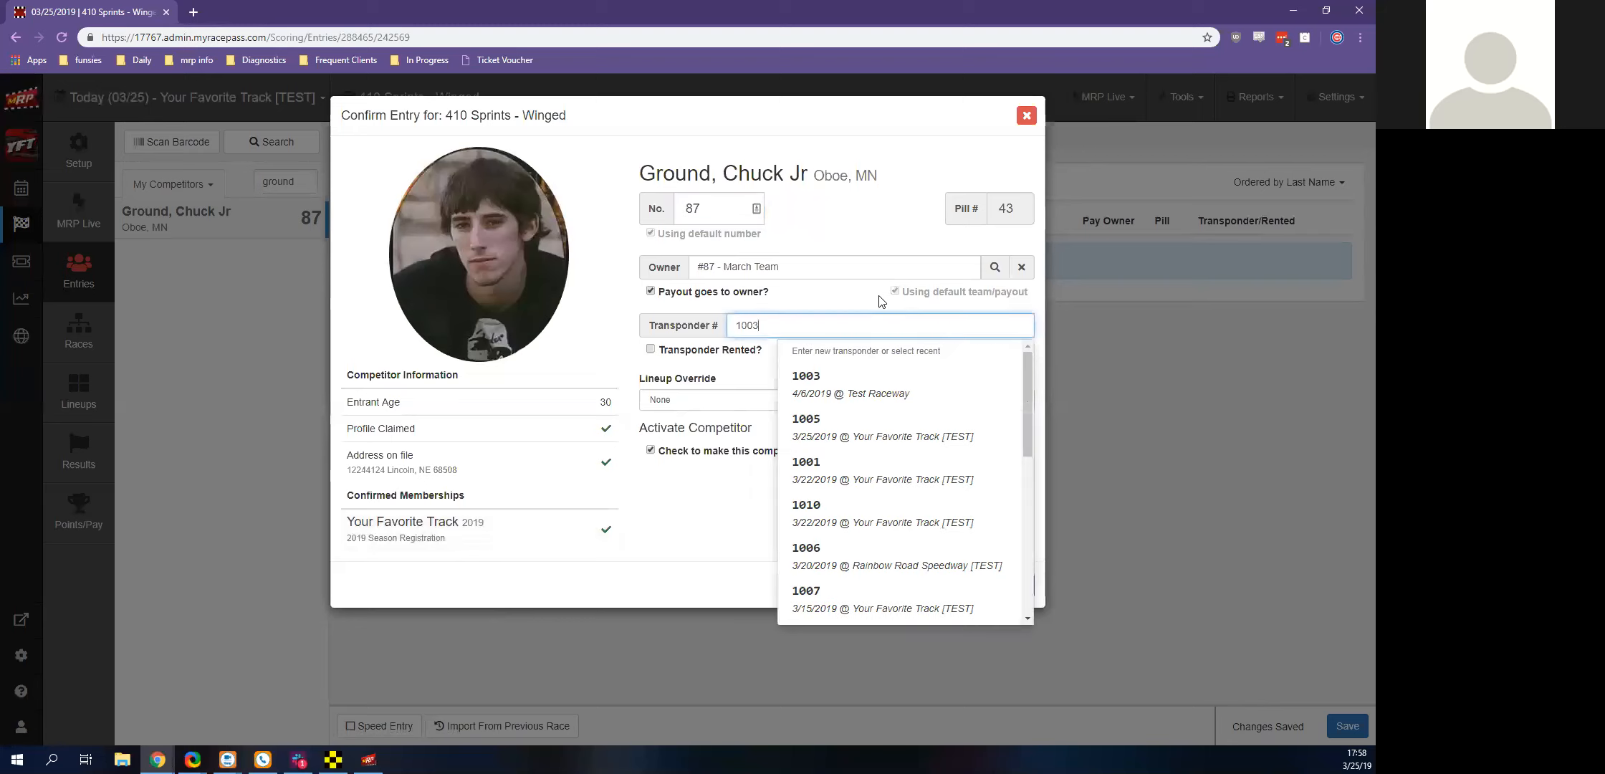
{"action": "left_click", "coordinate": [881, 301]}
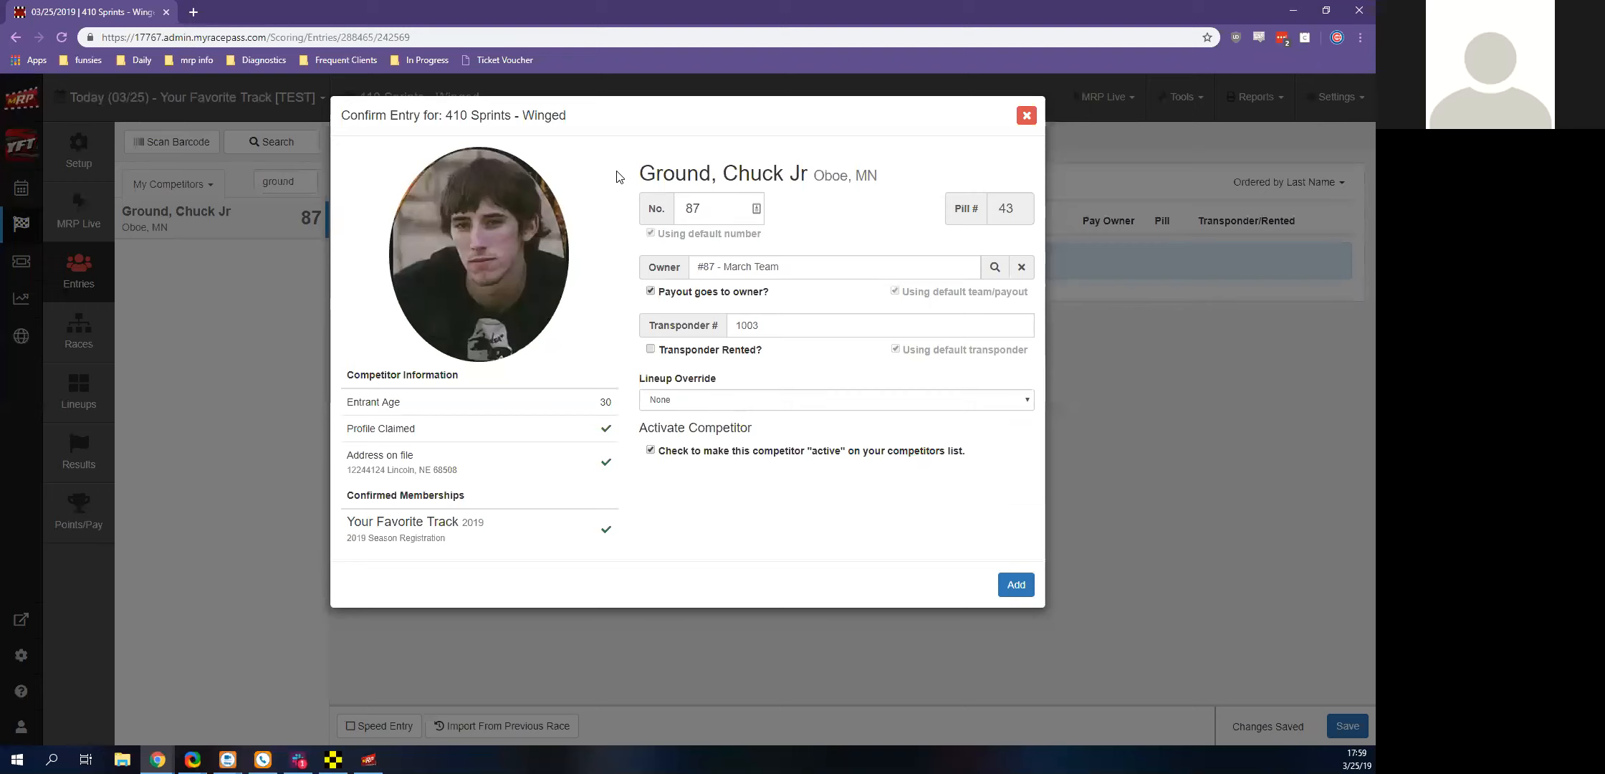
Set the driver's lineup override to Starting at back for heats and add the entry to 410 Sprints - Winged
{"action": "key", "text": "space"}
{"action": "key", "text": "Down"}
{"action": "key", "text": "Up"}
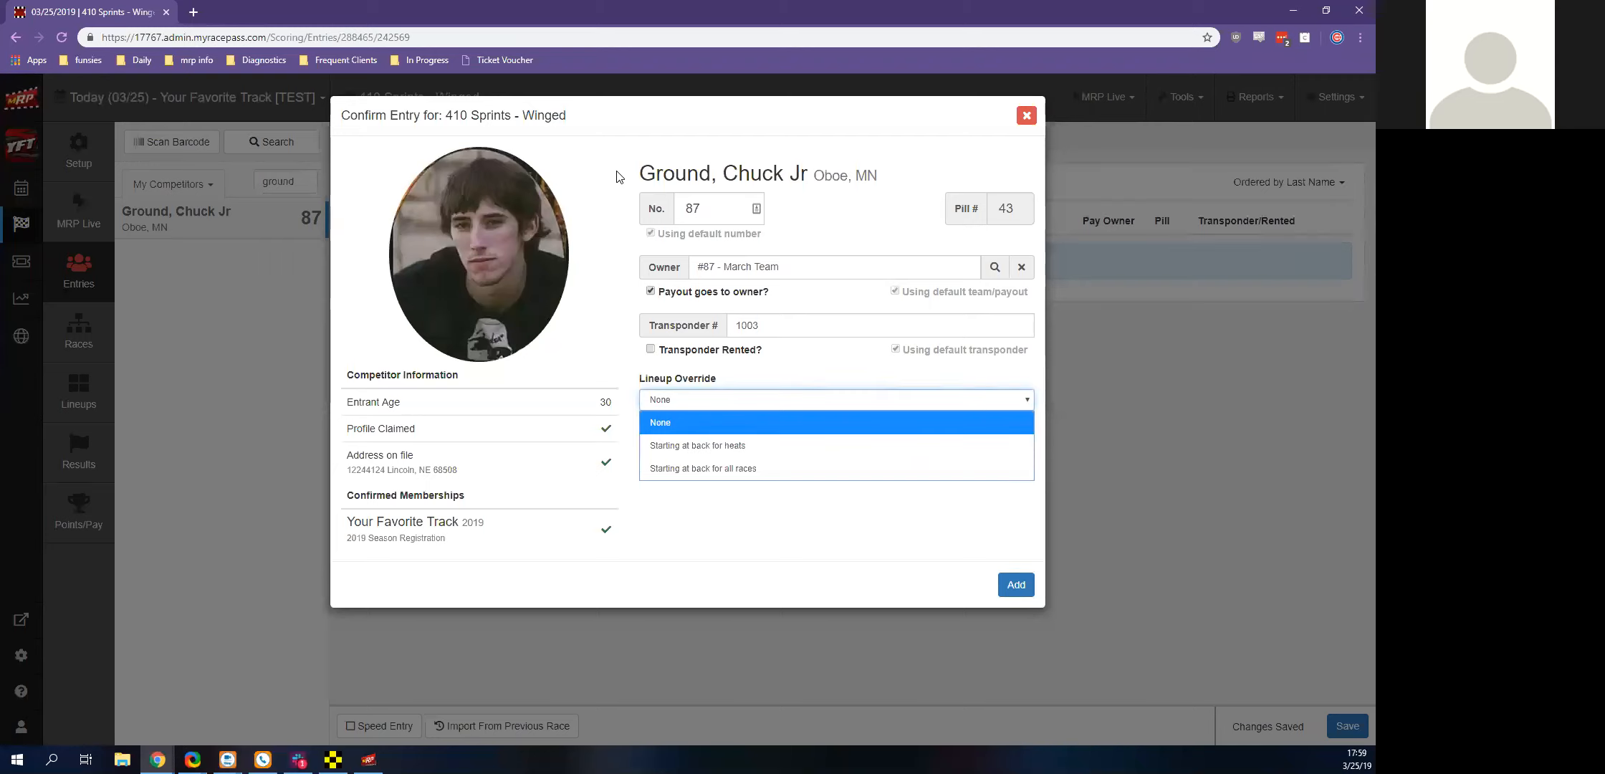
{"action": "key", "text": "Down"}
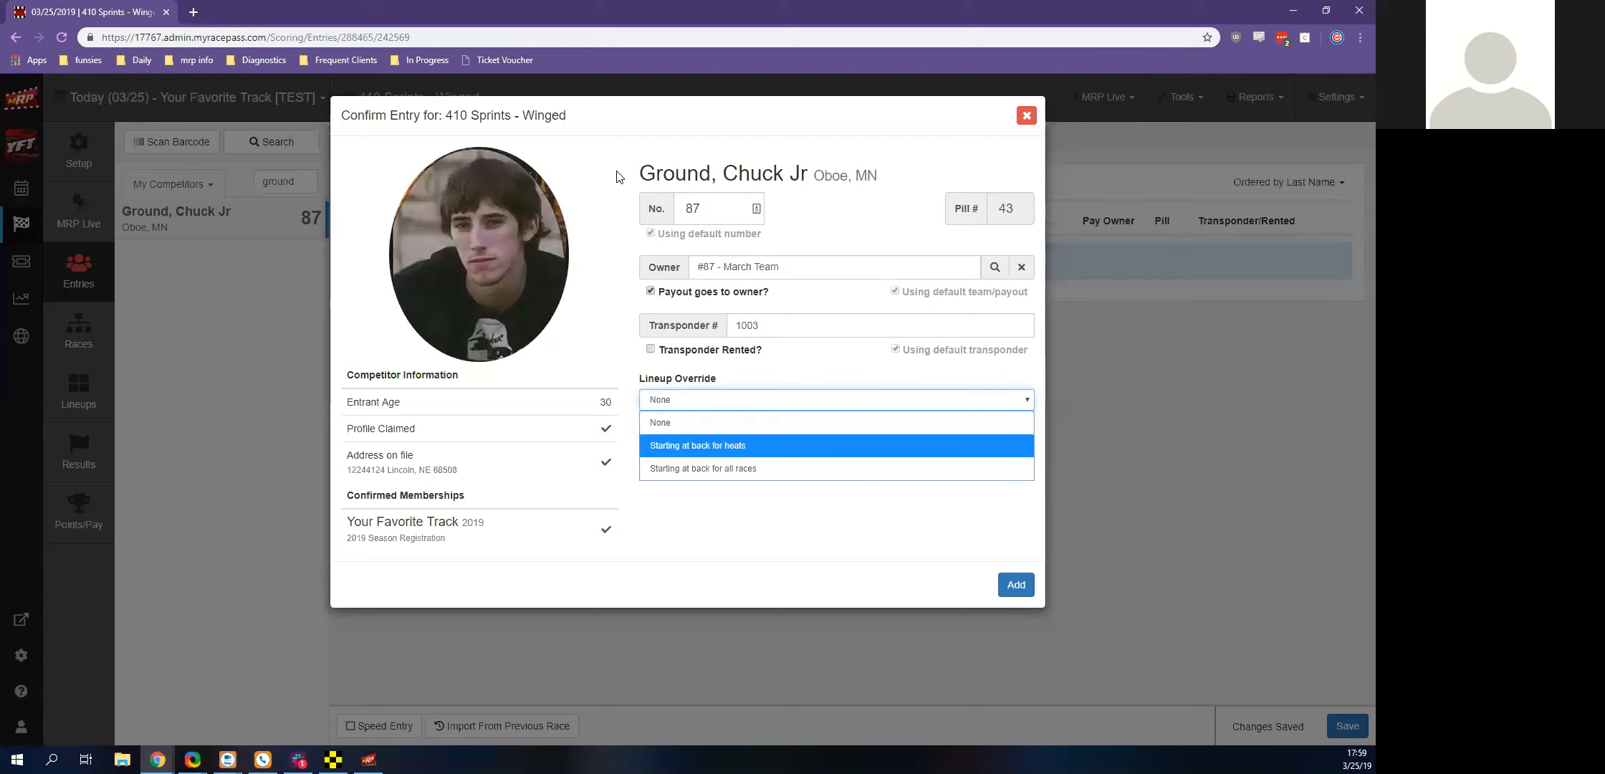
{"action": "key", "text": "Down"}
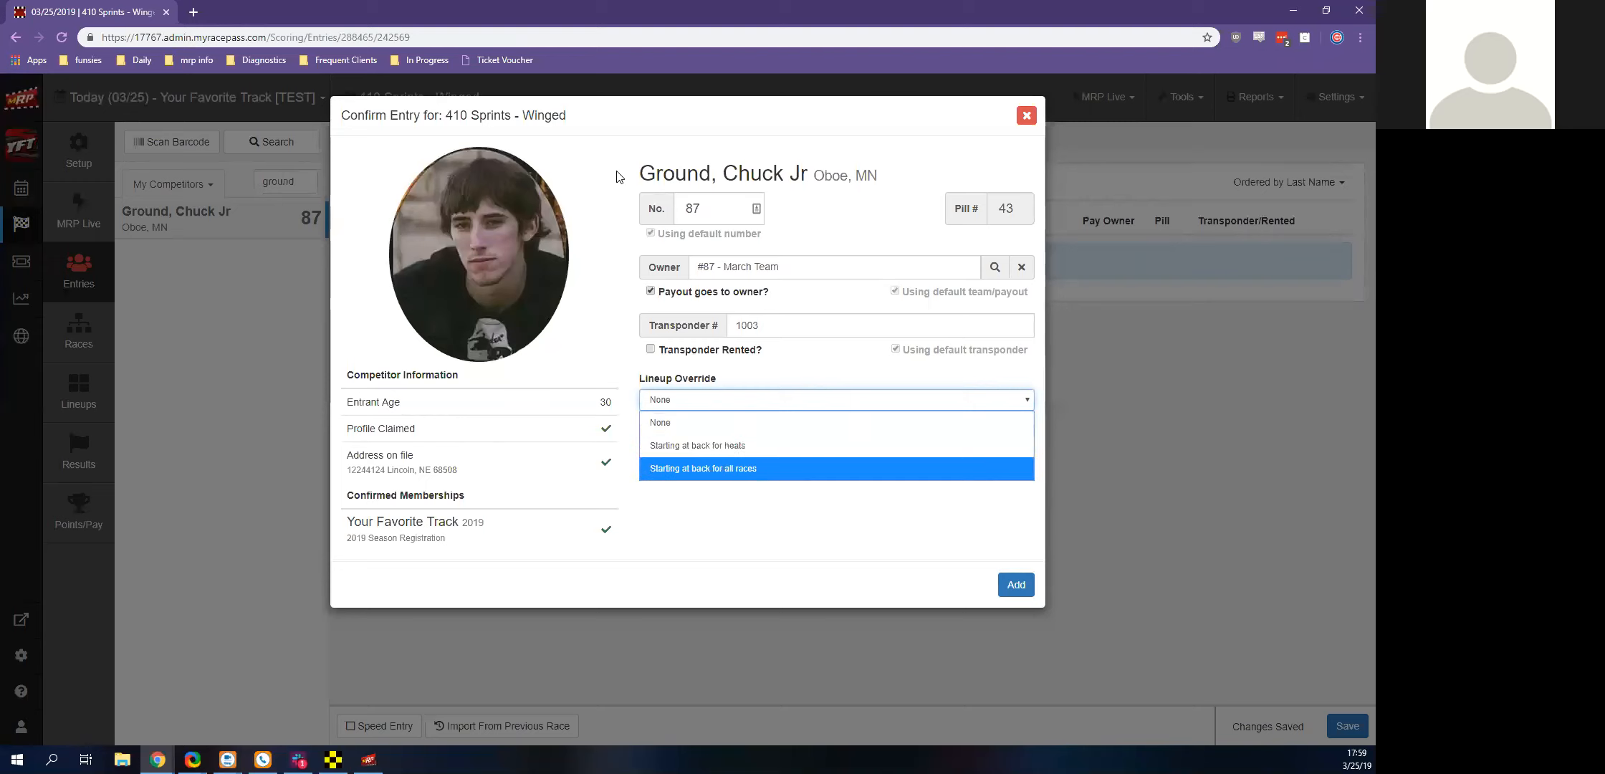
{"action": "key", "text": "Up"}
{"action": "key", "text": "Down"}
{"action": "key", "text": "Up"}
{"action": "key", "text": "Down"}
{"action": "key", "text": "Up"}
{"action": "key", "text": "Return"}
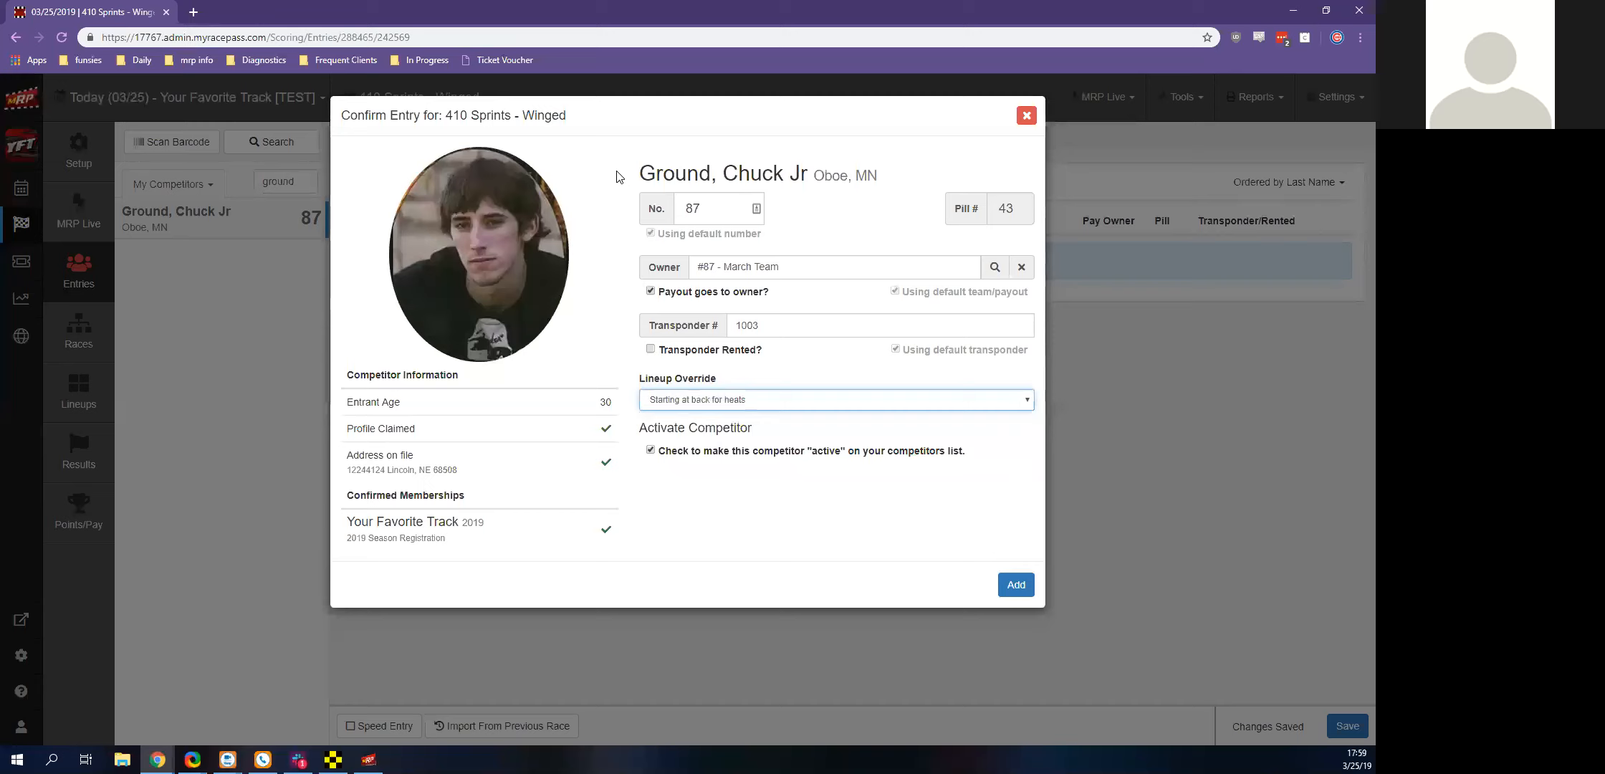
{"action": "left_click", "coordinate": [1007, 585]}
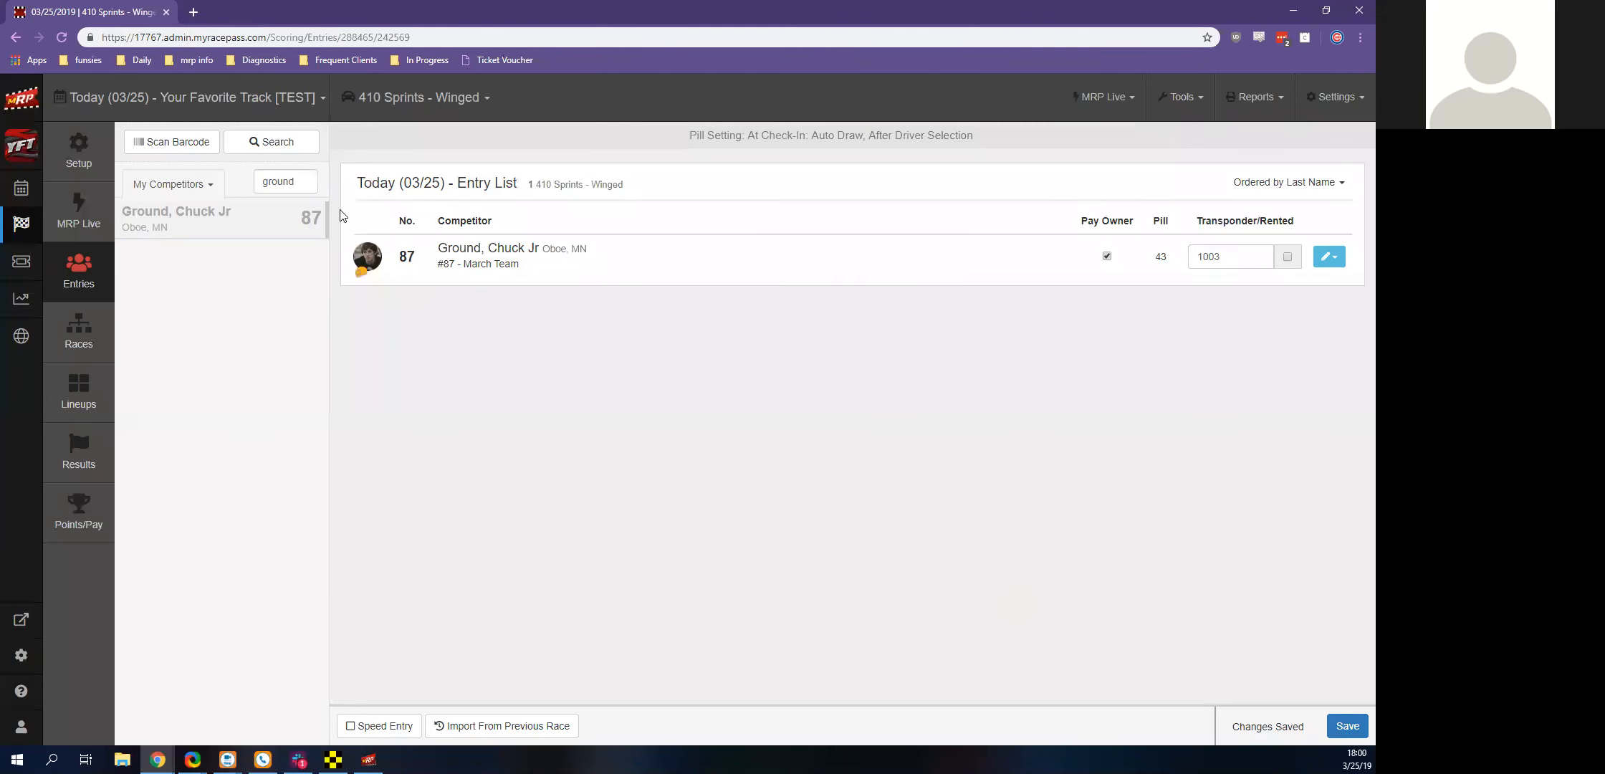
Clear the competitor filter and look over the full list of available competitors
{"action": "double_click", "coordinate": [283, 181]}
{"action": "key", "text": "BackSpace"}
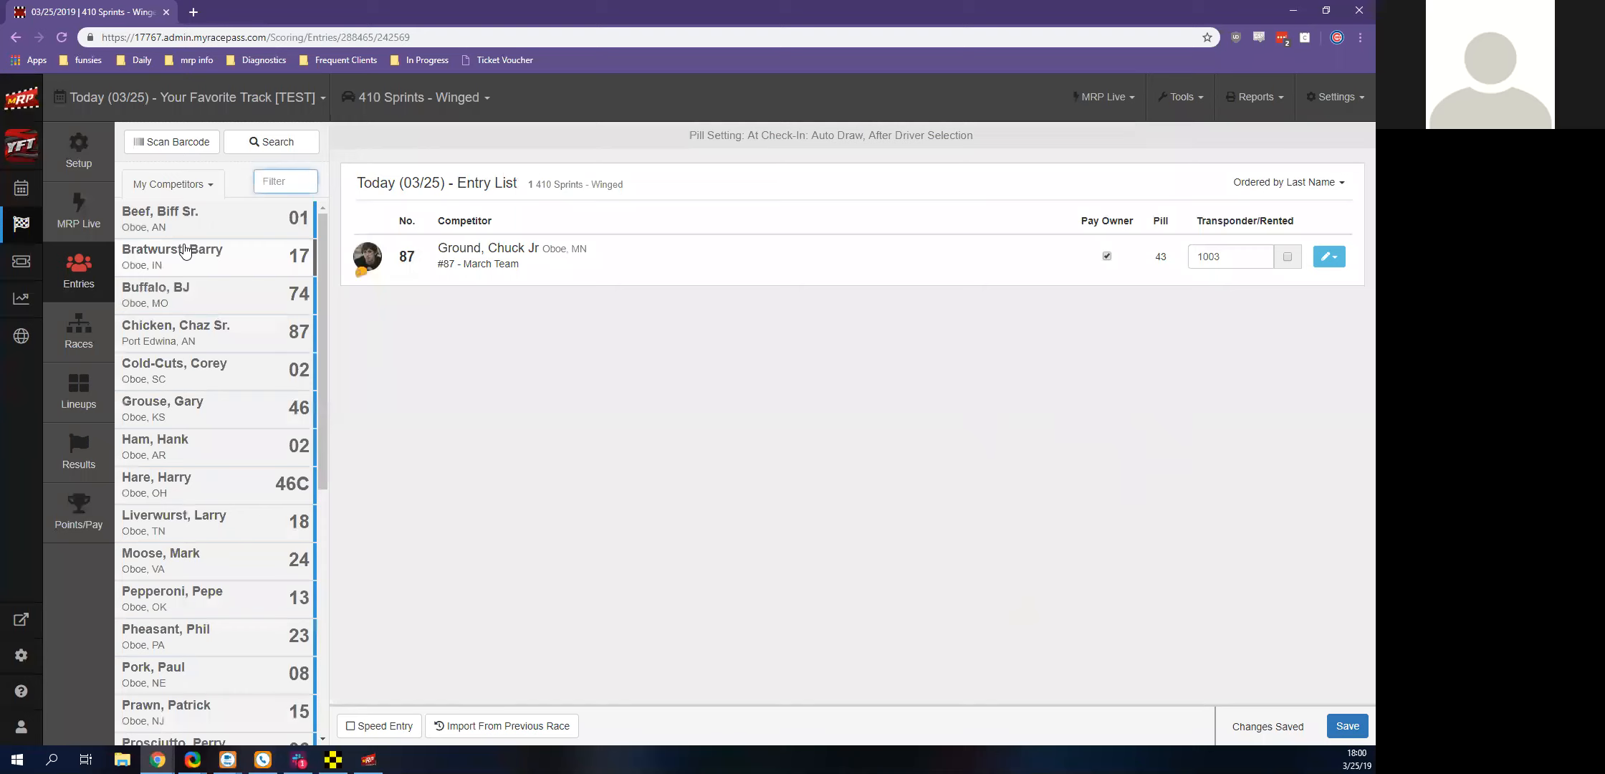
{"action": "scroll", "coordinate": [287, 495], "scroll_direction": "down", "scroll_amount": 7}
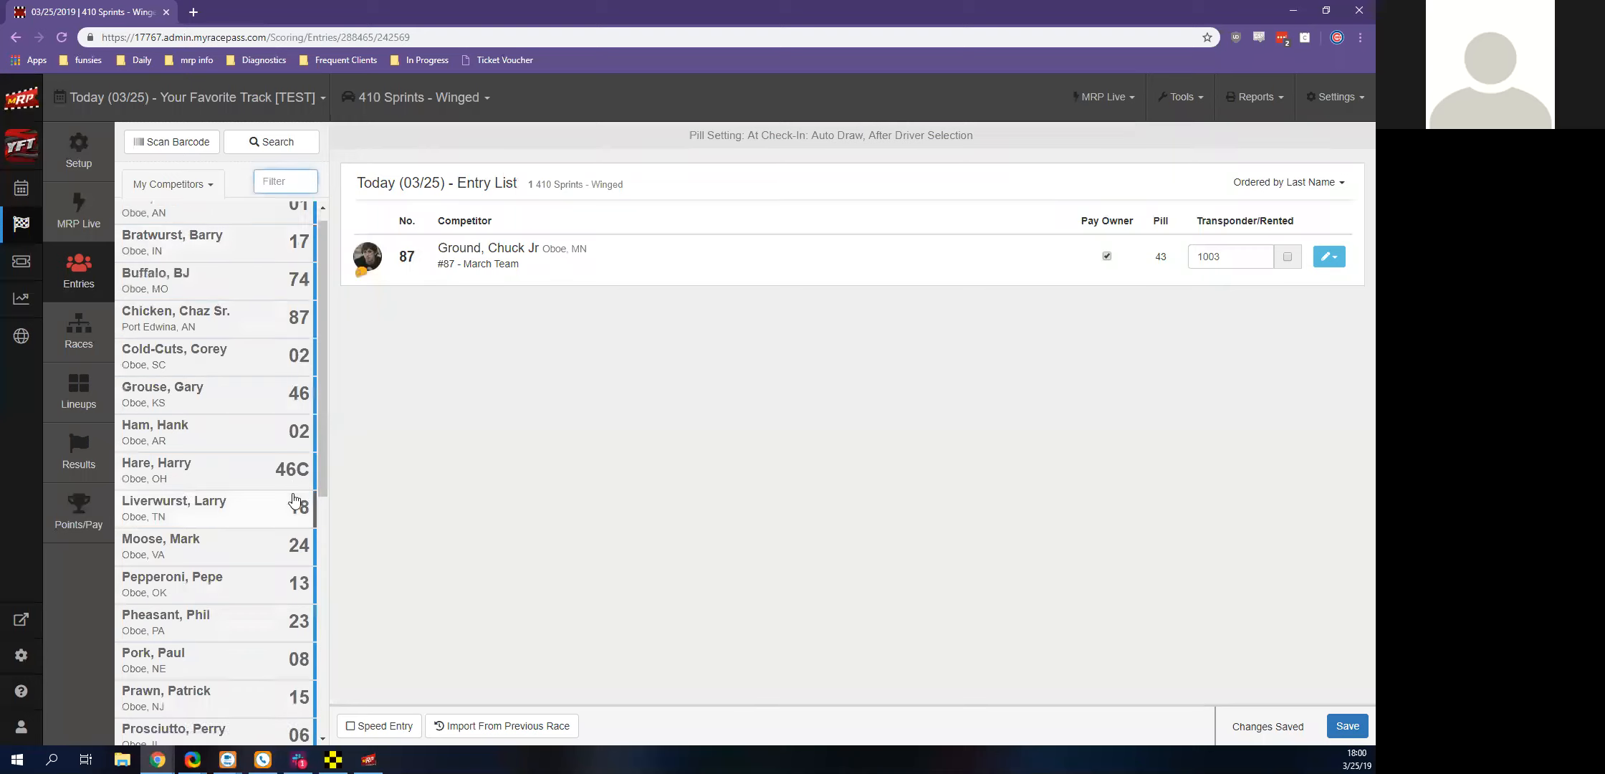
{"action": "scroll", "coordinate": [285, 492], "scroll_direction": "up", "scroll_amount": 7}
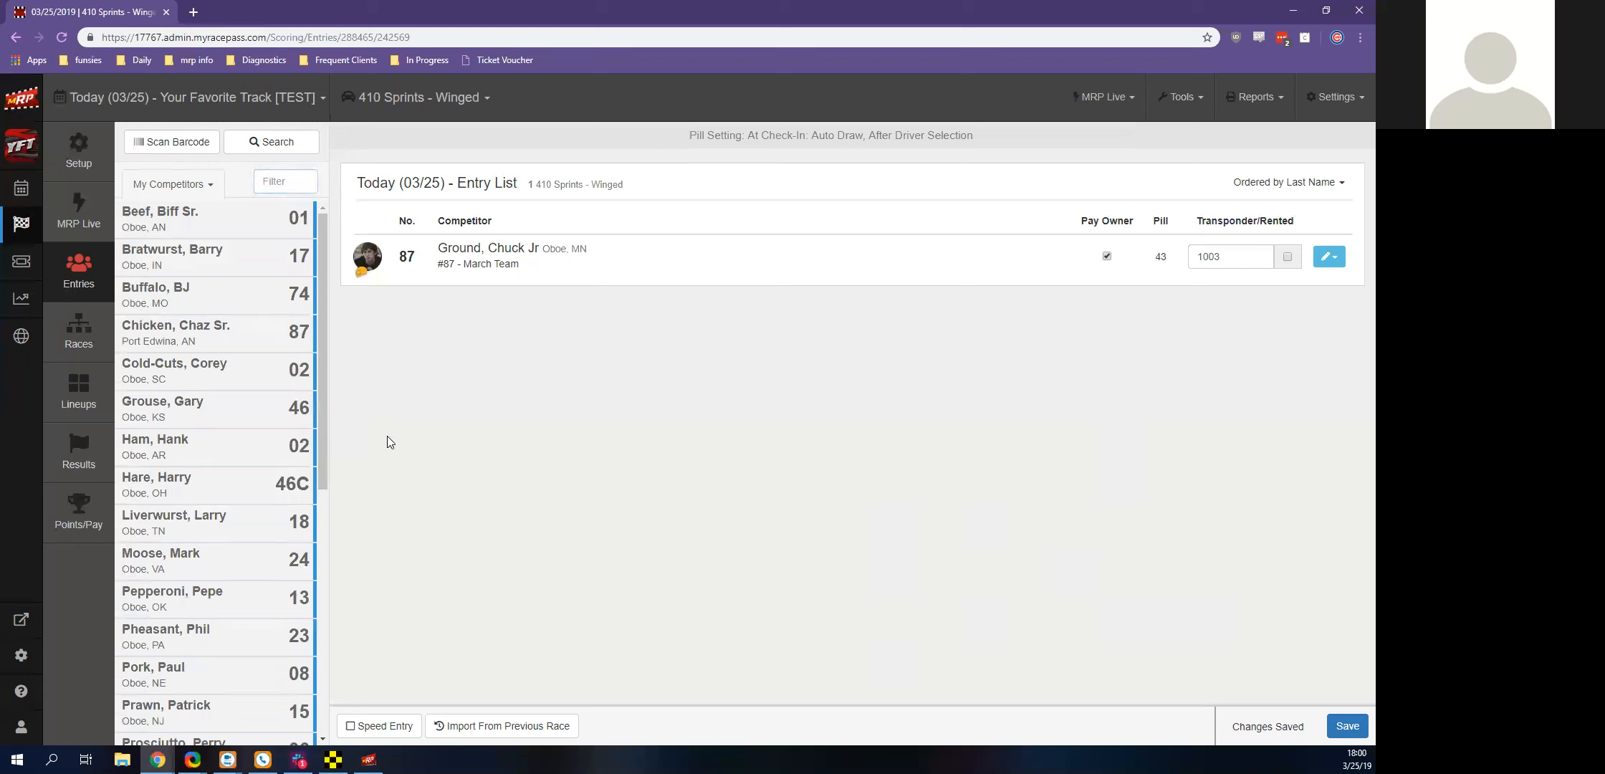
Start importing entries from a previous race and choose the 3/22/2019 event as the source
{"action": "left_click", "coordinate": [524, 727]}
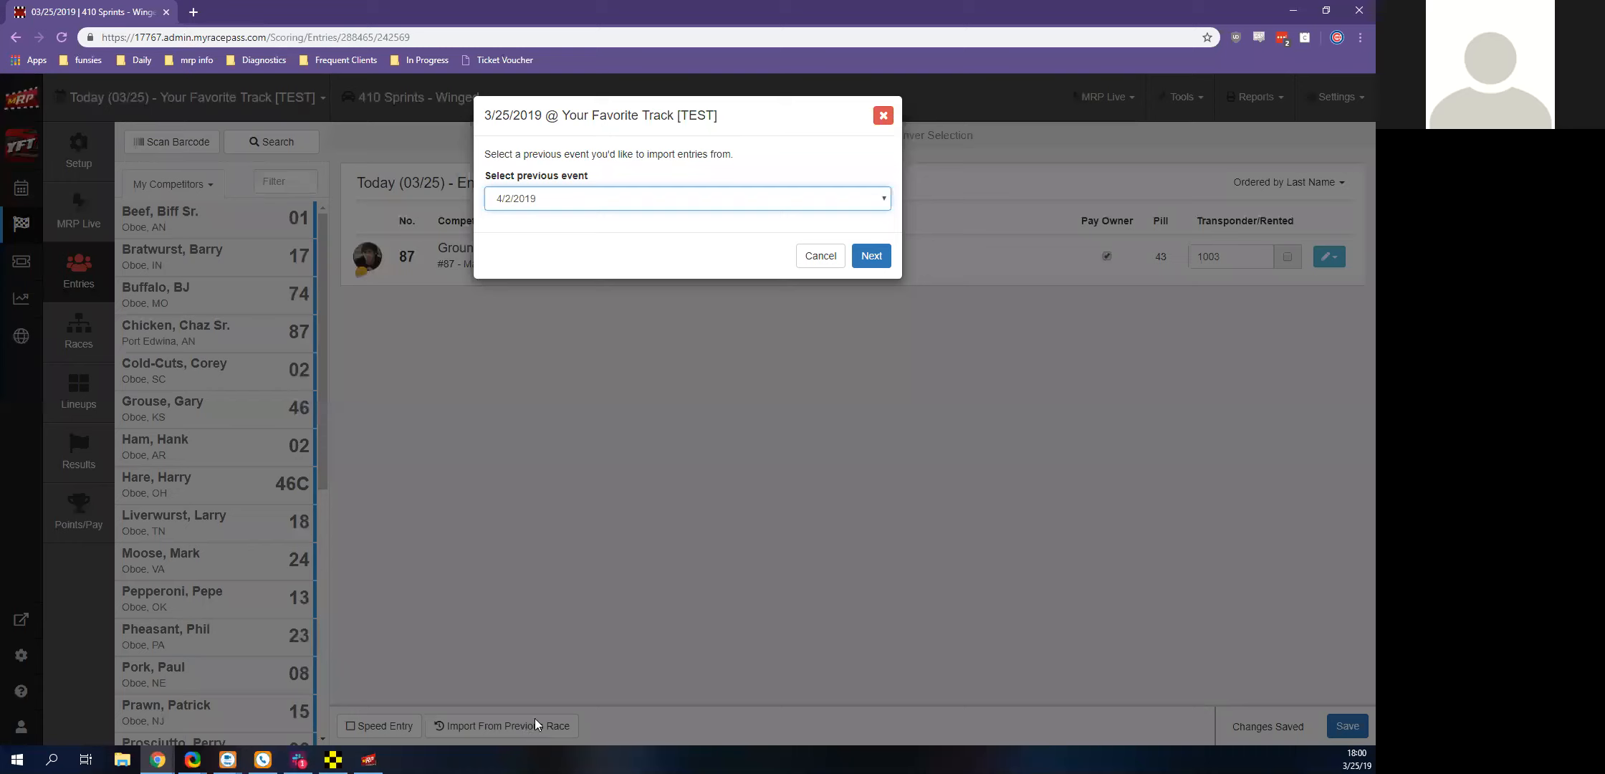
{"action": "key", "text": "alt+Down"}
{"action": "key", "text": "Down"}
{"action": "key", "text": "Down"}
{"action": "key", "text": "Down"}
{"action": "key", "text": "Down"}
{"action": "key", "text": "Down"}
{"action": "key", "text": "Down"}
{"action": "key", "text": "Down"}
{"action": "key", "text": "Down"}
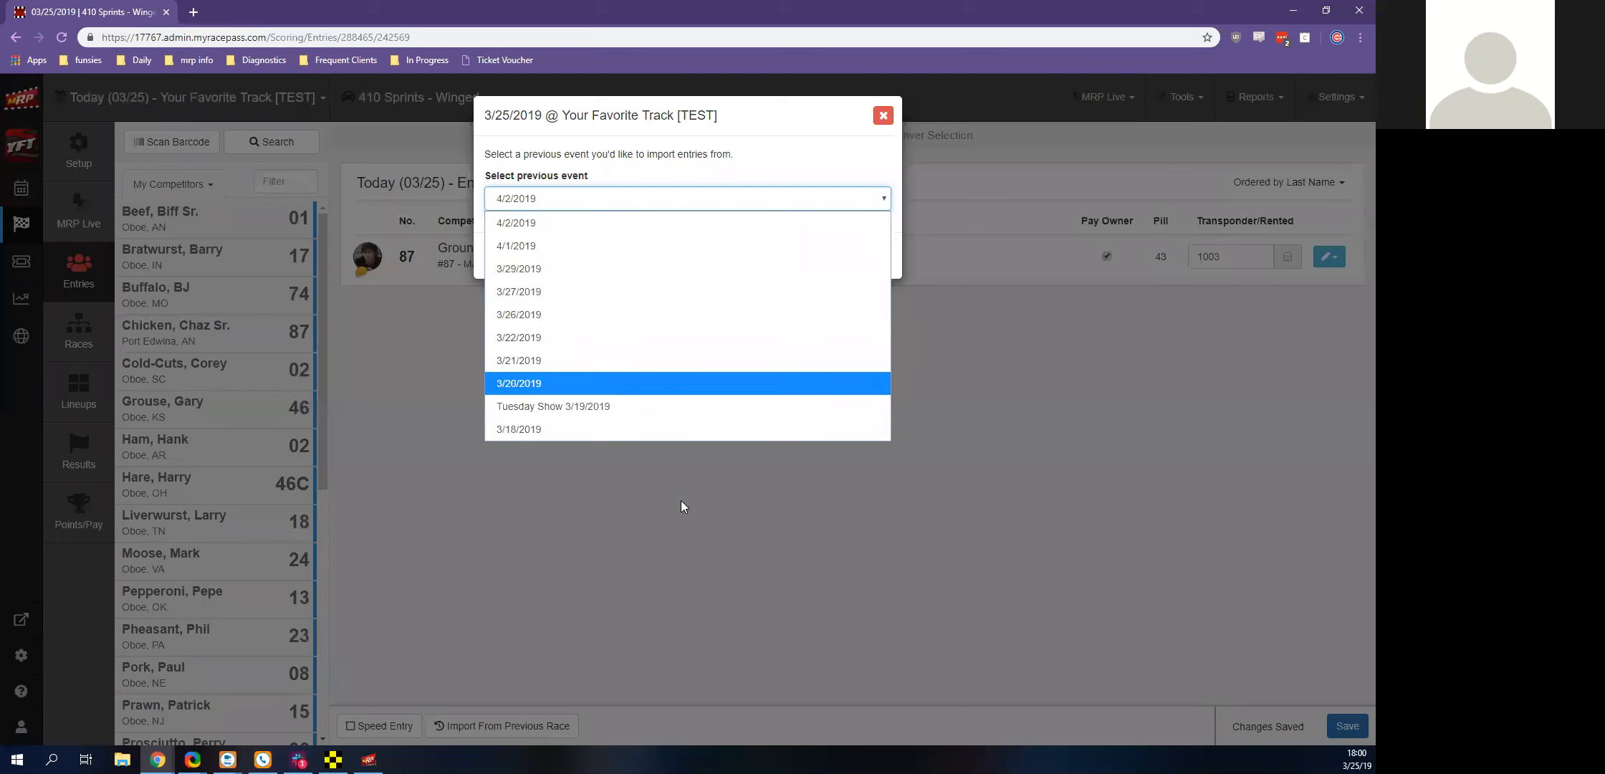
{"action": "key", "text": "Up"}
{"action": "key", "text": "Up"}
{"action": "key", "text": "Up"}
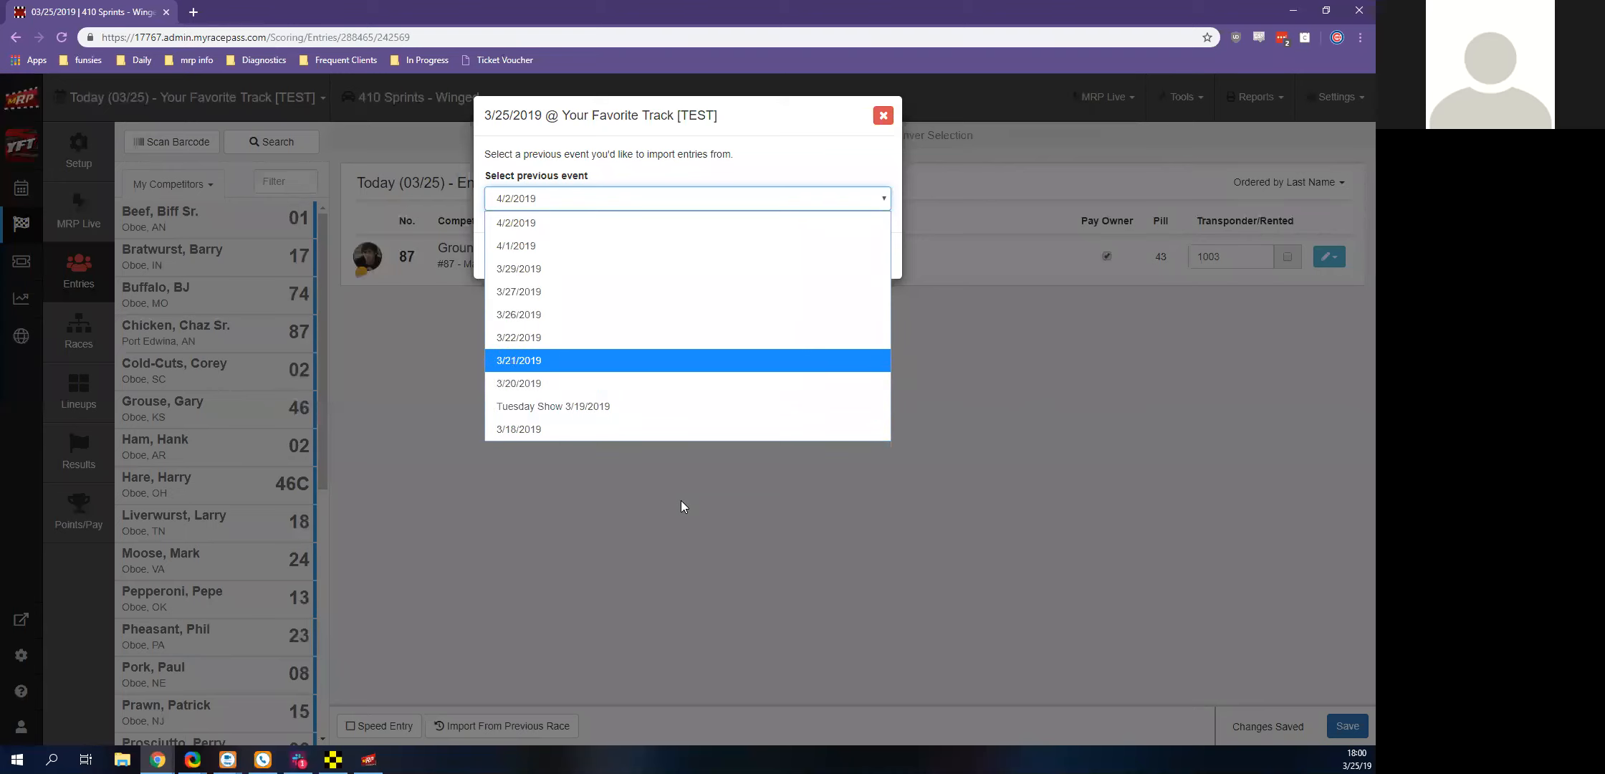
{"action": "key", "text": "Return"}
{"action": "key", "text": "Tab"}
{"action": "key", "text": "Return"}
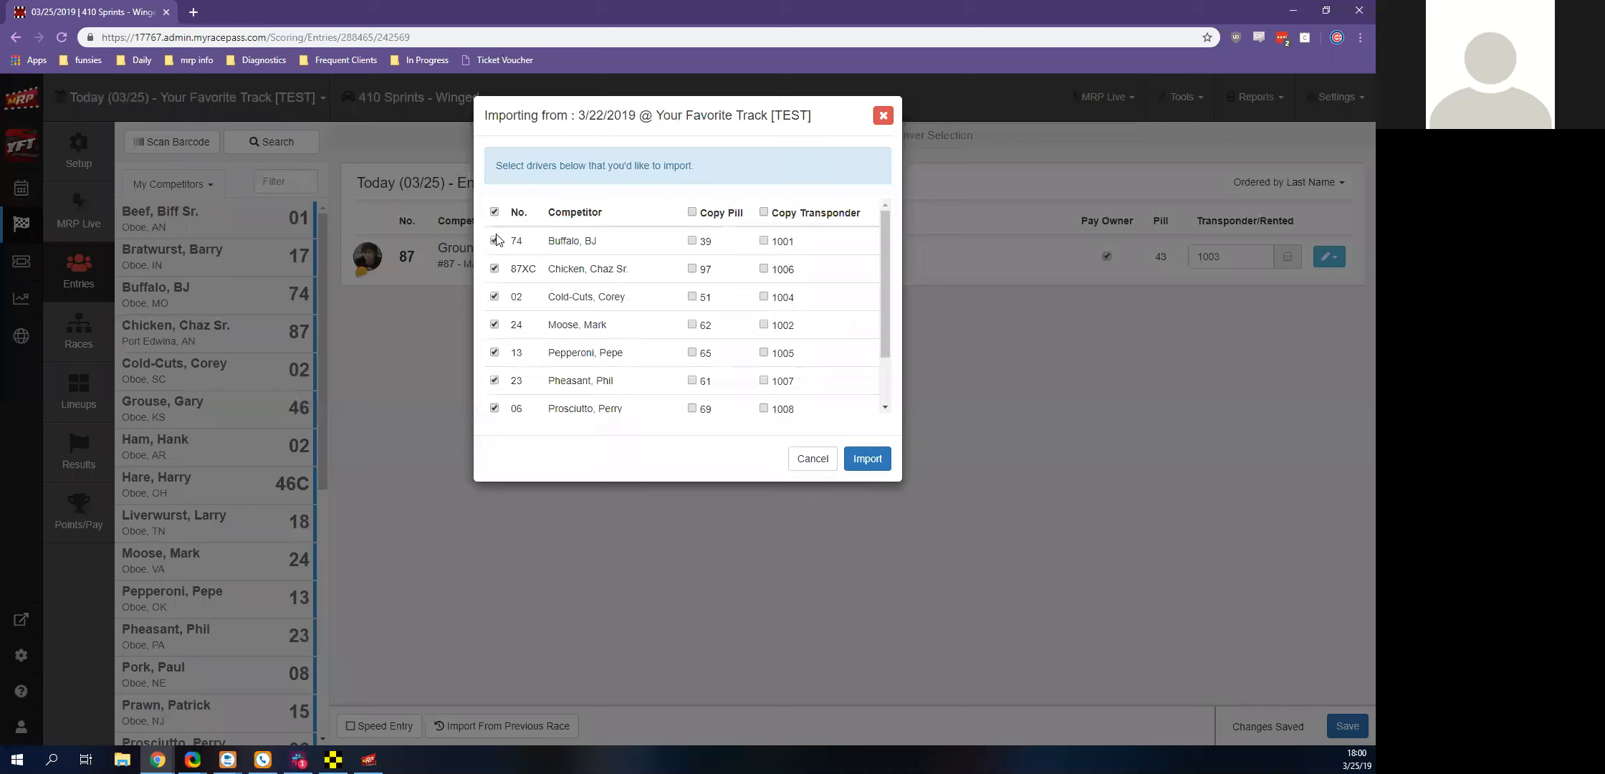
Import only drivers 74, 87XC and 02, copying pills for 87XC and 02 and transponders for all three
{"action": "left_click", "coordinate": [495, 212]}
{"action": "left_click", "coordinate": [494, 241]}
{"action": "left_click", "coordinate": [494, 269]}
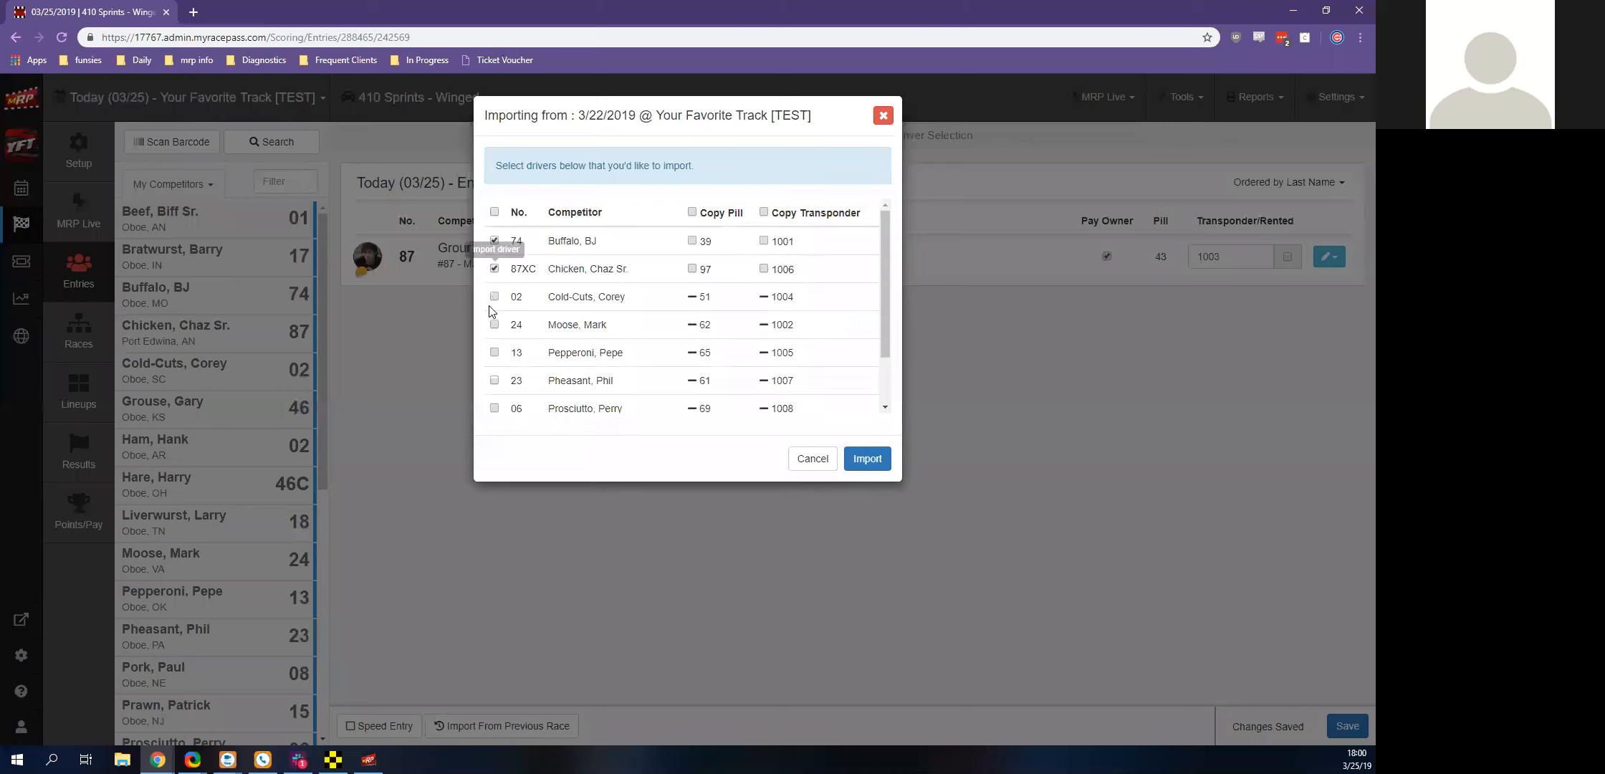
{"action": "left_click", "coordinate": [494, 297]}
{"action": "left_click", "coordinate": [692, 297]}
{"action": "left_click", "coordinate": [693, 268]}
{"action": "left_click", "coordinate": [764, 296]}
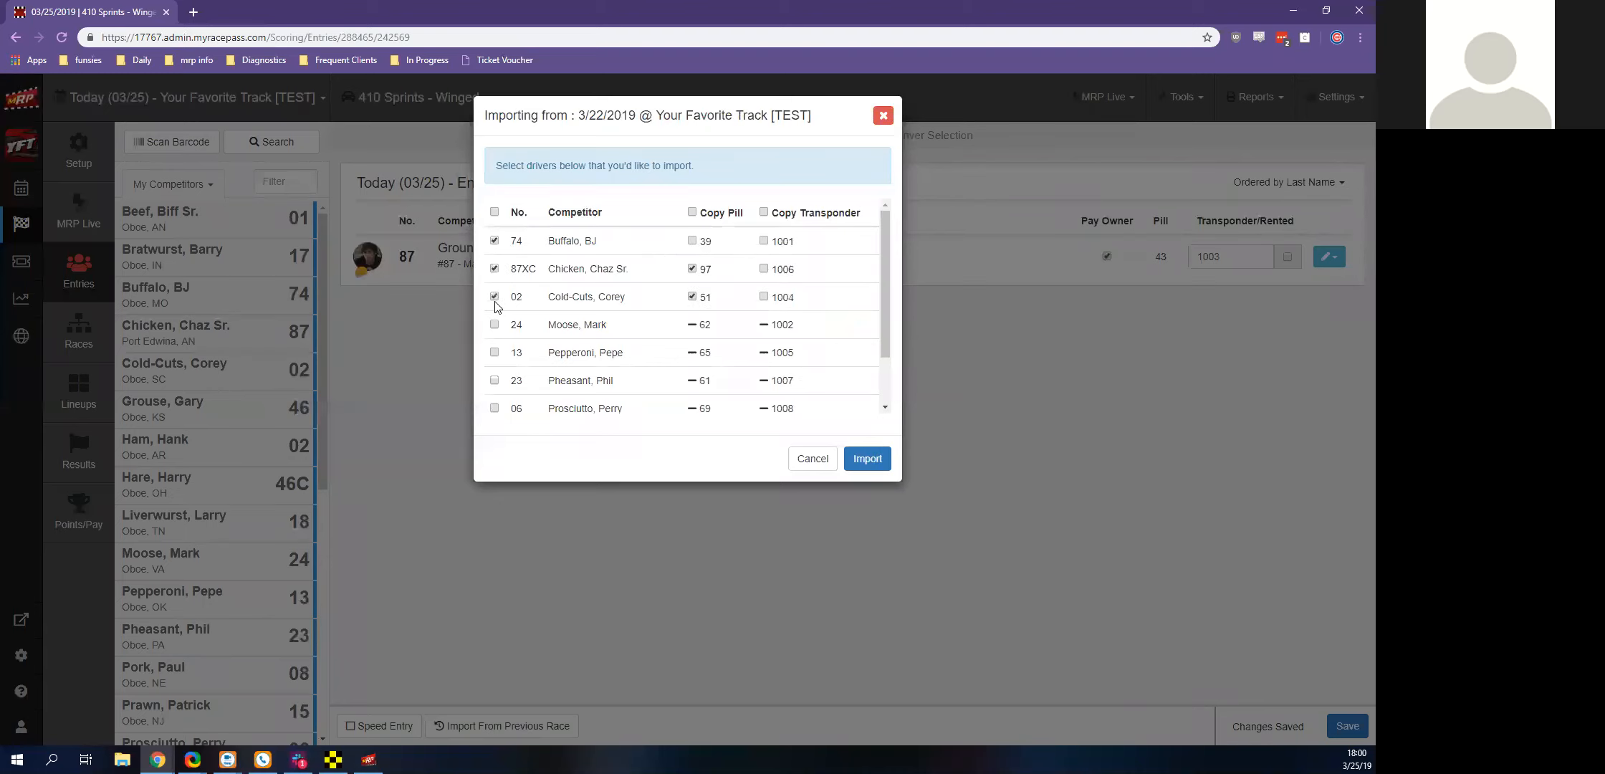
{"action": "left_click", "coordinate": [764, 269]}
{"action": "left_click", "coordinate": [764, 241]}
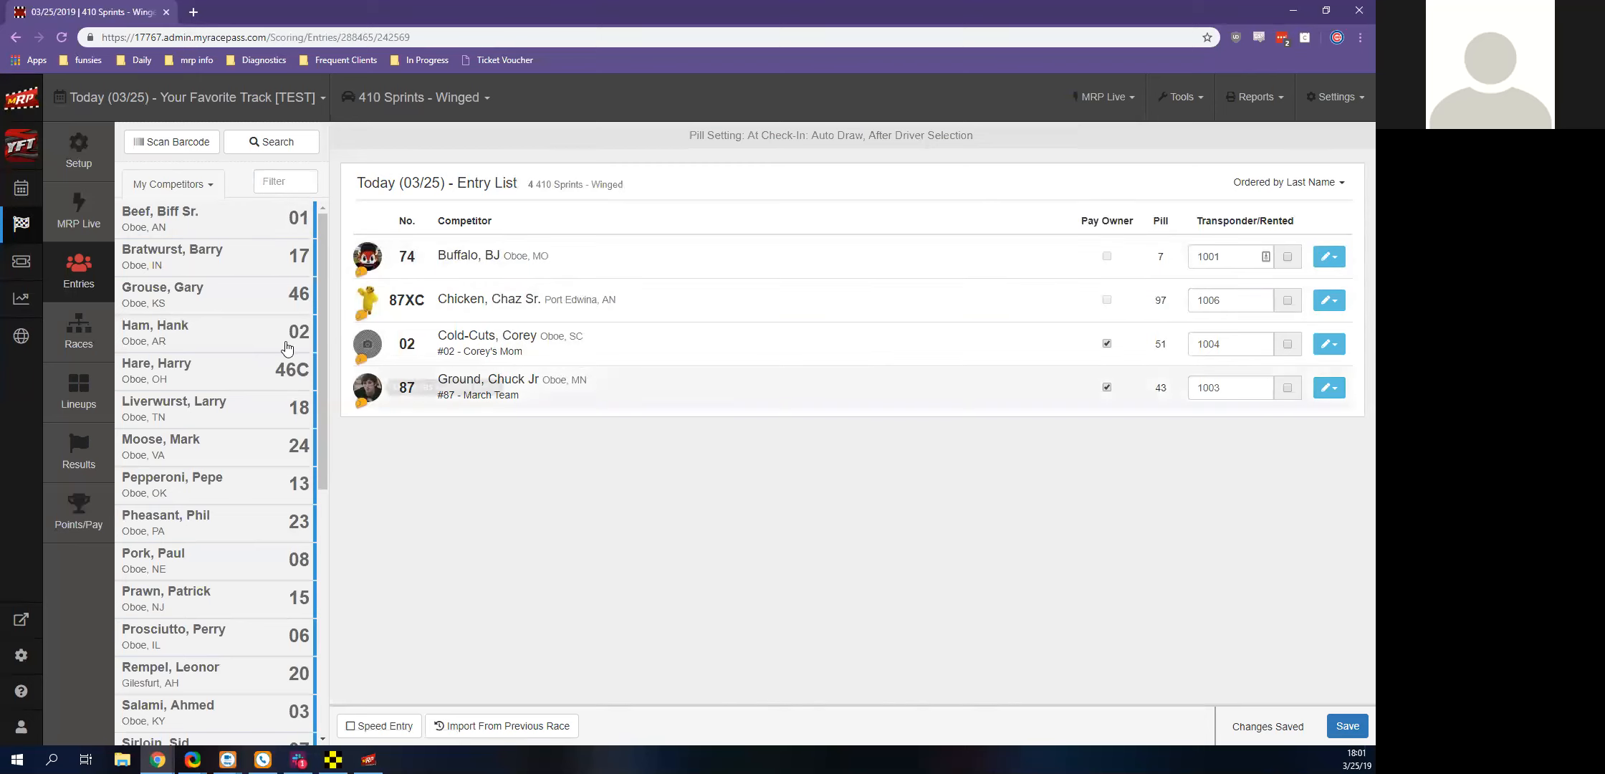
Filter the available competitors by a driver's last name, and clear the filter
{"action": "left_click", "coordinate": [271, 182]}
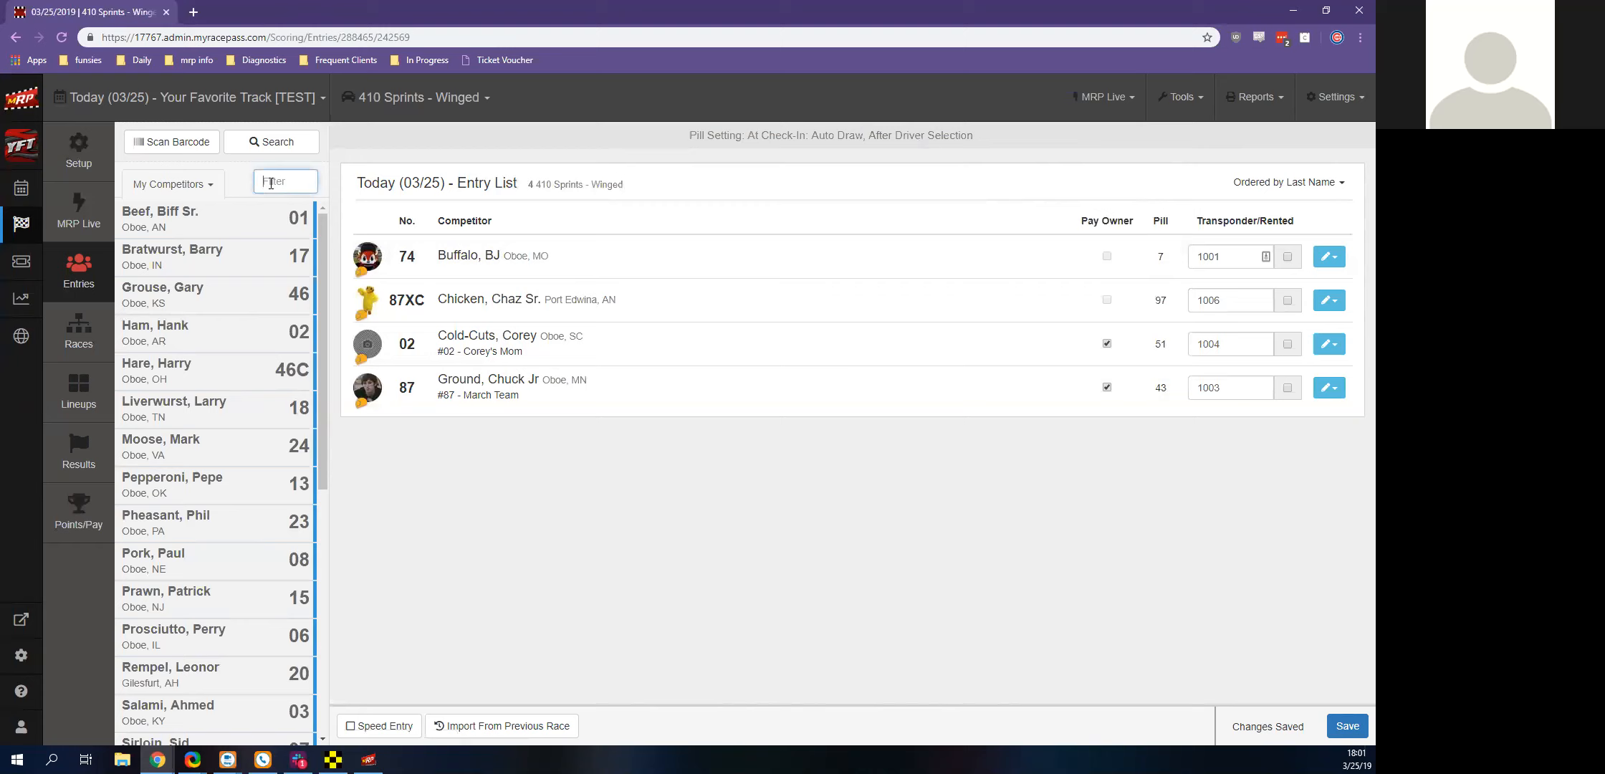
{"action": "type", "text": "wayne"}
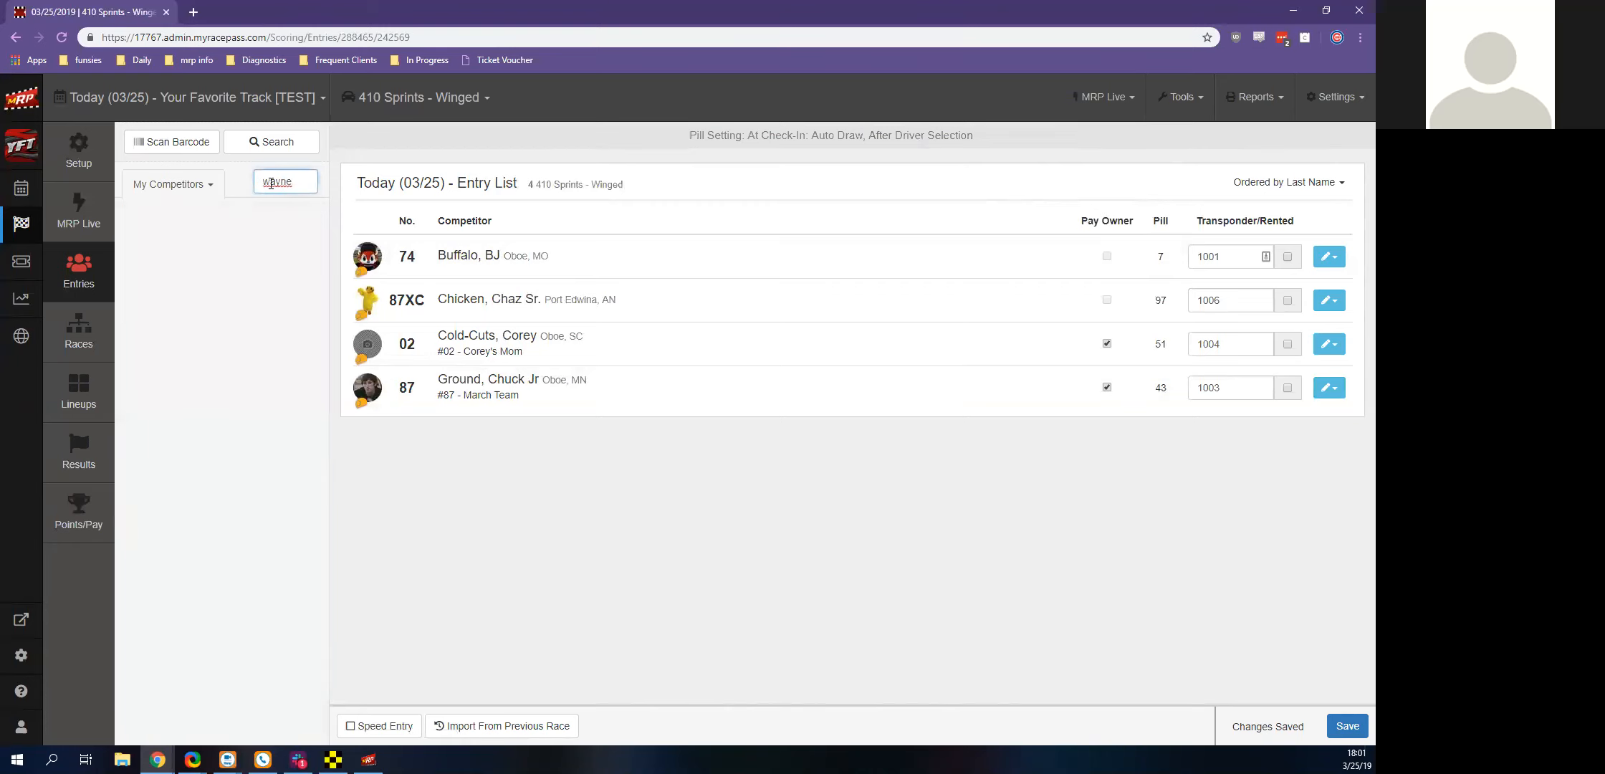
{"action": "key", "text": "BackSpace"}
{"action": "key", "text": "BackSpace"}
{"action": "key", "text": "BackSpace"}
{"action": "key", "text": "BackSpace"}
{"action": "key", "text": "BackSpace"}
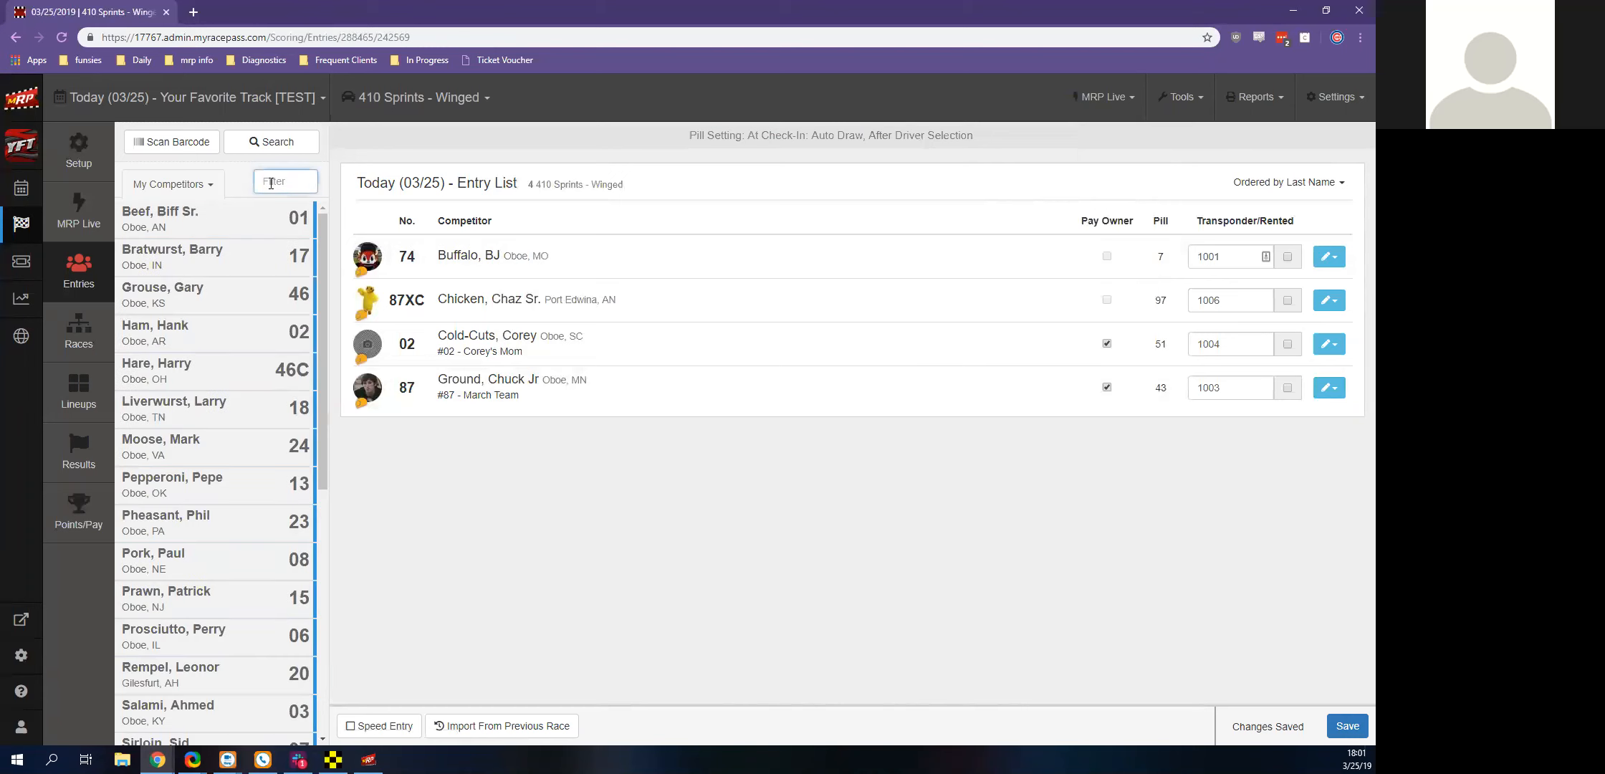
Search the MyRacePass driver database for a driver by full name and clear the search text
{"action": "left_click", "coordinate": [268, 140]}
{"action": "type", "text": "Bruce Wayne"}
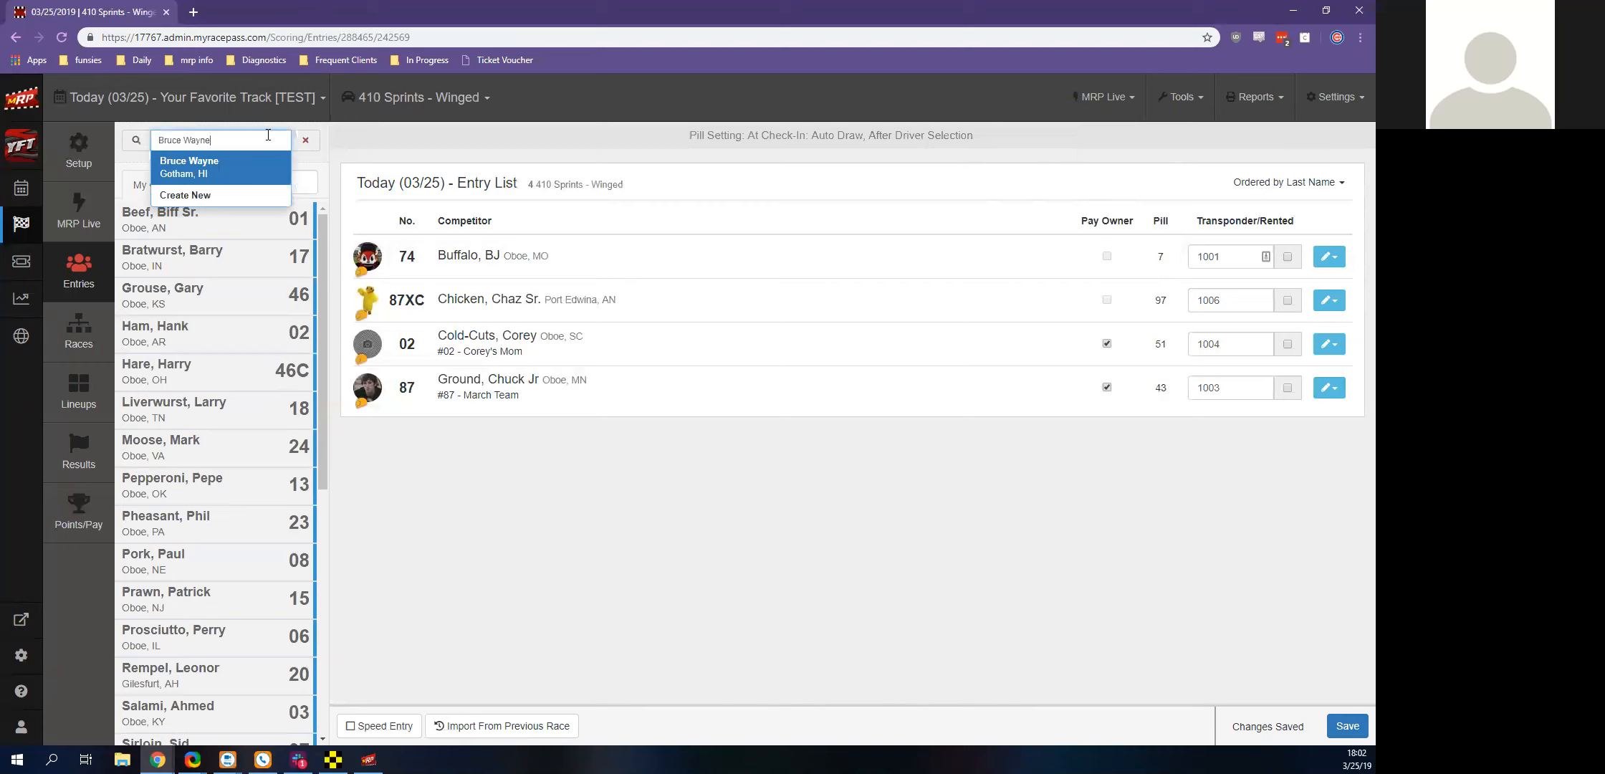
{"action": "key", "text": "BackSpace"}
{"action": "key", "text": "BackSpace"}
{"action": "key", "text": "BackSpace"}
{"action": "key", "text": "BackSpace"}
{"action": "key", "text": "BackSpace"}
{"action": "key", "text": "BackSpace"}
{"action": "key", "text": "BackSpace"}
{"action": "key", "text": "BackSpace"}
{"action": "key", "text": "BackSpace"}
{"action": "key", "text": "BackSpace"}
{"action": "key", "text": "BackSpace"}
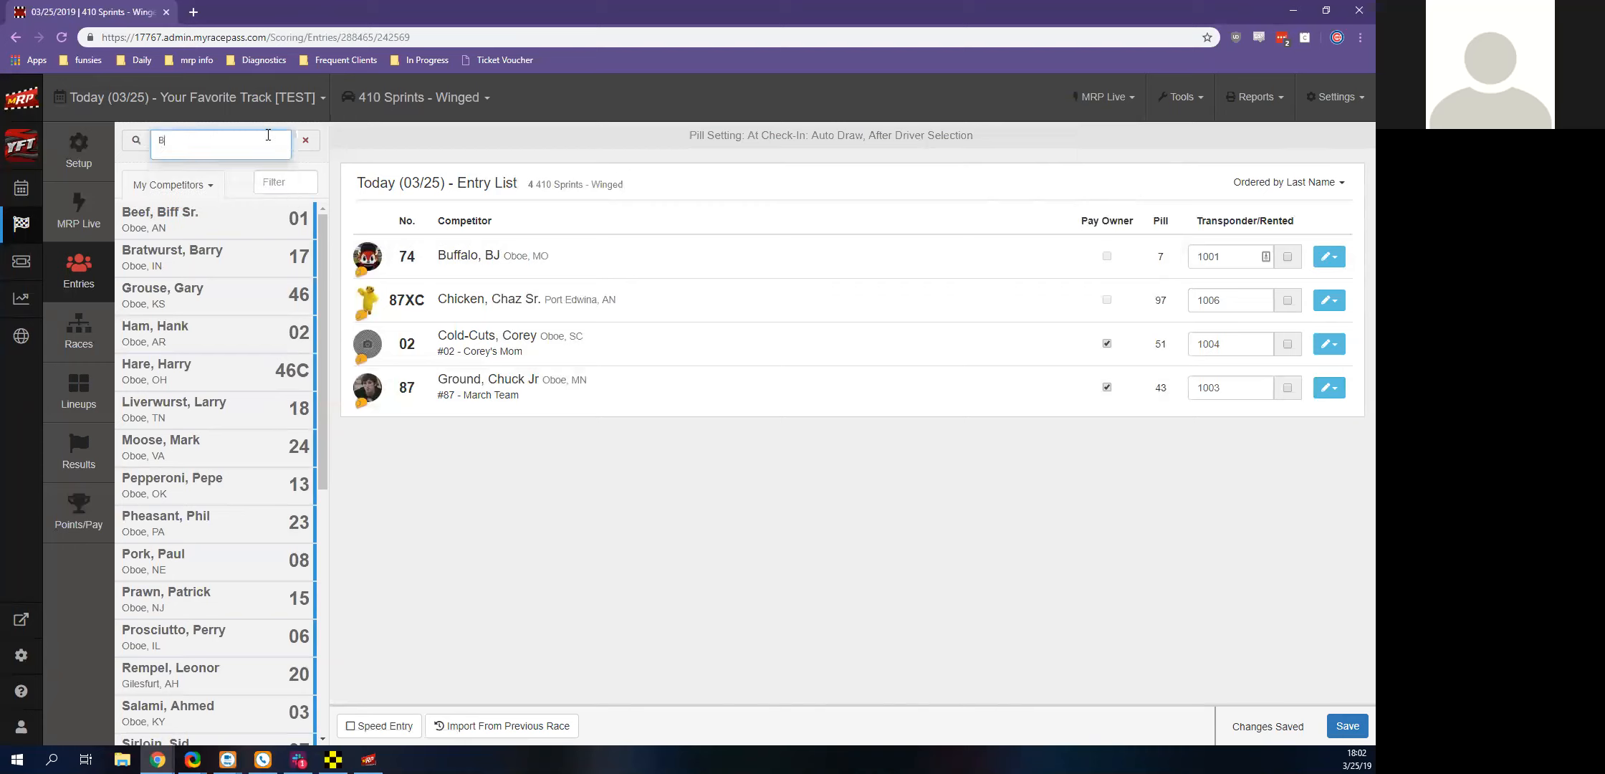
Search the driver database for a different driver's full name, and close the search to return to the competitor list
{"action": "type", "text": "Clark Kent"}
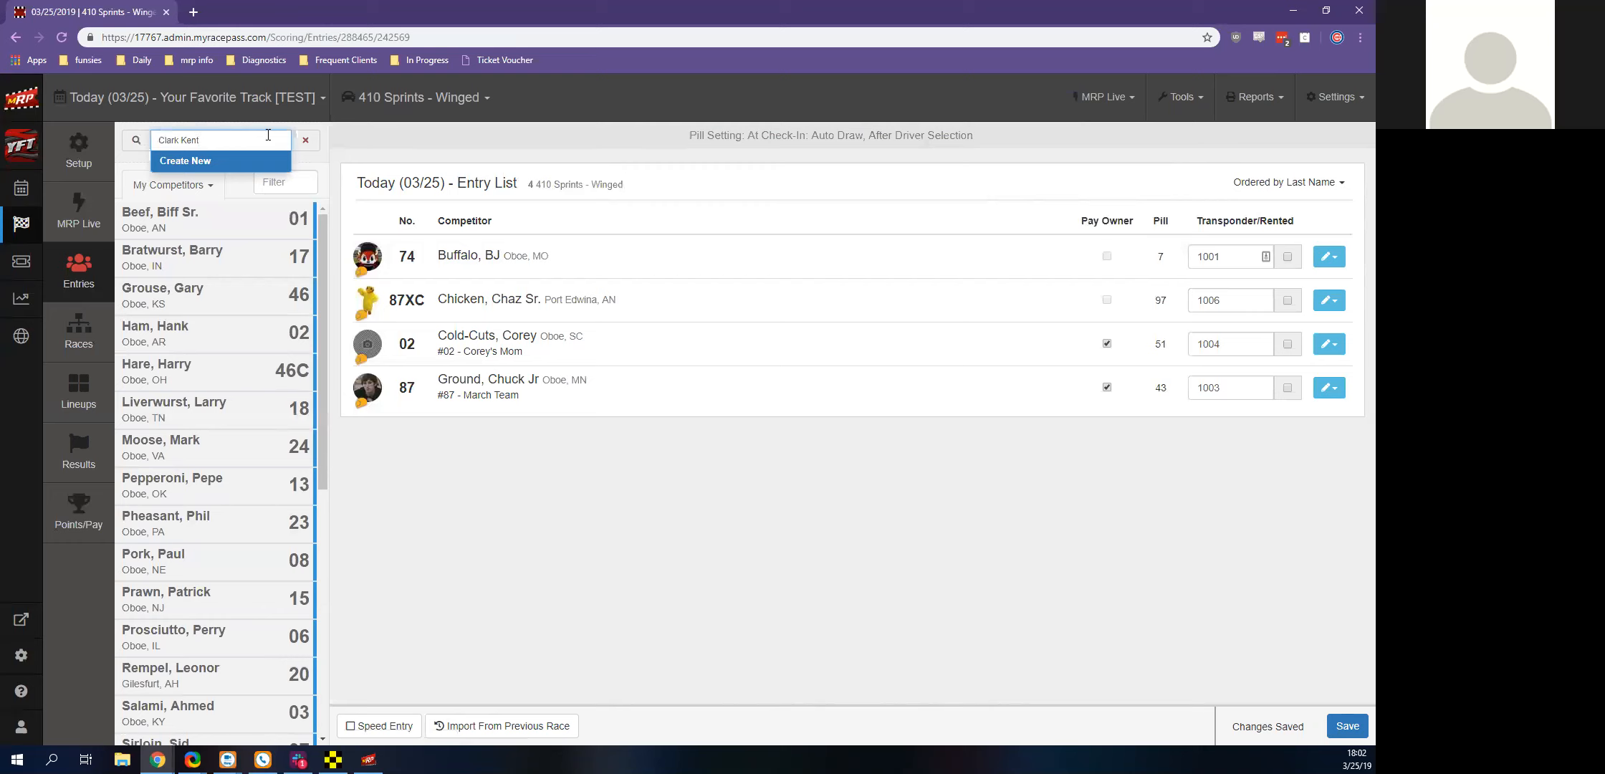
{"action": "key", "text": "BackSpace"}
{"action": "key", "text": "BackSpace"}
{"action": "key", "text": "BackSpace"}
{"action": "key", "text": "BackSpace"}
{"action": "key", "text": "BackSpace"}
{"action": "key", "text": "BackSpace"}
{"action": "key", "text": "BackSpace"}
{"action": "key", "text": "BackSpace"}
{"action": "key", "text": "BackSpace"}
{"action": "key", "text": "BackSpace"}
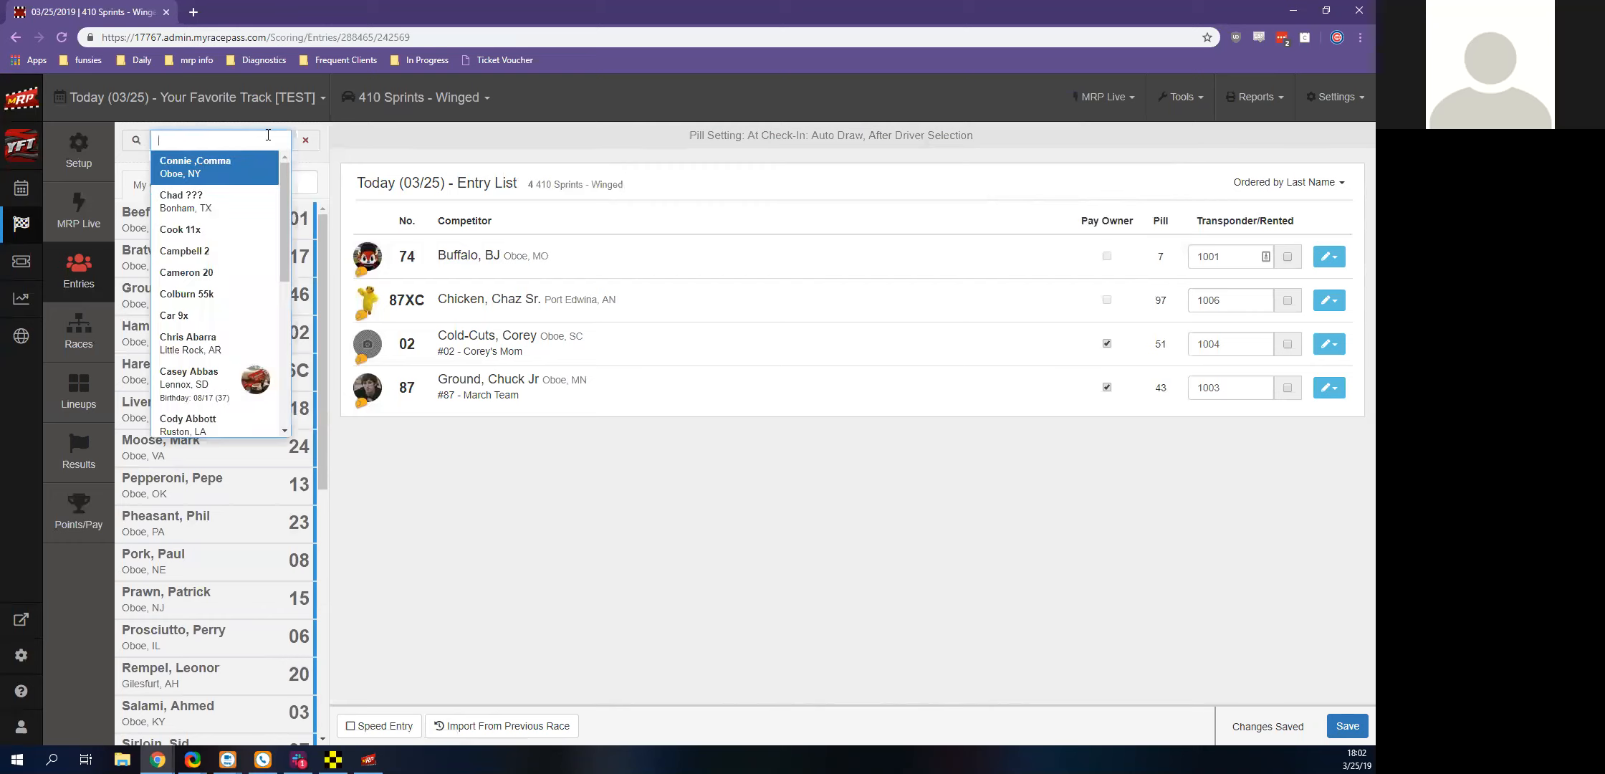
{"action": "left_click", "coordinate": [299, 164]}
{"action": "left_click", "coordinate": [289, 179]}
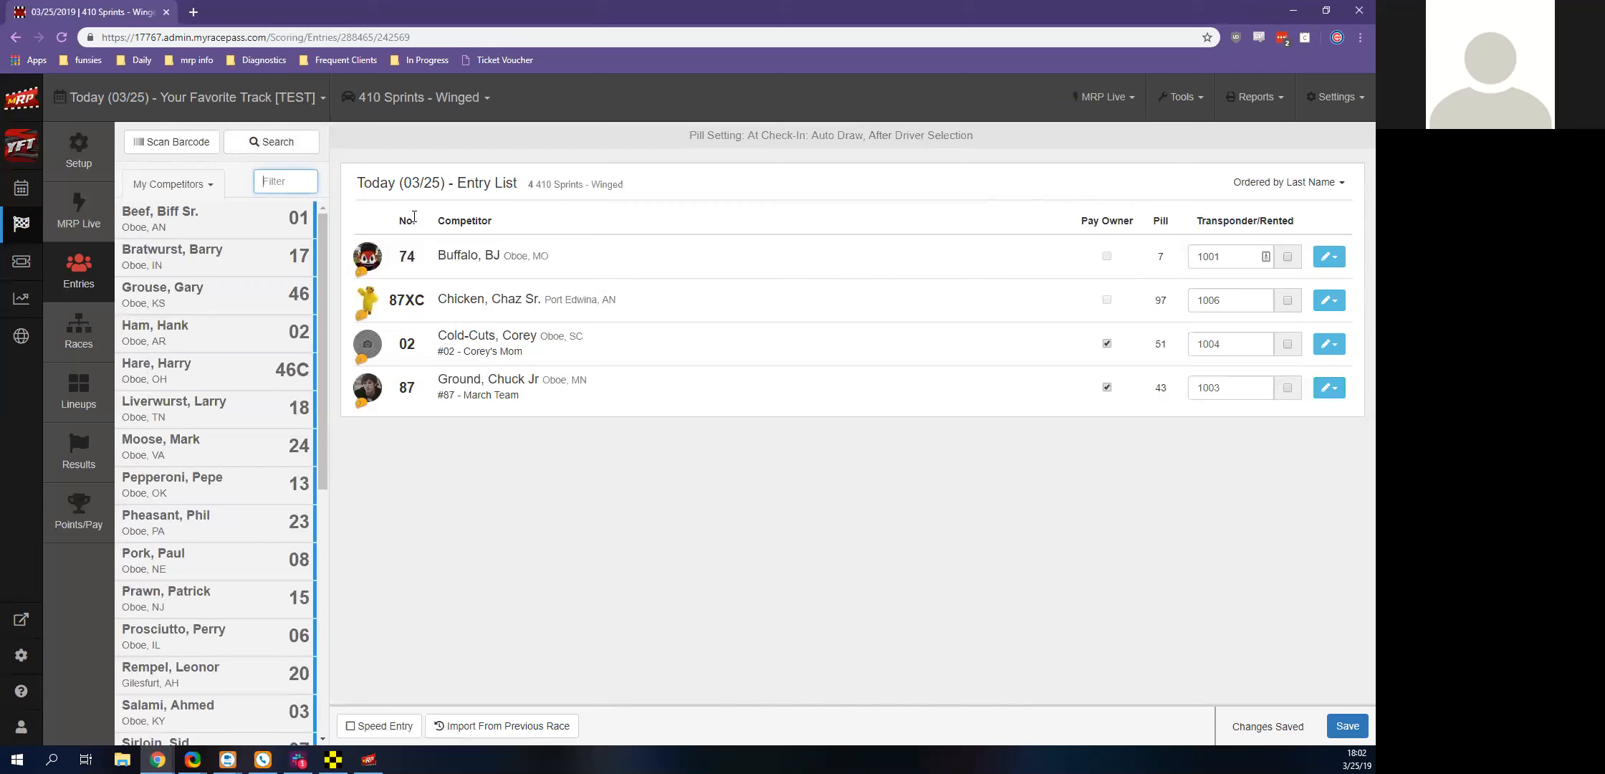
Open the Season Management help and read the Barcode Scanners for MRP Cards article down to its suggested hardware
{"action": "left_click", "coordinate": [496, 426]}
{"action": "left_click", "coordinate": [20, 691]}
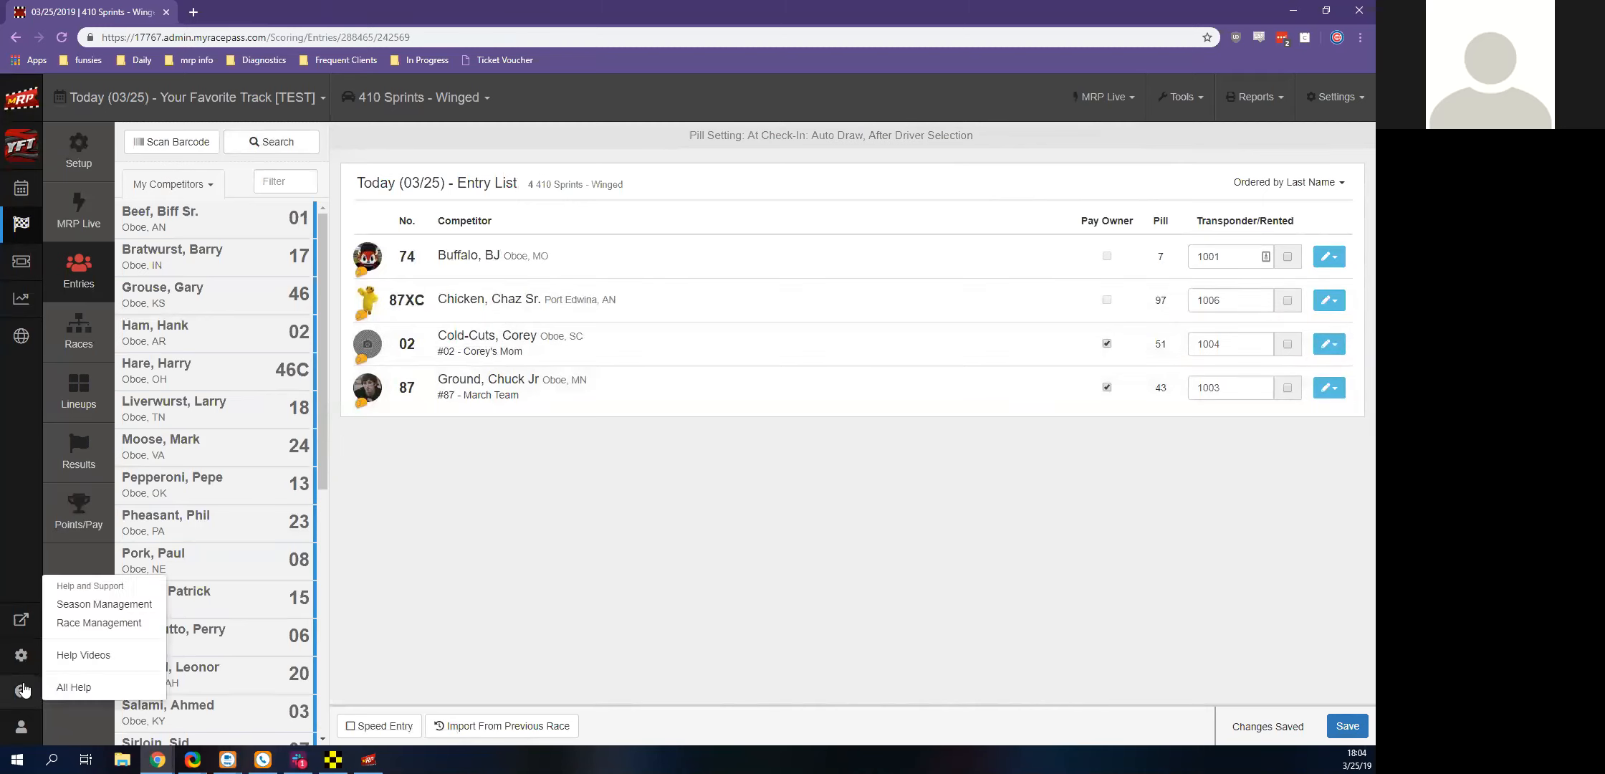
{"action": "left_click", "coordinate": [84, 605]}
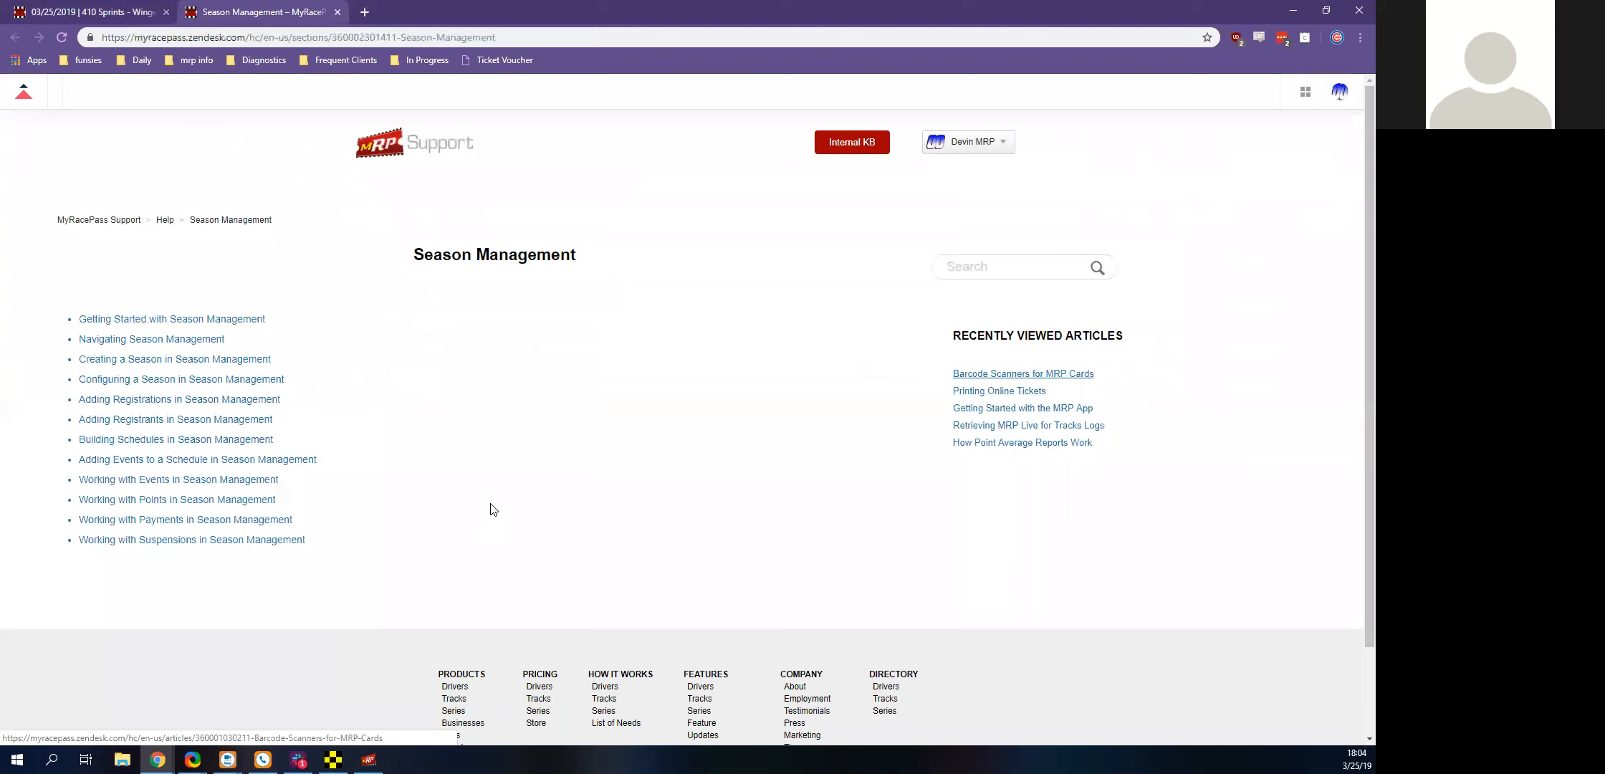
{"action": "left_click", "coordinate": [1024, 374]}
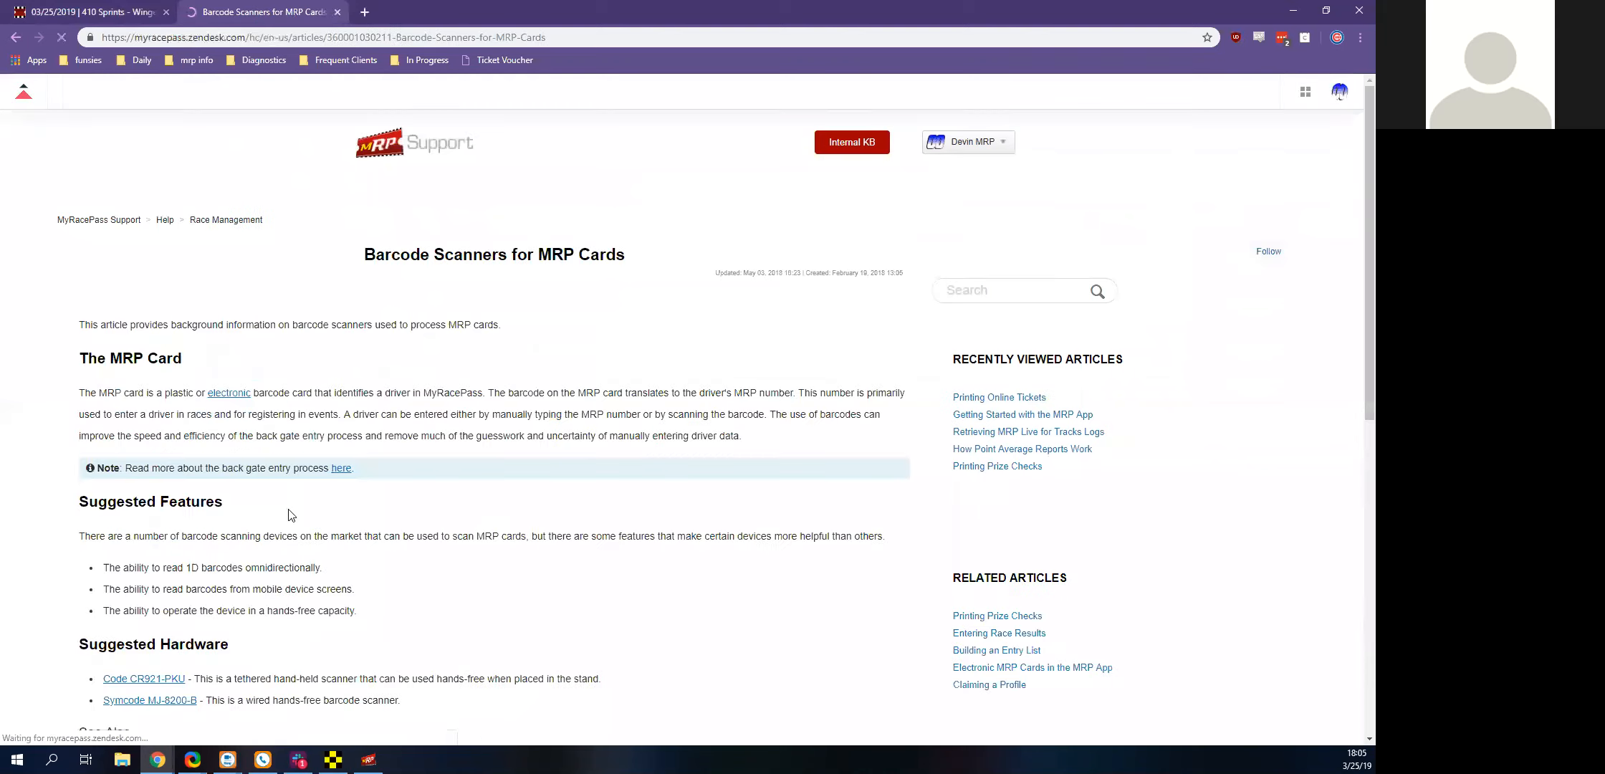
{"action": "scroll", "coordinate": [278, 470], "scroll_direction": "down", "scroll_amount": 3}
{"action": "scroll", "coordinate": [254, 347], "scroll_direction": "up", "scroll_amount": 4}
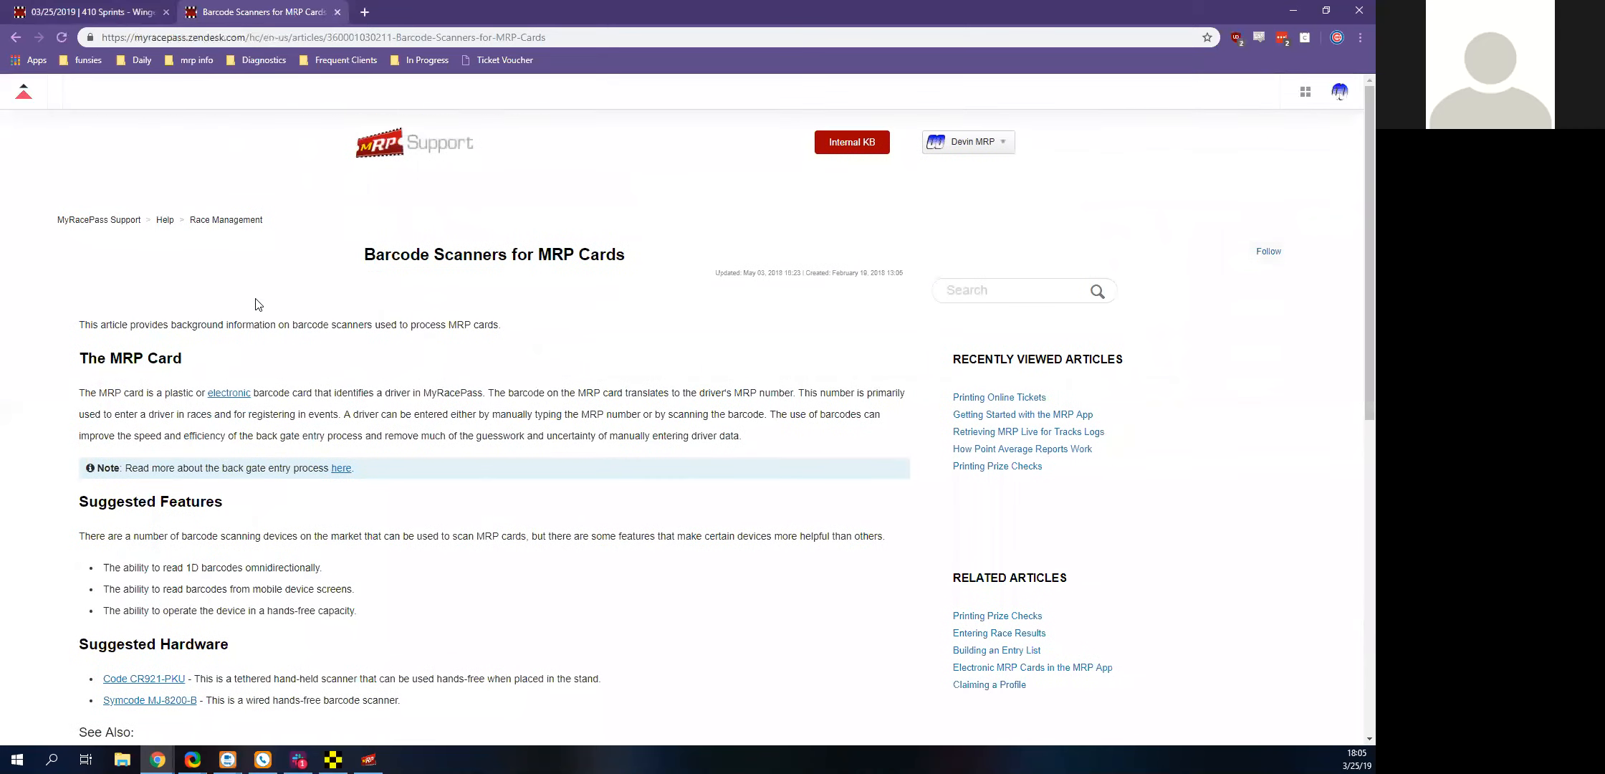
{"action": "scroll", "coordinate": [351, 393], "scroll_direction": "down", "scroll_amount": 3}
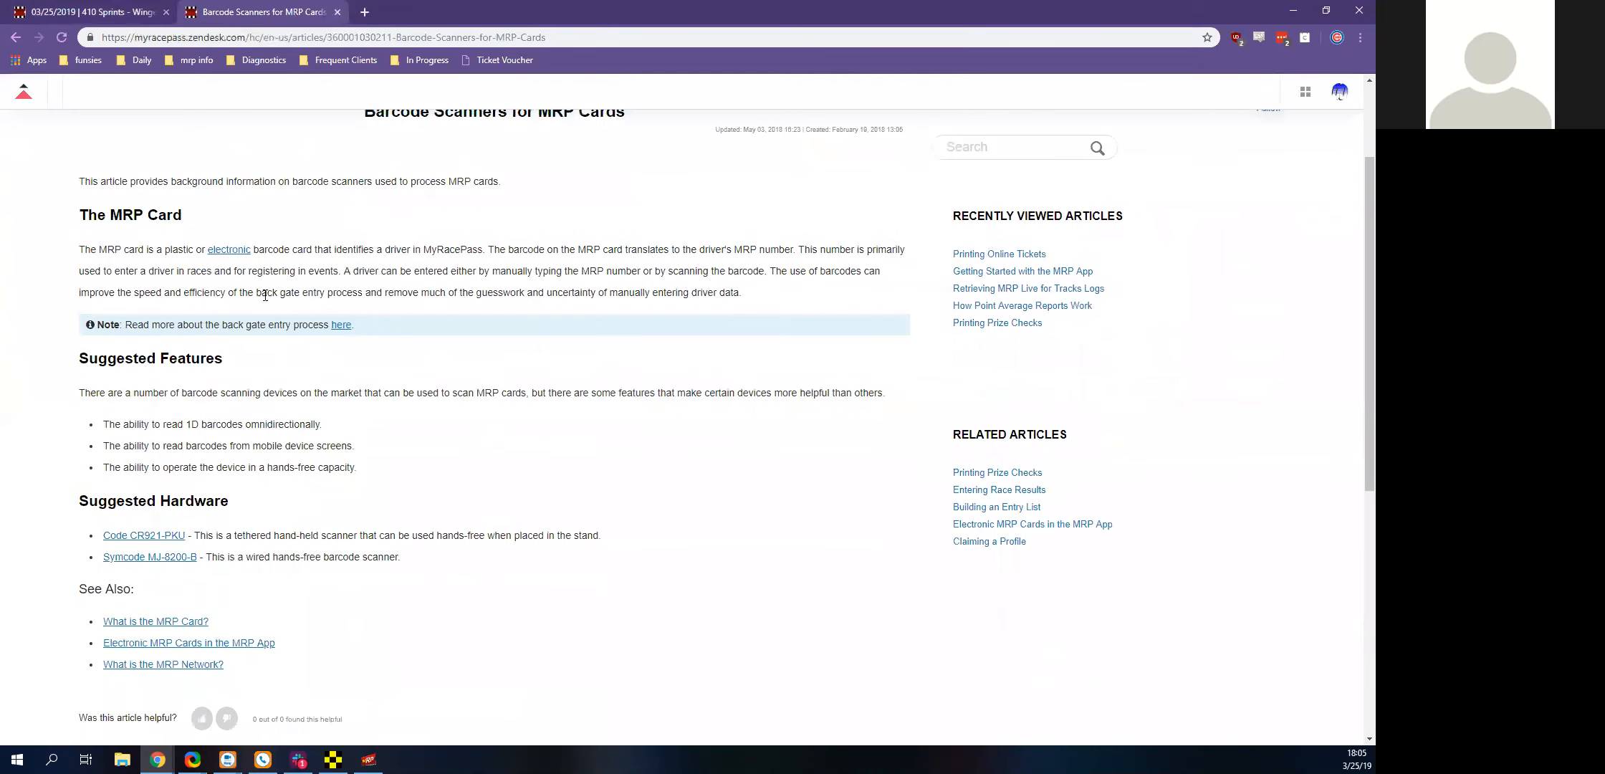
{"action": "scroll", "coordinate": [286, 350], "scroll_direction": "down", "scroll_amount": 4}
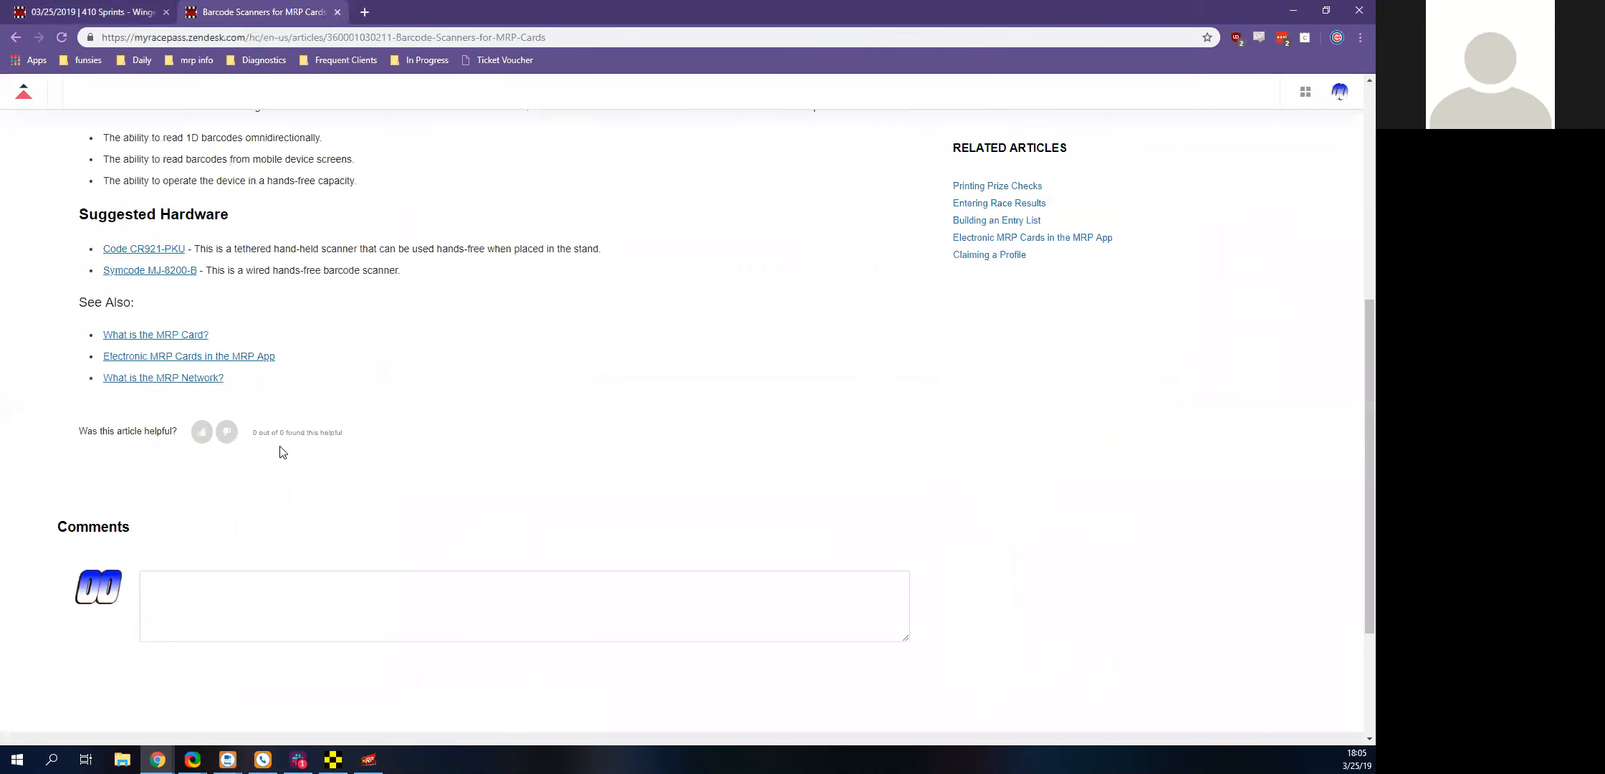
View the Symcode MJ-8200-B scanner's Amazon page, copy its web address, and close the page
{"action": "left_click", "coordinate": [141, 274]}
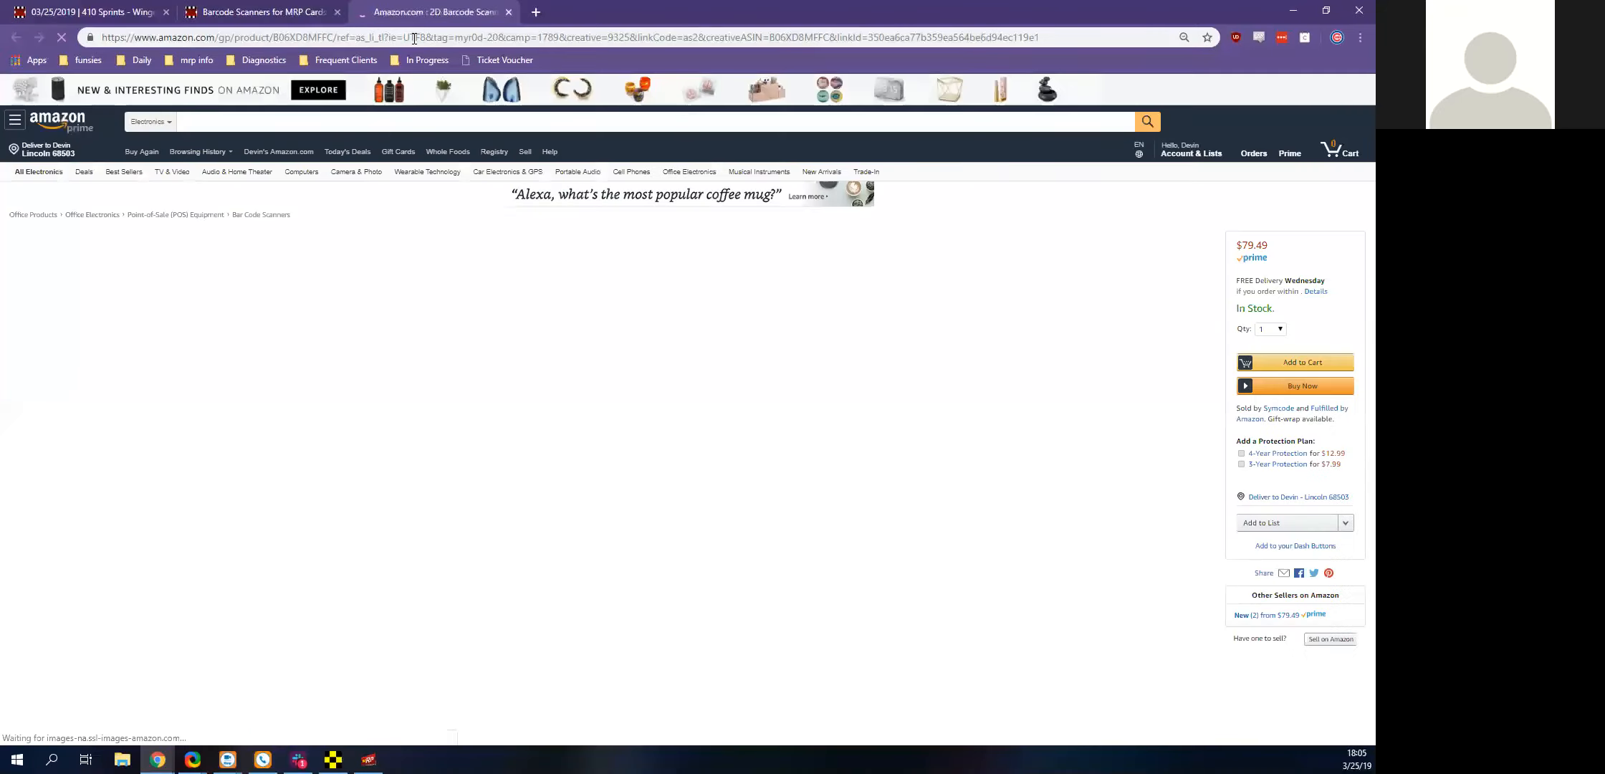
{"action": "right_click", "coordinate": [414, 39]}
{"action": "left_click", "coordinate": [459, 121]}
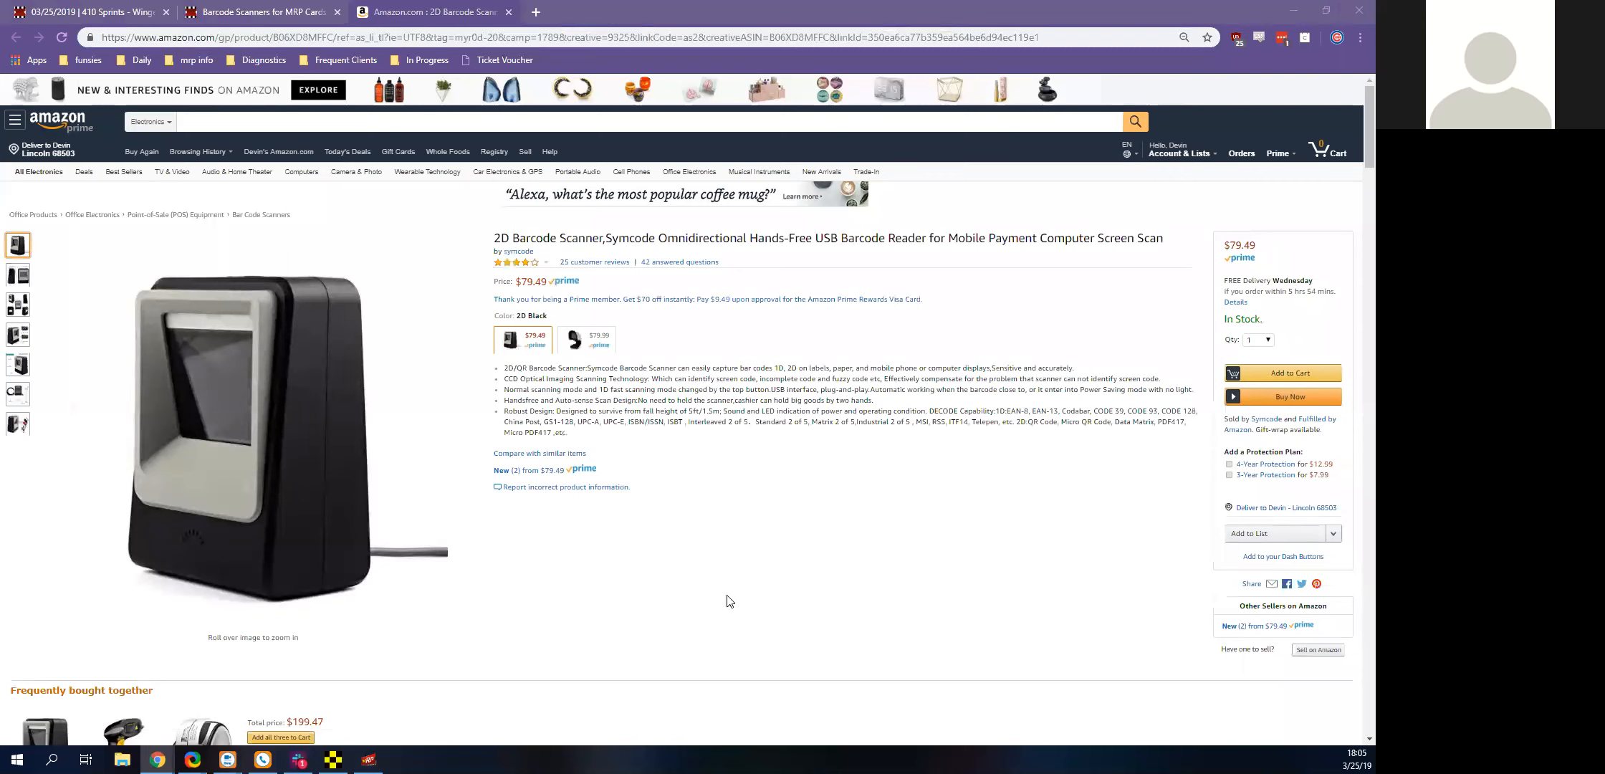
{"action": "left_click", "coordinate": [509, 13]}
Return to the 410 Sprints - Winged entry list and close the barcode scanner help article
{"action": "scroll", "coordinate": [215, 358], "scroll_direction": "up", "scroll_amount": 10}
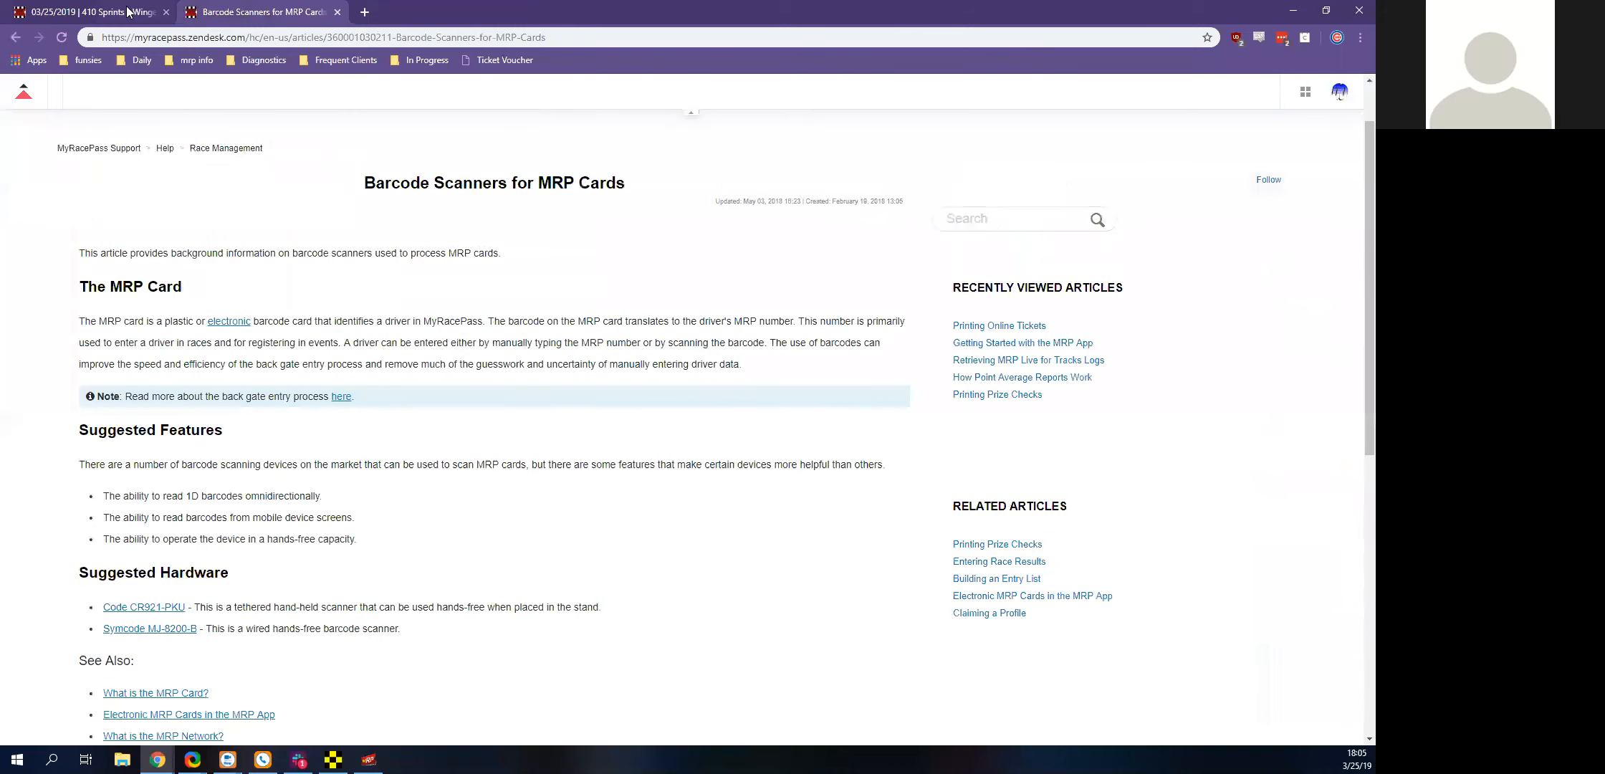
{"action": "left_click", "coordinate": [126, 11]}
{"action": "left_click", "coordinate": [334, 20]}
{"action": "left_click", "coordinate": [338, 14]}
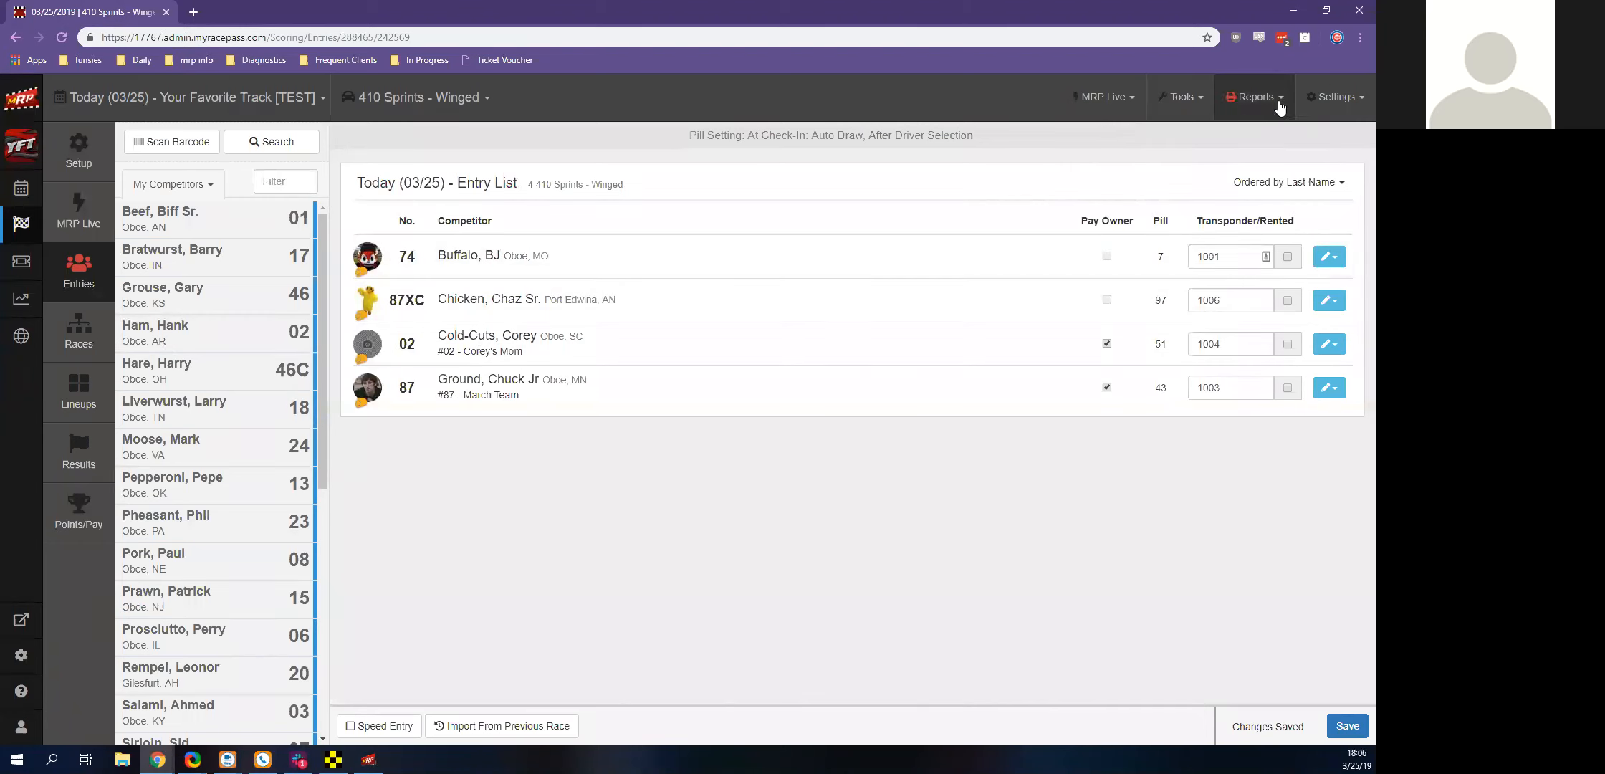
Open the driver management page in a separate browser tab
{"action": "left_click", "coordinate": [1335, 97]}
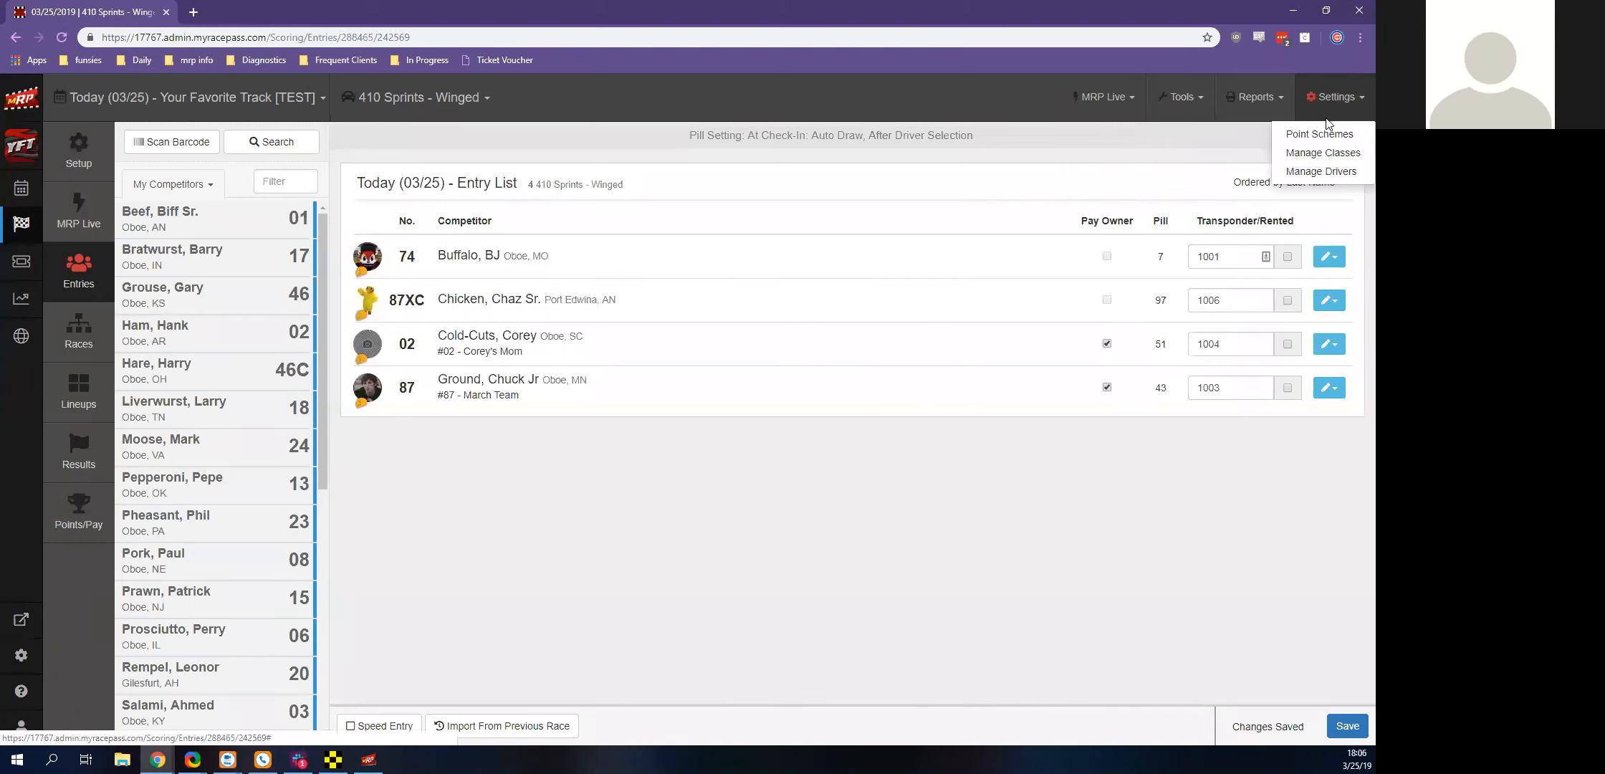
{"action": "middle_click", "coordinate": [1301, 173]}
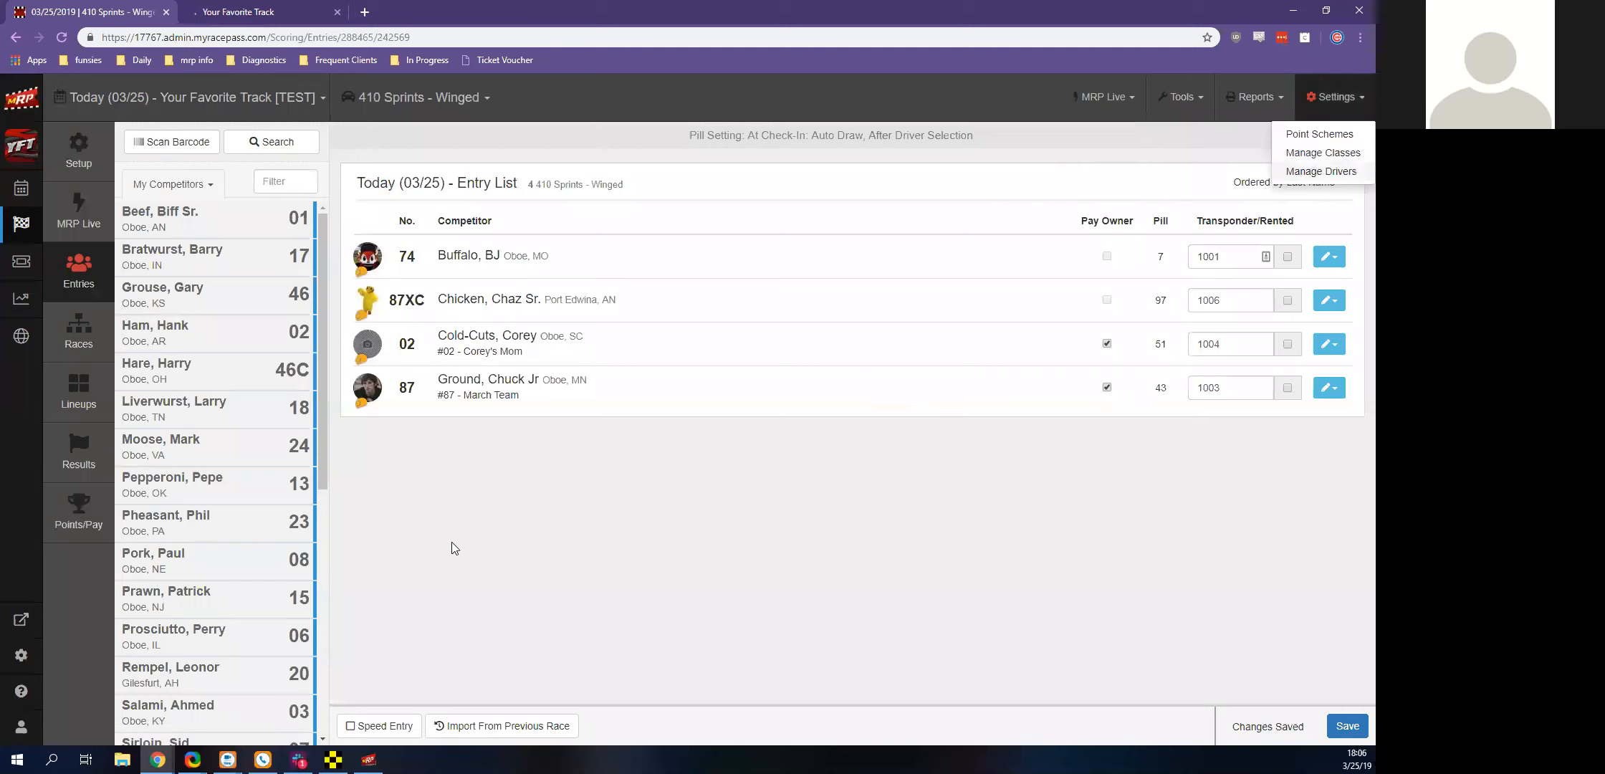
{"action": "left_click", "coordinate": [248, 12]}
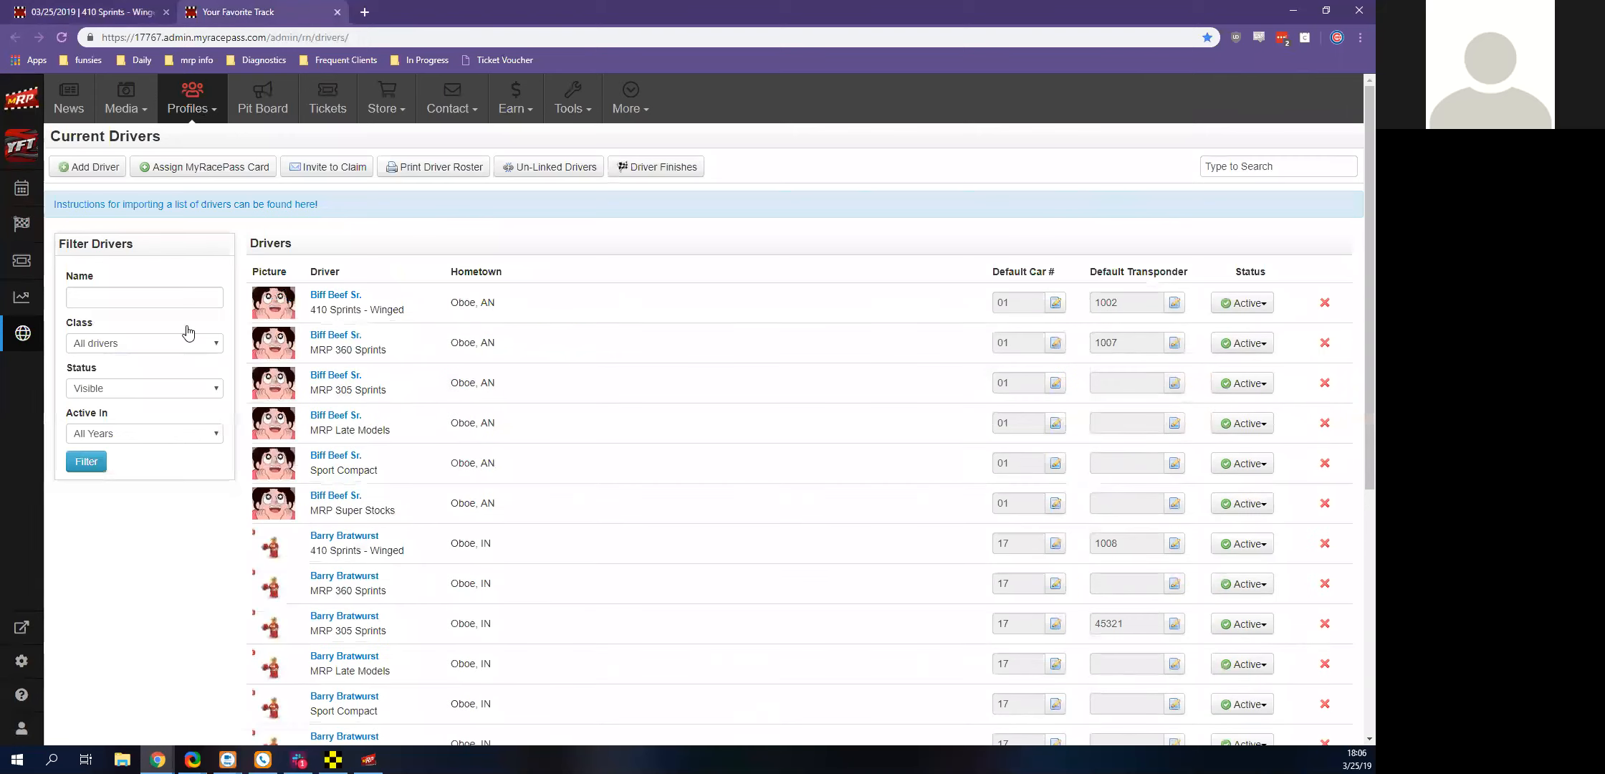
Filter the current drivers to the 410 Sprints - Winged class
{"action": "left_click", "coordinate": [162, 302]}
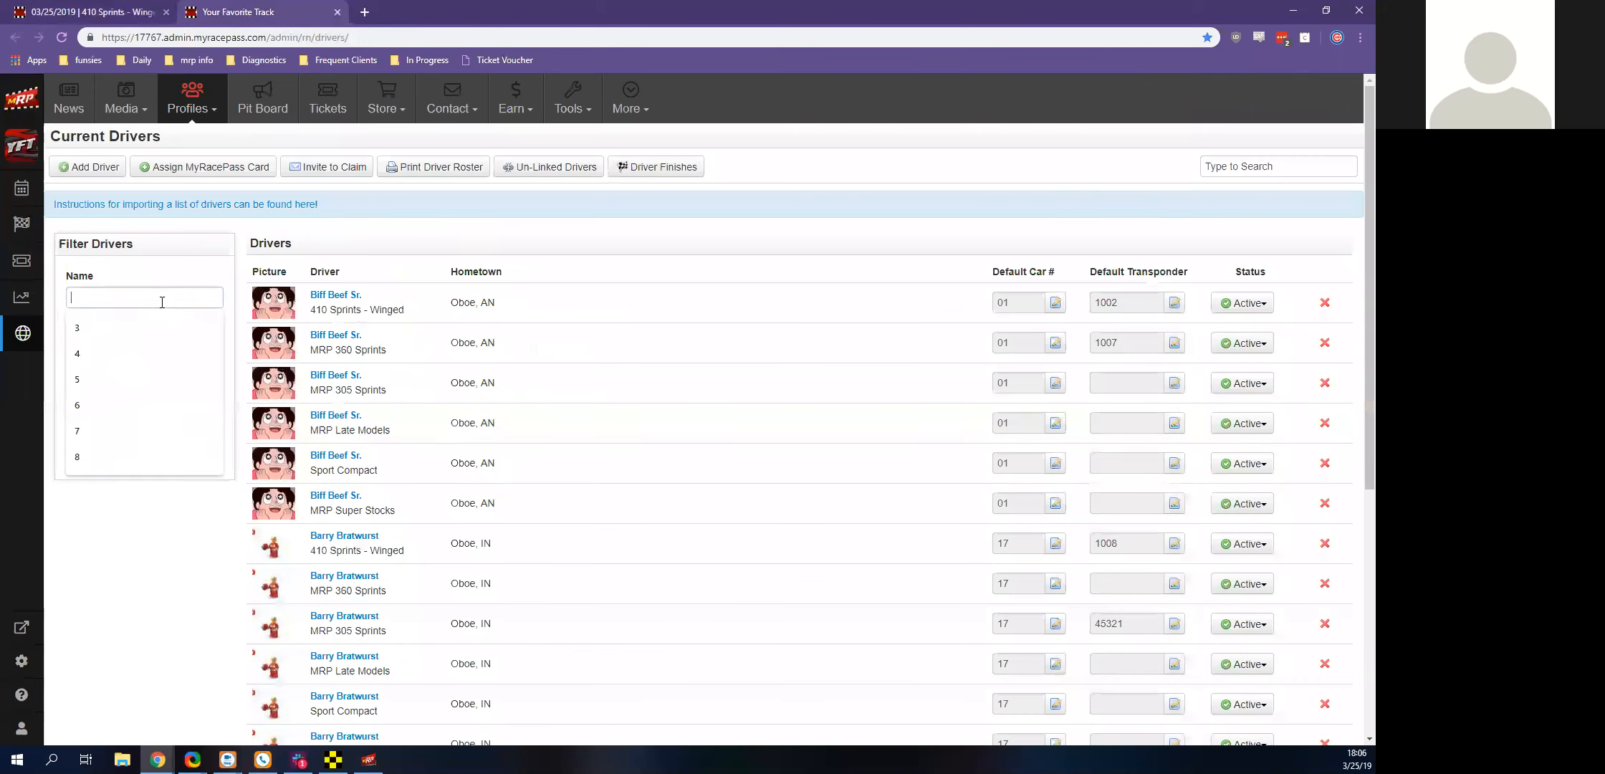
{"action": "left_click", "coordinate": [232, 250]}
{"action": "left_click", "coordinate": [111, 346]}
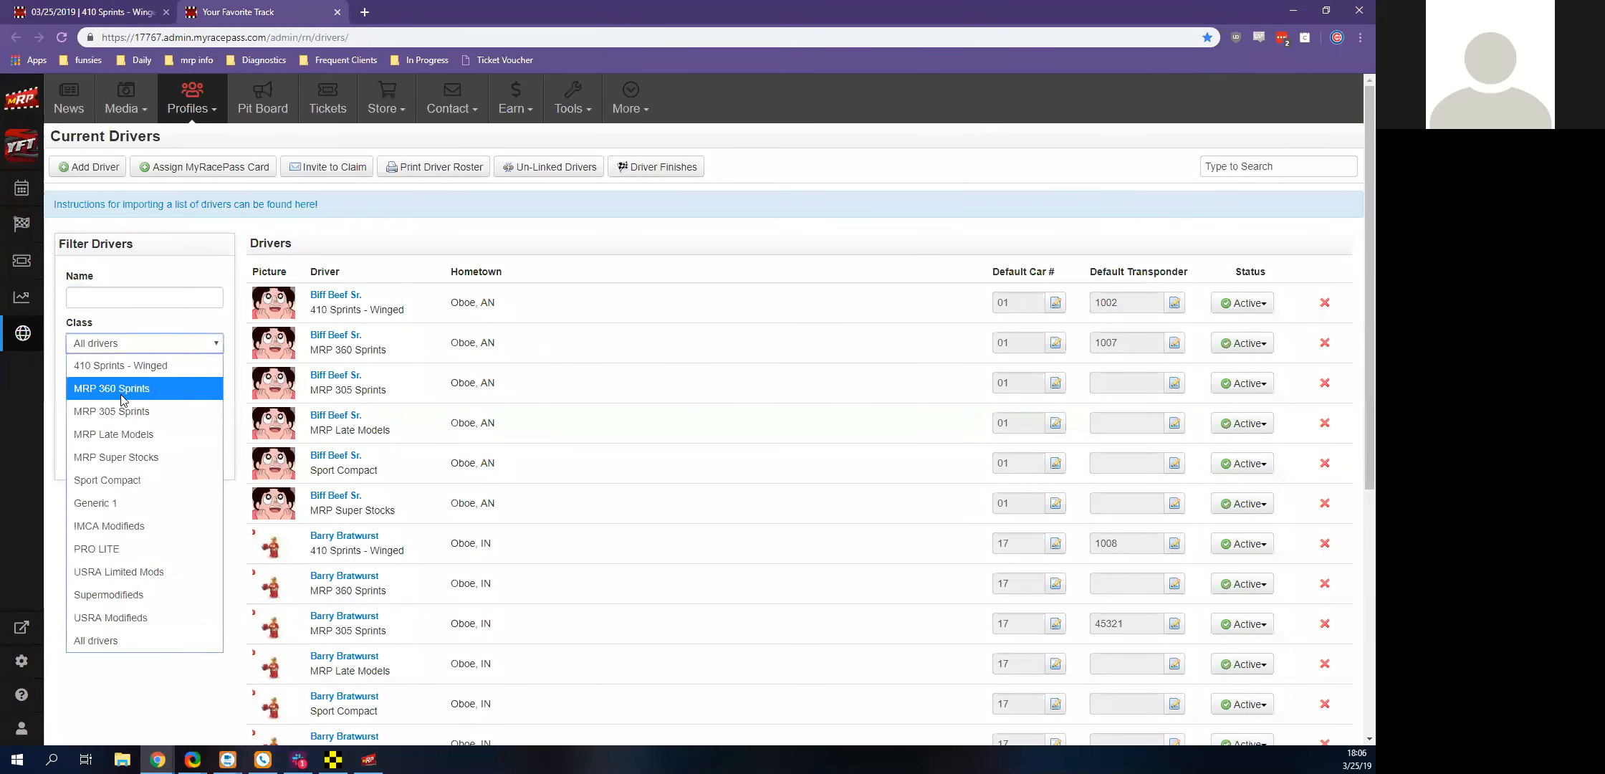
{"action": "left_click", "coordinate": [111, 376]}
{"action": "left_click", "coordinate": [84, 466]}
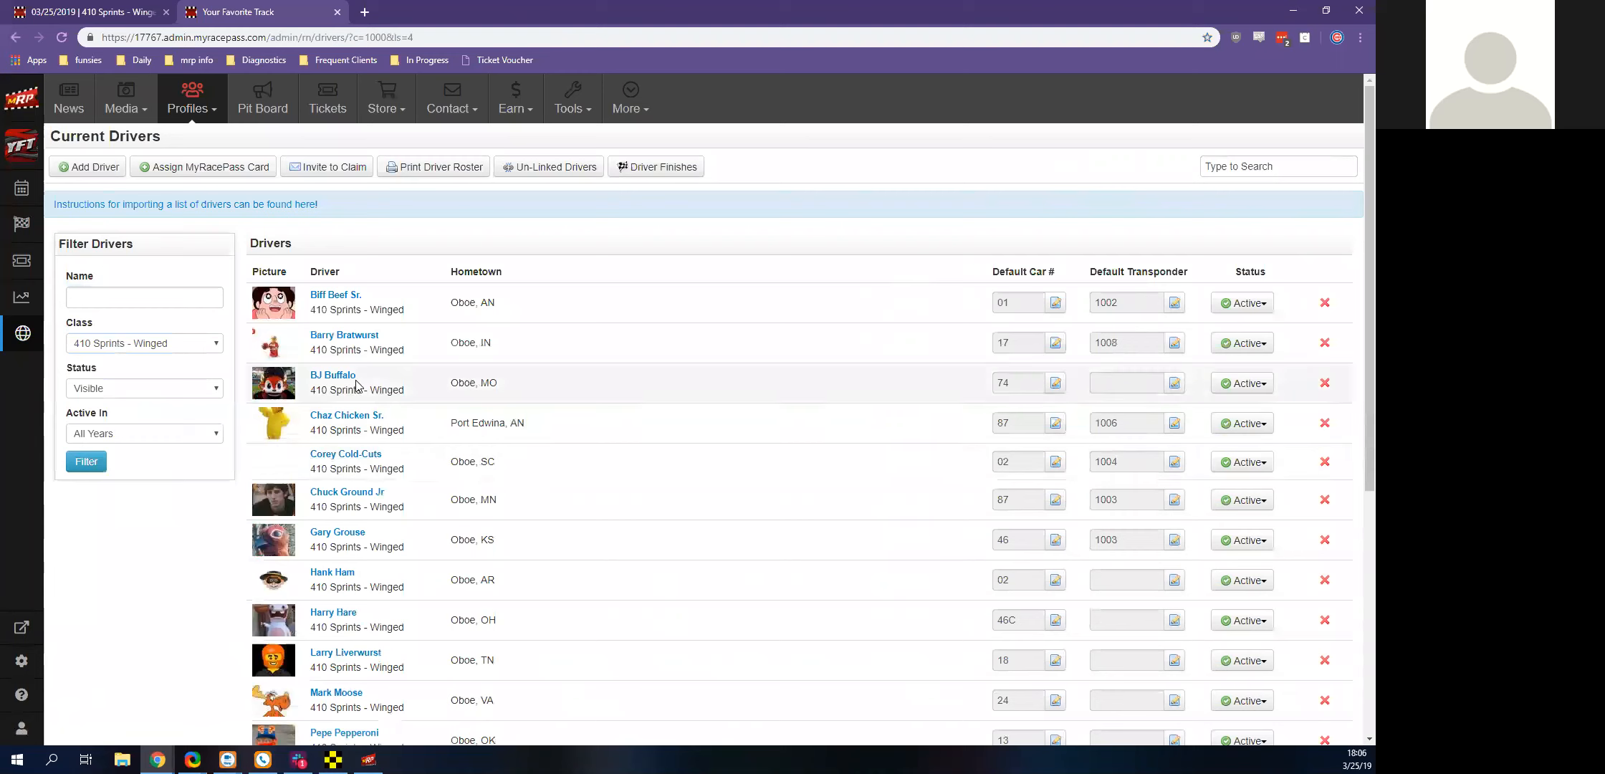
Look over the number 74 driver's profile, including quick info and the owner e-mail form, and return to the filtered driver list
{"action": "left_click", "coordinate": [334, 379]}
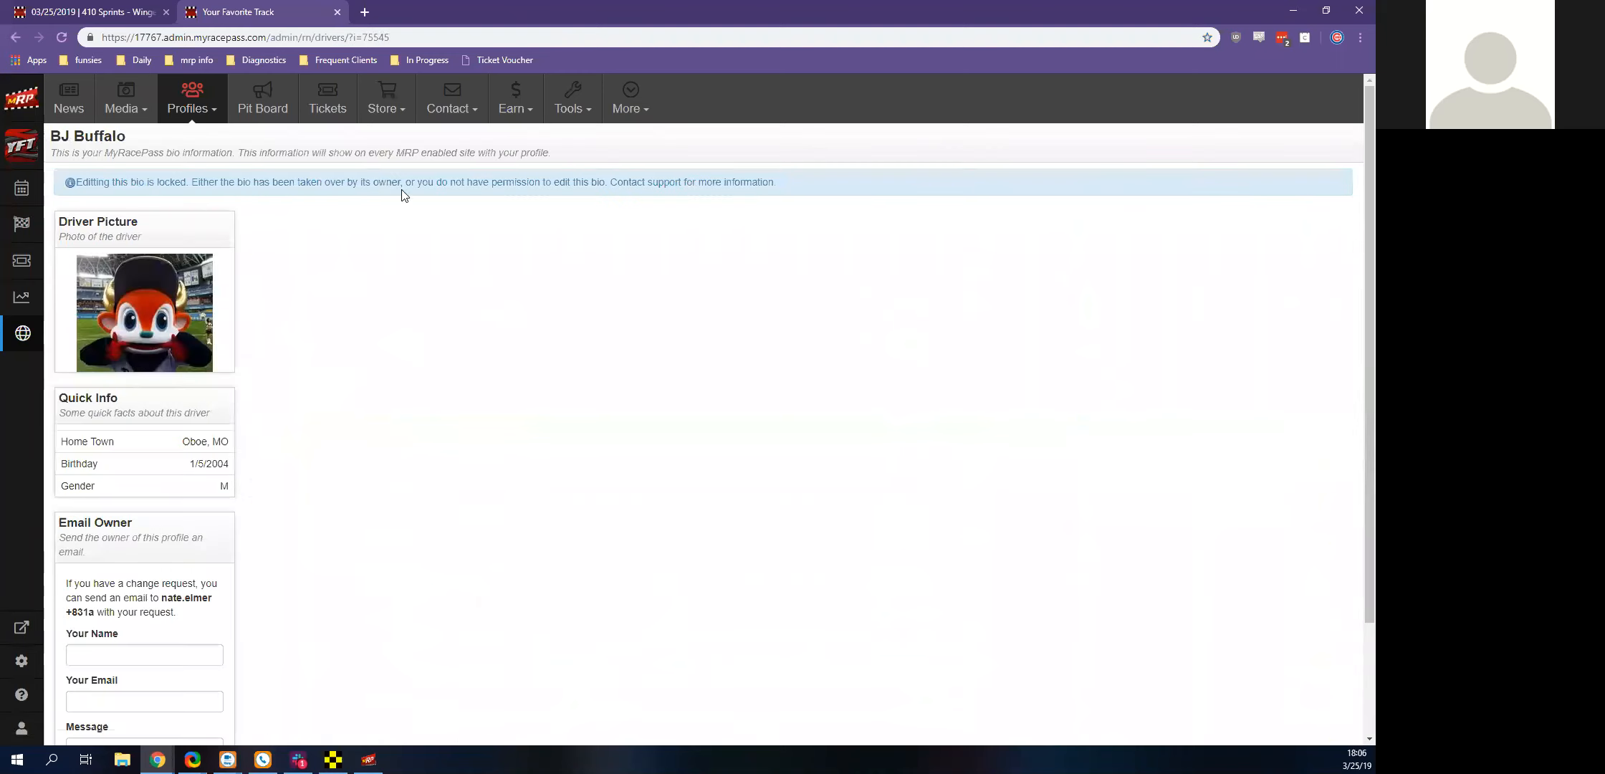
{"action": "scroll", "coordinate": [353, 379], "scroll_direction": "down", "scroll_amount": 2}
{"action": "scroll", "coordinate": [398, 466], "scroll_direction": "up", "scroll_amount": 2}
{"action": "scroll", "coordinate": [276, 340], "scroll_direction": "down", "scroll_amount": 2}
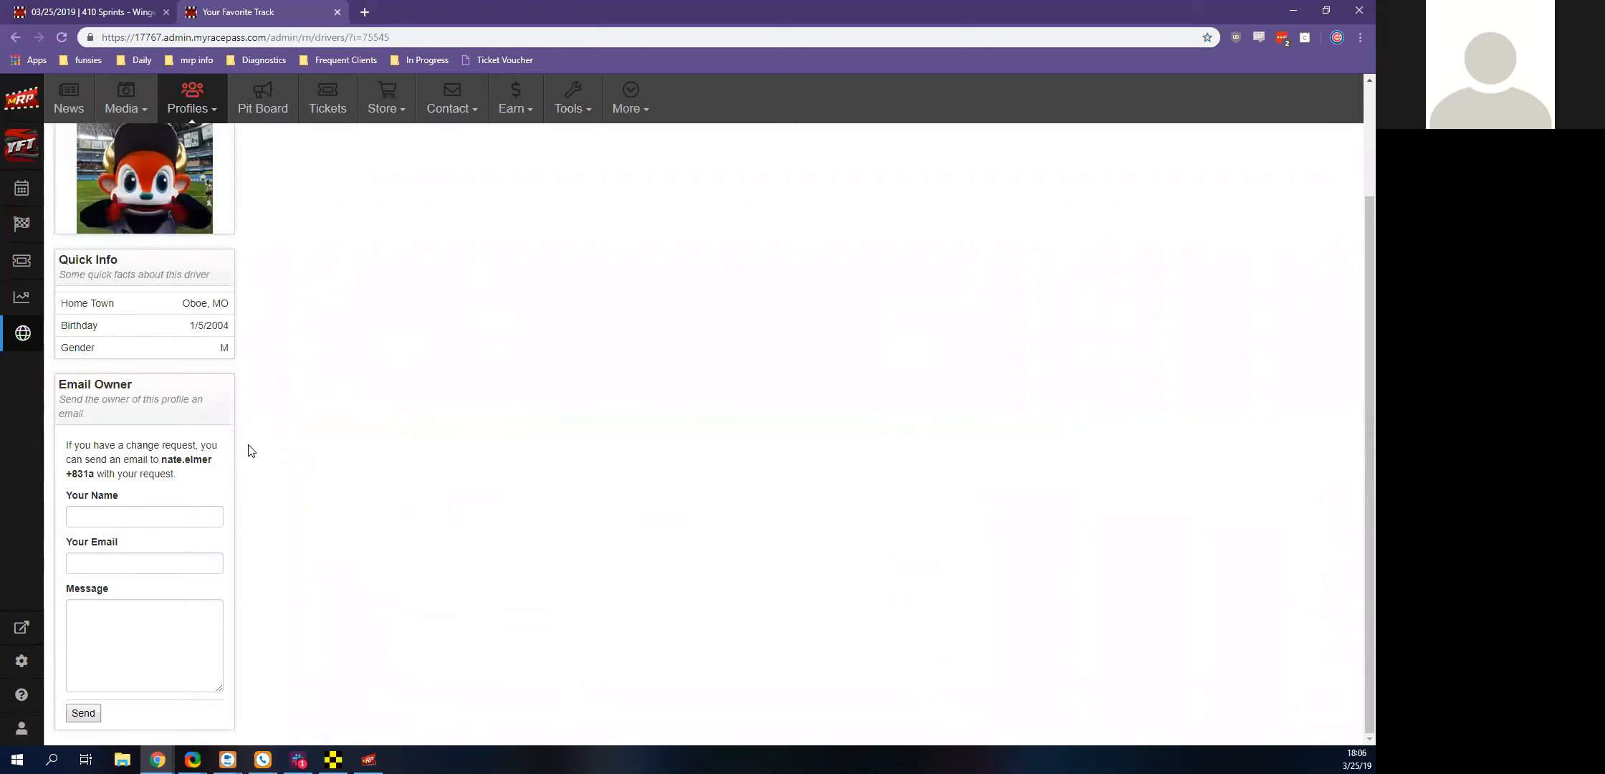
{"action": "scroll", "coordinate": [179, 405], "scroll_direction": "up", "scroll_amount": 2}
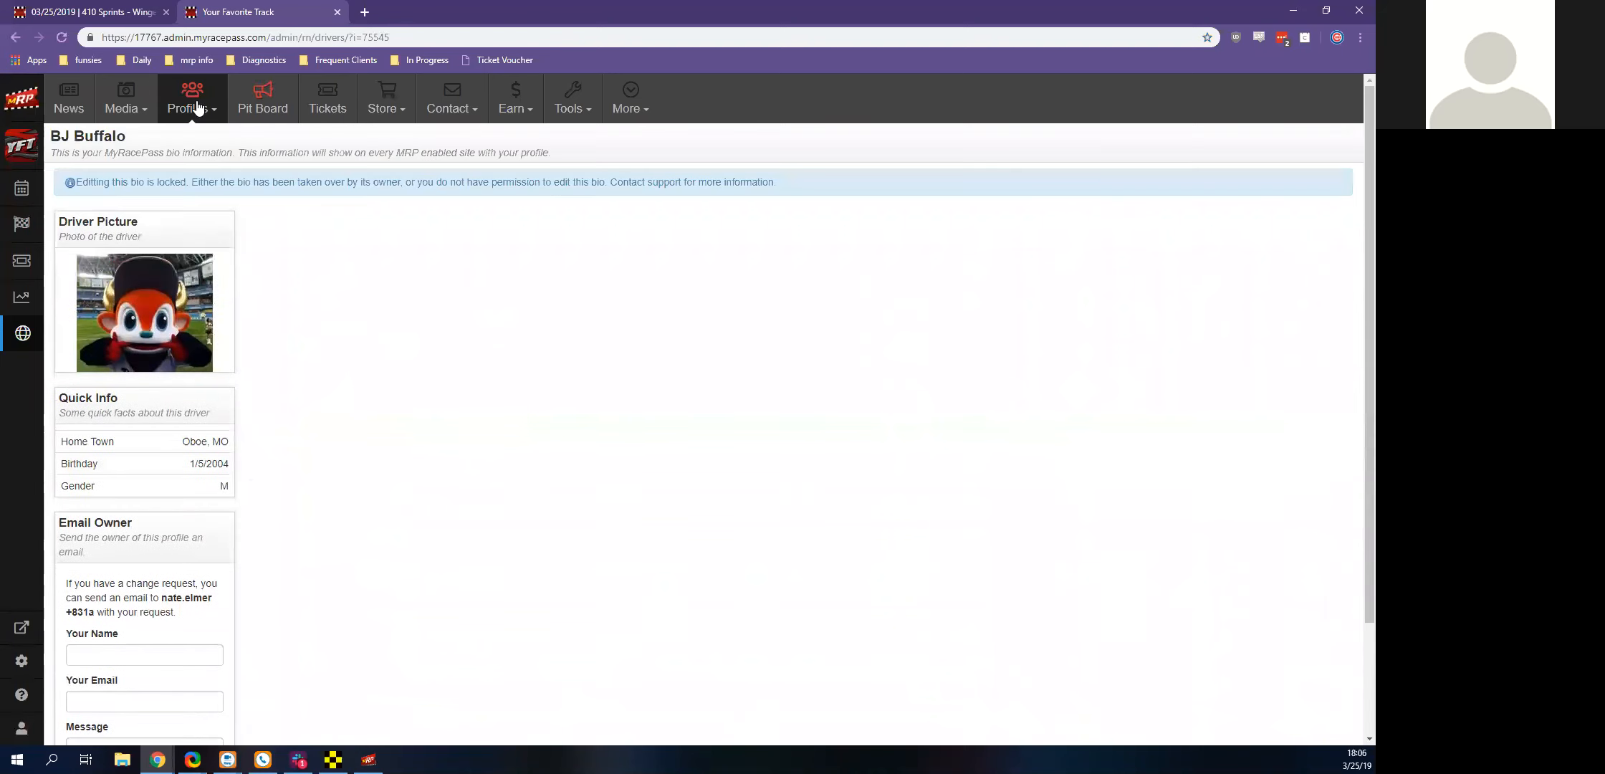
{"action": "left_click", "coordinate": [15, 37]}
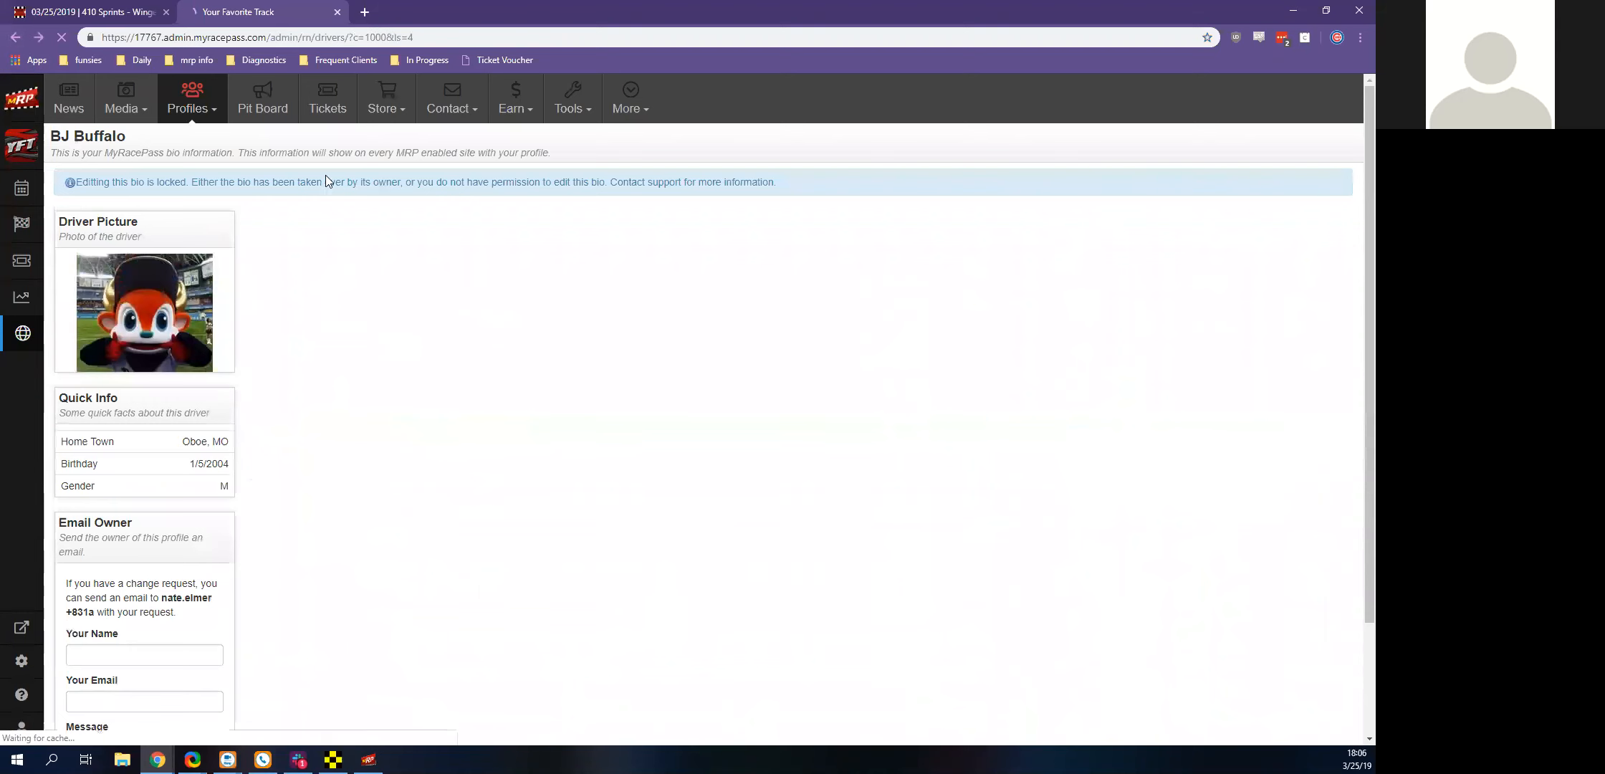
Look over the profile of the number 02 driver from Oboe, SC, including the owner e-mail form, and return to the driver list
{"action": "scroll", "coordinate": [649, 645], "scroll_direction": "down", "scroll_amount": 6}
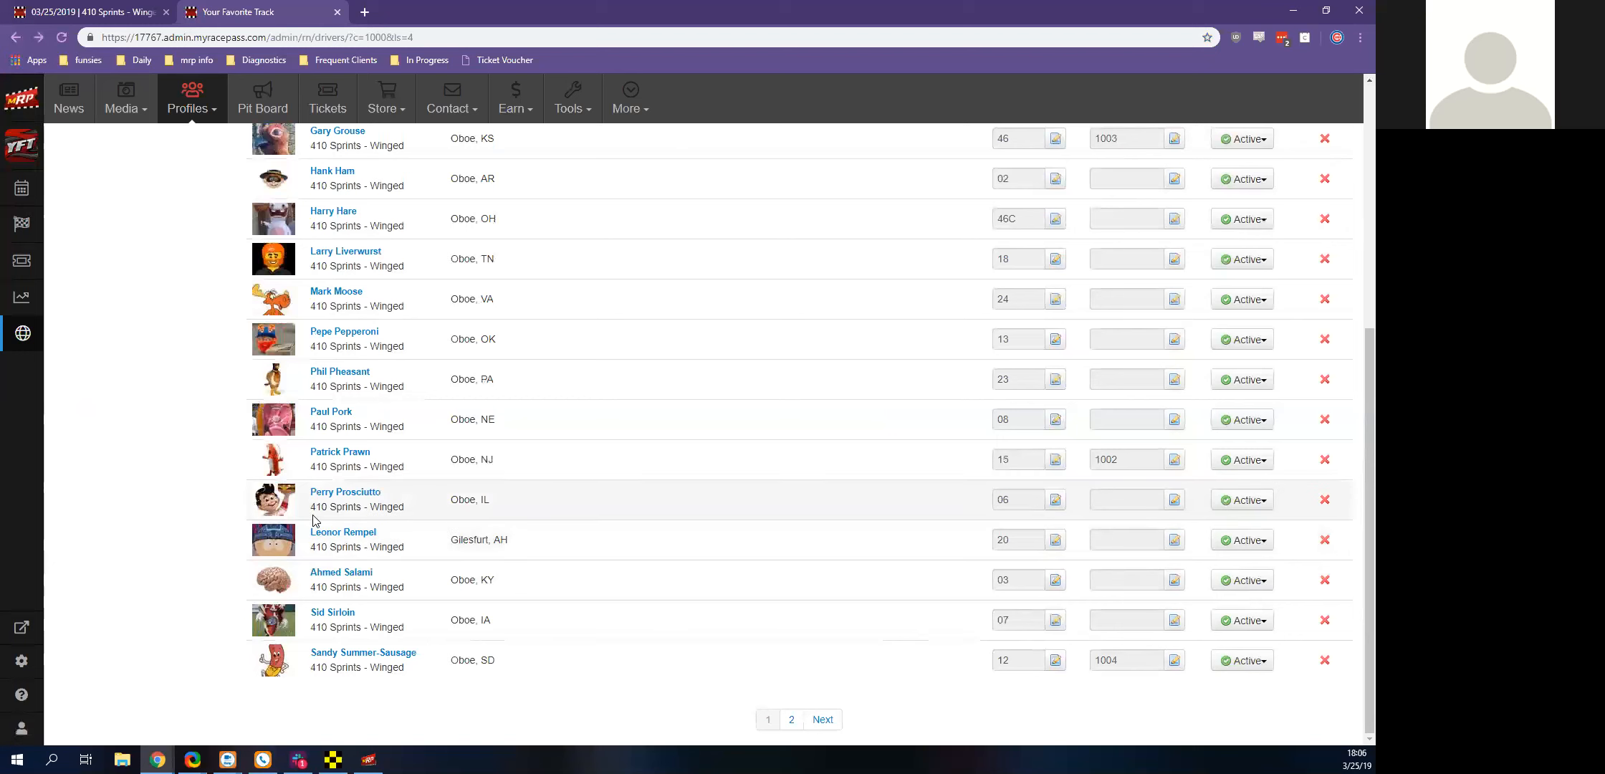
{"action": "scroll", "coordinate": [372, 572], "scroll_direction": "up", "scroll_amount": 4}
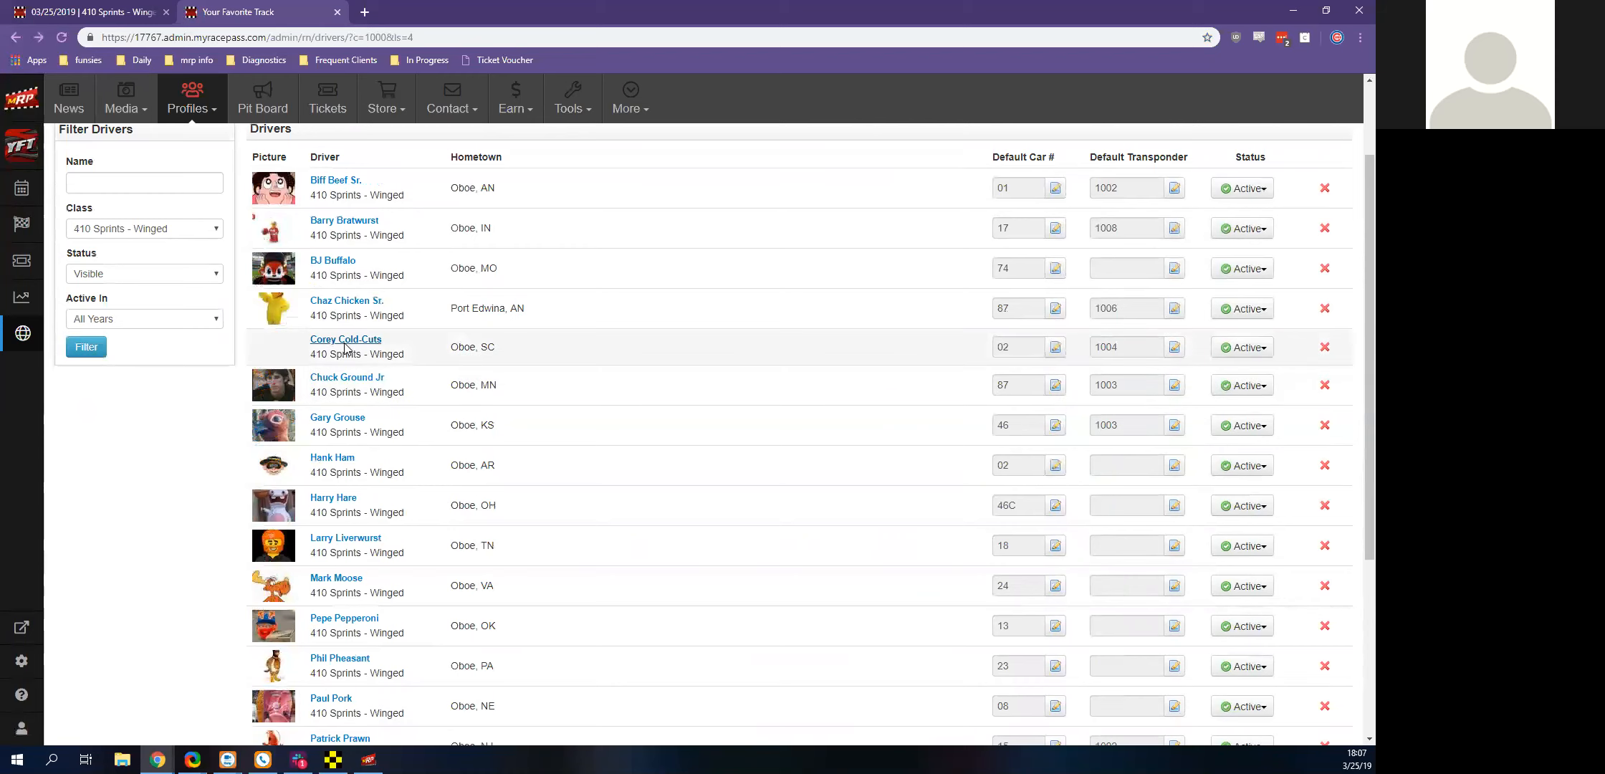
{"action": "left_click", "coordinate": [344, 349]}
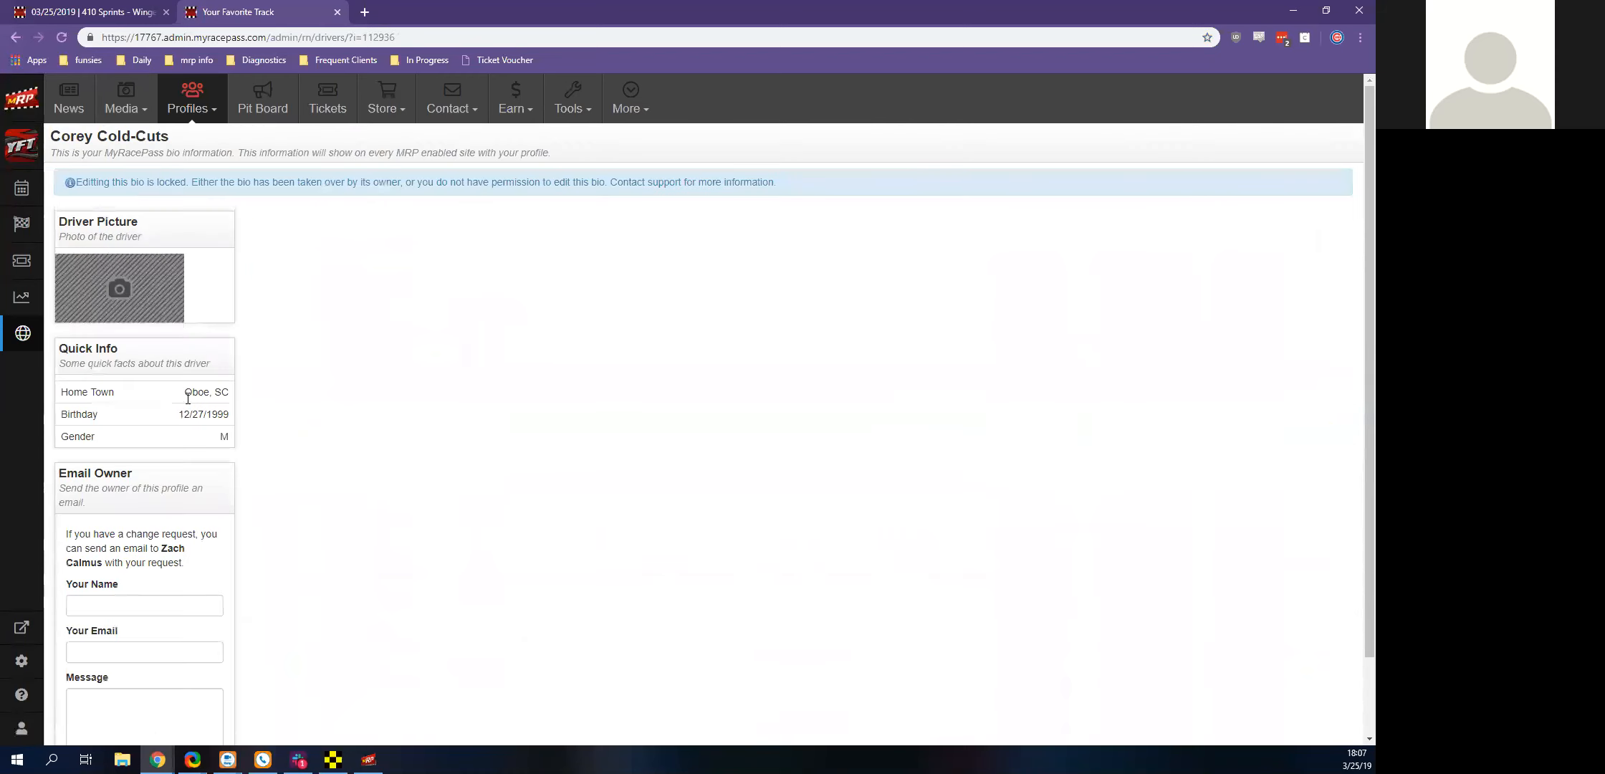
{"action": "scroll", "coordinate": [469, 545], "scroll_direction": "down", "scroll_amount": 2}
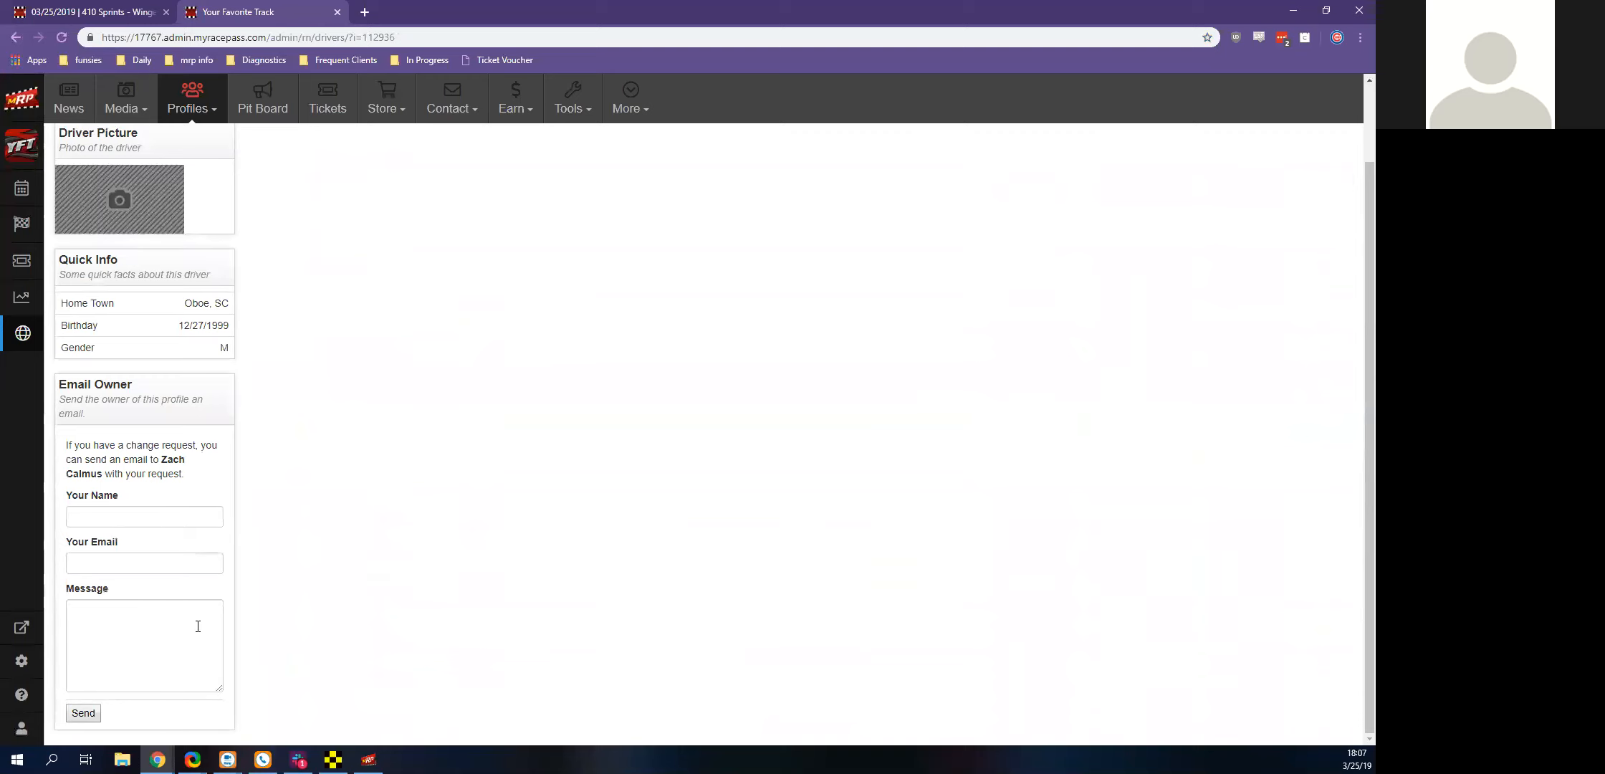
{"action": "scroll", "coordinate": [198, 626], "scroll_direction": "up", "scroll_amount": 2}
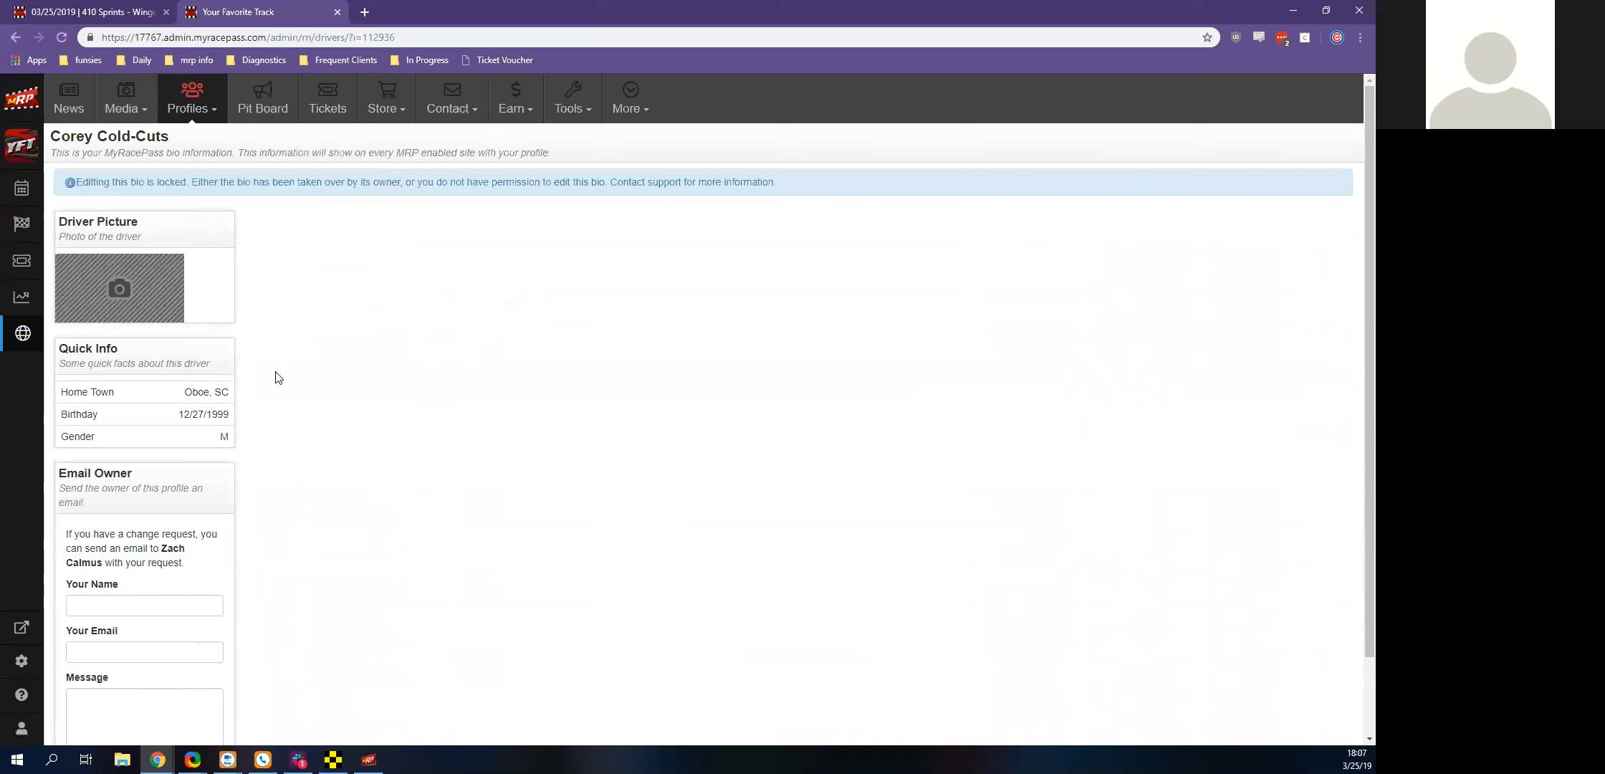
{"action": "left_click", "coordinate": [16, 38]}
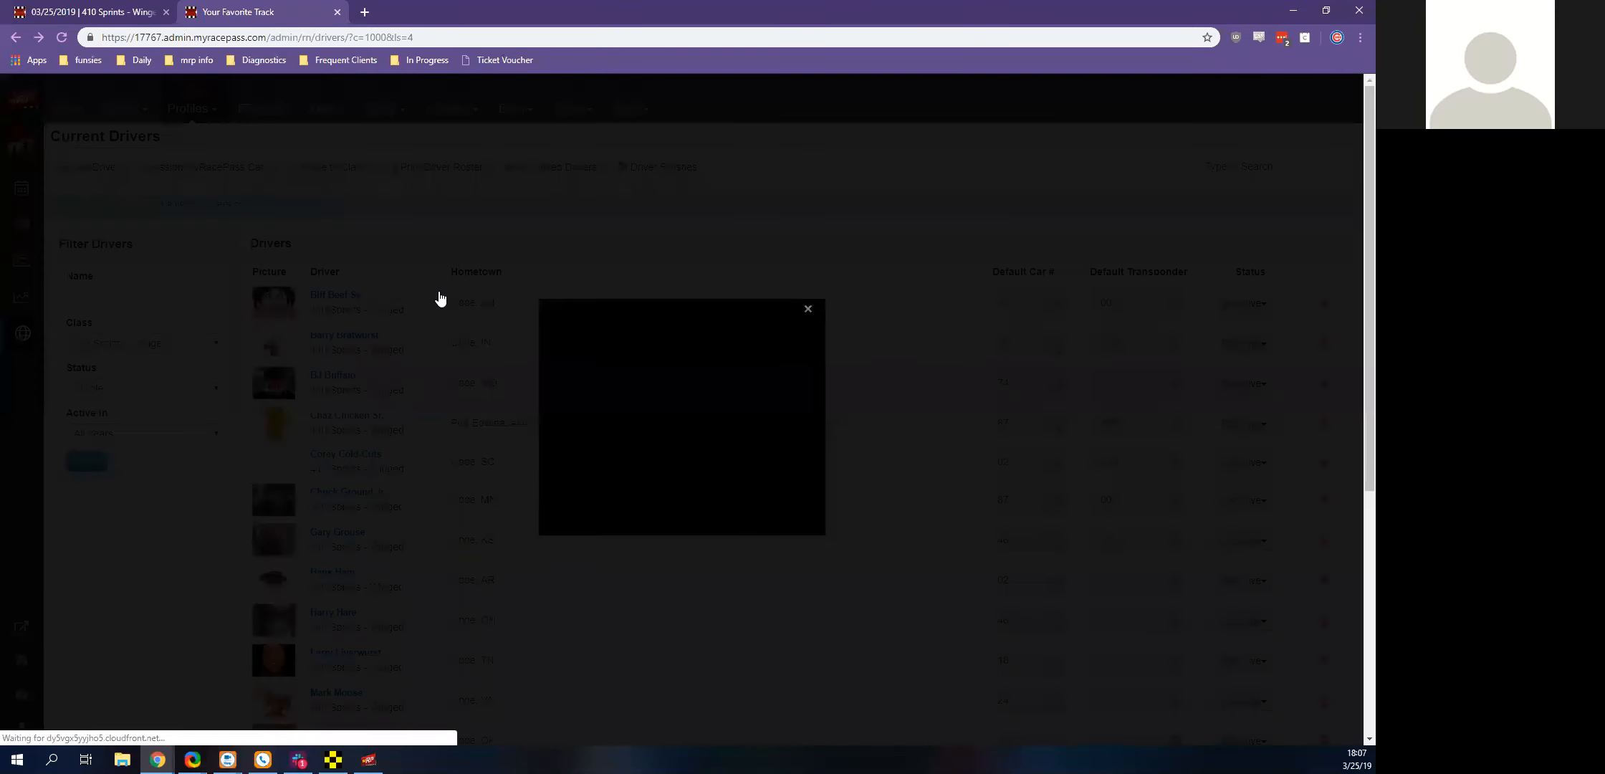
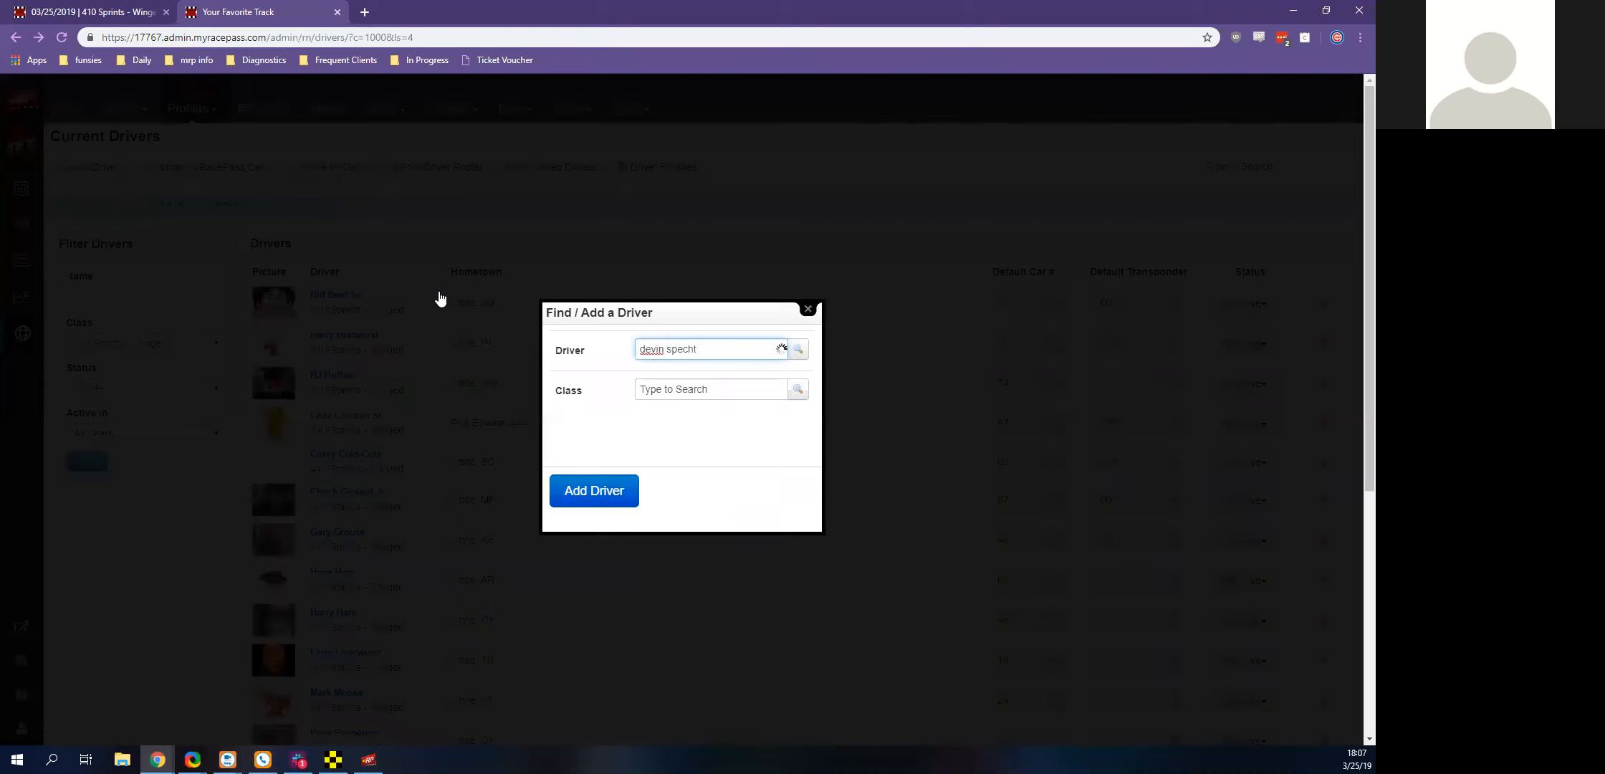
Find an existing driver by full name and add that driver to the Generic 1 class
{"action": "key", "text": "Return"}
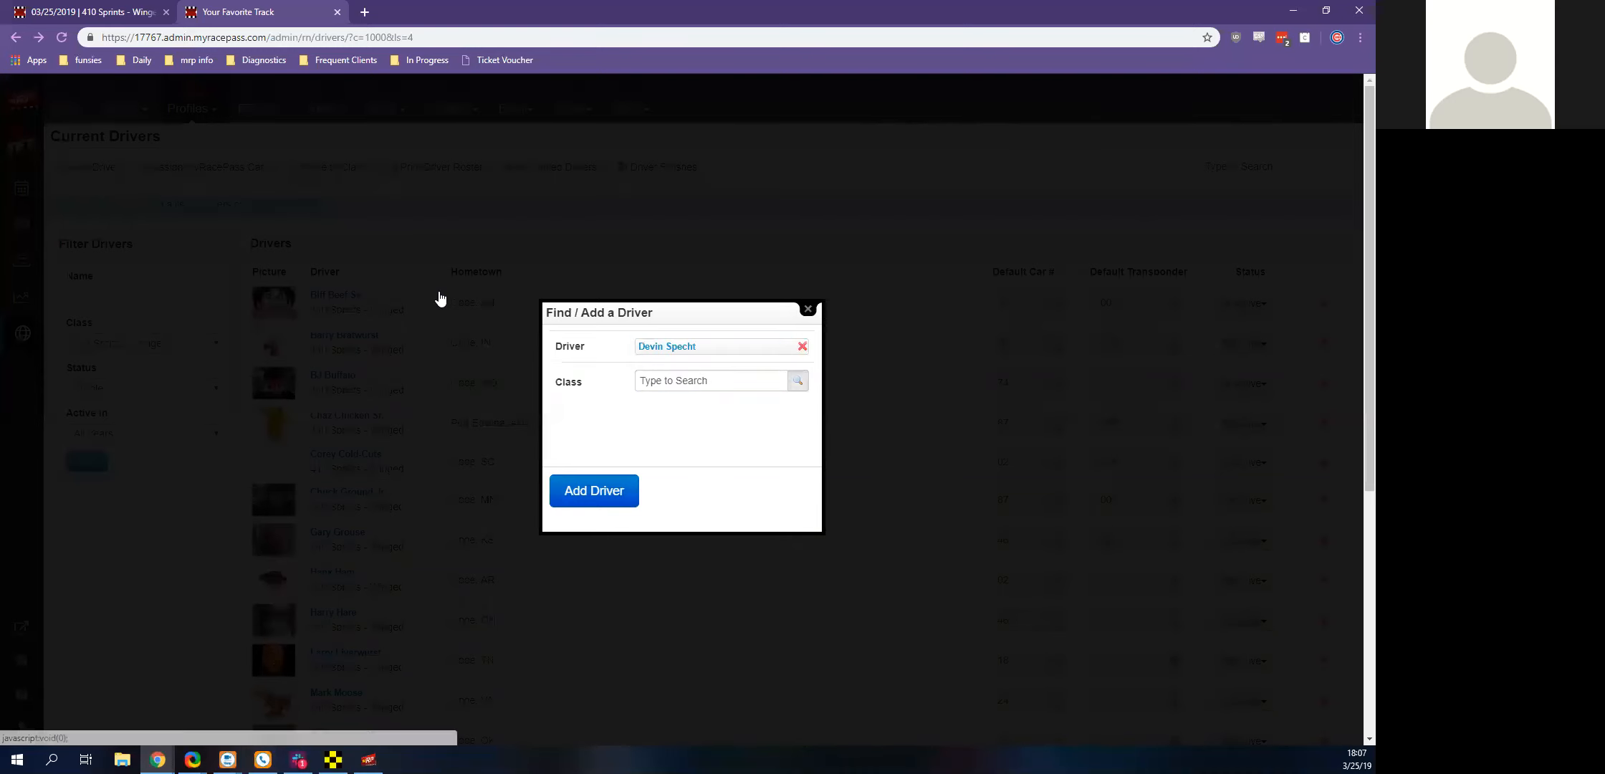
{"action": "left_click", "coordinate": [798, 380]}
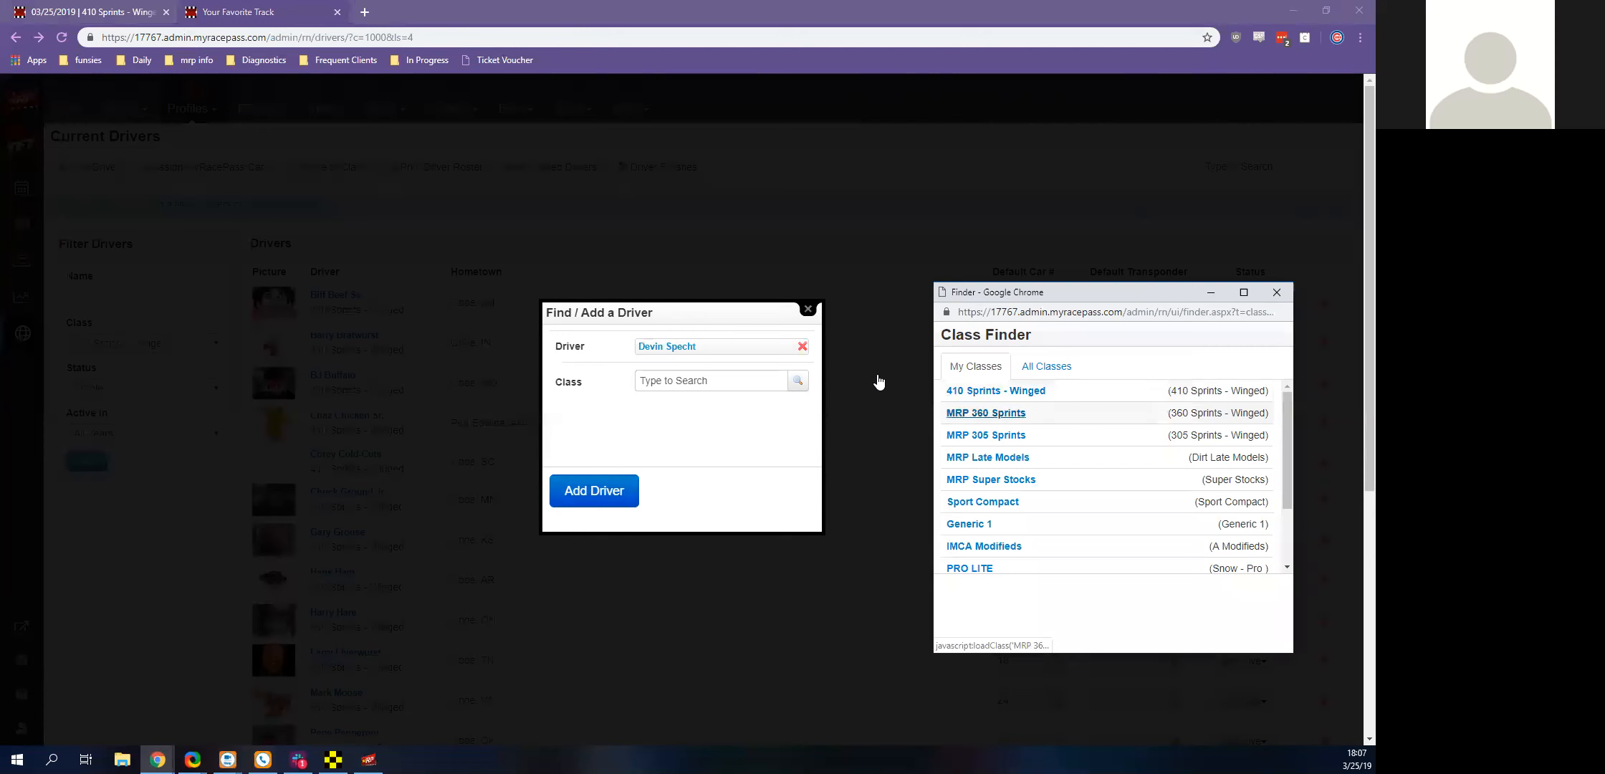
{"action": "left_click", "coordinate": [974, 526]}
{"action": "left_click", "coordinate": [600, 502]}
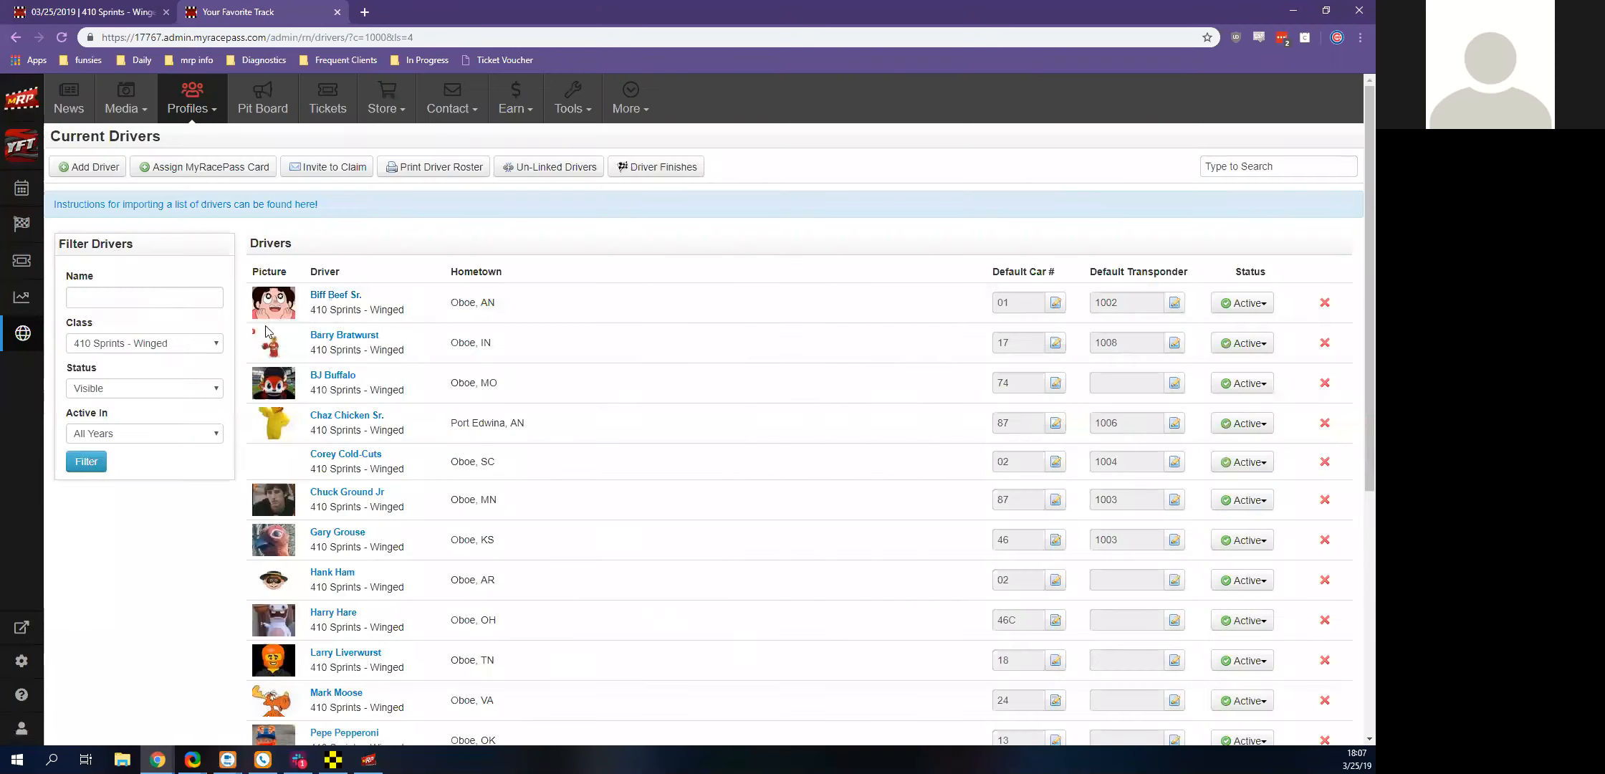
Filter the current drivers to the Generic 1 class
{"action": "left_click", "coordinate": [195, 343]}
{"action": "left_click", "coordinate": [100, 503]}
{"action": "left_click", "coordinate": [86, 462]}
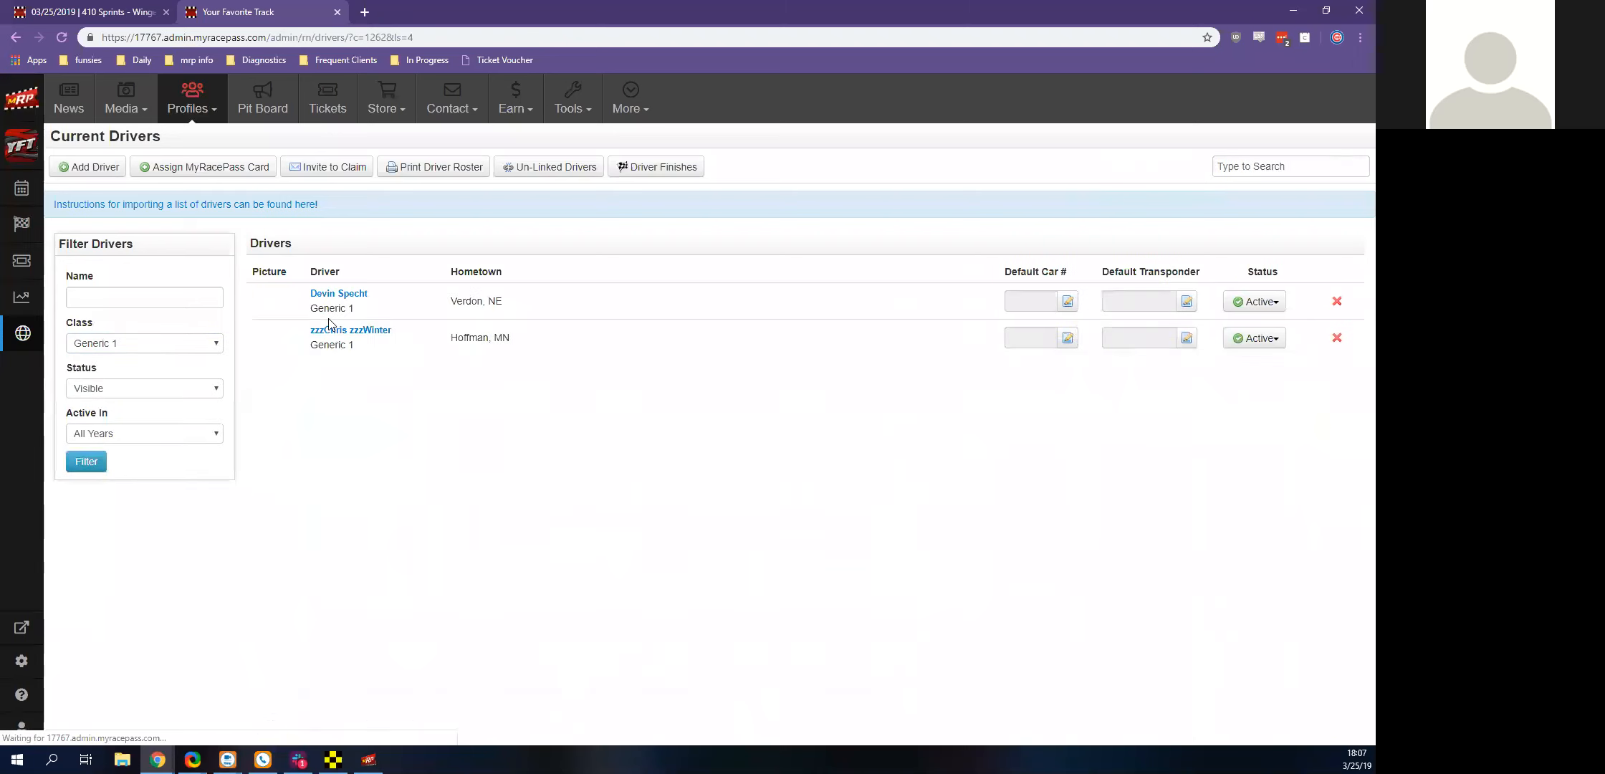
Examine the editable profile of the Generic 1 driver from Hoffman, MN, and its name and city change request form
{"action": "left_click", "coordinate": [356, 331]}
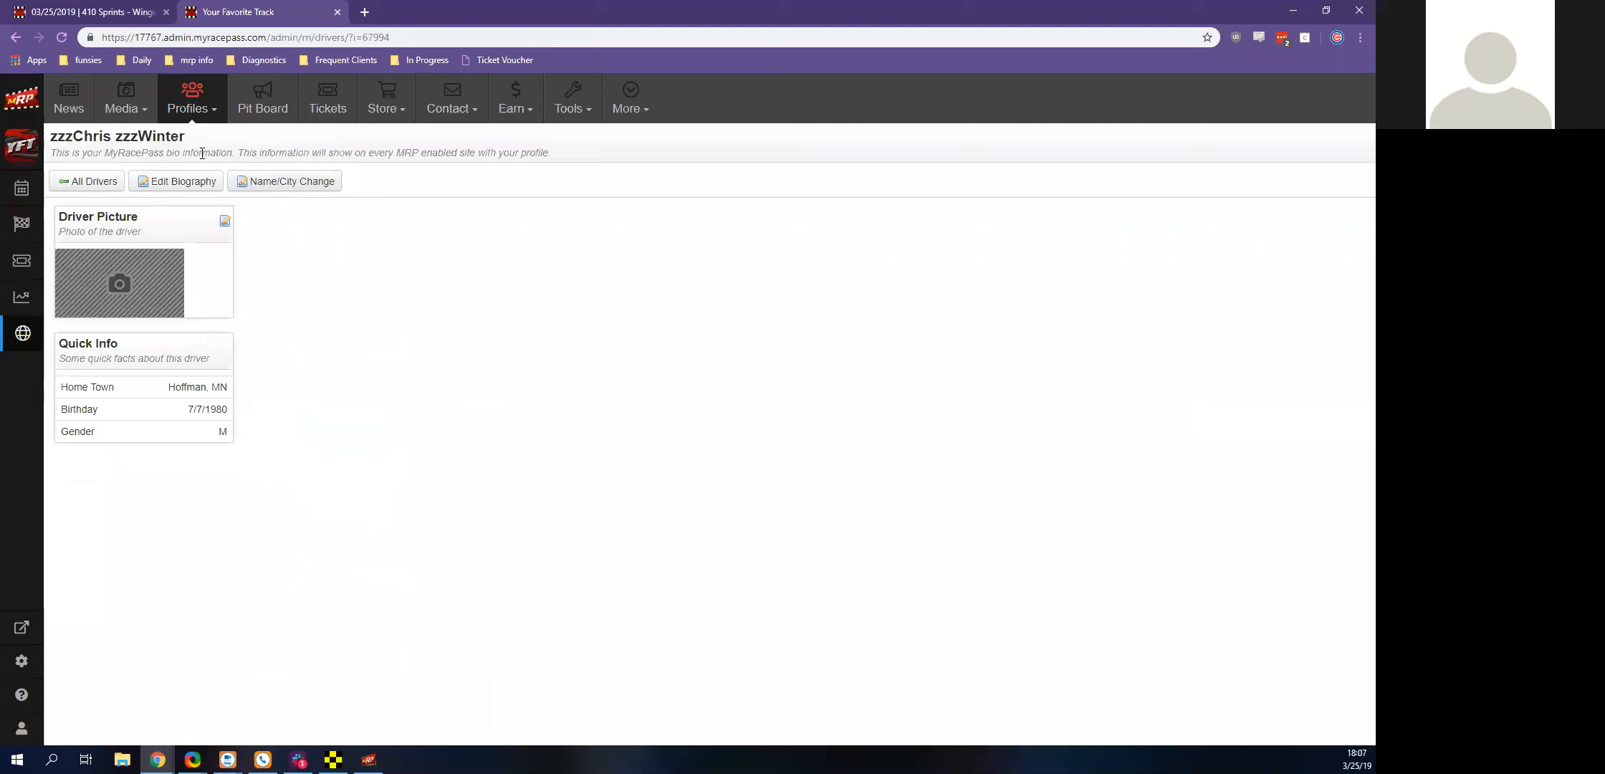
{"action": "left_click", "coordinate": [296, 188]}
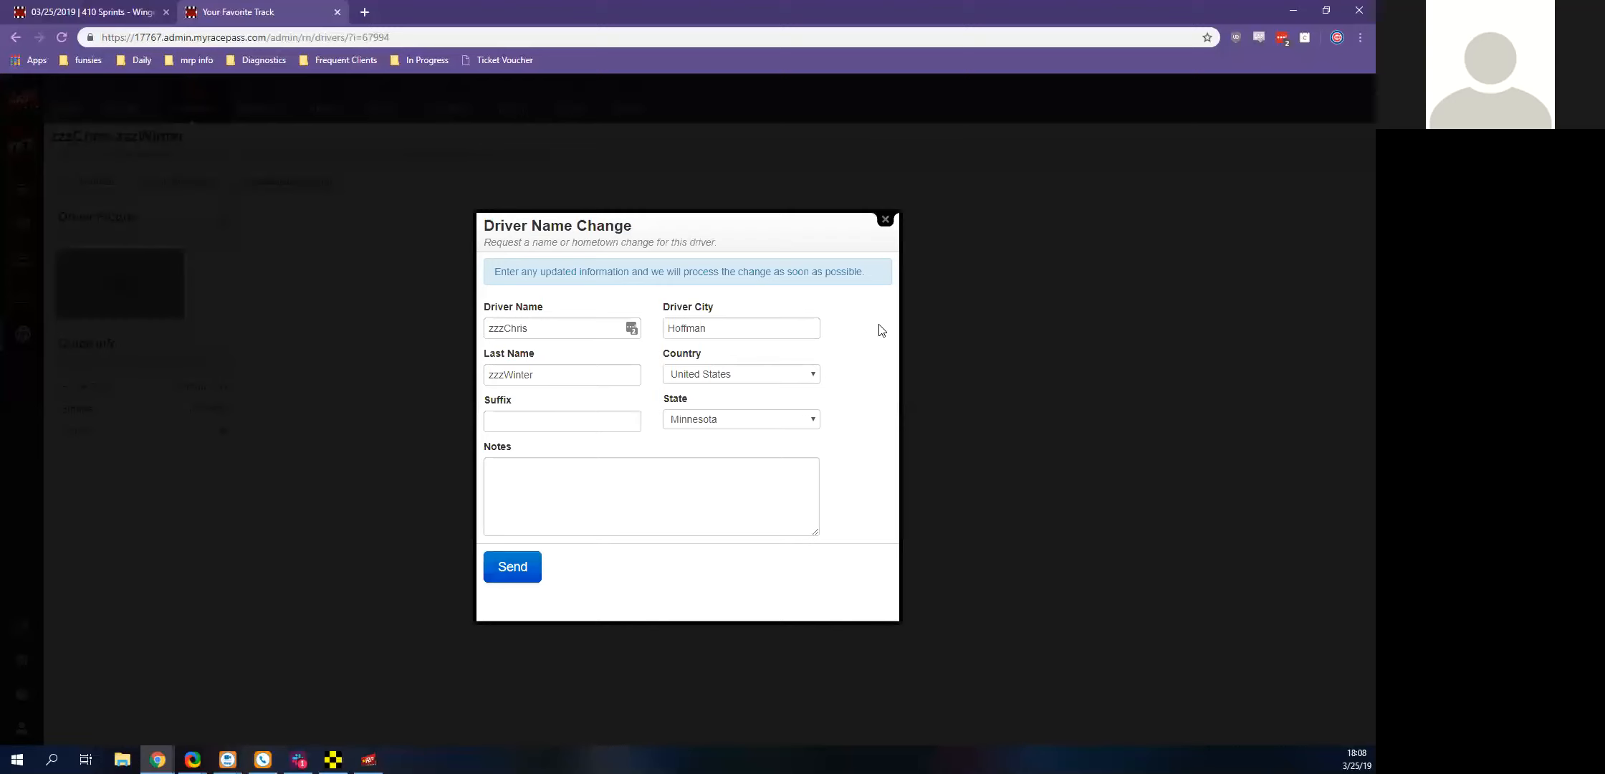
{"action": "key", "text": "Escape"}
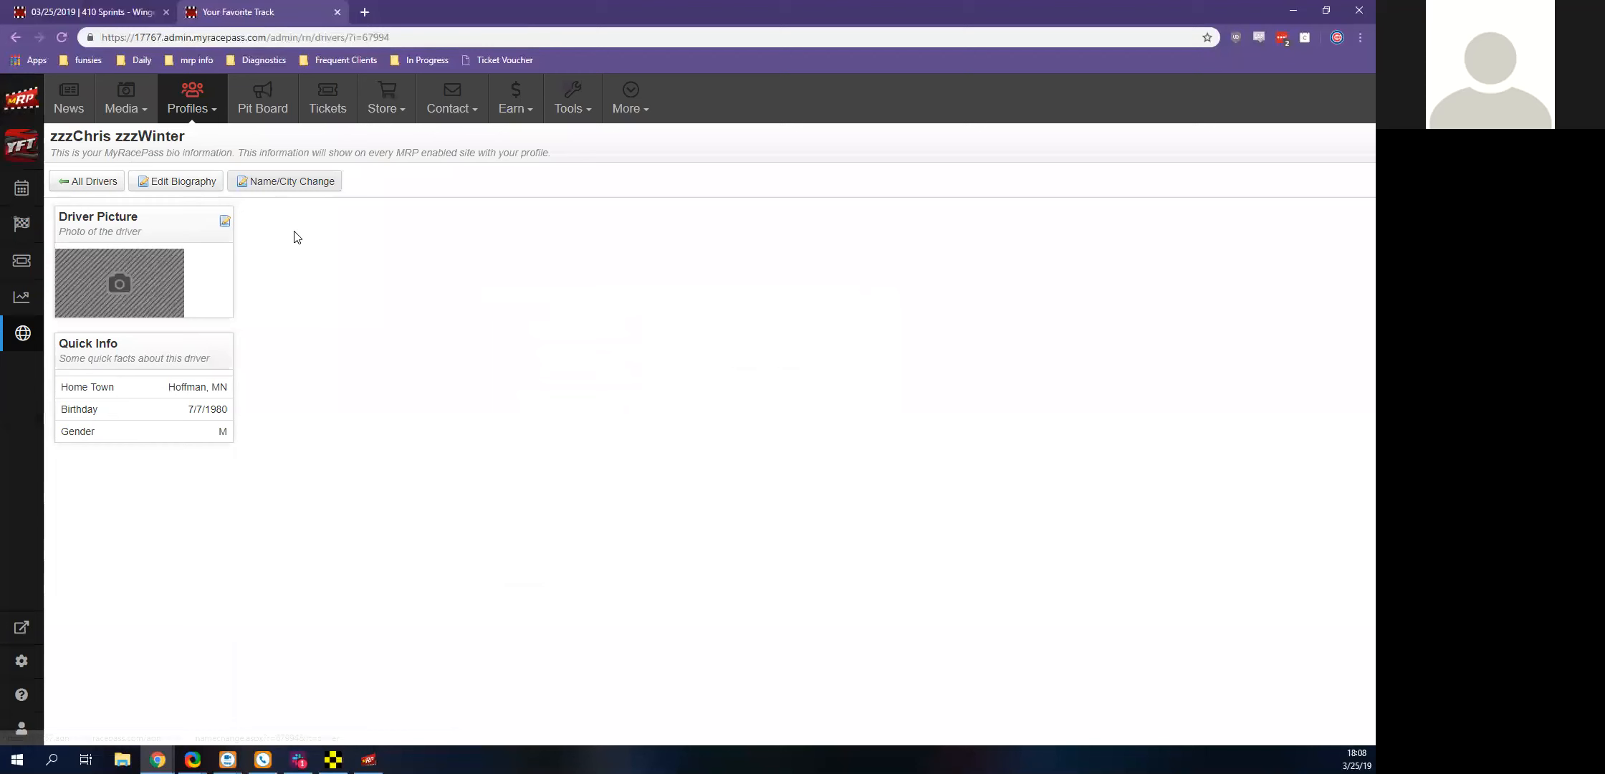
Return to the race entry list and close the driver management page
{"action": "left_click", "coordinate": [104, 13]}
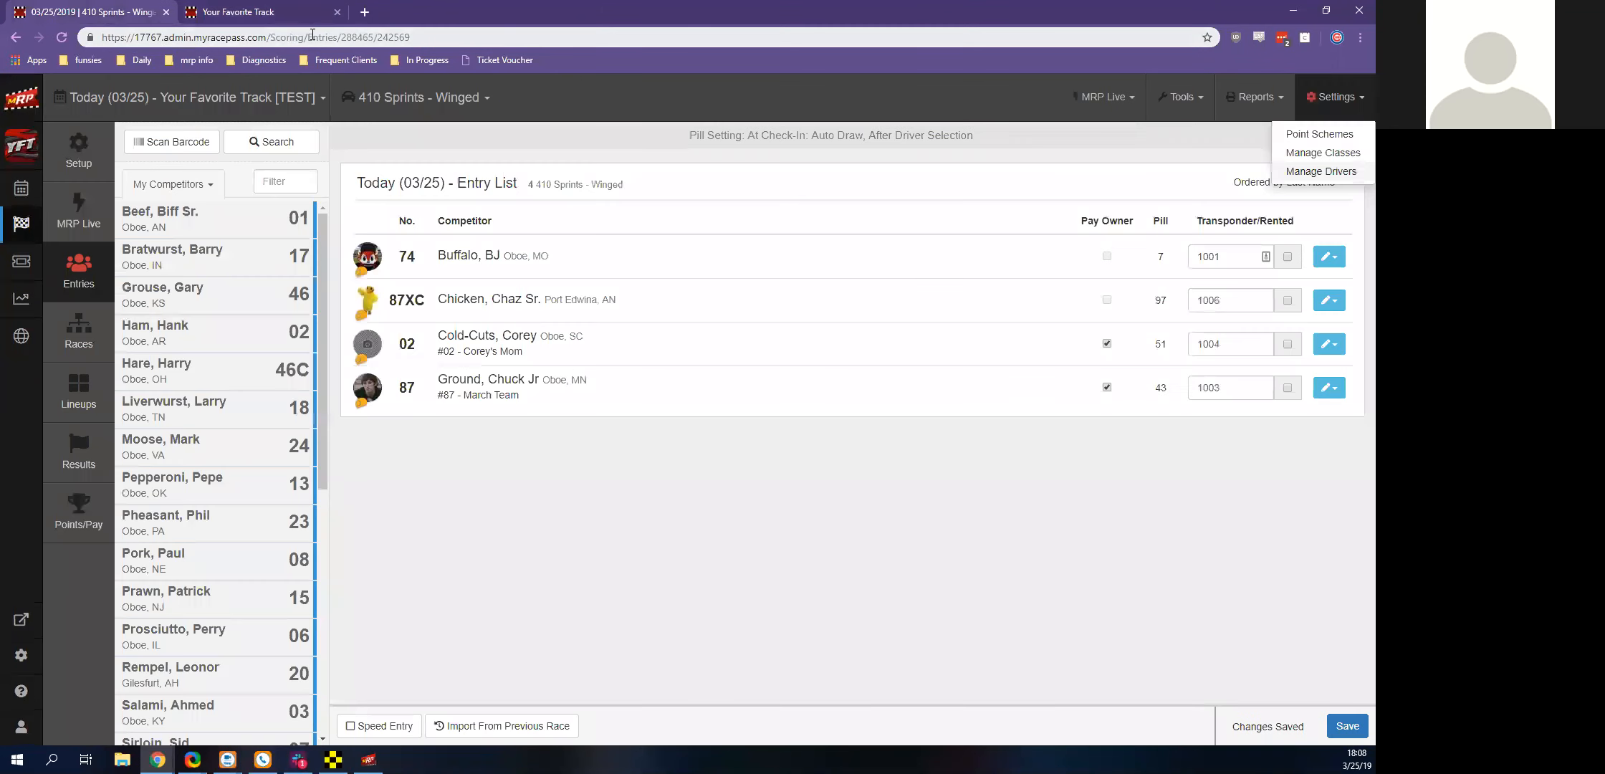
{"action": "left_click", "coordinate": [337, 11]}
{"action": "left_click", "coordinate": [529, 514]}
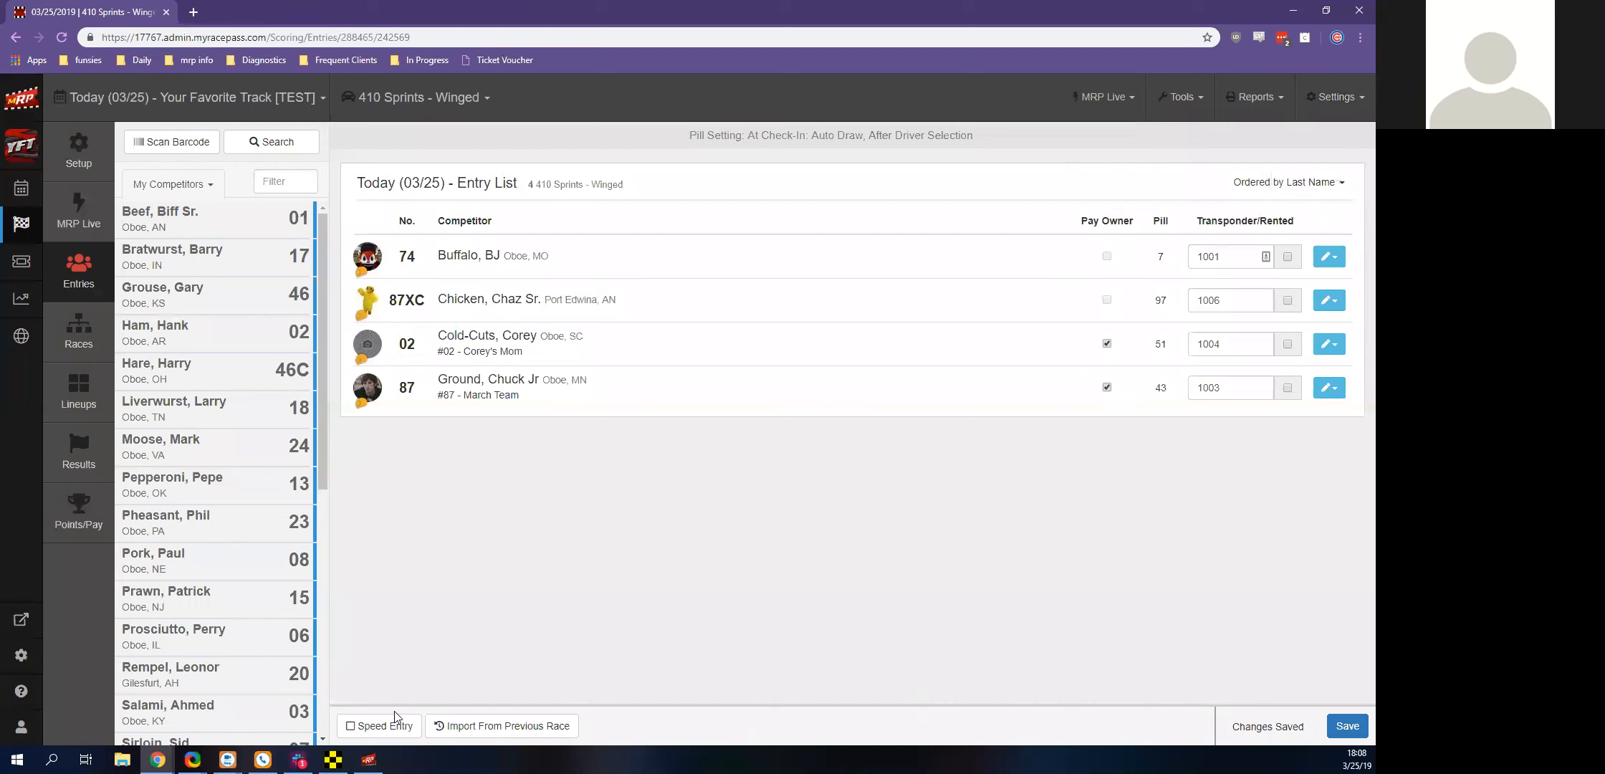
Turn on Speed Entry and add the number 02 driver from Oboe, AR as 02x with transponder 1002
{"action": "left_click", "coordinate": [393, 724]}
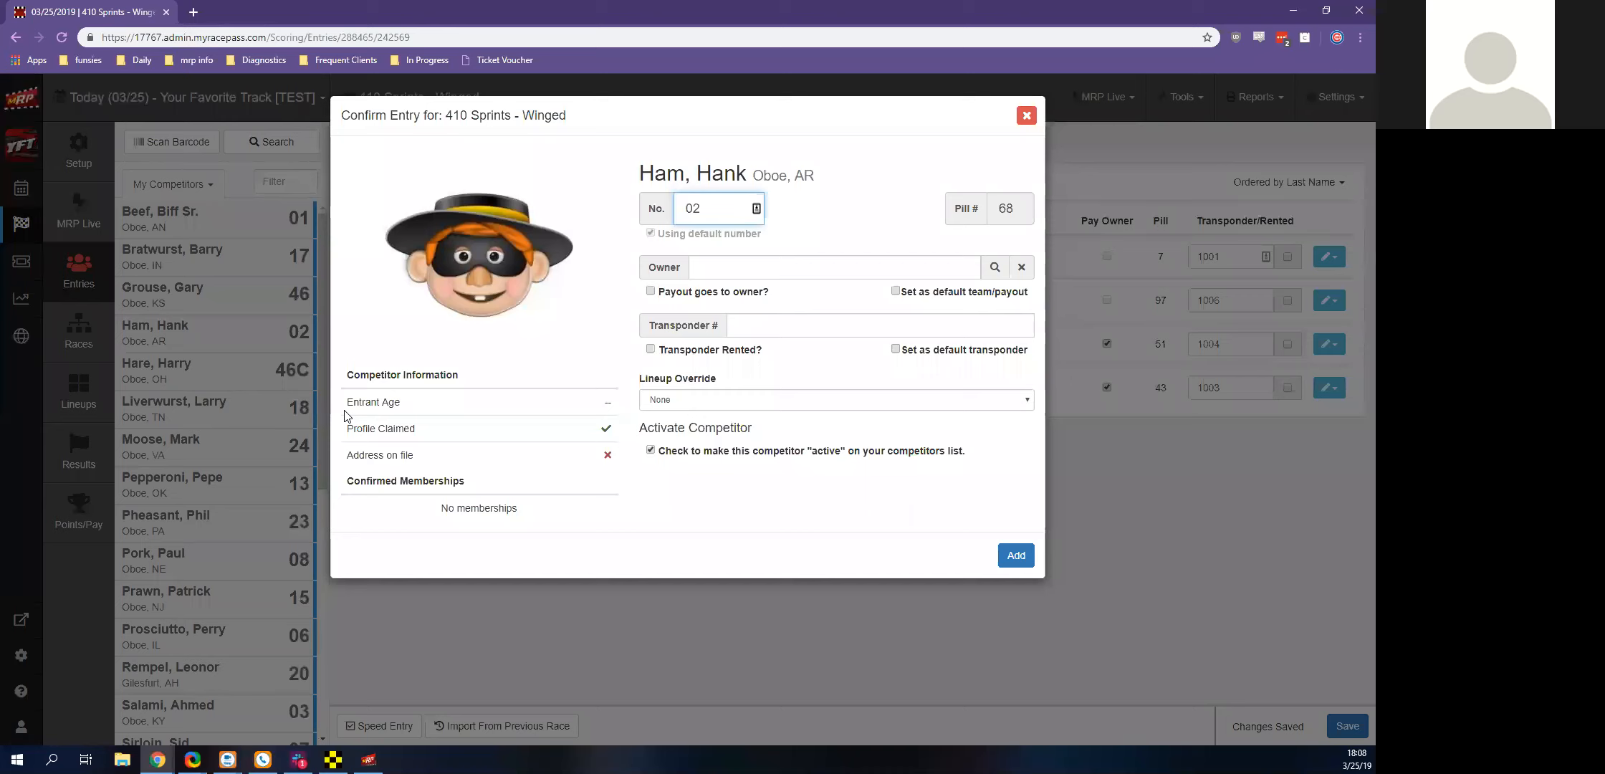
{"action": "type", "text": "x"}
{"action": "left_click", "coordinate": [1006, 560]}
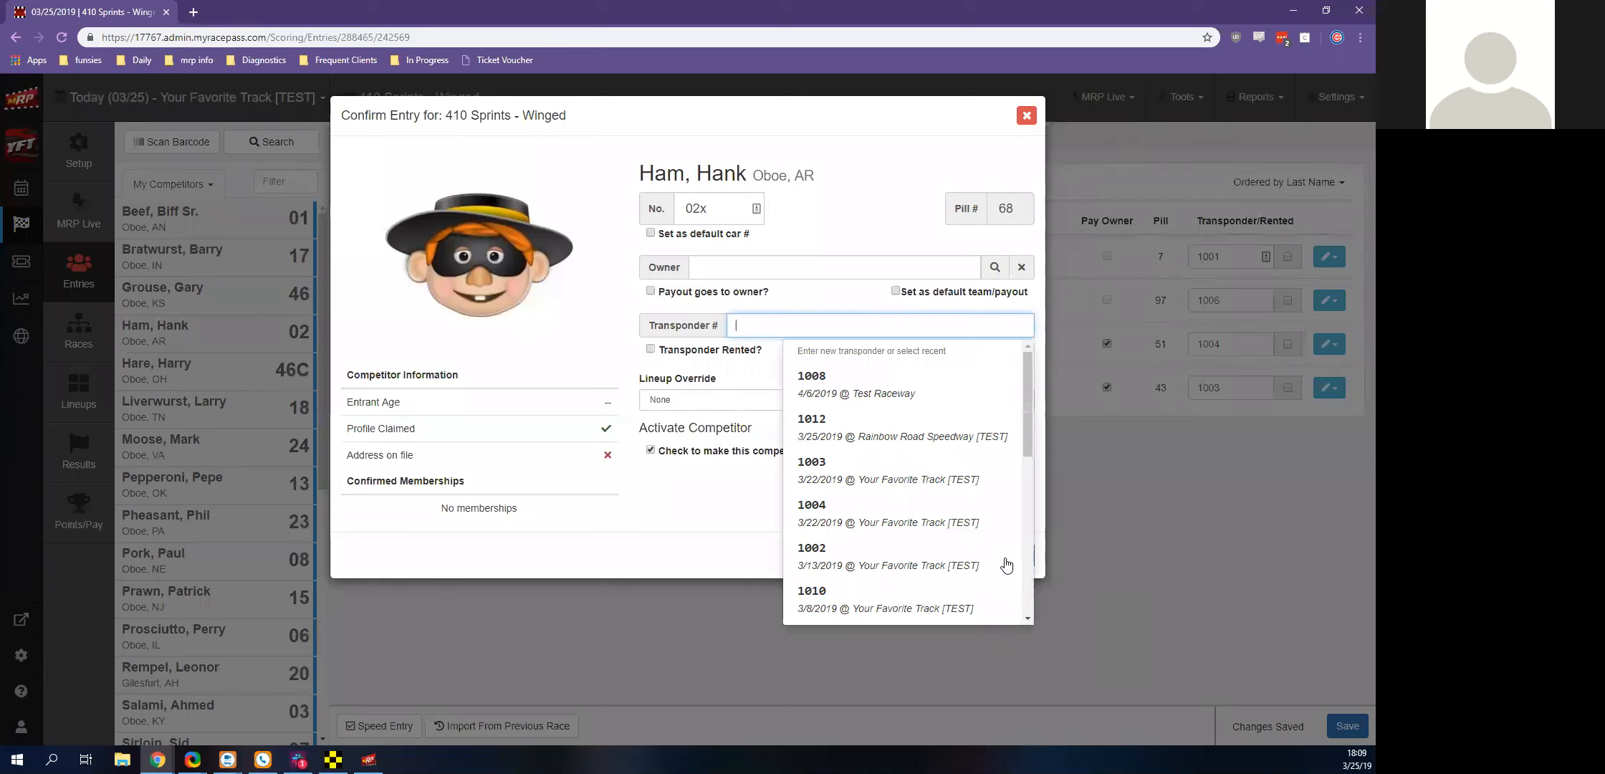
{"action": "type", "text": "1002"}
{"action": "left_click", "coordinate": [1007, 566]}
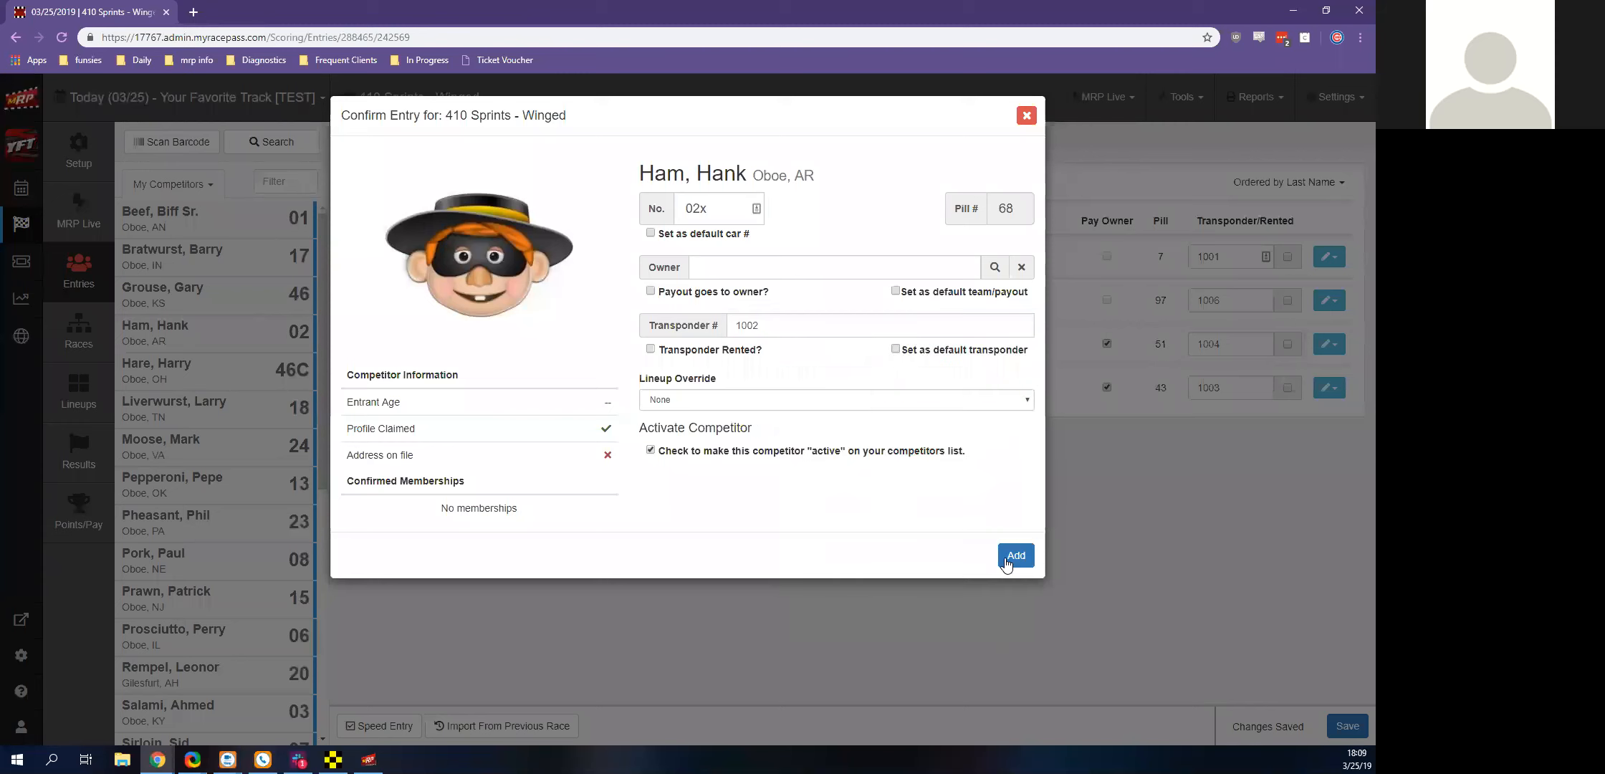
{"action": "left_click", "coordinate": [1004, 556]}
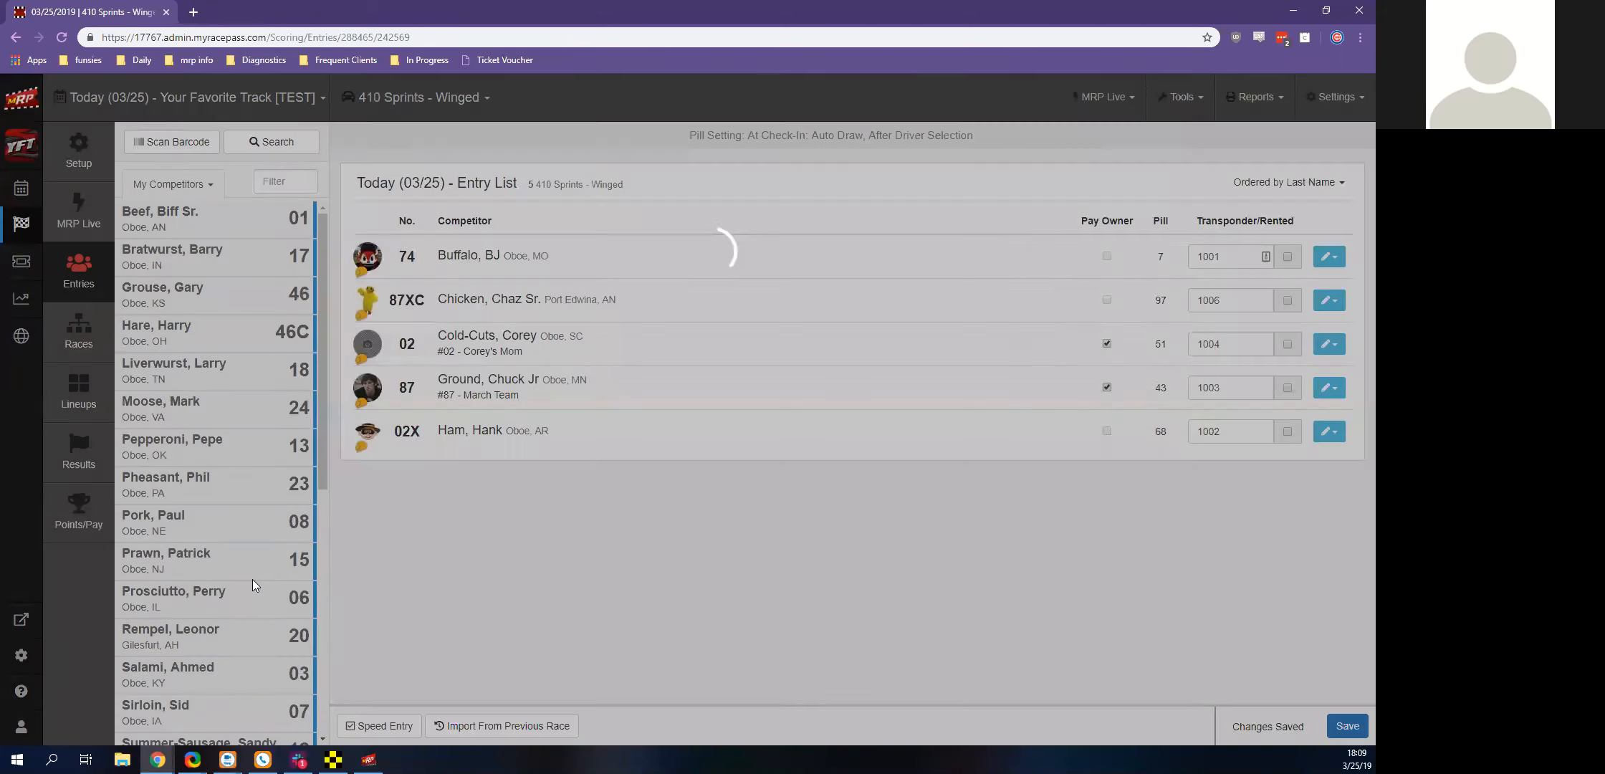
Cancel the number 15 driver's entry and add the number 16 driver to the 410 Sprints - Winged entry list
{"action": "left_click", "coordinate": [252, 579]}
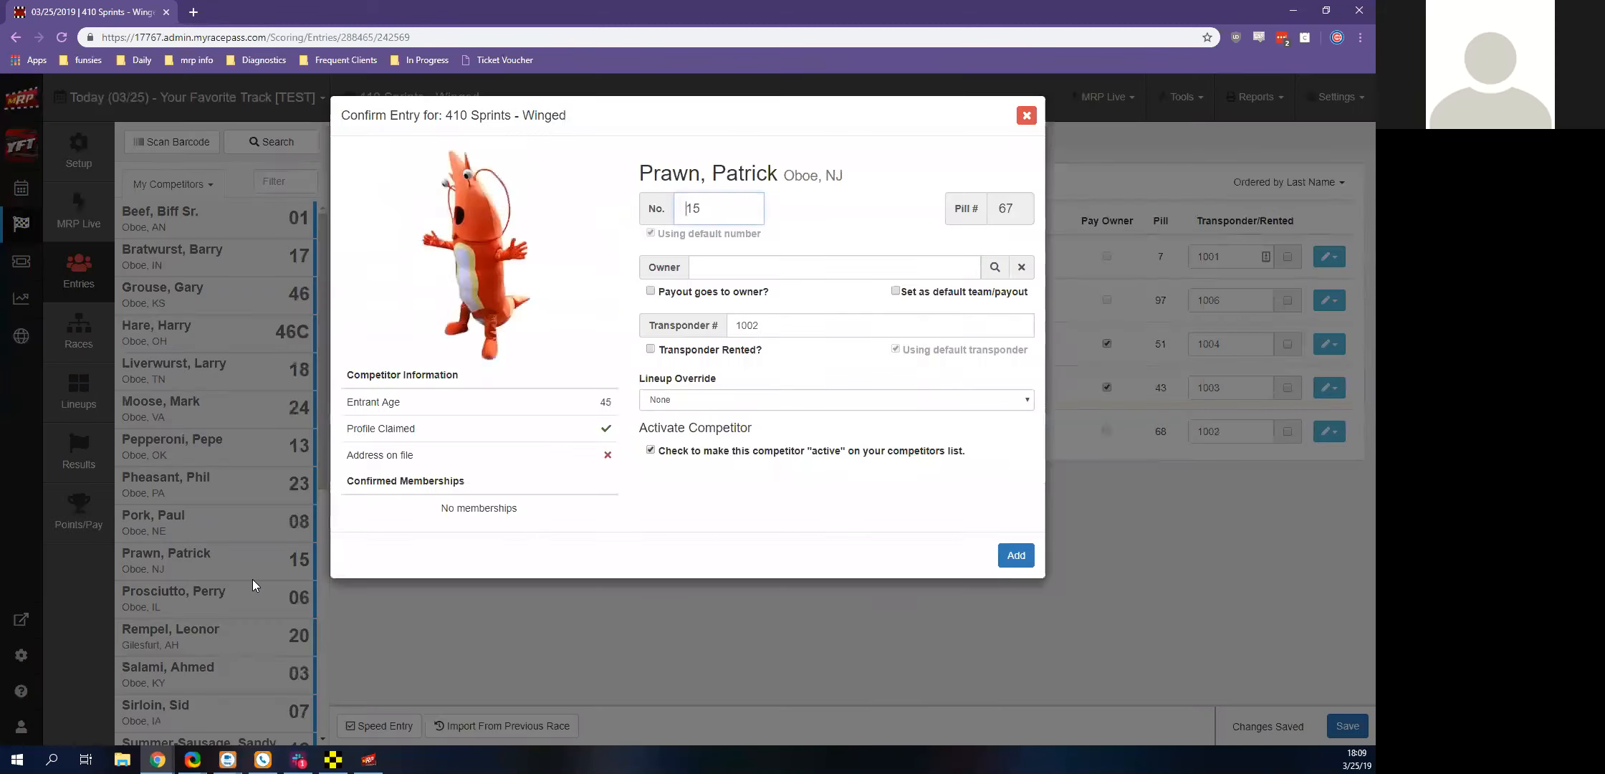
{"action": "left_click", "coordinate": [1027, 116]}
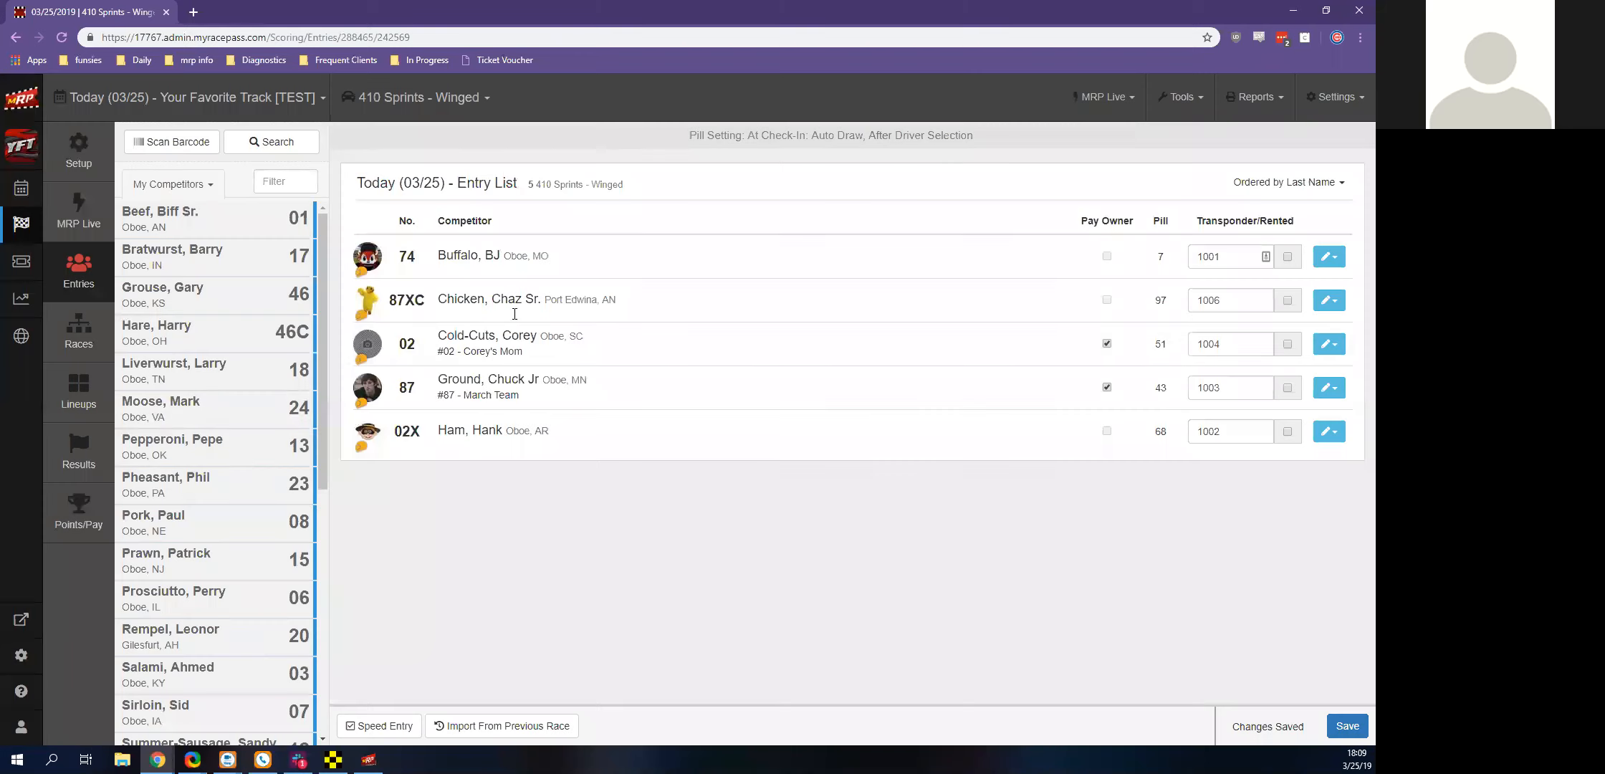
{"action": "scroll", "coordinate": [184, 536], "scroll_direction": "down", "scroll_amount": 6}
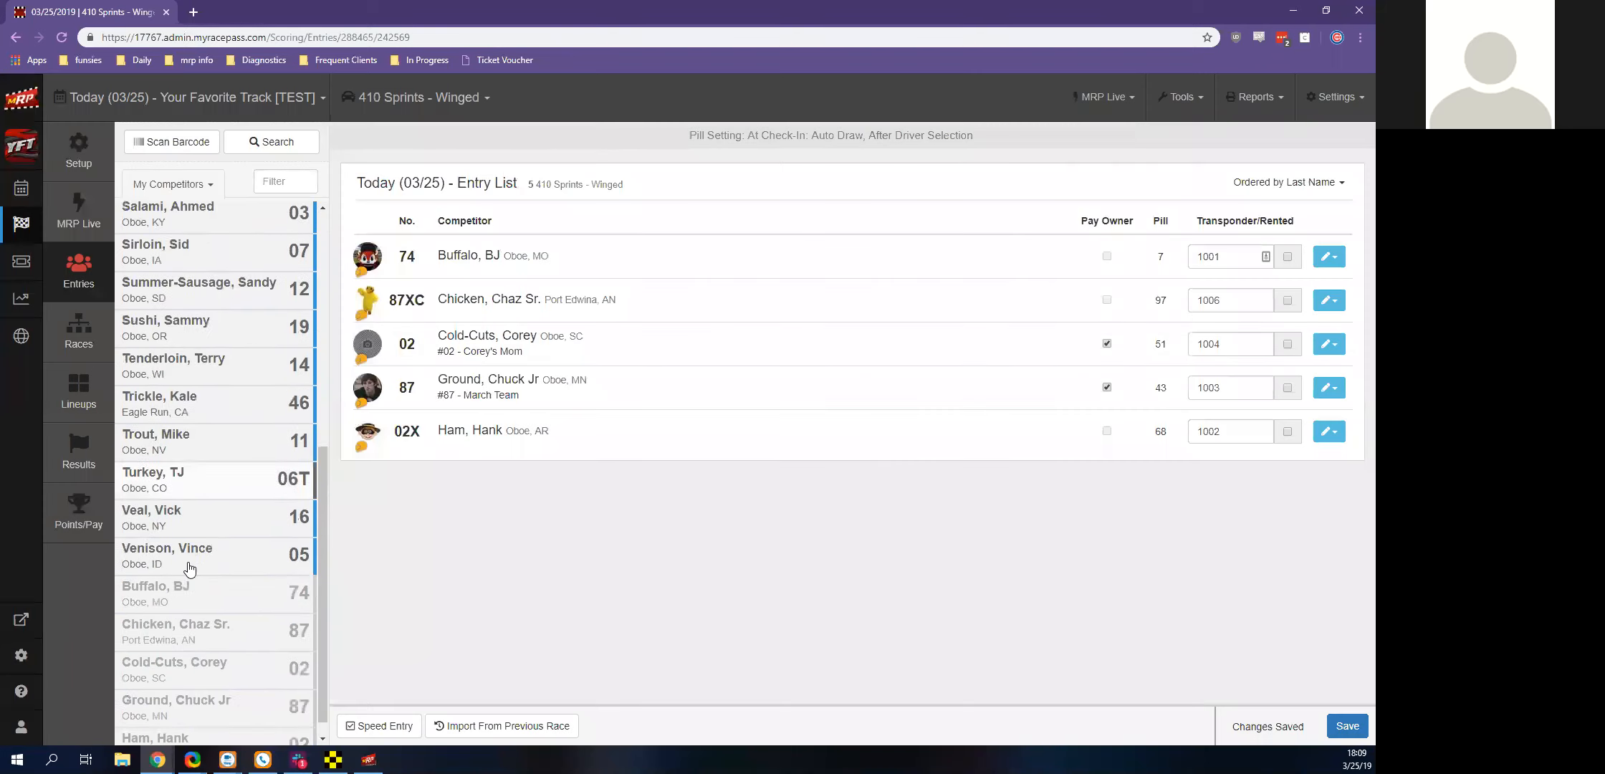
{"action": "left_click", "coordinate": [193, 511]}
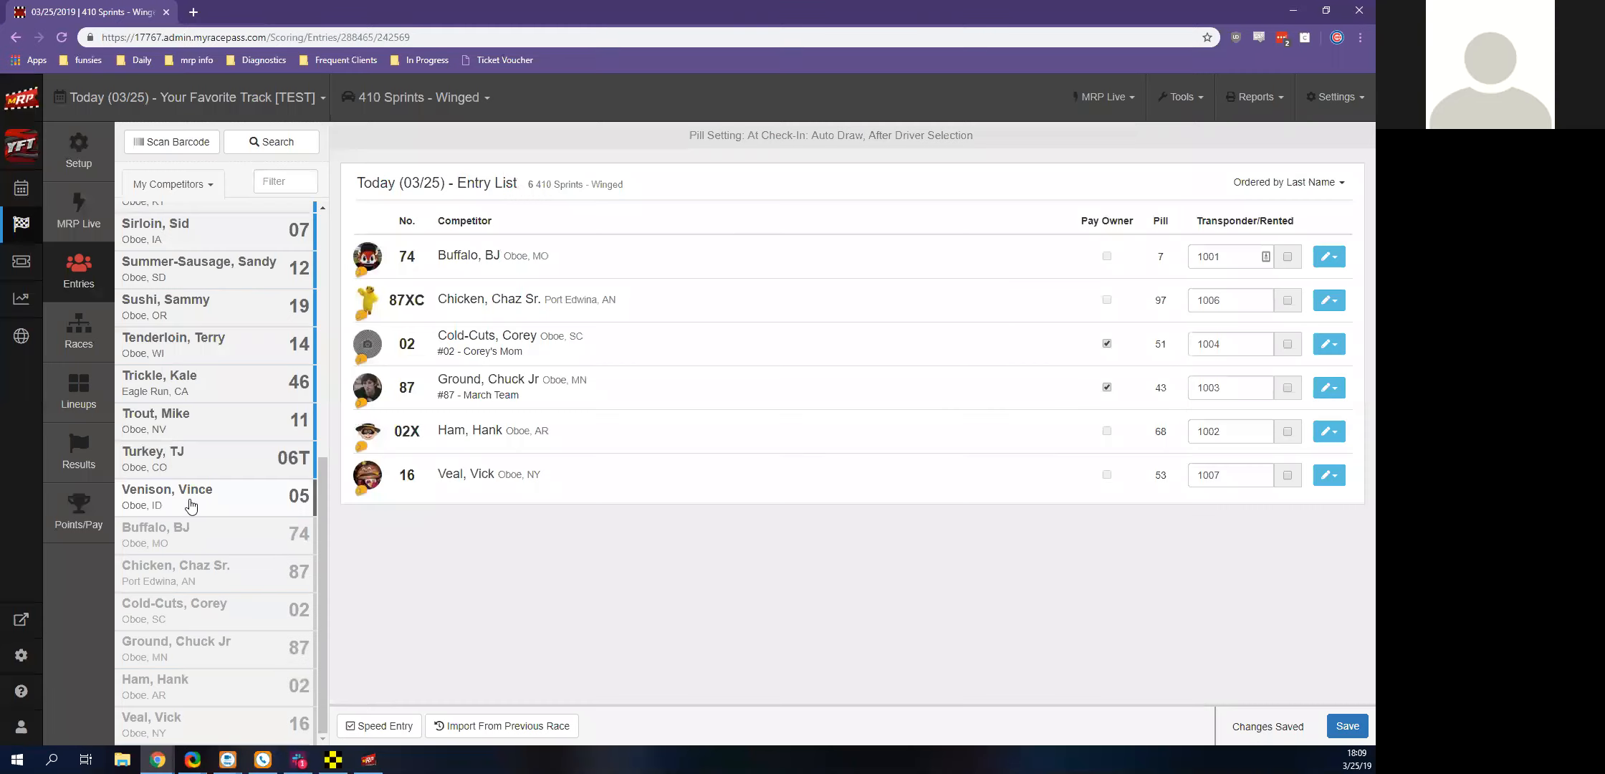
Add the number 05 driver with transponder 1010, and speed-enter the number 14 driver without a transponder
{"action": "left_click", "coordinate": [189, 499]}
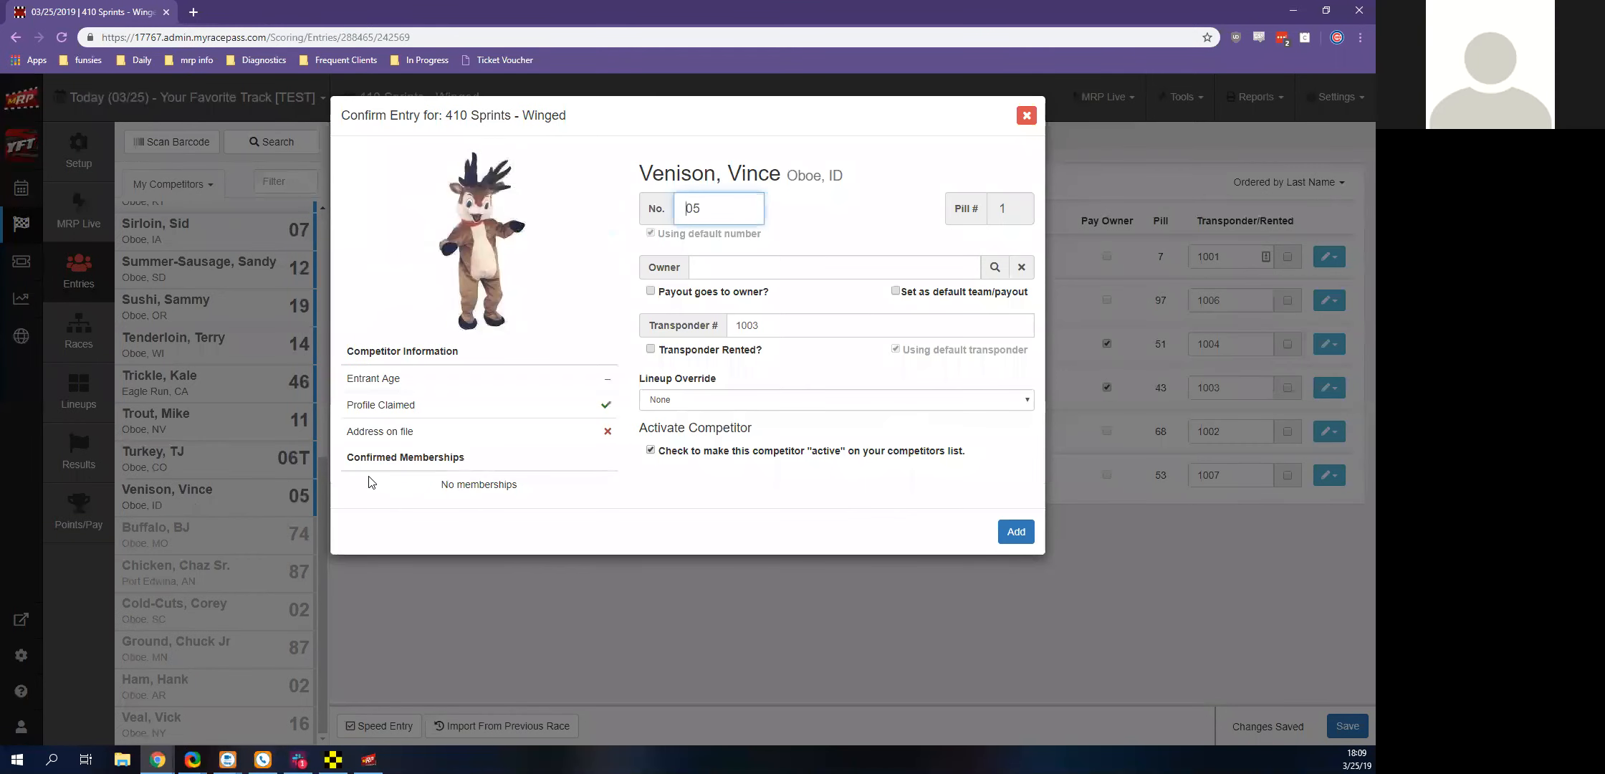
{"action": "left_click", "coordinate": [866, 325]}
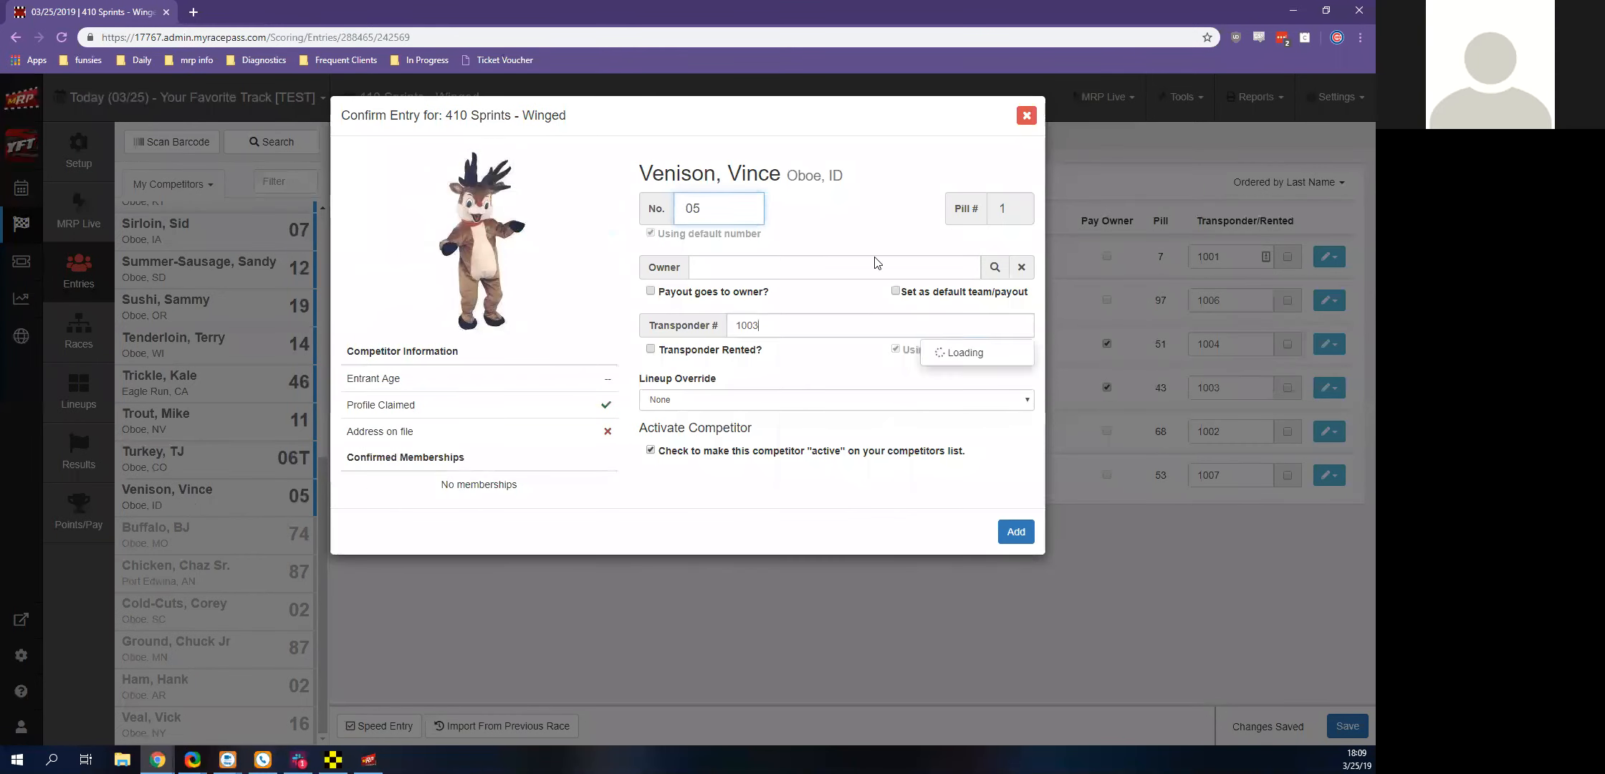
{"action": "key", "text": "shift+Left"}
{"action": "key", "text": "shift+Left"}
{"action": "key", "text": "shift+Left"}
{"action": "key", "text": "shift+Right"}
{"action": "type", "text": "10"}
{"action": "left_click", "coordinate": [606, 519]}
{"action": "left_click", "coordinate": [1013, 530]}
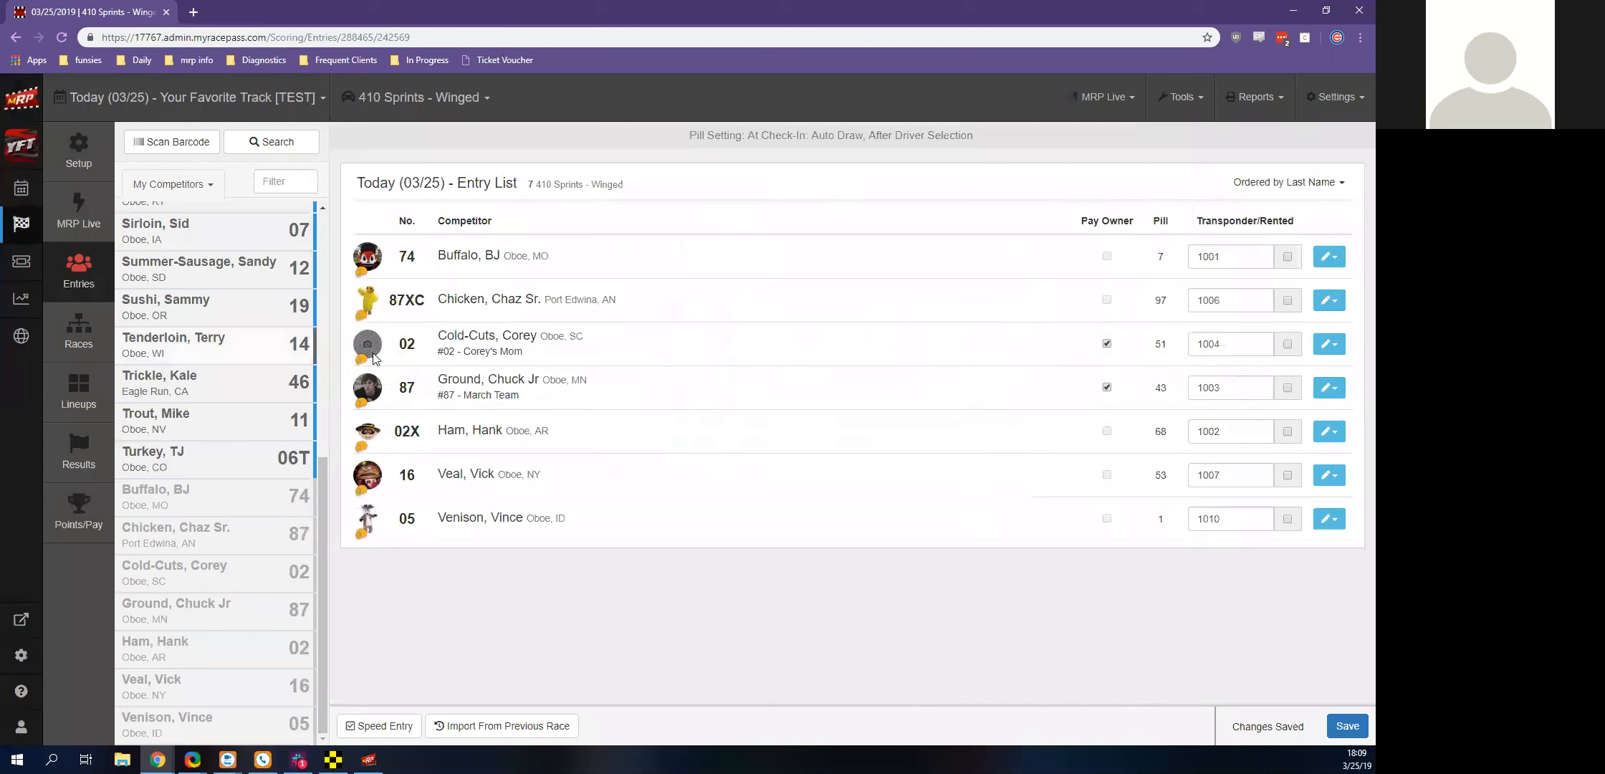
{"action": "left_click", "coordinate": [199, 351]}
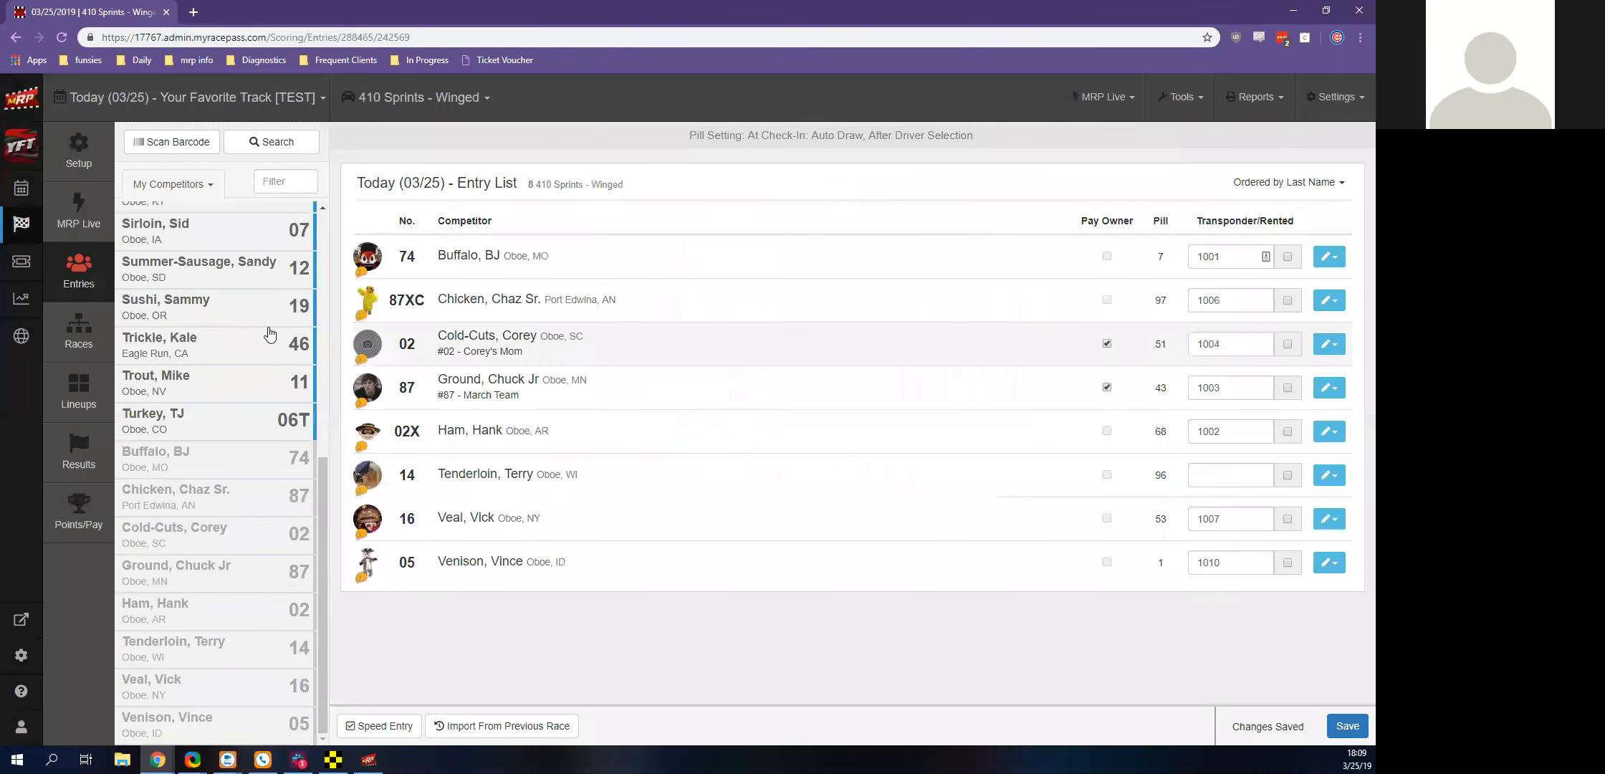
Turn off Speed Entry and add the number 19 driver with the default car number and transponder
{"action": "left_click", "coordinate": [398, 736]}
{"action": "left_click", "coordinate": [200, 311]}
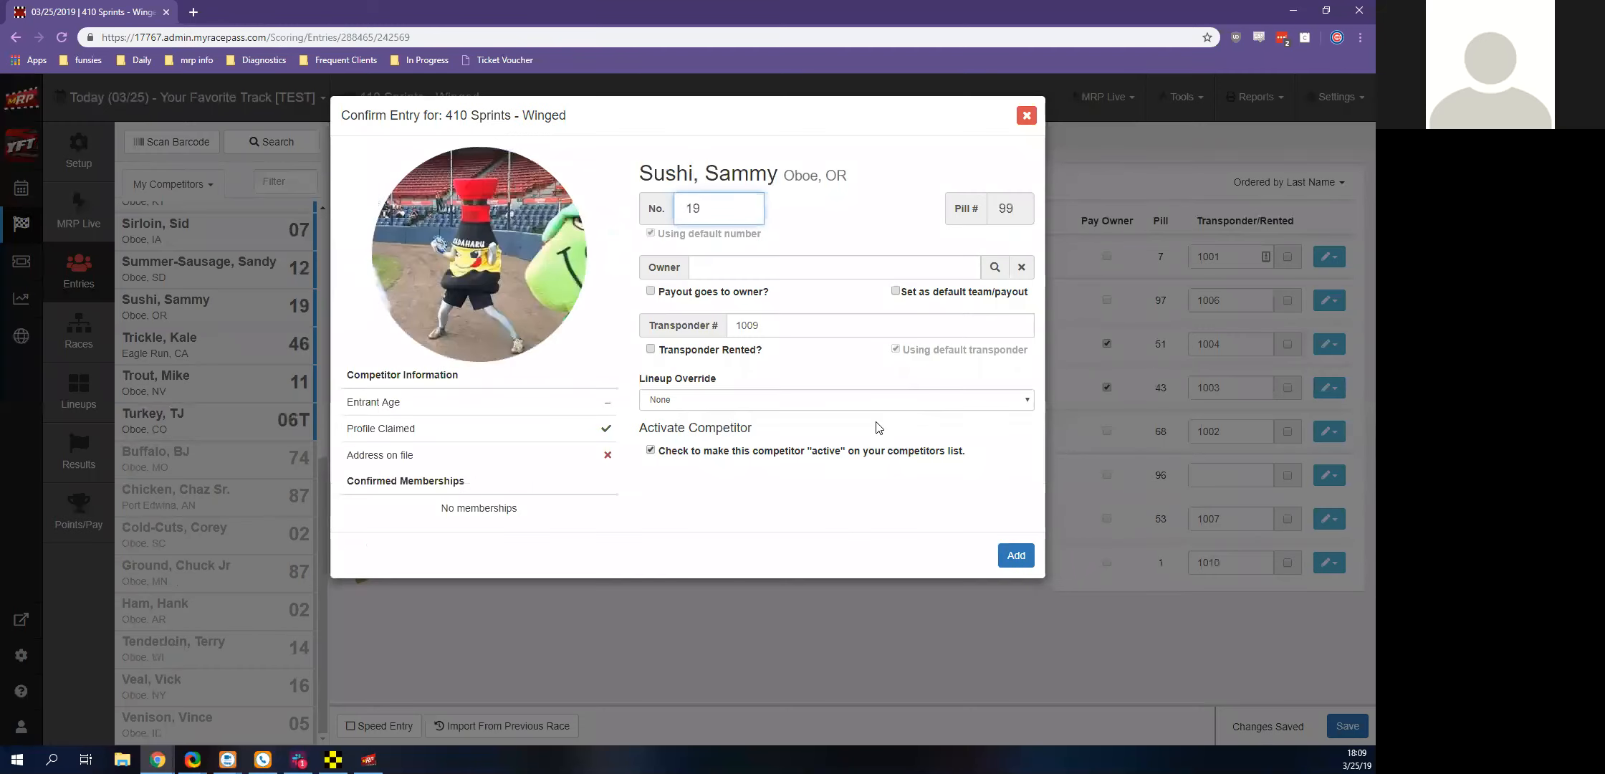
{"action": "left_click", "coordinate": [1018, 557]}
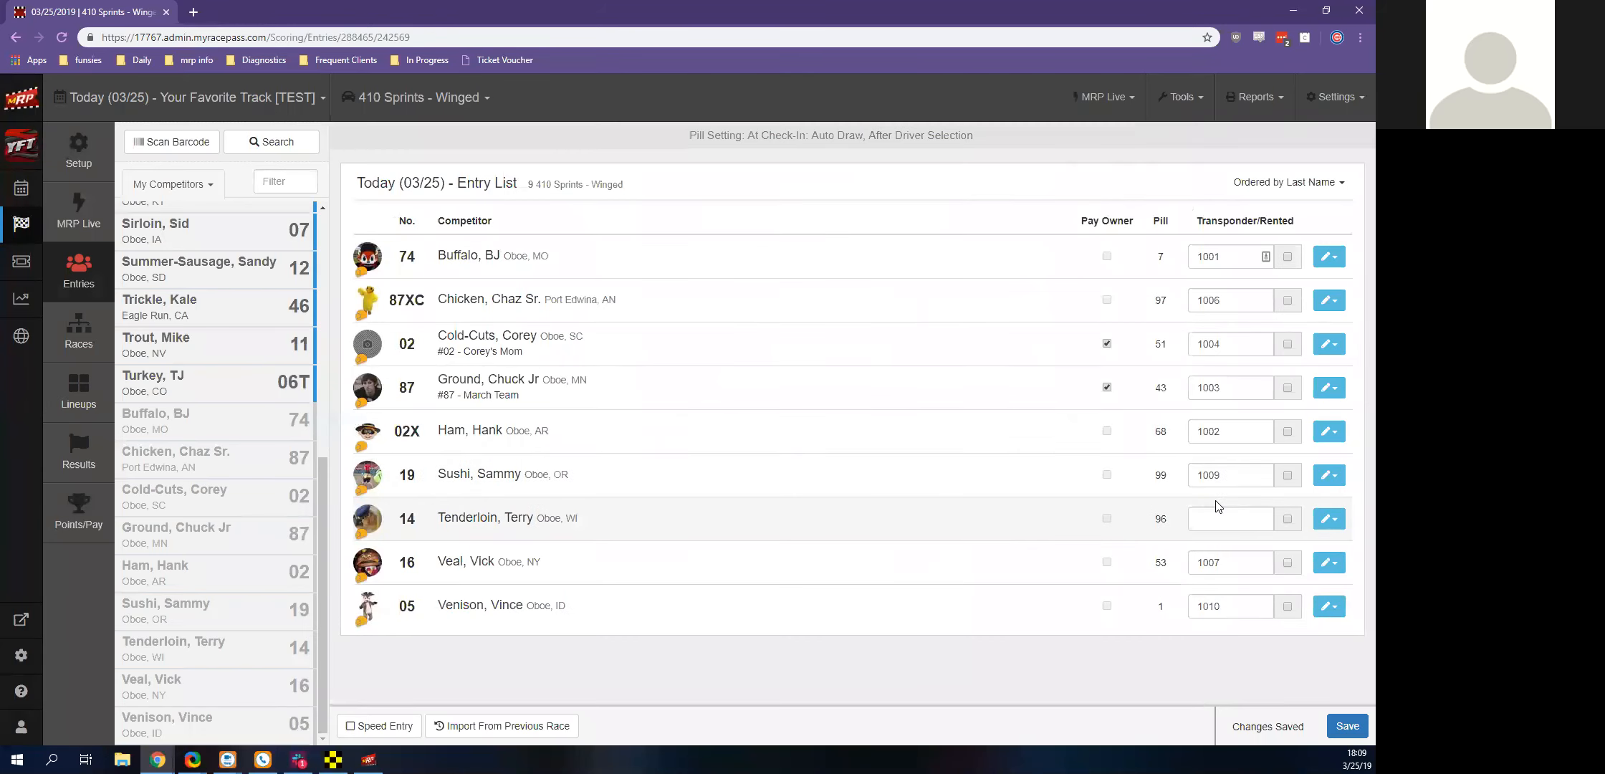
Add the number 46 Chevy Racing driver from Eagle Run, CA with transponder 1005
{"action": "left_click", "coordinate": [218, 310]}
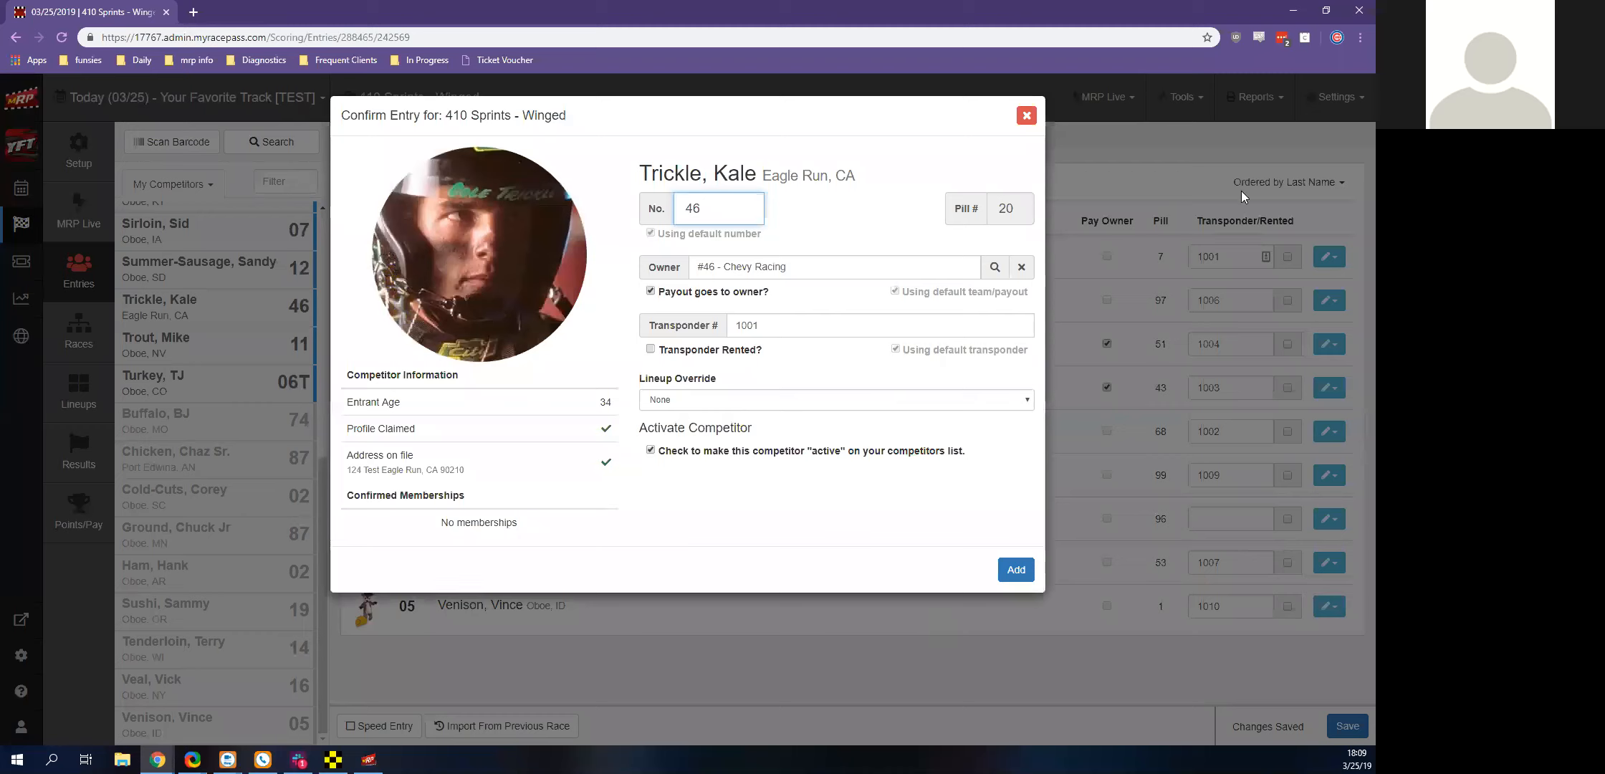
{"action": "left_click", "coordinate": [878, 325]}
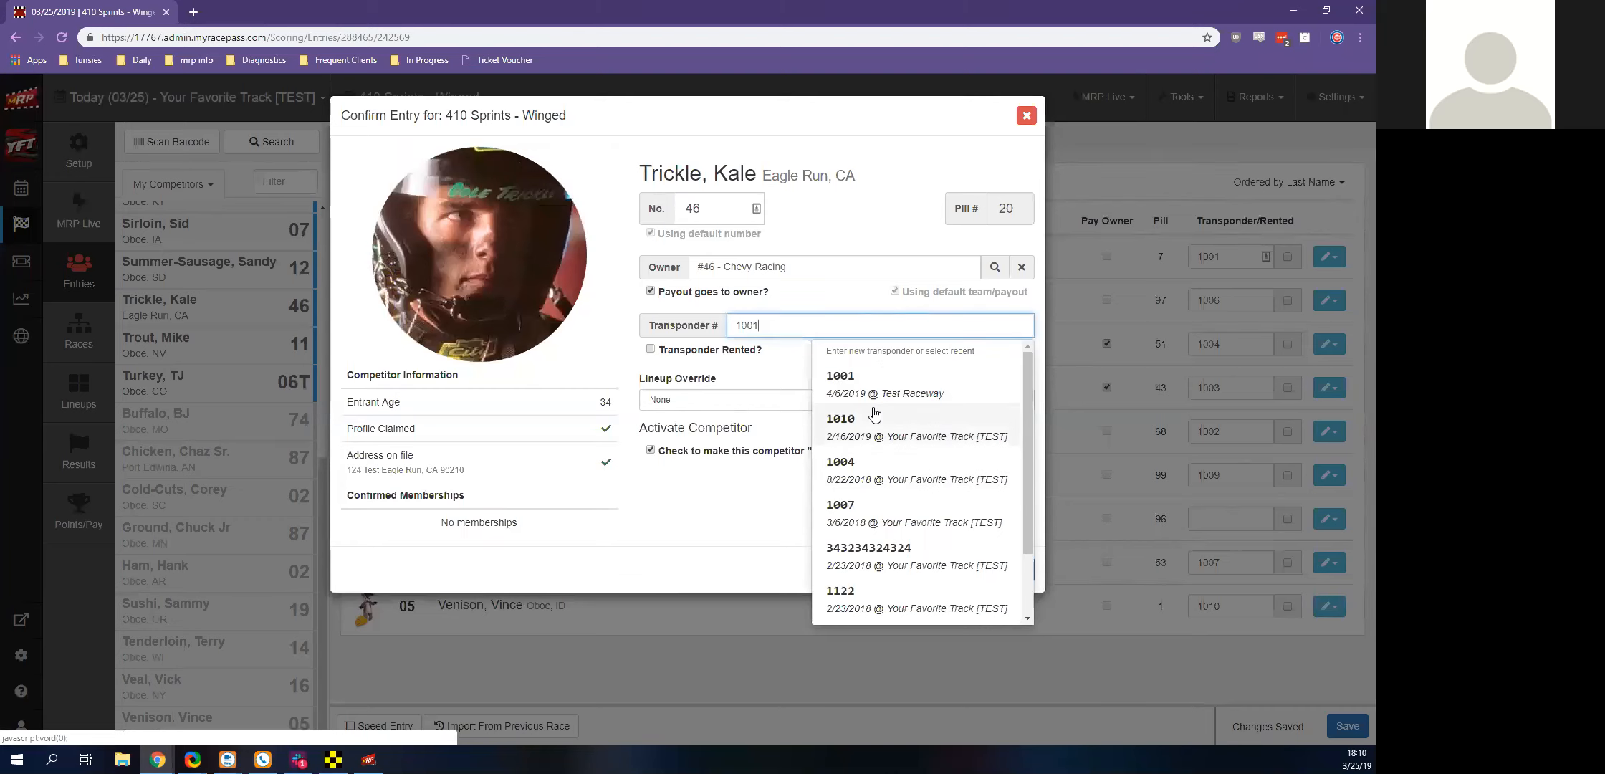
{"action": "key", "text": "shift+Left"}
{"action": "key", "text": "shift+Left"}
{"action": "key", "text": "shift+Right"}
{"action": "type", "text": "5"}
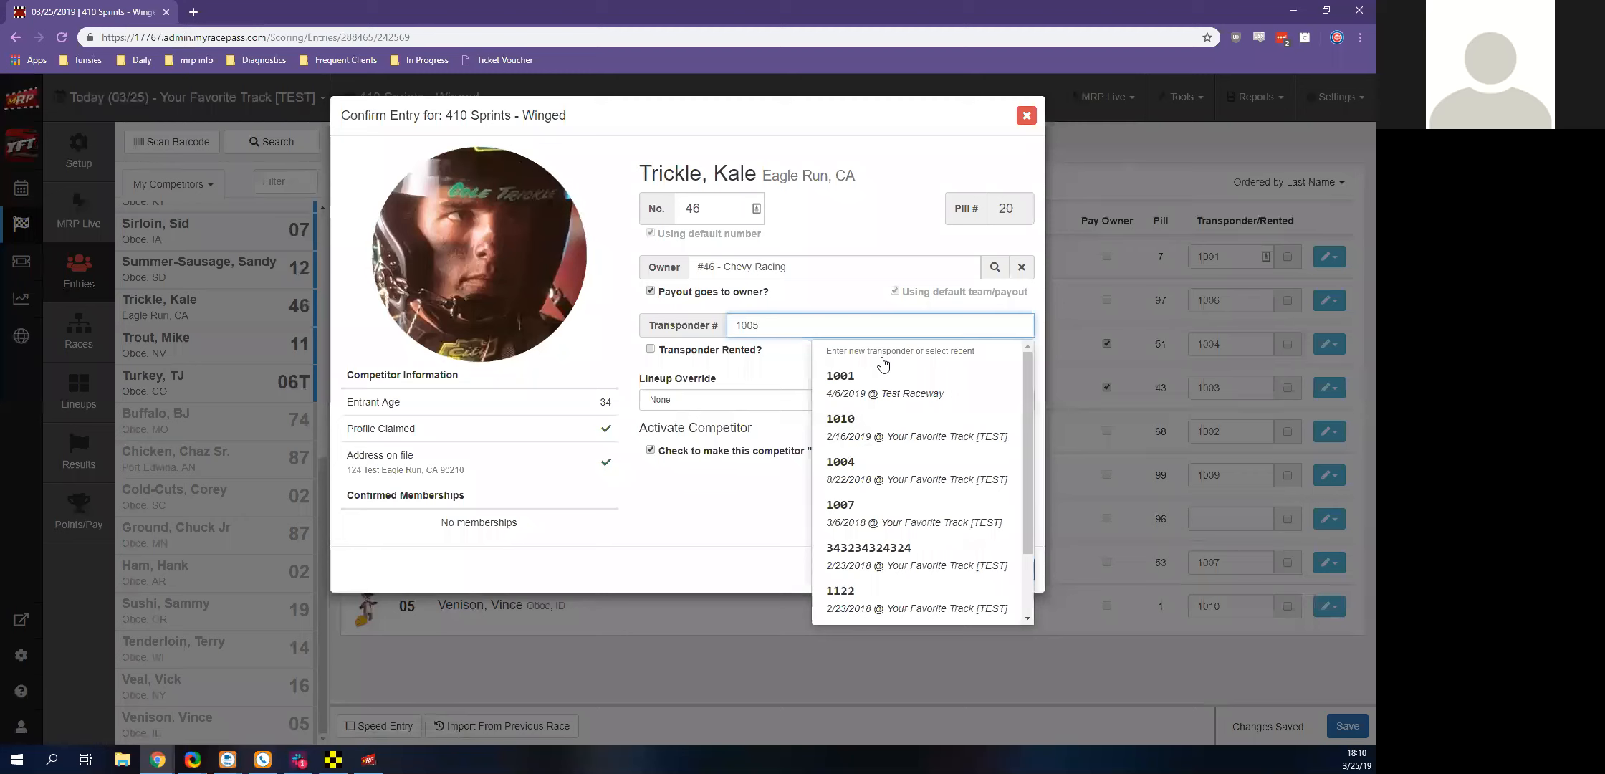
{"action": "left_click", "coordinate": [702, 510]}
{"action": "left_click", "coordinate": [1015, 568]}
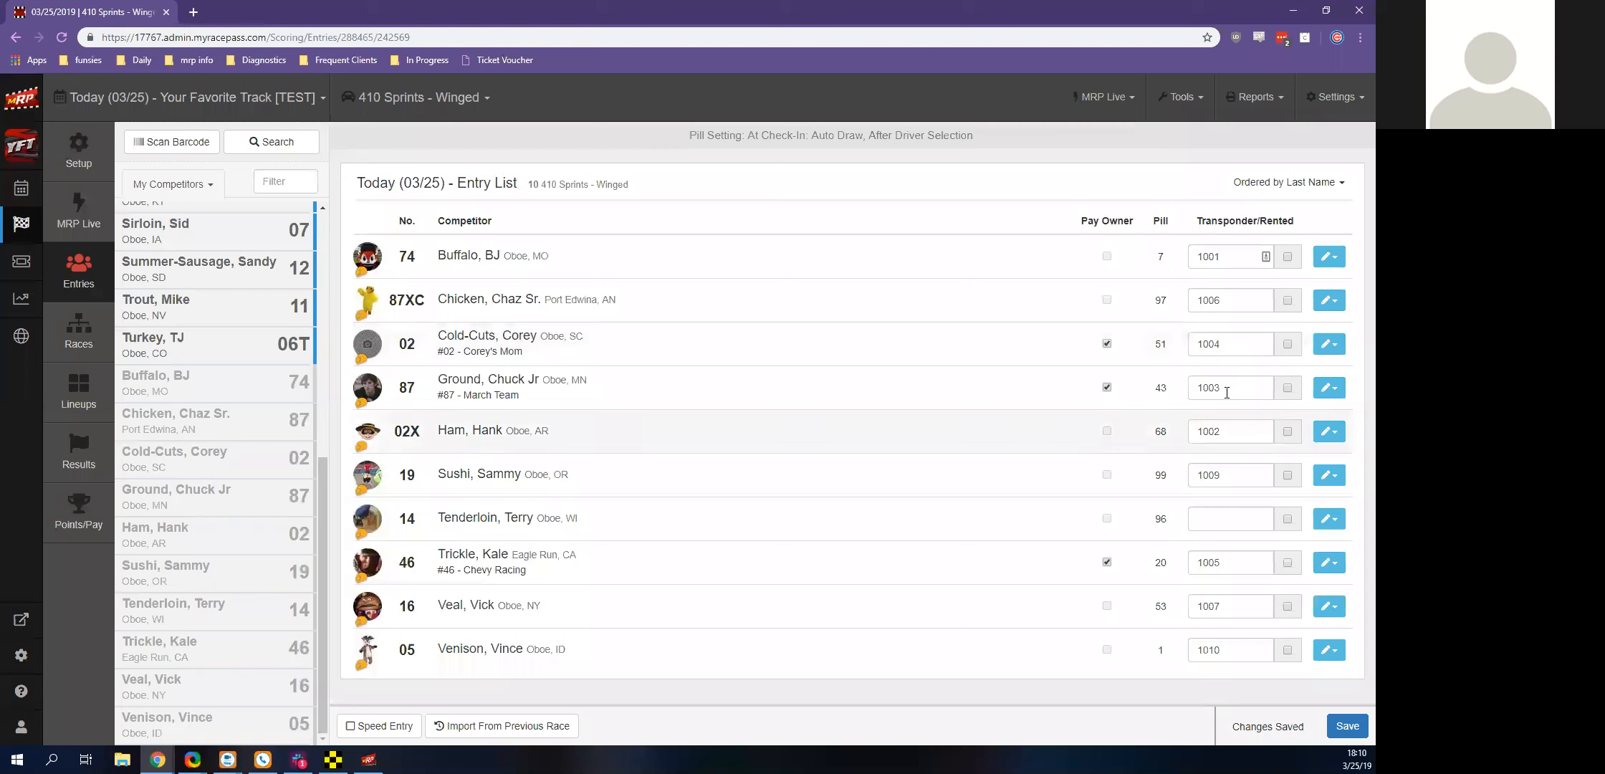
Set the number 14 driver's transponder to 1008 in the entry list
{"action": "left_click", "coordinate": [1218, 524]}
{"action": "type", "text": "1008"}
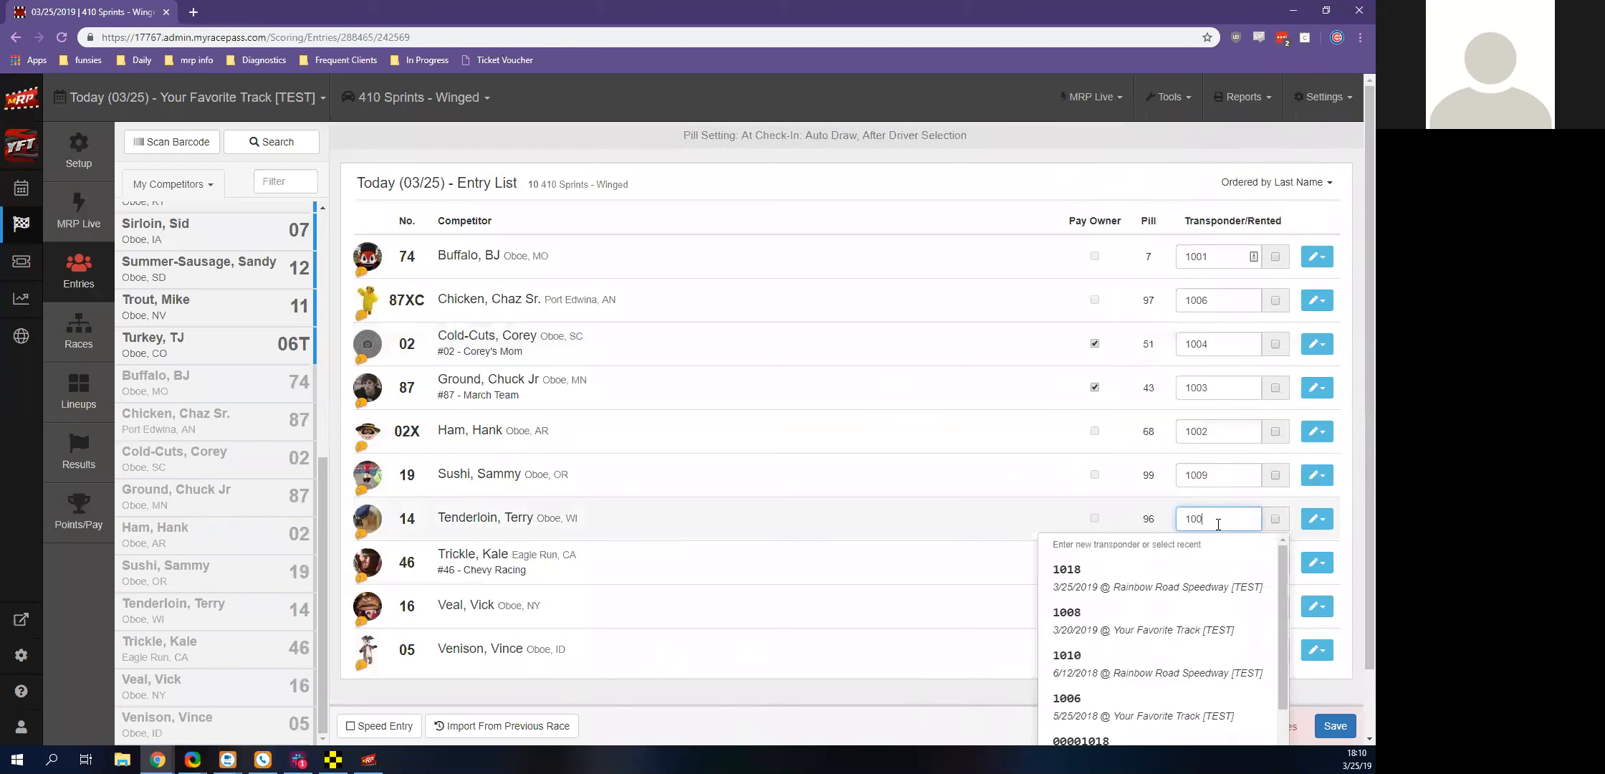
{"action": "left_click", "coordinate": [1003, 612]}
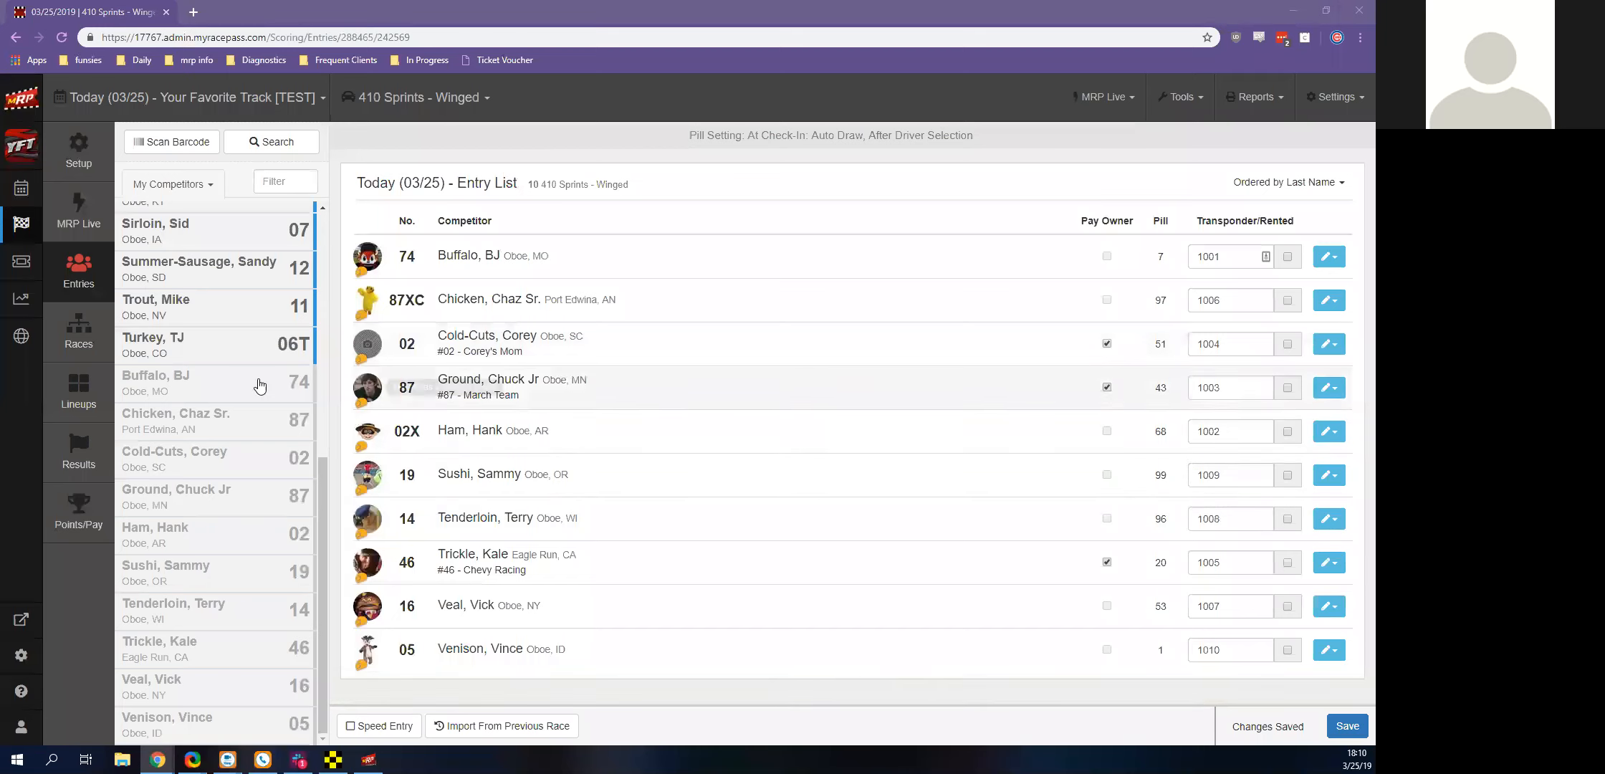
Start adding races for 410 Sprints - Winged, with one Heat and one A Feature
{"action": "left_click", "coordinate": [77, 330]}
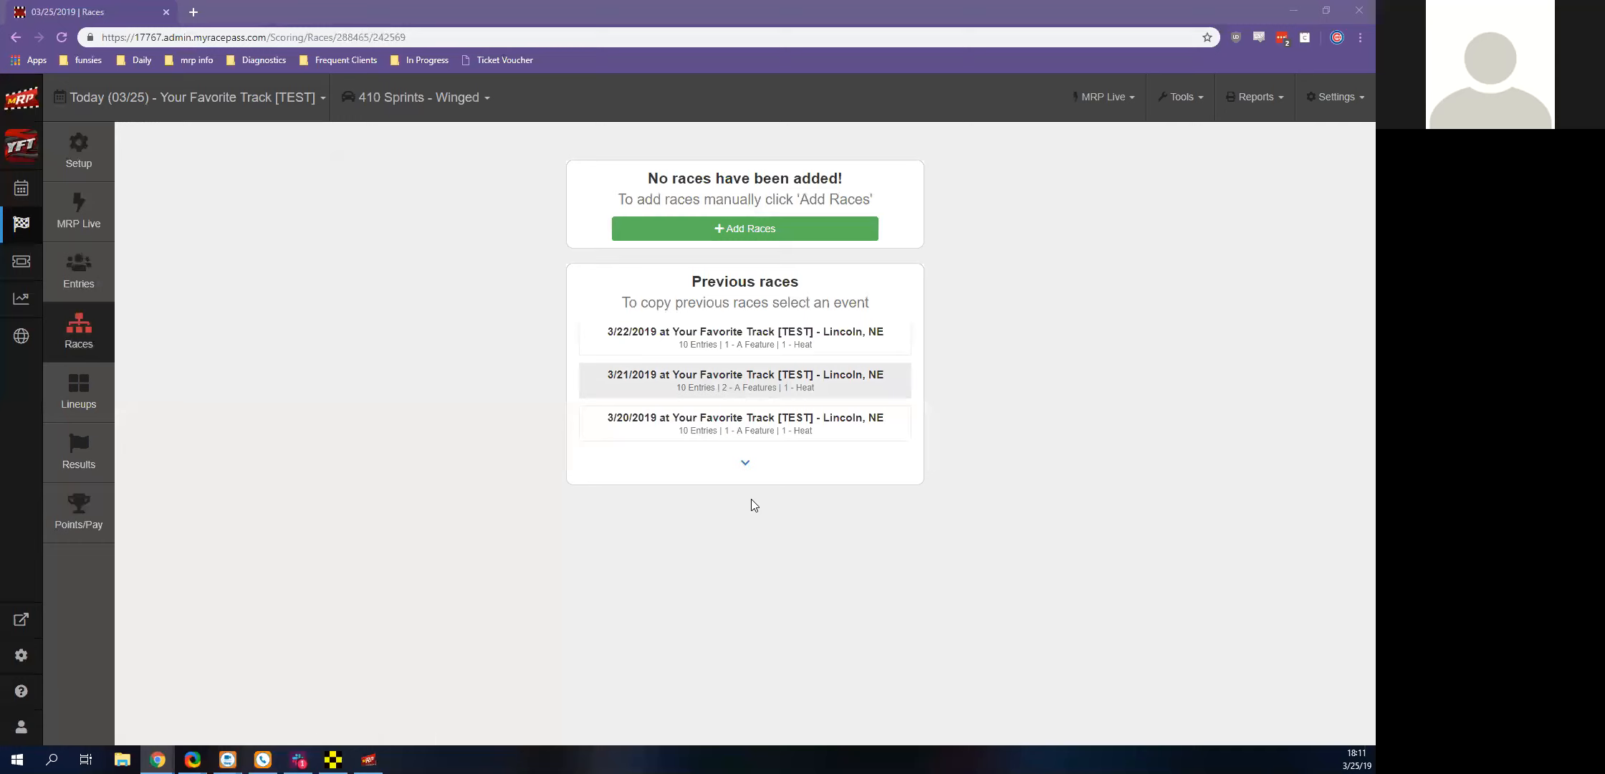
{"action": "left_click", "coordinate": [745, 228]}
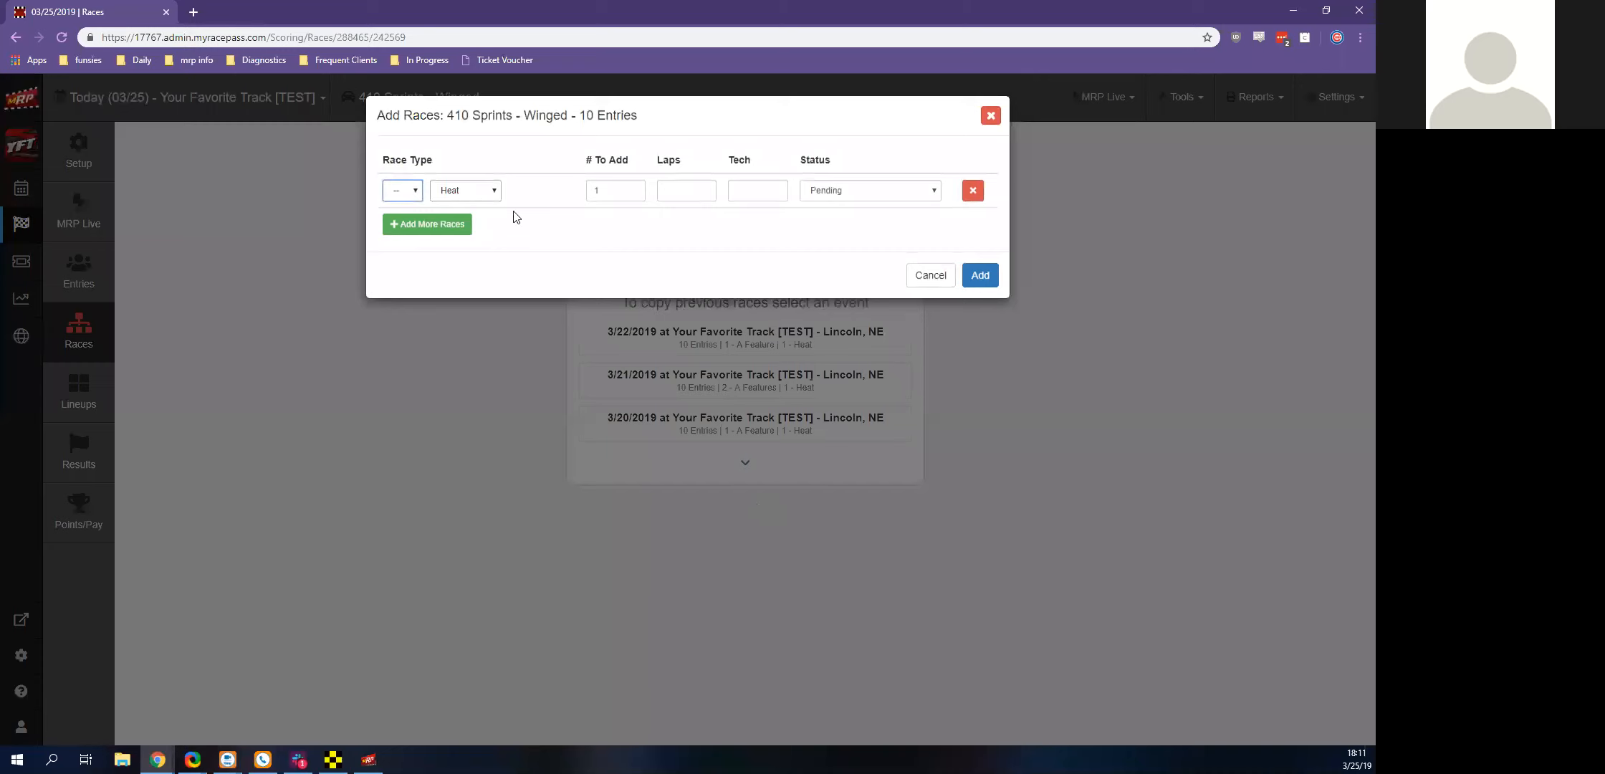
{"action": "left_click", "coordinate": [412, 225]}
{"action": "left_click", "coordinate": [397, 226]}
{"action": "left_click", "coordinate": [398, 261]}
{"action": "left_click", "coordinate": [466, 226]}
{"action": "left_click", "coordinate": [473, 244]}
{"action": "left_click", "coordinate": [493, 227]}
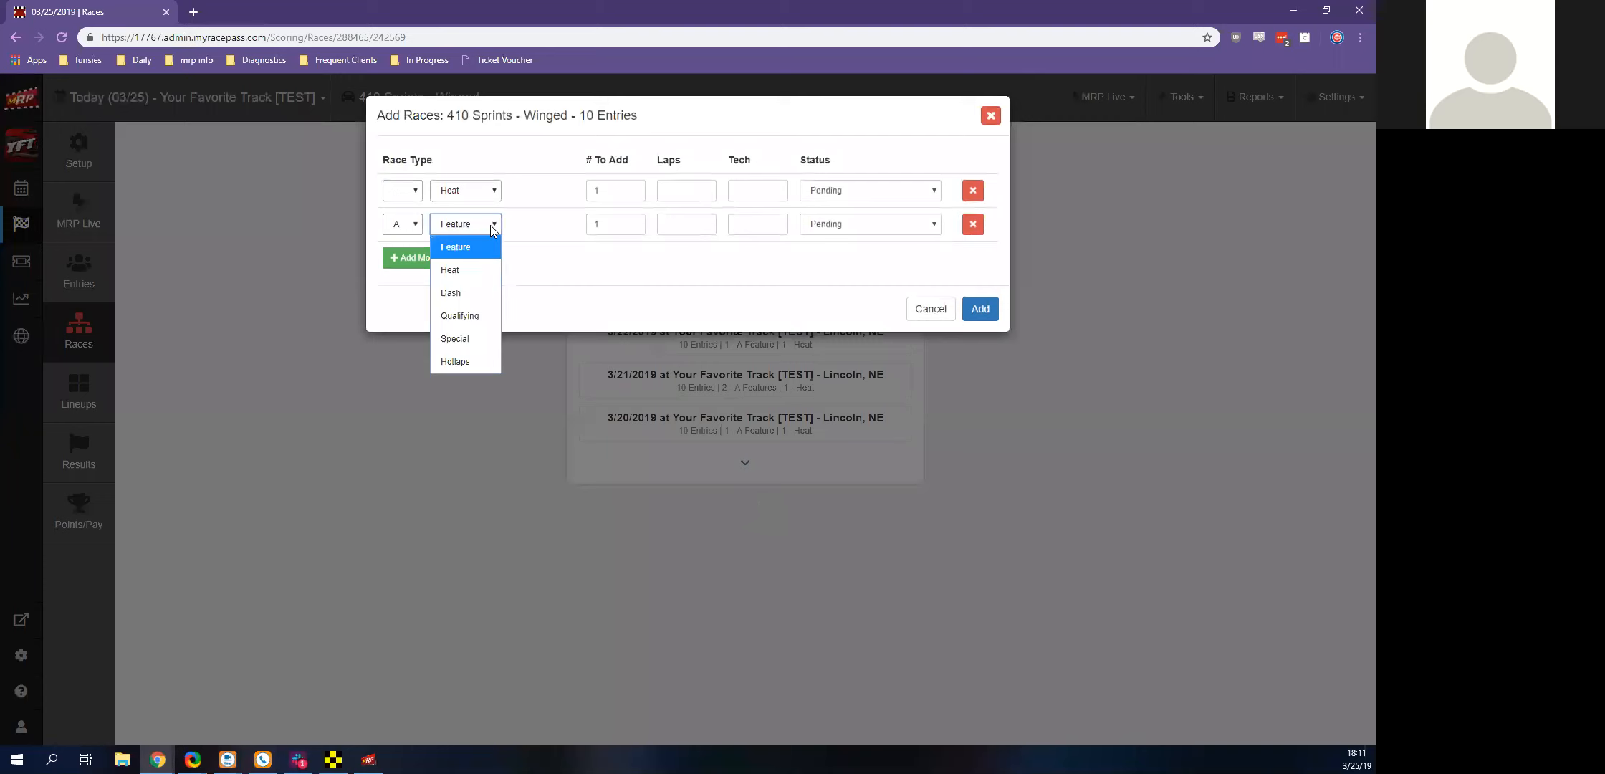
{"action": "double_click", "coordinate": [541, 177]}
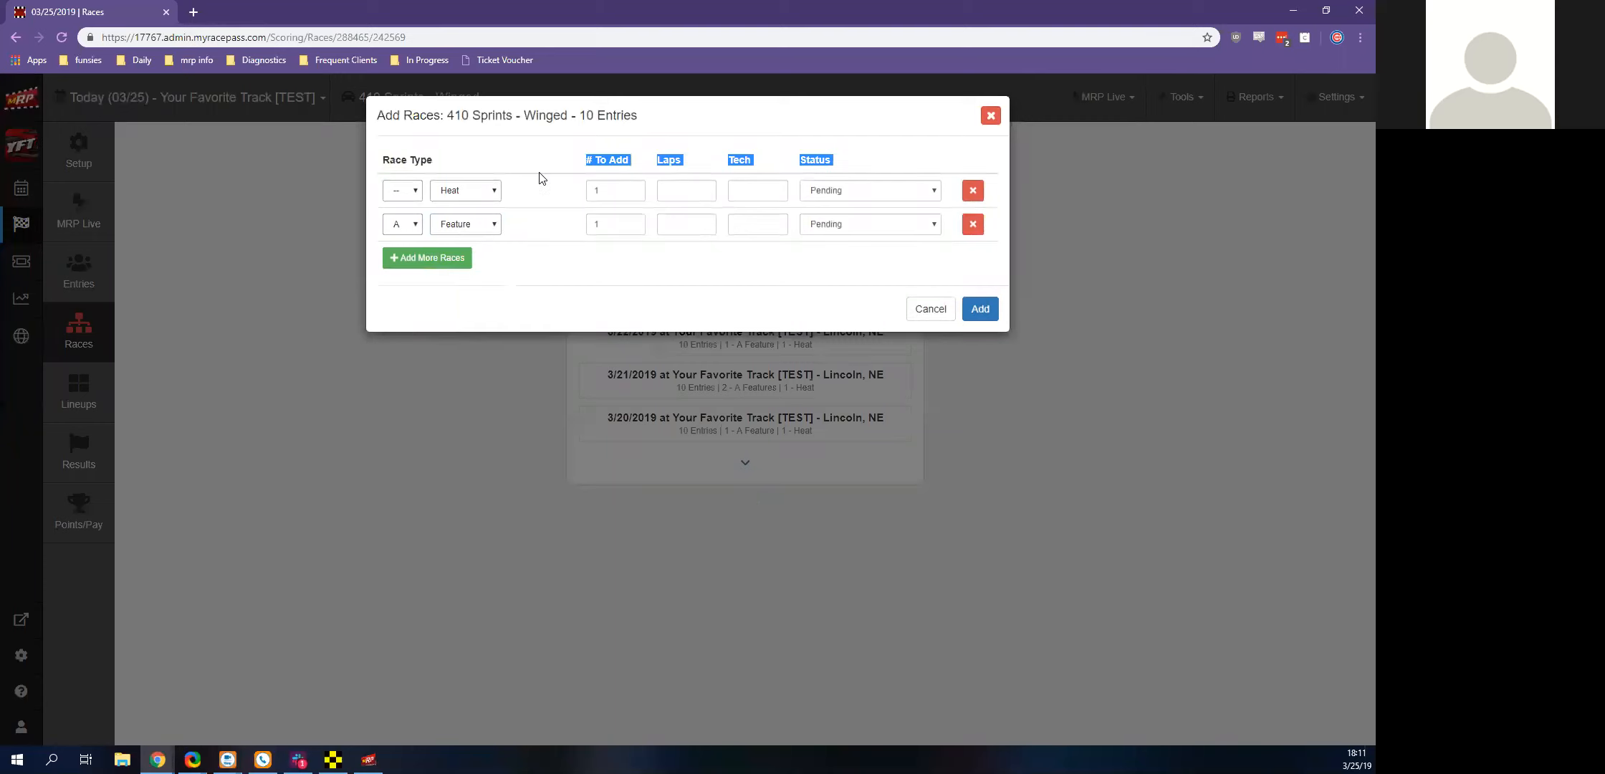
Set the heat to 5 laps and the A Feature to 15 laps, and add both races
{"action": "left_click", "coordinate": [541, 178]}
{"action": "key", "text": "Tab"}
{"action": "key", "text": "Tab"}
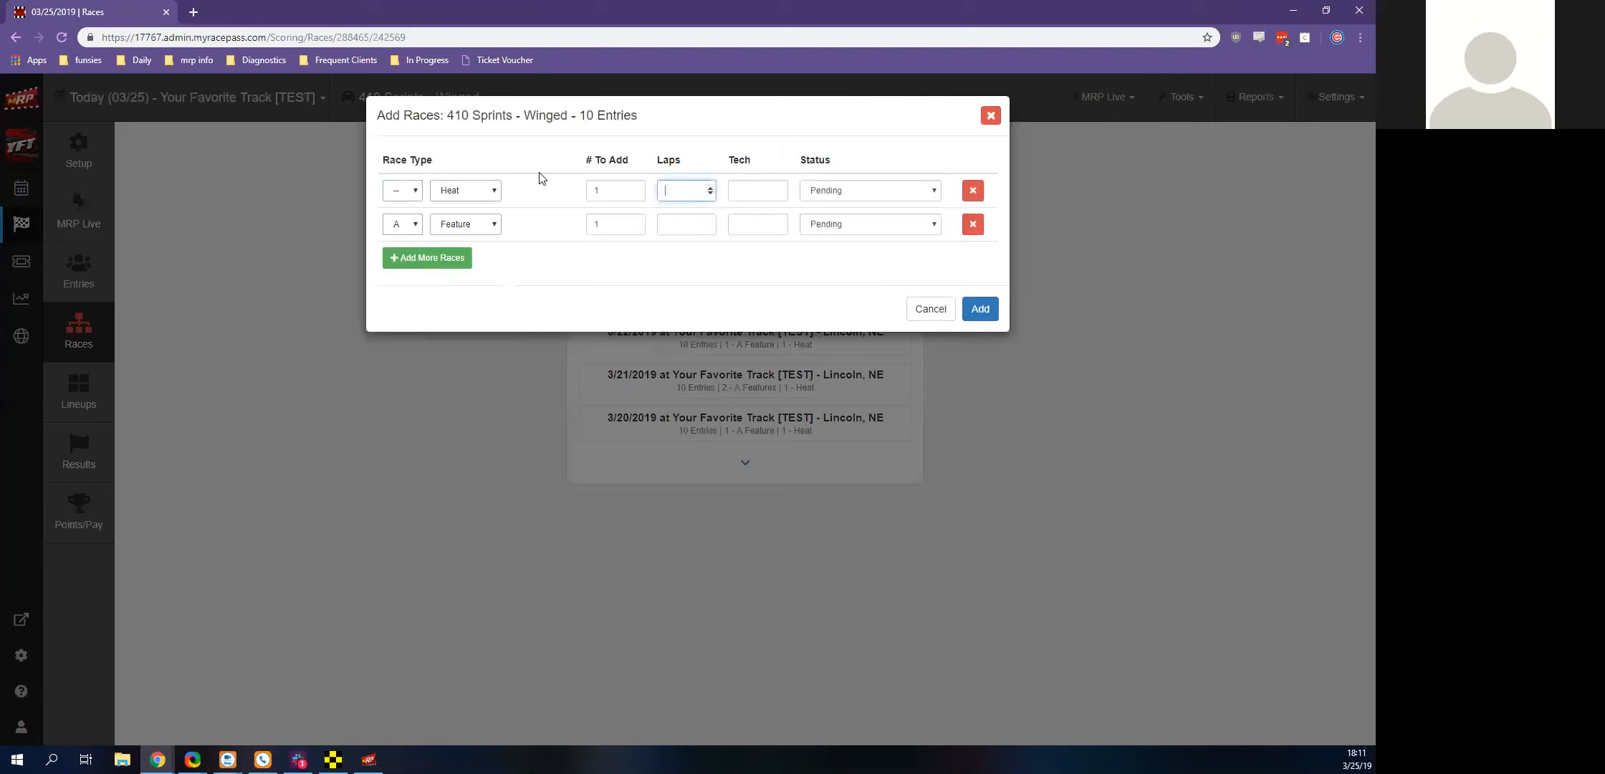
{"action": "key", "text": "Tab"}
{"action": "type", "text": "15"}
{"action": "left_click", "coordinate": [541, 178]}
{"action": "left_click", "coordinate": [495, 225]}
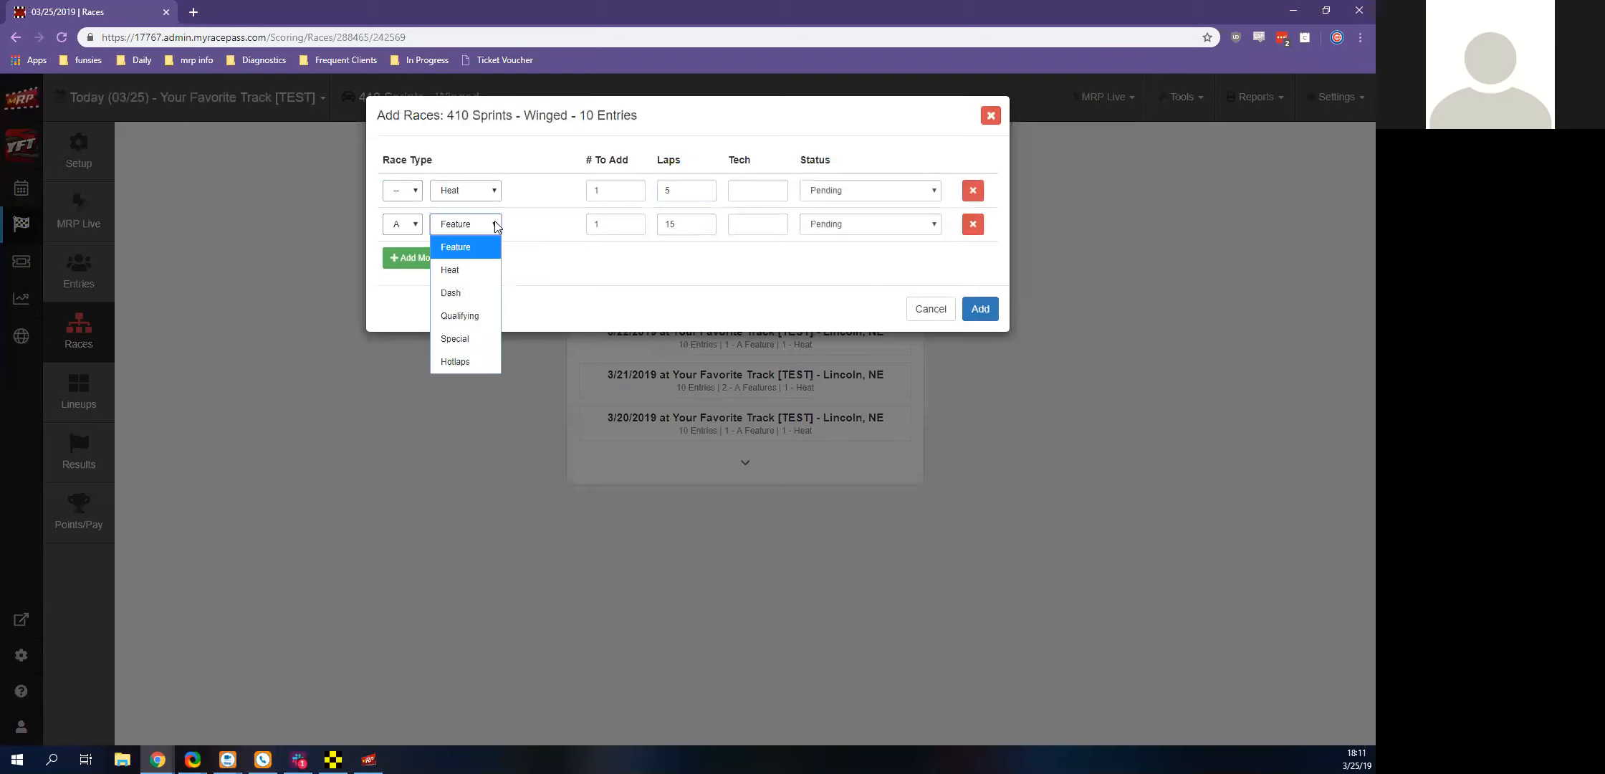
{"action": "left_click", "coordinate": [513, 231]}
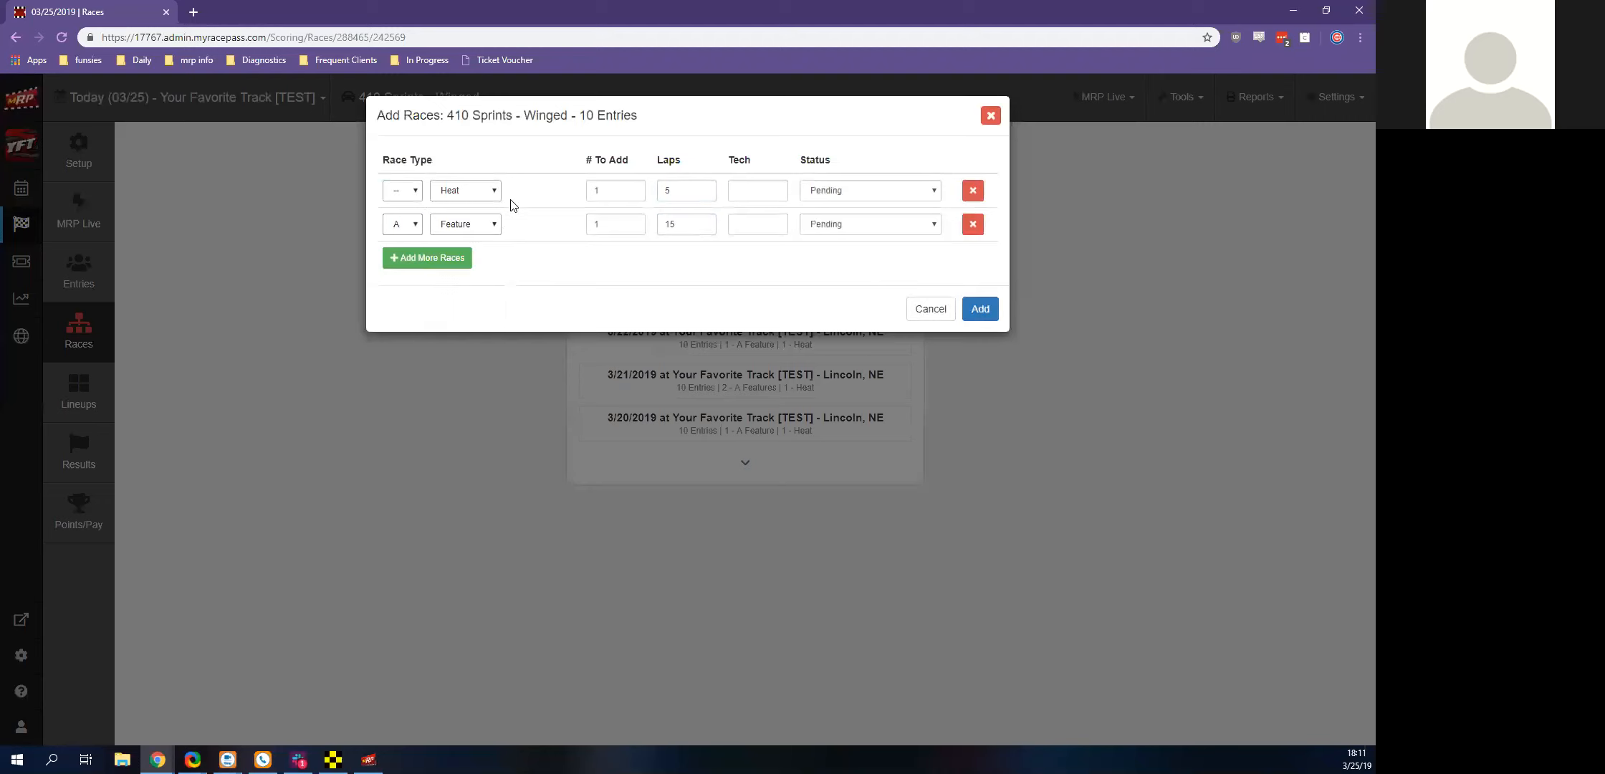
{"action": "key", "text": "Escape"}
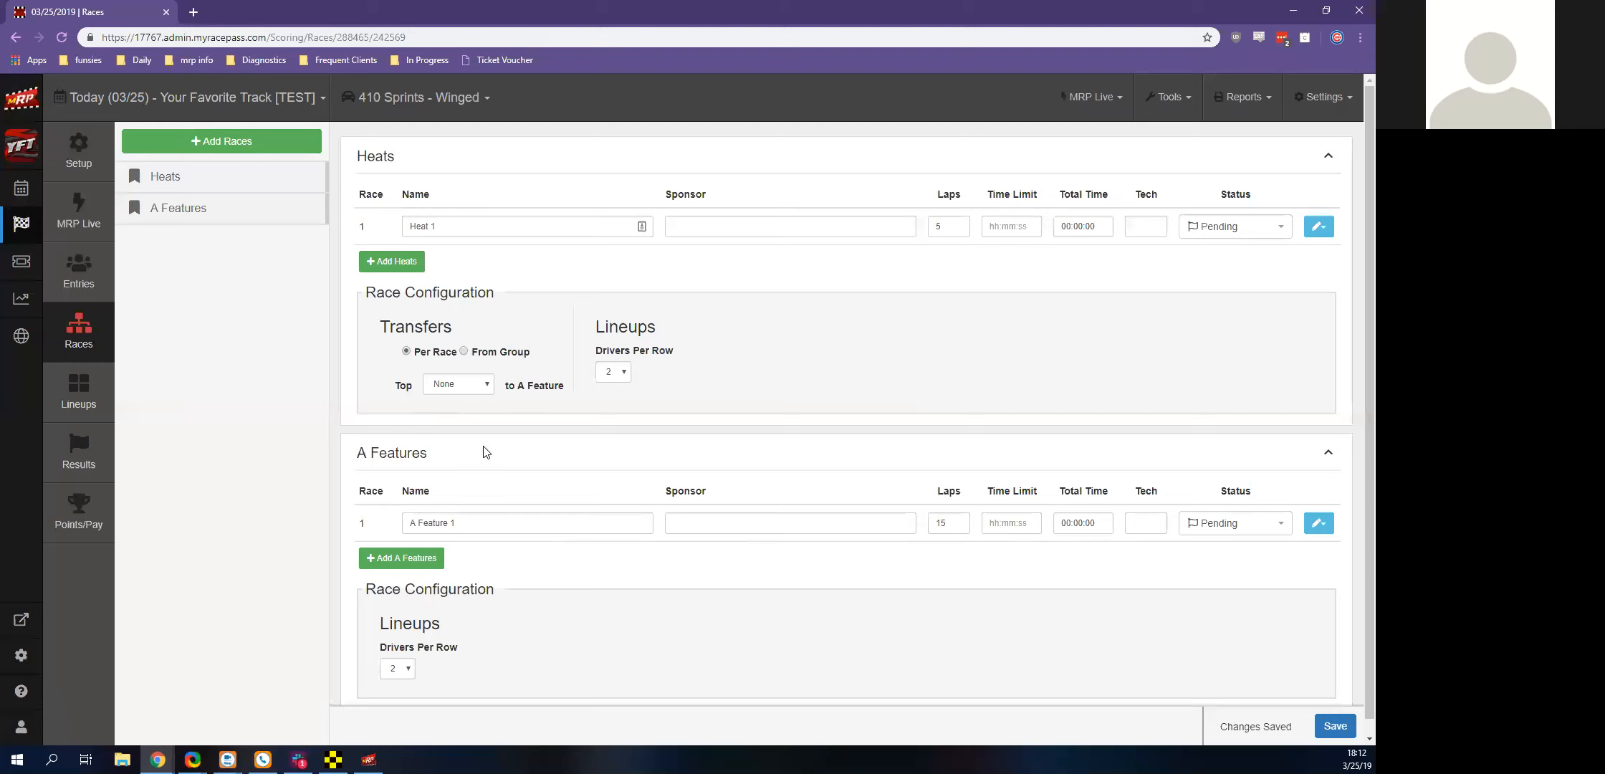
Set the heat transfers so that all drivers advance to the A Feature
{"action": "left_click", "coordinate": [445, 387]}
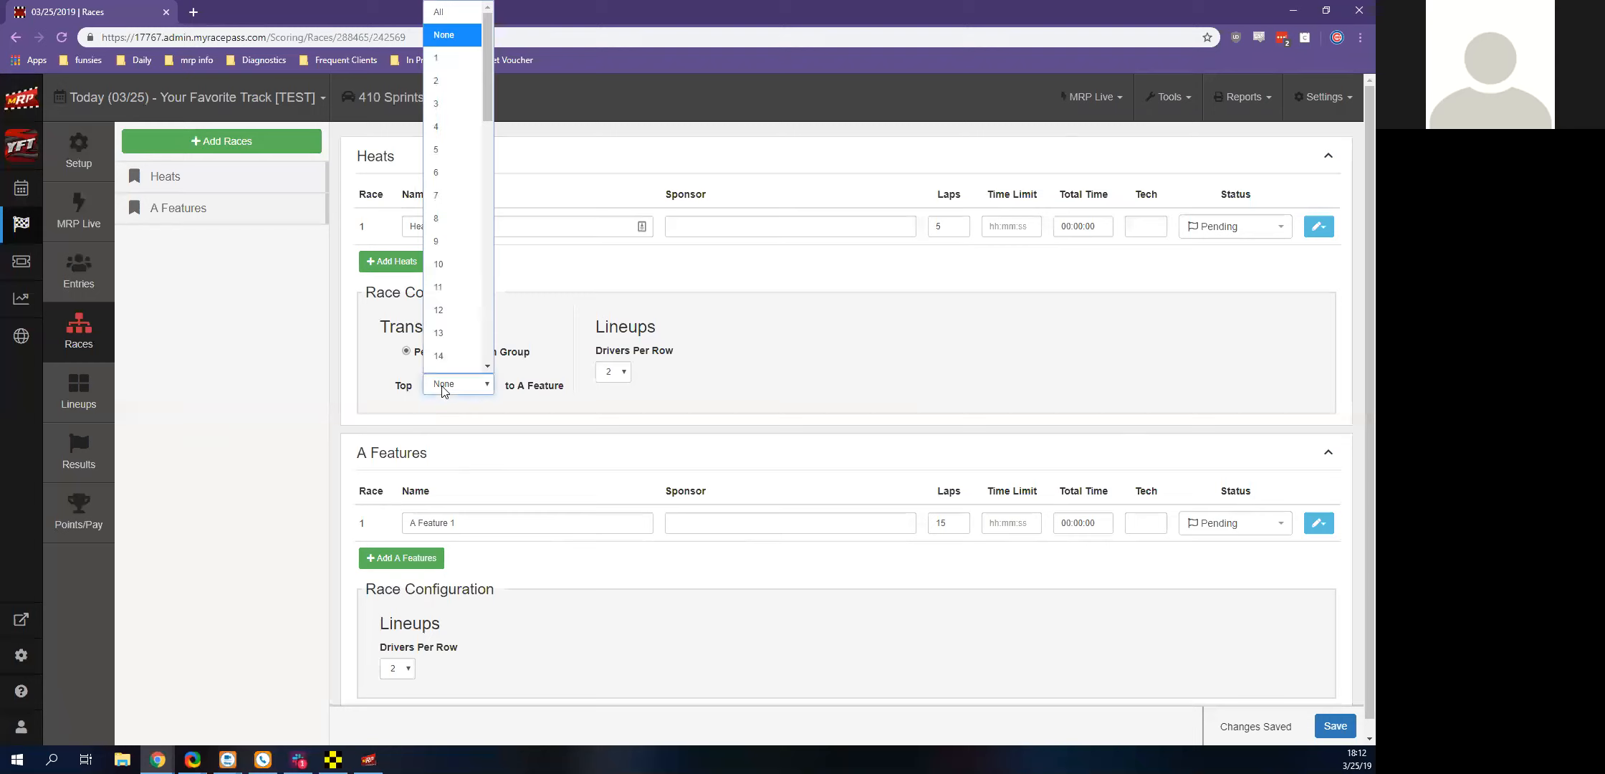
{"action": "left_click", "coordinate": [441, 12]}
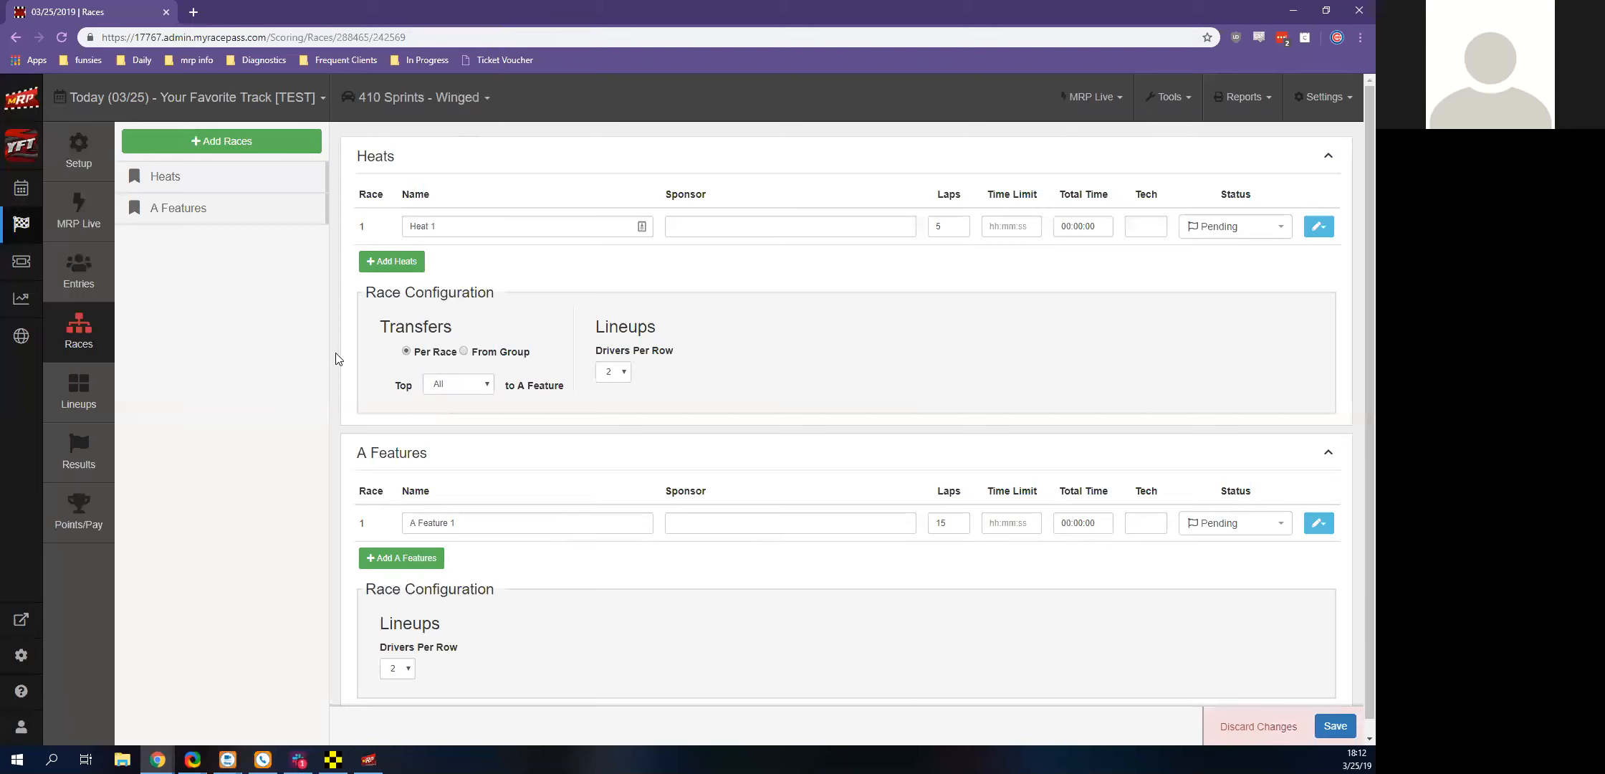
Add Heats 2 and 3, and try A Feature transfers of the top 4 per race and the top 10 from the group
{"action": "left_click", "coordinate": [380, 262]}
{"action": "left_click", "coordinate": [391, 296]}
{"action": "left_click", "coordinate": [438, 456]}
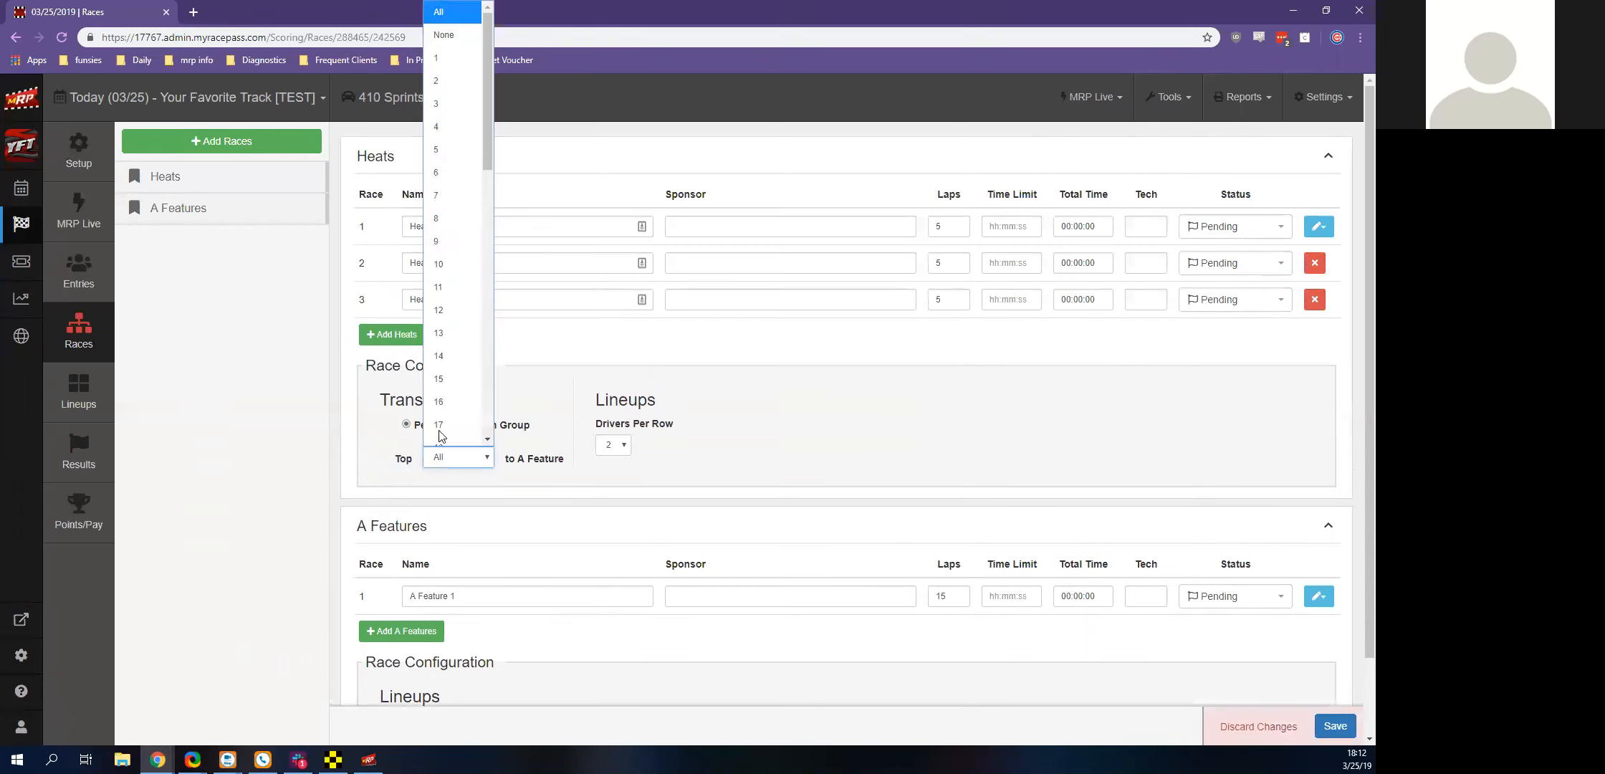
{"action": "left_click", "coordinate": [455, 142]}
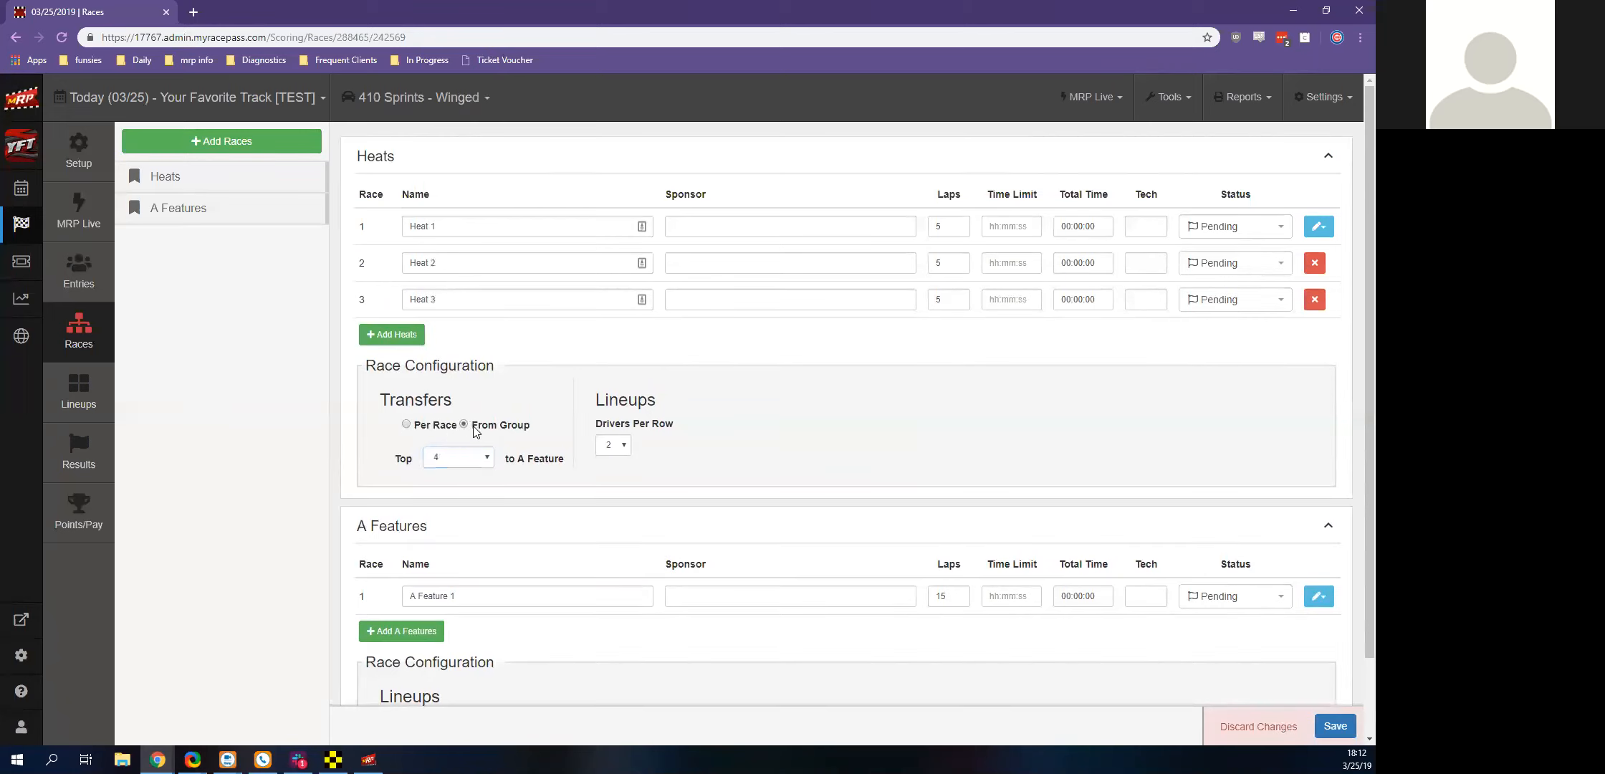
{"action": "left_click", "coordinate": [479, 457]}
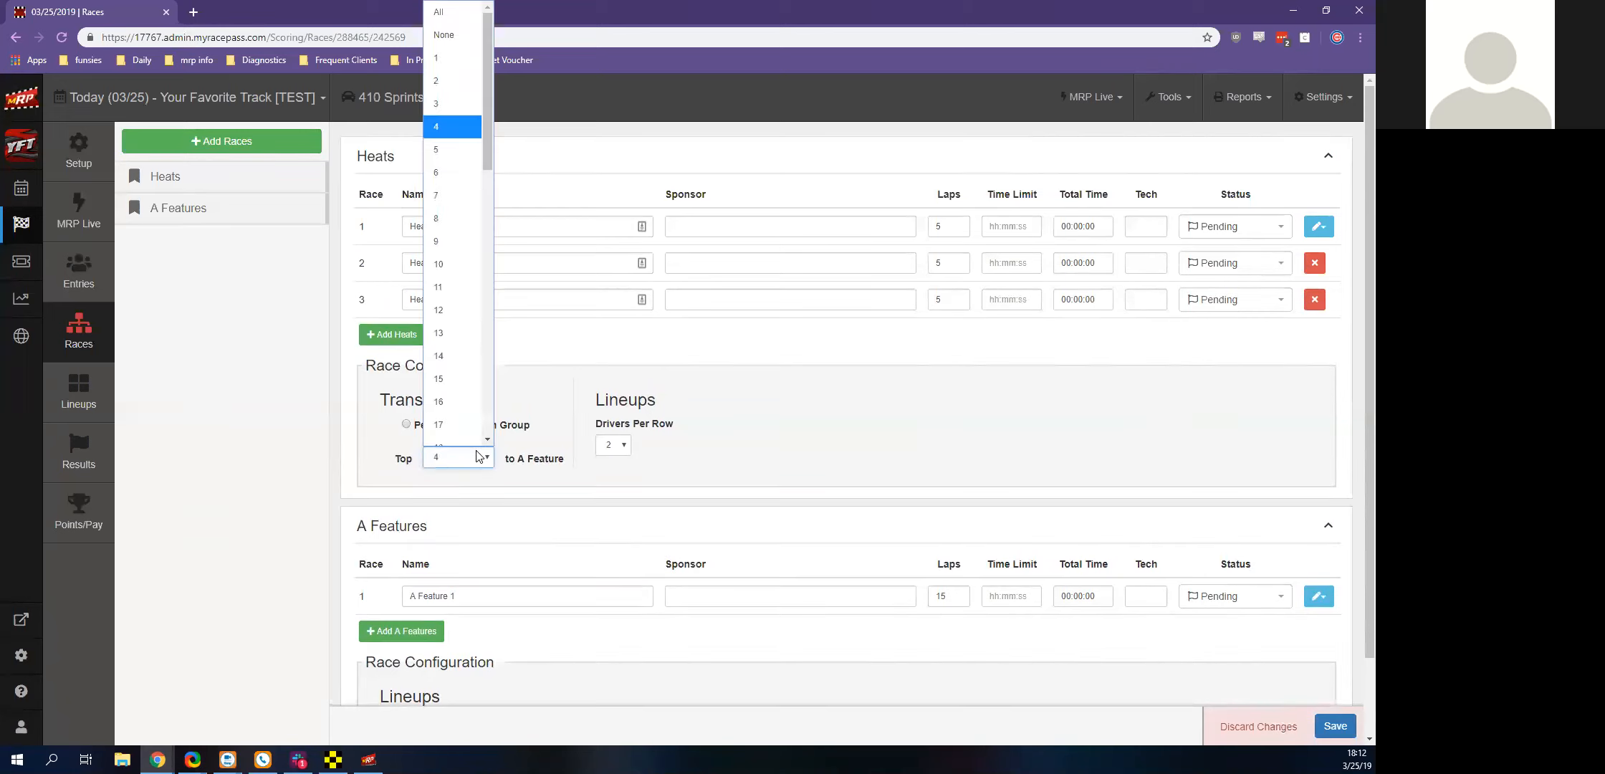
{"action": "left_click", "coordinate": [459, 264]}
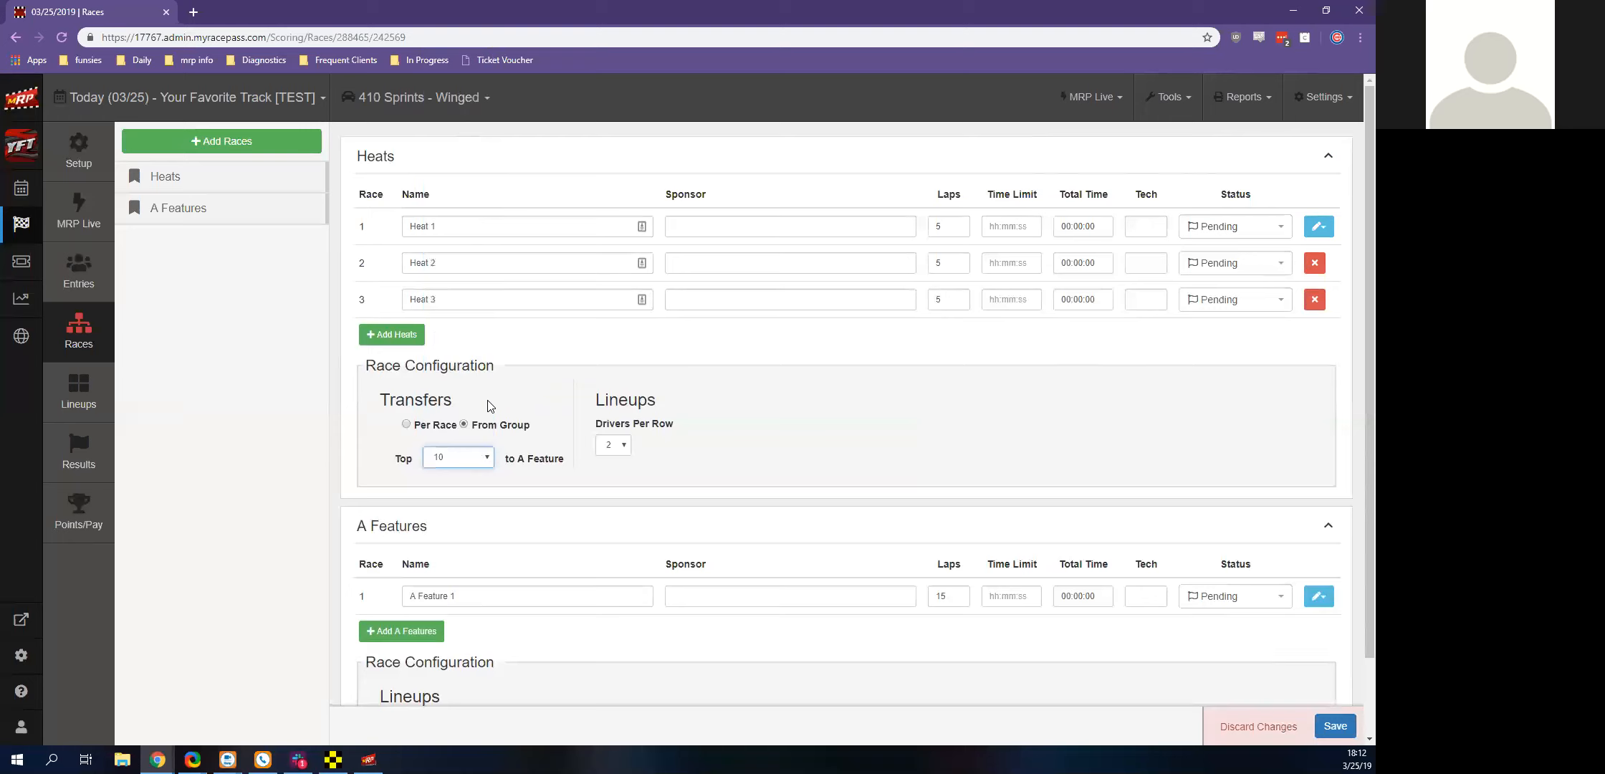
Return the transfers to all drivers per race, and delete Heats 3 and 2
{"action": "left_click", "coordinate": [407, 425]}
{"action": "left_click", "coordinate": [450, 461]}
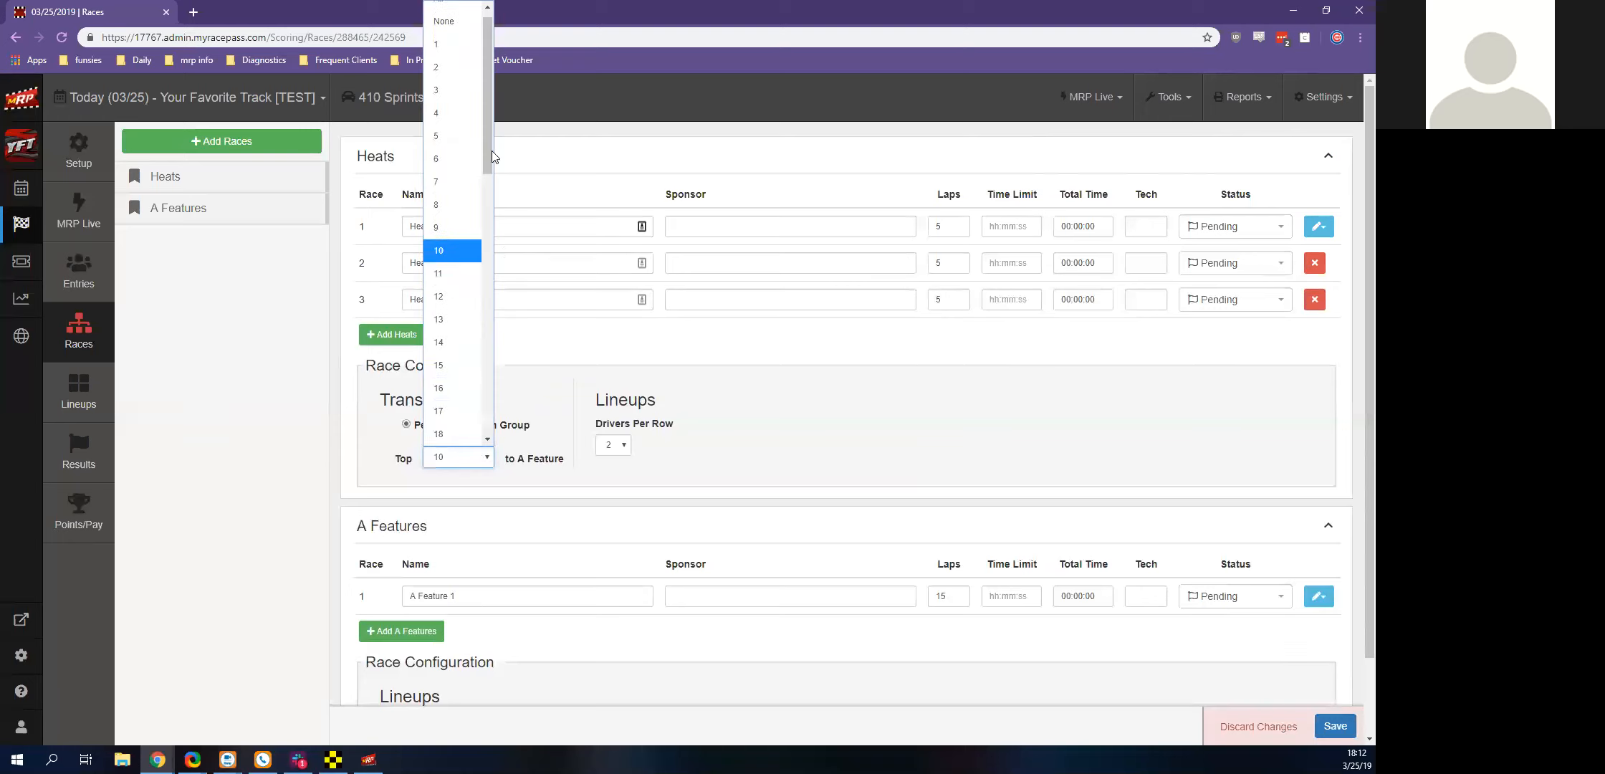
{"action": "scroll", "coordinate": [473, 86], "scroll_direction": "up", "scroll_amount": 1}
{"action": "left_click", "coordinate": [451, 10]}
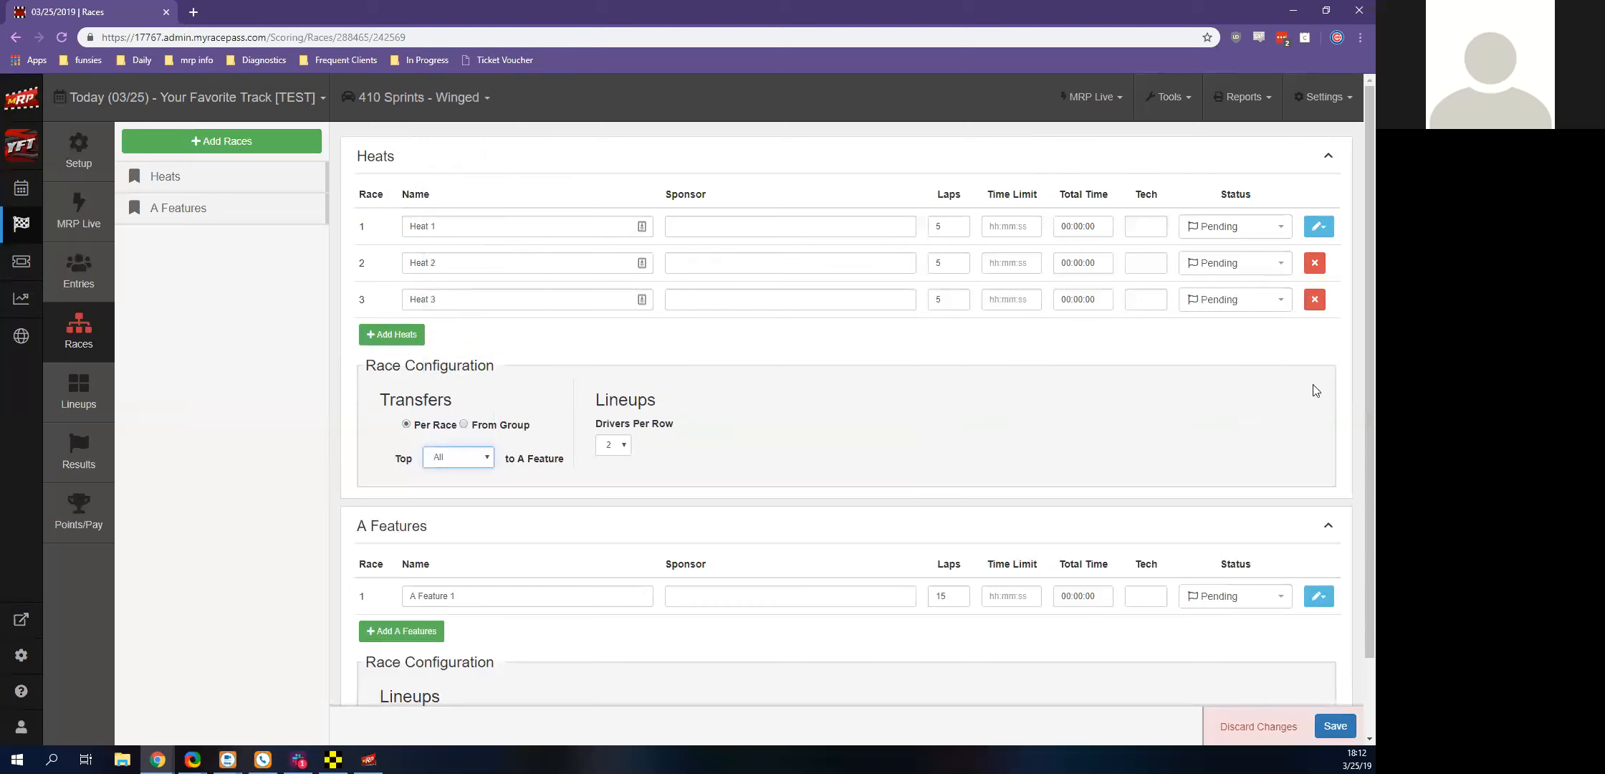
{"action": "left_click", "coordinate": [1317, 302]}
{"action": "left_click", "coordinate": [1315, 263]}
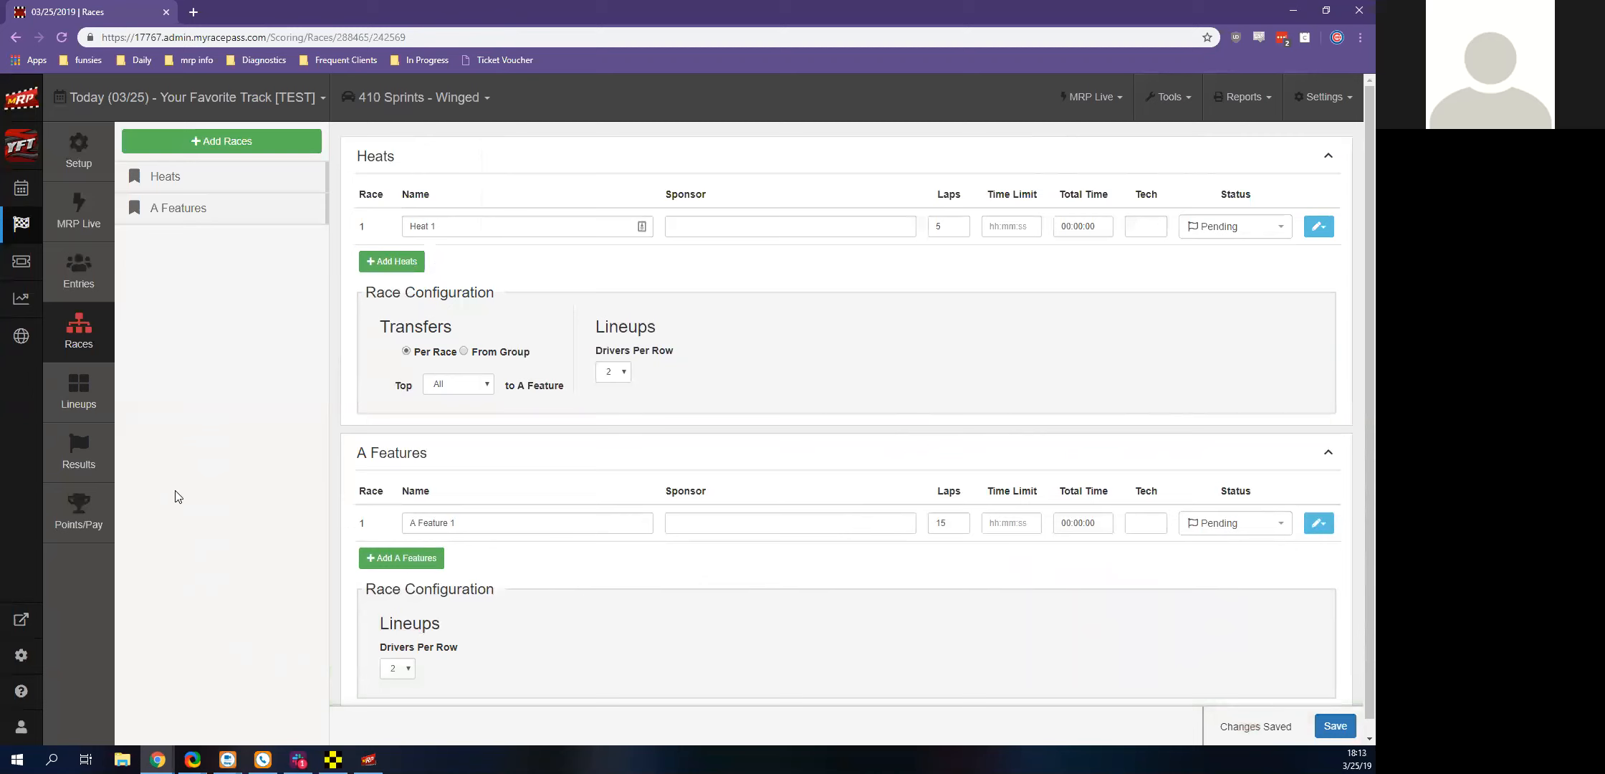
Open the heat lineups and manually place the number 87, 19 and 02 drivers in Heat 1
{"action": "left_click", "coordinate": [87, 411]}
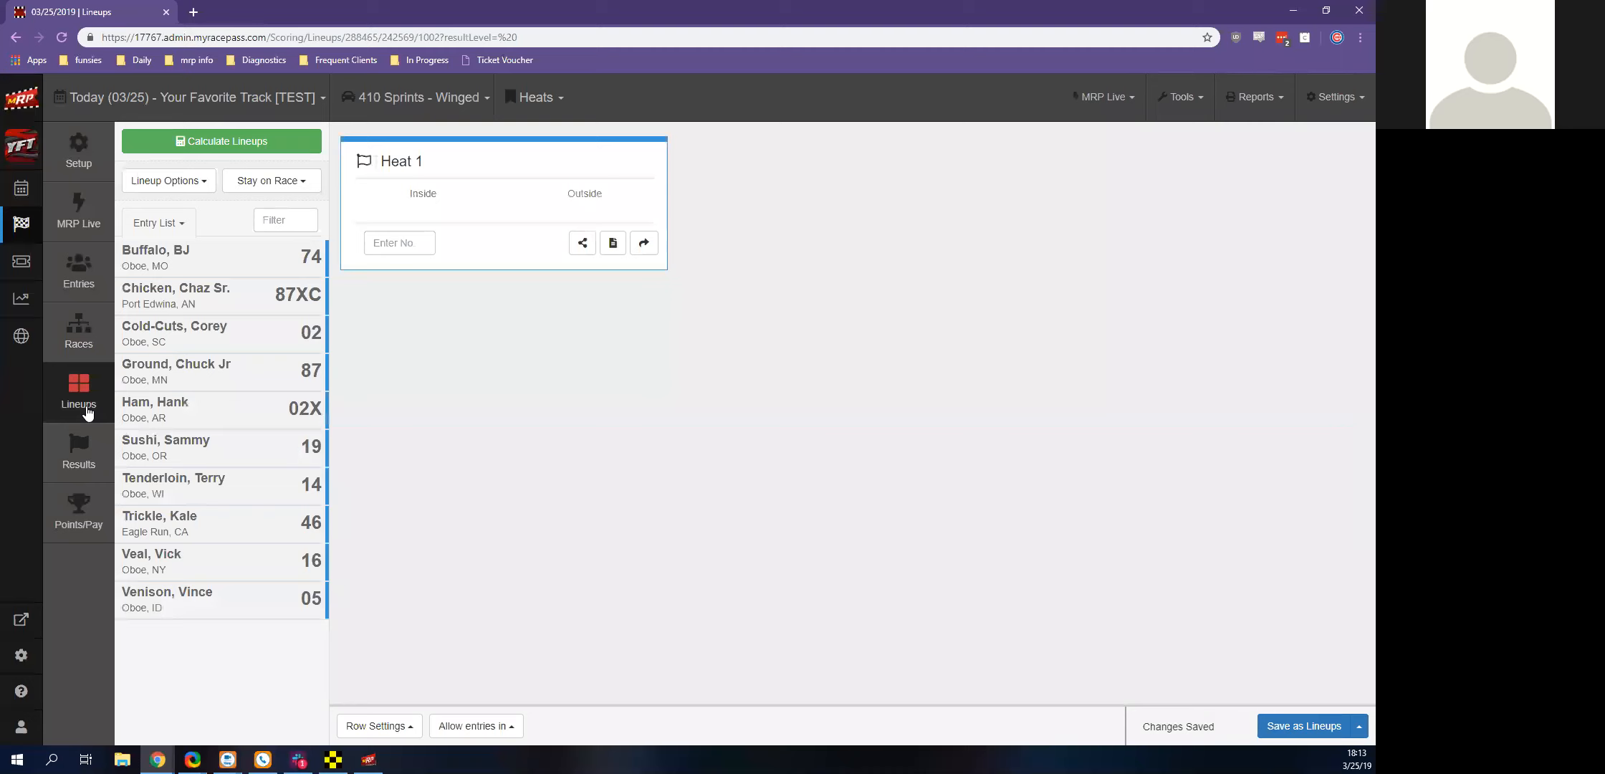
{"action": "left_click", "coordinate": [270, 373]}
{"action": "left_click", "coordinate": [283, 408]}
{"action": "left_click", "coordinate": [299, 343]}
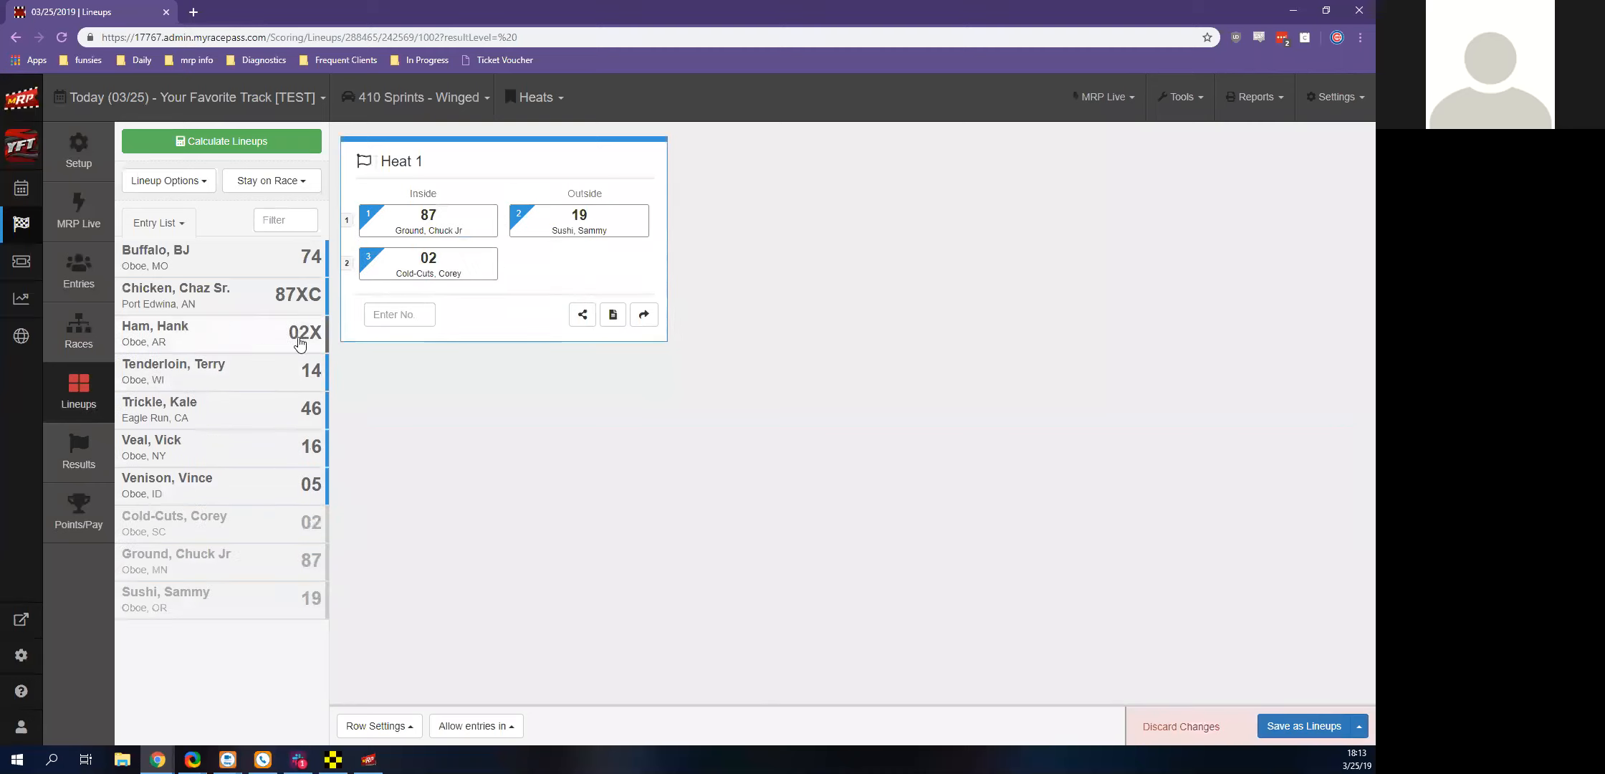
Try to rearrange the drivers in Heat 1, and clear all of them from the lineup
{"action": "left_click_drag", "start_coordinate": [424, 219], "coordinate": [420, 275]}
{"action": "left_click", "coordinate": [491, 261]}
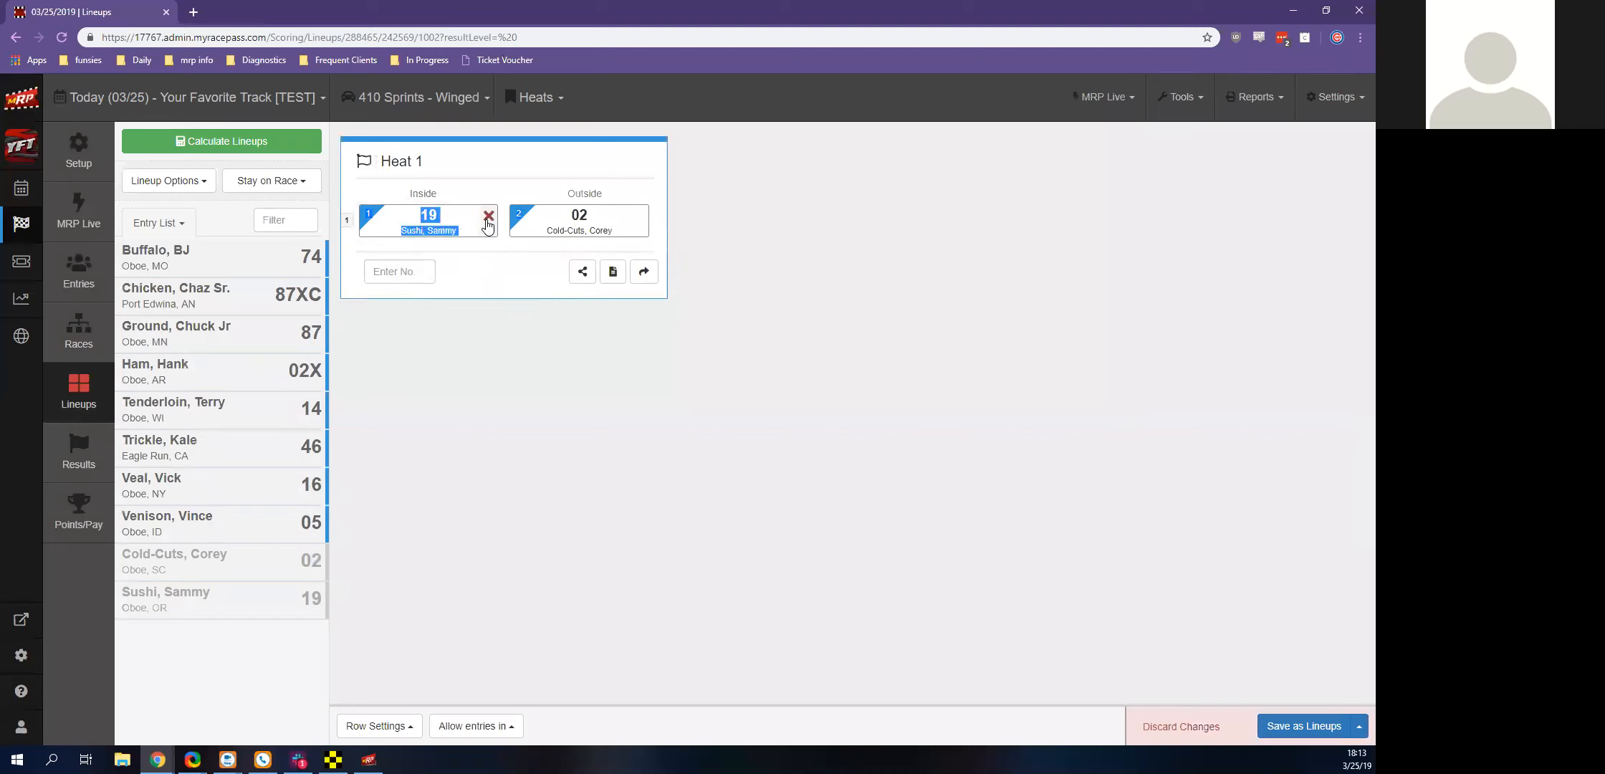
{"action": "left_click", "coordinate": [488, 218]}
{"action": "left_click", "coordinate": [488, 218]}
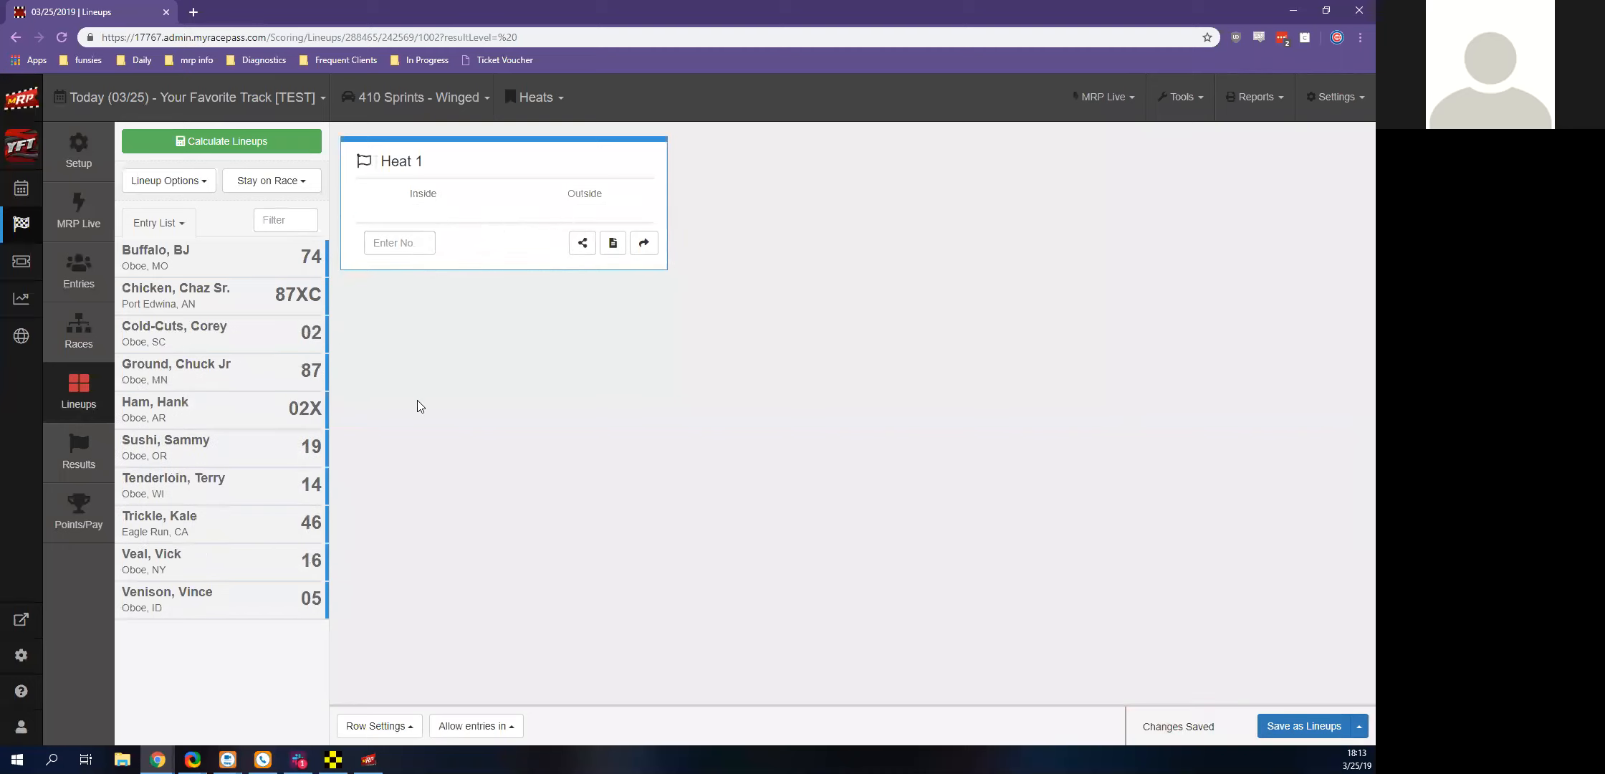
Examine which feature, heat and qualifying lineup methods can be shown under My Lineups in the Lineup Settings
{"action": "left_click", "coordinate": [232, 141]}
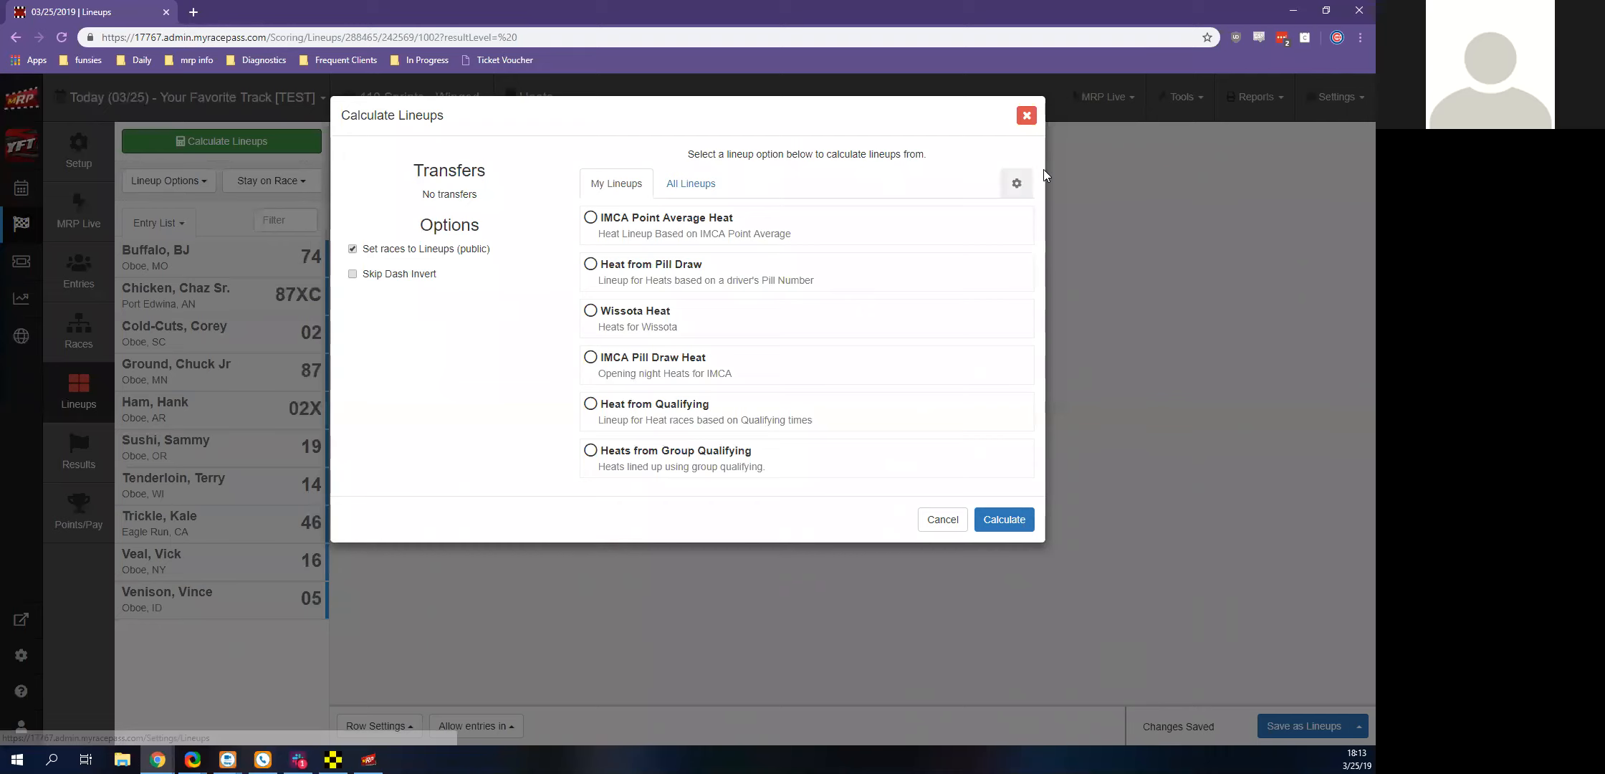
{"action": "left_click", "coordinate": [1021, 180]}
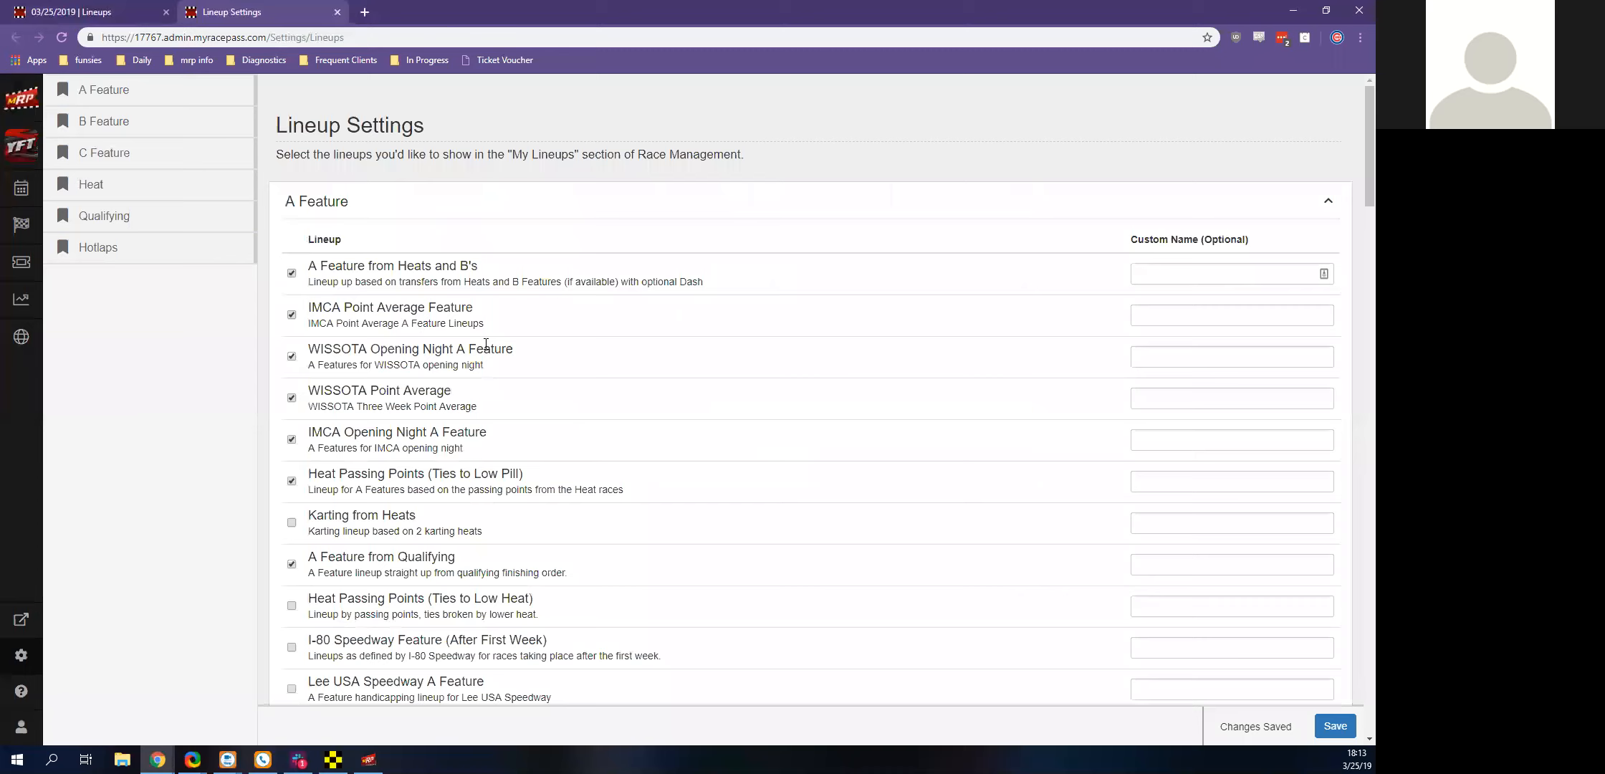
{"action": "scroll", "coordinate": [486, 344], "scroll_direction": "down", "scroll_amount": 1}
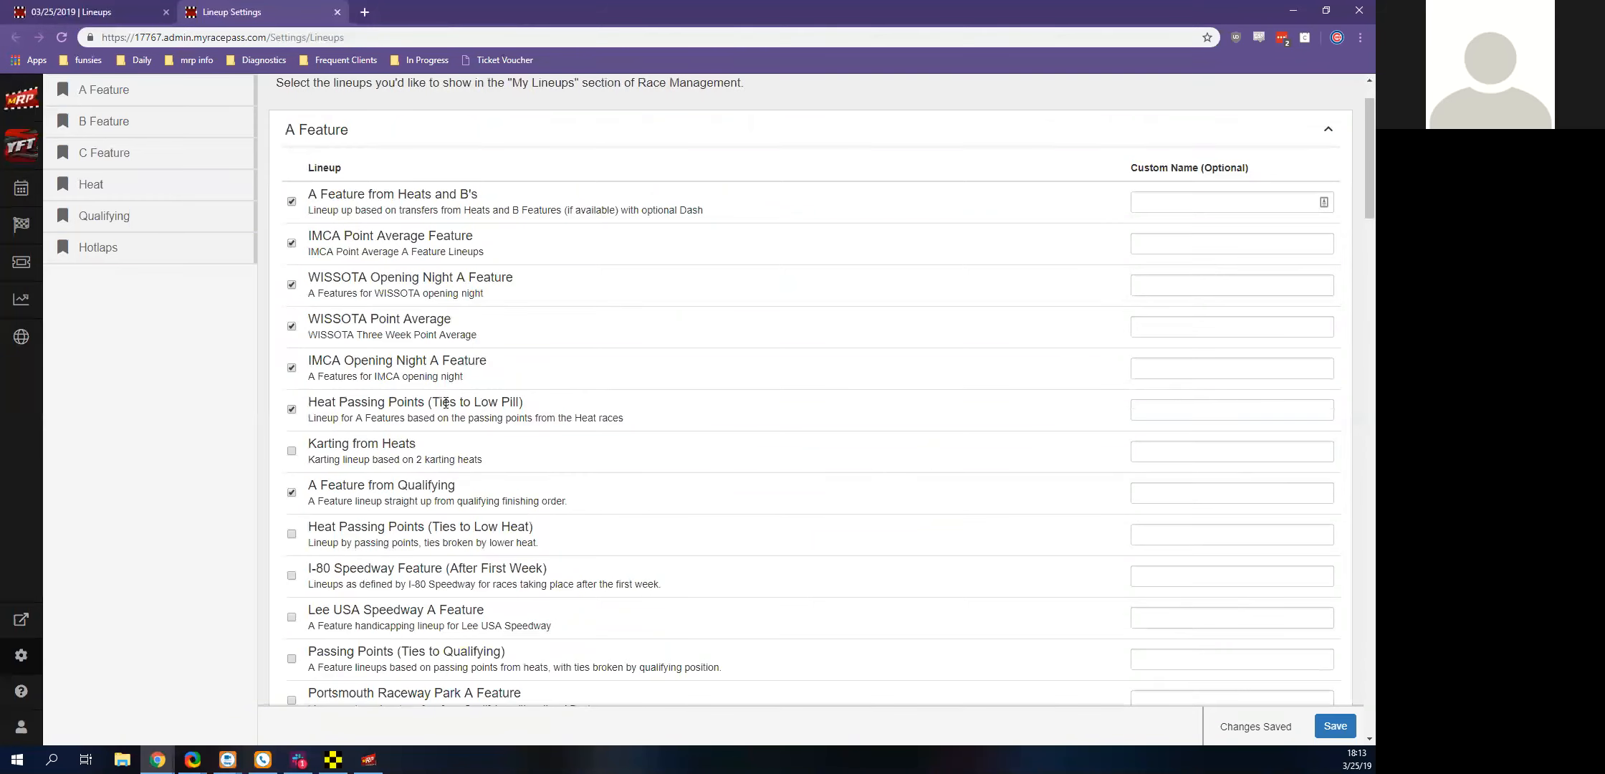
{"action": "scroll", "coordinate": [445, 403], "scroll_direction": "down", "scroll_amount": 15}
{"action": "scroll", "coordinate": [336, 391], "scroll_direction": "down", "scroll_amount": 20}
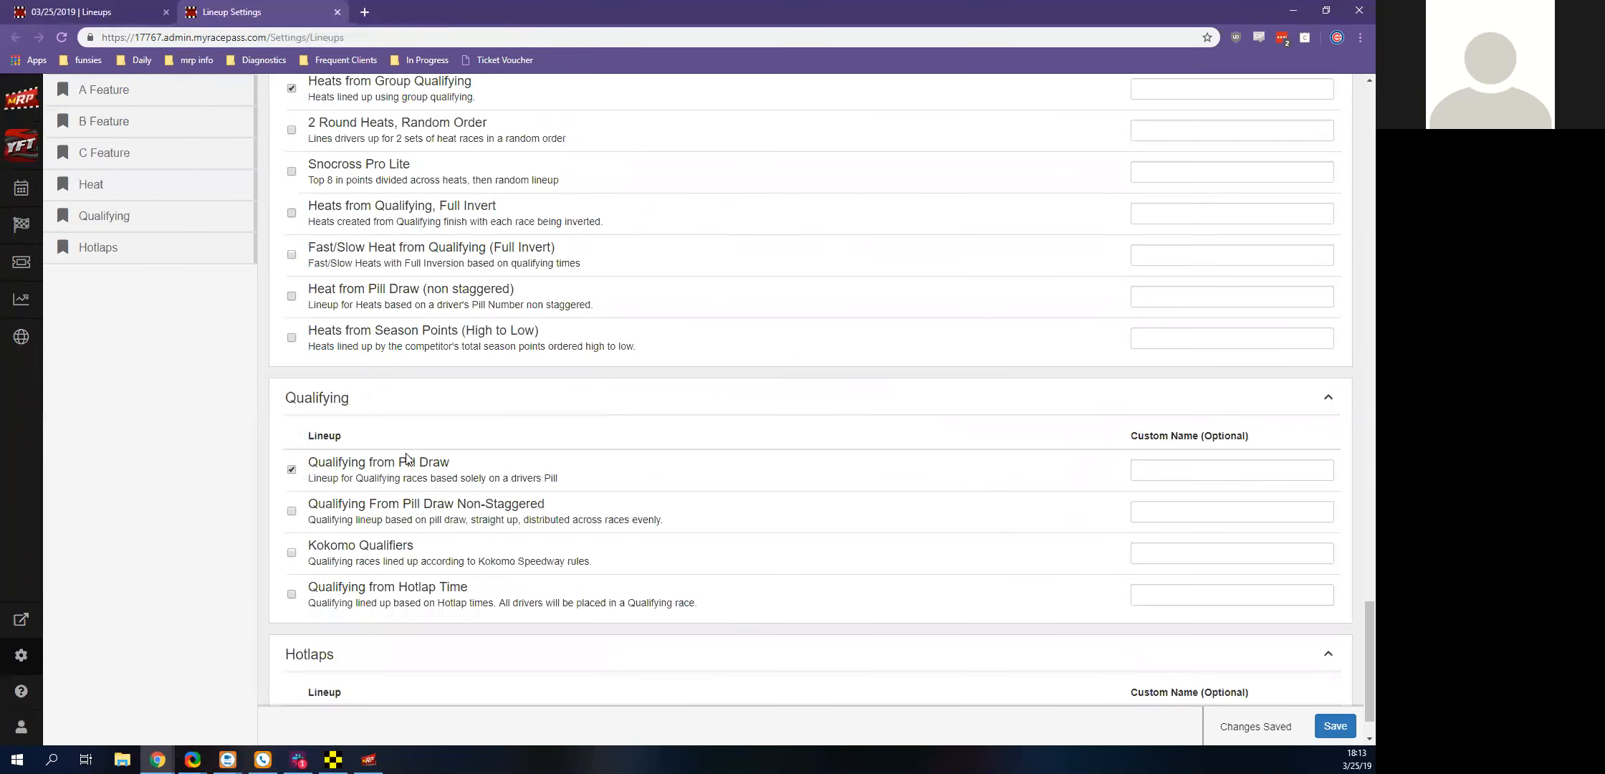
{"action": "scroll", "coordinate": [407, 458], "scroll_direction": "up", "scroll_amount": 6}
{"action": "scroll", "coordinate": [339, 456], "scroll_direction": "up", "scroll_amount": 5}
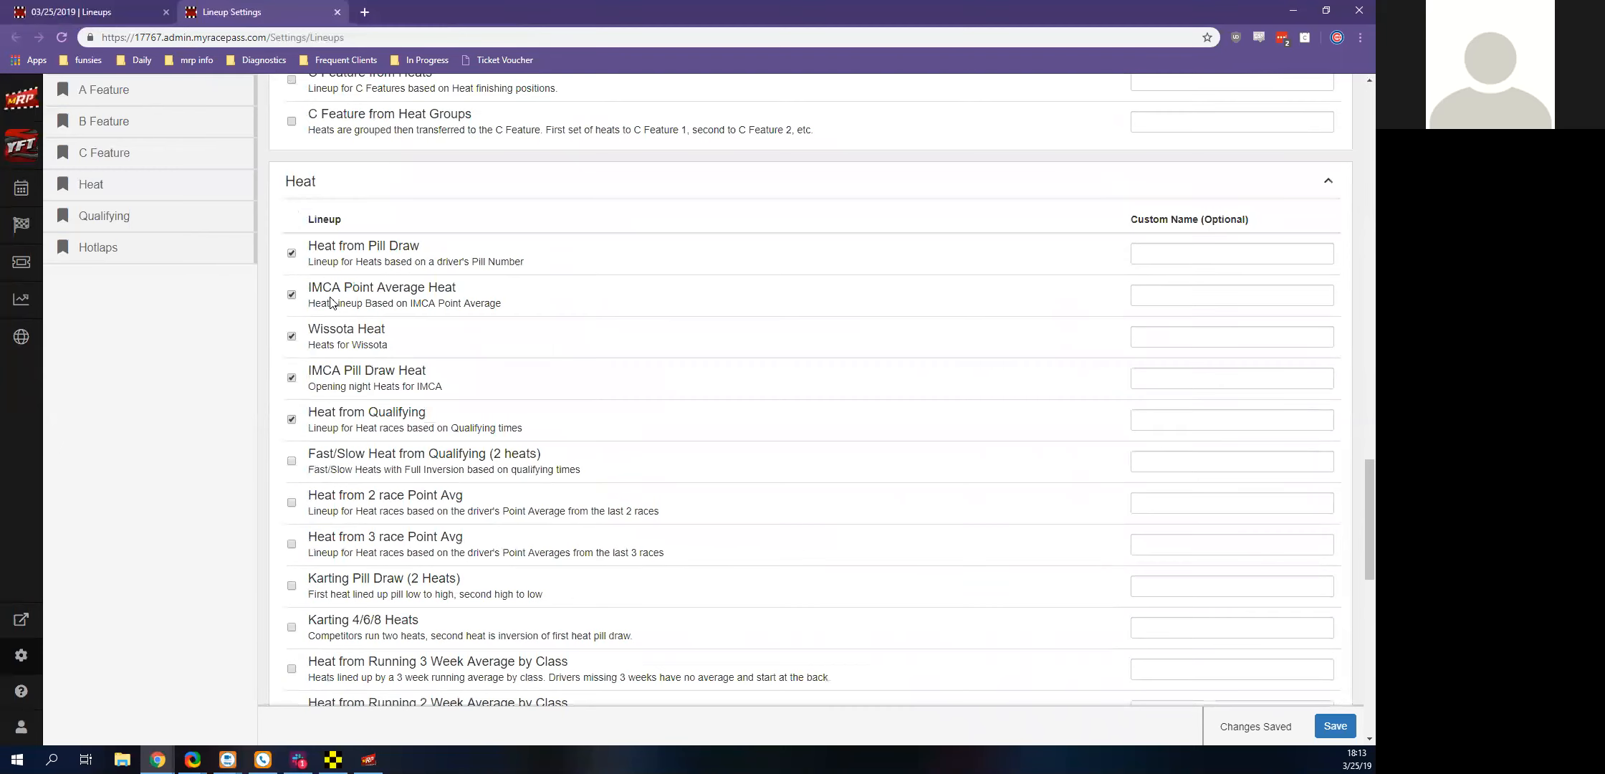
{"action": "scroll", "coordinate": [331, 301], "scroll_direction": "down", "scroll_amount": 10}
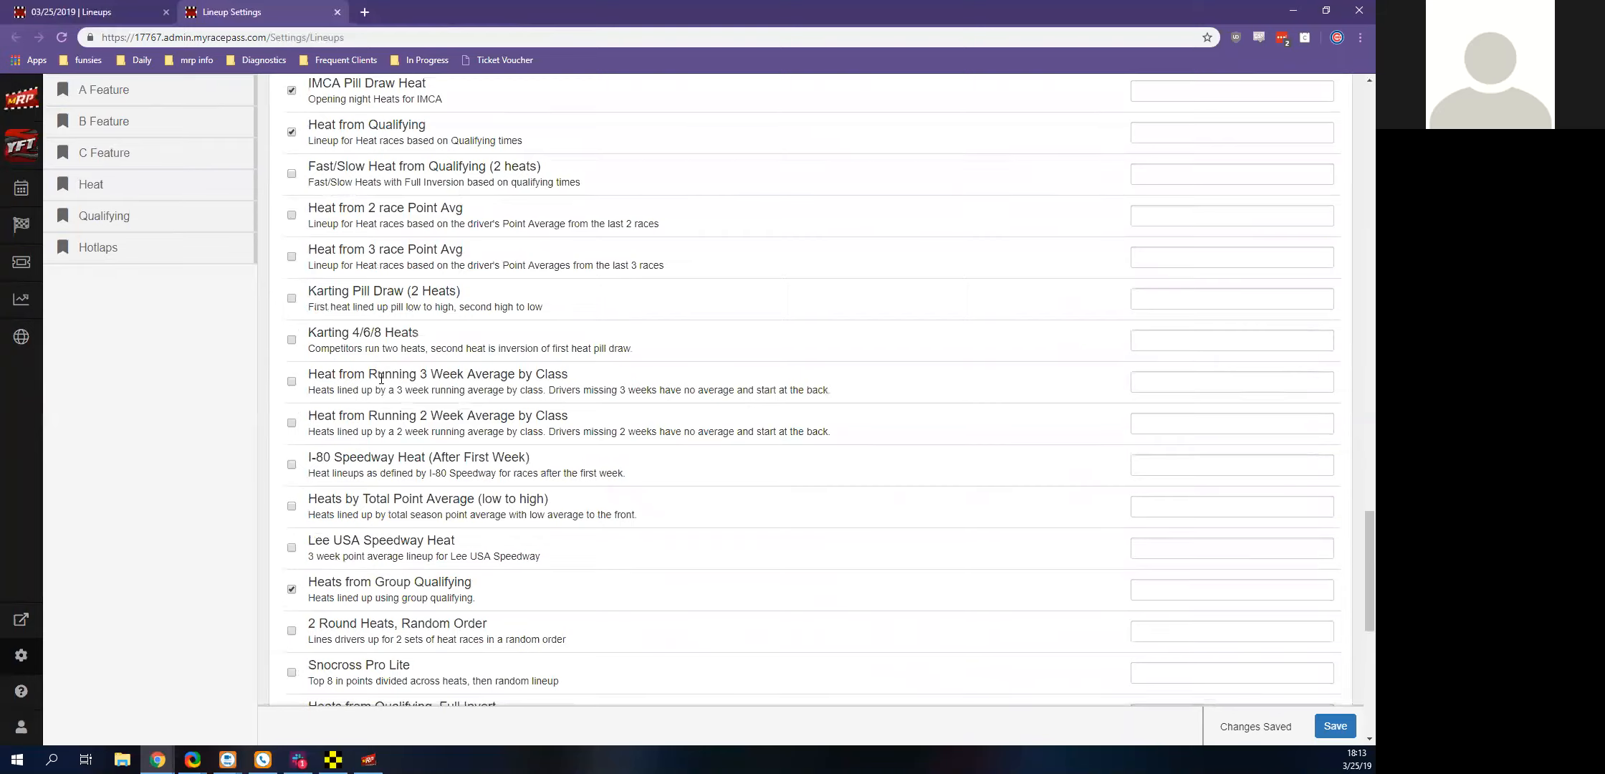
{"action": "scroll", "coordinate": [471, 507], "scroll_direction": "up", "scroll_amount": 7}
{"action": "scroll", "coordinate": [472, 507], "scroll_direction": "up", "scroll_amount": 8}
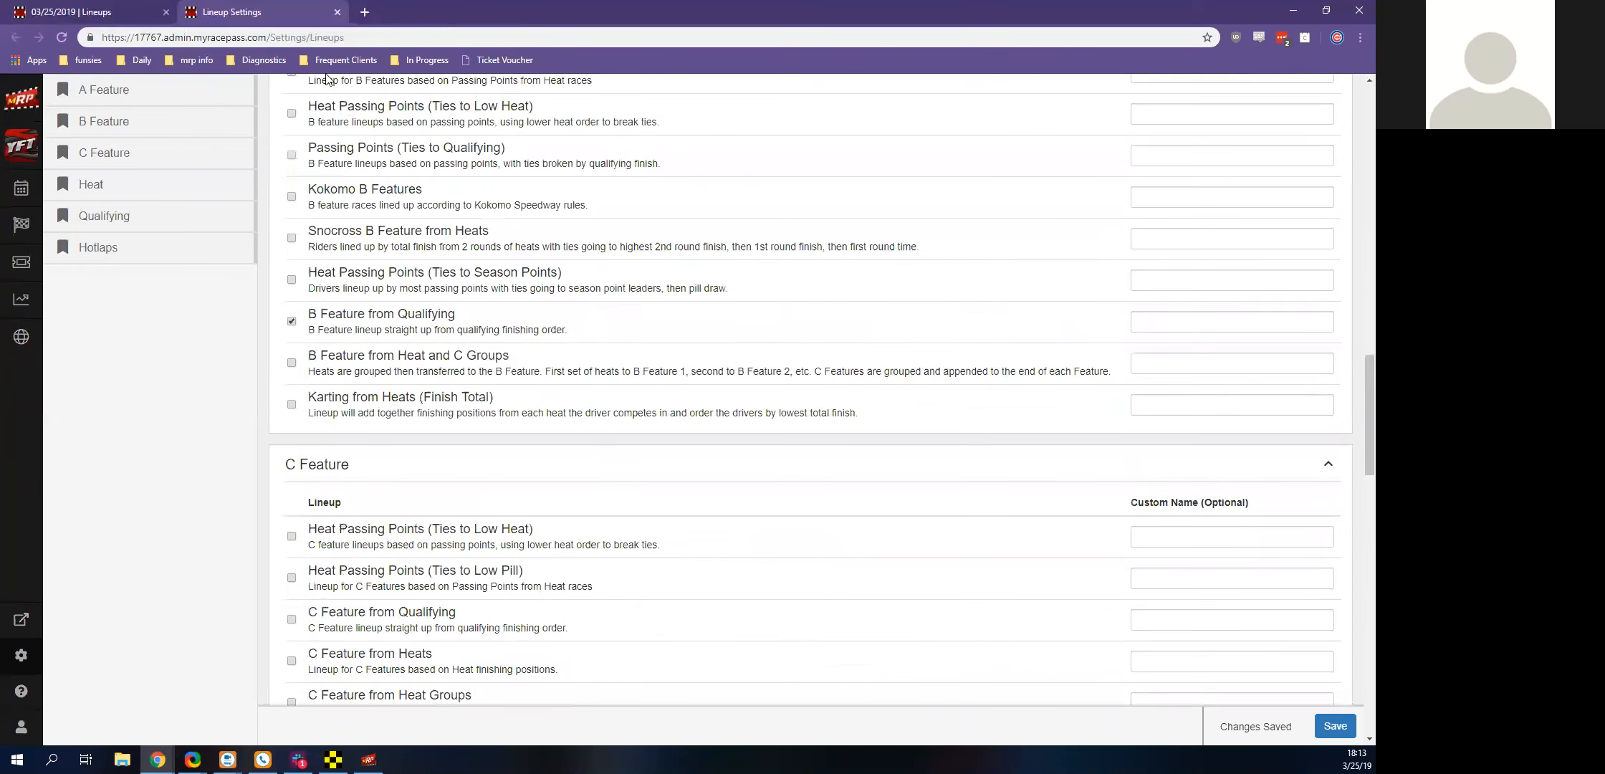
{"action": "left_click", "coordinate": [338, 13]}
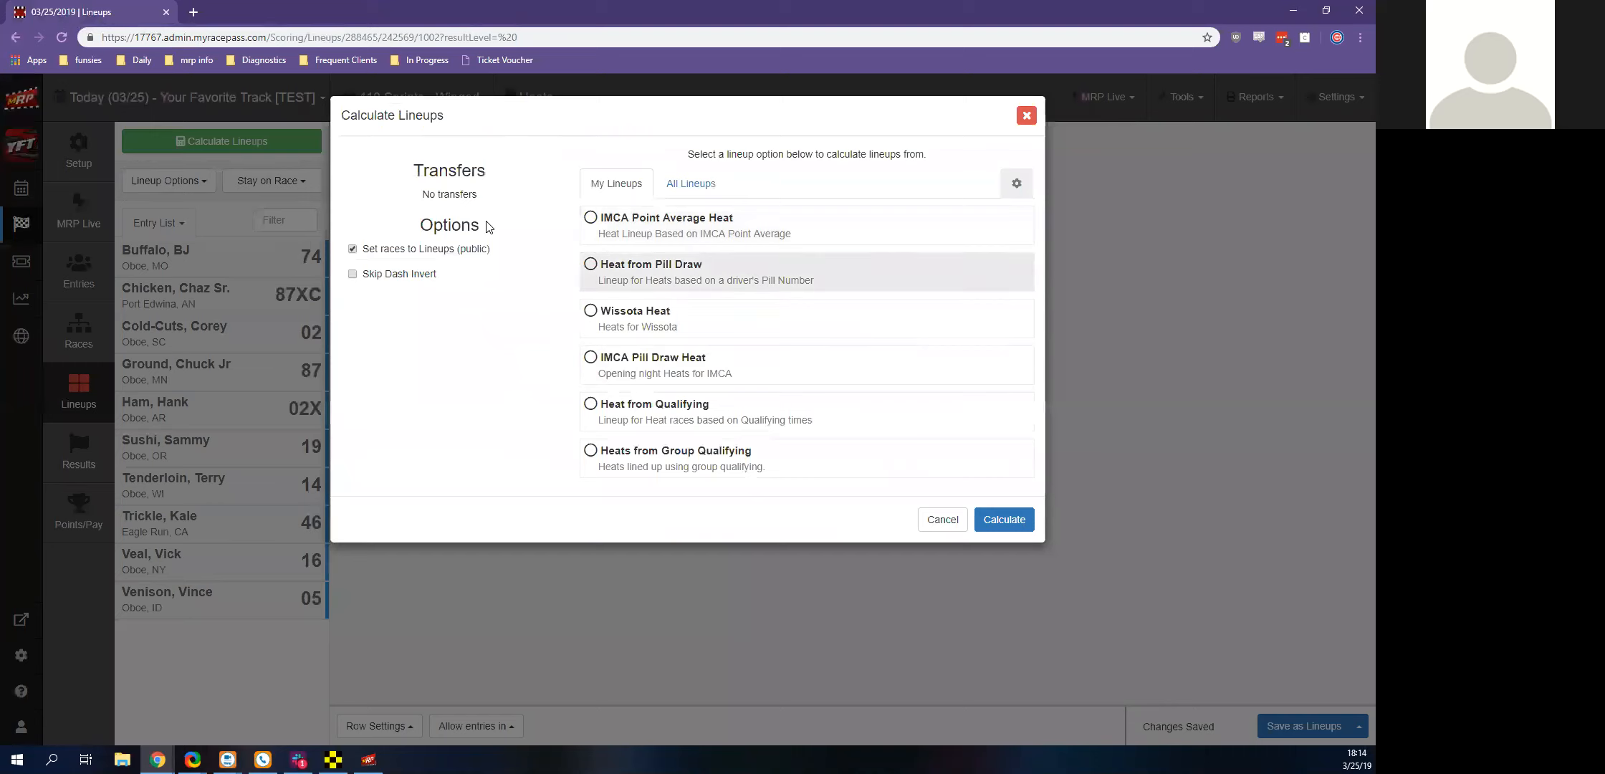
Calculate the Heat 1 lineup with Heat from Pill Draw, keeping races set to public Lineups
{"action": "left_click_drag", "start_coordinate": [653, 265], "coordinate": [653, 280]}
{"action": "left_click", "coordinate": [508, 356]}
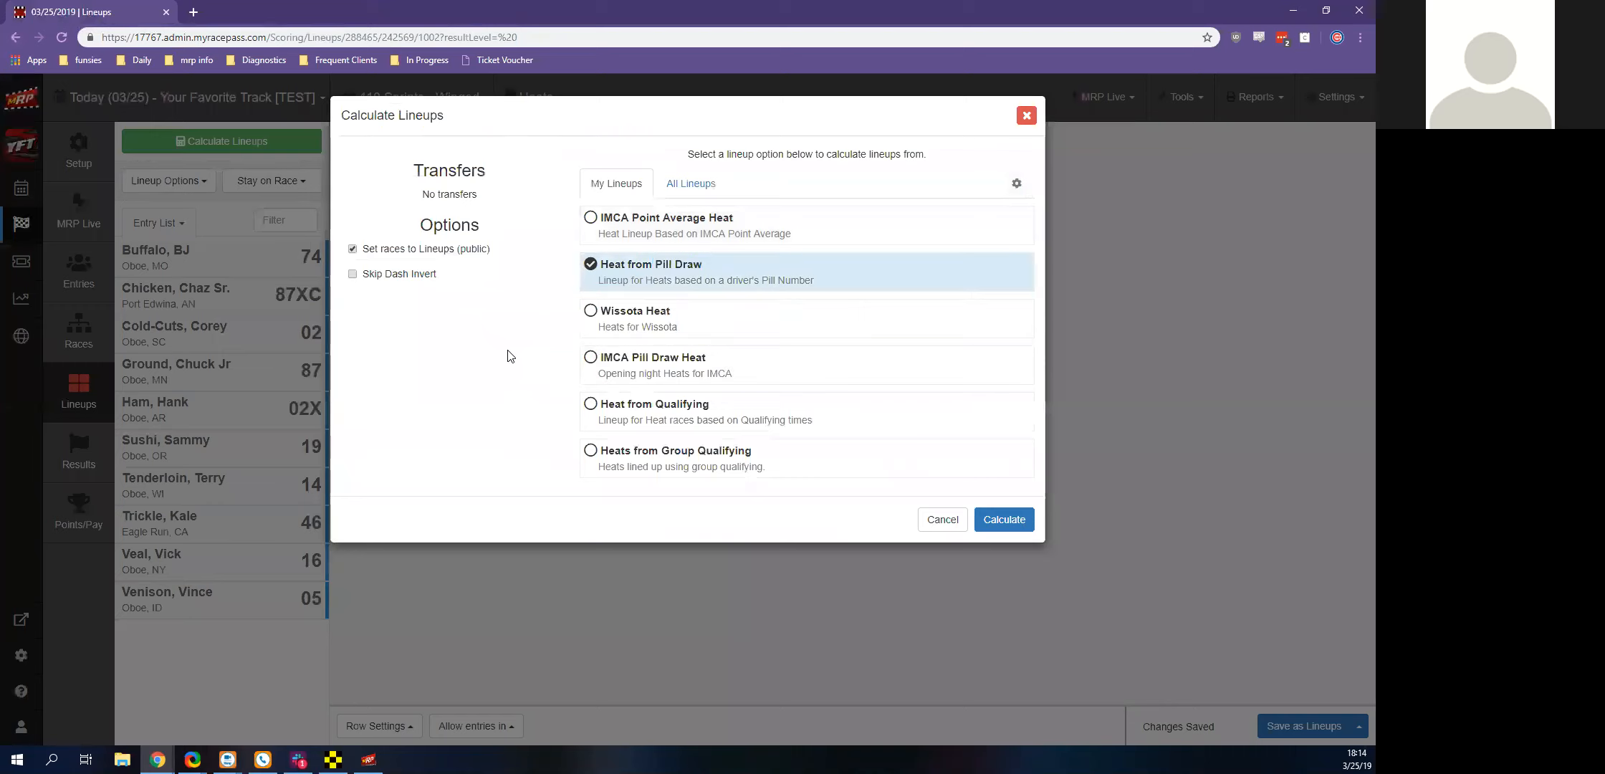
{"action": "mouse_move", "coordinate": [435, 256]}
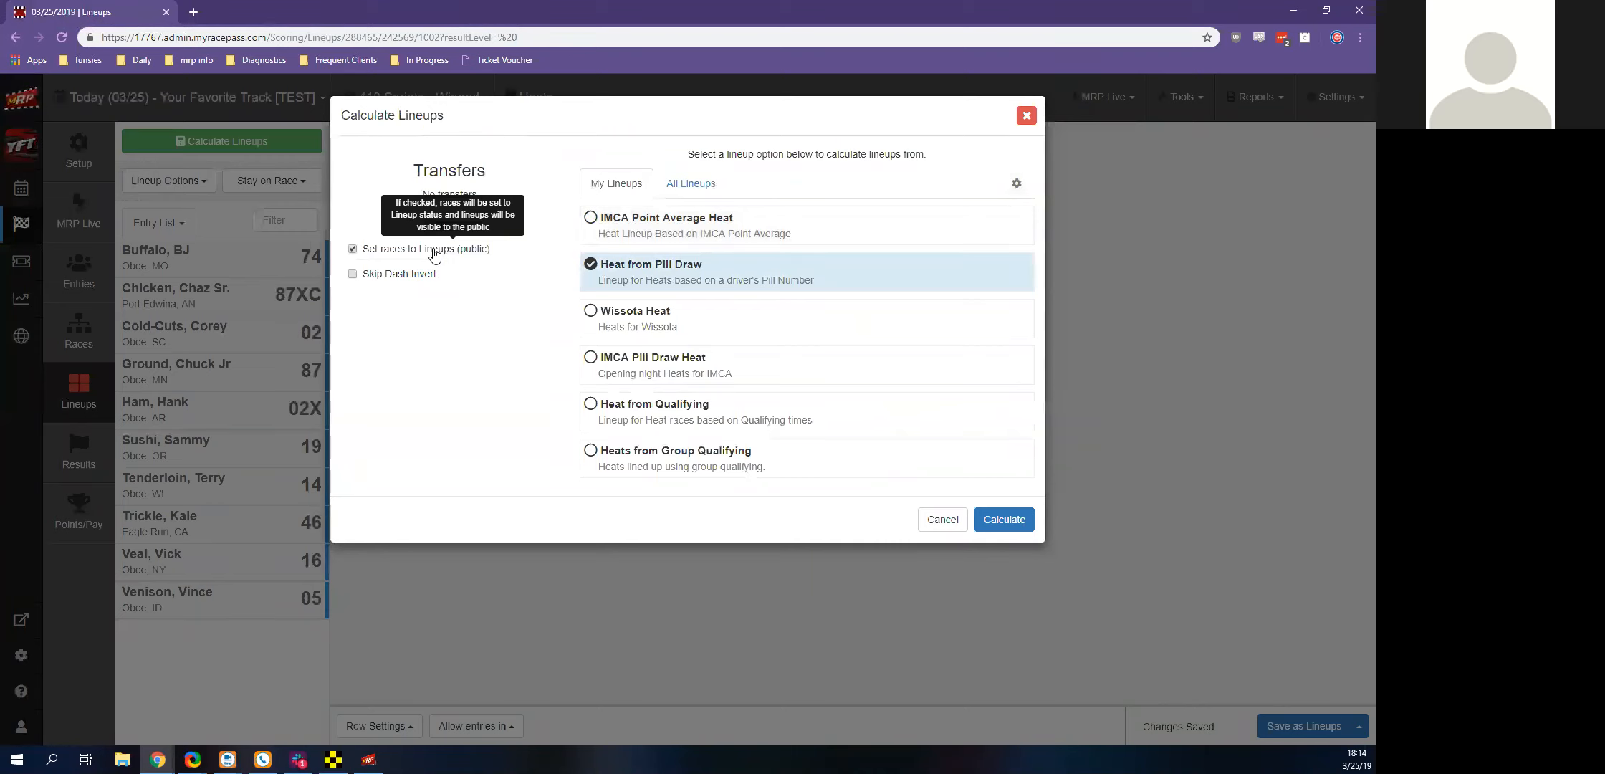
{"action": "left_click", "coordinate": [1002, 528]}
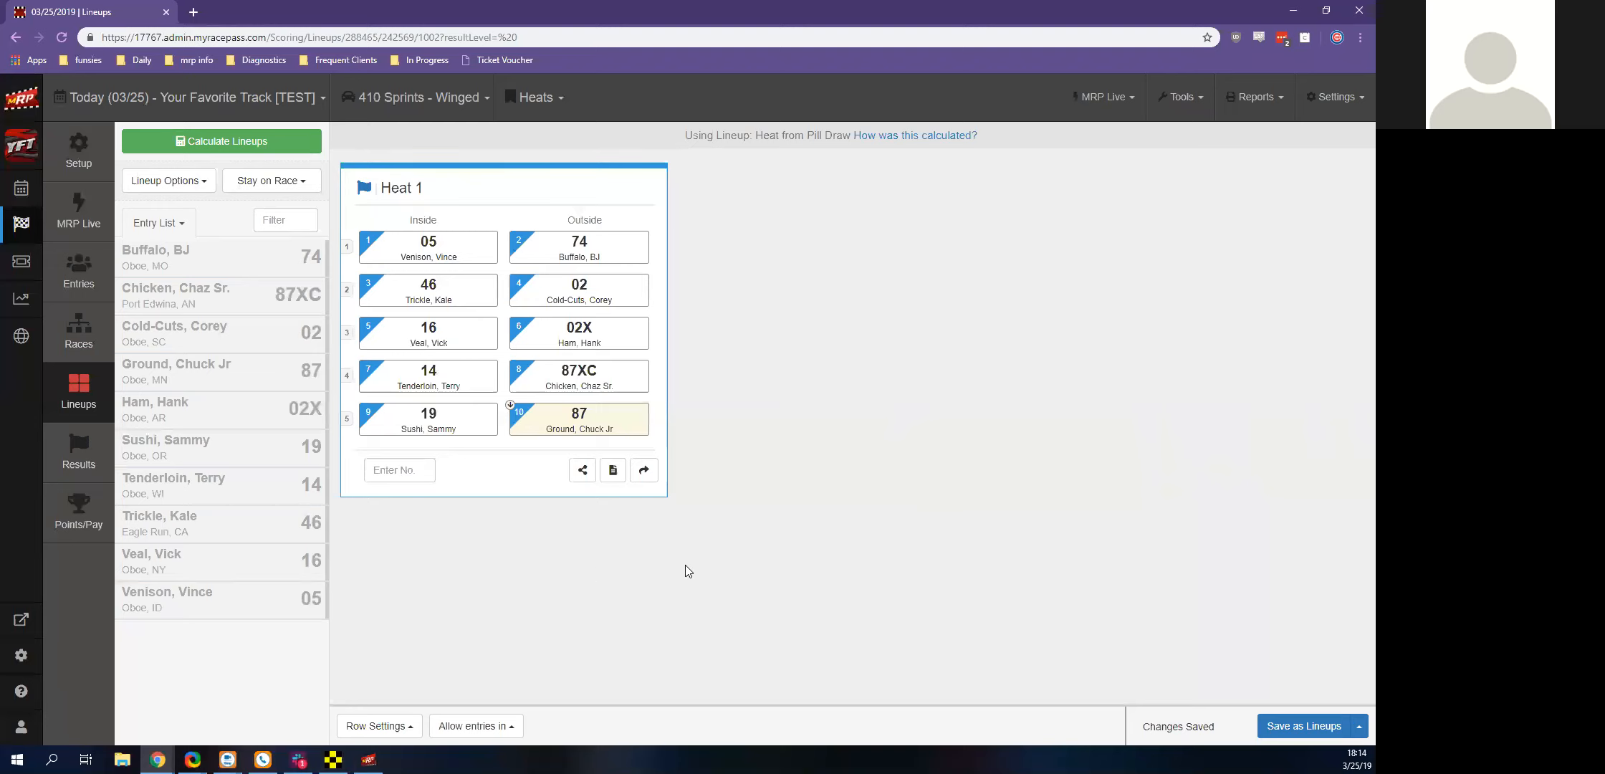
Review the report on how the Heat 1 lineup was calculated and return to the lineup
{"action": "left_click", "coordinate": [873, 138]}
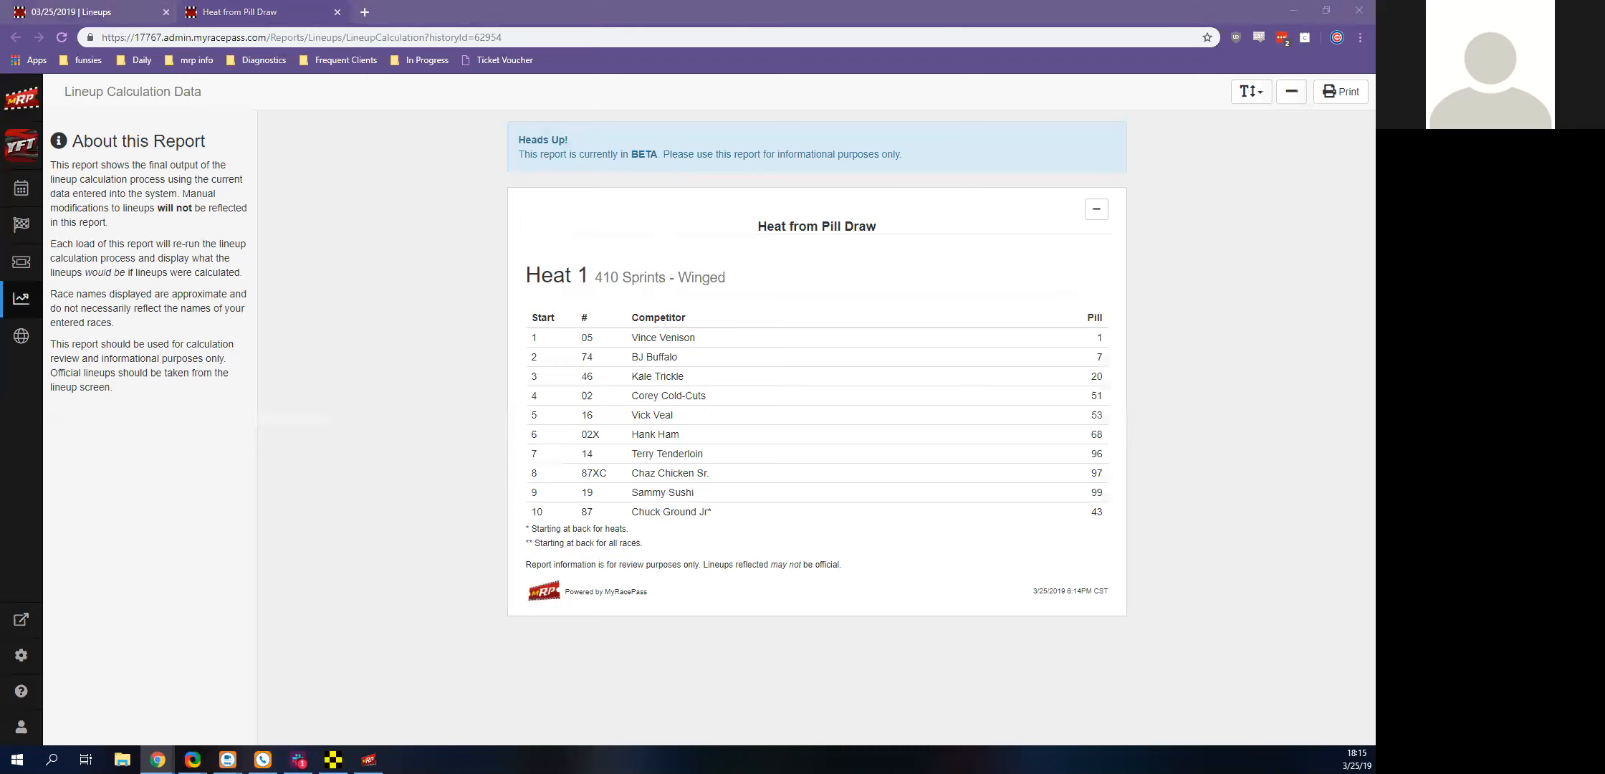
{"action": "left_click", "coordinate": [337, 11]}
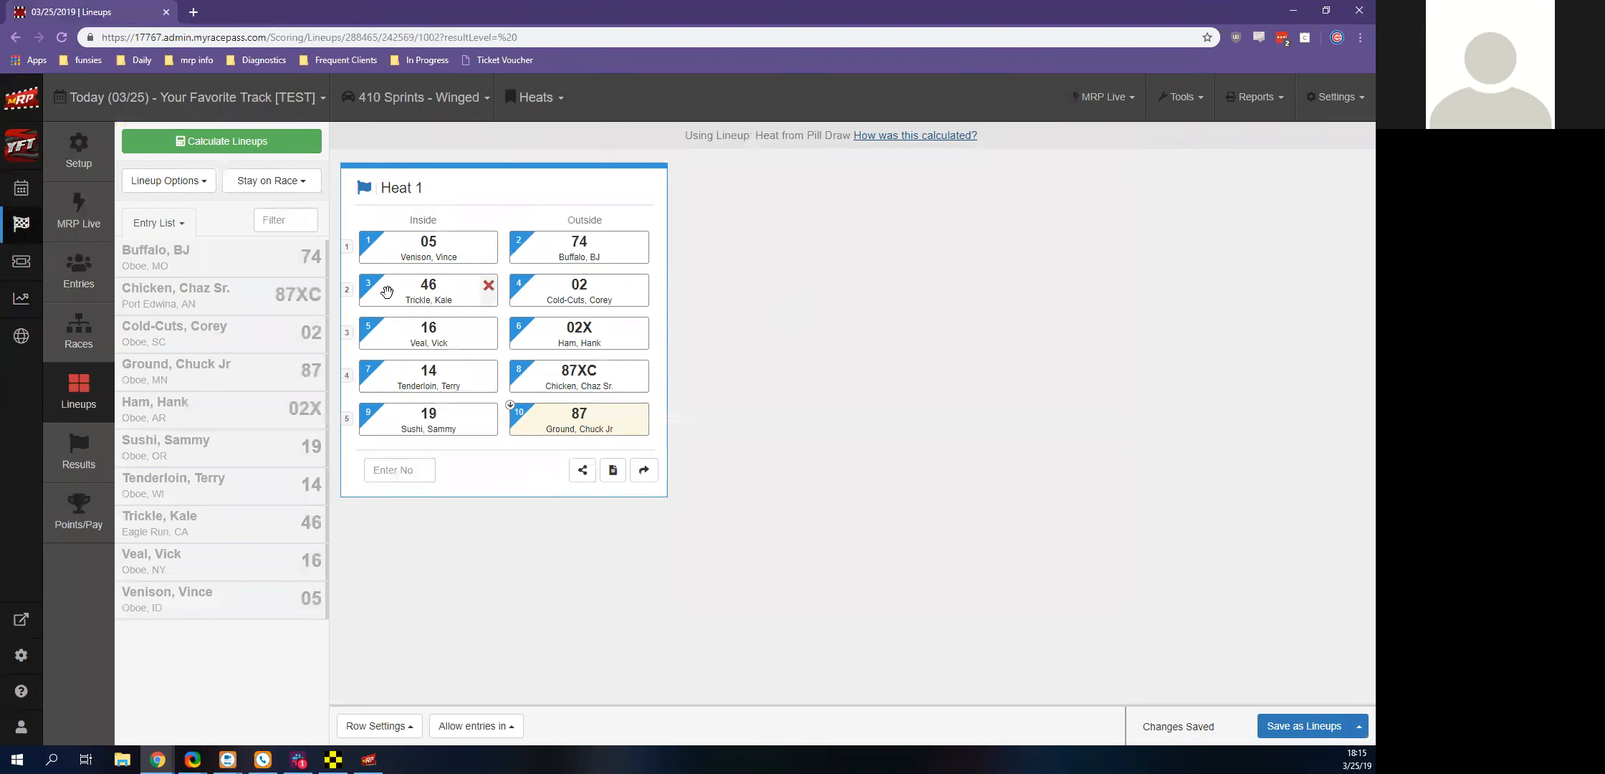
{"action": "mouse_move", "coordinate": [391, 248]}
{"action": "left_mouse_down"}
{"action": "mouse_move", "coordinate": [386, 349]}
{"action": "mouse_move", "coordinate": [421, 221]}
{"action": "mouse_move", "coordinate": [401, 244]}
{"action": "left_mouse_up"}
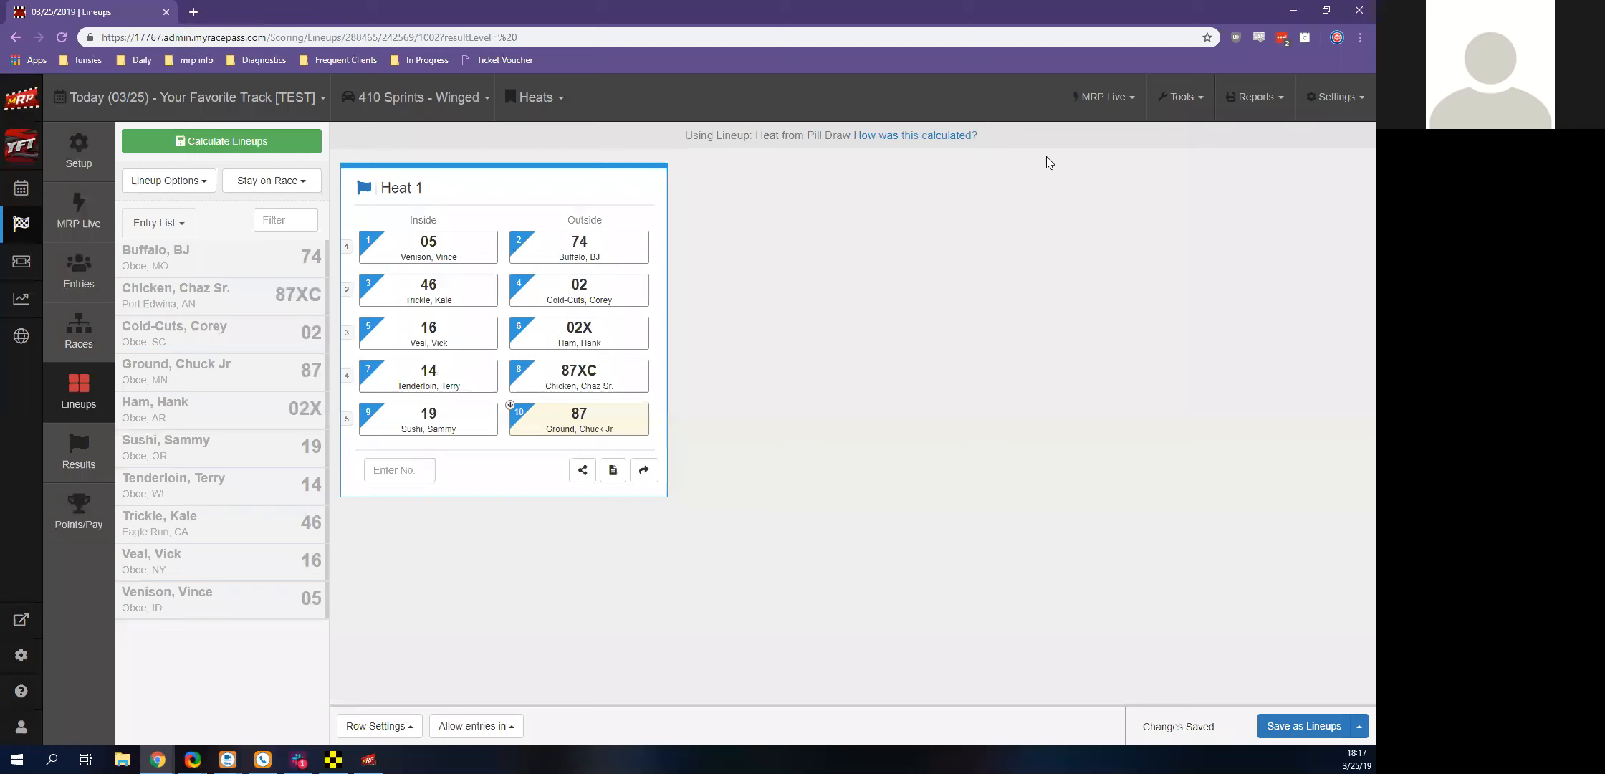
Switch to Race Manager, load 410 Sprints Winged Heat 1 for on-track assignment, and place its window beside the web lineup
{"action": "left_click", "coordinate": [1104, 97]}
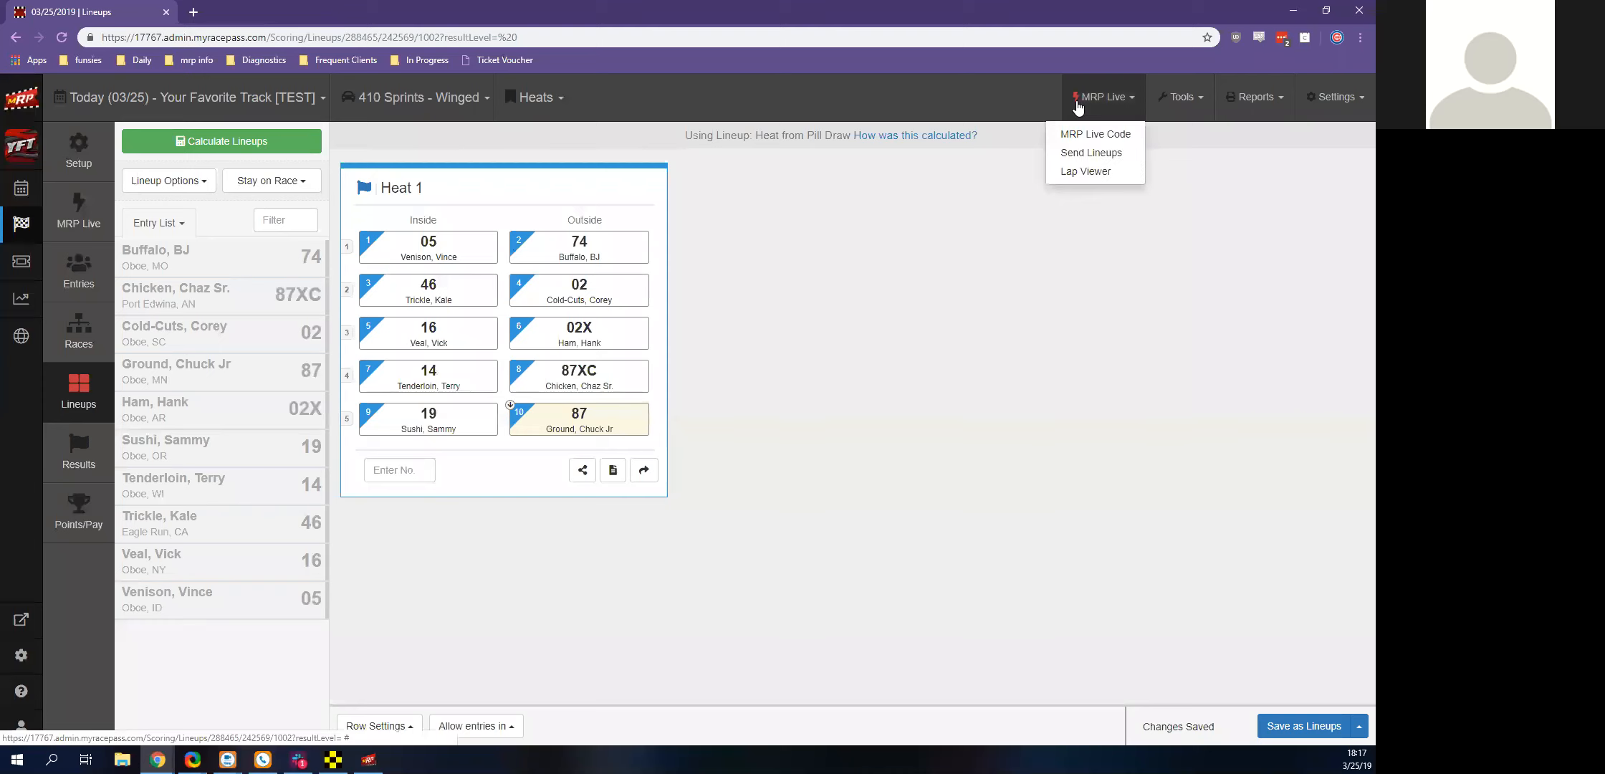
{"action": "left_click", "coordinate": [846, 269]}
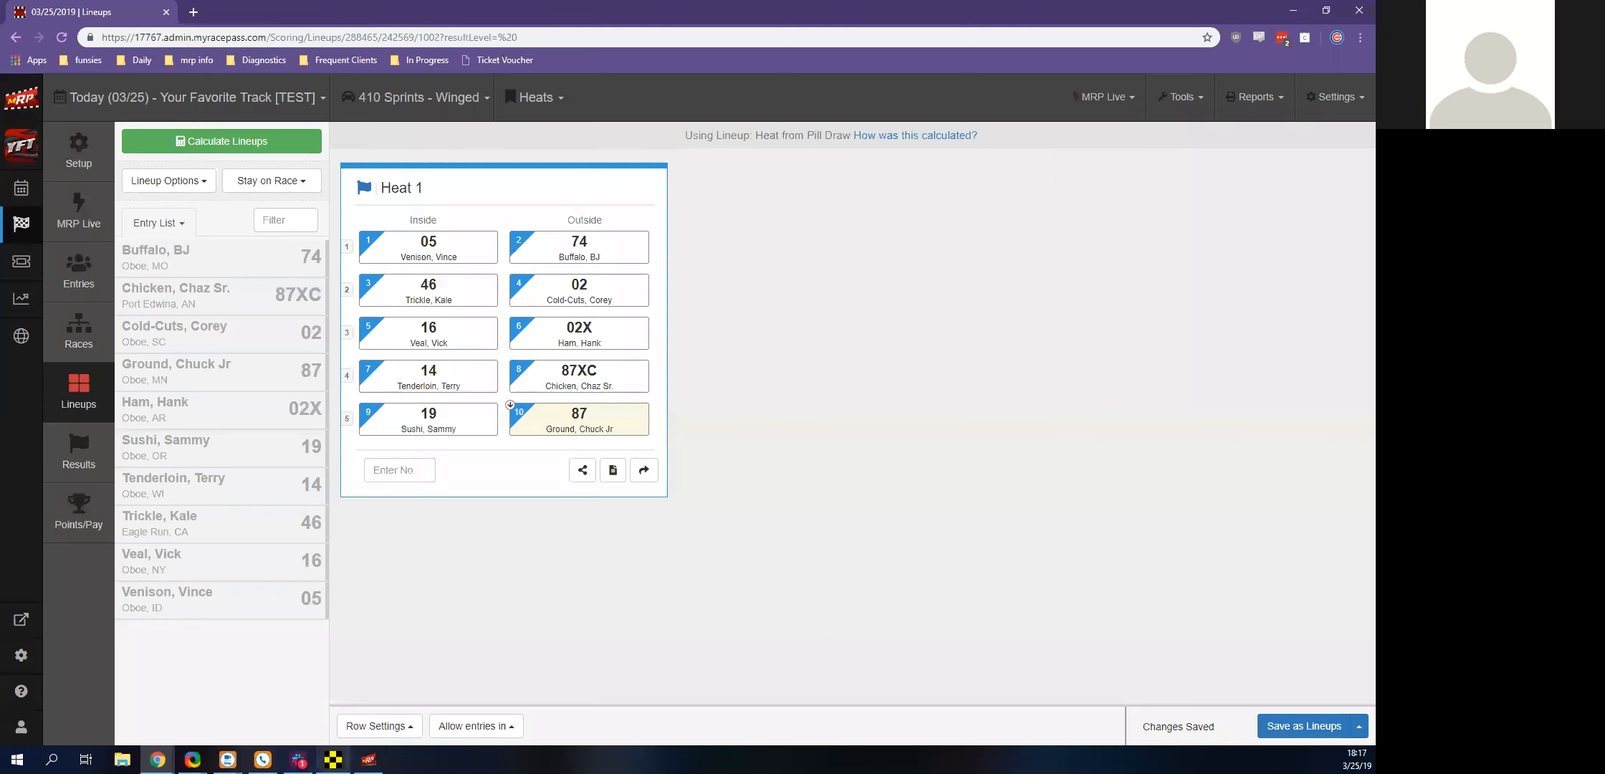
{"action": "left_click", "coordinate": [332, 760]}
{"action": "left_click", "coordinate": [518, 643]}
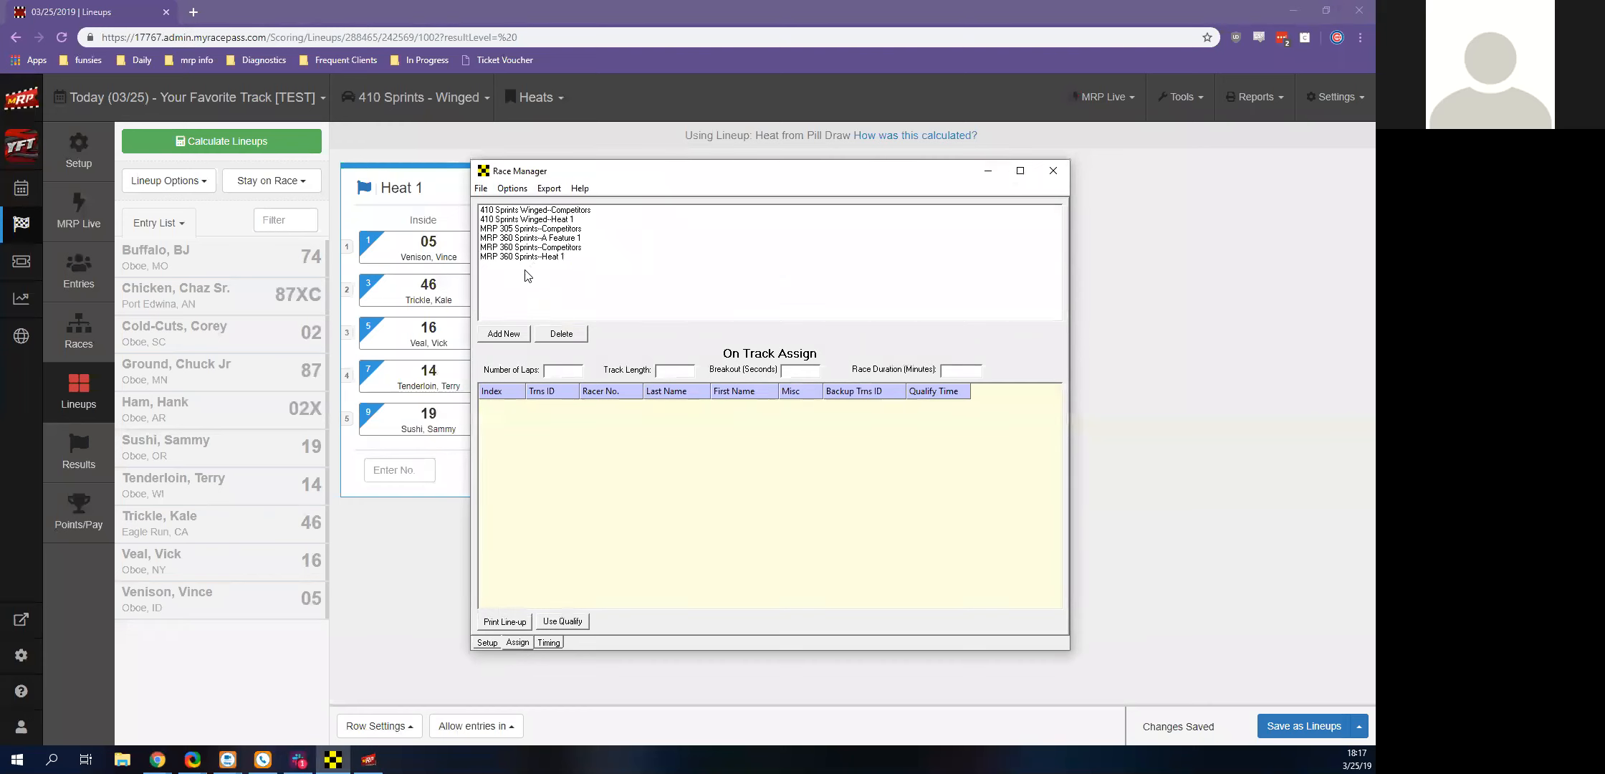
{"action": "left_click", "coordinate": [507, 219]}
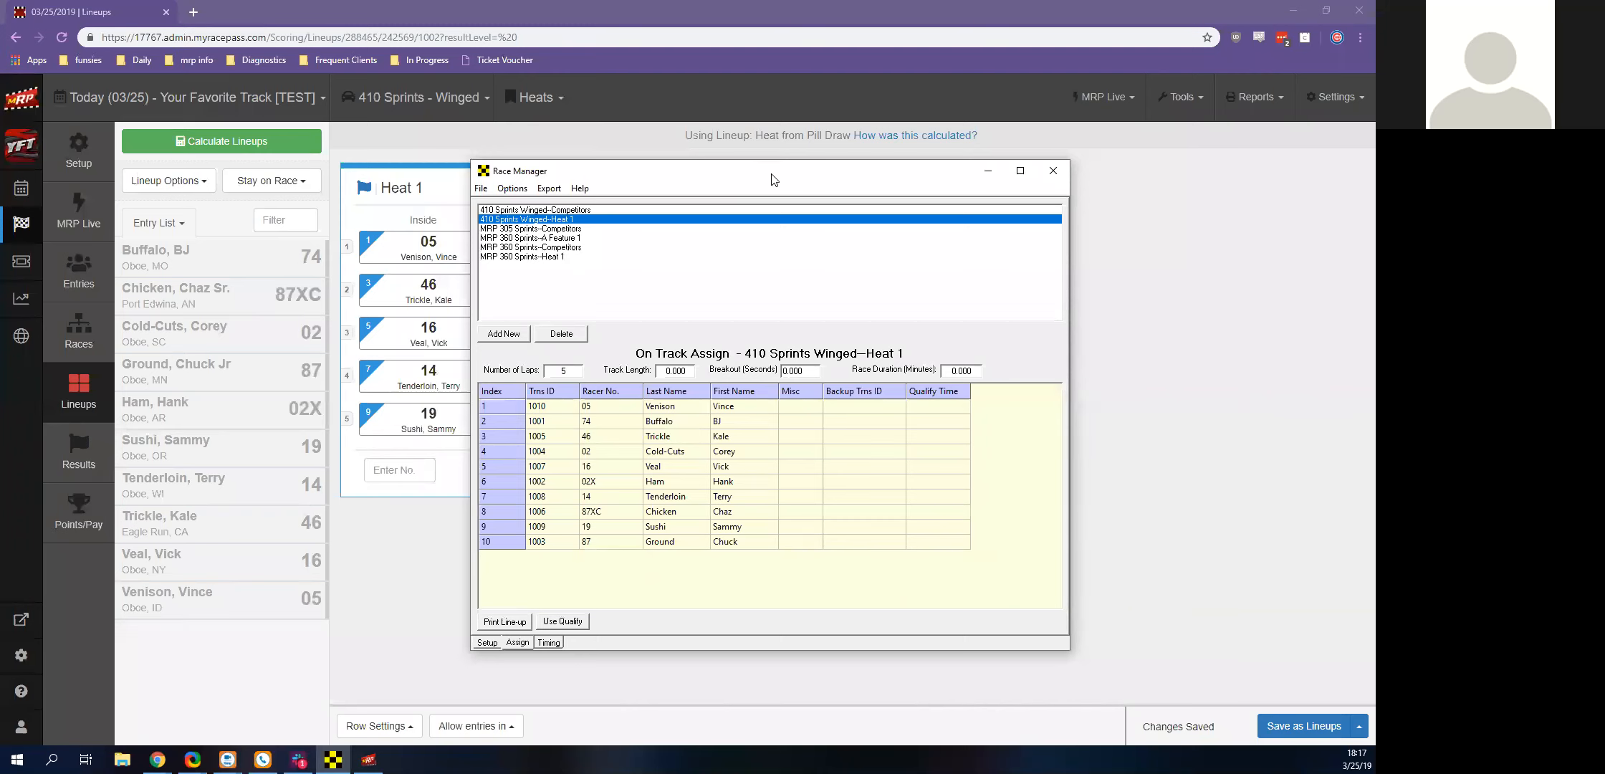
{"action": "left_click_drag", "start_coordinate": [772, 179], "coordinate": [994, 123]}
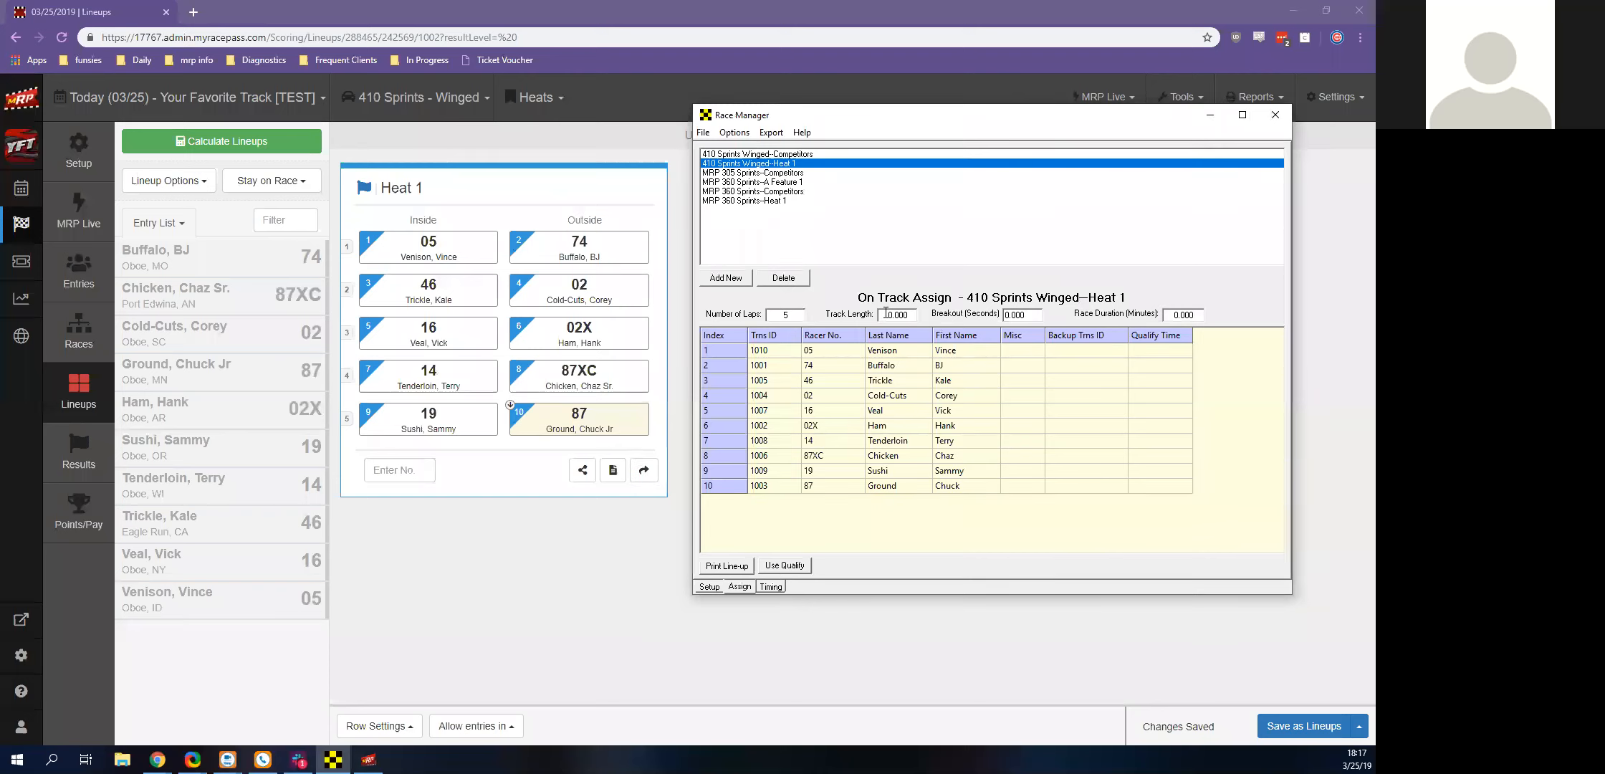
Show the MRP Live page behind Race Manager's timing view and put Heat 1 into pre-start
{"action": "left_click", "coordinate": [85, 222]}
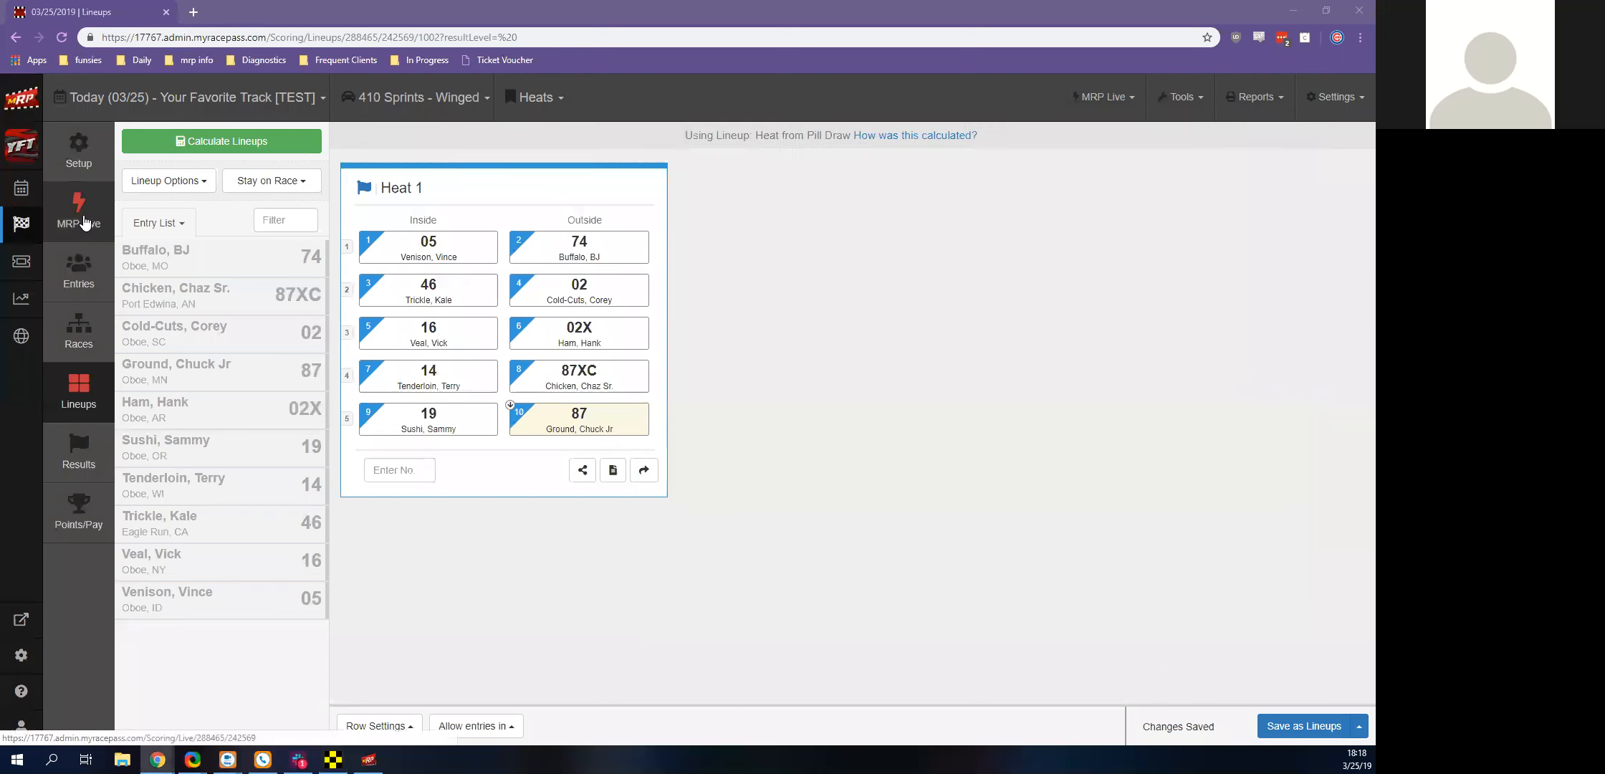
{"action": "left_click", "coordinate": [85, 223]}
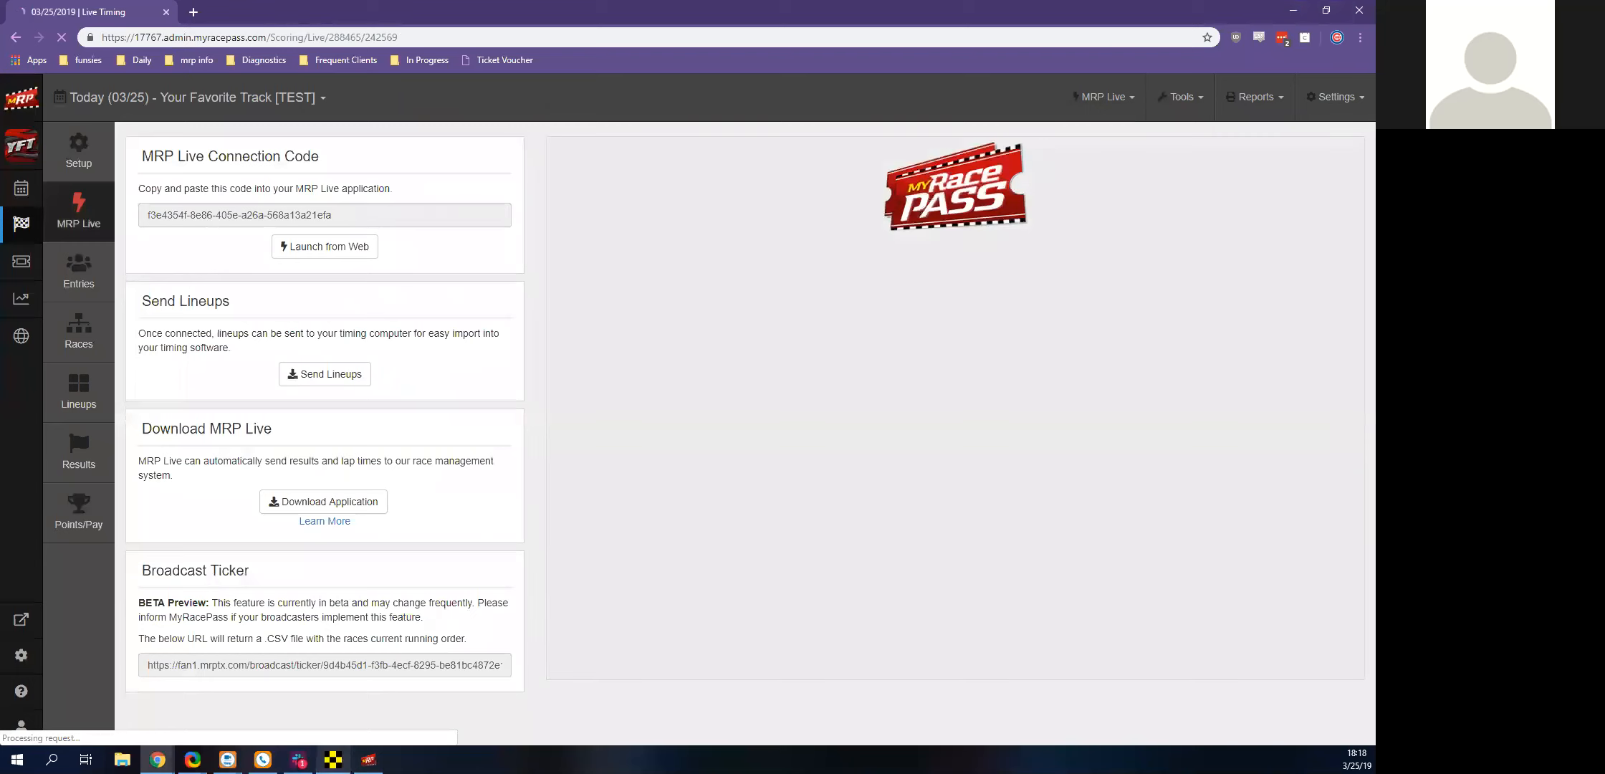
{"action": "left_click", "coordinate": [333, 760]}
{"action": "left_click_drag", "start_coordinate": [1010, 121], "coordinate": [994, 255]}
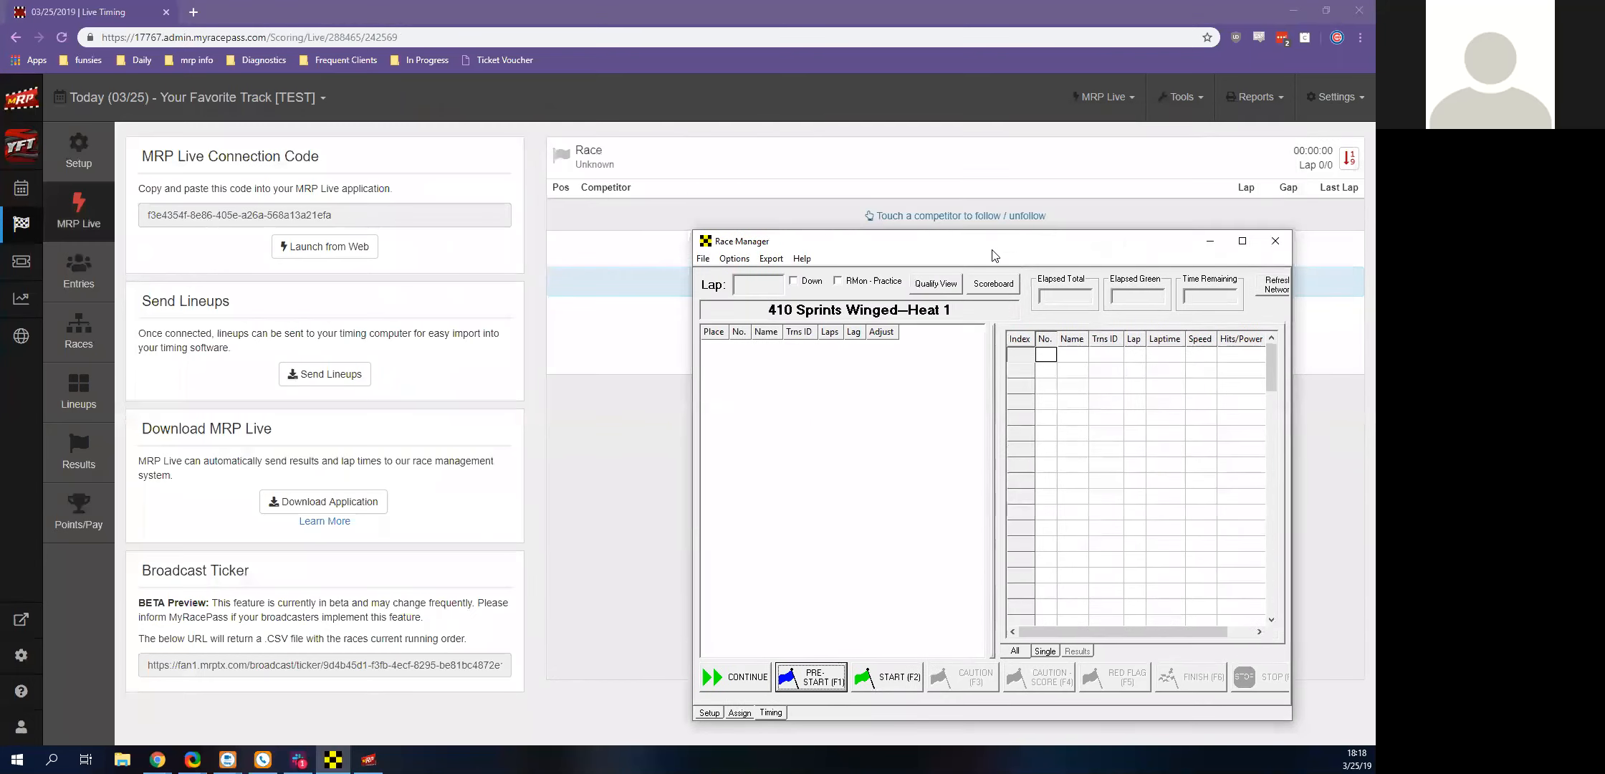
{"action": "key", "text": "F1"}
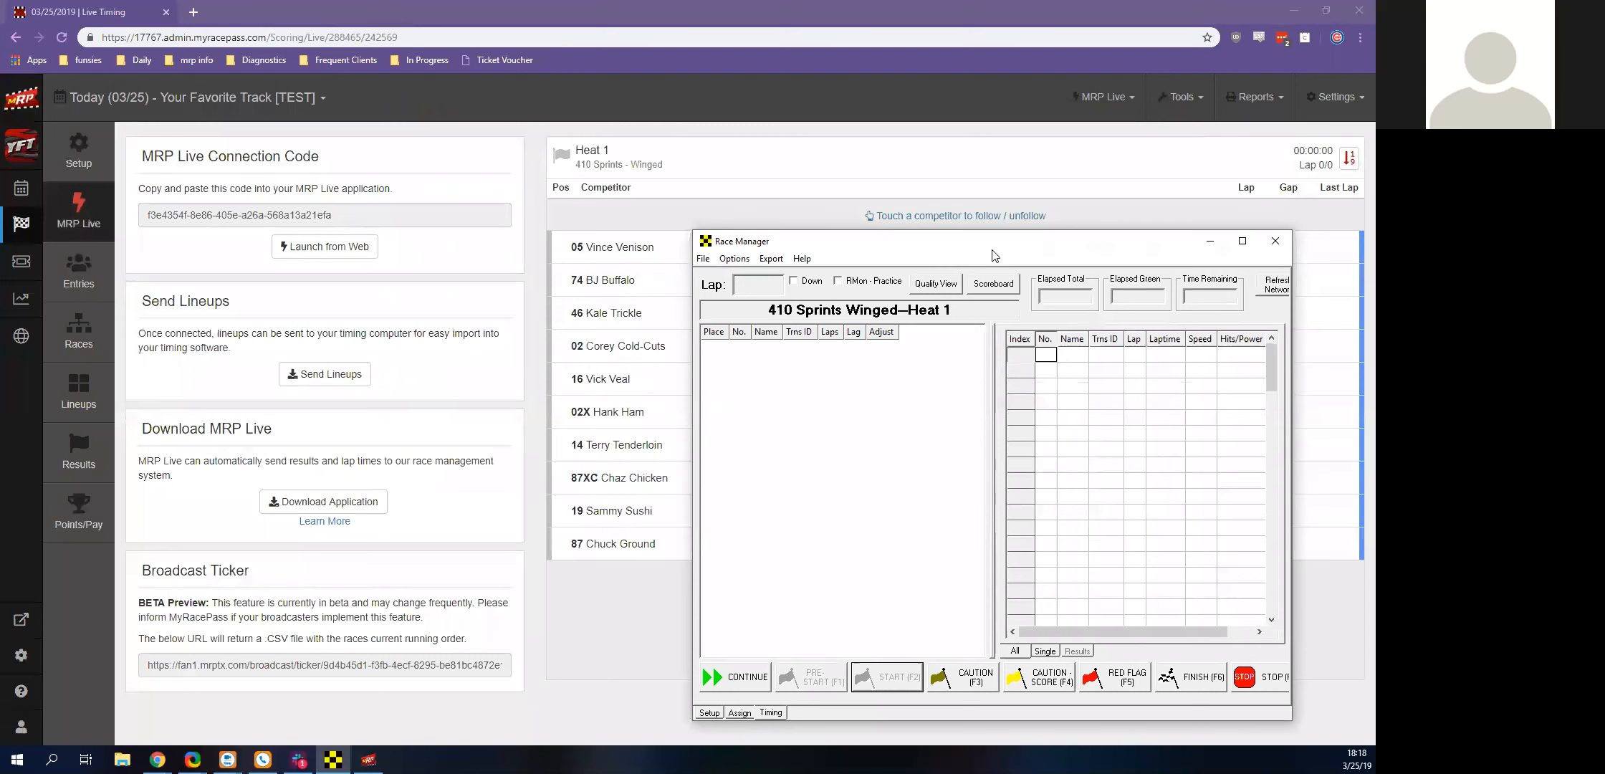
Start Heat 1 in Race Manager, stop it after five laps, and dismiss saving the results file
{"action": "left_click", "coordinate": [889, 676]}
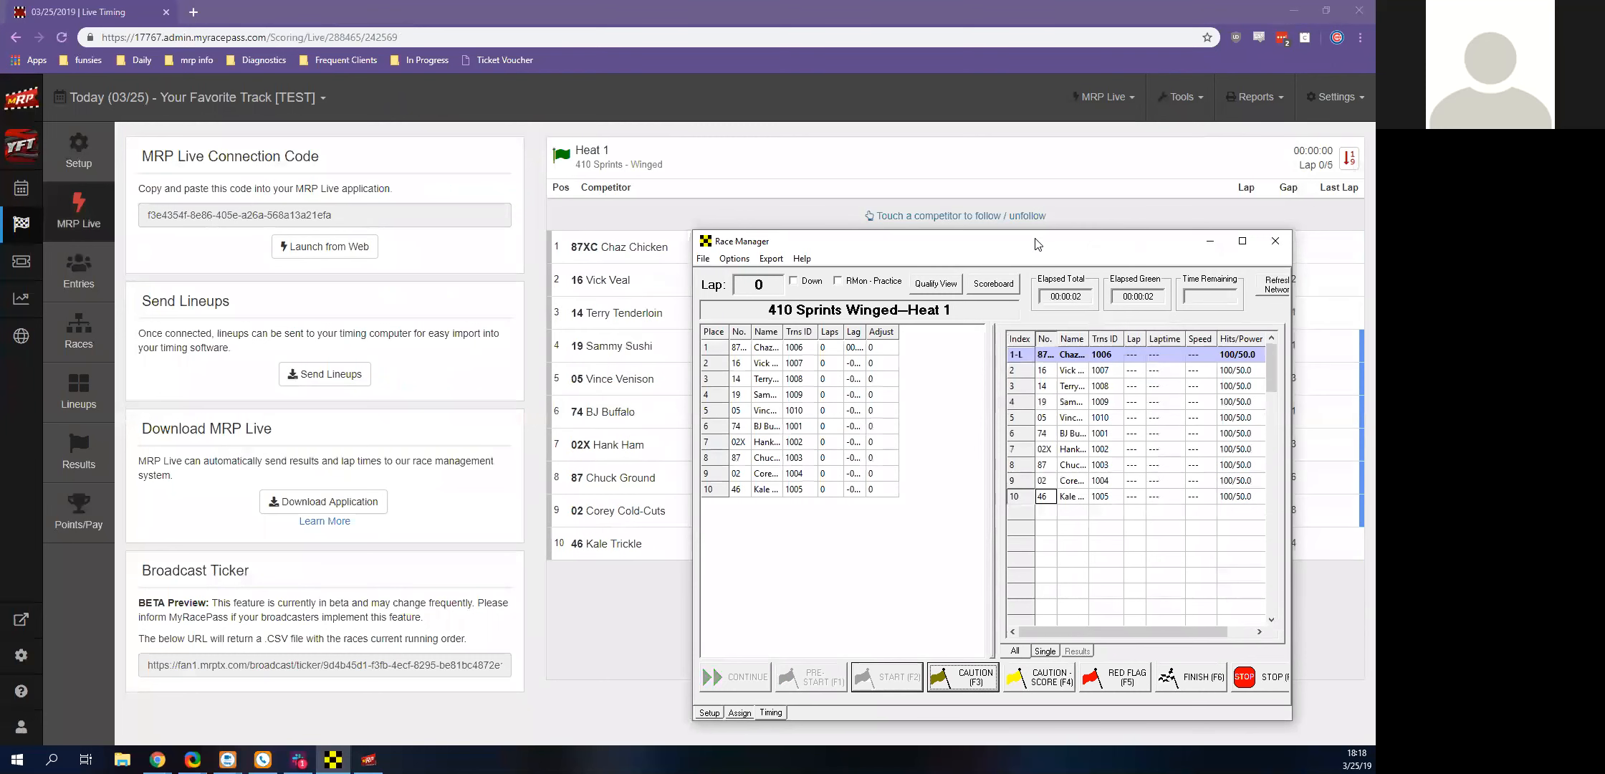
{"action": "left_click_drag", "start_coordinate": [1037, 244], "coordinate": [984, 245]}
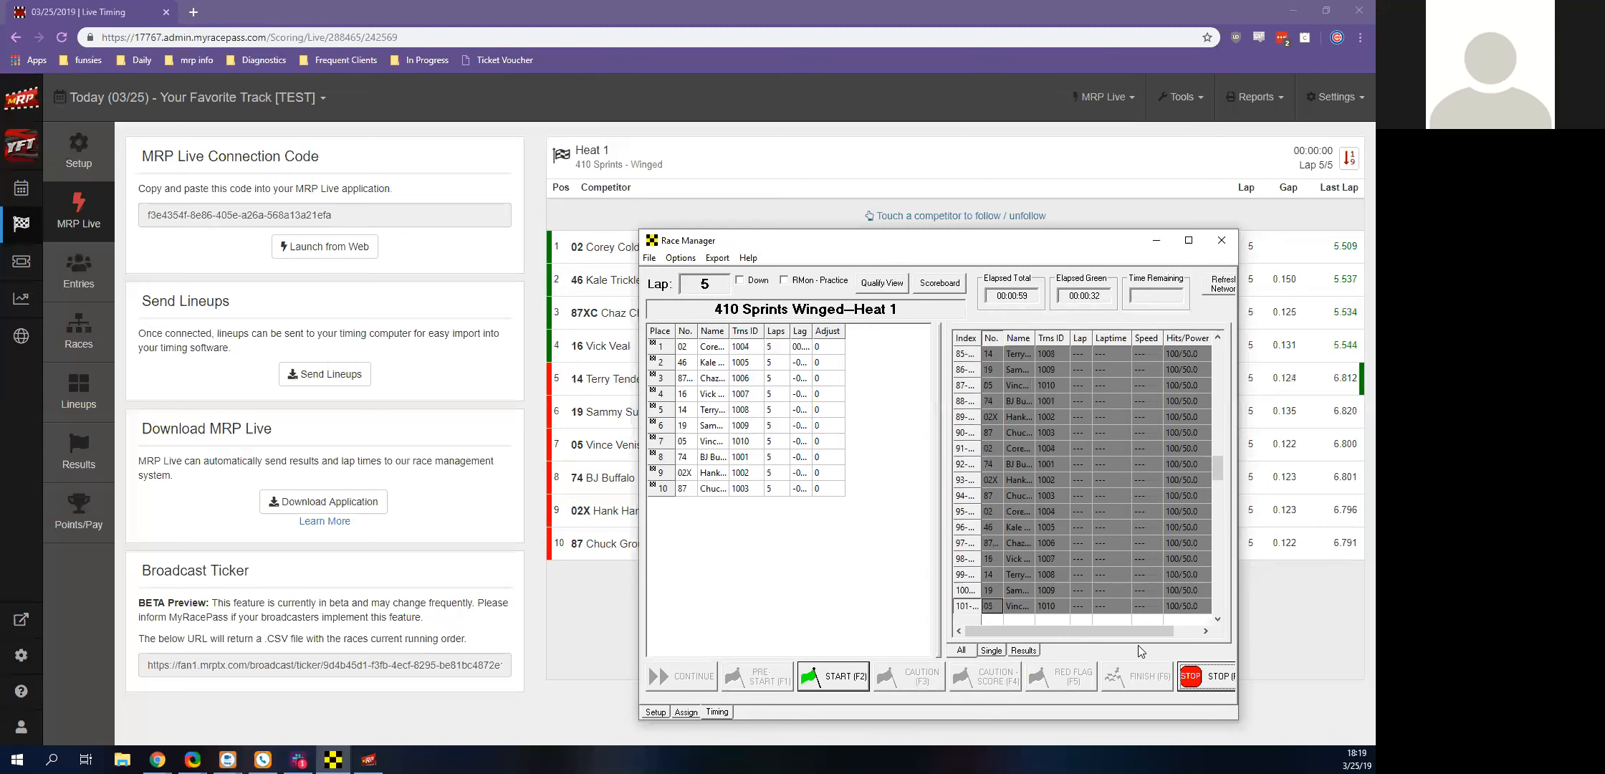
{"action": "key", "text": "F7"}
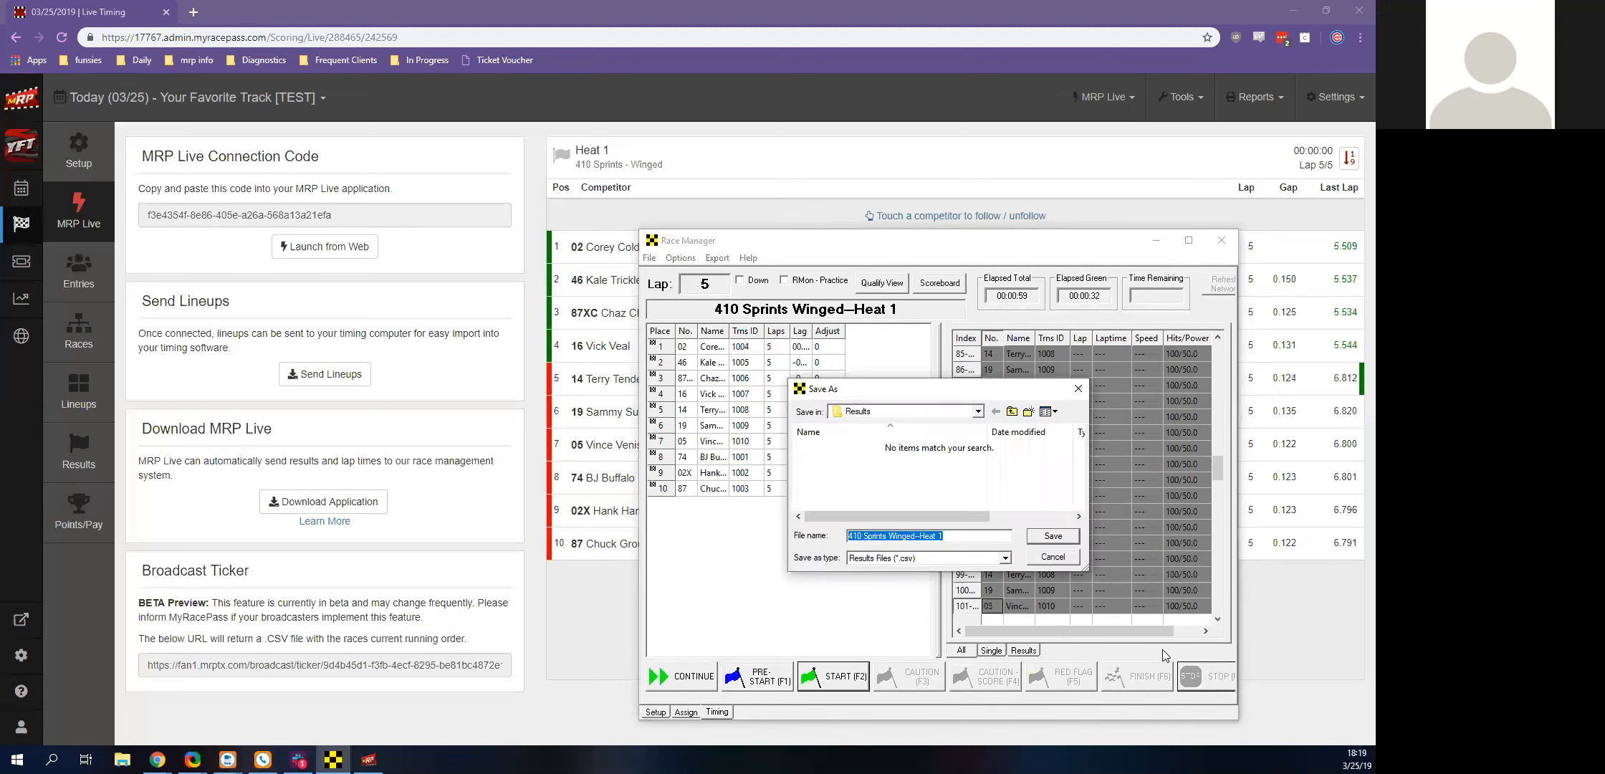
{"action": "key", "text": "Escape"}
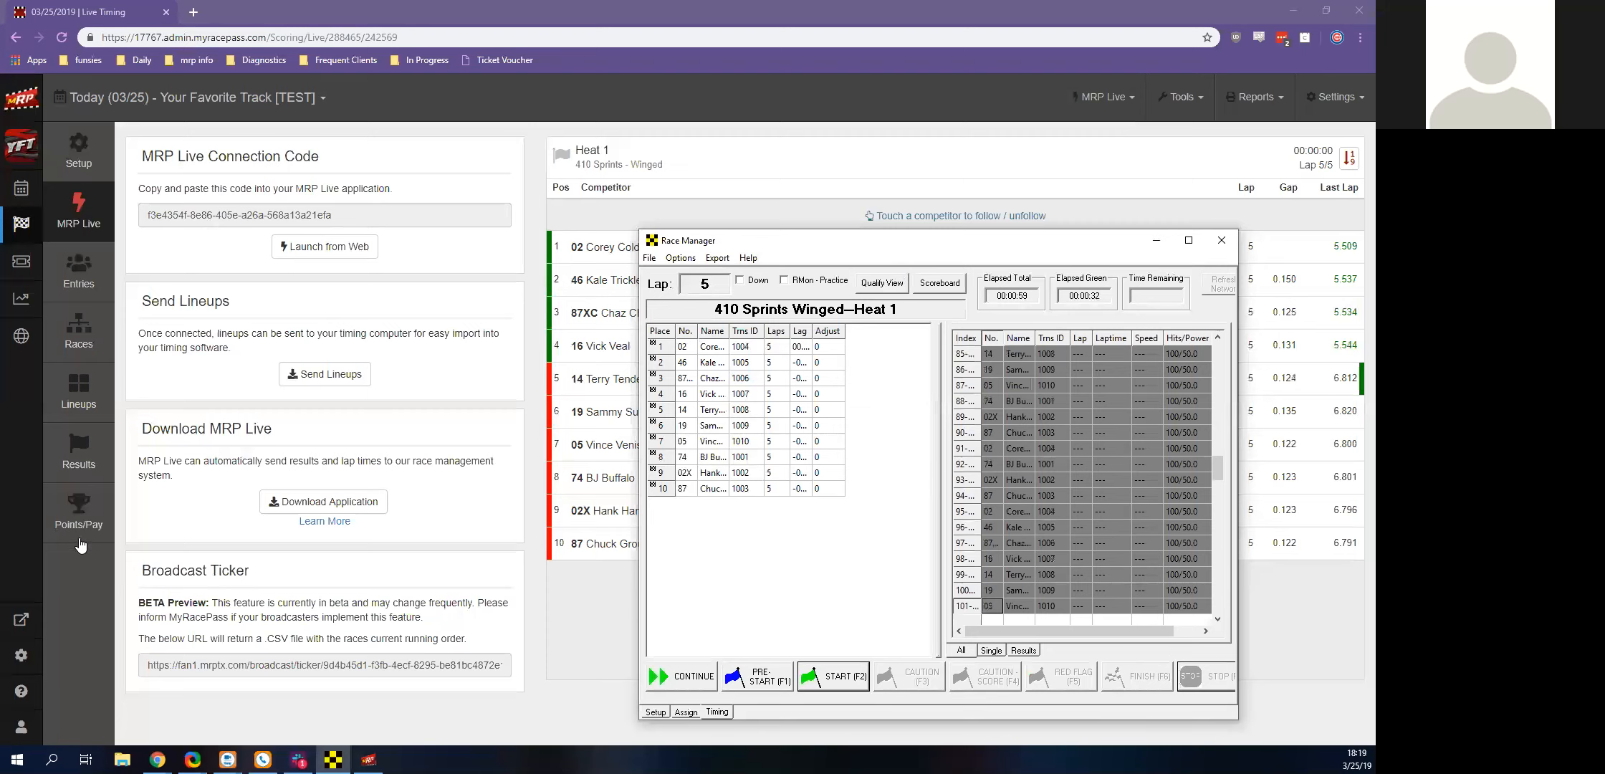
Import the latest pending 410 Sprints - Winged Heat 1 race into the Heat 1 results and review the finishing order
{"action": "left_click", "coordinate": [74, 451]}
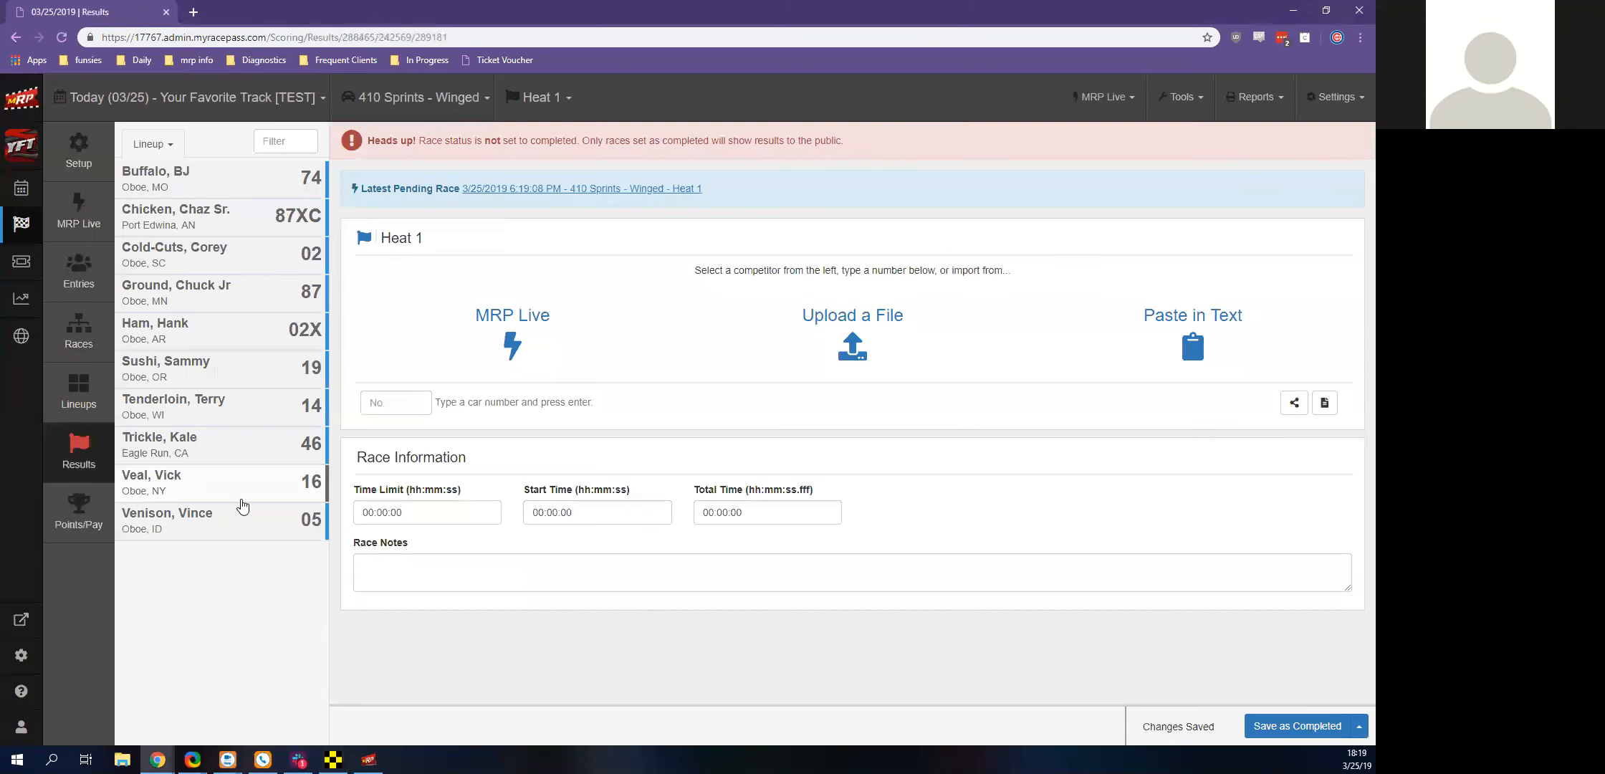
{"action": "left_click", "coordinate": [503, 195]}
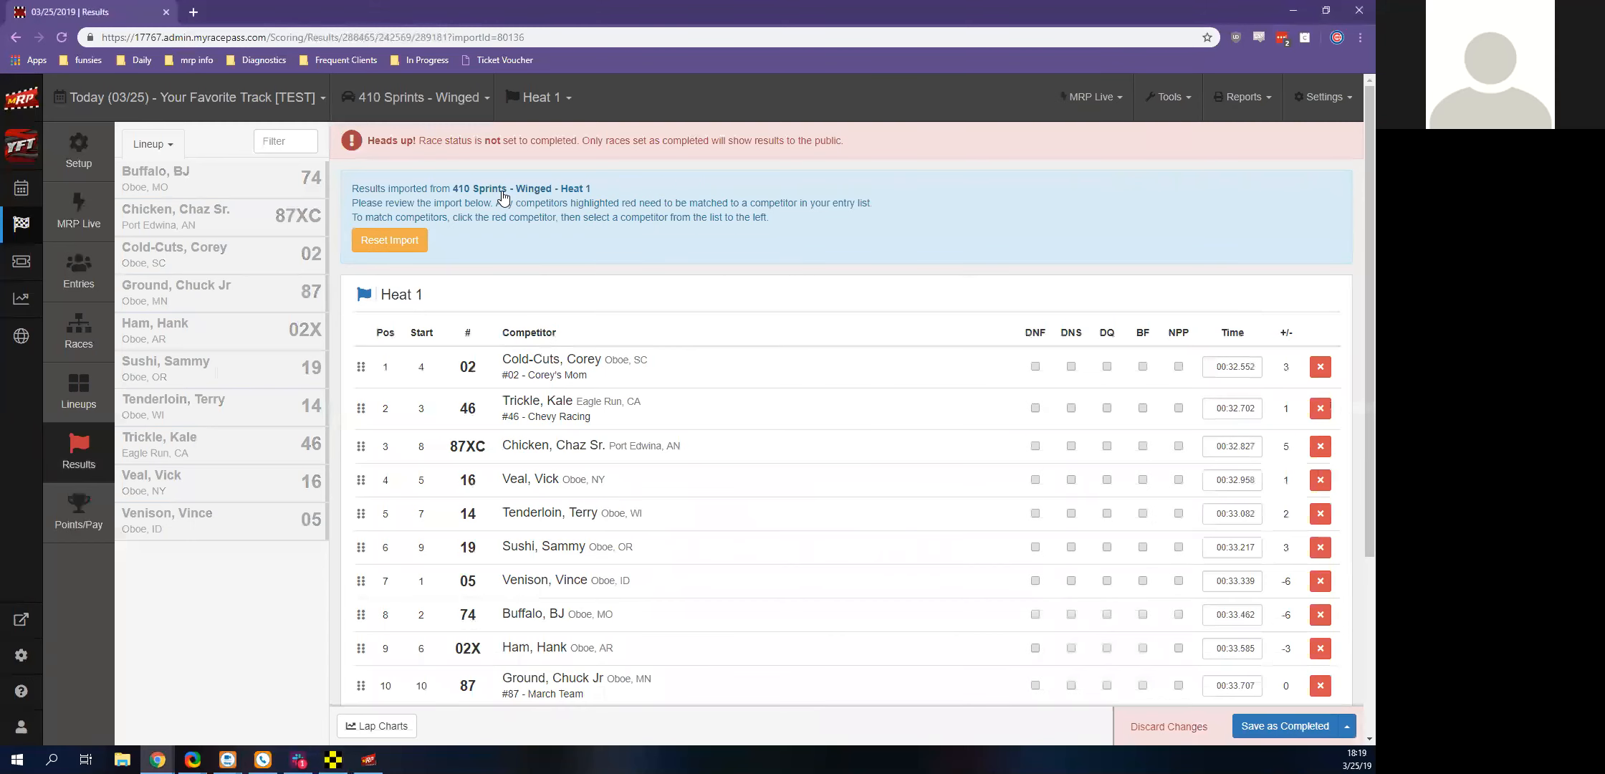
{"action": "scroll", "coordinate": [505, 201], "scroll_direction": "down", "scroll_amount": 3}
{"action": "scroll", "coordinate": [522, 213], "scroll_direction": "up", "scroll_amount": 2}
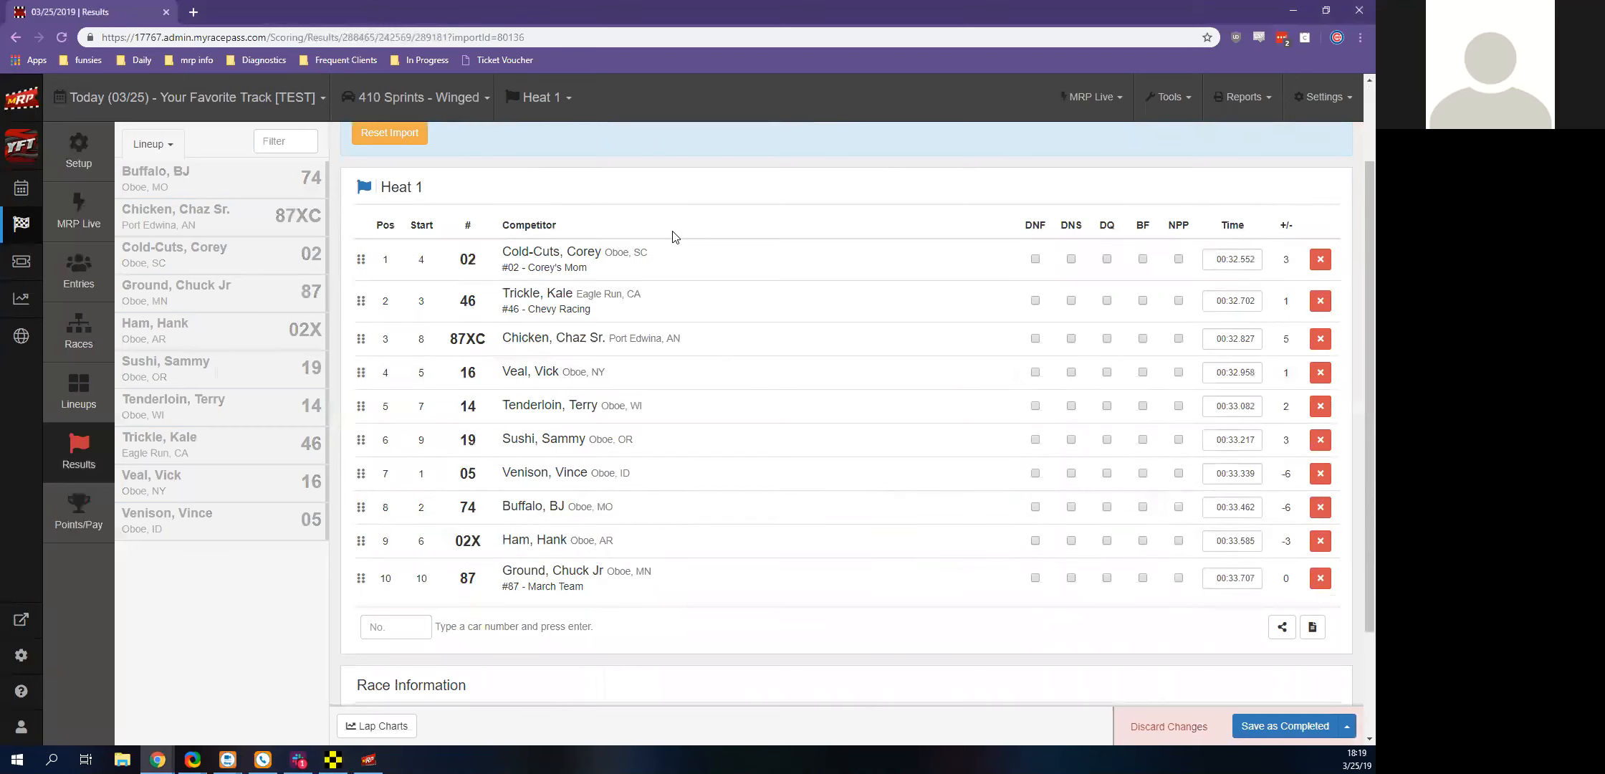
Compare the Race Manager finishing order with the imported Heat 1 results, and minimize Race Manager
{"action": "left_click", "coordinate": [334, 760]}
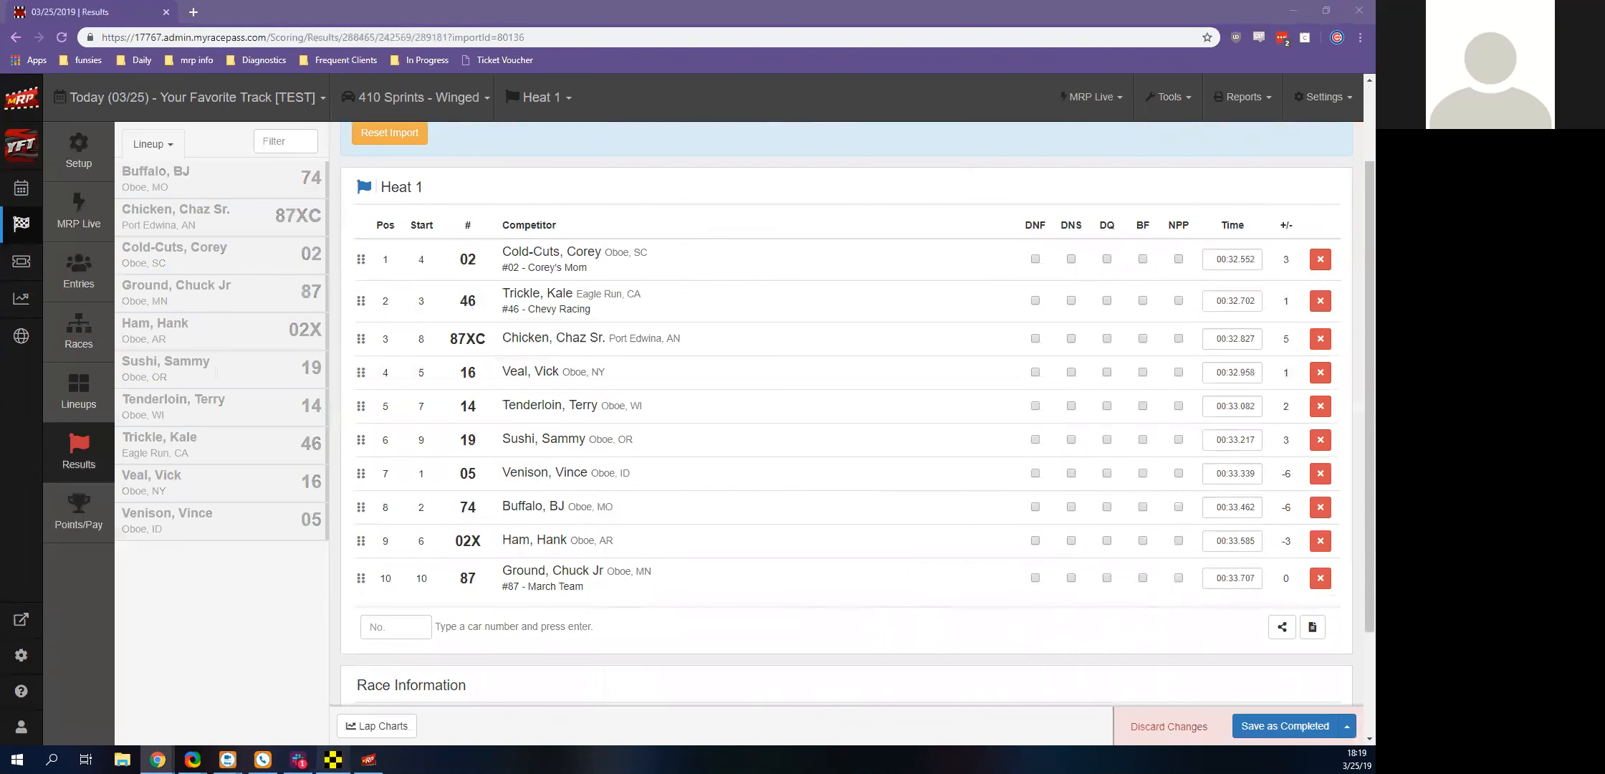
{"action": "left_click_drag", "start_coordinate": [864, 242], "coordinate": [860, 177]}
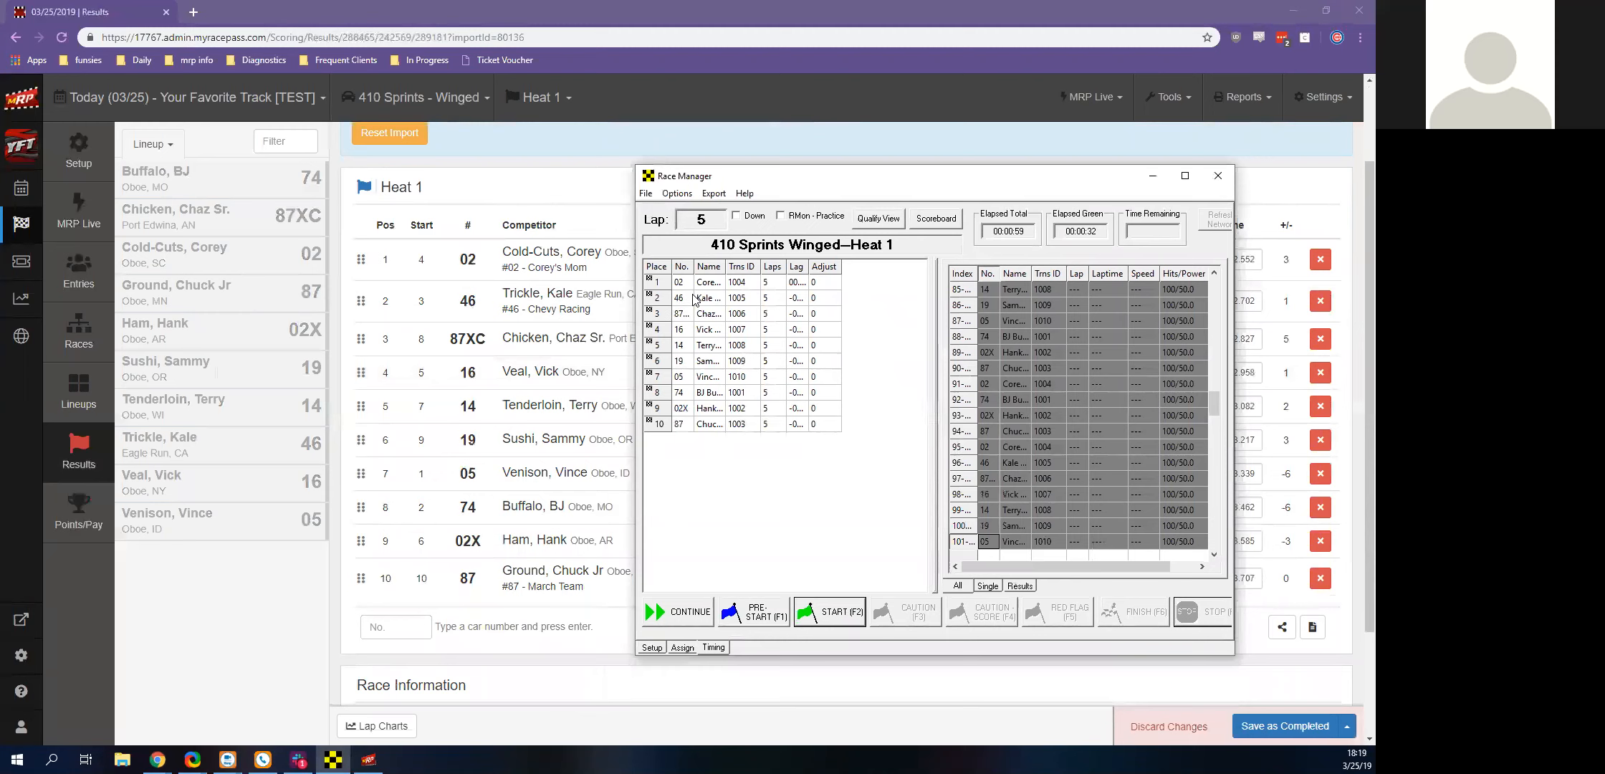
{"action": "left_click", "coordinate": [1152, 177]}
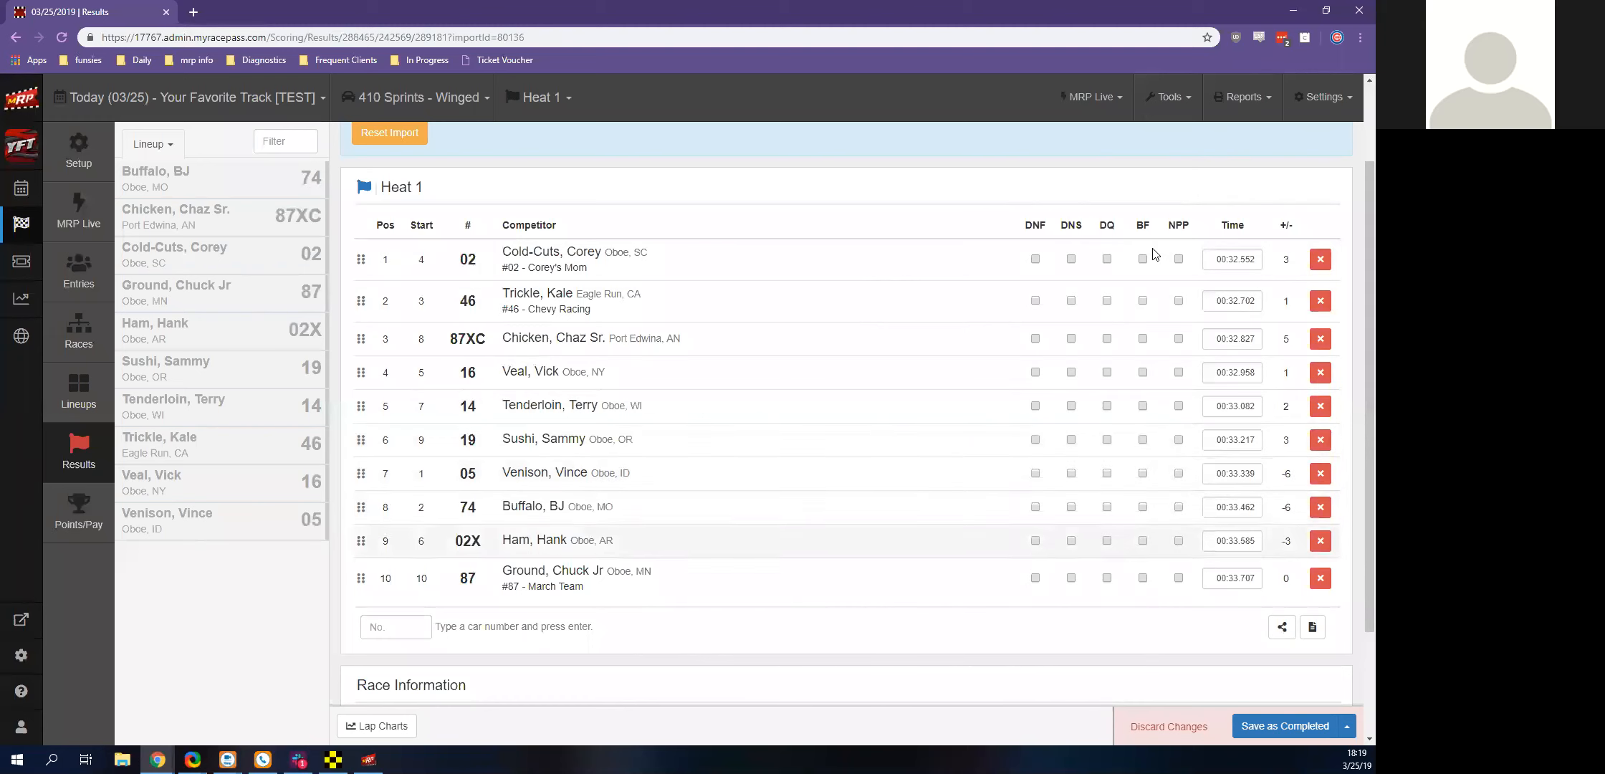
Move car 87 up to fourth place in the Heat 1 results and save the race as completed
{"action": "left_click_drag", "start_coordinate": [361, 578], "coordinate": [361, 589]}
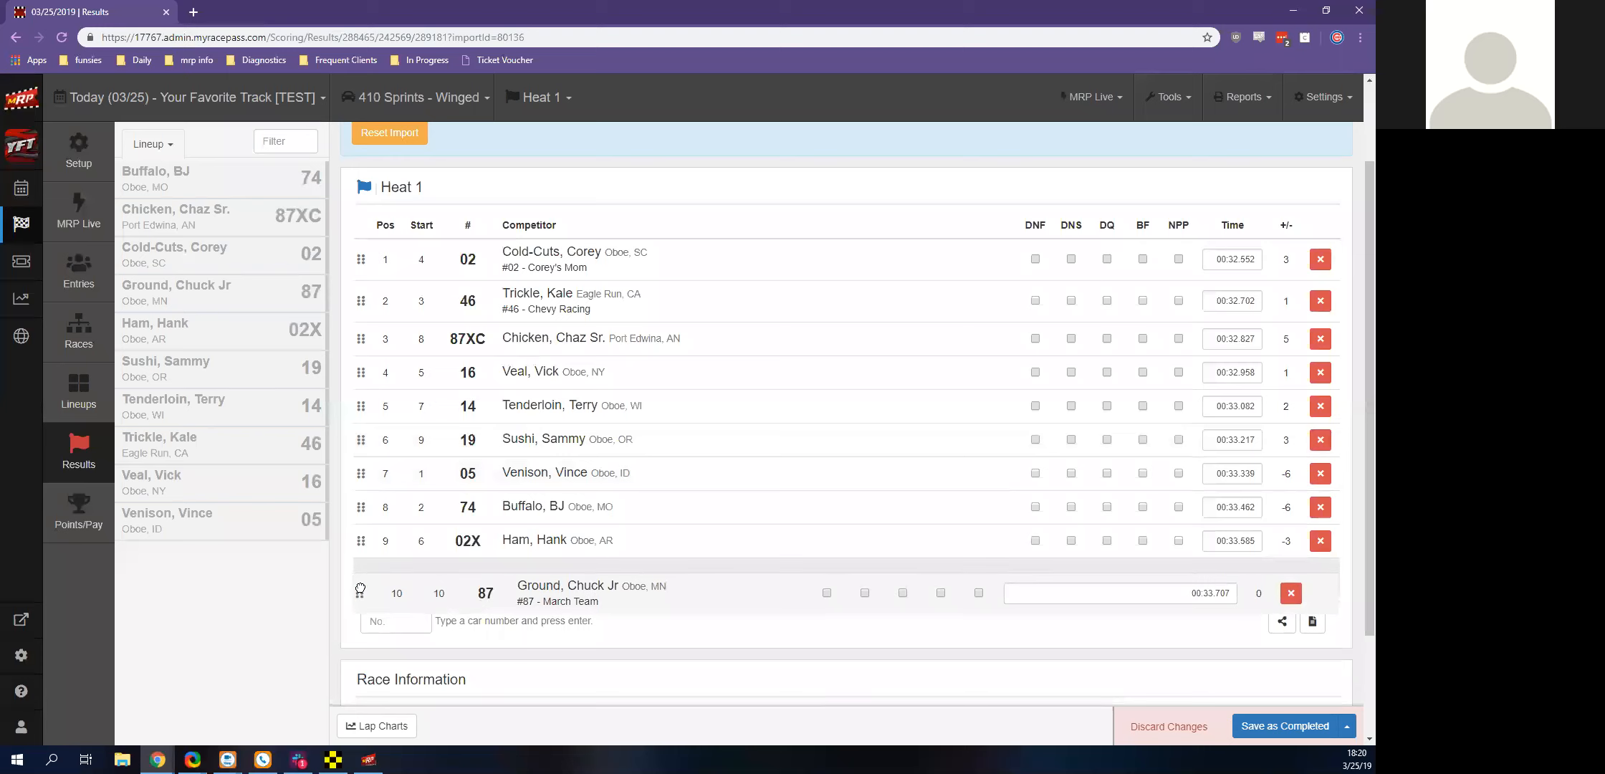
{"action": "left_click_drag", "start_coordinate": [360, 589], "coordinate": [380, 409]}
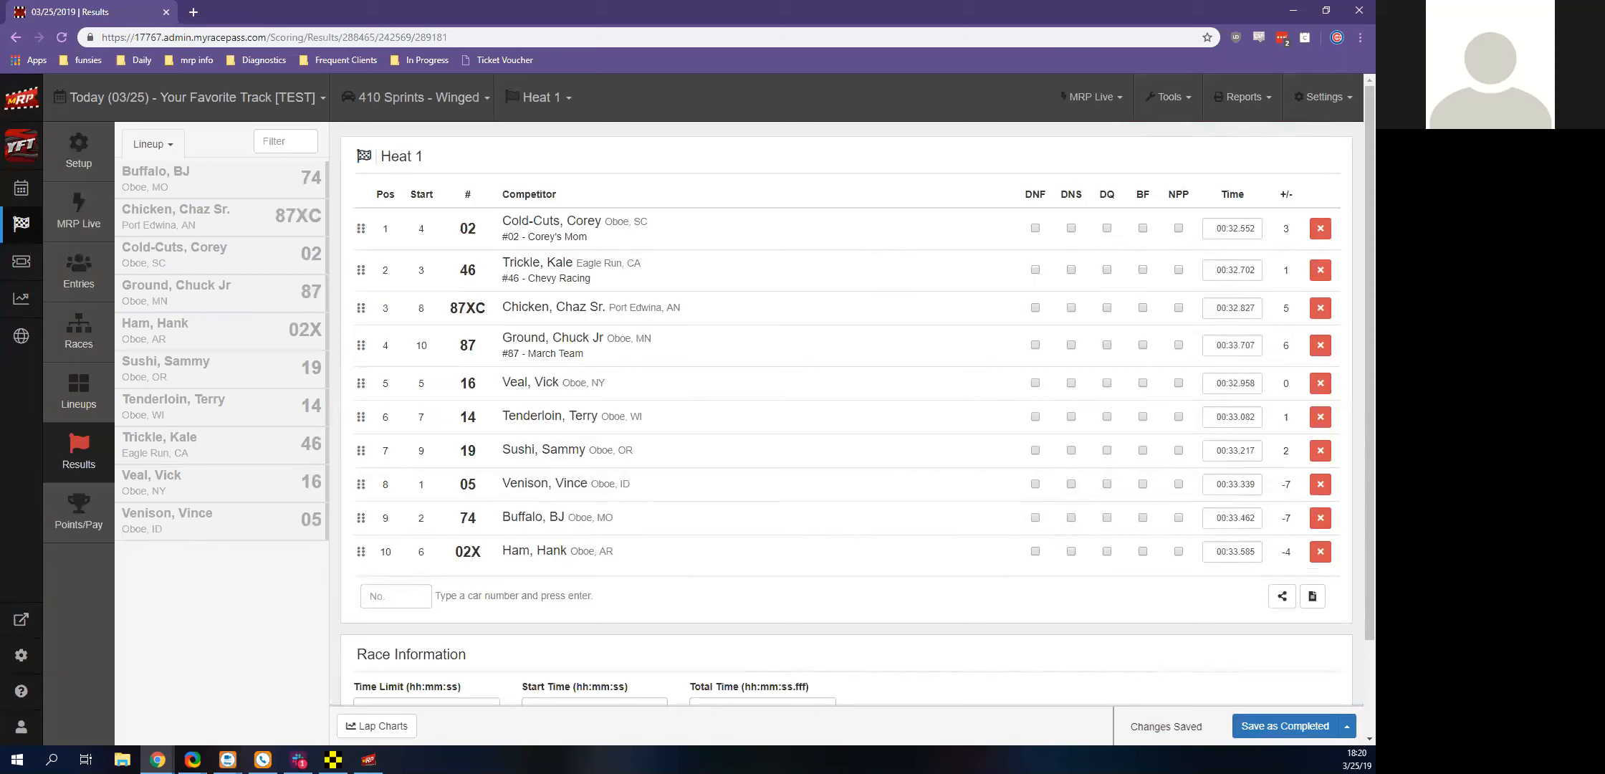
Calculate the A Feature 1 lineup with A Feature from Heats and B's, keeping races set to public Lineups
{"action": "left_click", "coordinate": [110, 382]}
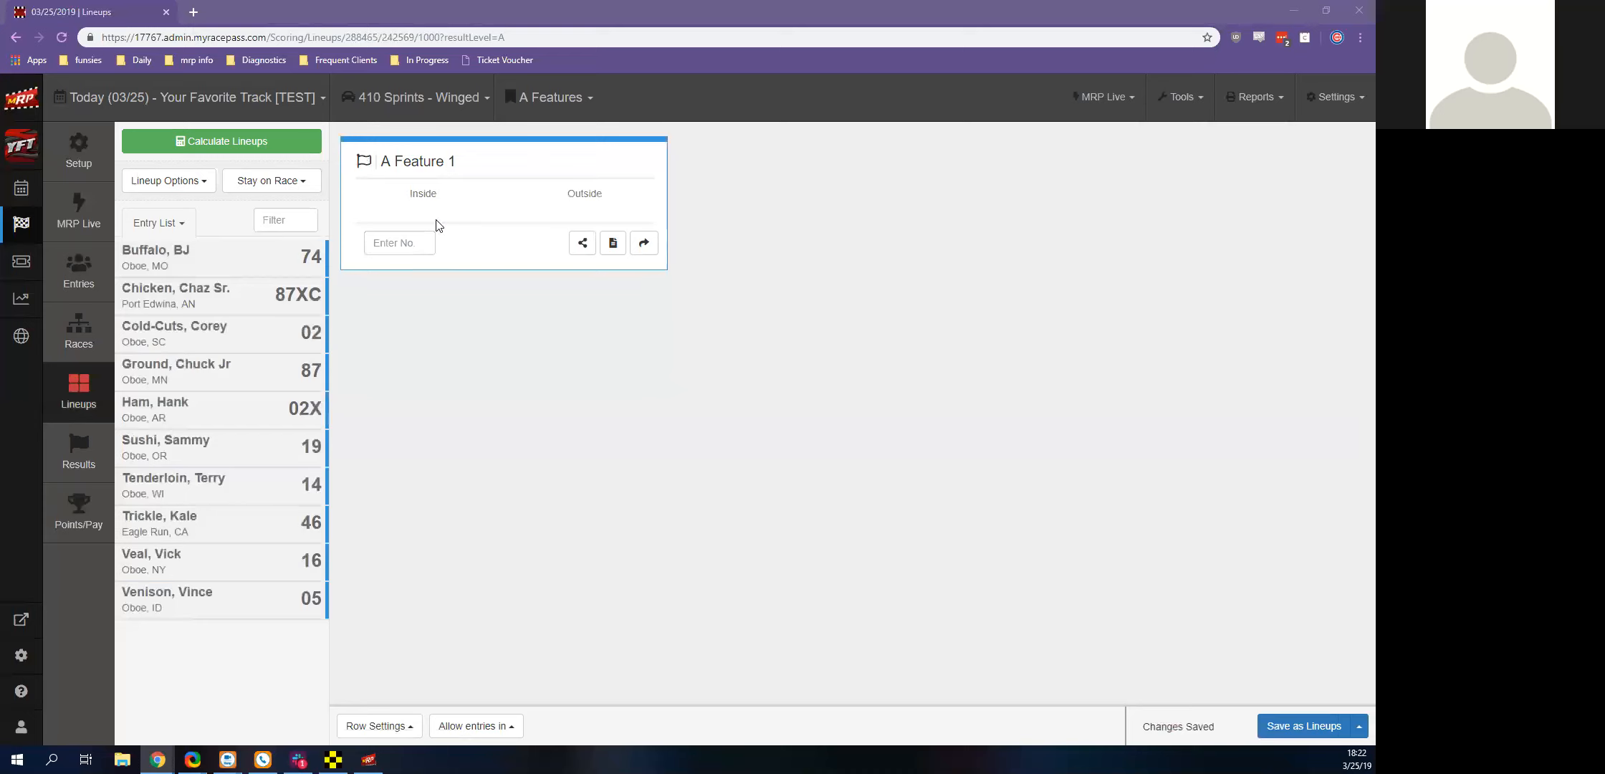
{"action": "left_click", "coordinate": [252, 155]}
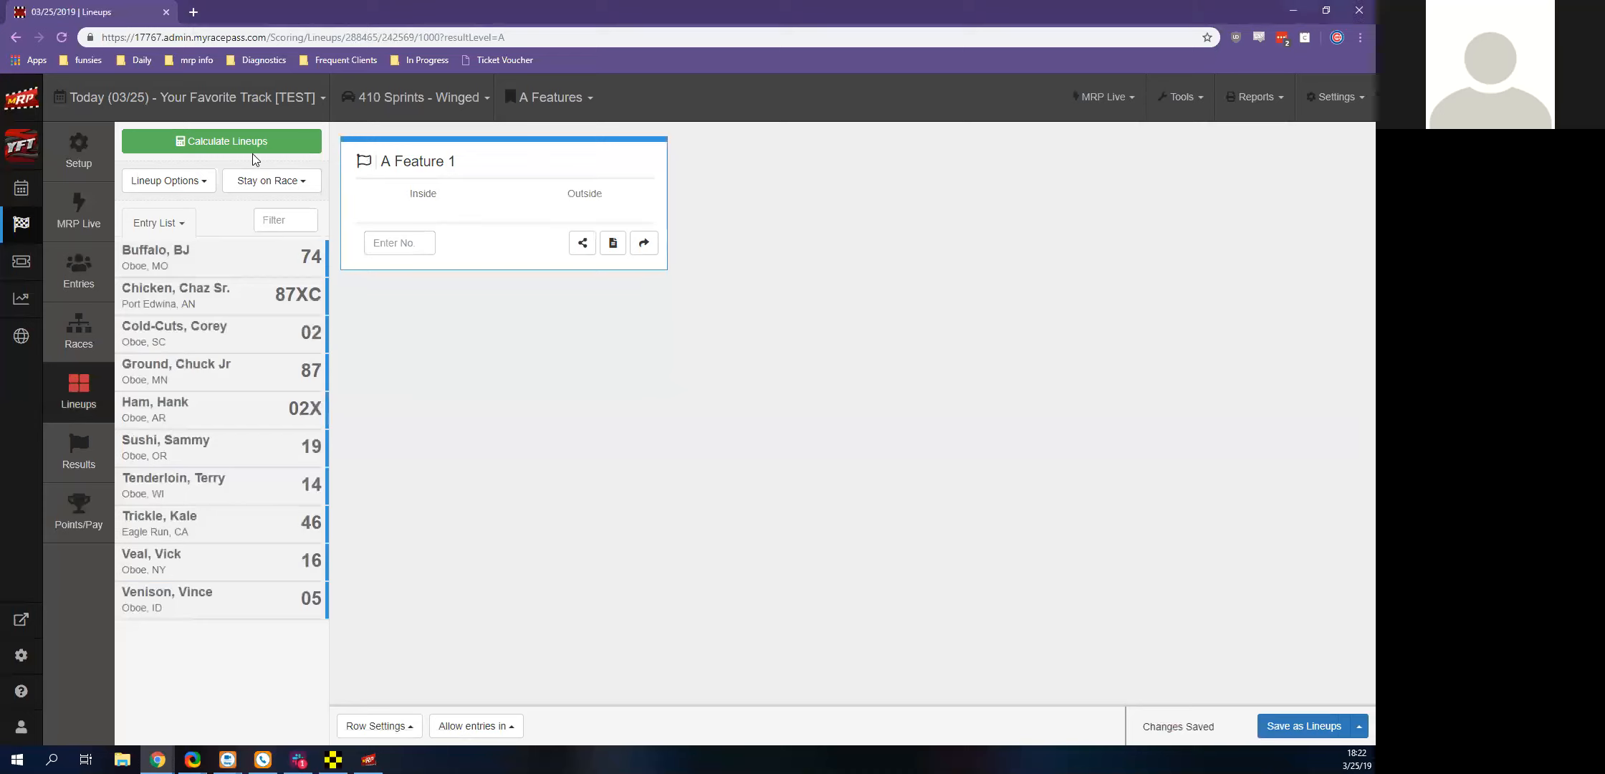
{"action": "left_click", "coordinate": [230, 141]}
{"action": "scroll", "coordinate": [886, 282], "scroll_direction": "down", "scroll_amount": 2}
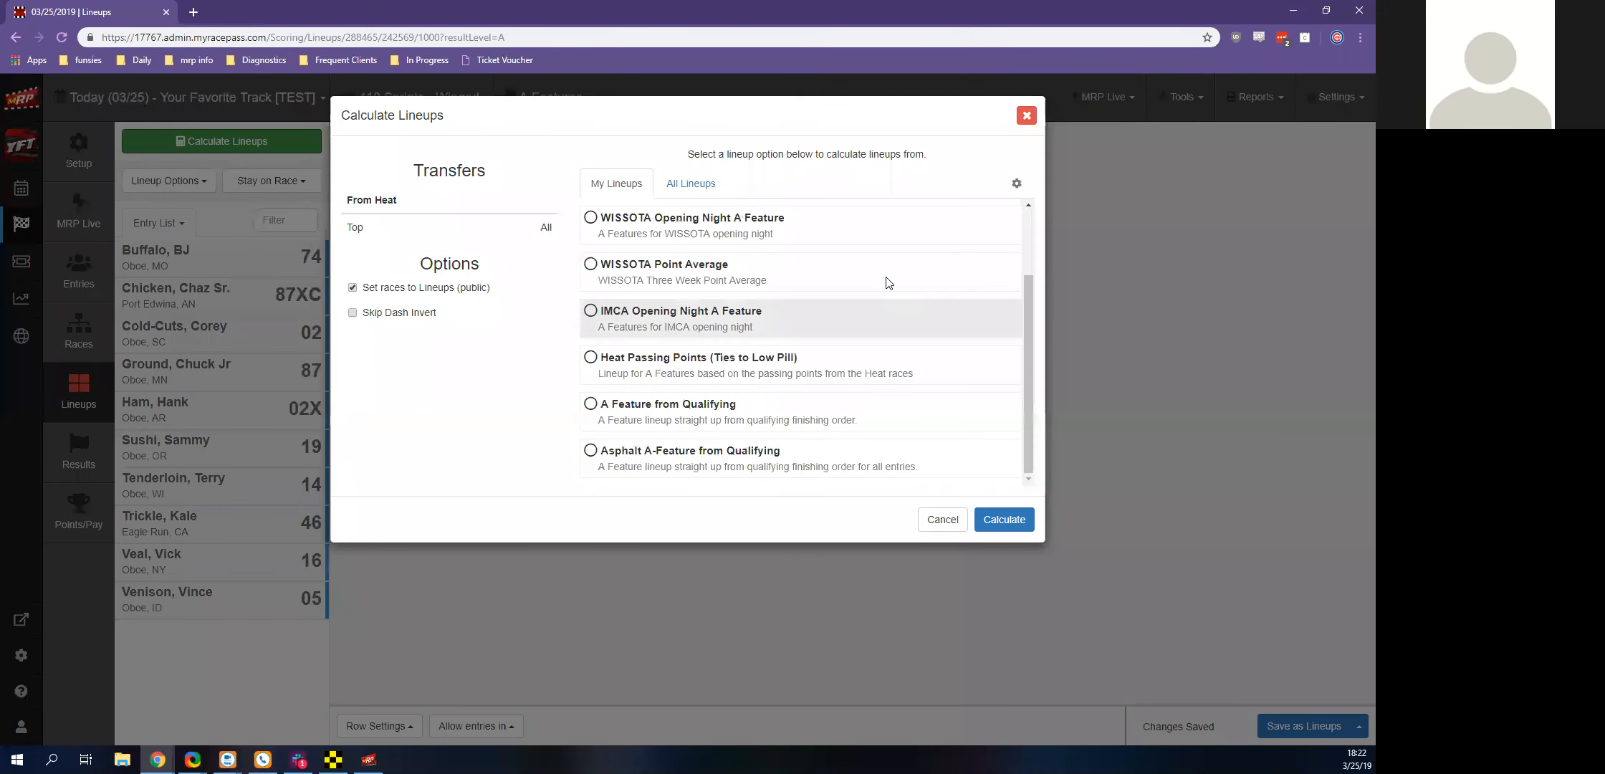
{"action": "scroll", "coordinate": [886, 282], "scroll_direction": "up", "scroll_amount": 2}
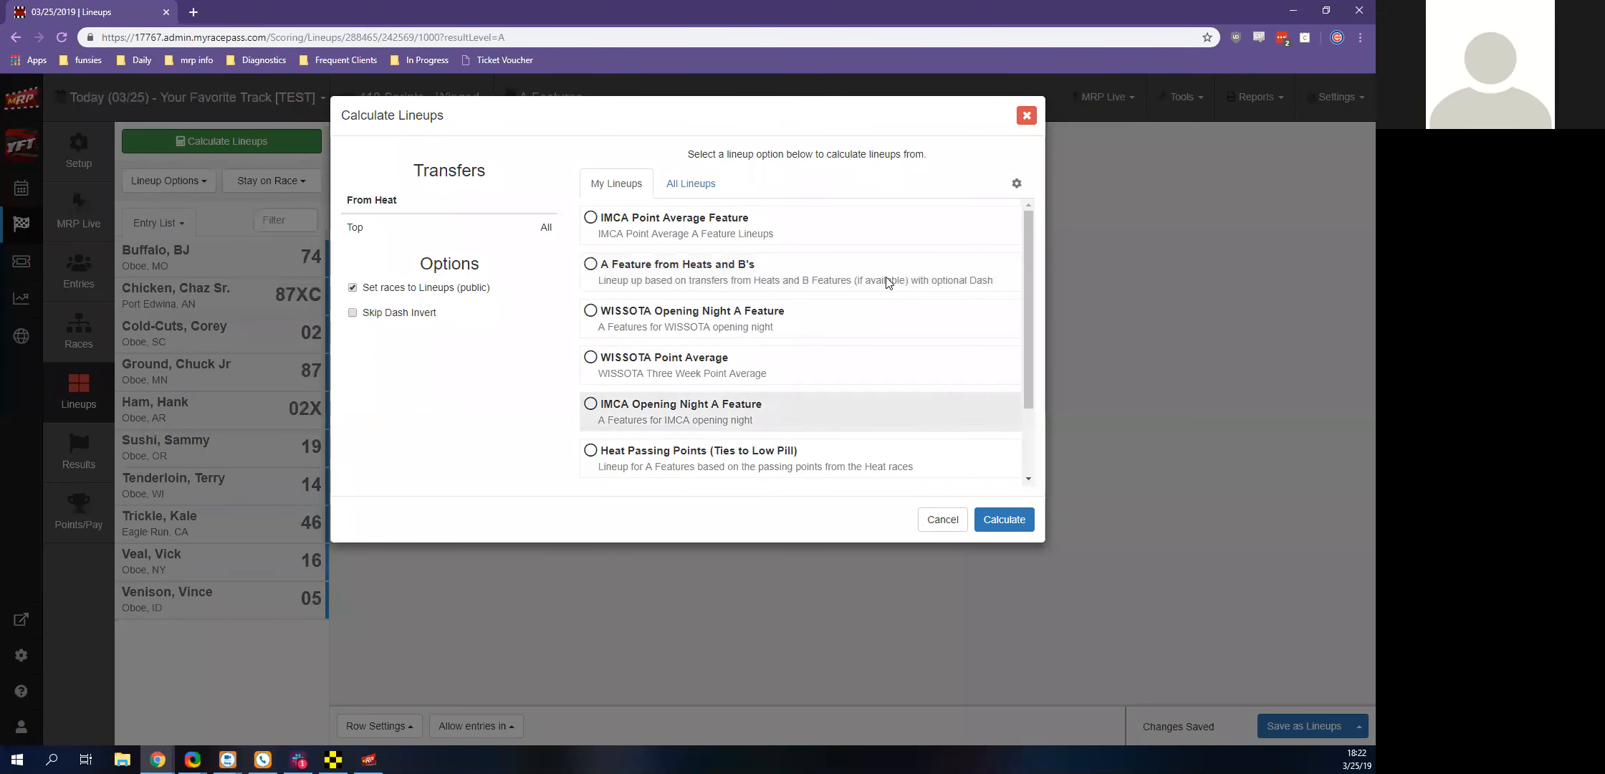
{"action": "left_click", "coordinate": [680, 265]}
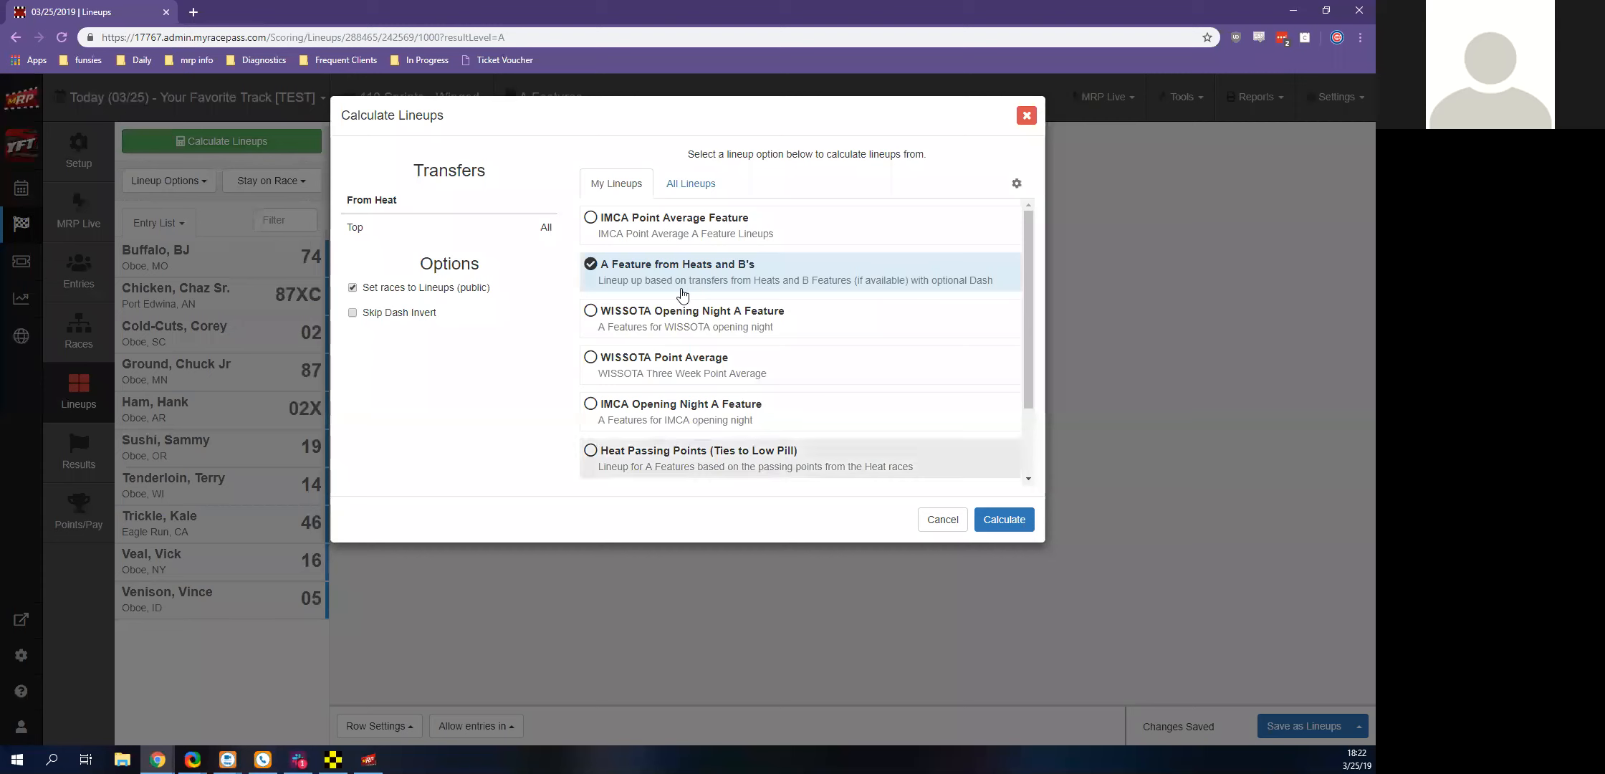
{"action": "left_click", "coordinate": [1004, 519]}
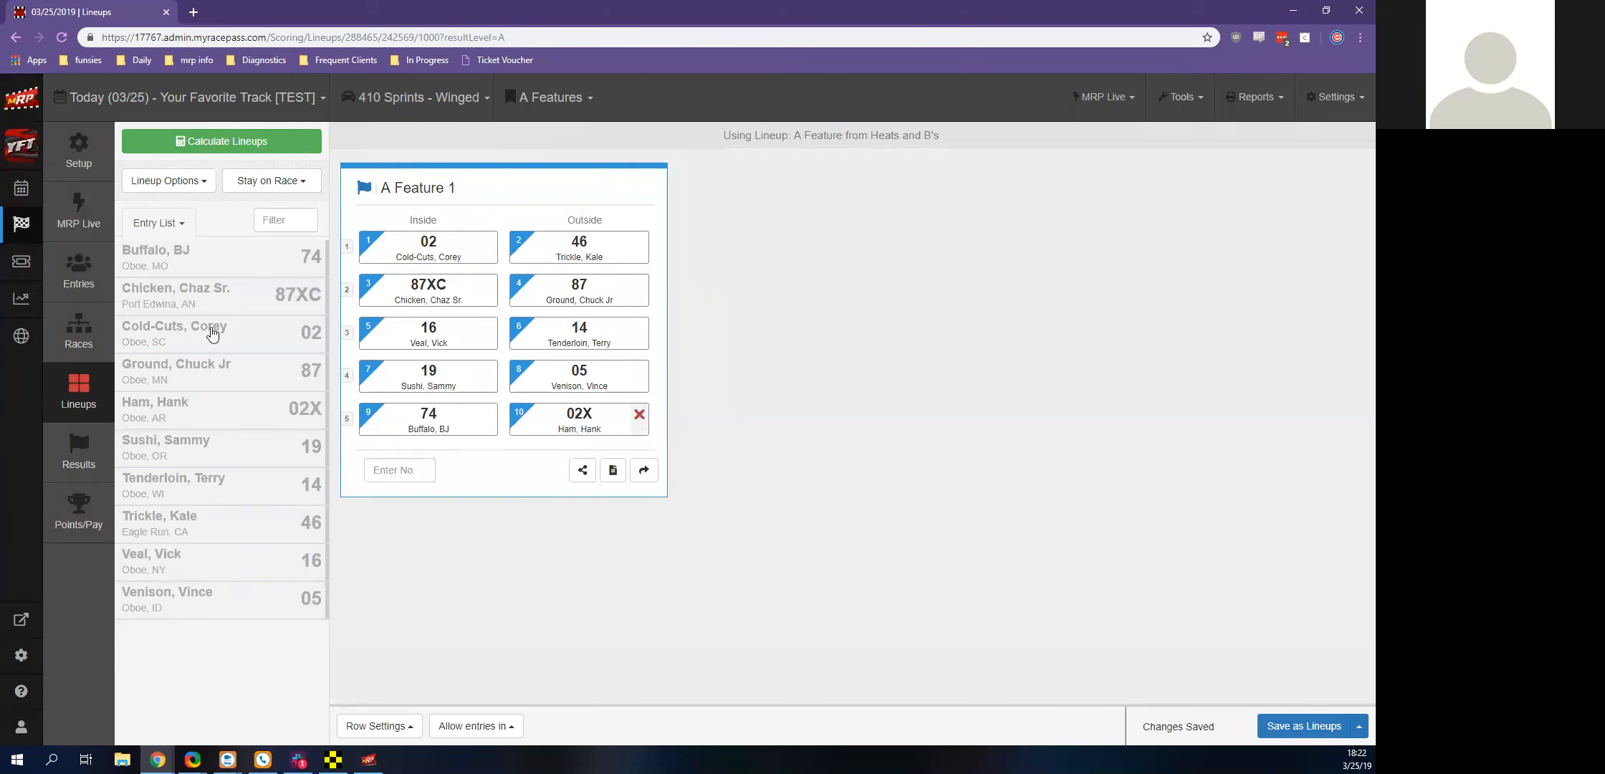
Invert the first 4 starting positions in the A Feature 1 lineup
{"action": "left_click", "coordinate": [189, 184]}
{"action": "mouse_move", "coordinate": [200, 218]}
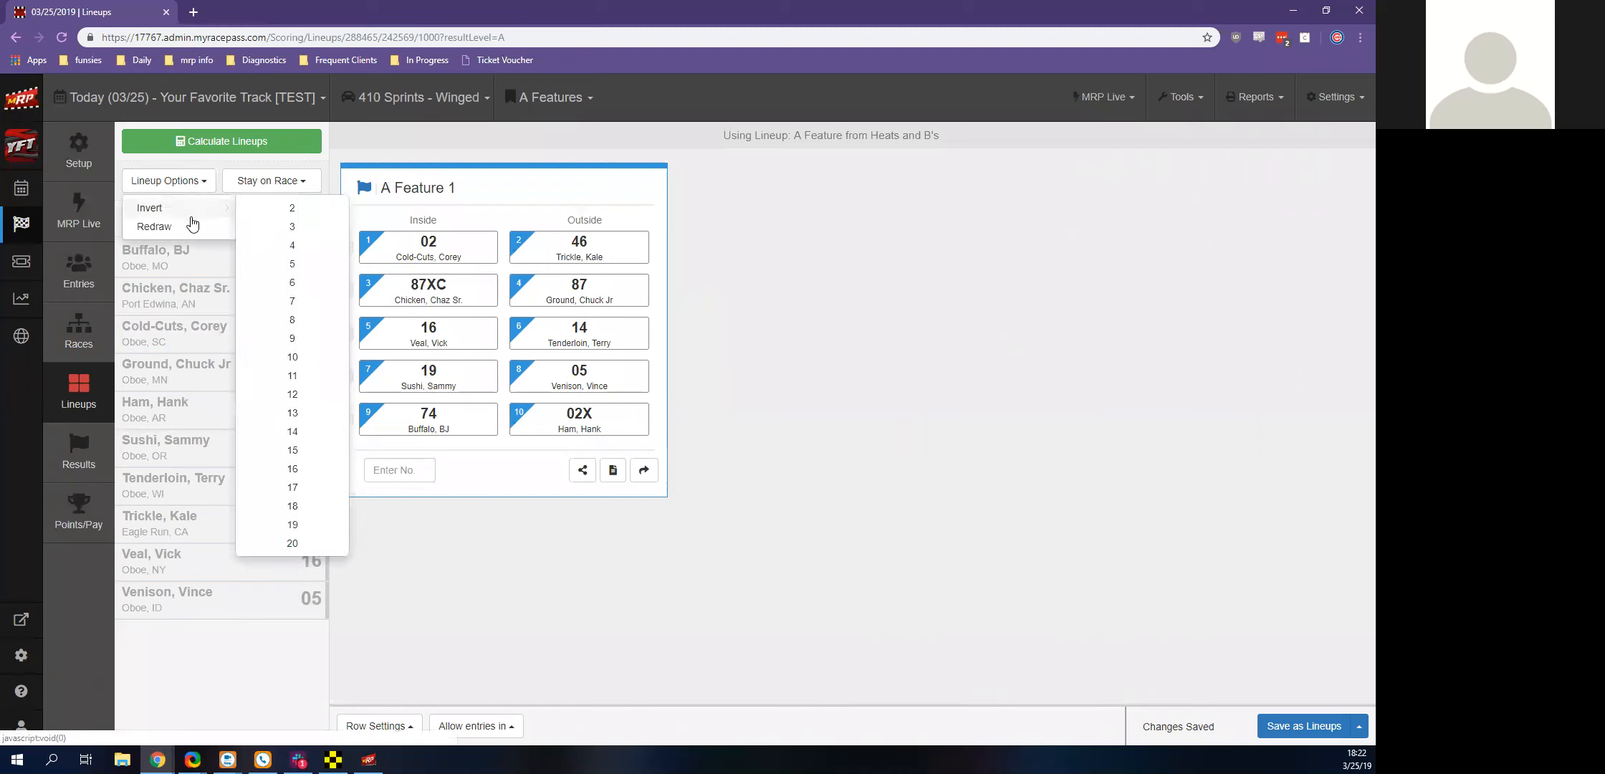
{"action": "left_click", "coordinate": [290, 247]}
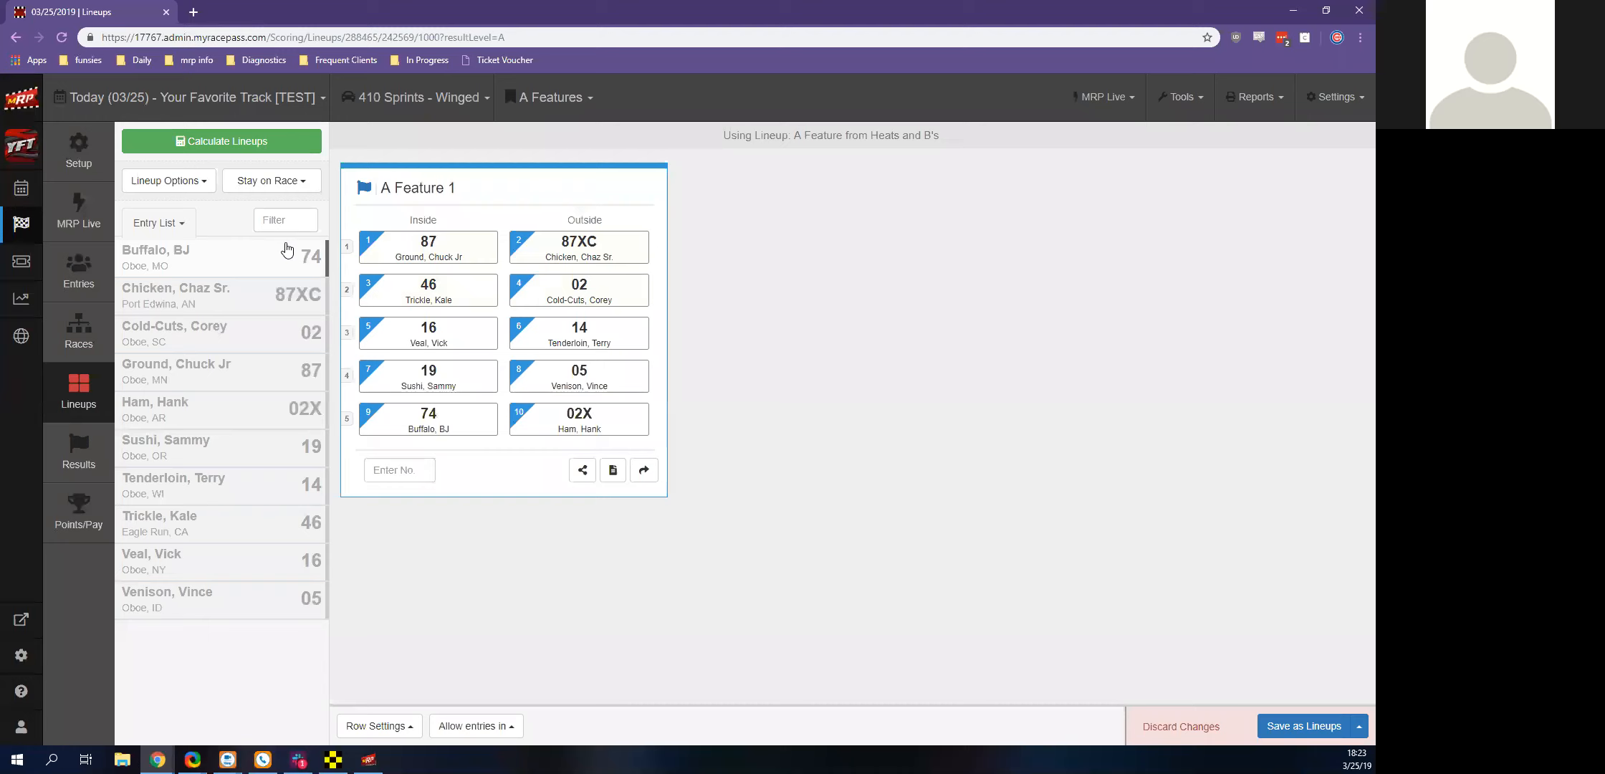
Redraw 4 competitors in A Feature 1 with automatic pills for all of them, and save the redraw
{"action": "left_click", "coordinate": [177, 185]}
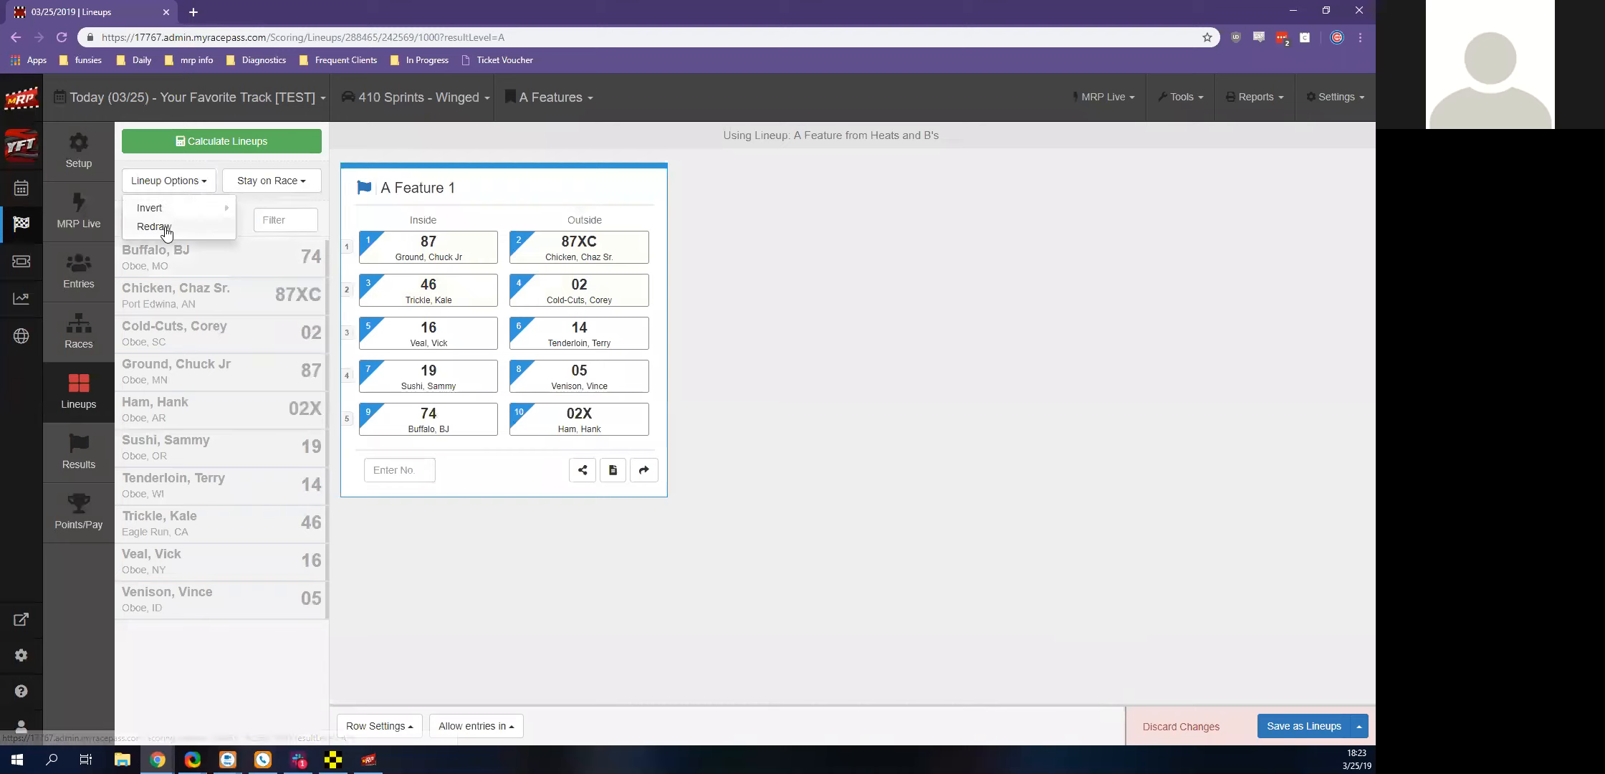
{"action": "left_click", "coordinate": [164, 227]}
{"action": "left_click", "coordinate": [872, 209]}
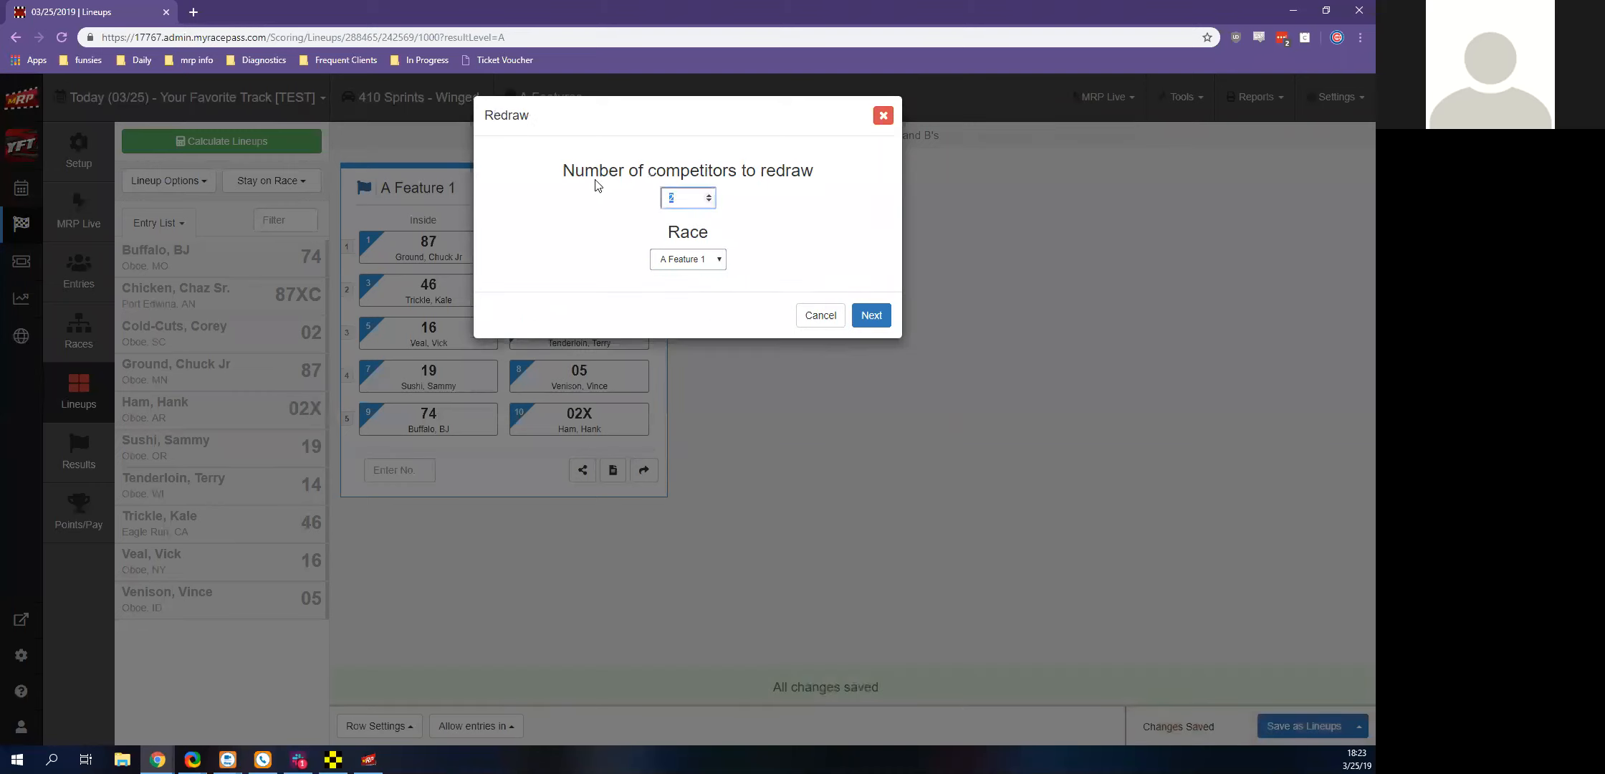
{"action": "type", "text": "4"}
{"action": "key", "text": "Return"}
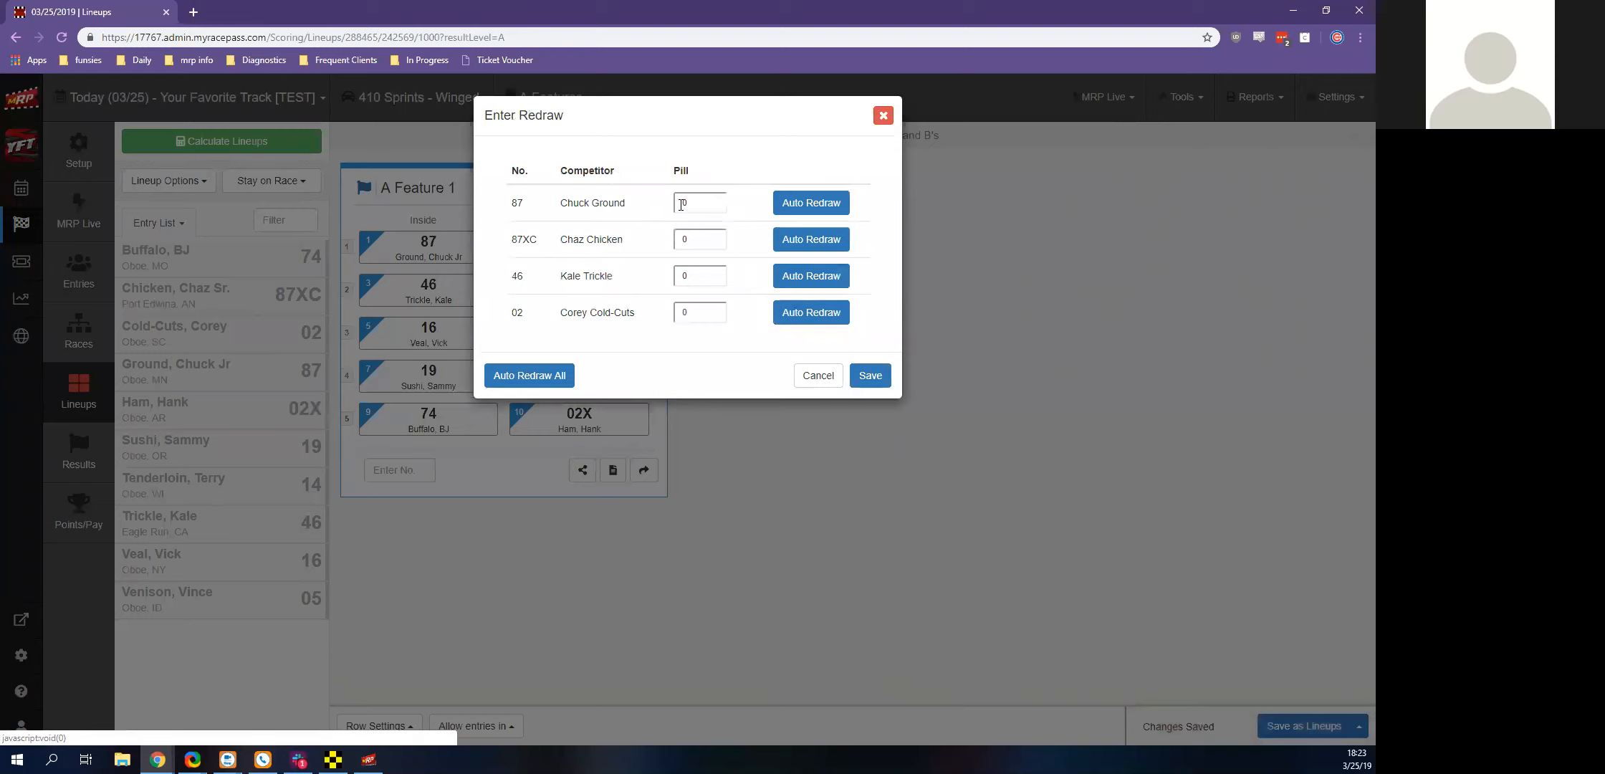
{"action": "left_click", "coordinate": [527, 378]}
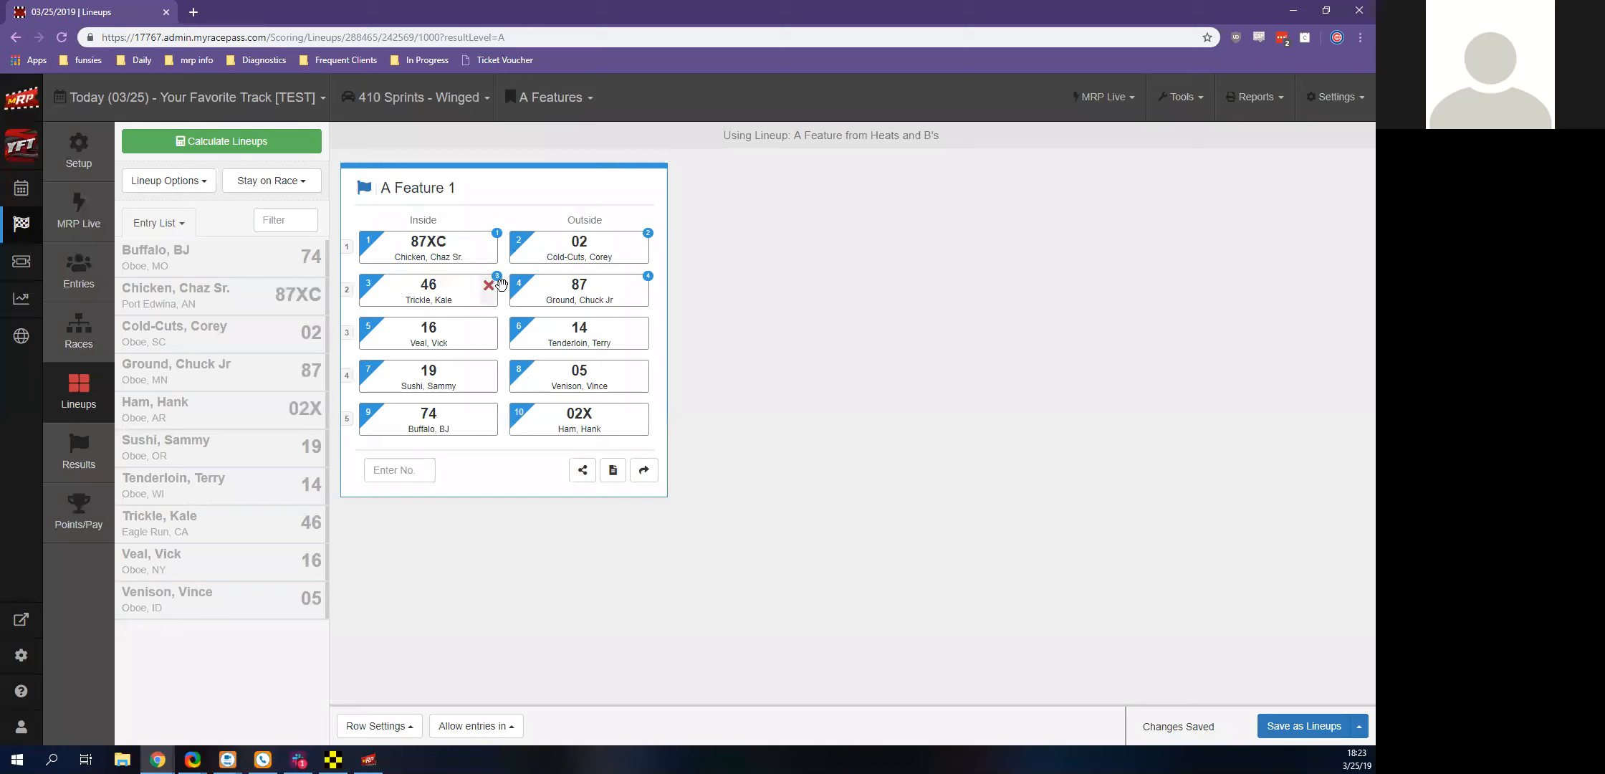
{"action": "left_click", "coordinate": [183, 192]}
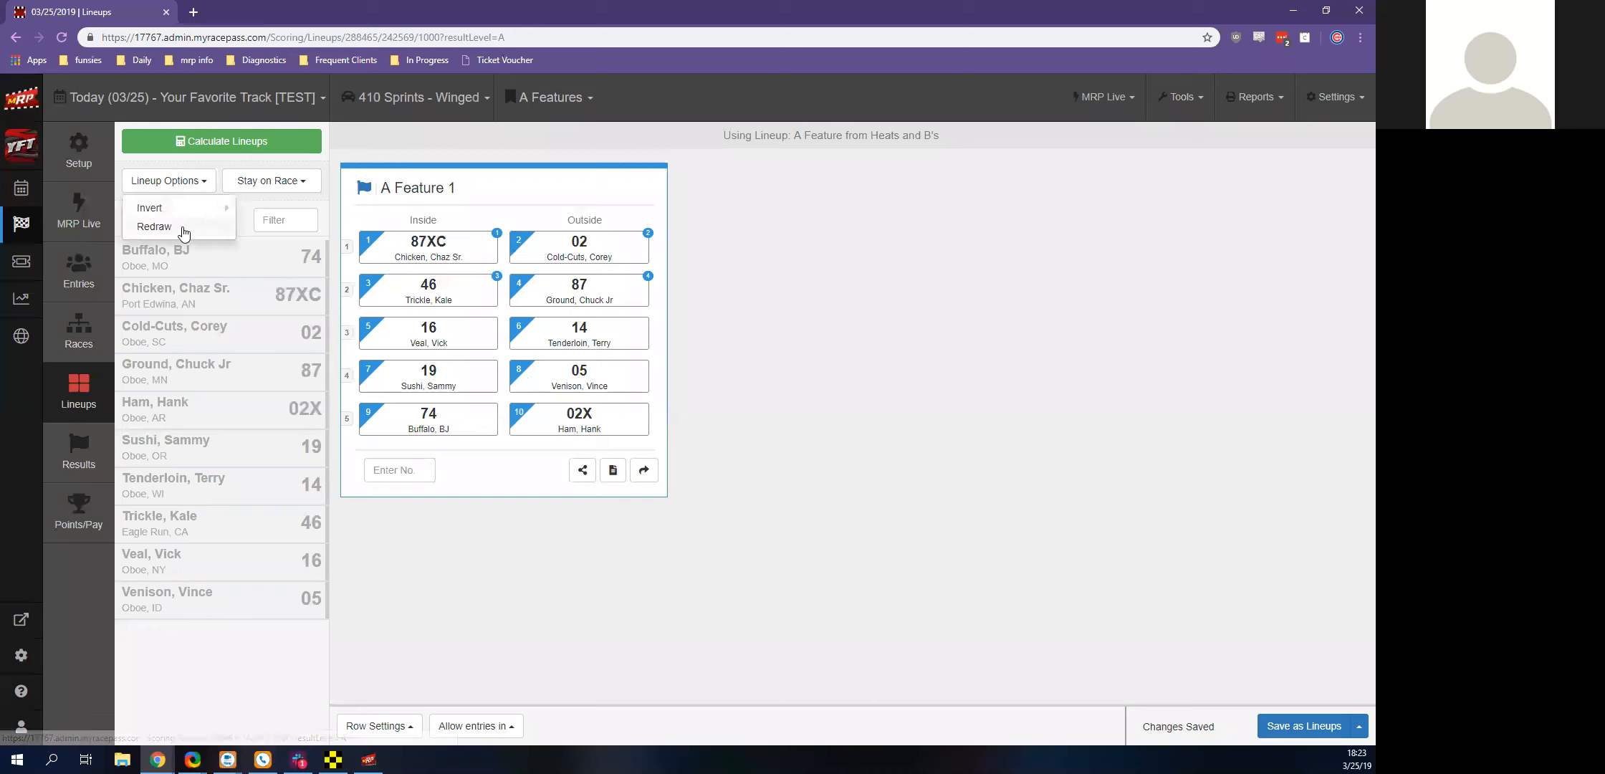
{"action": "left_click", "coordinate": [885, 339]}
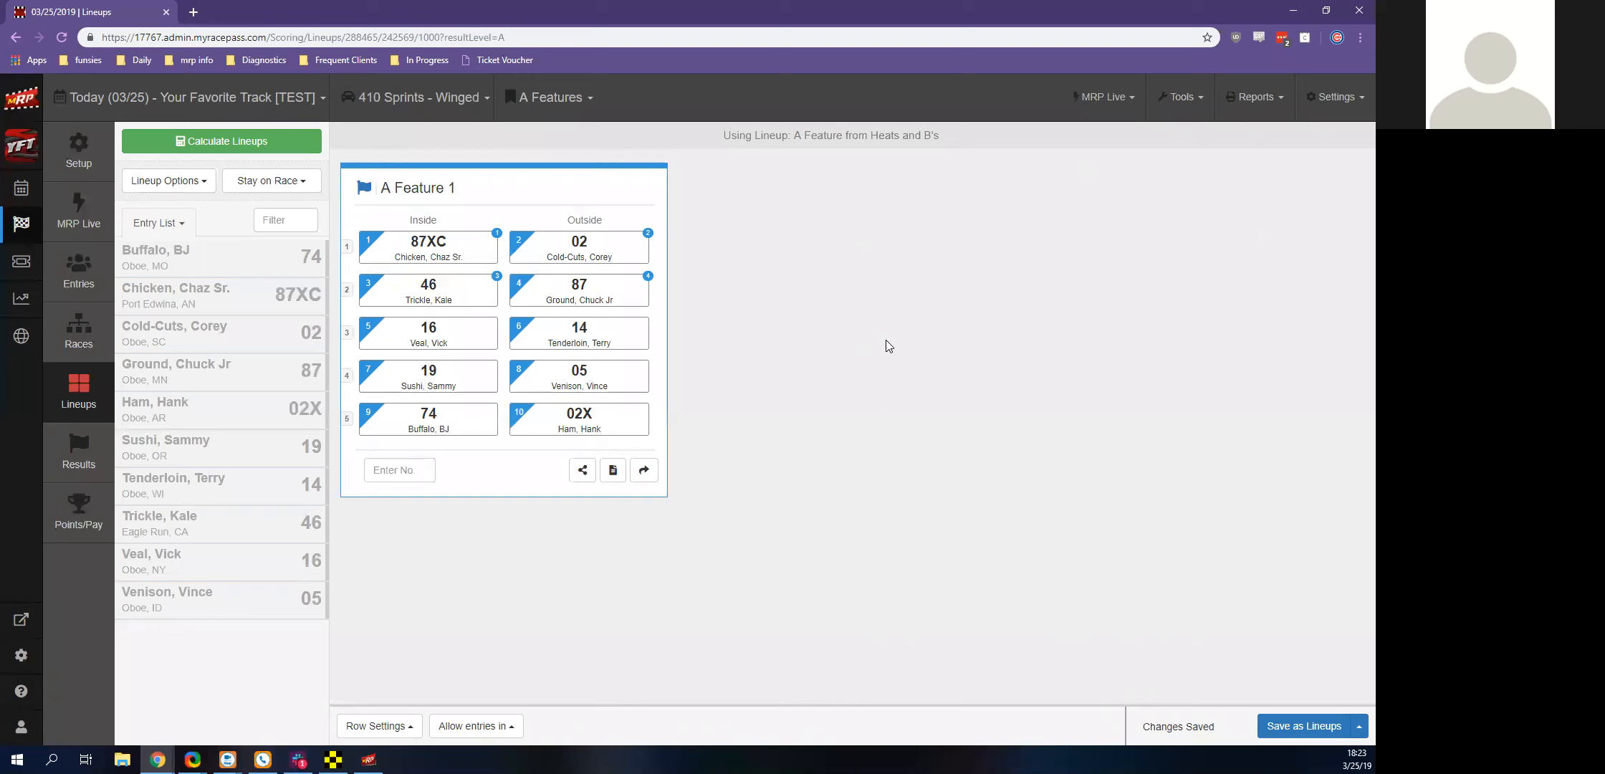
Send the A Features lineup for 410 Sprints - Winged to MRP Live
{"action": "mouse_move", "coordinate": [500, 232]}
{"action": "left_click", "coordinate": [1096, 104]}
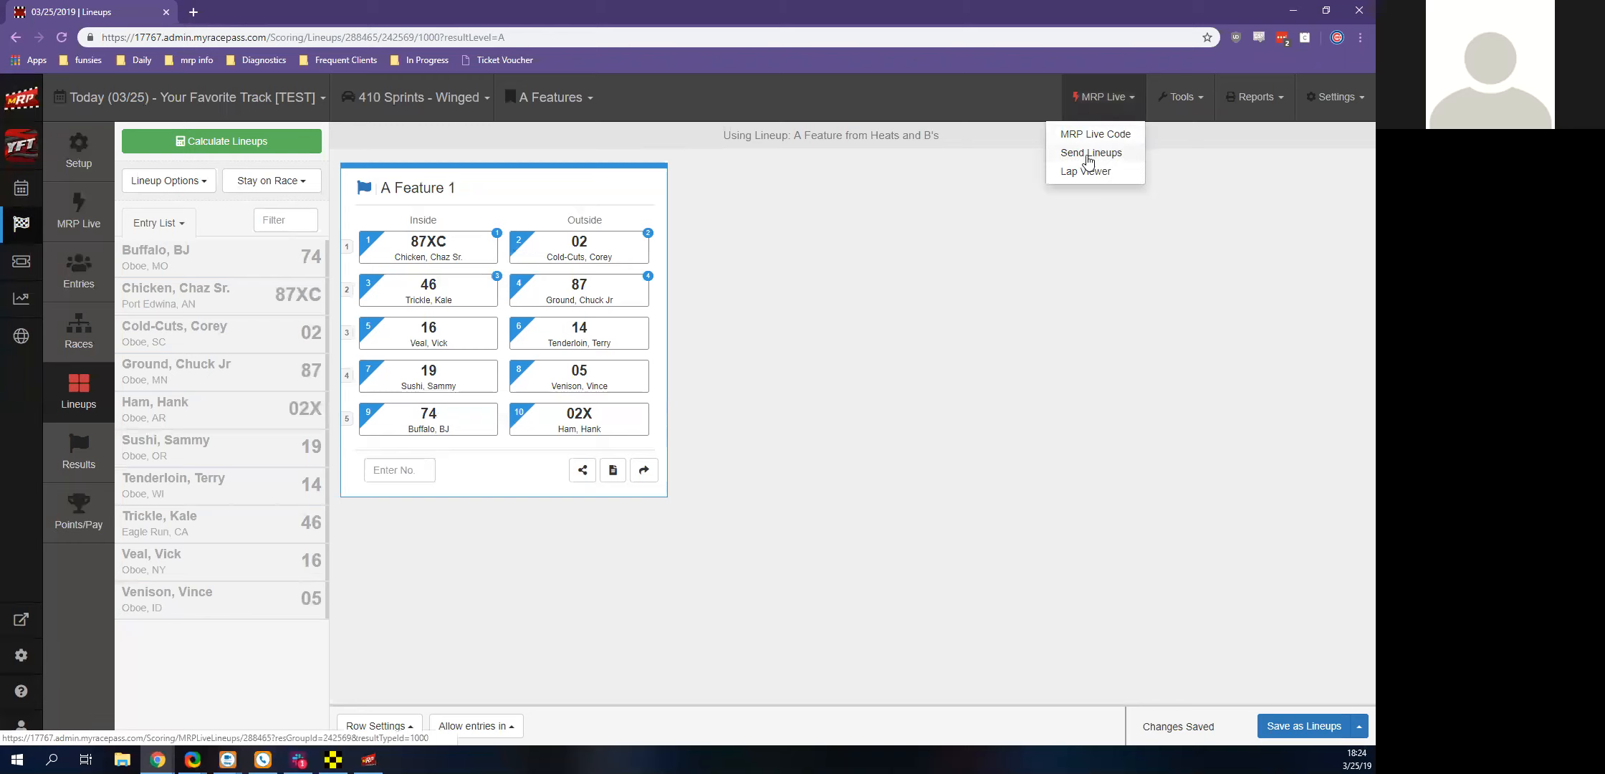
{"action": "left_click", "coordinate": [1086, 154]}
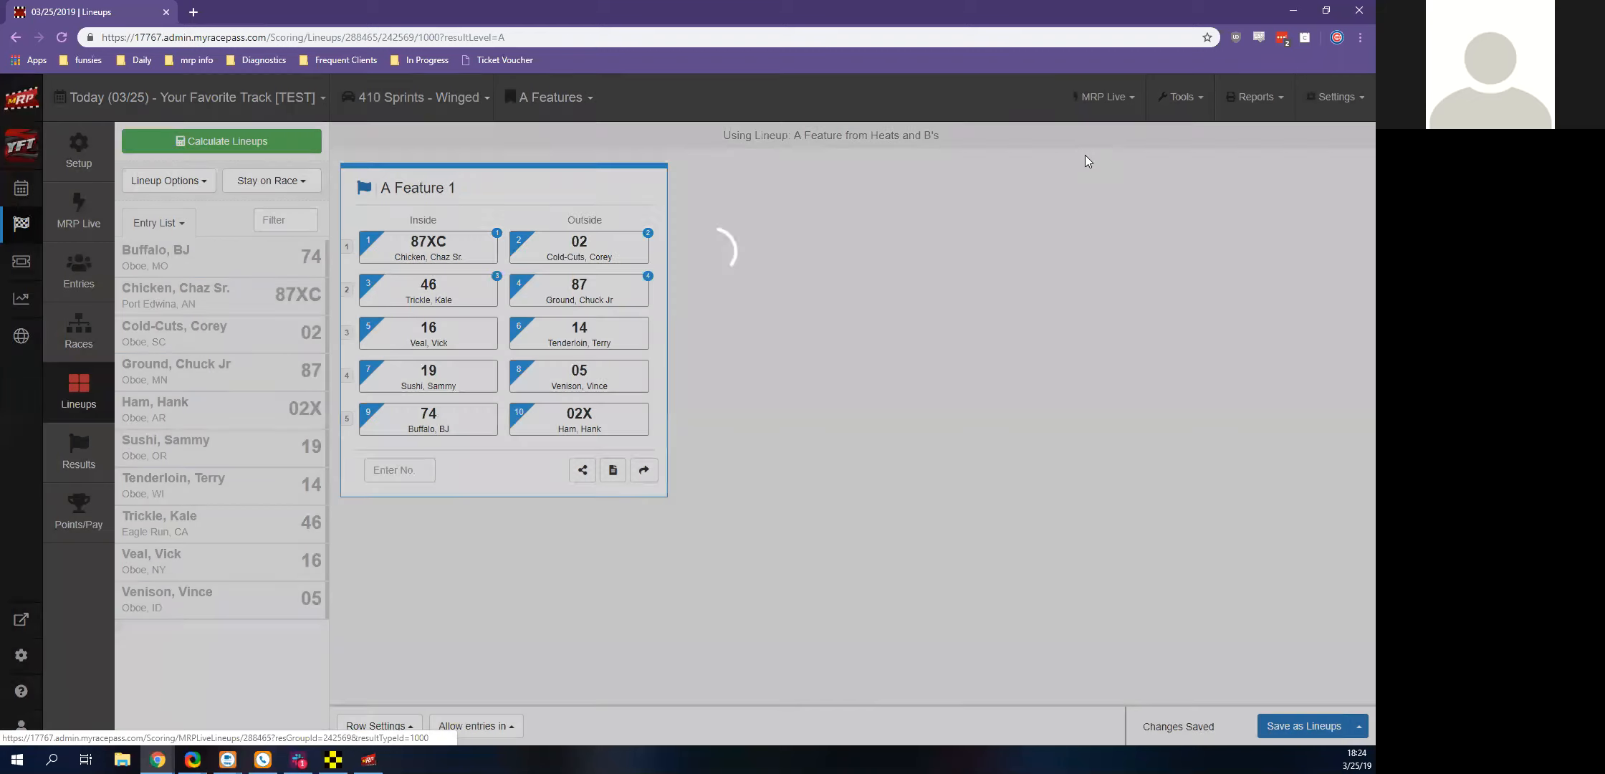
{"action": "left_click", "coordinate": [883, 116]}
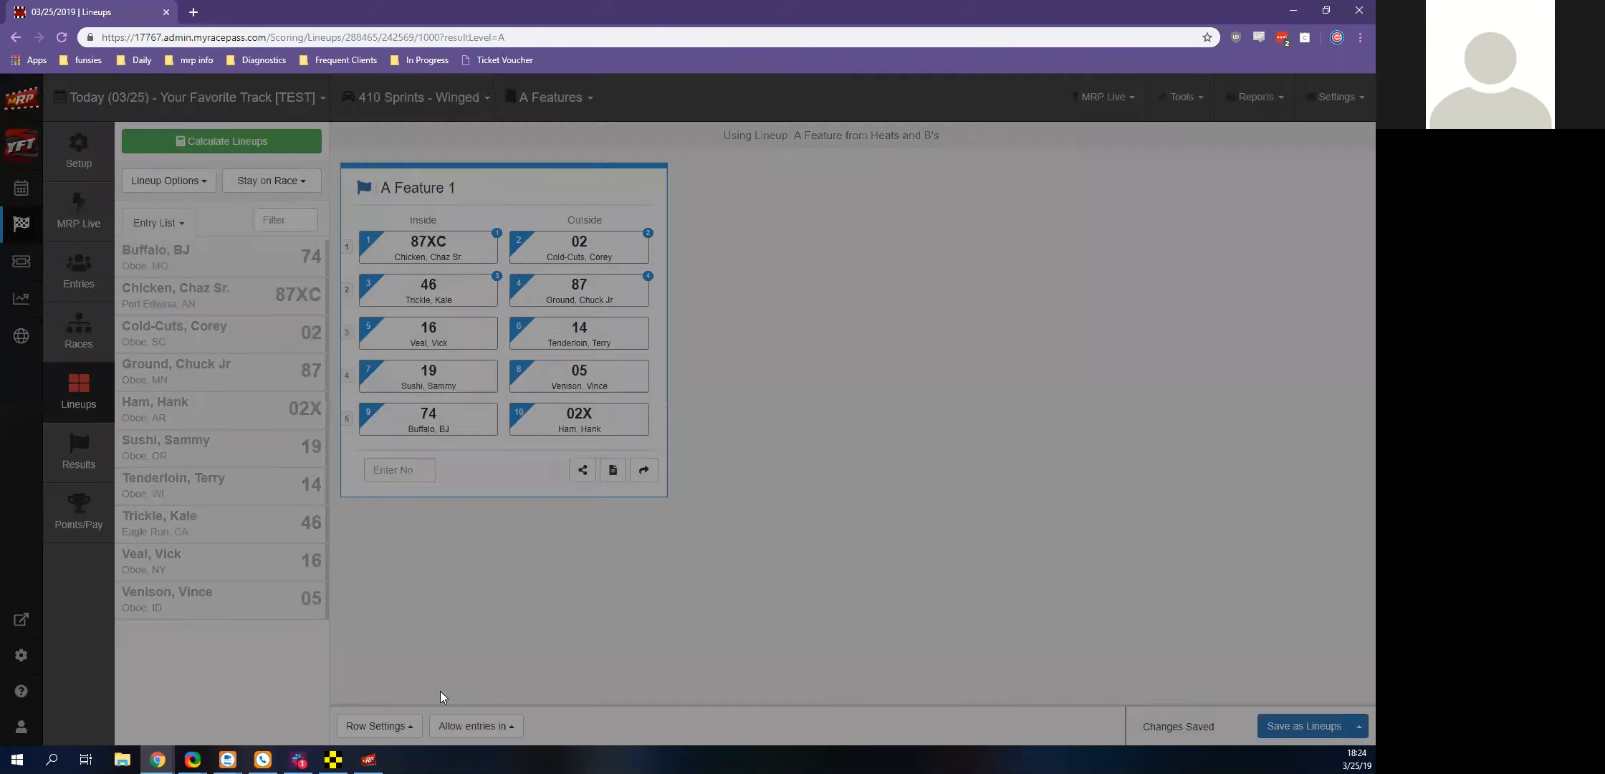
{"action": "key", "text": "ctrl+a"}
Switch to Race Manager, select 410 Sprints Winged--A Feature 1 as the on-track race and show its timing
{"action": "left_click", "coordinate": [334, 760]}
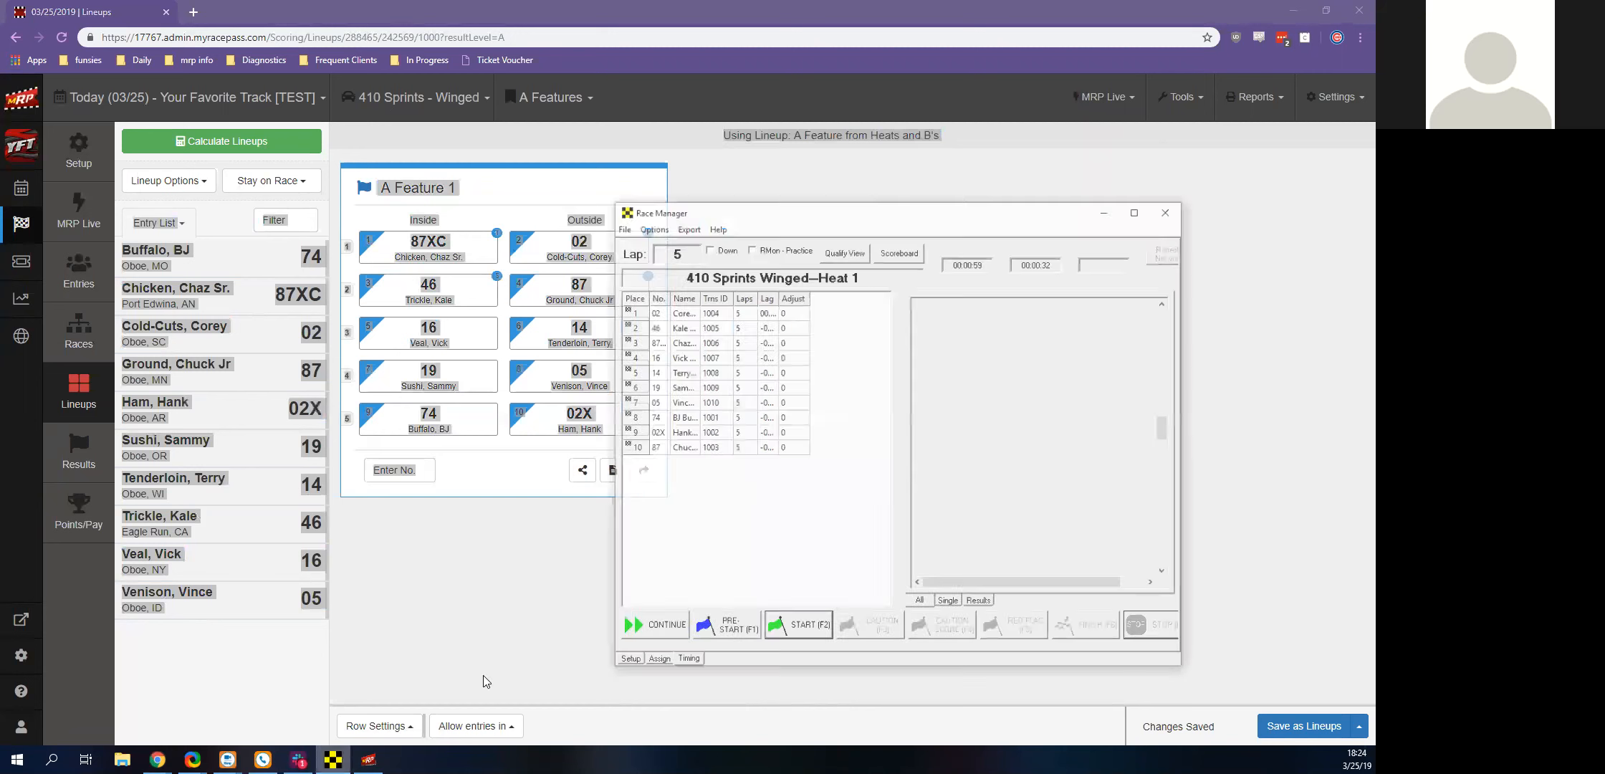
{"action": "left_click", "coordinate": [682, 647]}
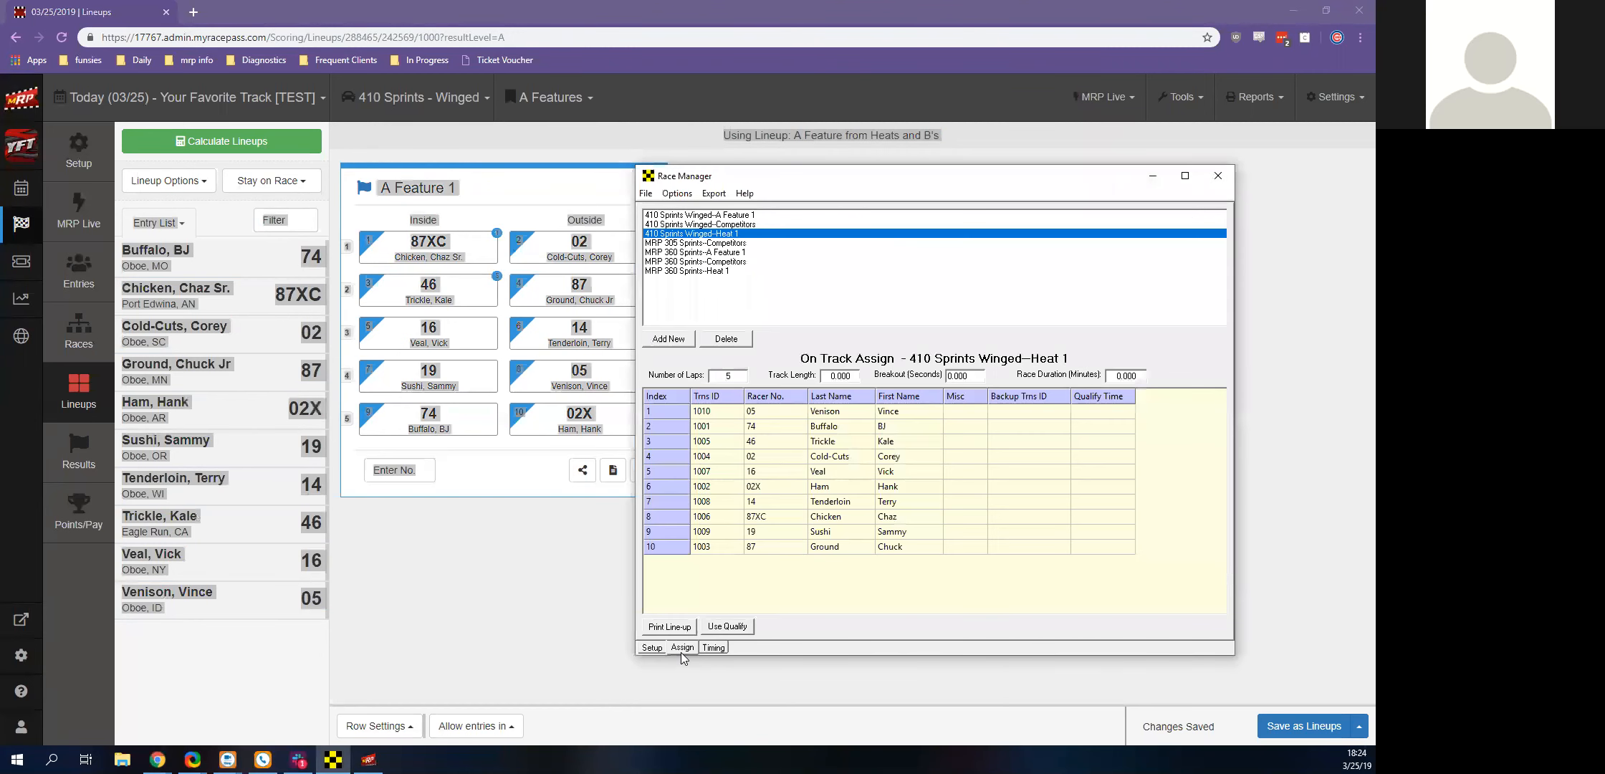
{"action": "left_click", "coordinate": [742, 215]}
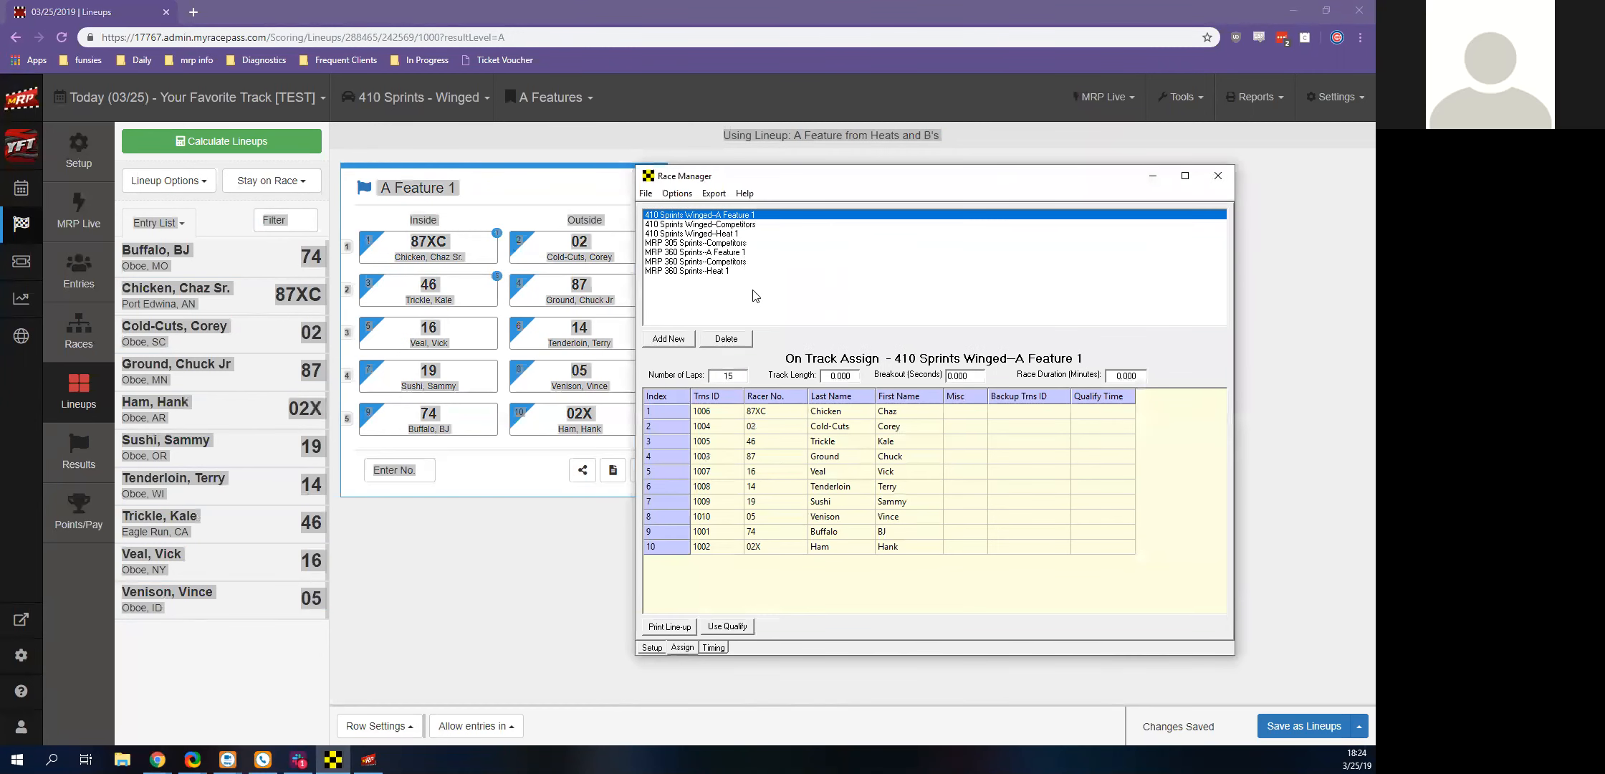
{"action": "left_click", "coordinate": [714, 647]}
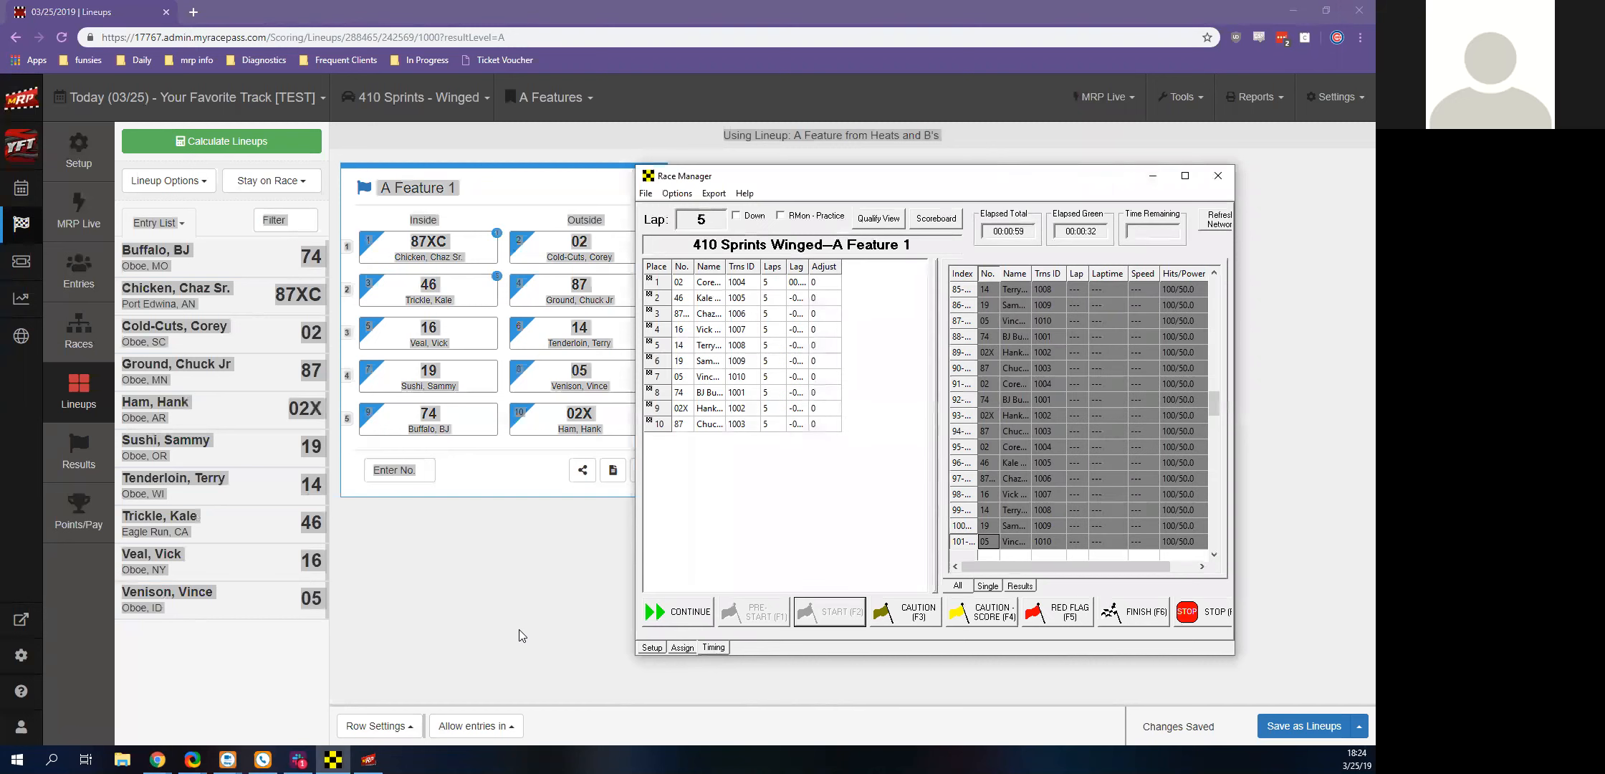
Return to the browser and open the live lap view for A Feature 1
{"action": "left_click", "coordinate": [520, 629]}
{"action": "left_click", "coordinate": [1180, 97]}
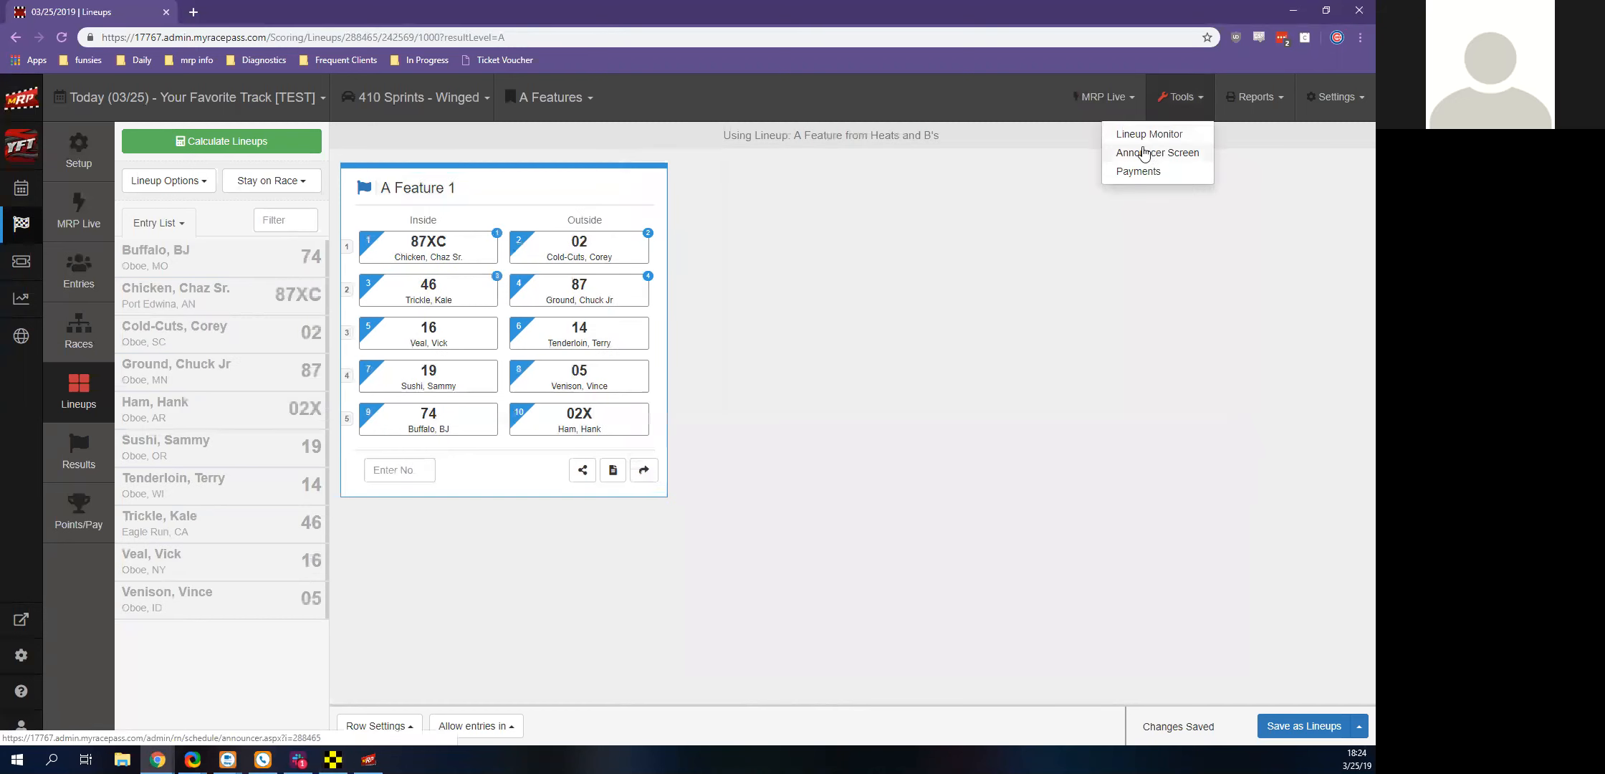
{"action": "left_click", "coordinate": [1122, 115]}
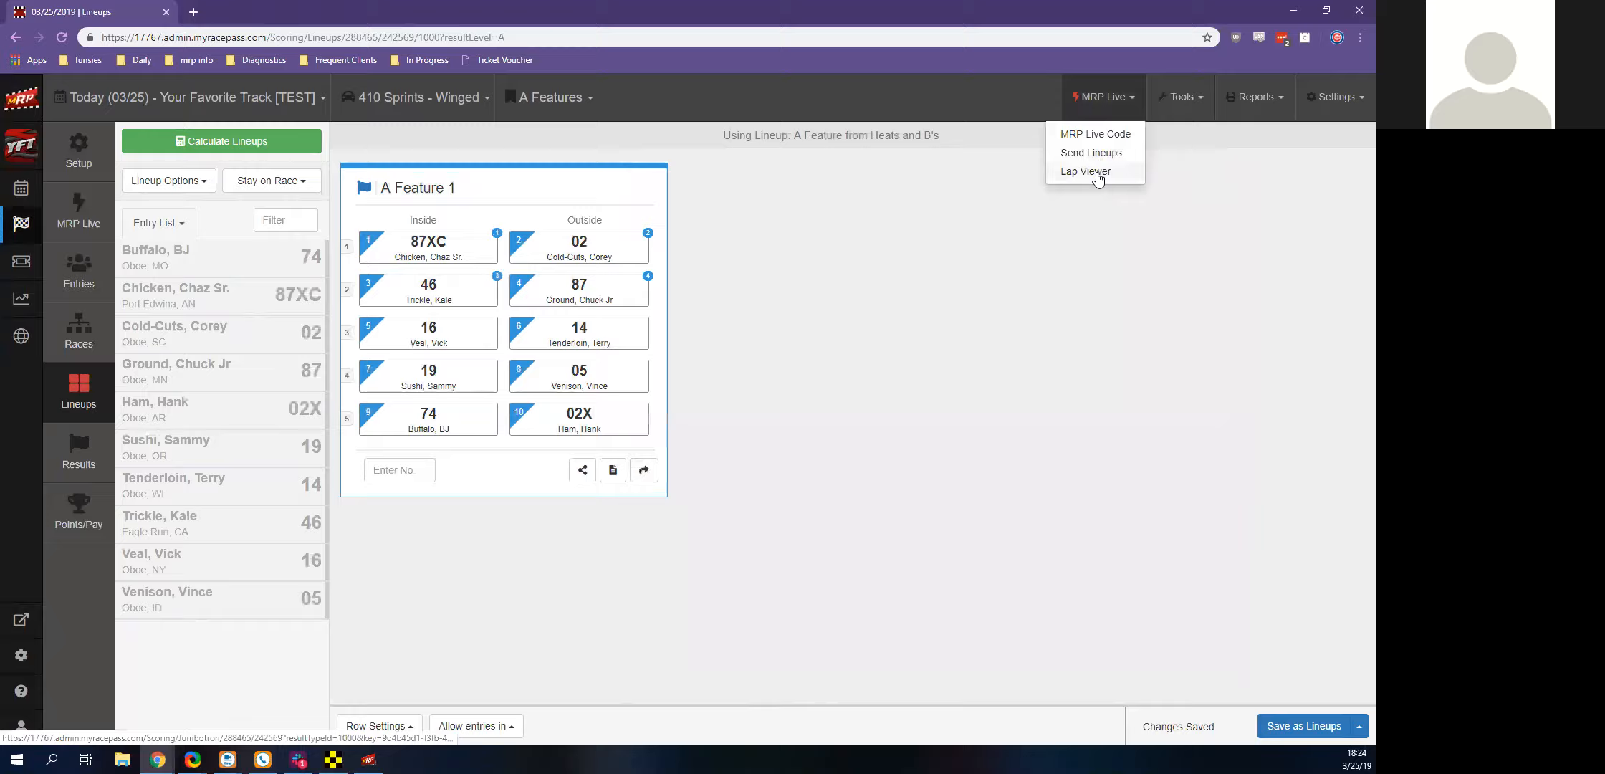
{"action": "left_click", "coordinate": [1098, 173]}
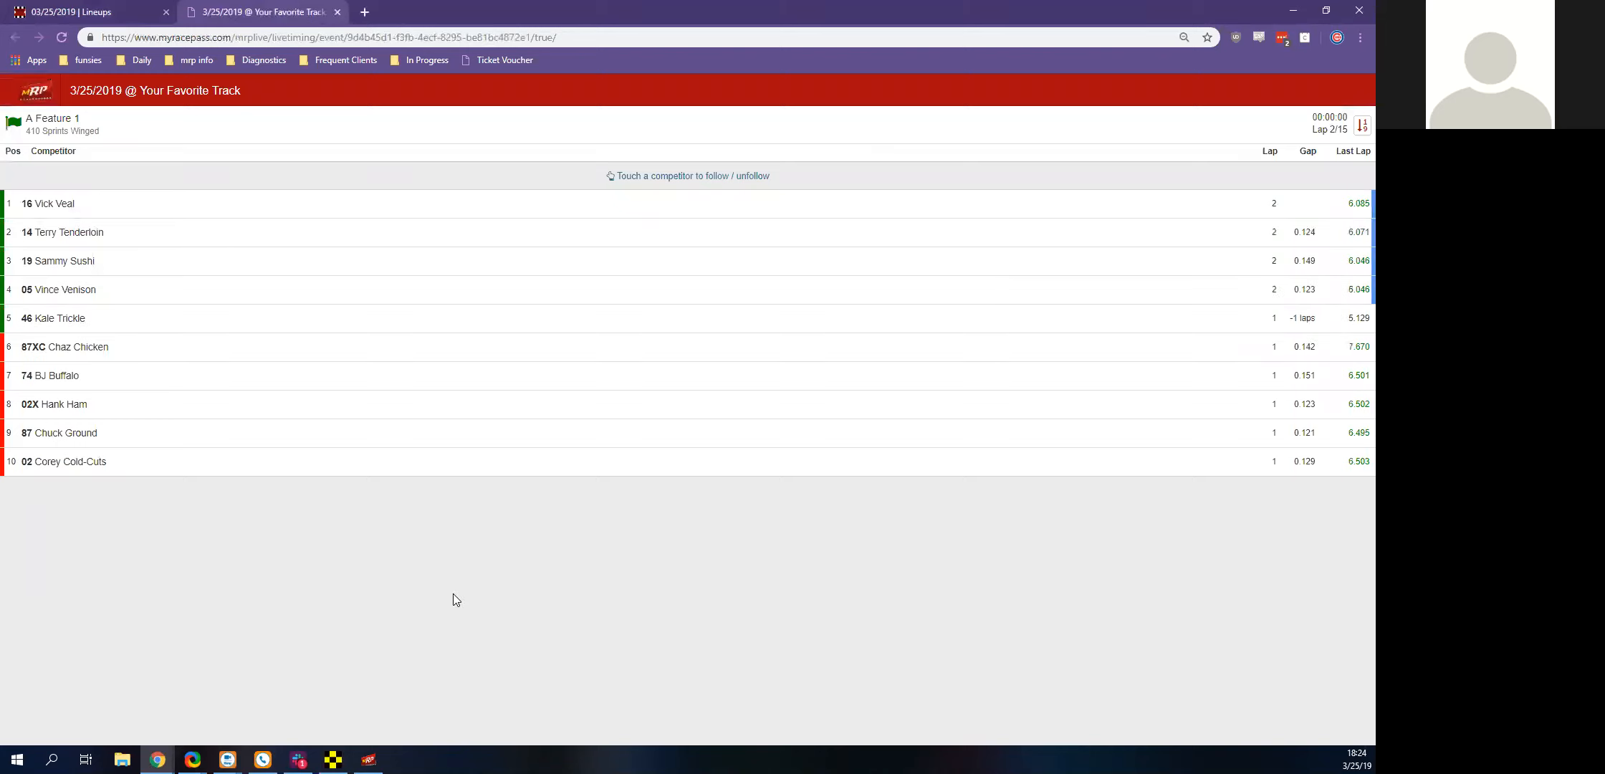
Compare live timing with Race Manager, follow and unfollow car 87, and close the live timing page
{"action": "left_click", "coordinate": [333, 759]}
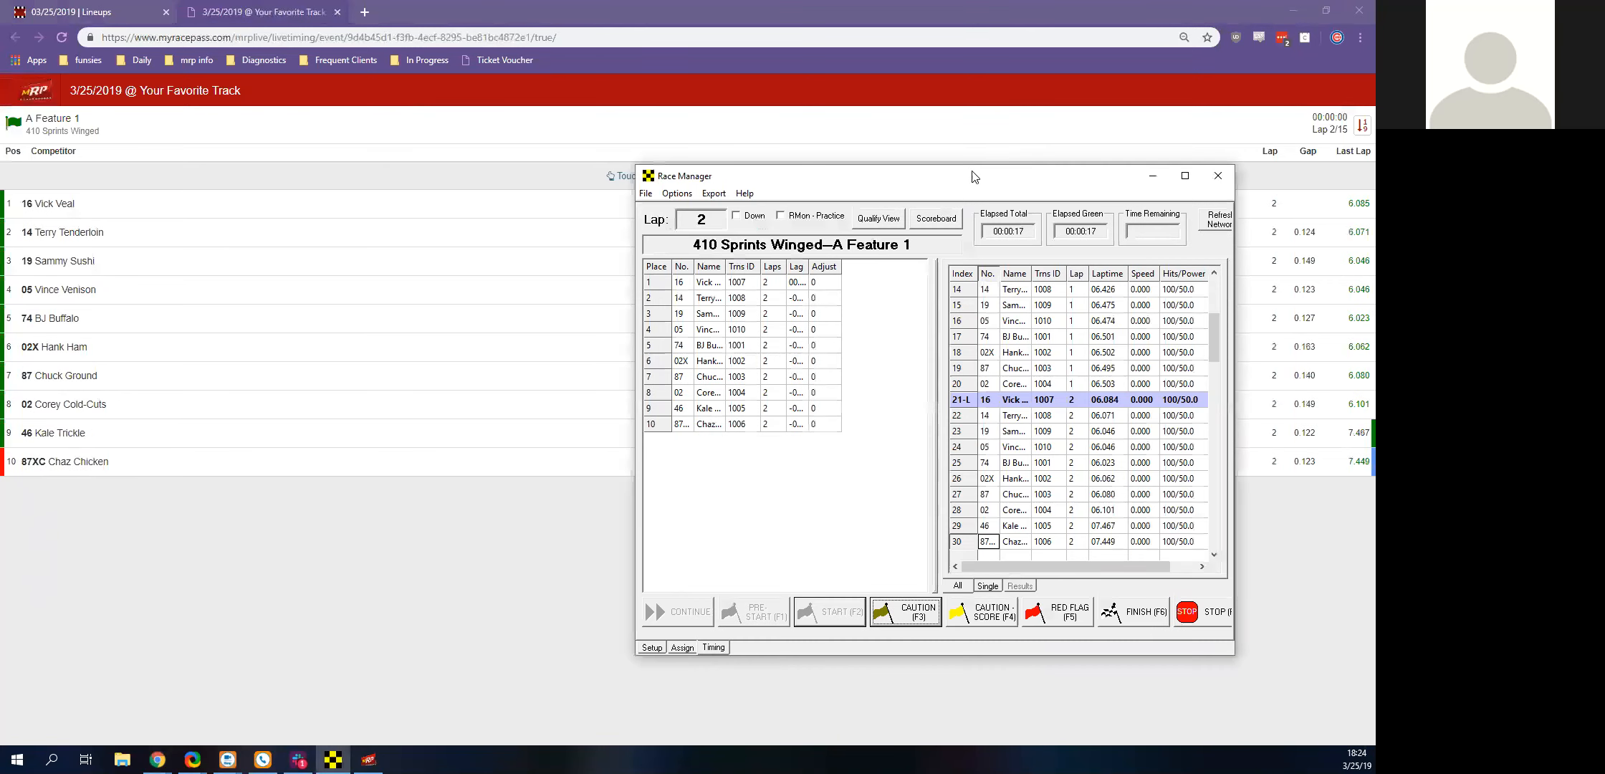
{"action": "left_click_drag", "start_coordinate": [949, 187], "coordinate": [788, 276]}
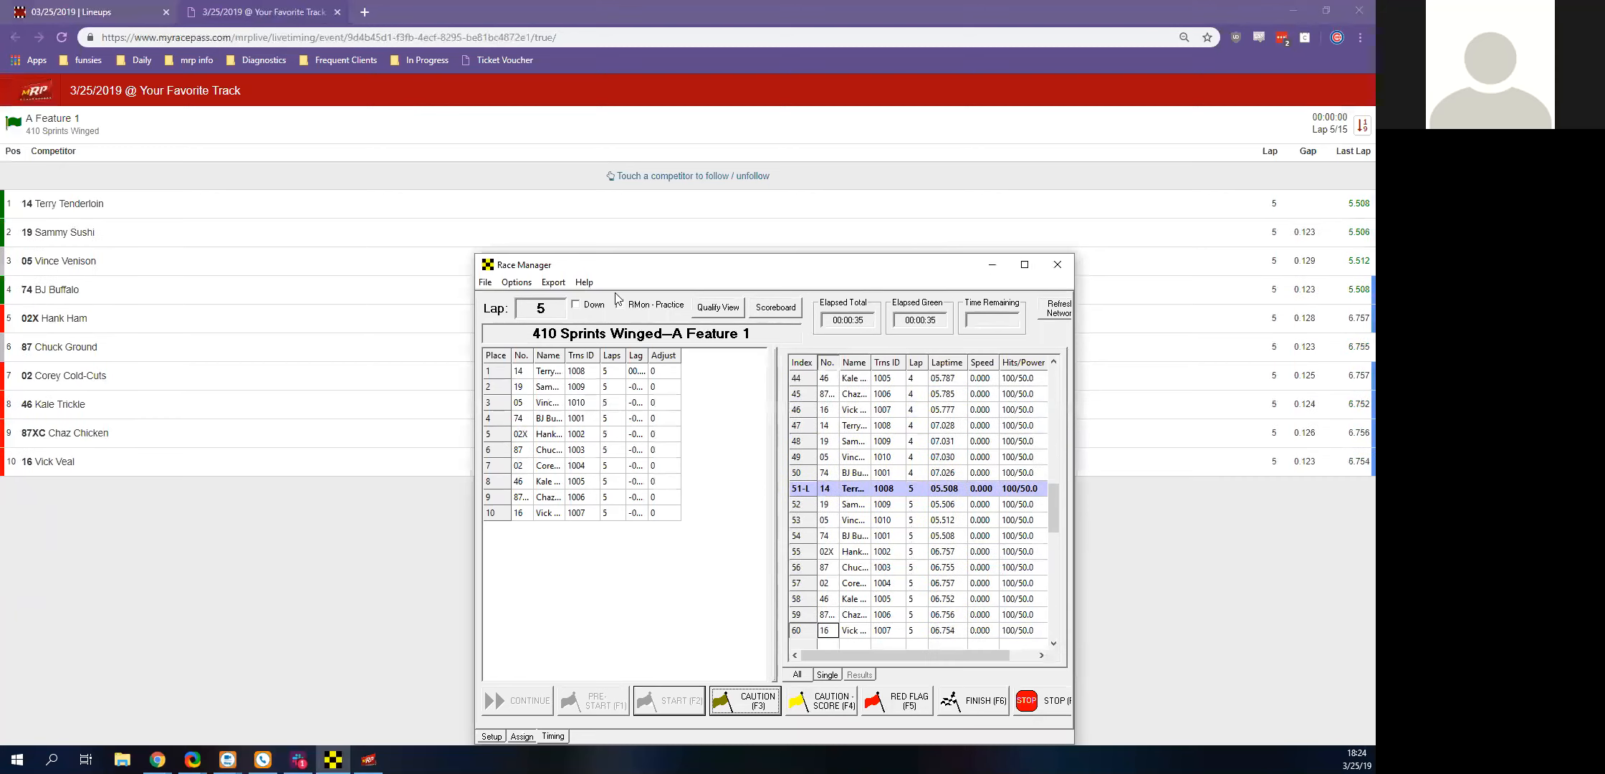
{"action": "left_click", "coordinate": [141, 358]}
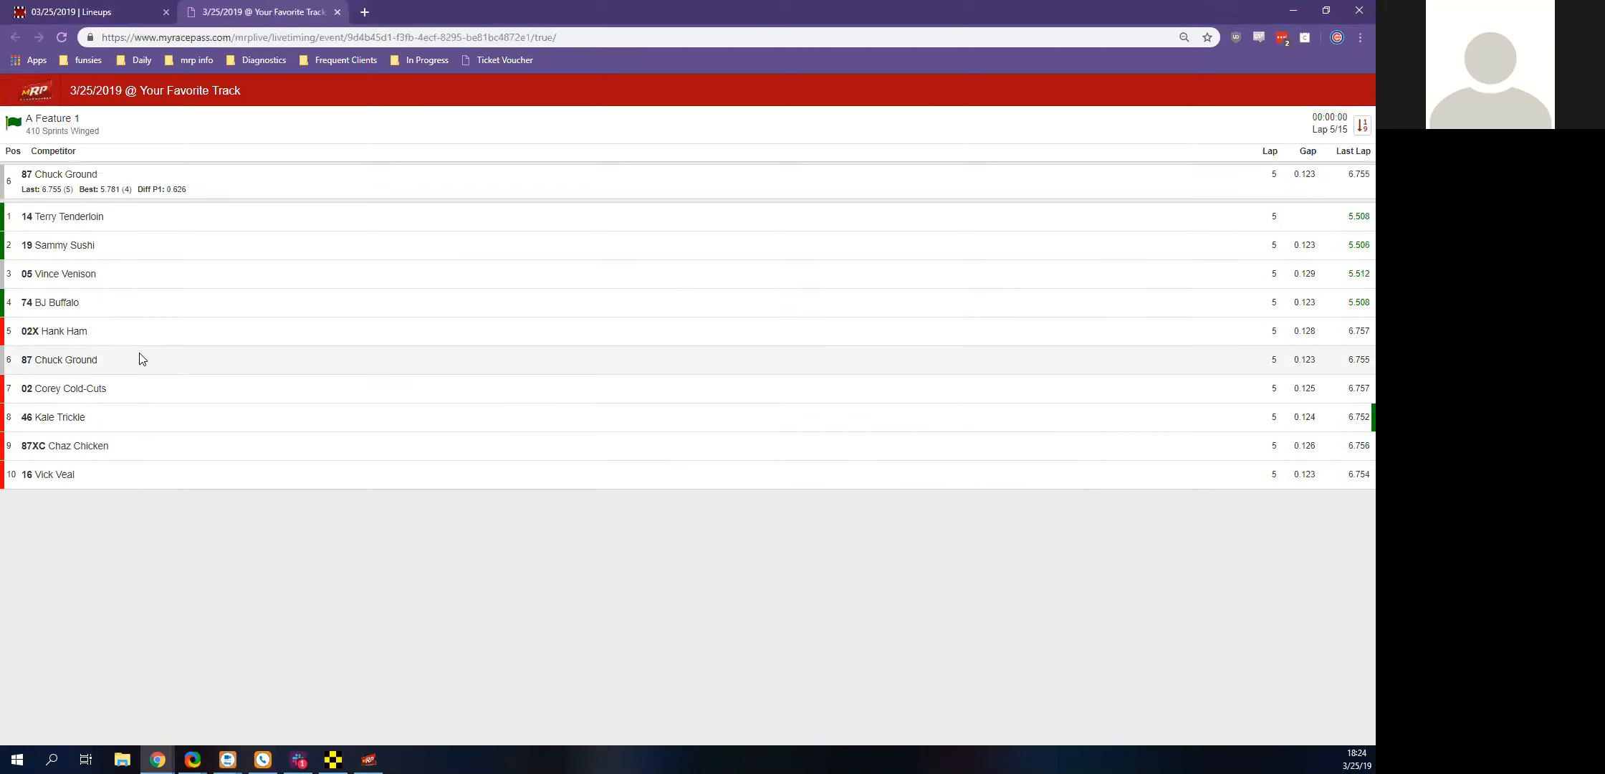
{"action": "left_click", "coordinate": [243, 195]}
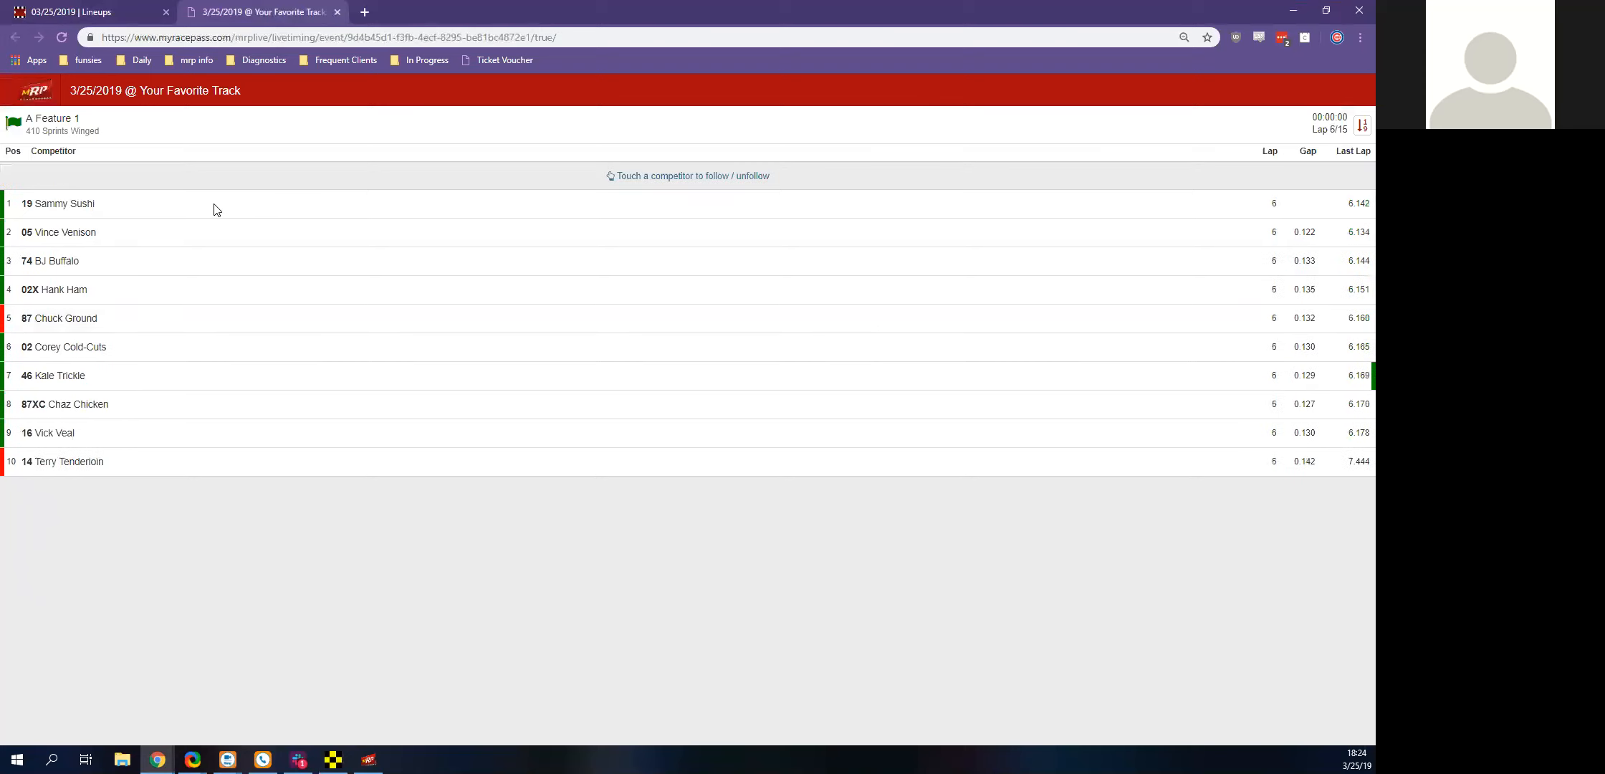
{"action": "left_click", "coordinate": [97, 10]}
{"action": "left_click", "coordinate": [338, 11]}
Finish and stop the A Feature 1 race in Race Manager without saving a results file, with the A Feature 1 results page opened in the browser
{"action": "left_click", "coordinate": [332, 759]}
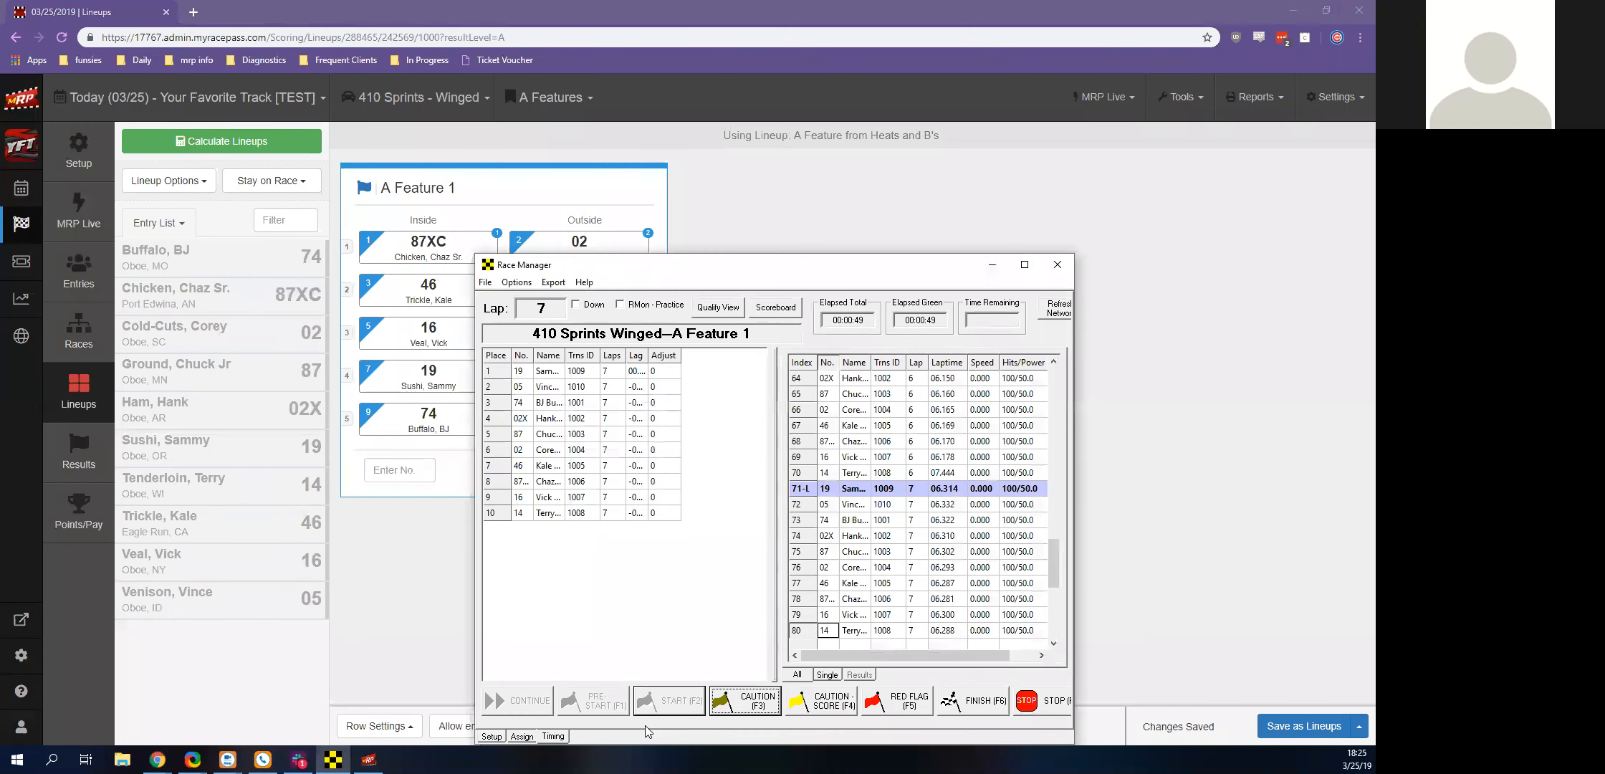
{"action": "key", "text": "F6"}
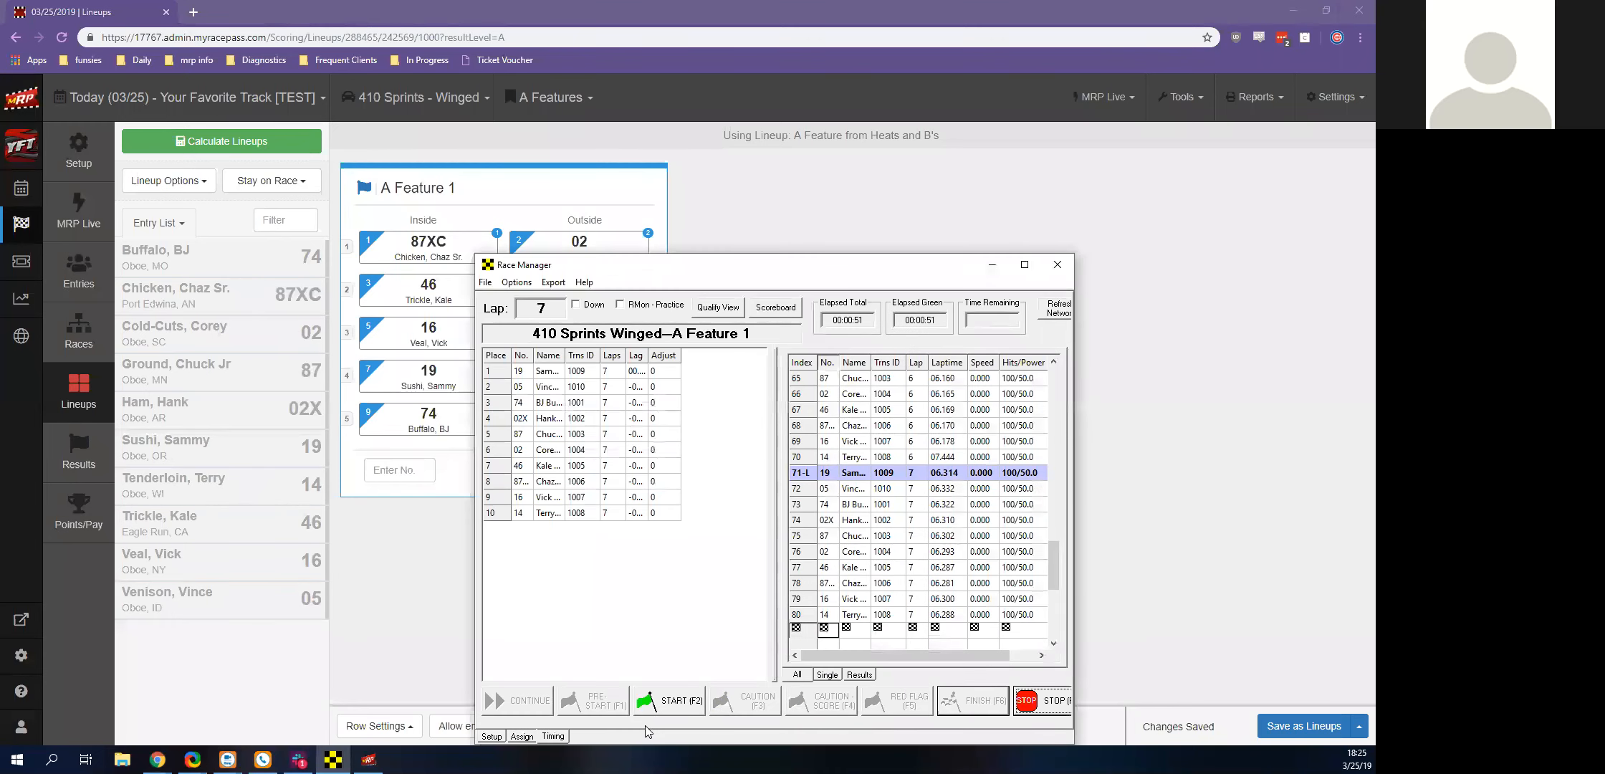
{"action": "left_click", "coordinate": [82, 458]}
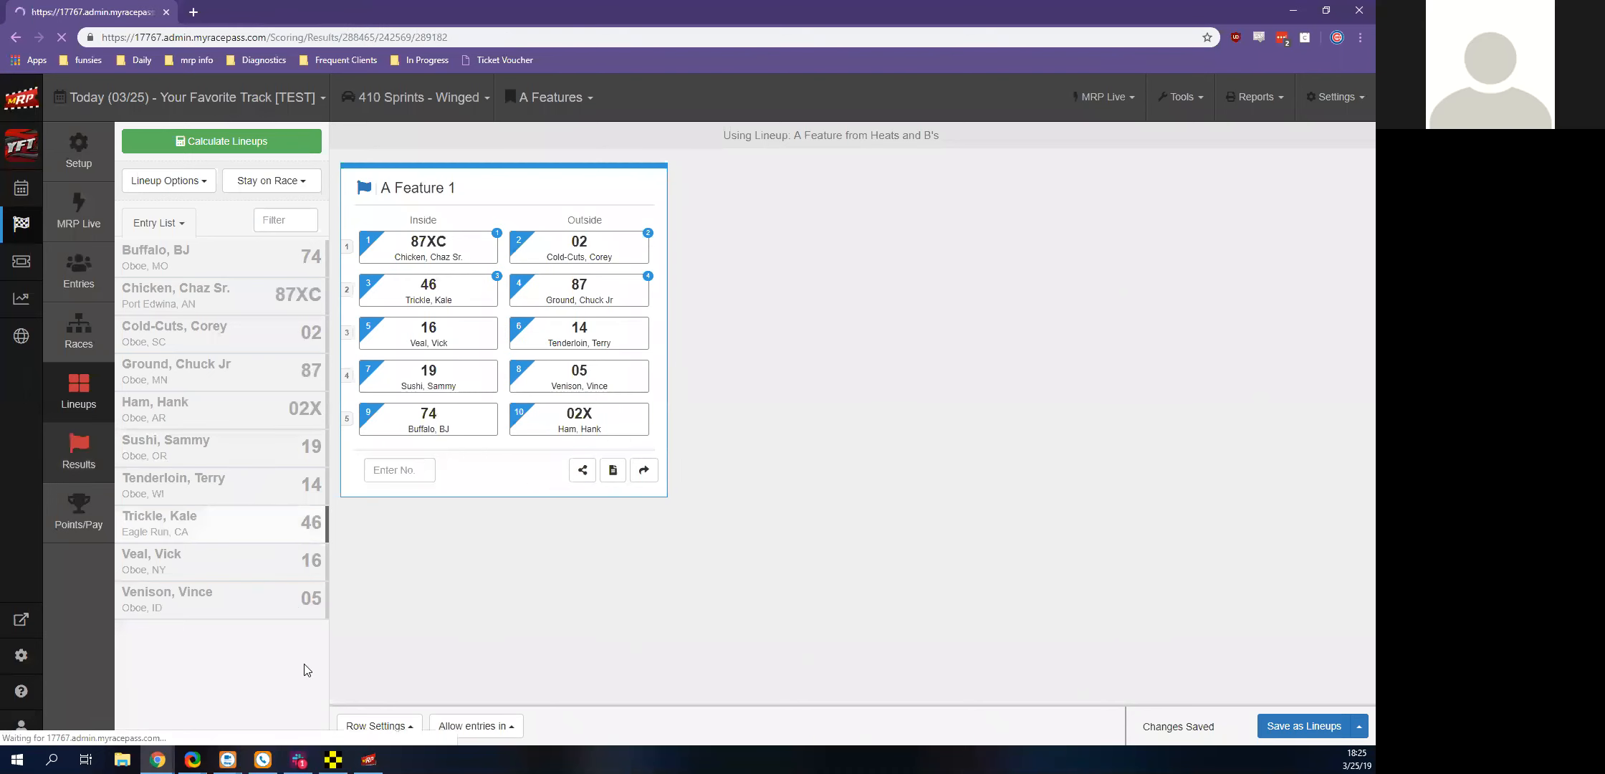
{"action": "left_click", "coordinate": [333, 760]}
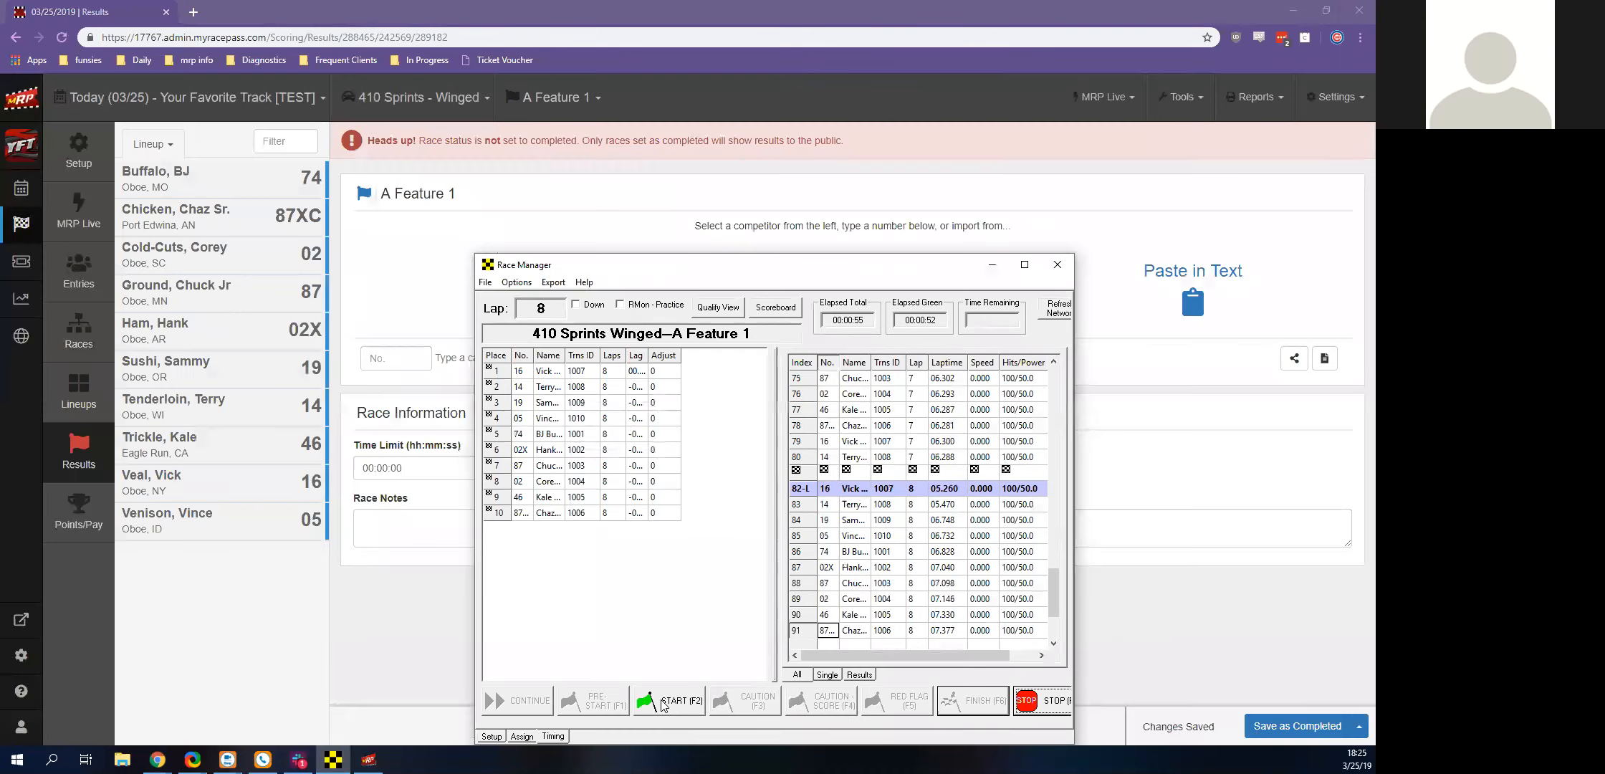
{"action": "key", "text": "F7"}
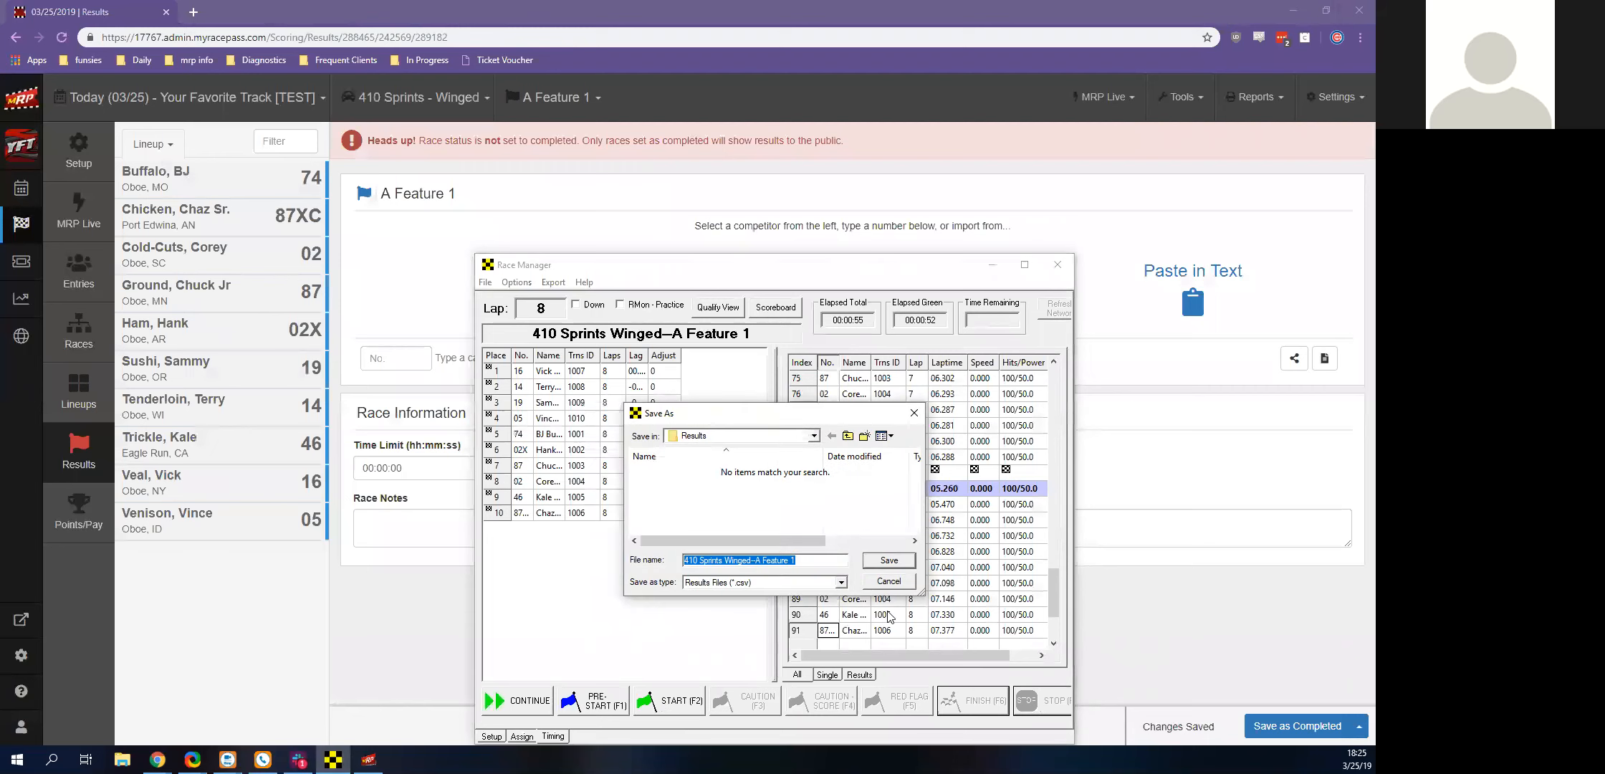
{"action": "left_click", "coordinate": [889, 582]}
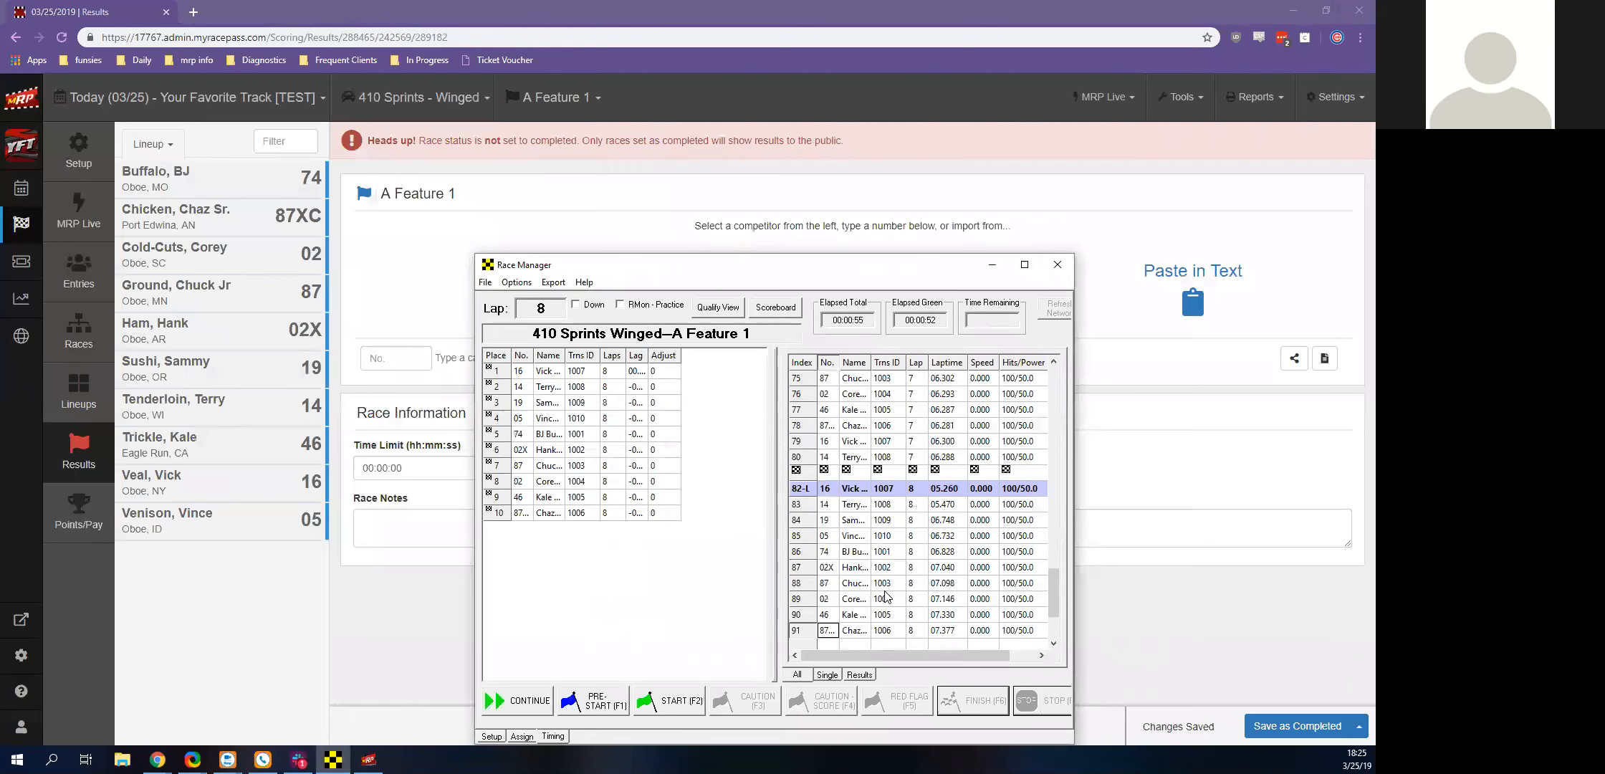
{"action": "left_click", "coordinate": [992, 265]}
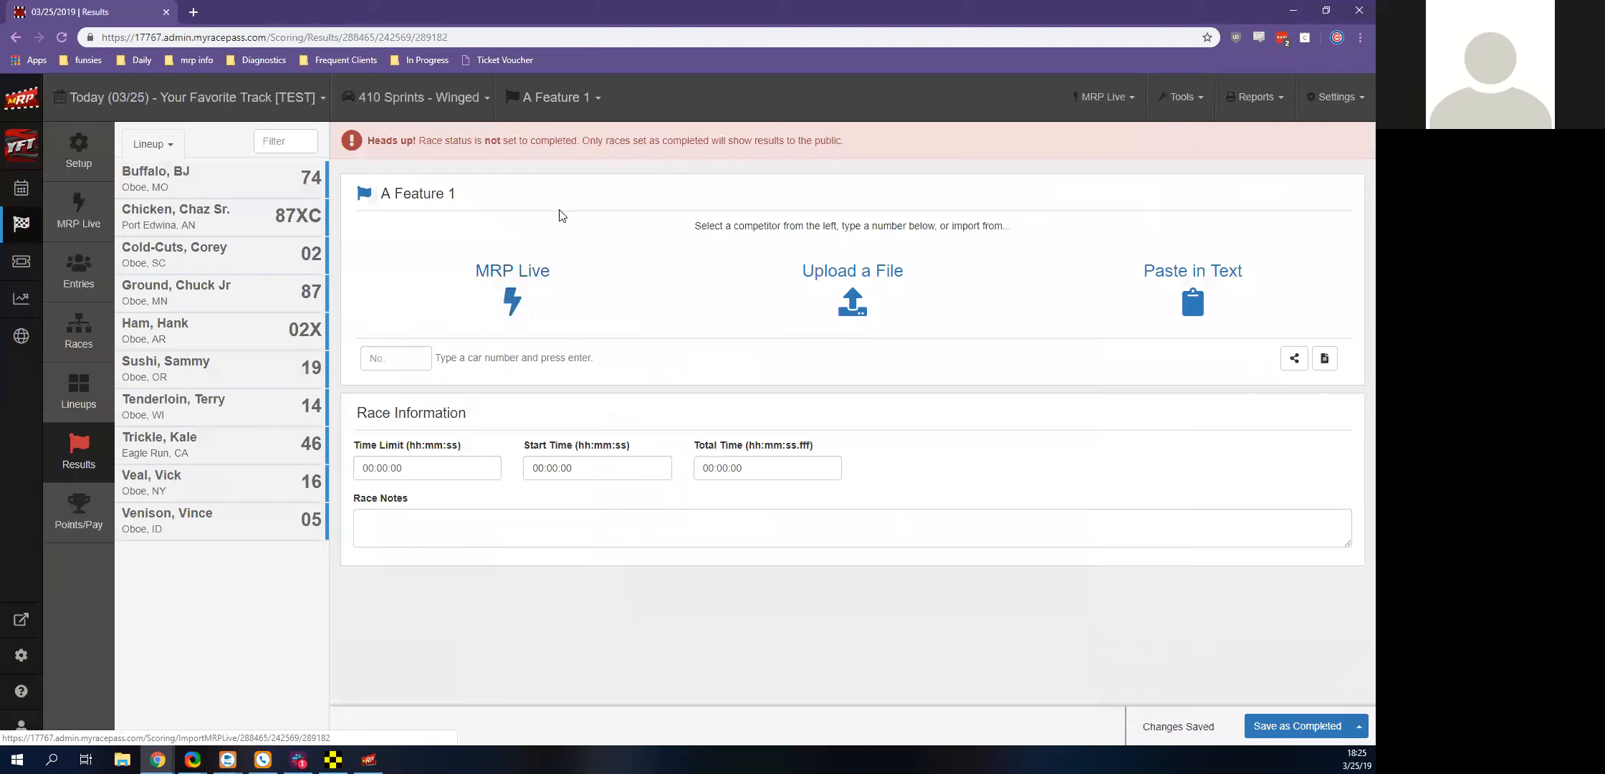
Import the latest pending MRP Live race into the A Feature 1 results and save the race as completed
{"action": "left_click", "coordinate": [61, 36]}
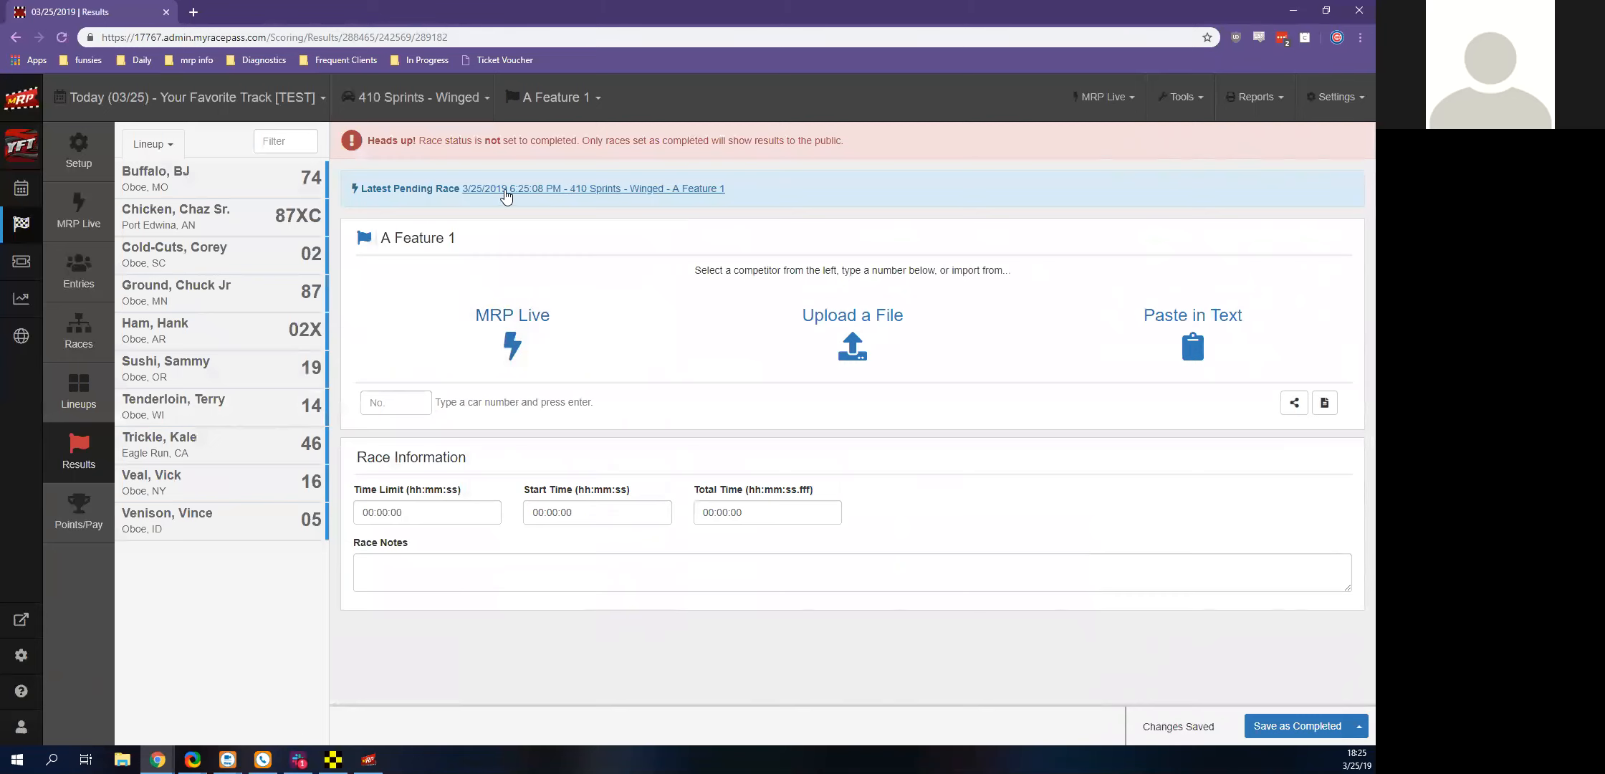
{"action": "left_click", "coordinate": [503, 205]}
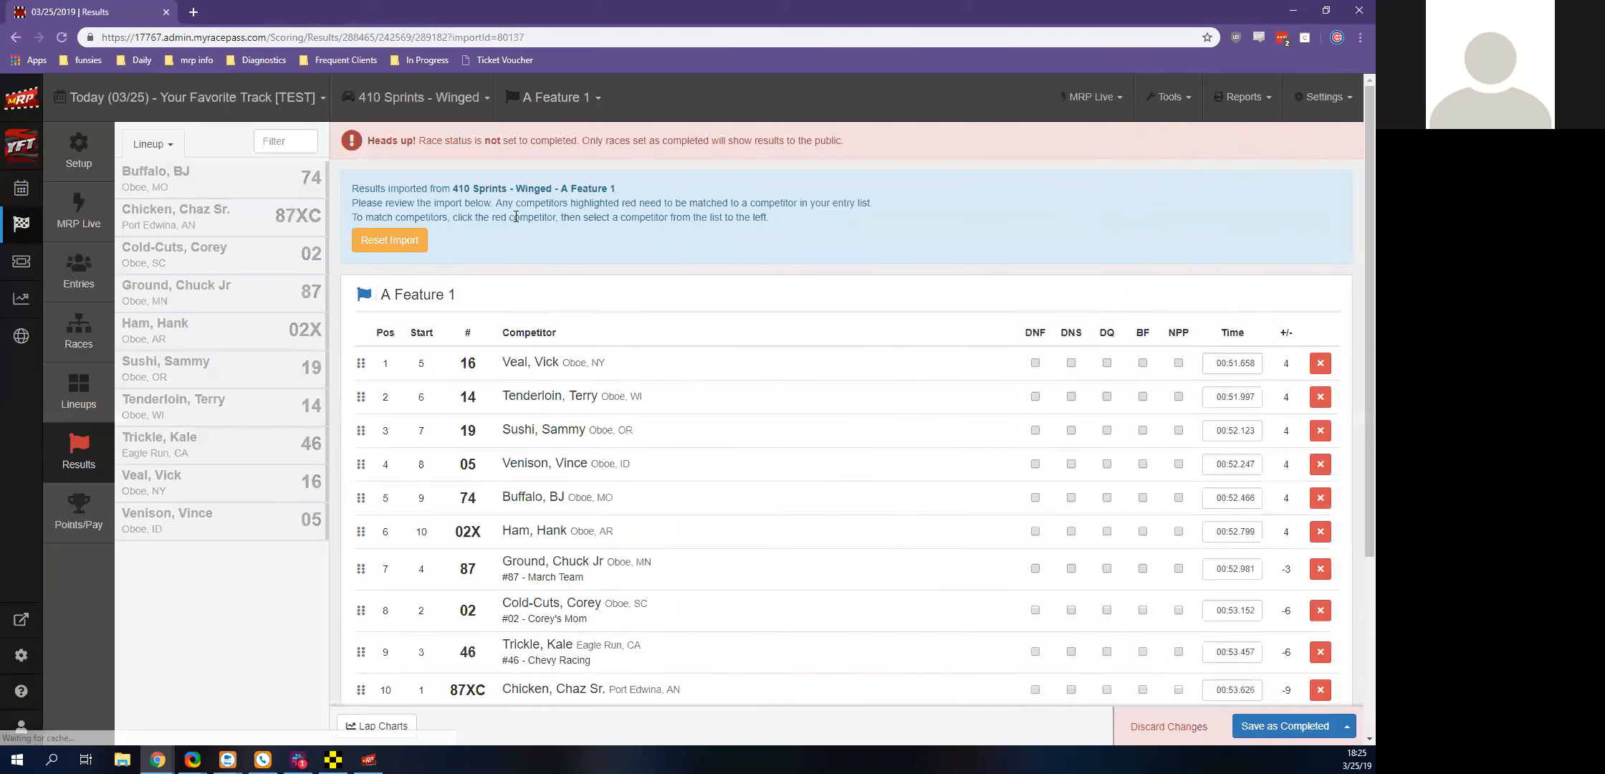
{"action": "scroll", "coordinate": [540, 289], "scroll_direction": "down", "scroll_amount": 5}
{"action": "scroll", "coordinate": [430, 487], "scroll_direction": "up", "scroll_amount": 5}
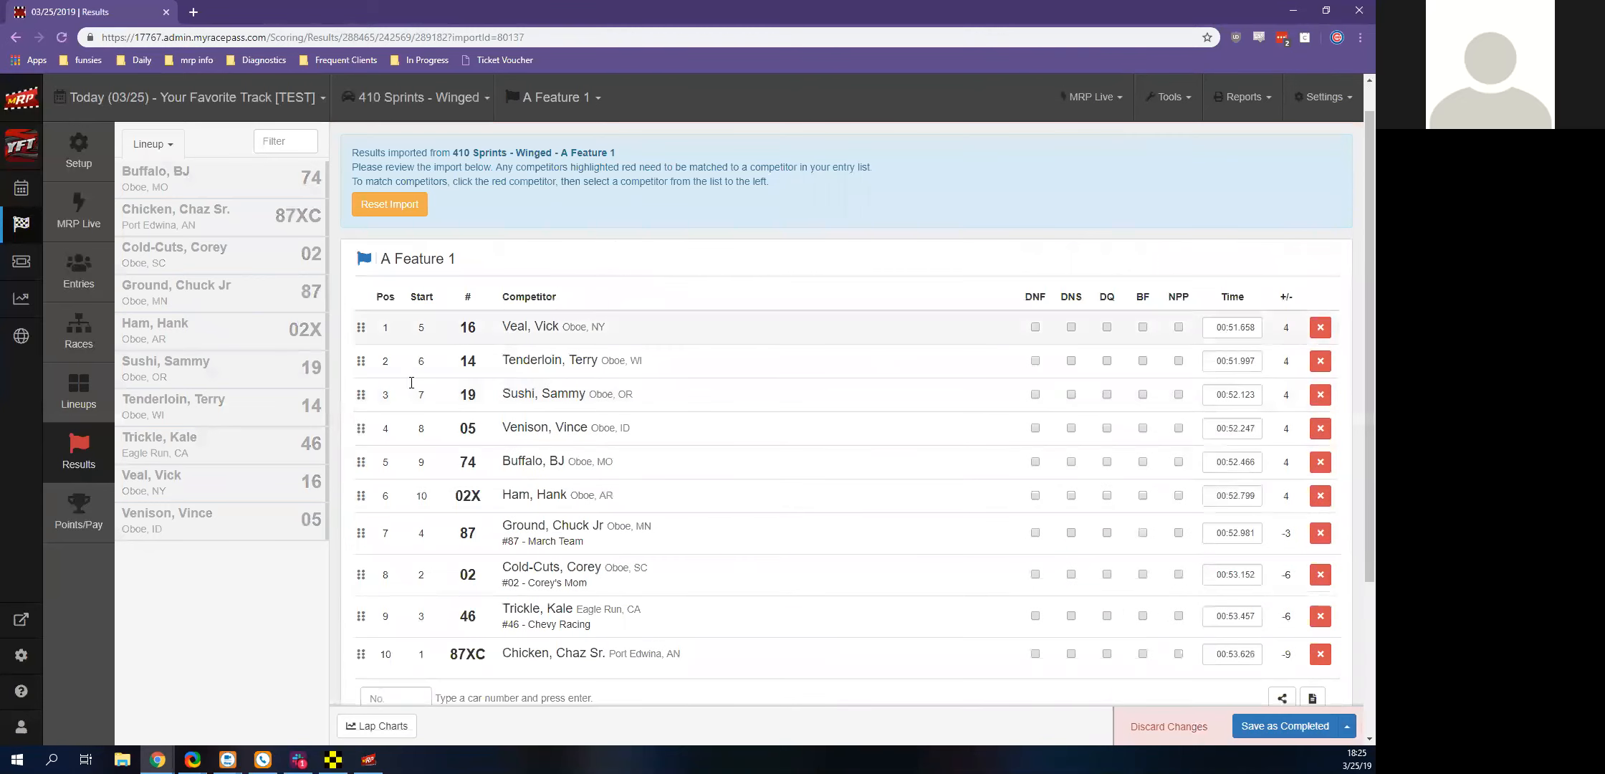
{"action": "scroll", "coordinate": [645, 301], "scroll_direction": "down", "scroll_amount": 3}
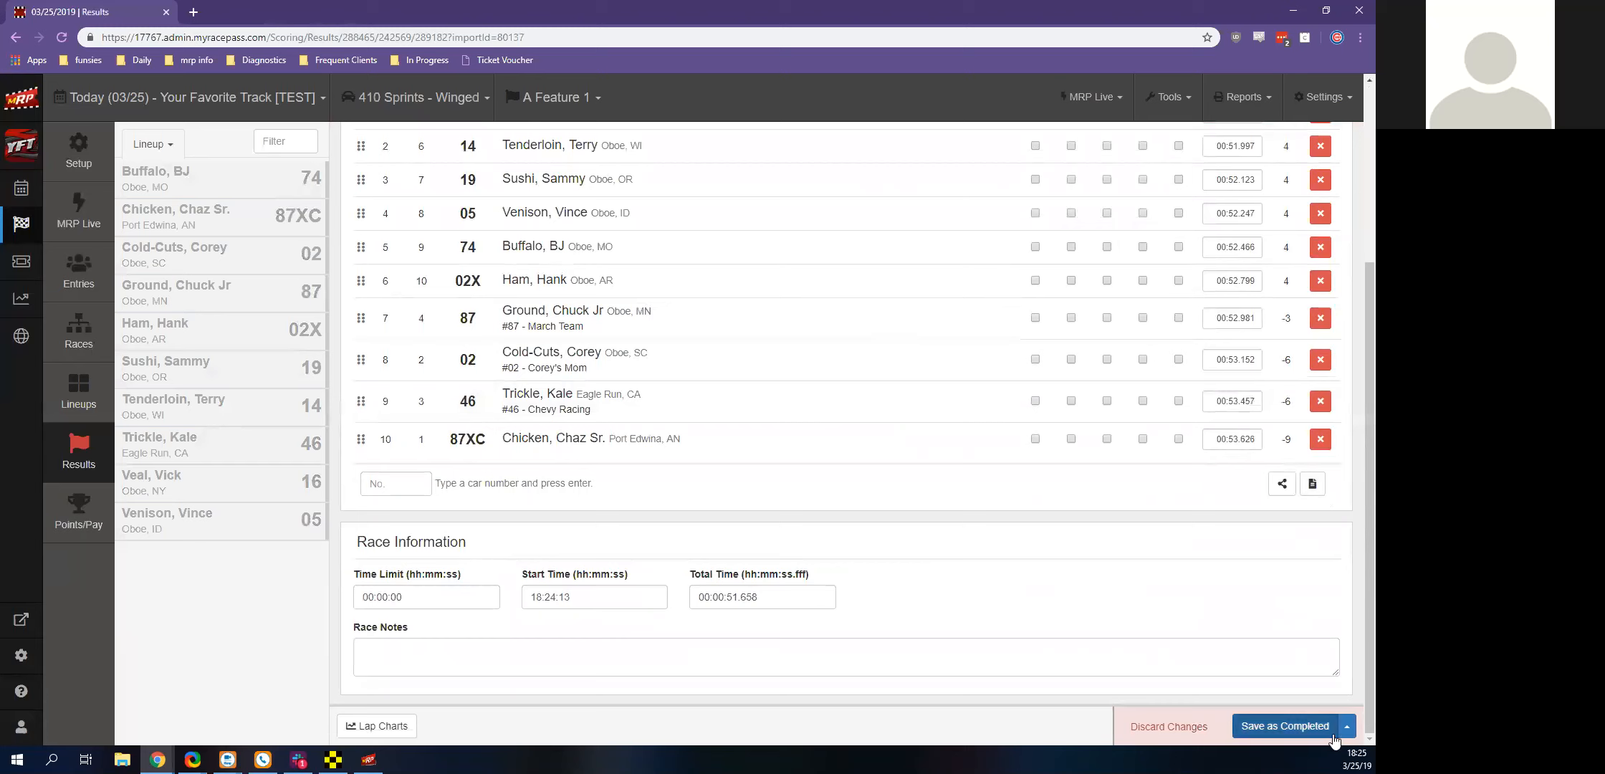
{"action": "left_click", "coordinate": [1285, 737]}
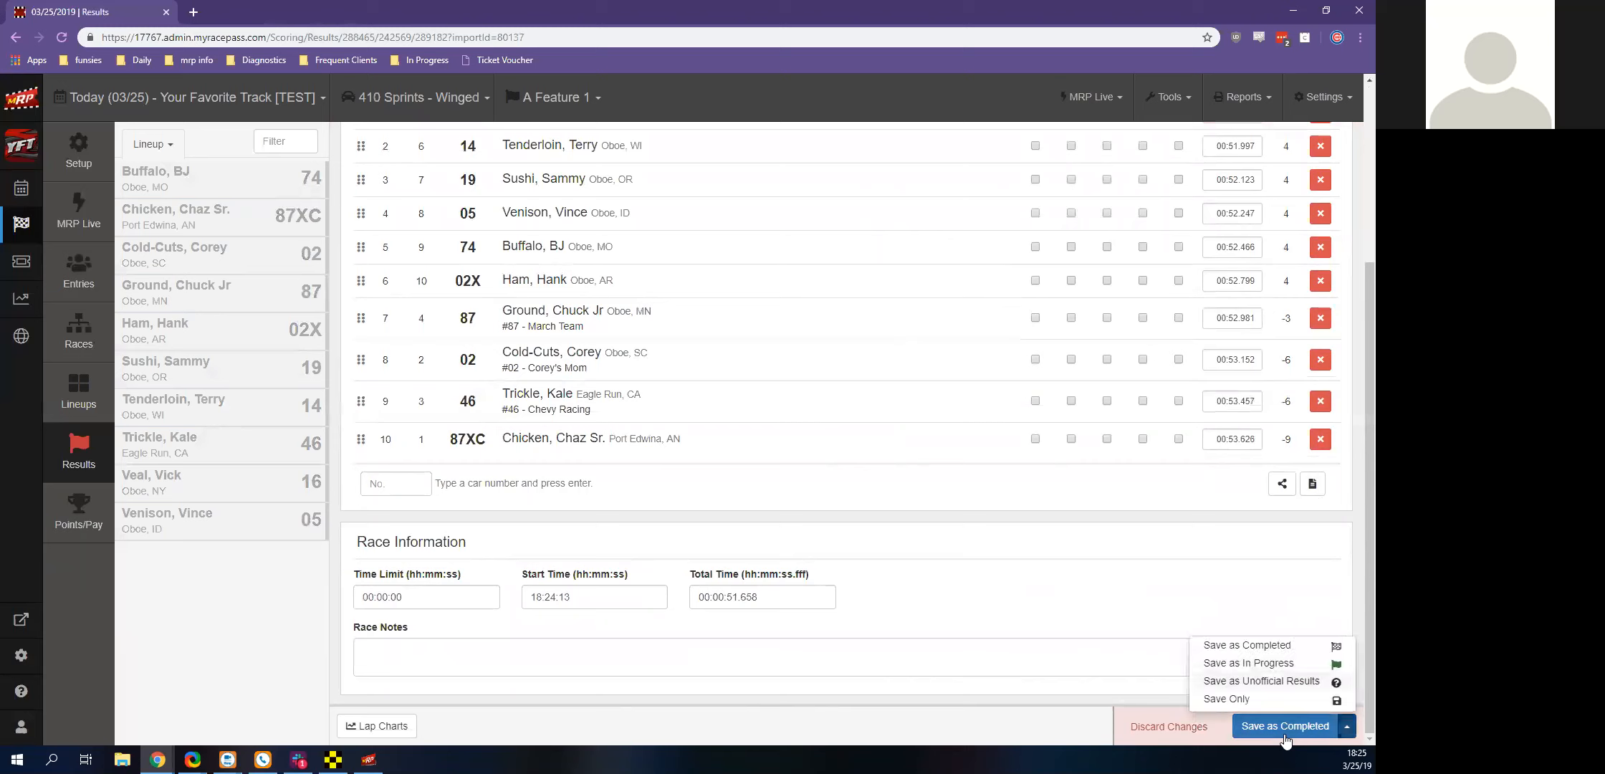
{"action": "left_click", "coordinate": [1253, 647]}
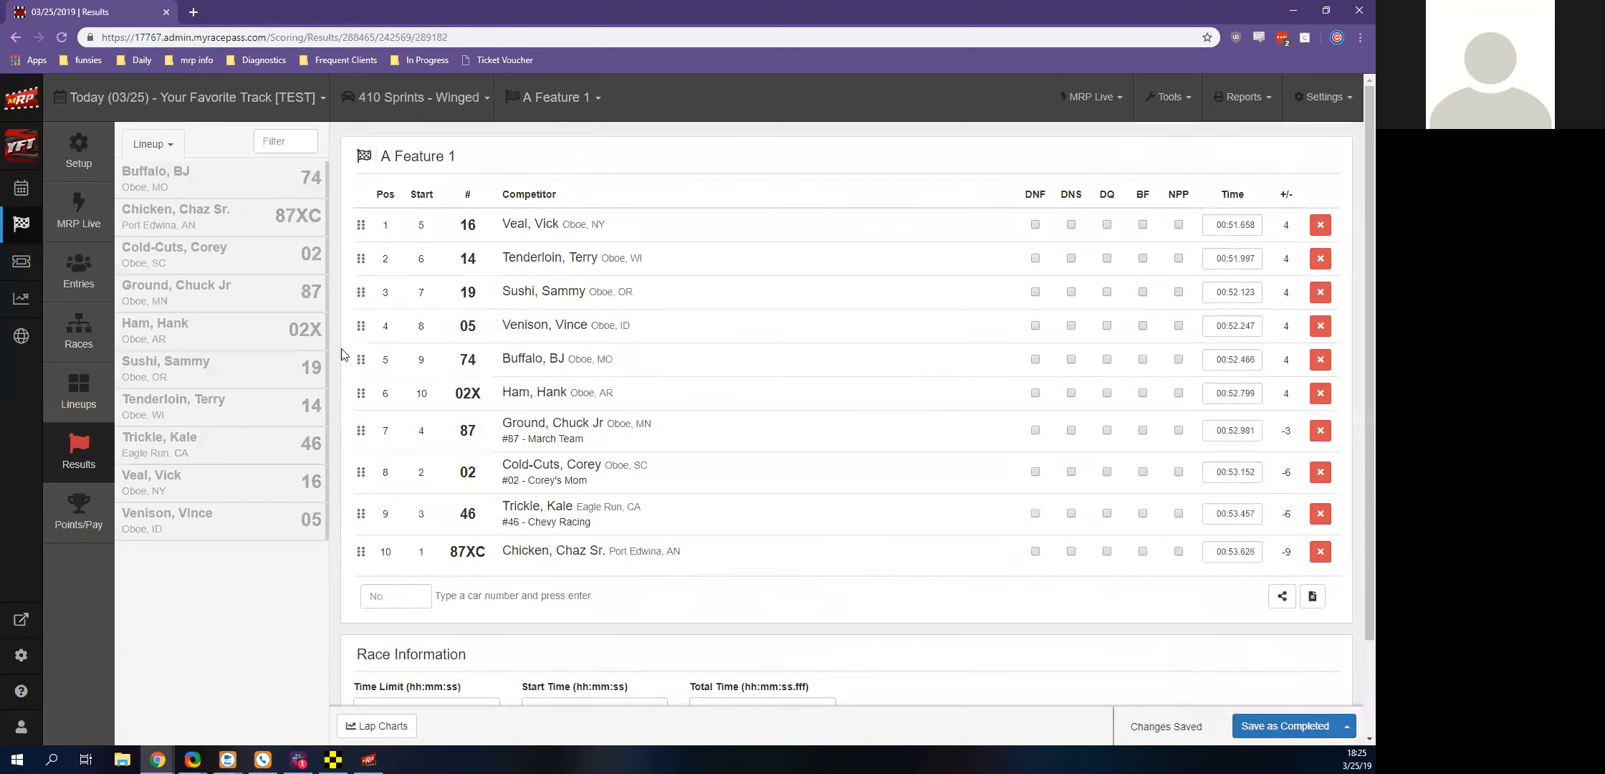
Add a points/pay group using the Bike Night points scheme, Sprint Car pay scheme and 2019 Test 1 schedule, applied to competitors
{"action": "left_click", "coordinate": [91, 535]}
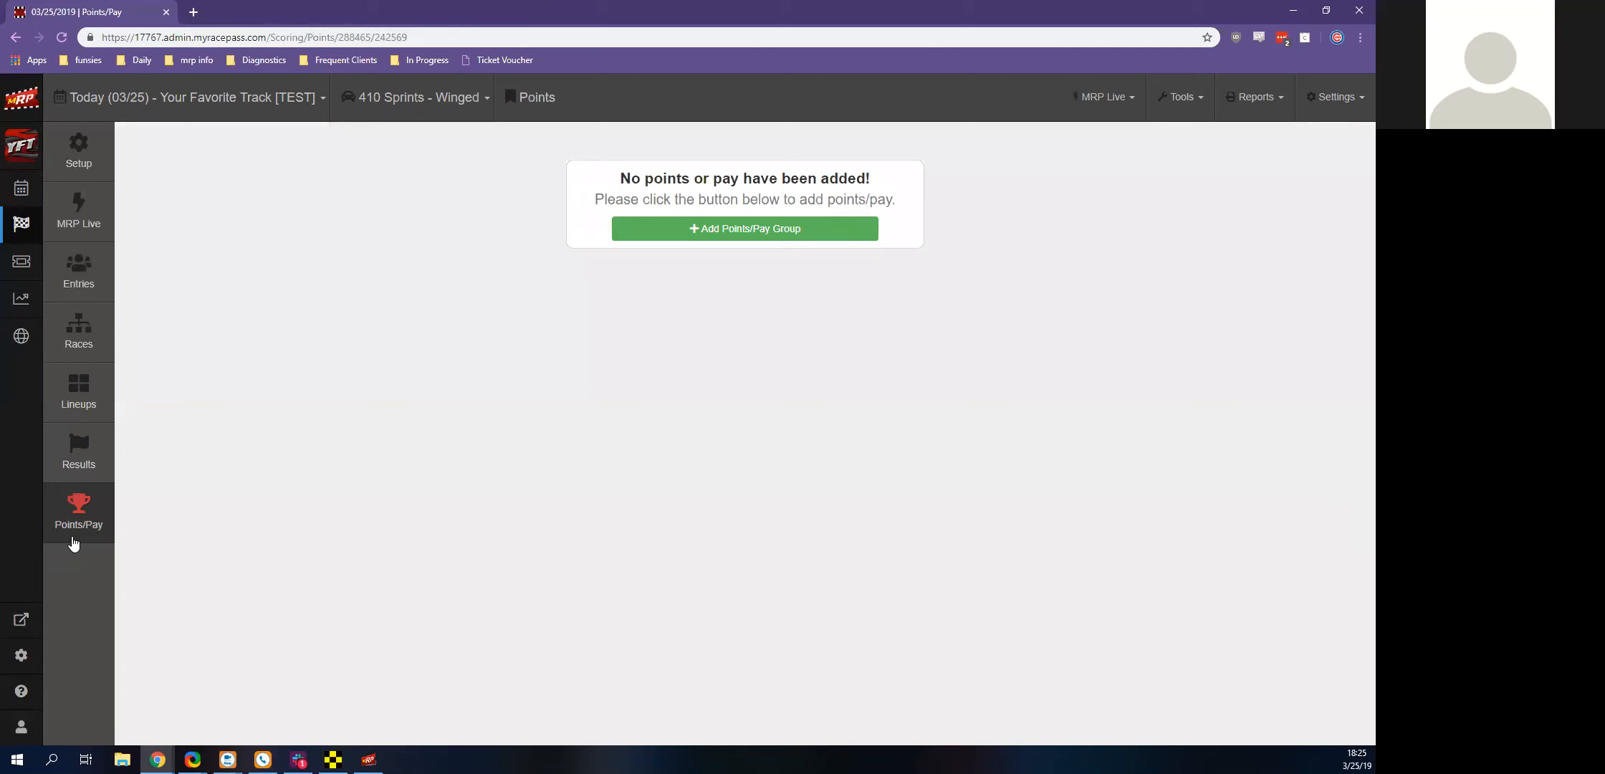
{"action": "left_click", "coordinate": [661, 237]}
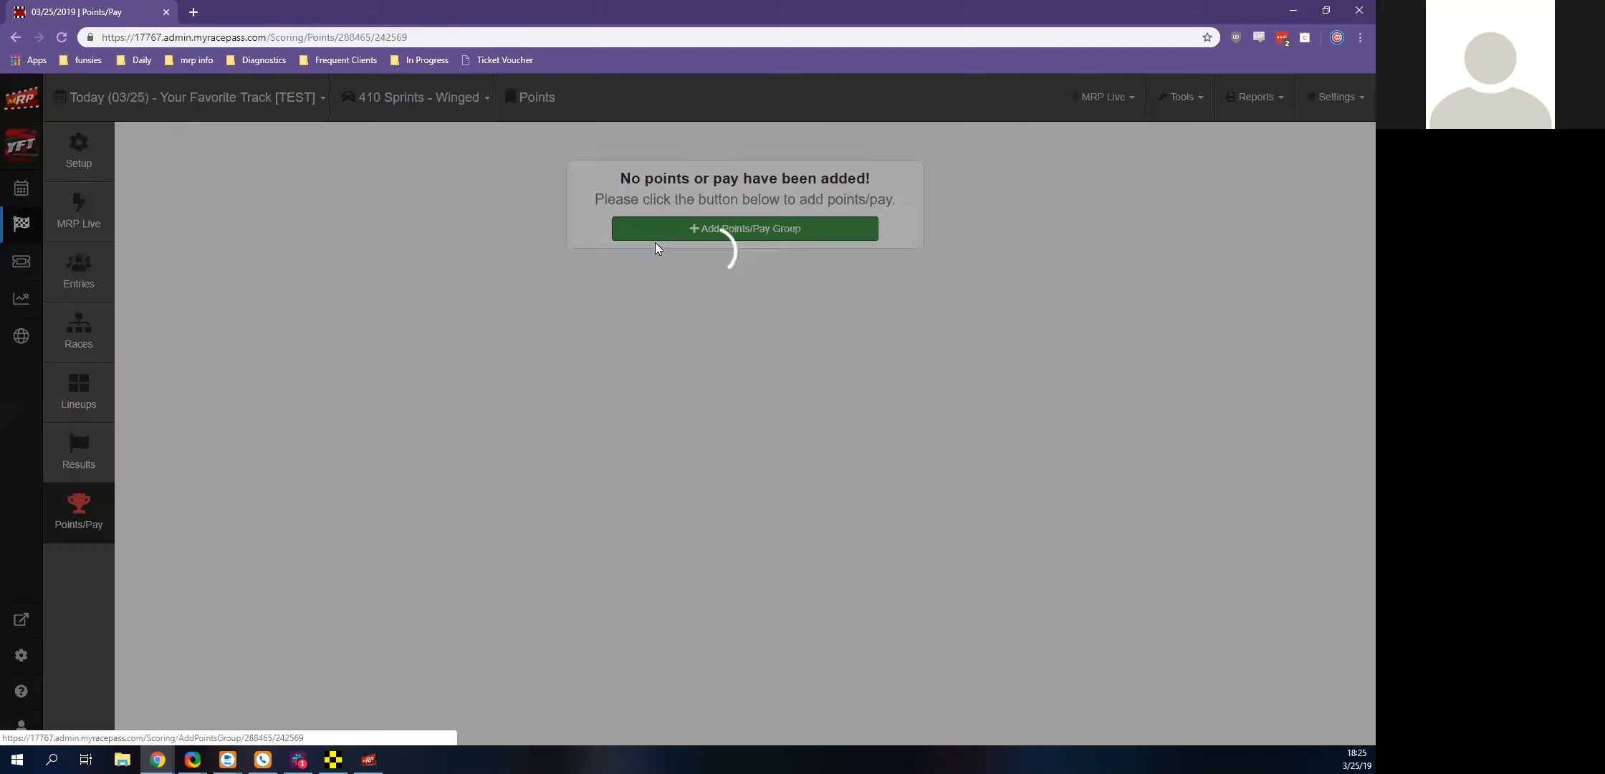
{"action": "left_click", "coordinate": [438, 229]}
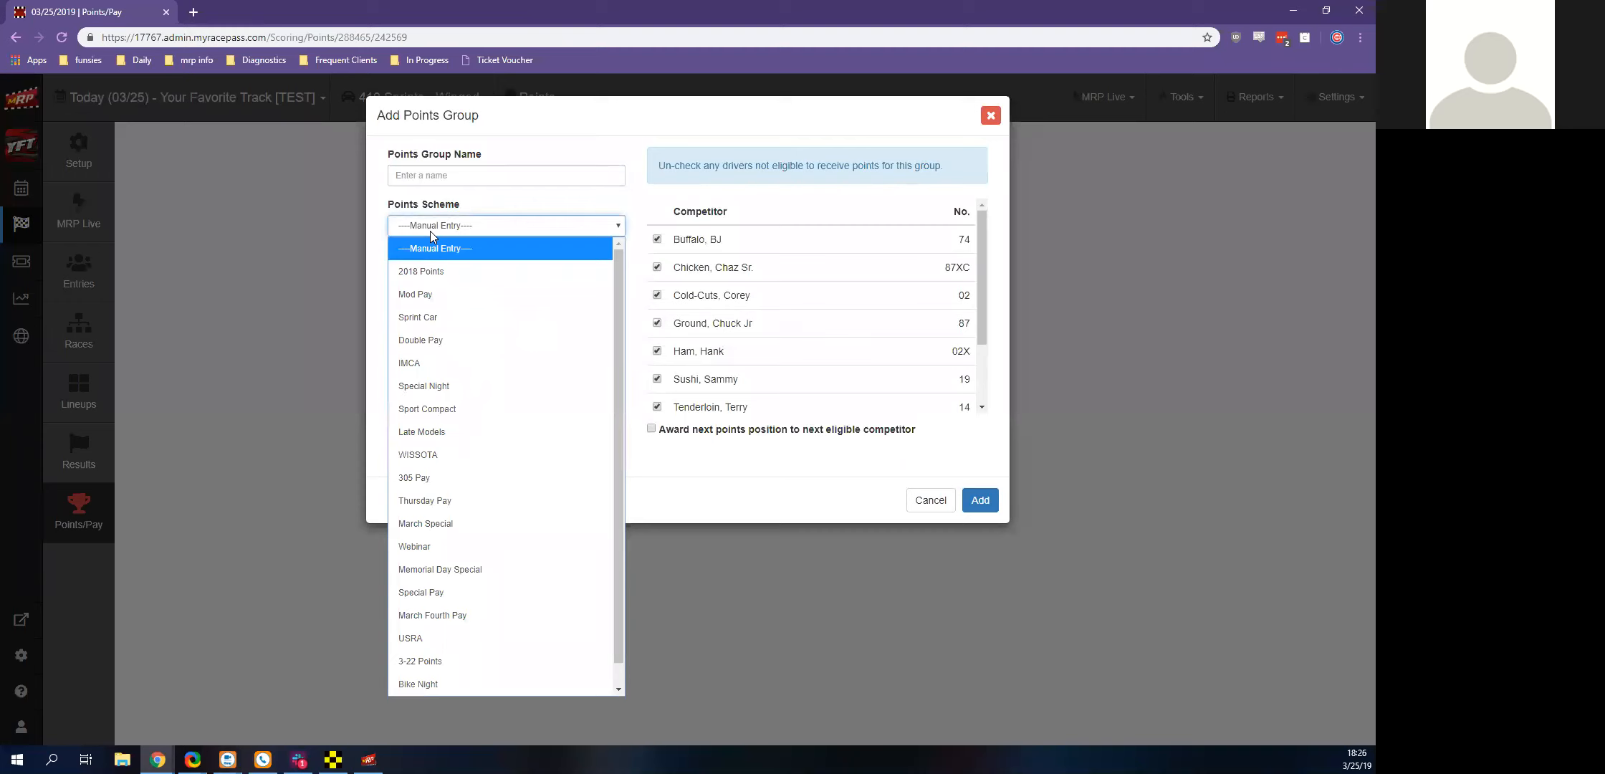
{"action": "scroll", "coordinate": [466, 416], "scroll_direction": "down", "scroll_amount": 1}
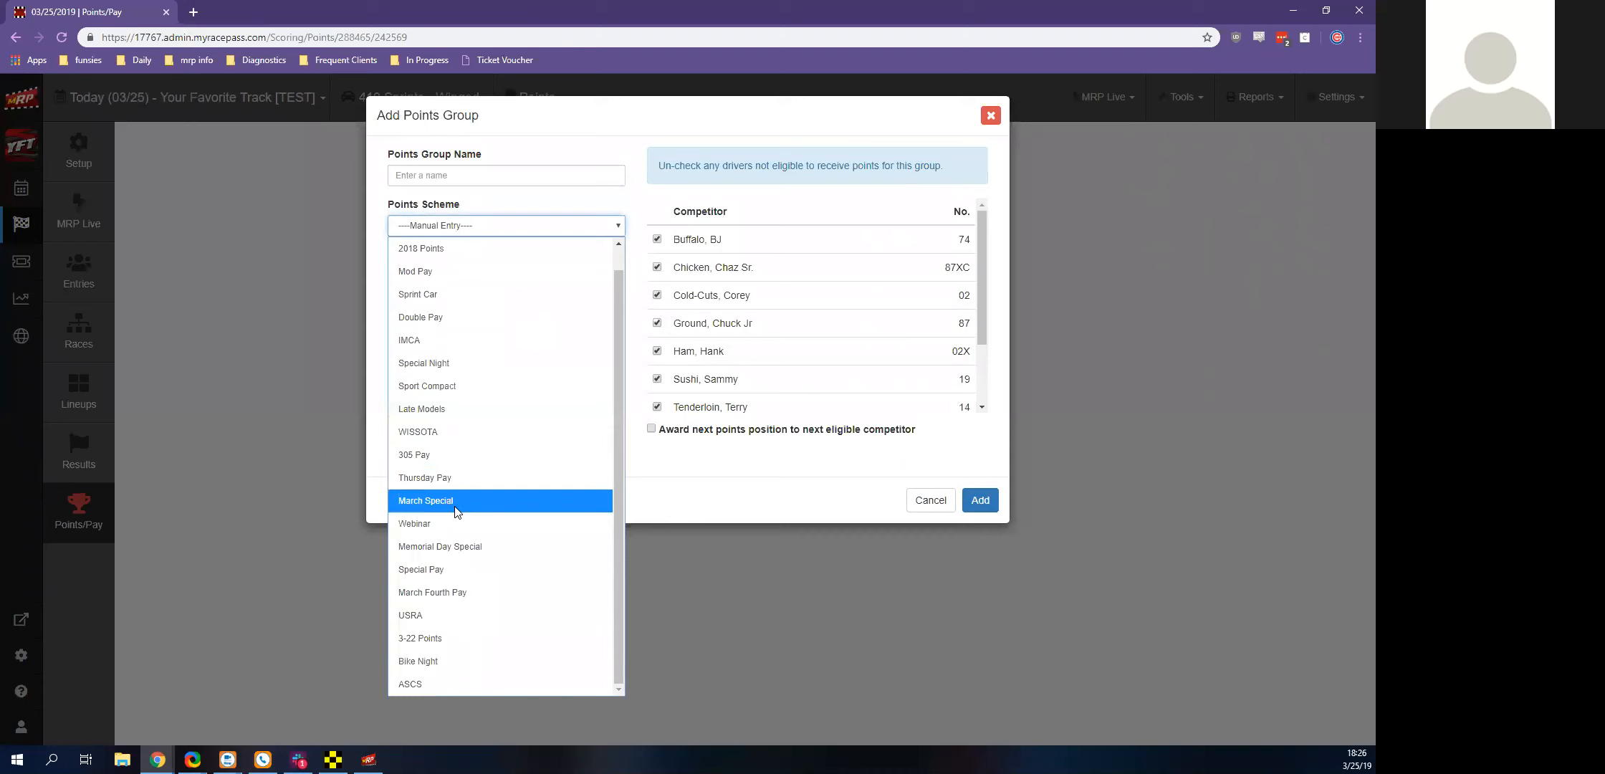
{"action": "left_click", "coordinate": [413, 660]}
{"action": "left_click", "coordinate": [469, 276]}
{"action": "scroll", "coordinate": [505, 369], "scroll_direction": "down", "scroll_amount": 1}
{"action": "left_click", "coordinate": [481, 345]}
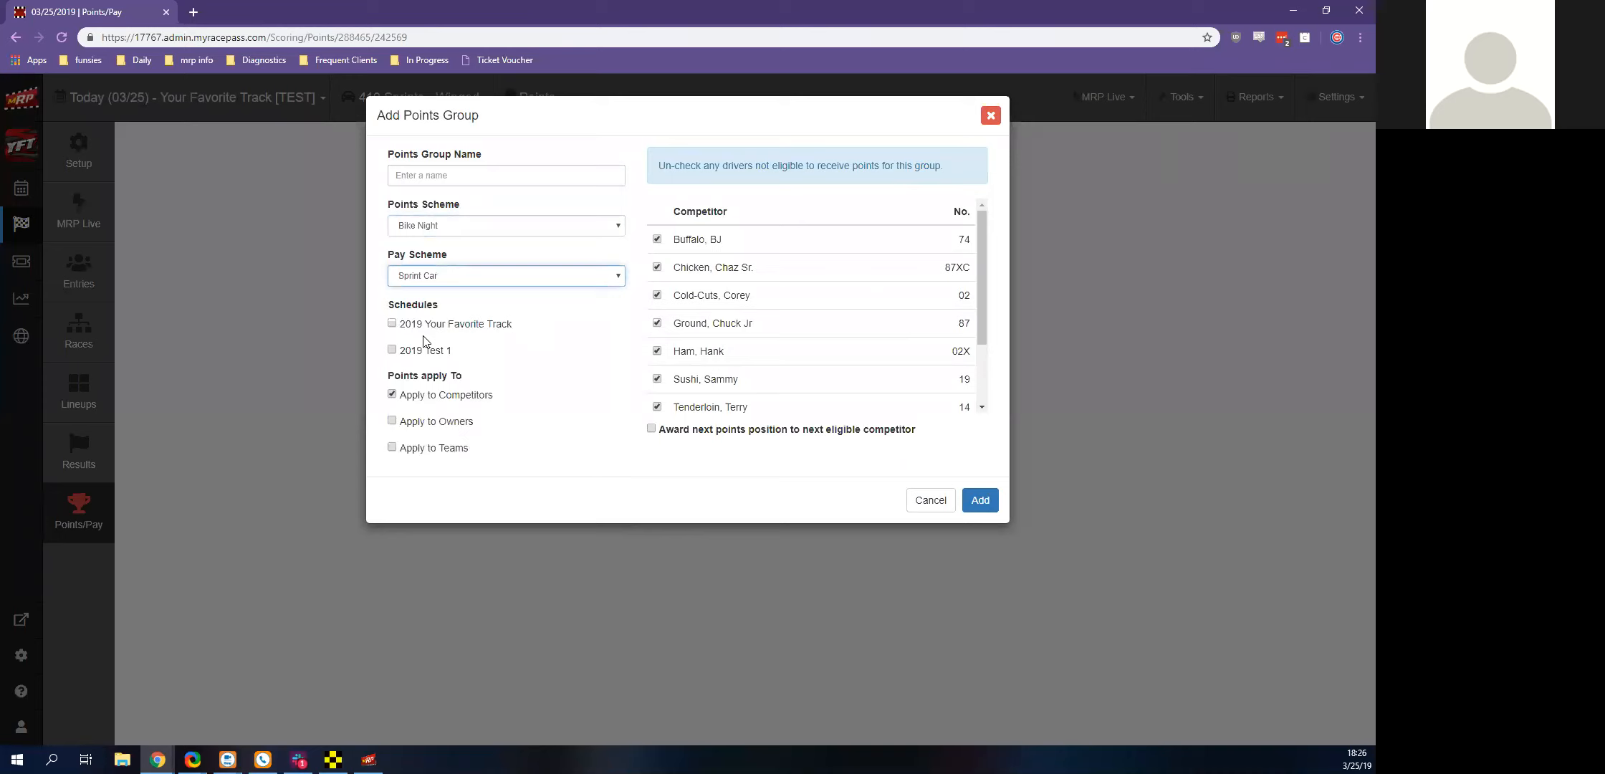
{"action": "left_click", "coordinate": [395, 349]}
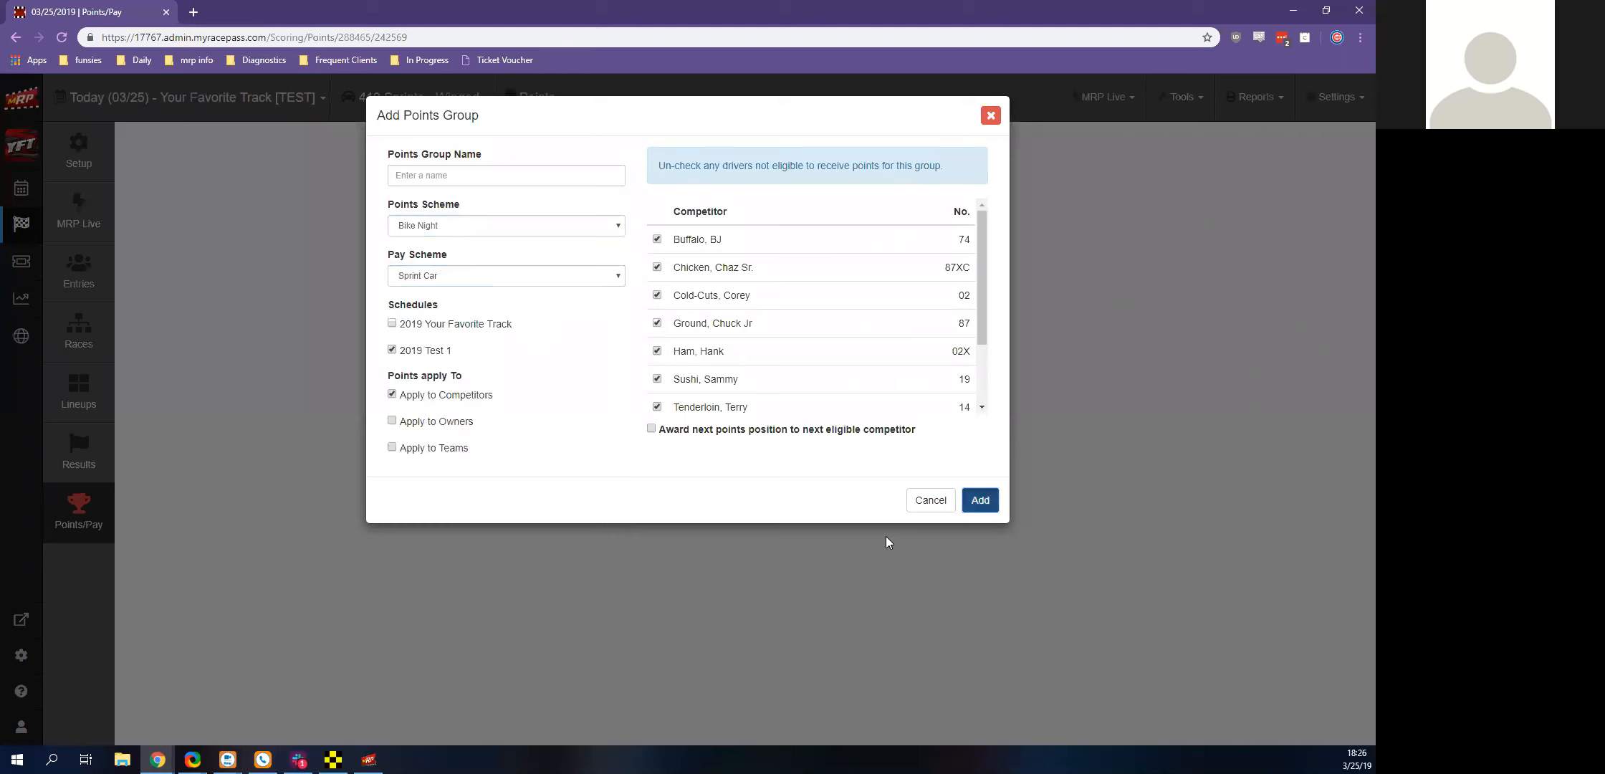
{"action": "left_click", "coordinate": [981, 500]}
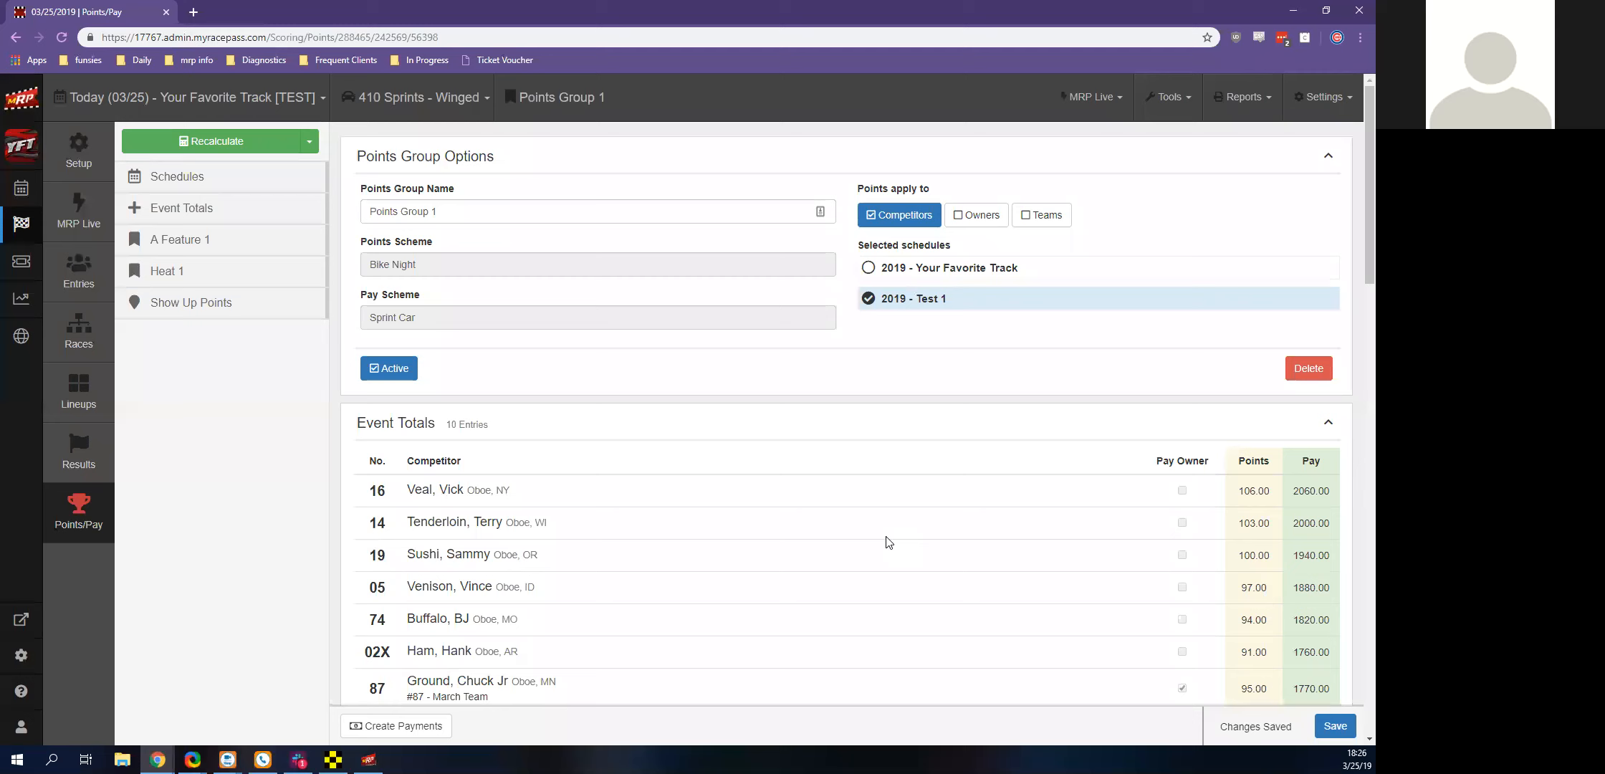
{"action": "scroll", "coordinate": [888, 542], "scroll_direction": "down", "scroll_amount": 3}
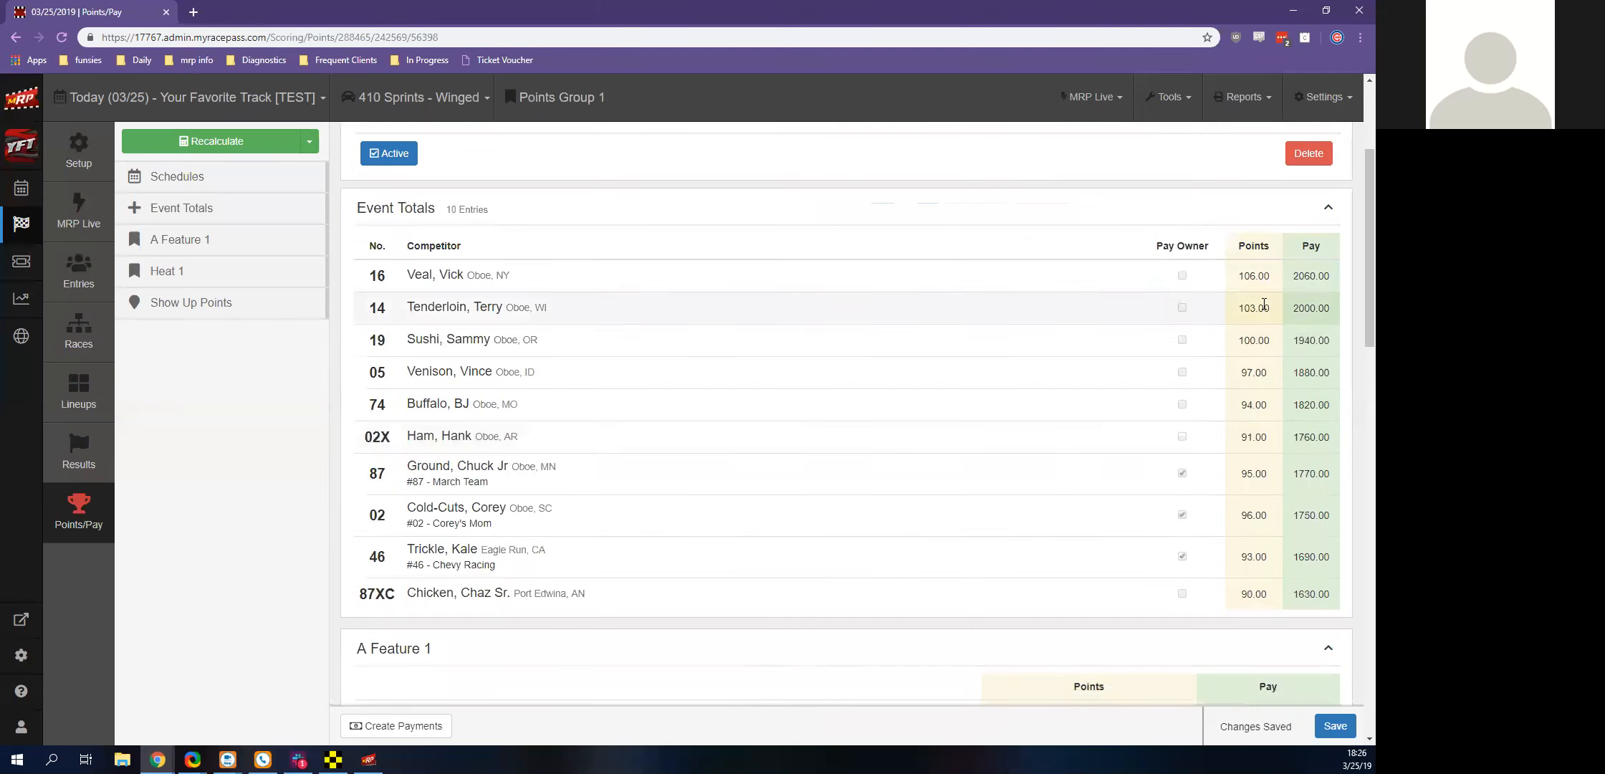
Adjust the A Feature 1 pay by -500.00 for car 16 and 50.00 for car 14, and save the changes
{"action": "scroll", "coordinate": [1264, 305], "scroll_direction": "down", "scroll_amount": 4}
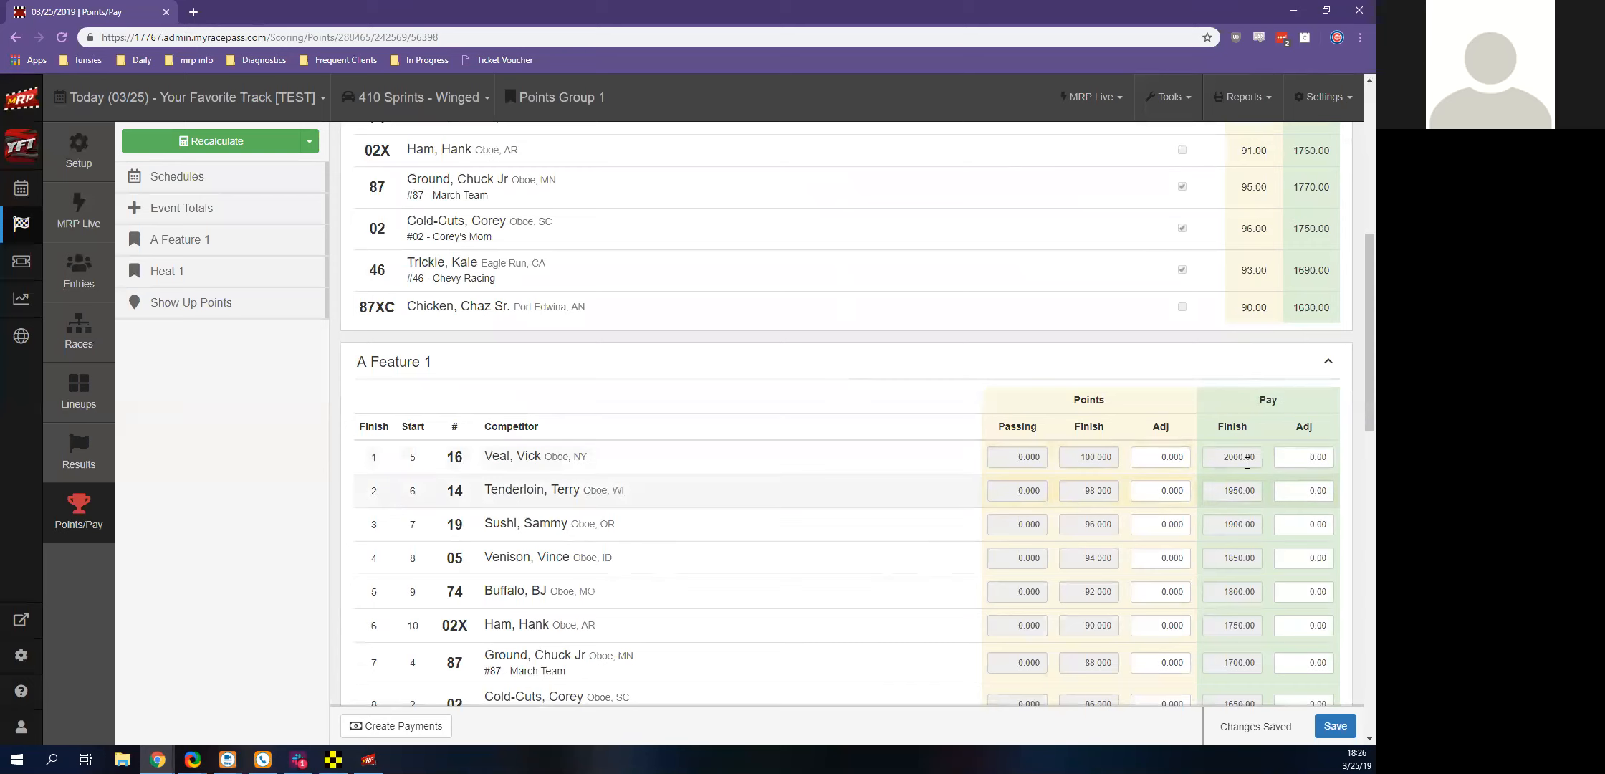
{"action": "left_click", "coordinate": [1307, 457]}
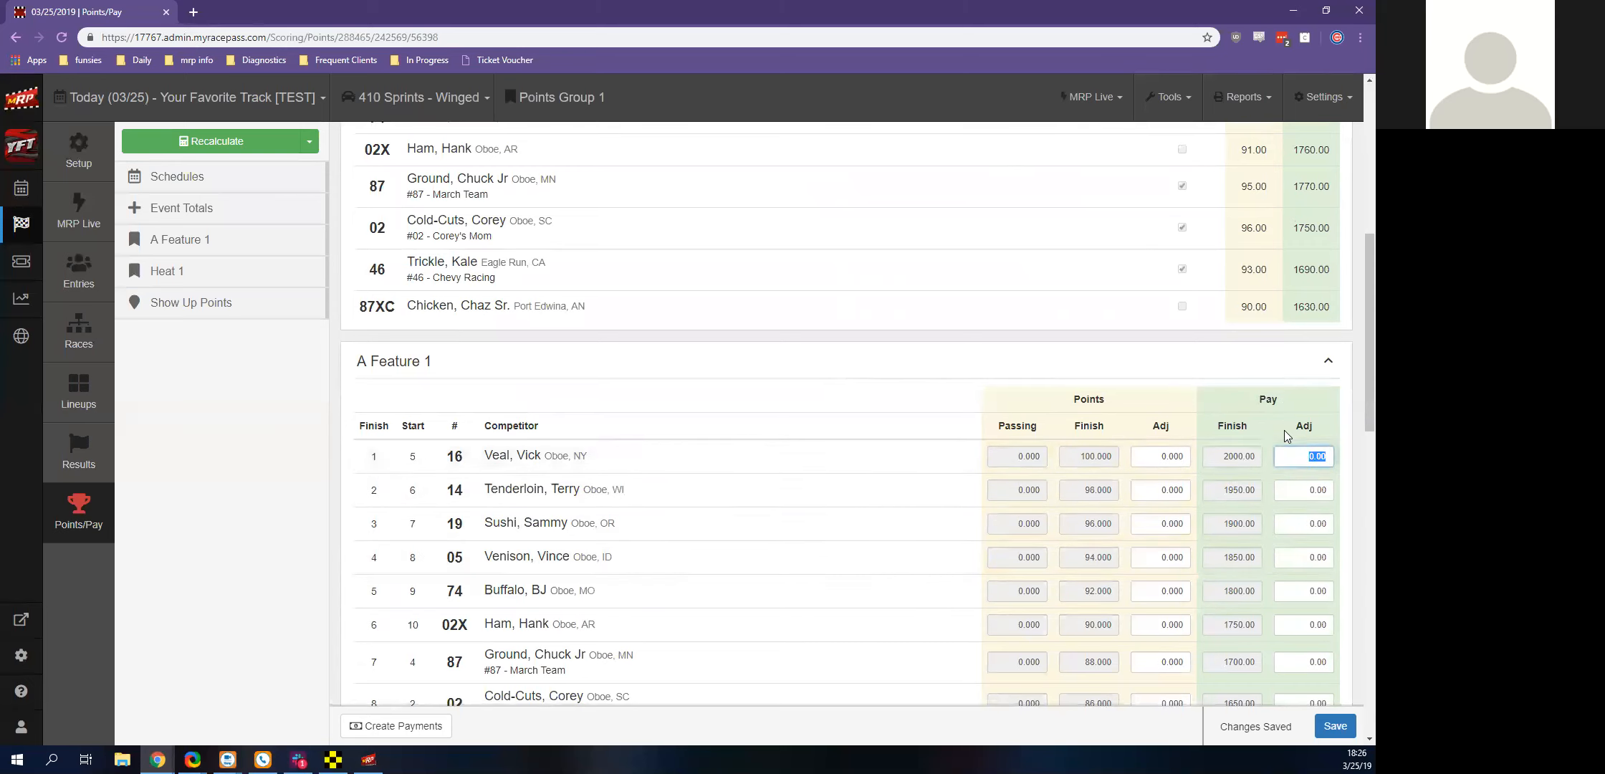
{"action": "scroll", "coordinate": [1285, 433], "scroll_direction": "down", "scroll_amount": 1}
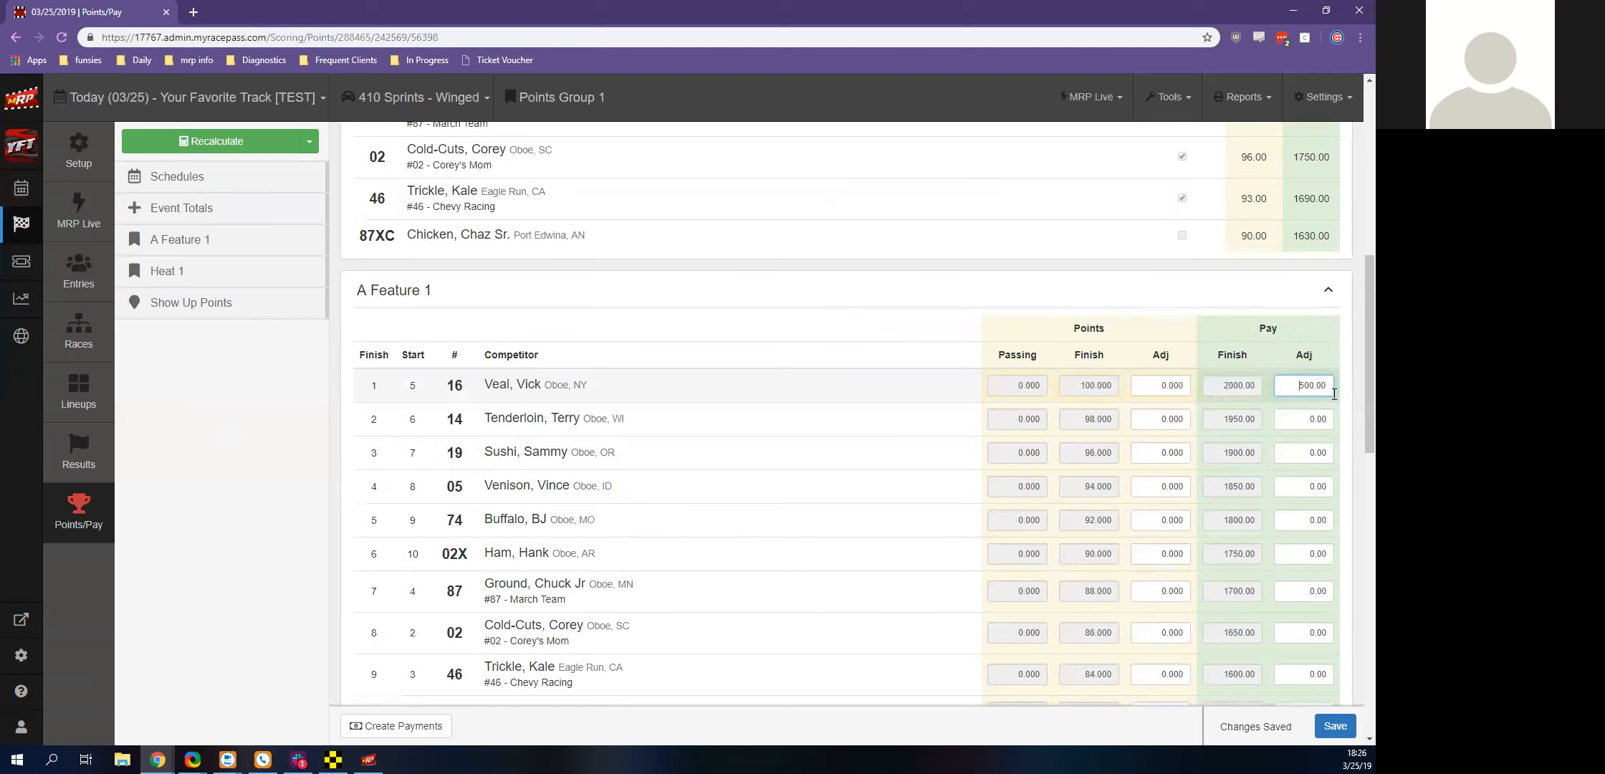
{"action": "left_click", "coordinate": [1319, 419]}
{"action": "type", "text": "0.05"}
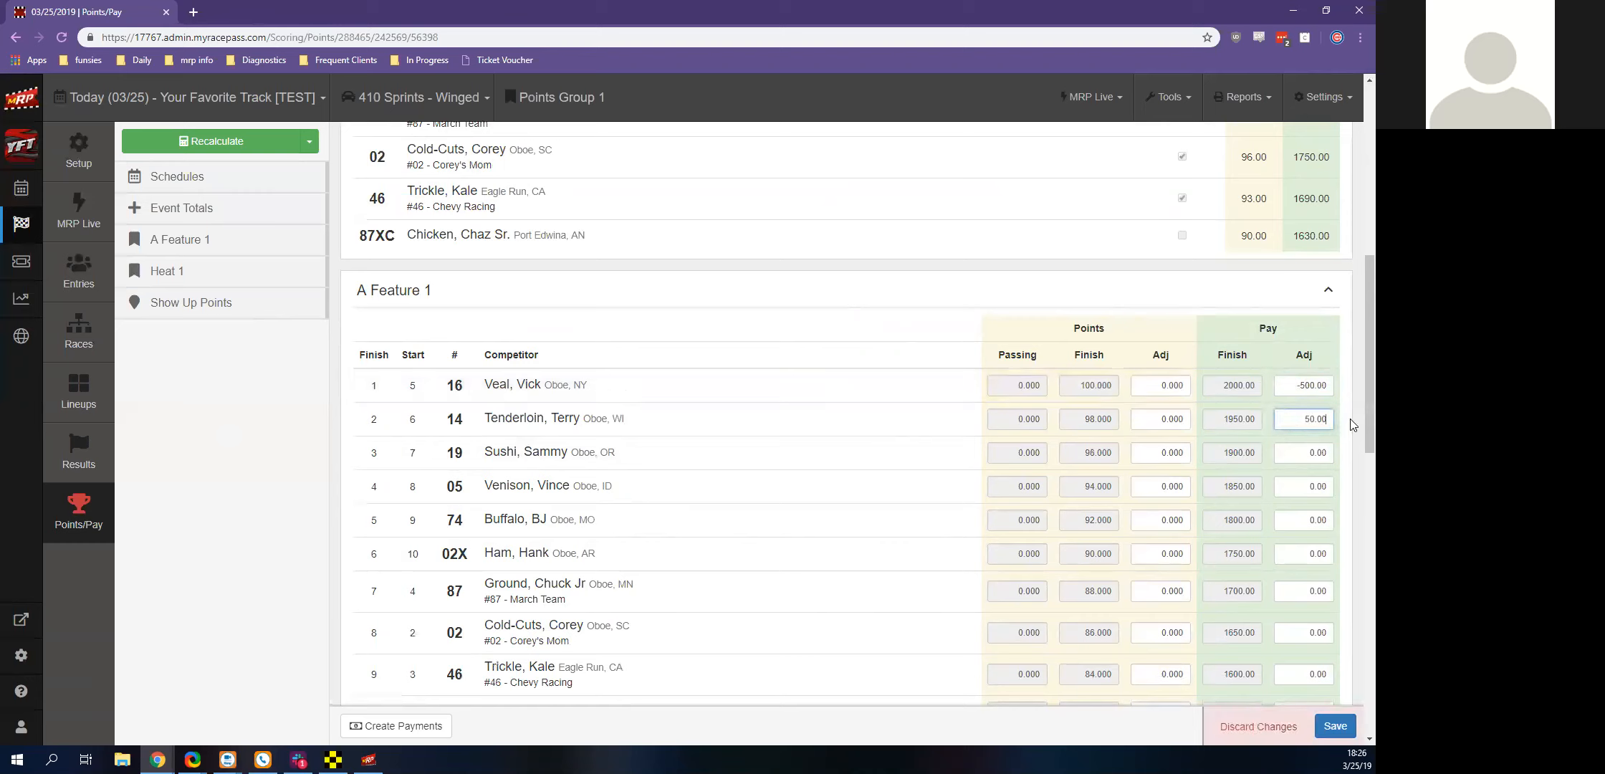
{"action": "key", "text": "Return"}
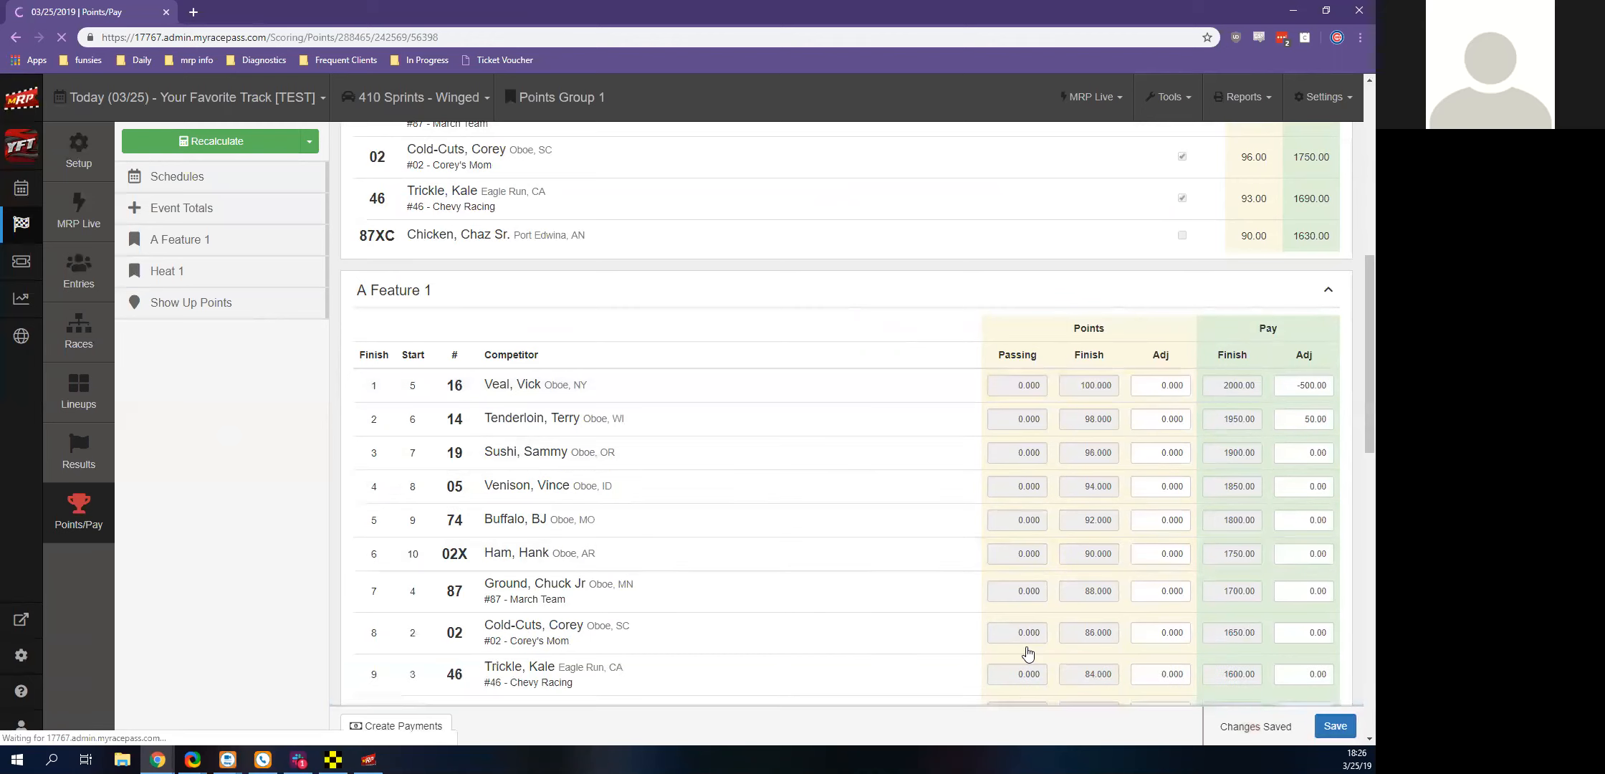
Review the event totals and the points and pay breakdown for A Feature 1 and Heat 1
{"action": "scroll", "coordinate": [551, 631], "scroll_direction": "down", "scroll_amount": 1}
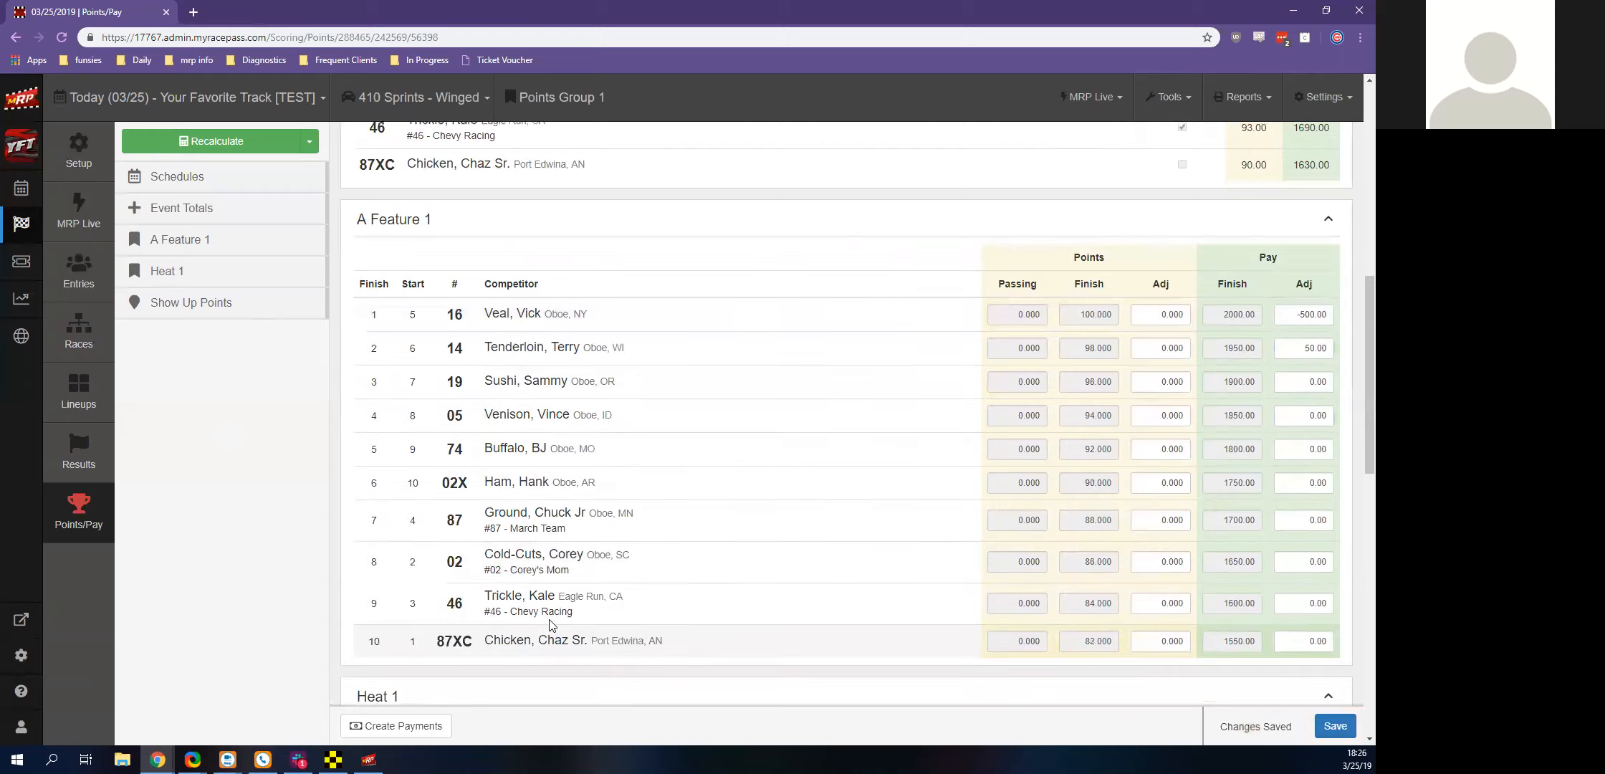
{"action": "scroll", "coordinate": [430, 580], "scroll_direction": "up", "scroll_amount": 8}
{"action": "scroll", "coordinate": [430, 563], "scroll_direction": "down", "scroll_amount": 1}
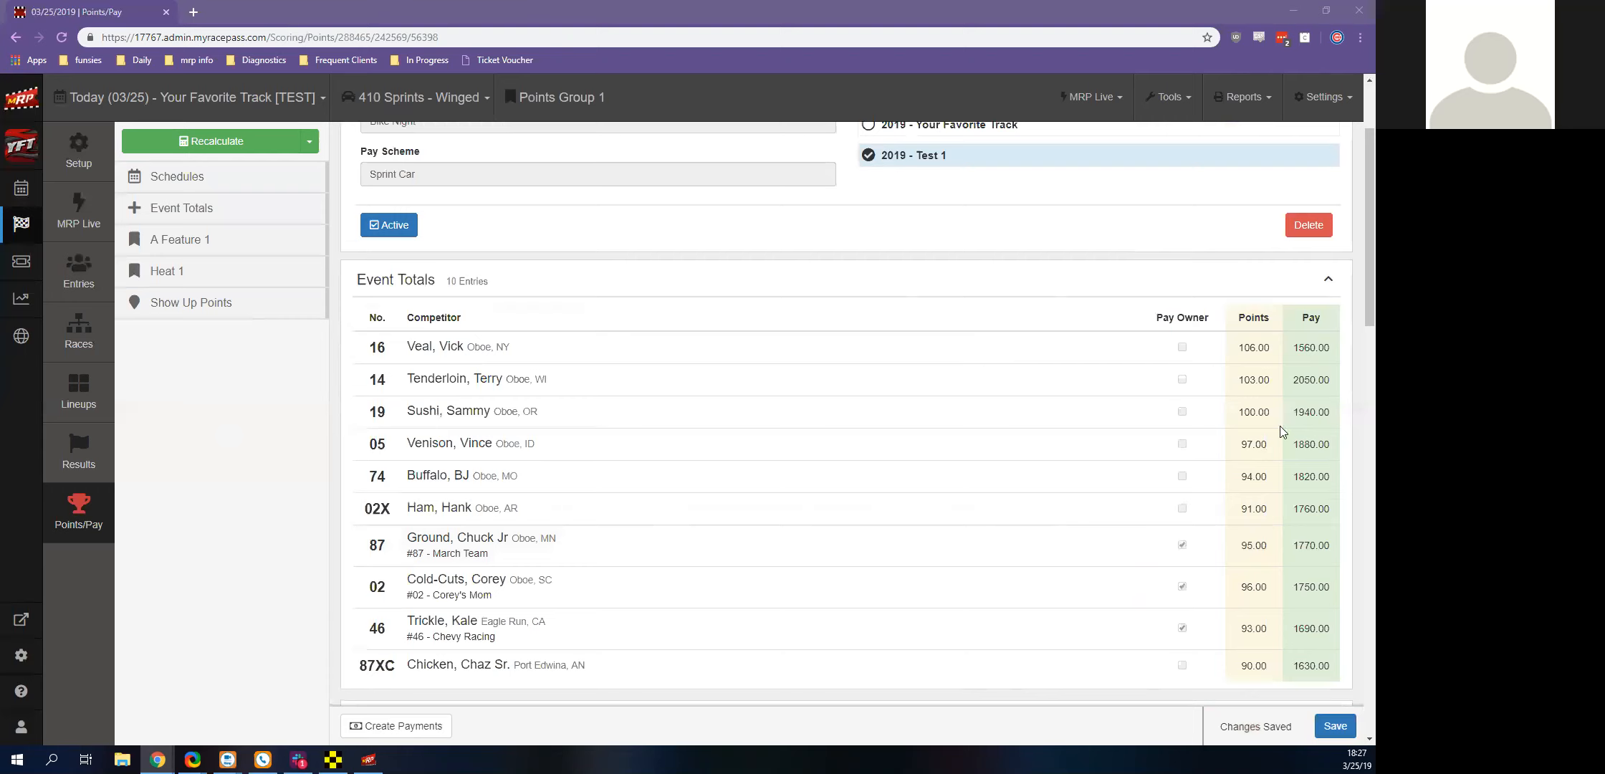
{"action": "mouse_move", "coordinate": [334, 759]}
{"action": "scroll", "coordinate": [1097, 266], "scroll_direction": "down", "scroll_amount": 4}
{"action": "scroll", "coordinate": [1096, 267], "scroll_direction": "up", "scroll_amount": 5}
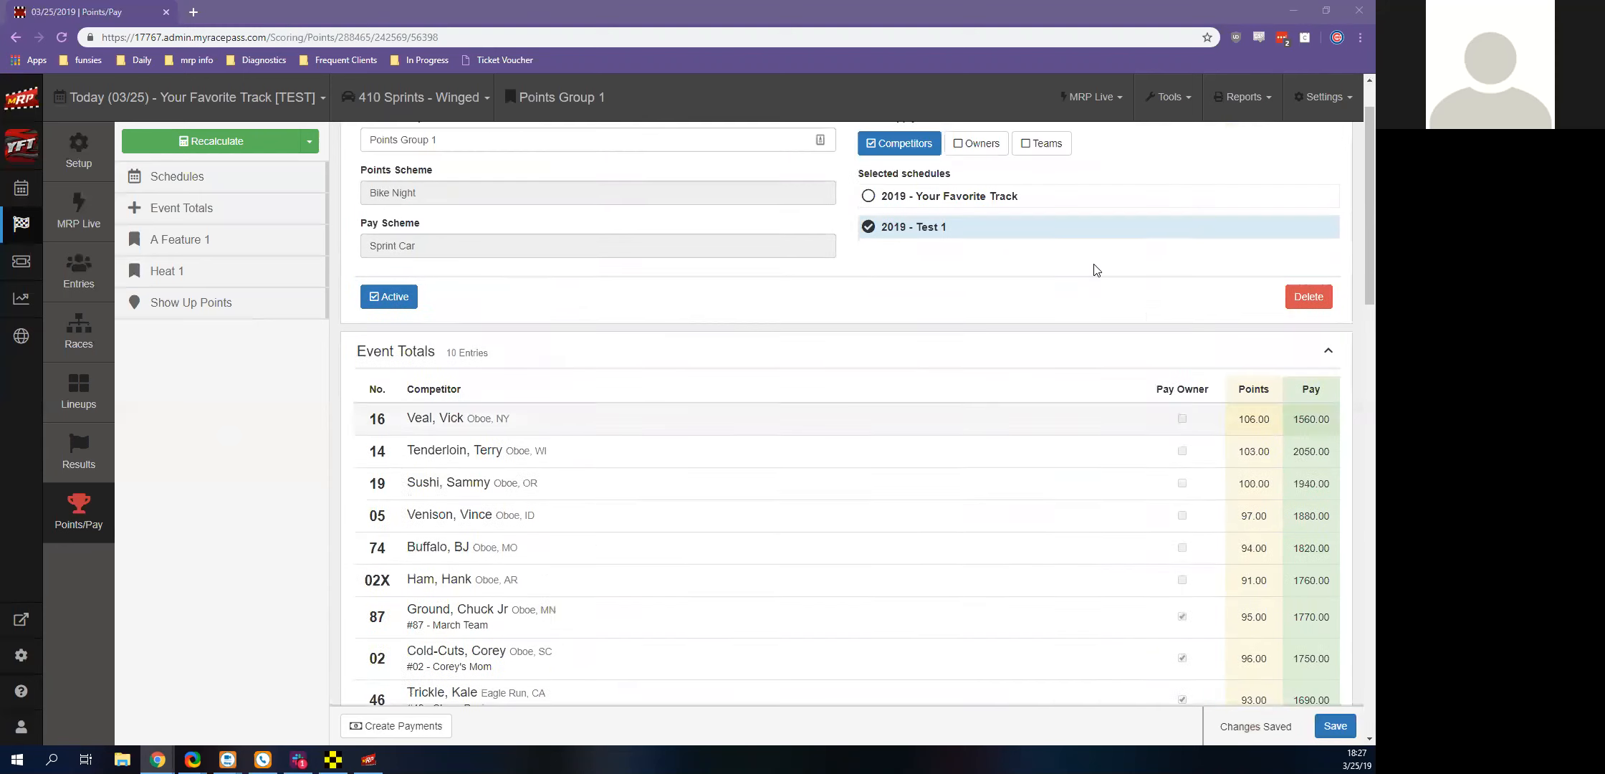
{"action": "scroll", "coordinate": [1095, 270], "scroll_direction": "down", "scroll_amount": 7}
{"action": "scroll", "coordinate": [1095, 269], "scroll_direction": "down", "scroll_amount": 3}
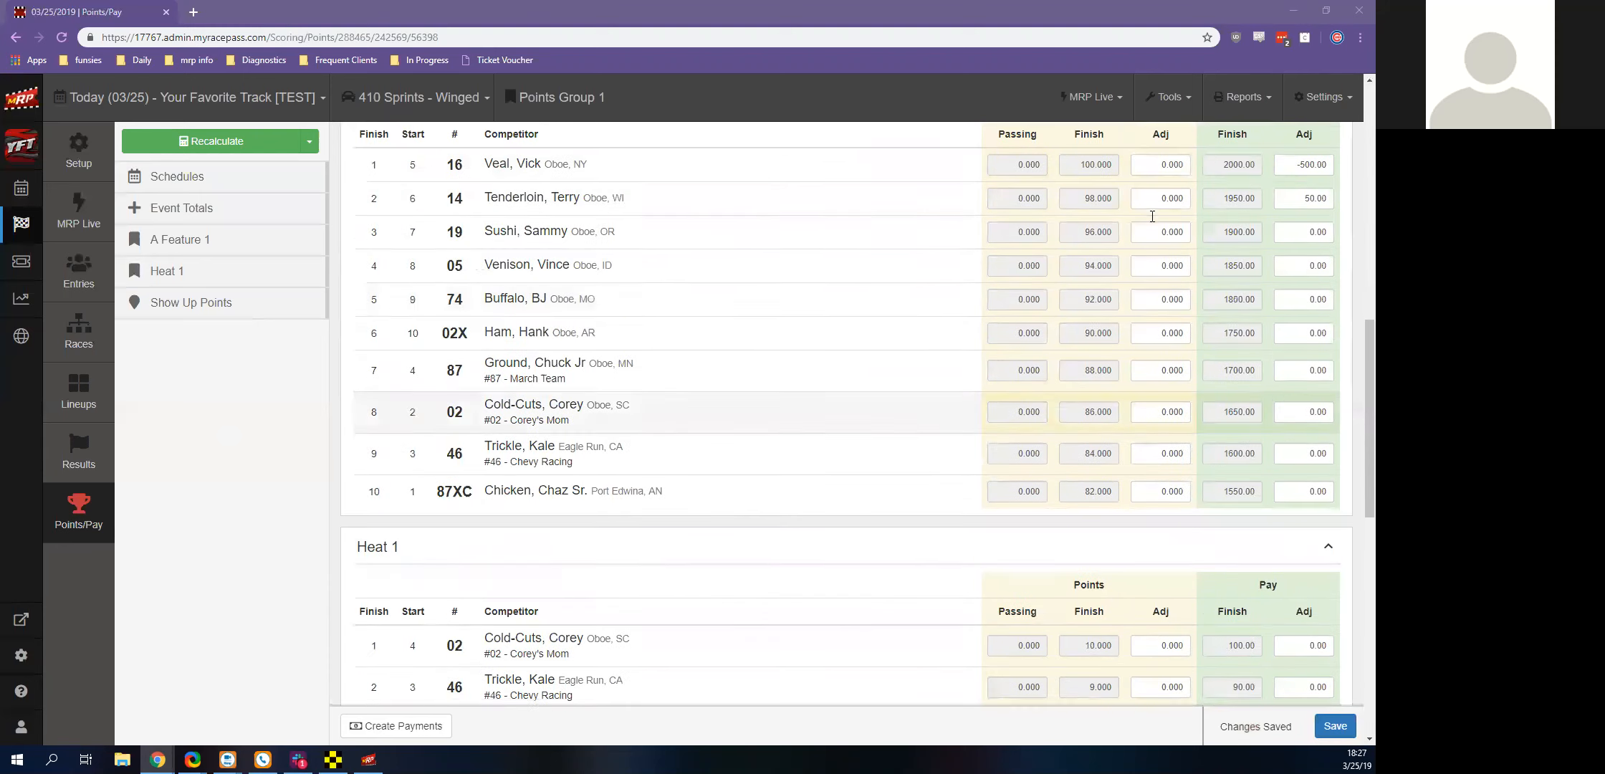
{"action": "scroll", "coordinate": [573, 466], "scroll_direction": "down", "scroll_amount": 5}
Create payments for the points group and generate checks for all payees, starting at check number 9 with the validity statement accepted
{"action": "left_click", "coordinate": [377, 733]}
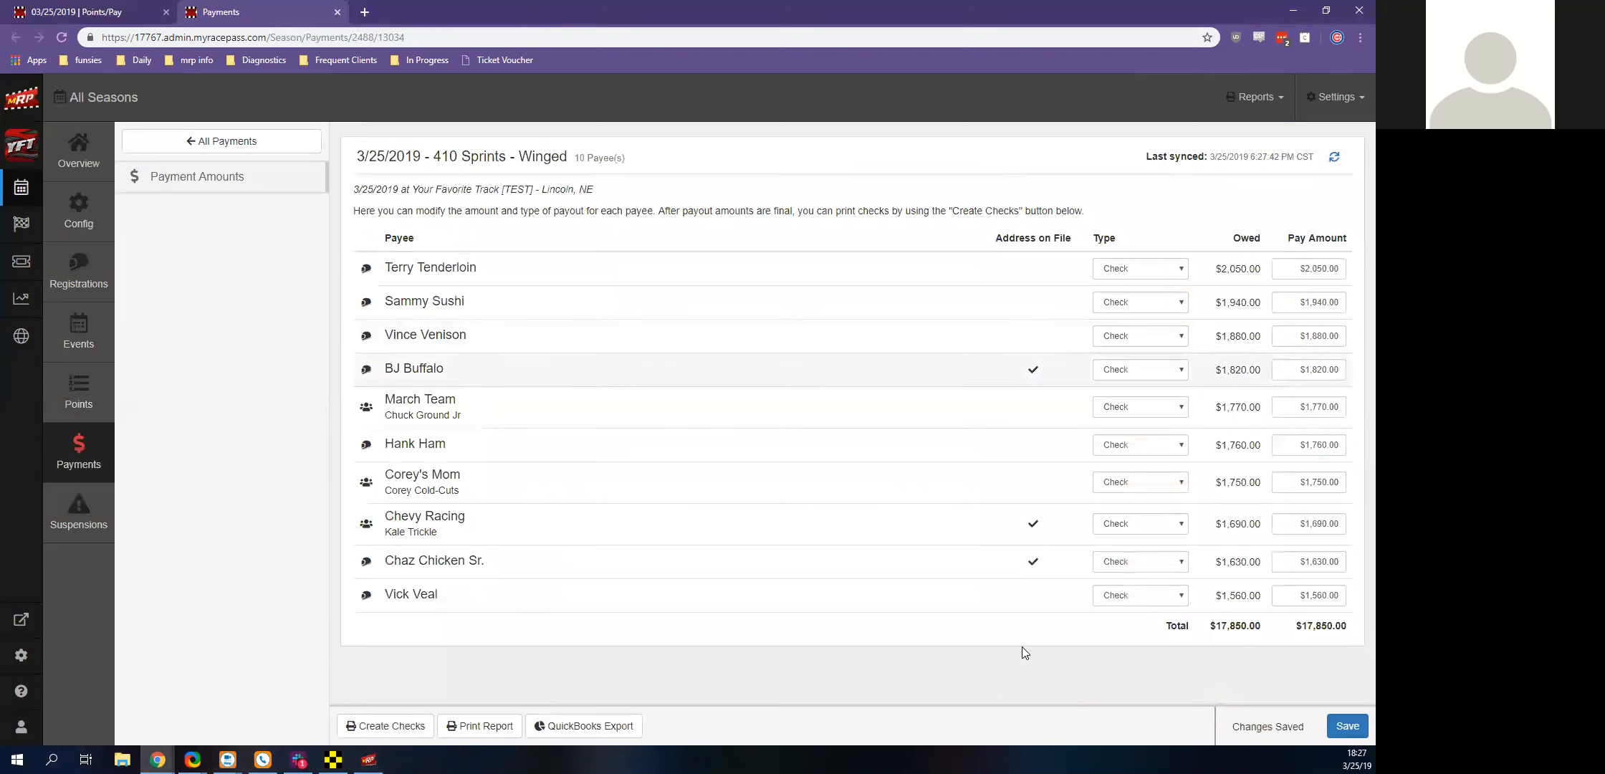
{"action": "left_click", "coordinate": [420, 719]}
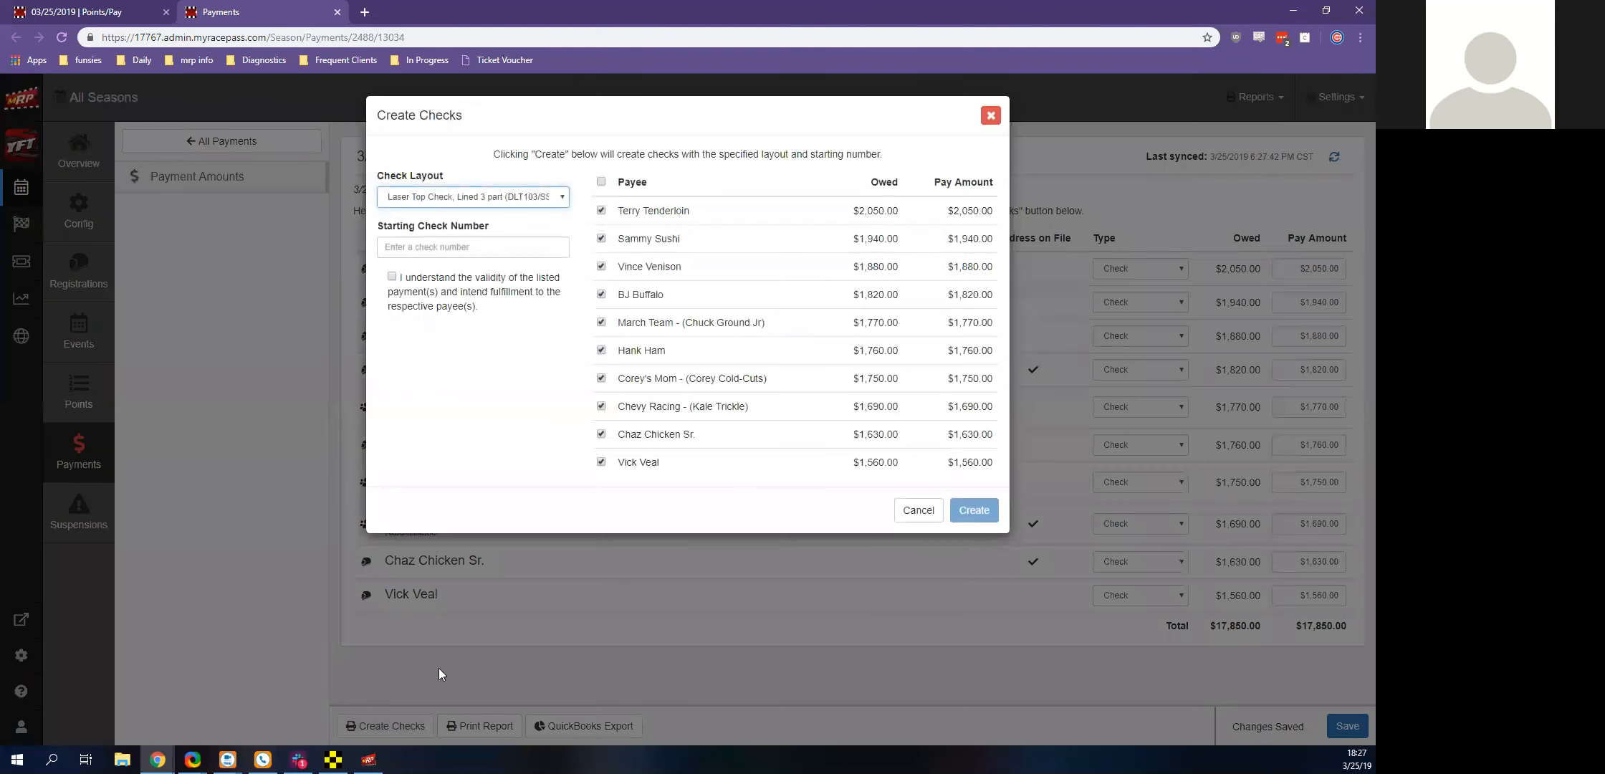
{"action": "left_click", "coordinate": [466, 247]}
{"action": "type", "text": "9"}
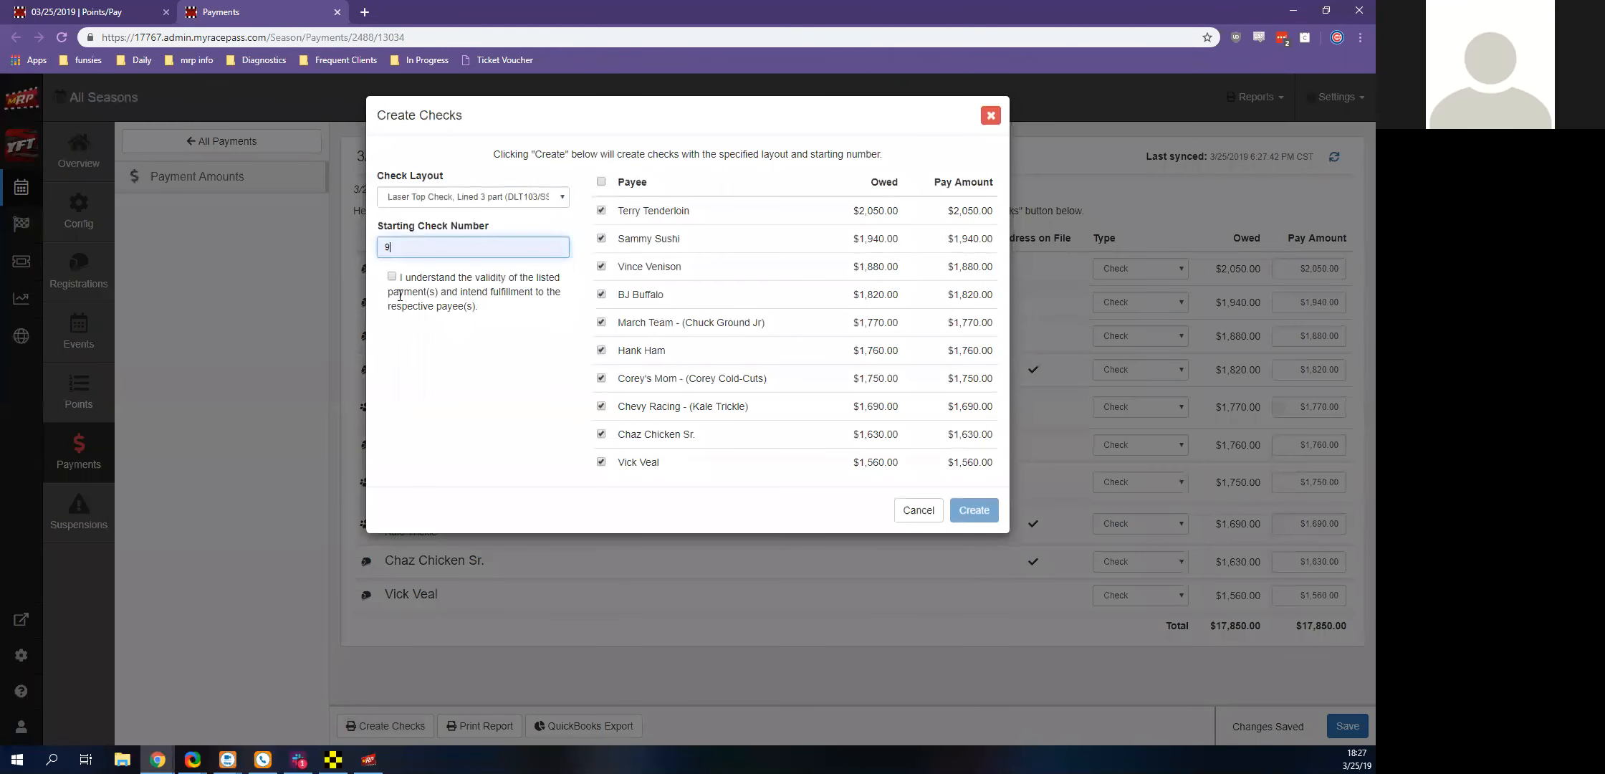
{"action": "left_click", "coordinate": [392, 277]}
{"action": "left_click", "coordinate": [974, 510]}
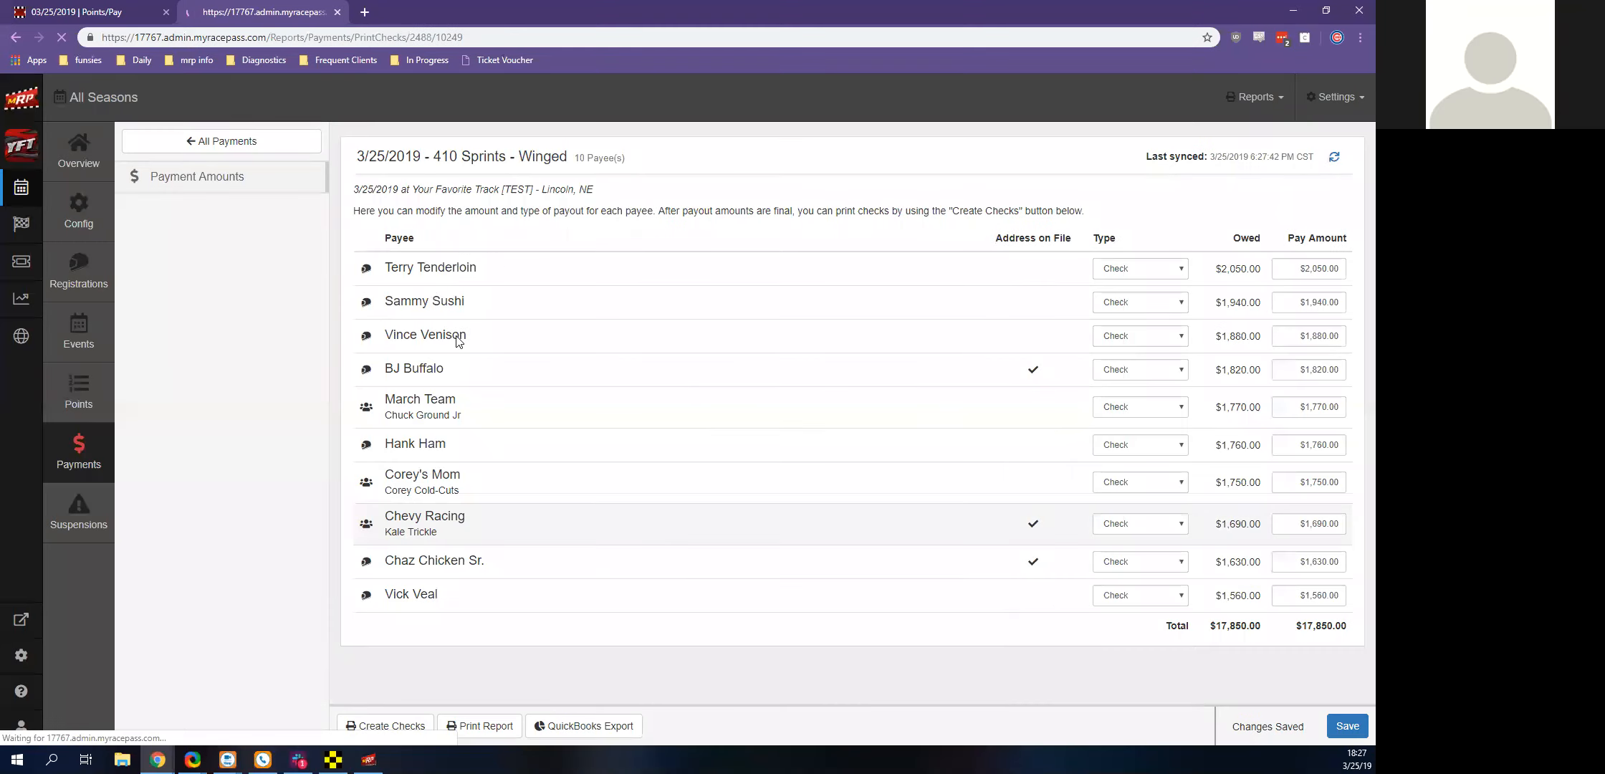
Look through the generated checks and their stubs, and close the check print page
{"action": "scroll", "coordinate": [495, 428], "scroll_direction": "down", "scroll_amount": 7}
{"action": "scroll", "coordinate": [495, 428], "scroll_direction": "down", "scroll_amount": 10}
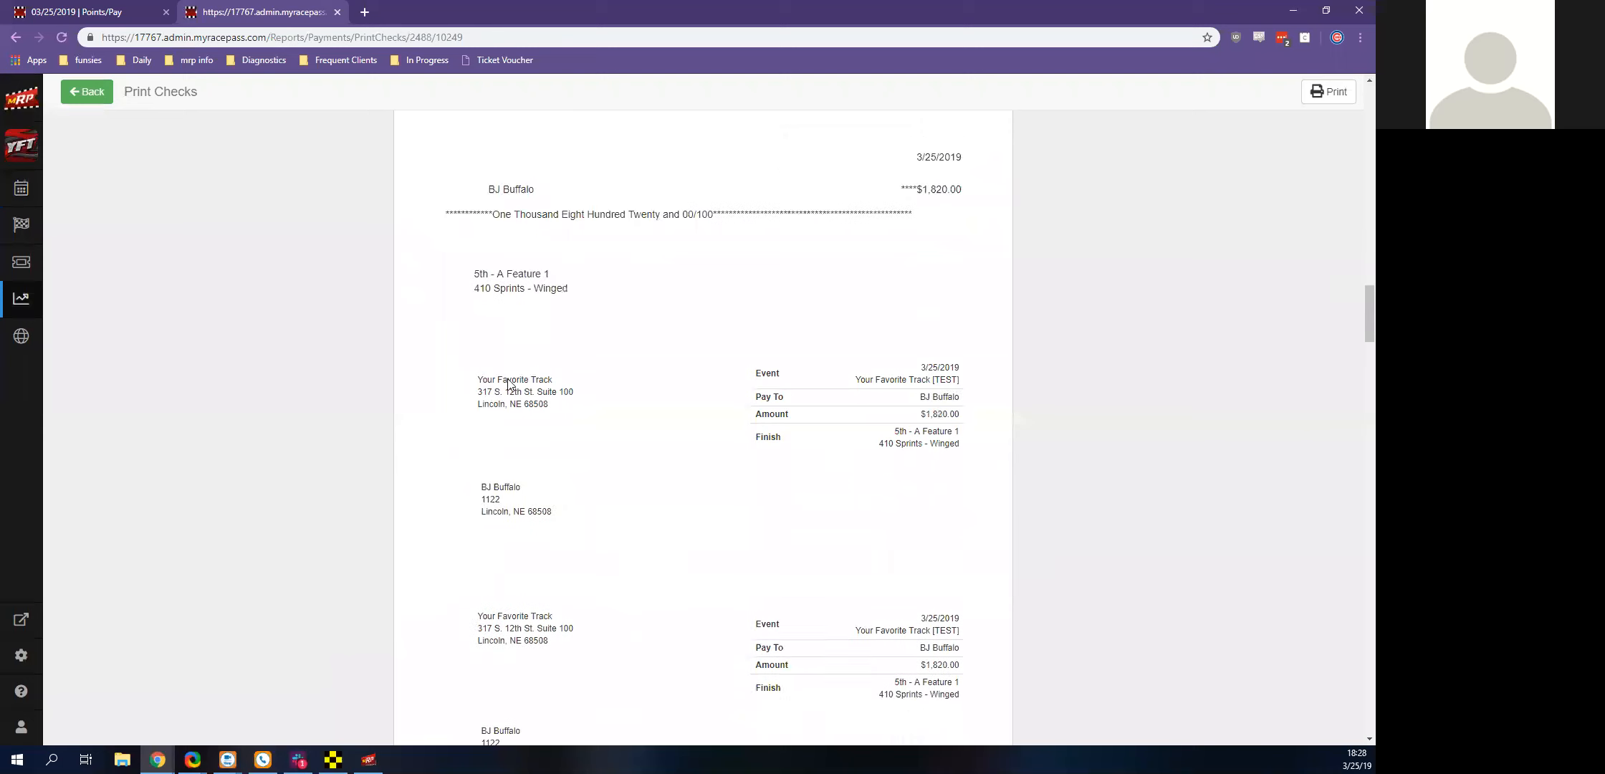
{"action": "scroll", "coordinate": [508, 385], "scroll_direction": "down", "scroll_amount": 3}
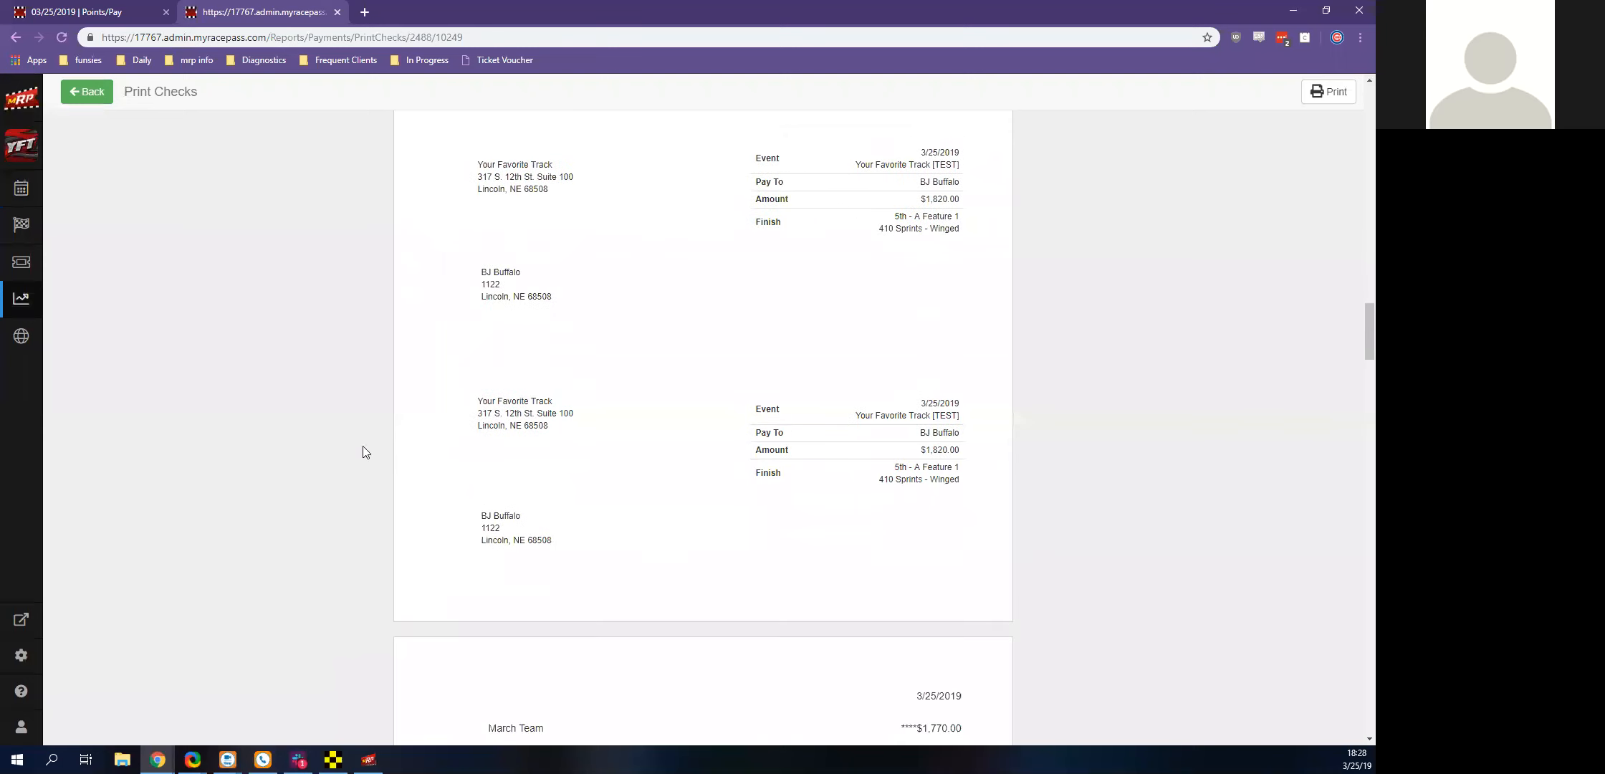
{"action": "left_click", "coordinate": [337, 11]}
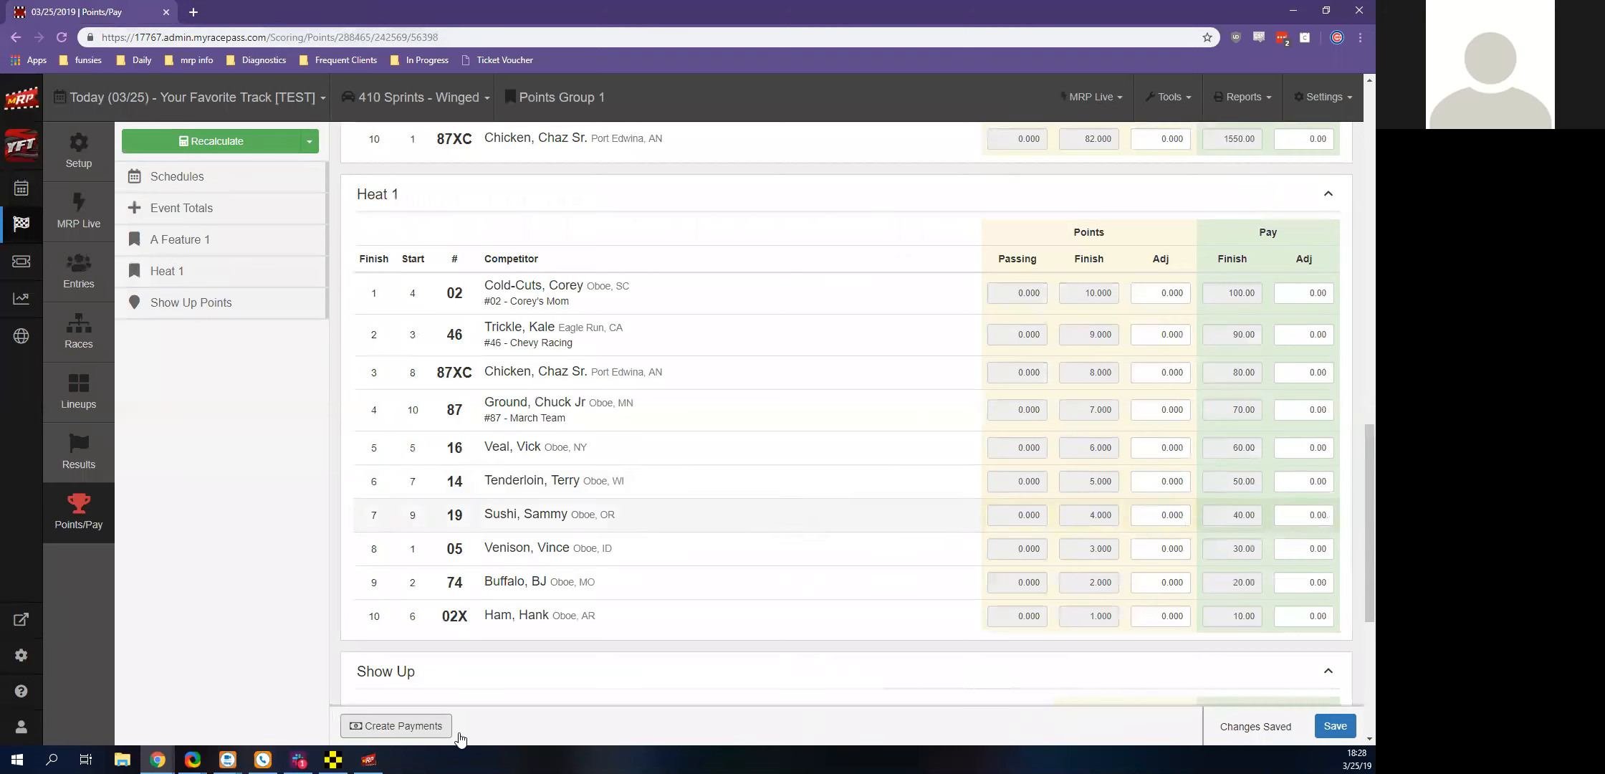
Reopen the event's payments, view the Payout Report listing the printed checks, and return to the points/pay page
{"action": "left_click", "coordinate": [423, 729]}
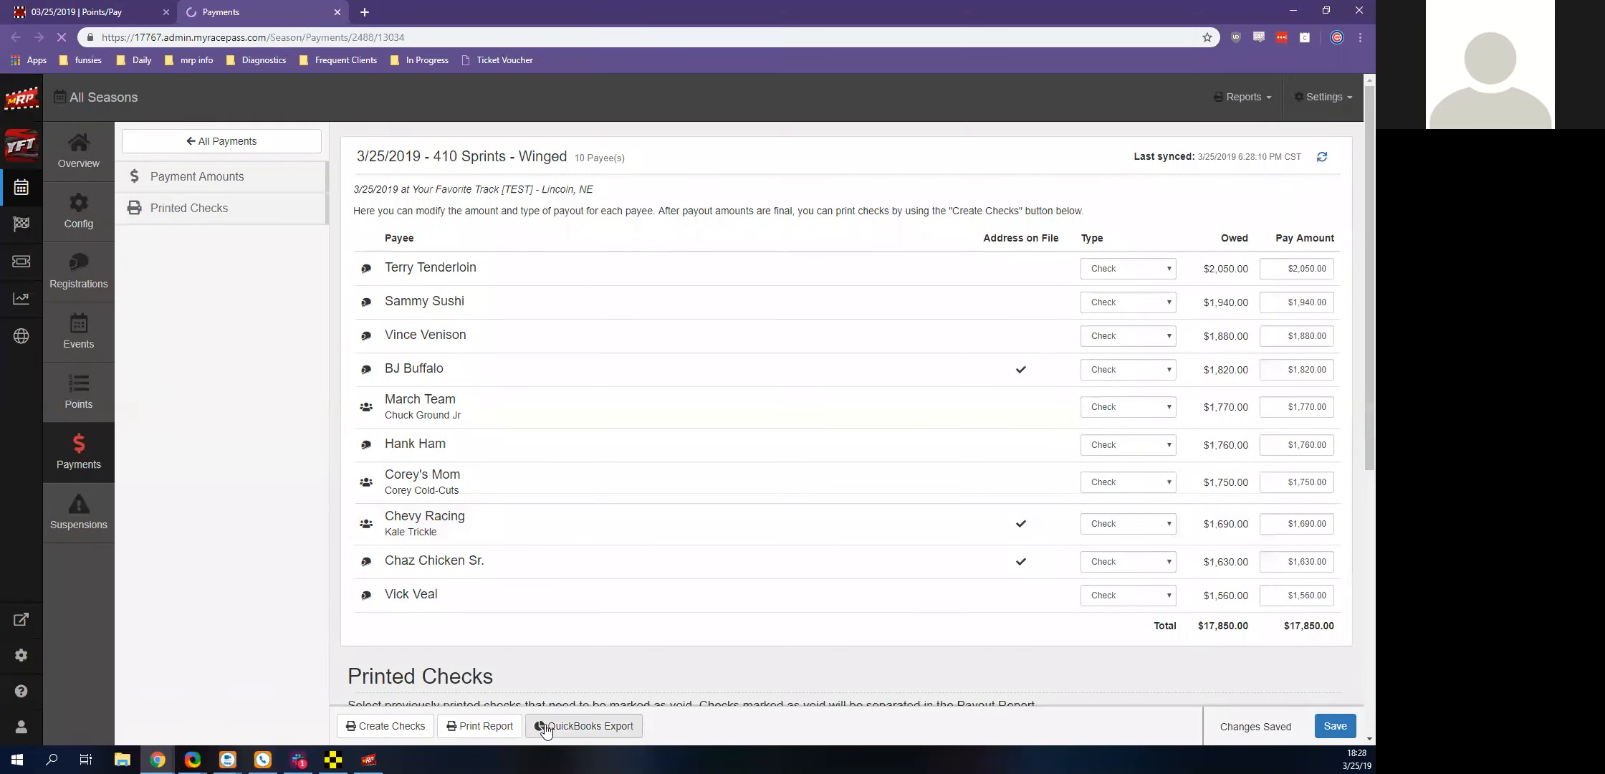
{"action": "left_click", "coordinate": [505, 736]}
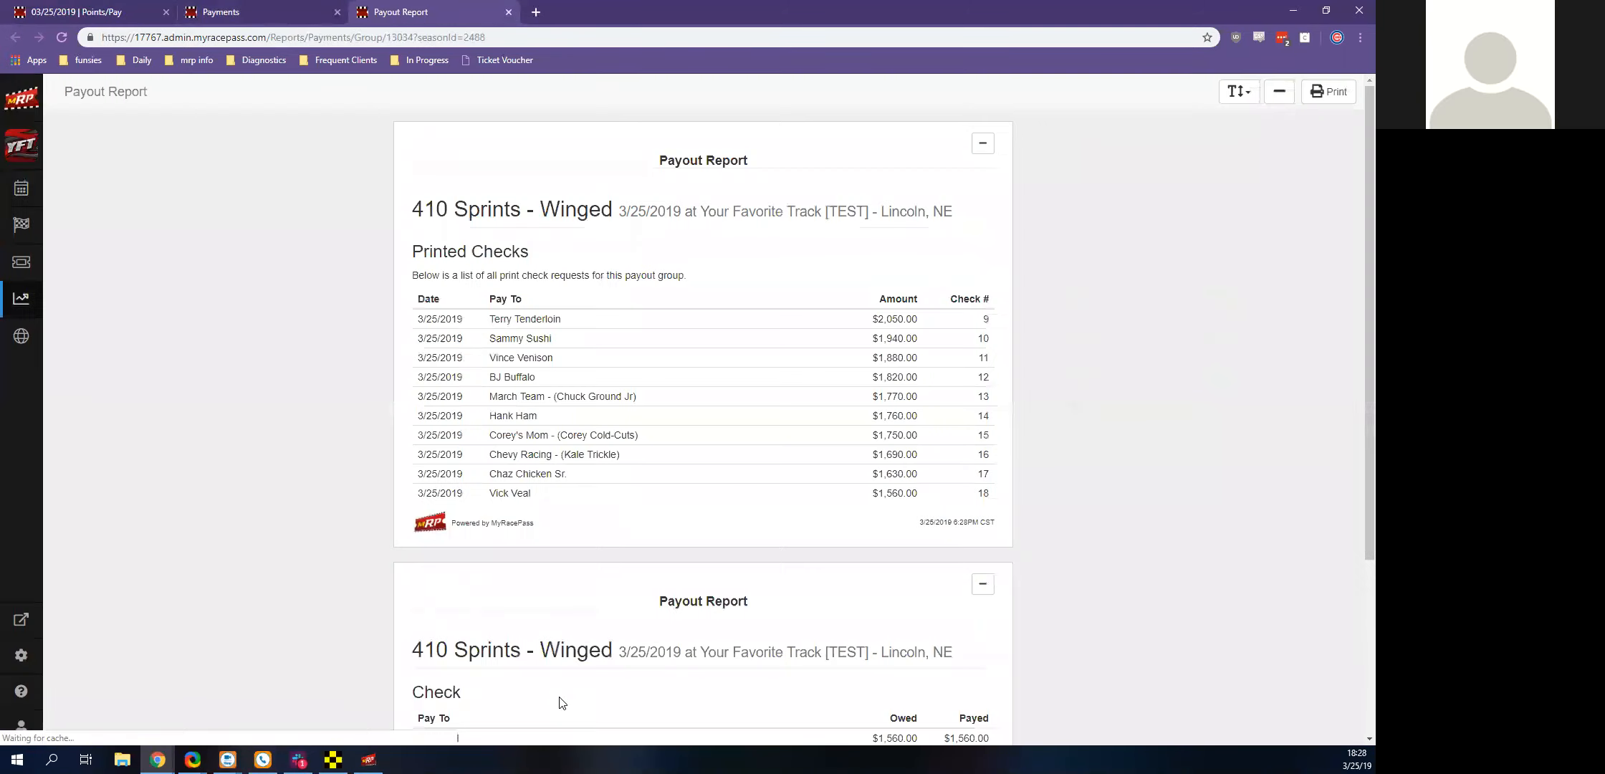
{"action": "scroll", "coordinate": [1000, 272], "scroll_direction": "down", "scroll_amount": 3}
{"action": "scroll", "coordinate": [994, 278], "scroll_direction": "up", "scroll_amount": 3}
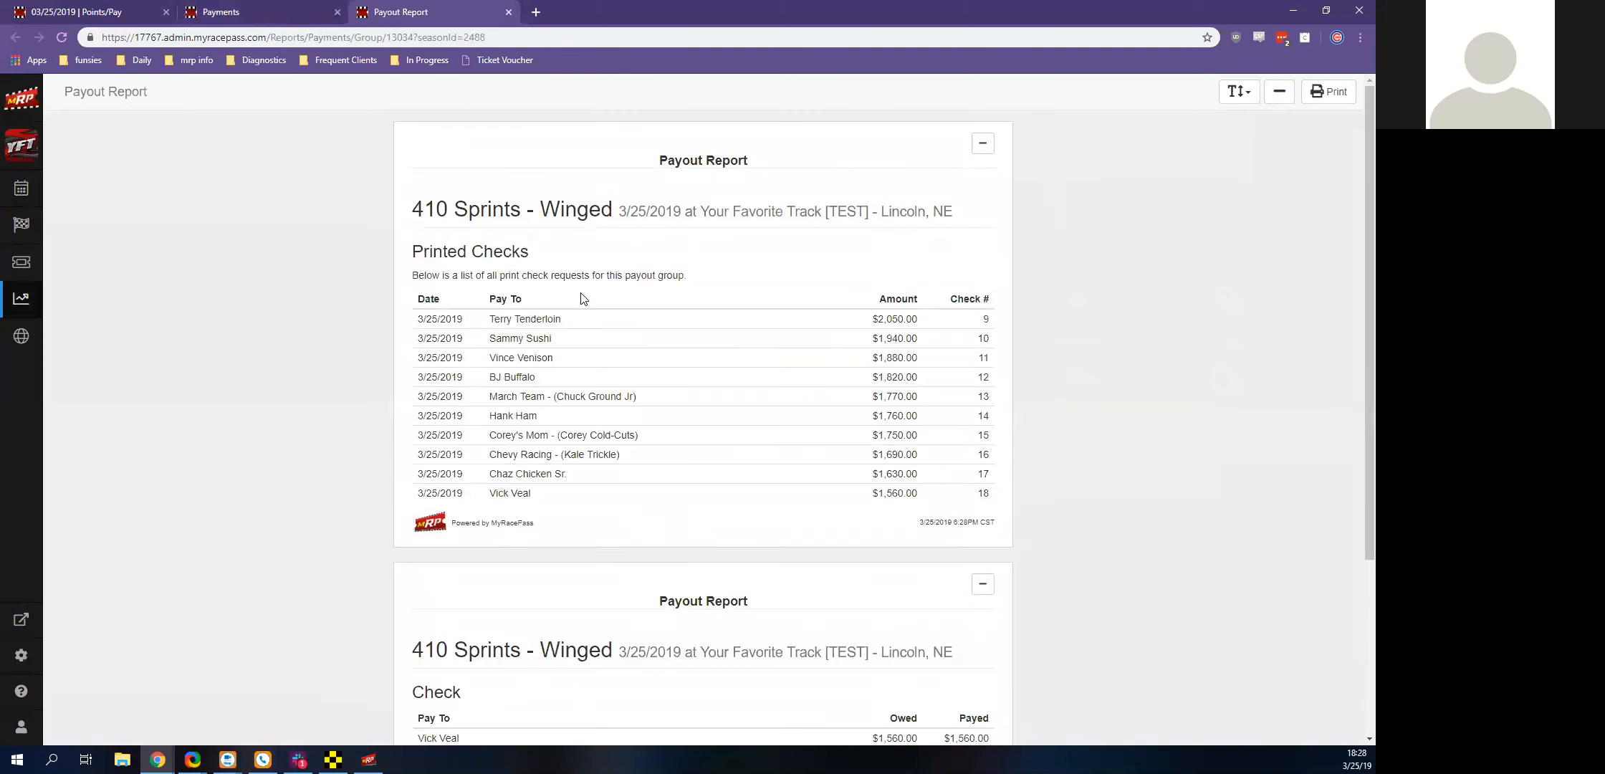
{"action": "left_click", "coordinate": [508, 13]}
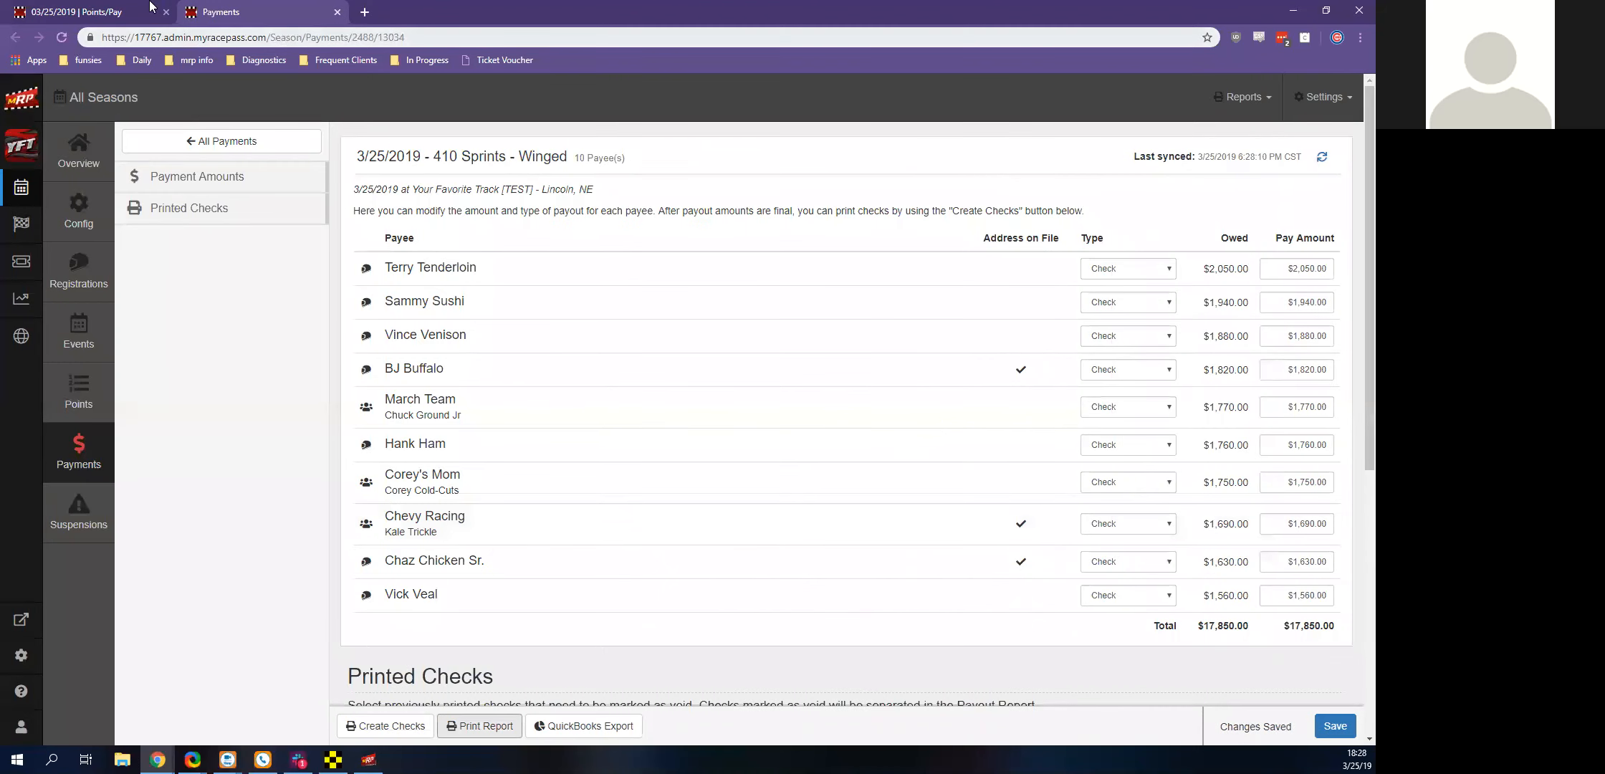
{"action": "left_click", "coordinate": [93, 12]}
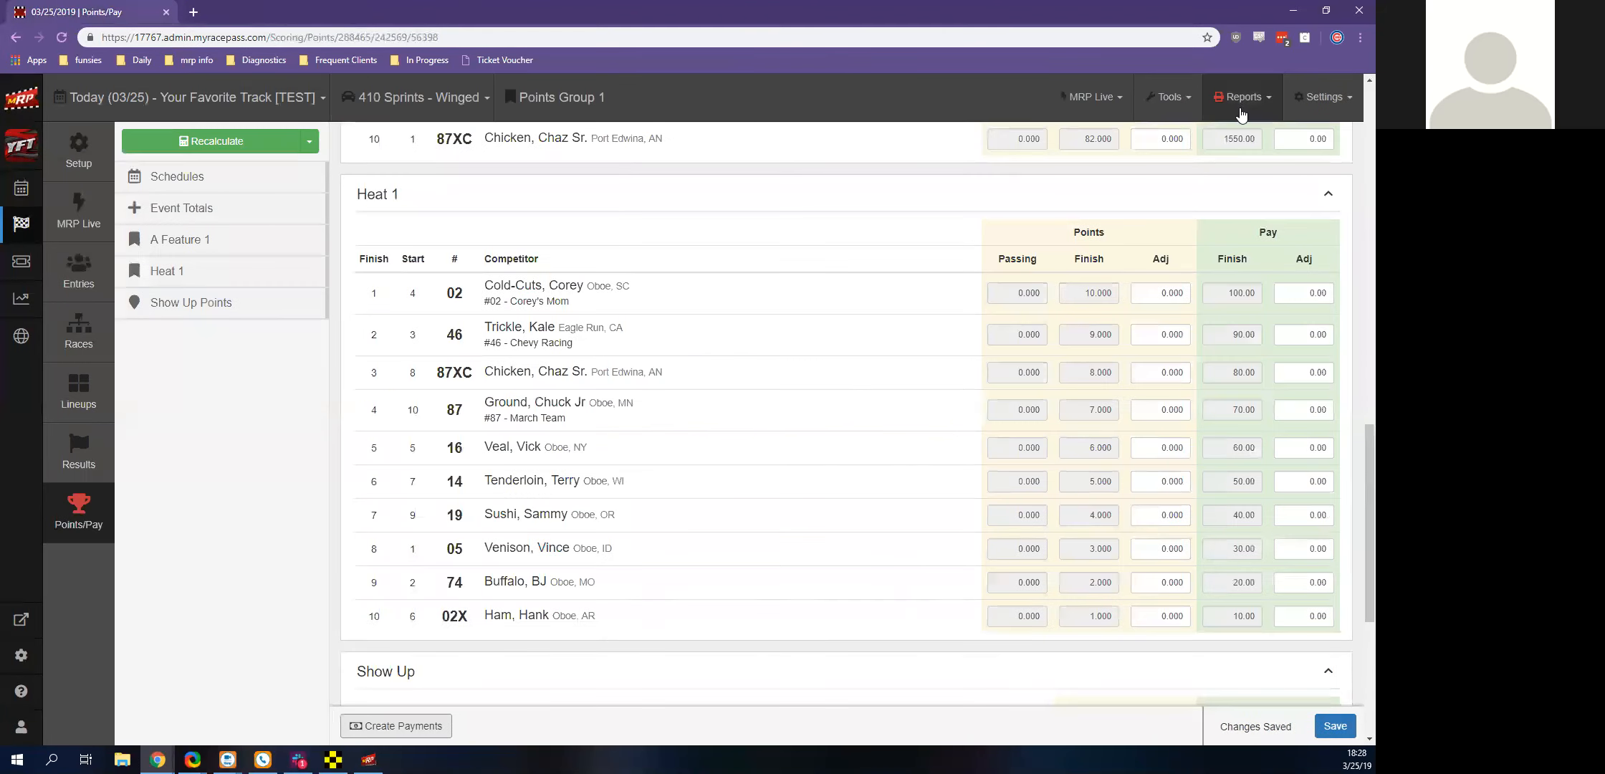
Open the Points By Race report for the event and look over its race-by-race points and pay
{"action": "left_click", "coordinate": [1243, 96]}
{"action": "scroll", "coordinate": [1161, 273], "scroll_direction": "down", "scroll_amount": 1}
{"action": "scroll", "coordinate": [1161, 271], "scroll_direction": "down", "scroll_amount": 1}
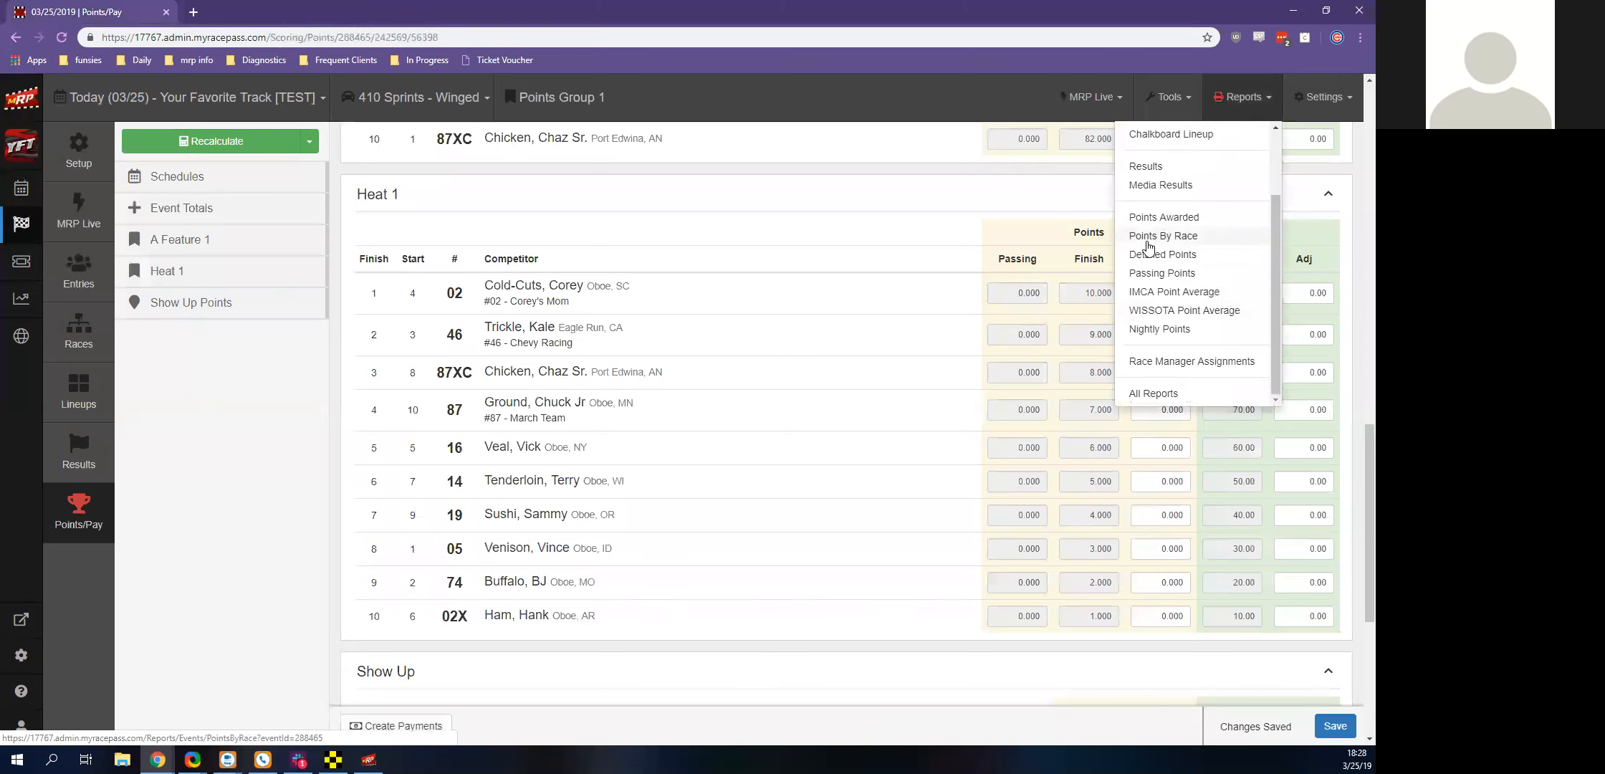
{"action": "left_click", "coordinate": [1152, 239]}
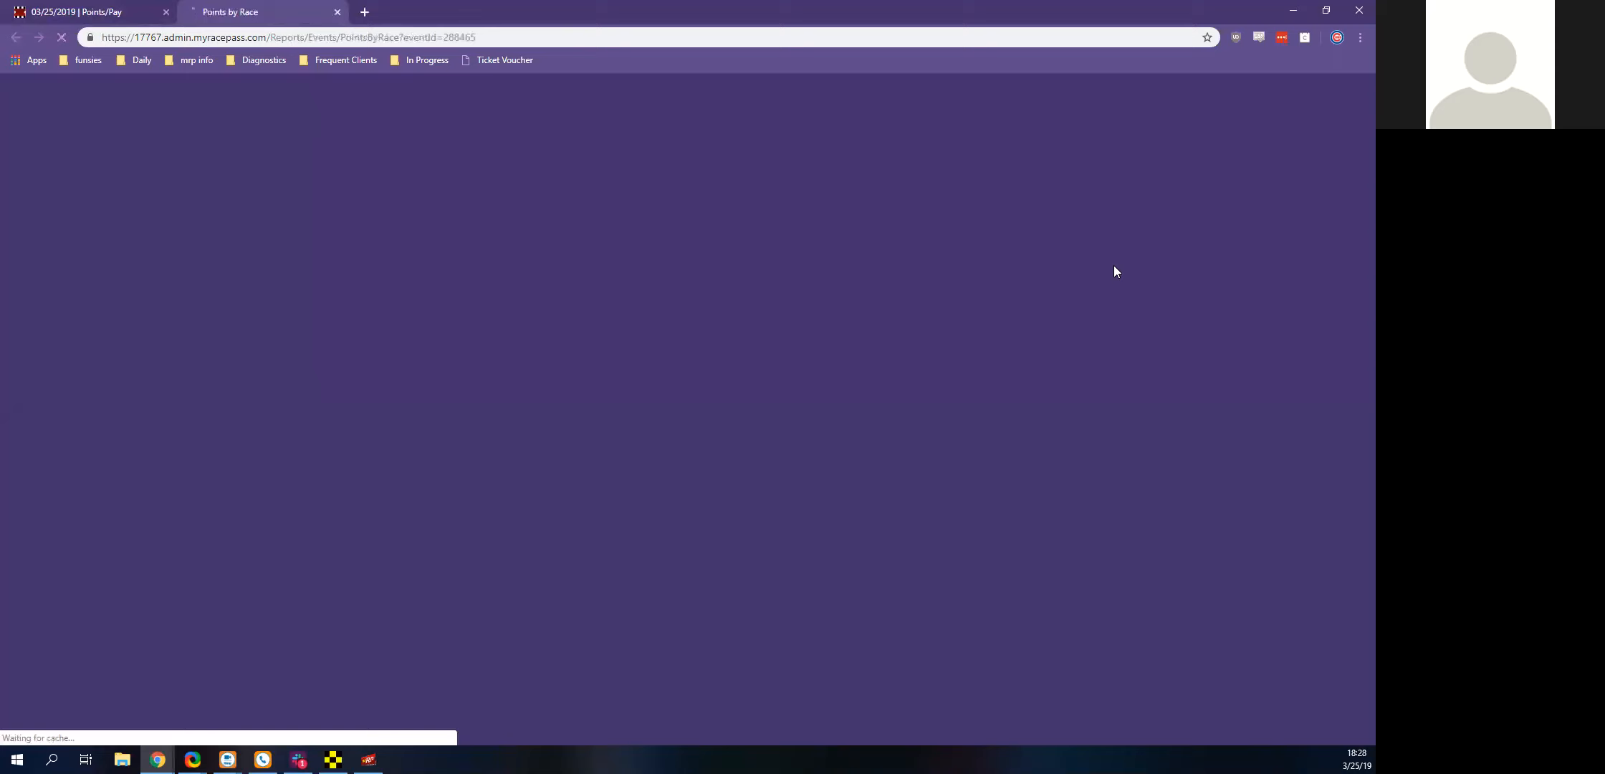
{"action": "scroll", "coordinate": [1115, 270], "scroll_direction": "down", "scroll_amount": 1}
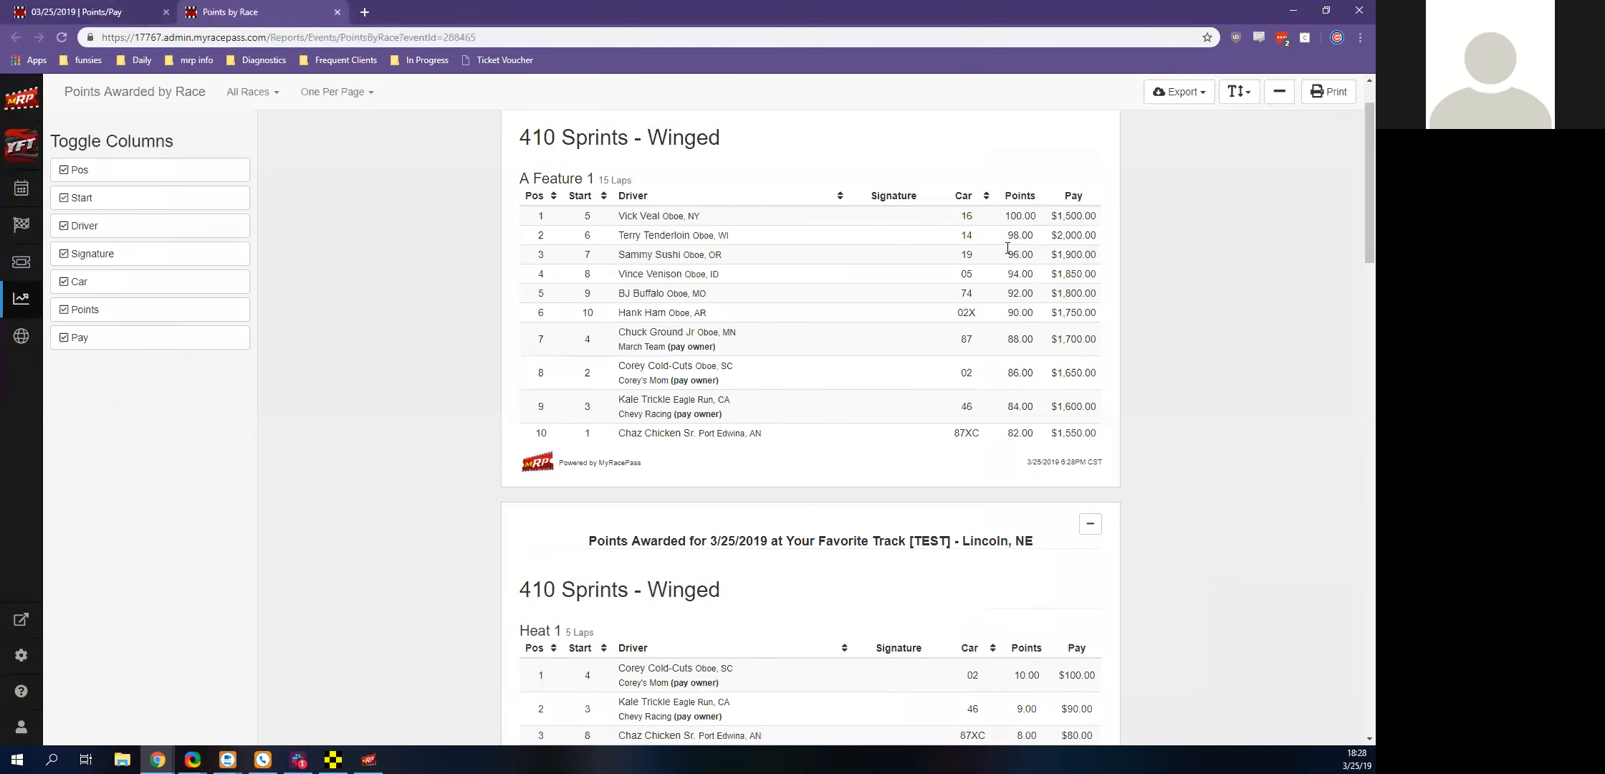
{"action": "scroll", "coordinate": [806, 269], "scroll_direction": "down", "scroll_amount": 5}
{"action": "scroll", "coordinate": [794, 299], "scroll_direction": "up", "scroll_amount": 6}
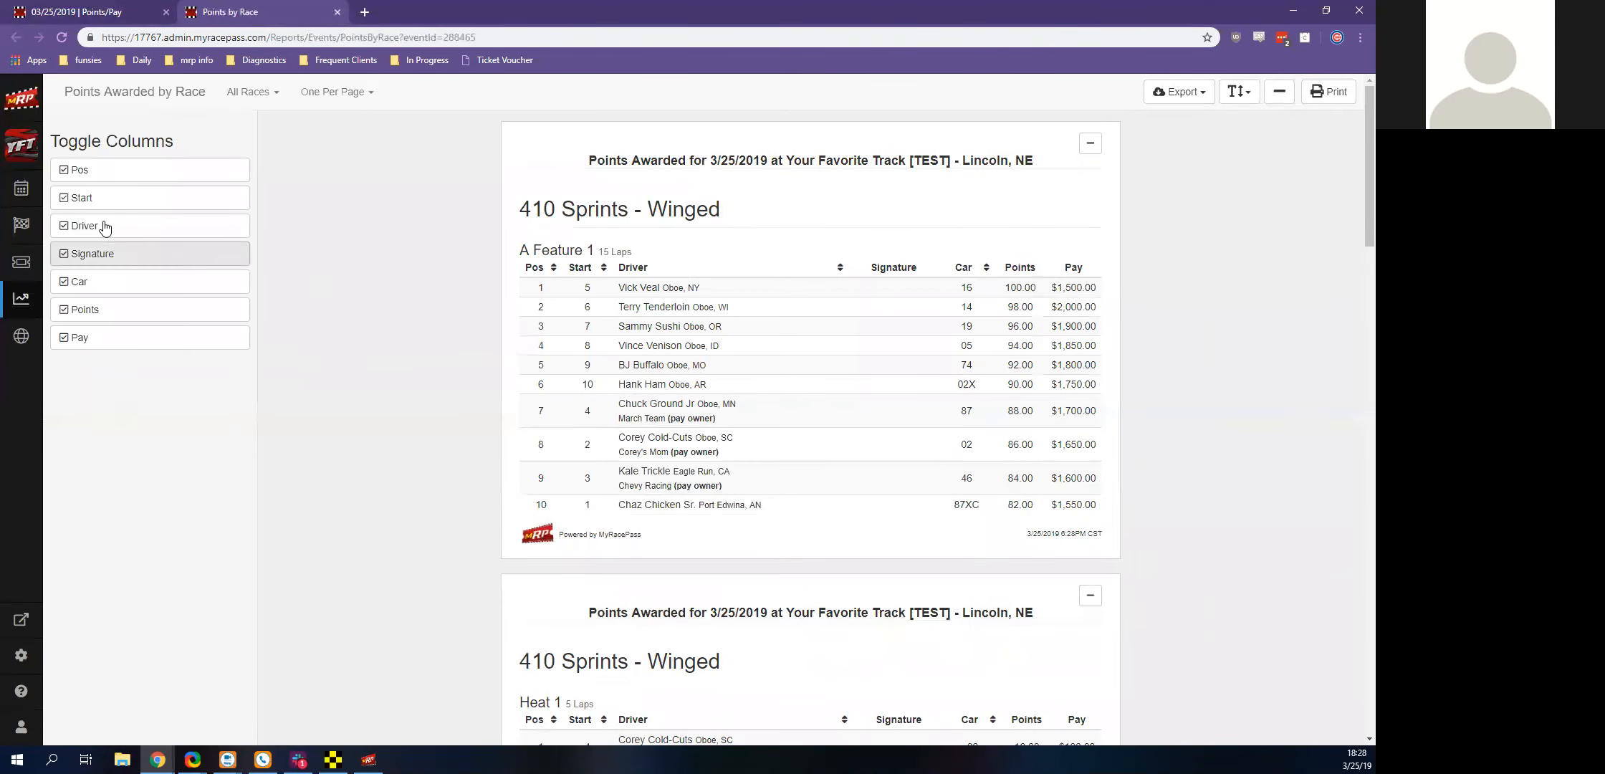
Hide the Start and Points columns in the Points By Race report and check the export options
{"action": "left_click", "coordinate": [86, 207]}
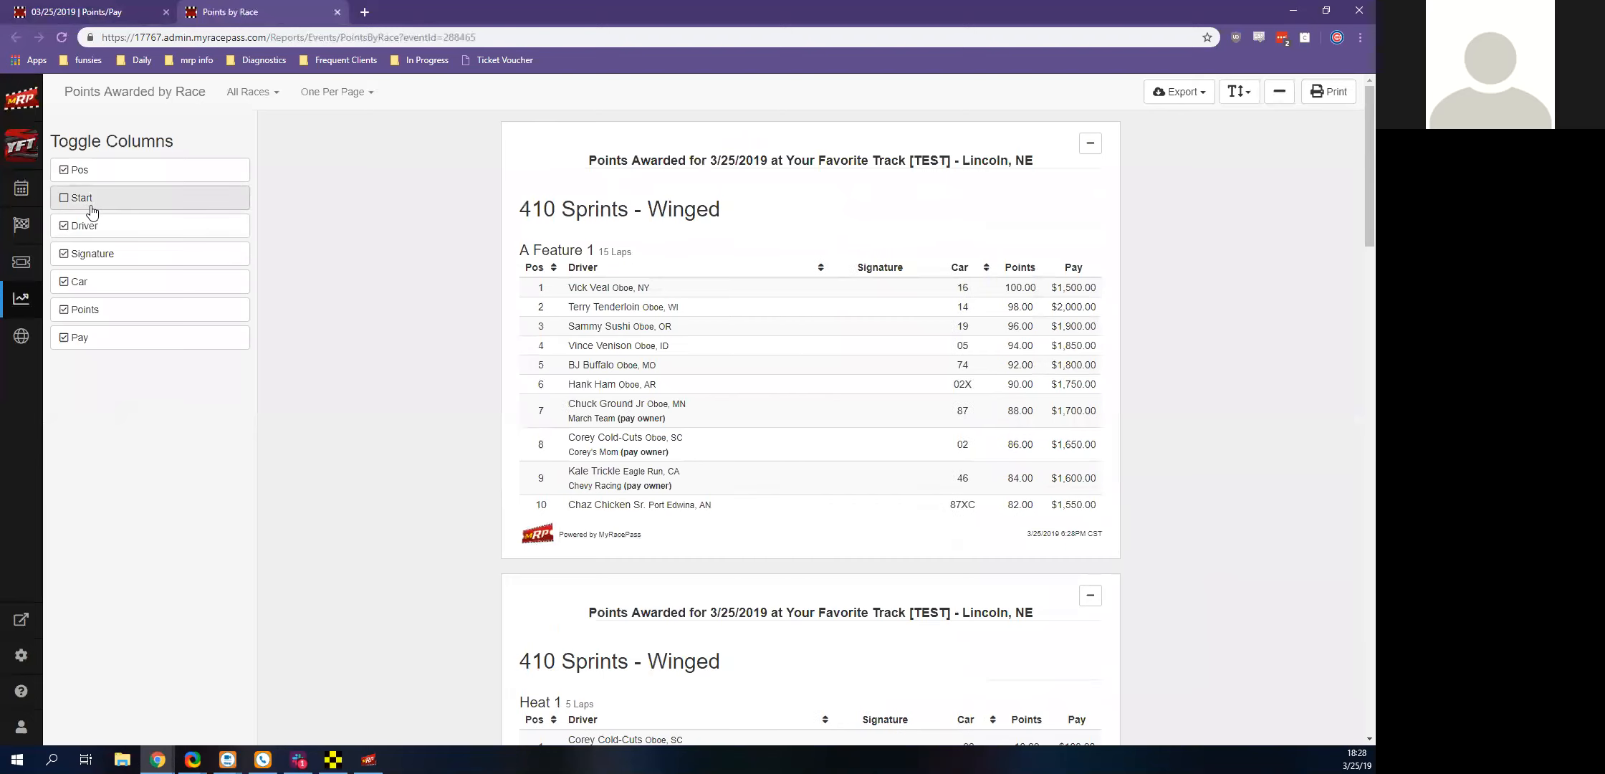
{"action": "left_click", "coordinate": [103, 313]}
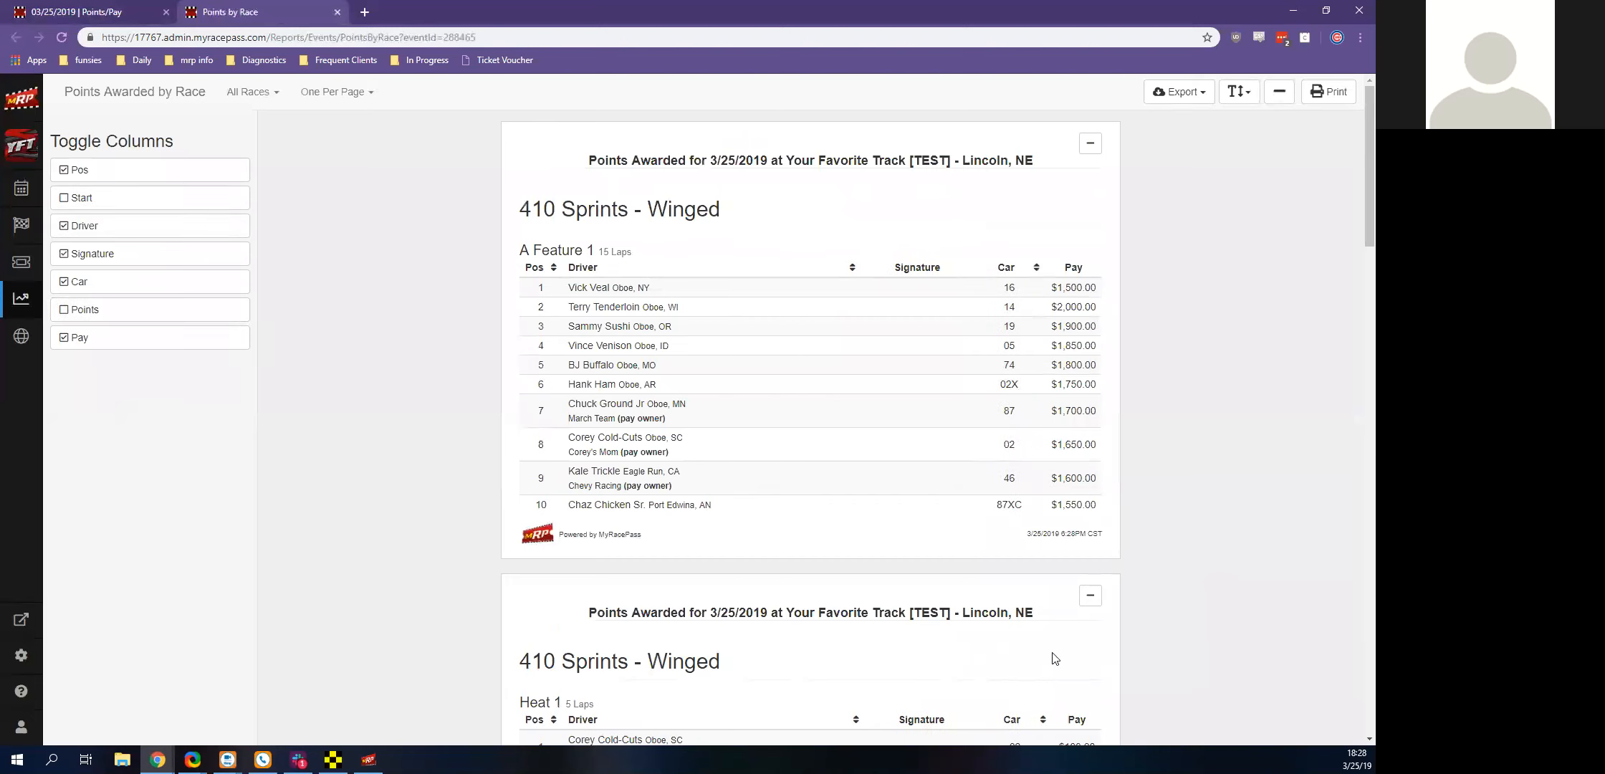
{"action": "left_click", "coordinate": [1180, 105]}
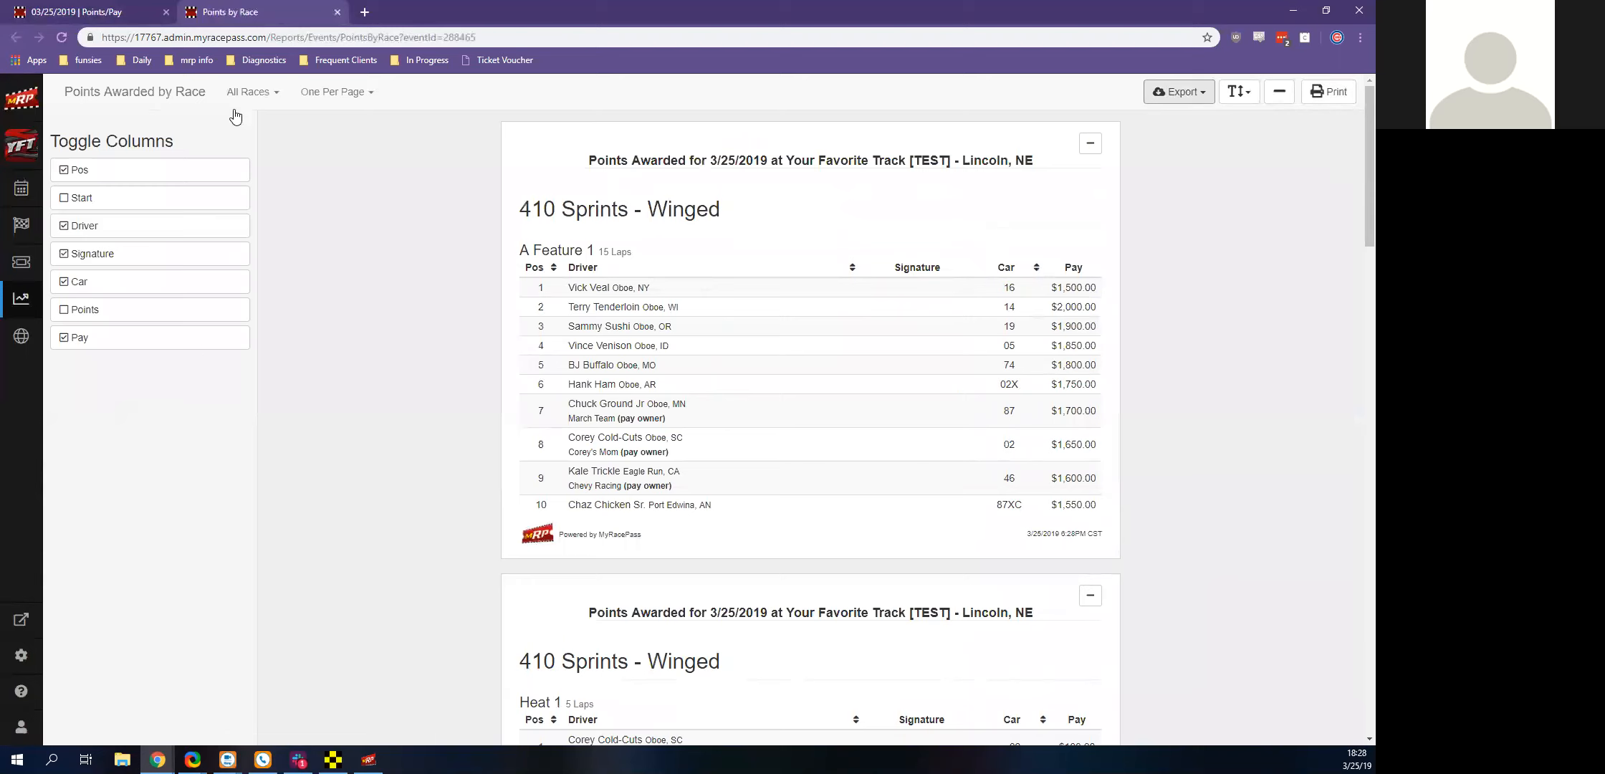
Filter the Points By Race report to A Feature races, review both classes, and close the report
{"action": "left_click", "coordinate": [253, 96]}
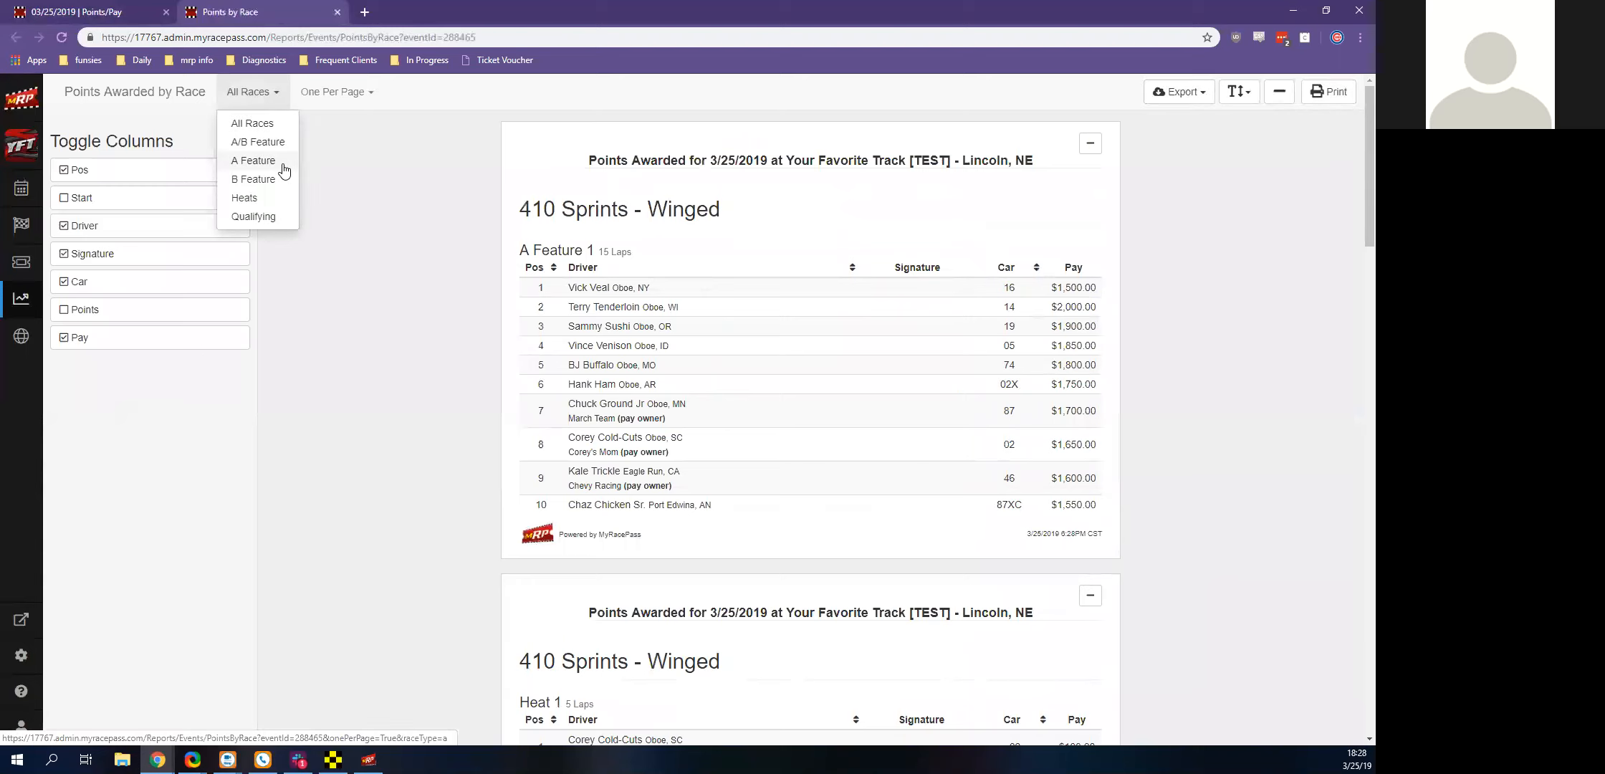
{"action": "left_click", "coordinate": [284, 165]}
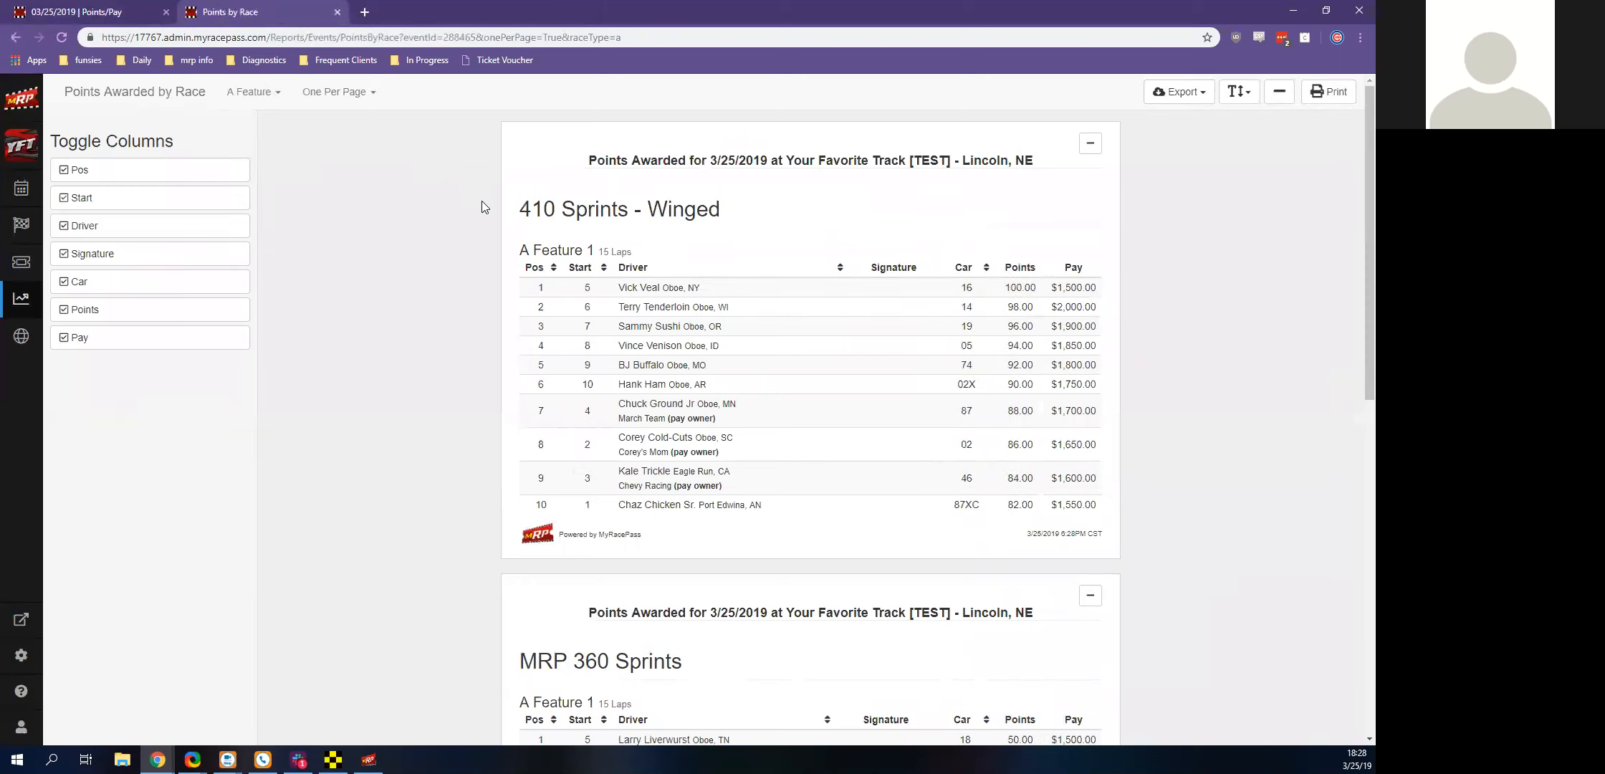
{"action": "scroll", "coordinate": [660, 260], "scroll_direction": "down", "scroll_amount": 10}
{"action": "scroll", "coordinate": [665, 276], "scroll_direction": "up", "scroll_amount": 7}
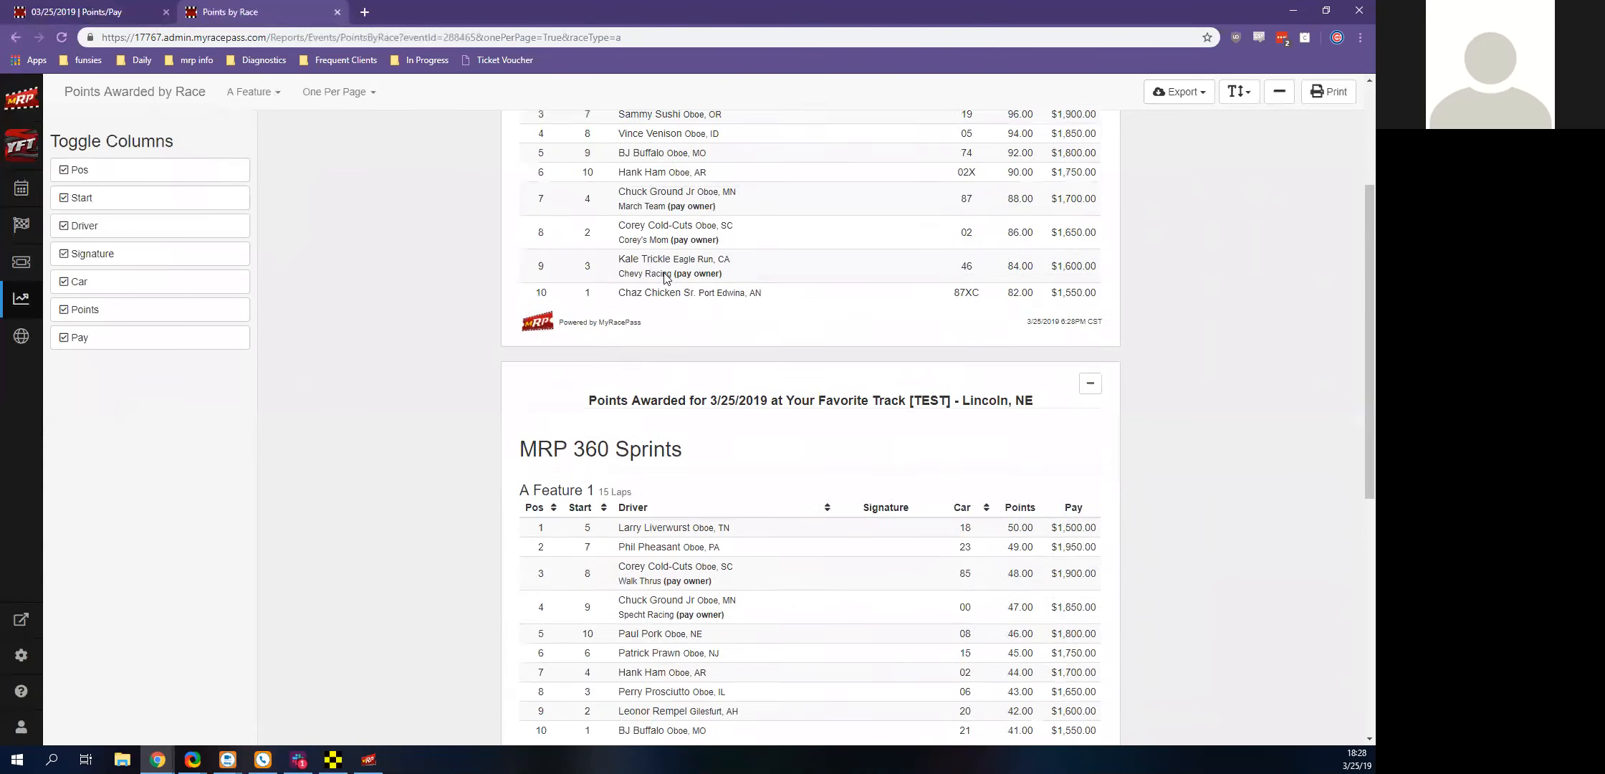
{"action": "scroll", "coordinate": [665, 276], "scroll_direction": "up", "scroll_amount": 3}
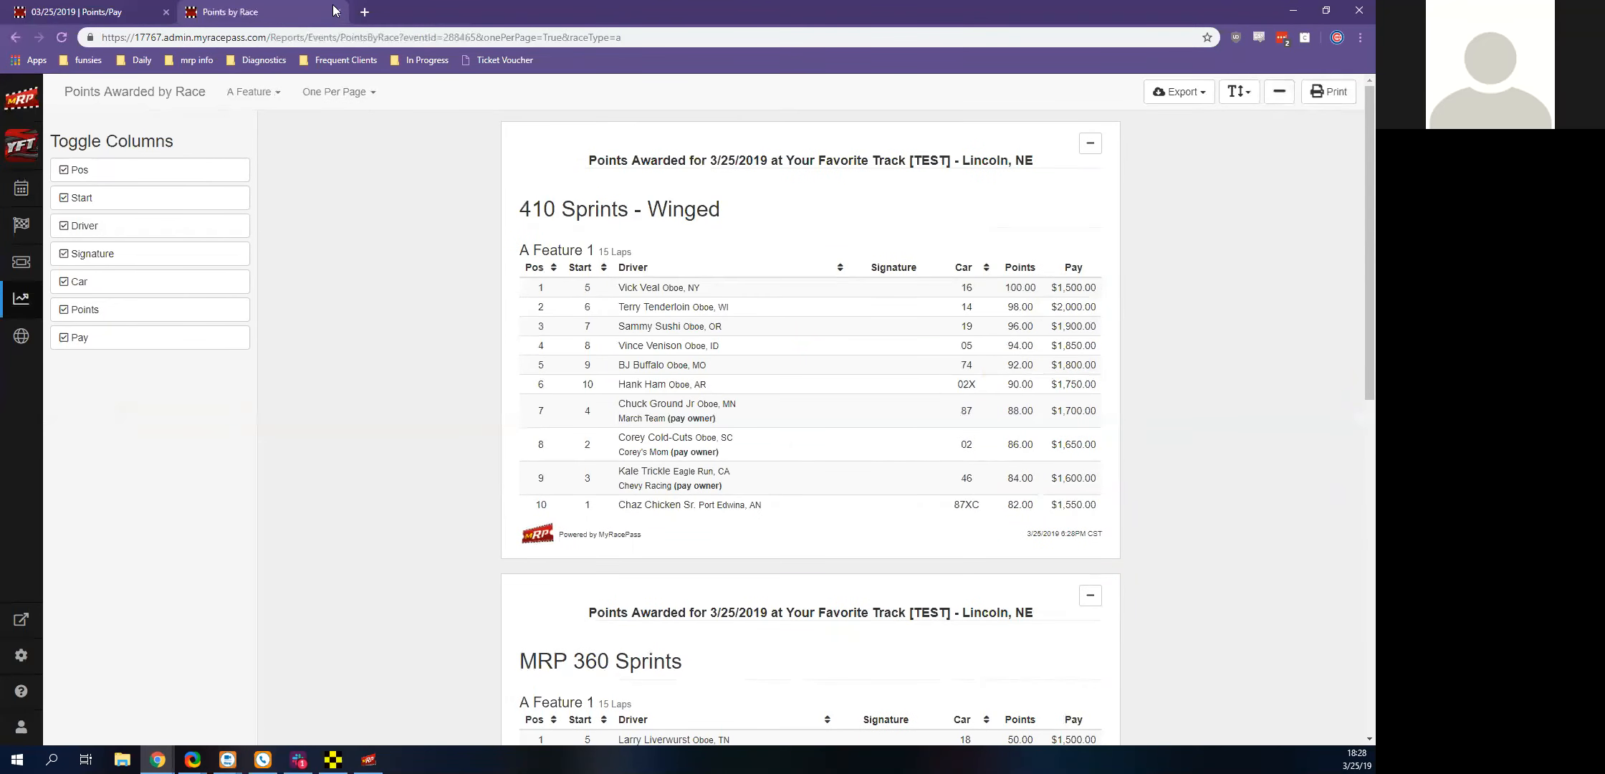
{"action": "left_click", "coordinate": [334, 12]}
{"action": "left_click", "coordinate": [1236, 118]}
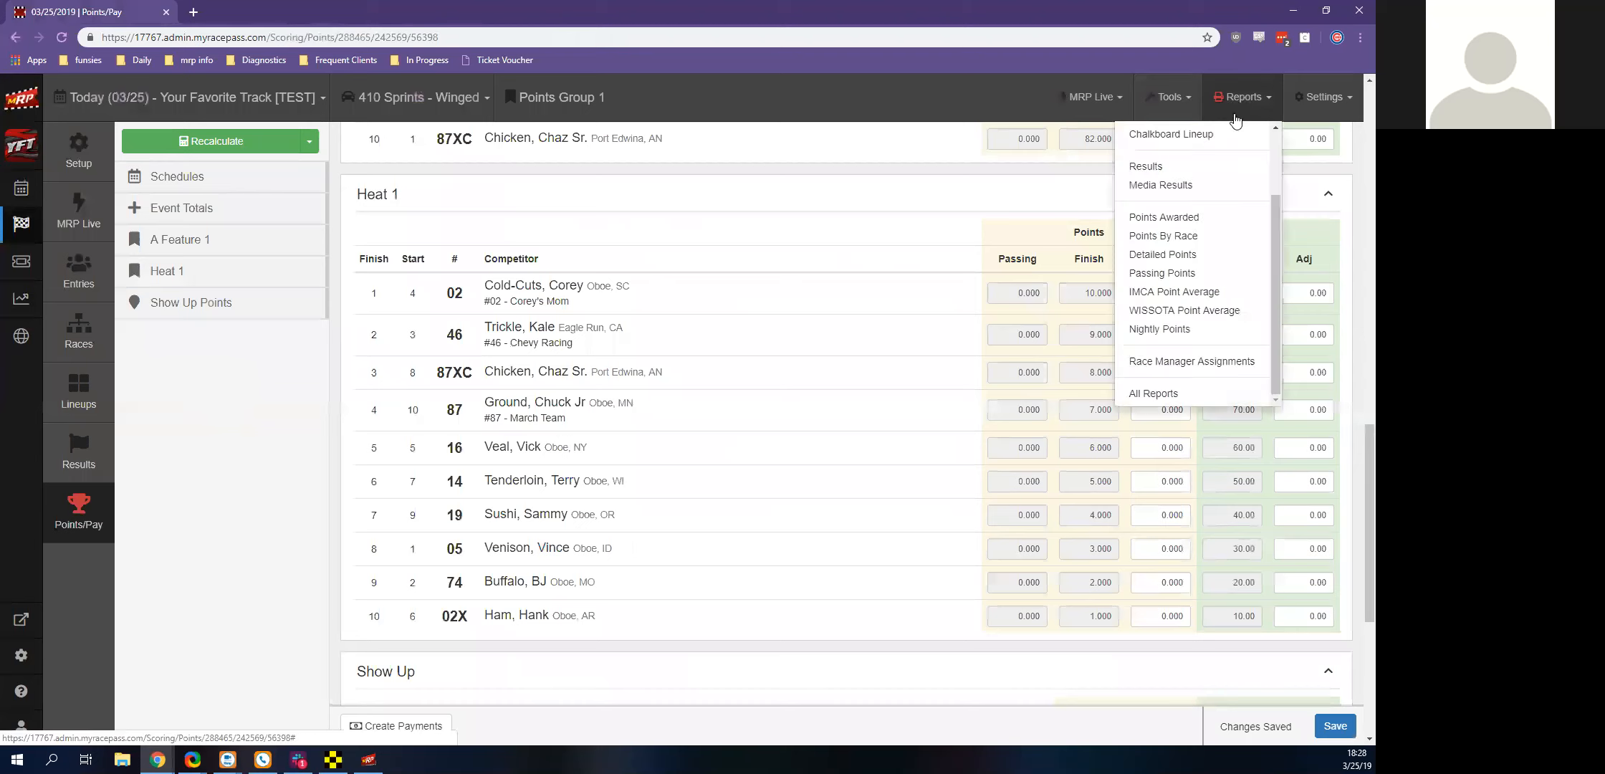
{"action": "scroll", "coordinate": [892, 330], "scroll_direction": "down", "scroll_amount": 3}
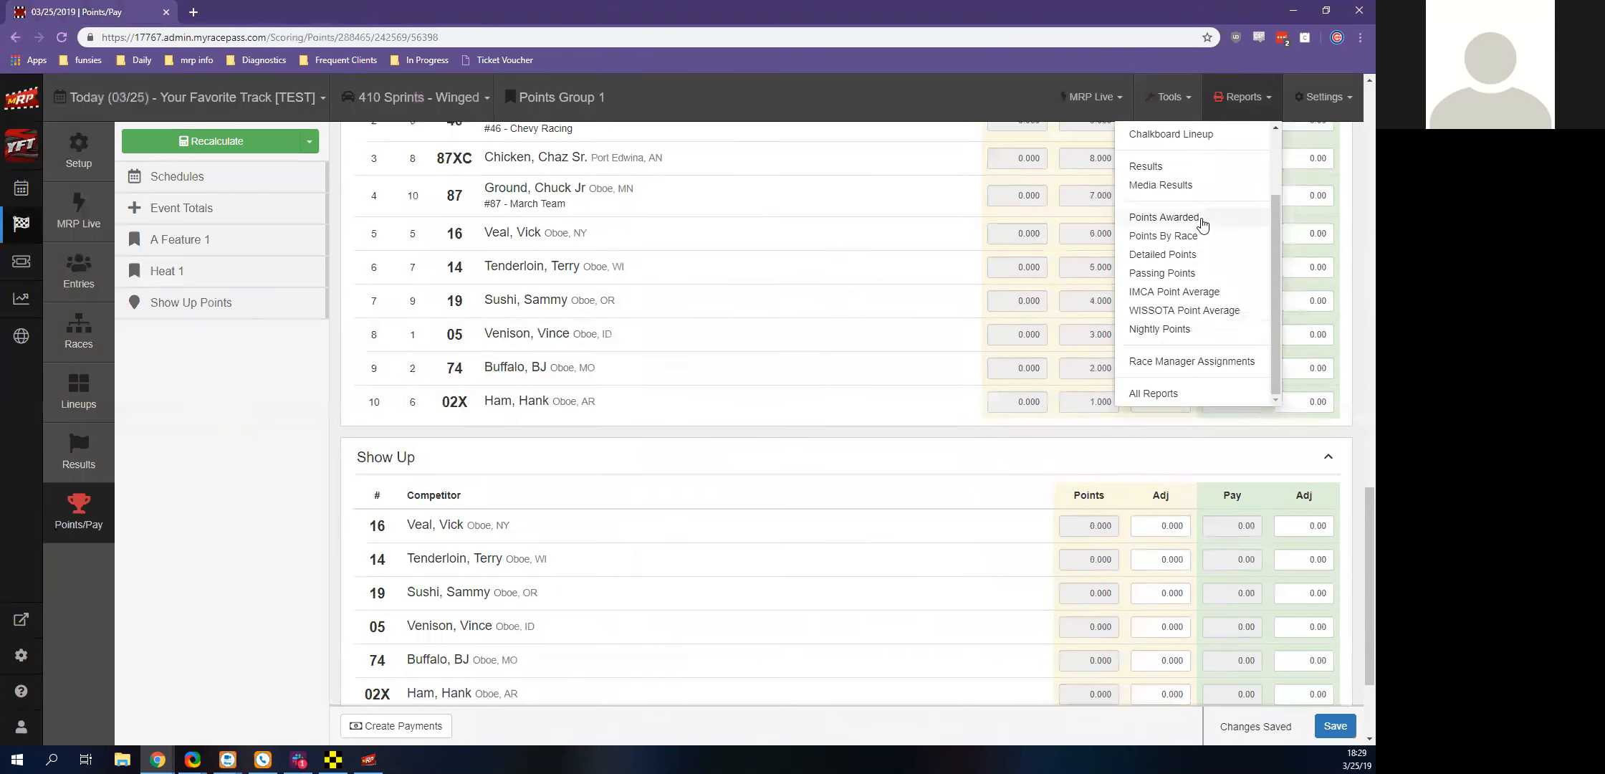
{"action": "scroll", "coordinate": [1204, 224], "scroll_direction": "up", "scroll_amount": 5}
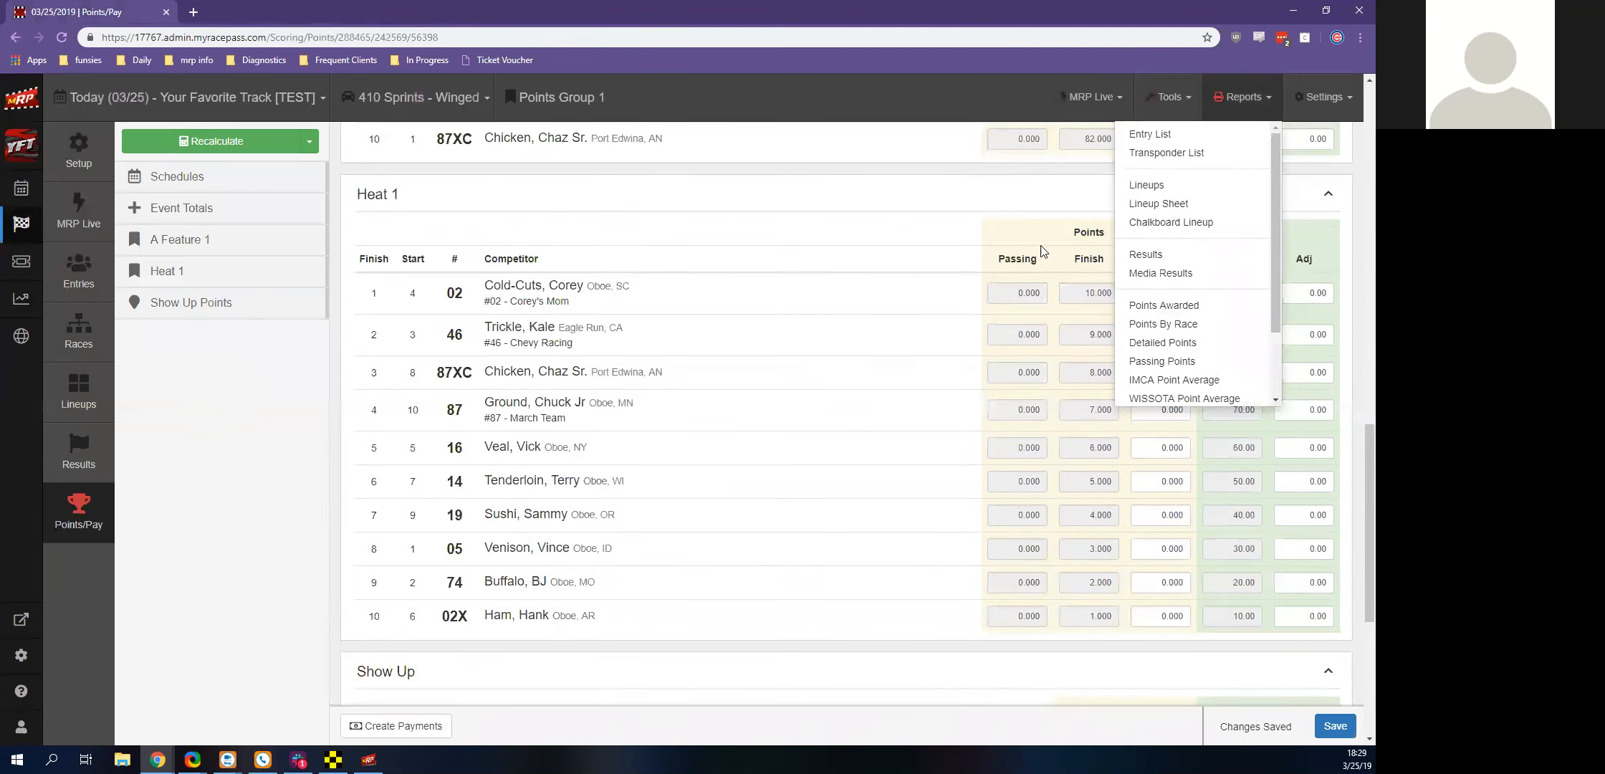
Open the track's full Reports page in a separate tab, look over the entry, lineup, result, point and competitor reports, and close it
{"action": "left_click", "coordinate": [709, 217]}
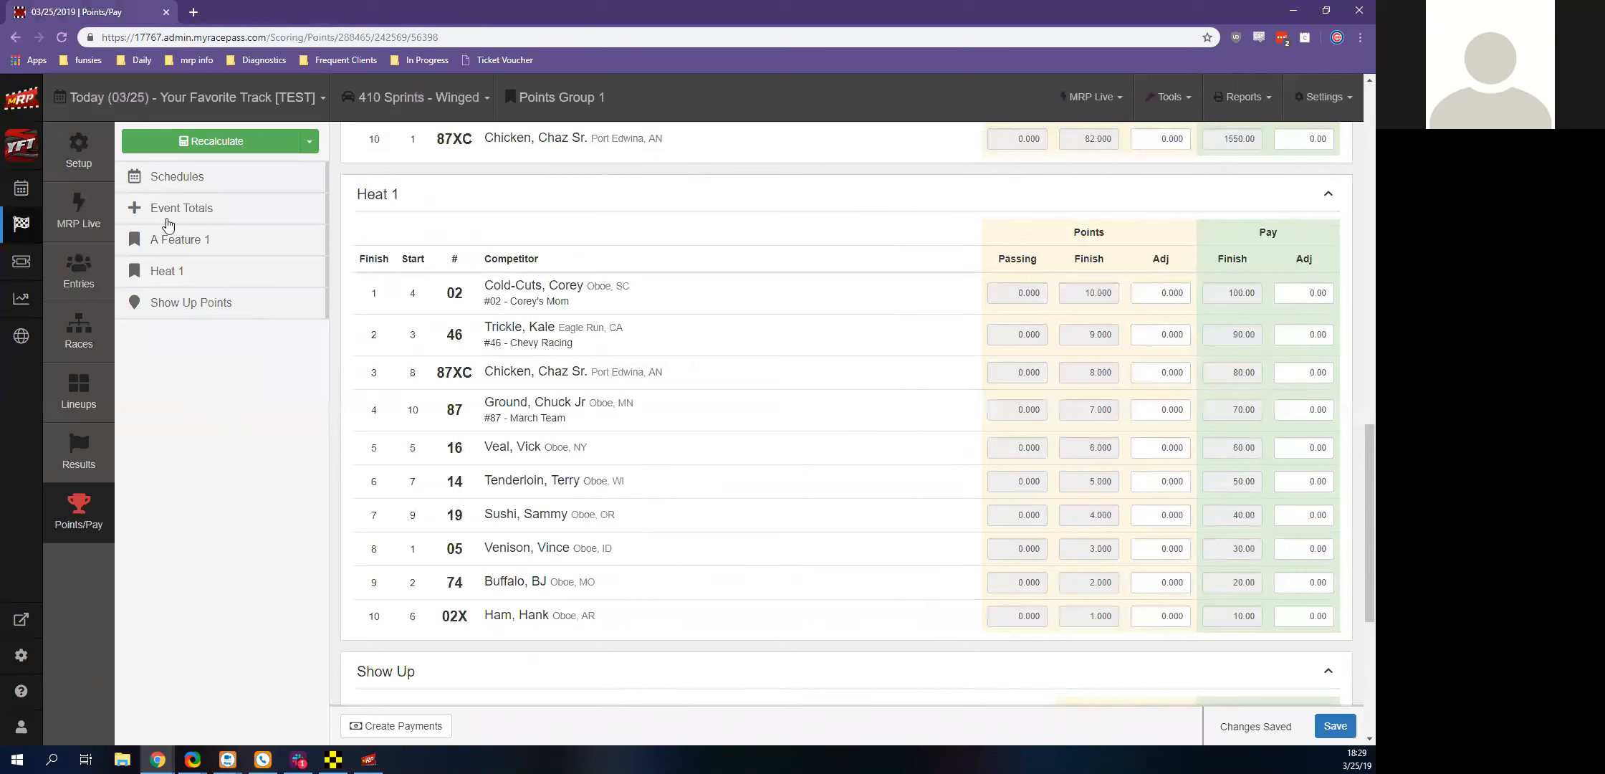
{"action": "middle_click", "coordinate": [18, 306]}
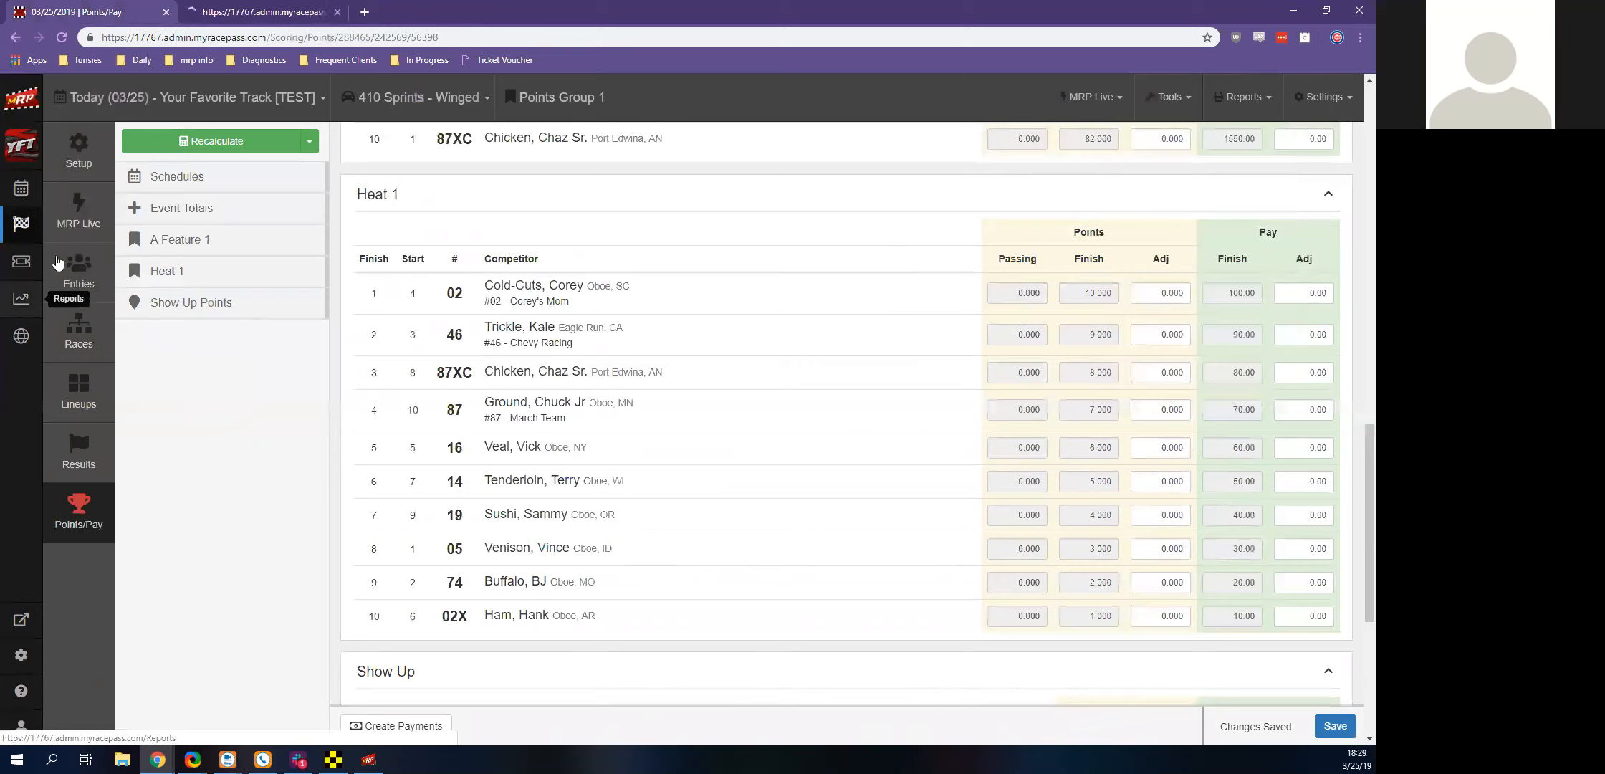
{"action": "left_click", "coordinate": [301, 13]}
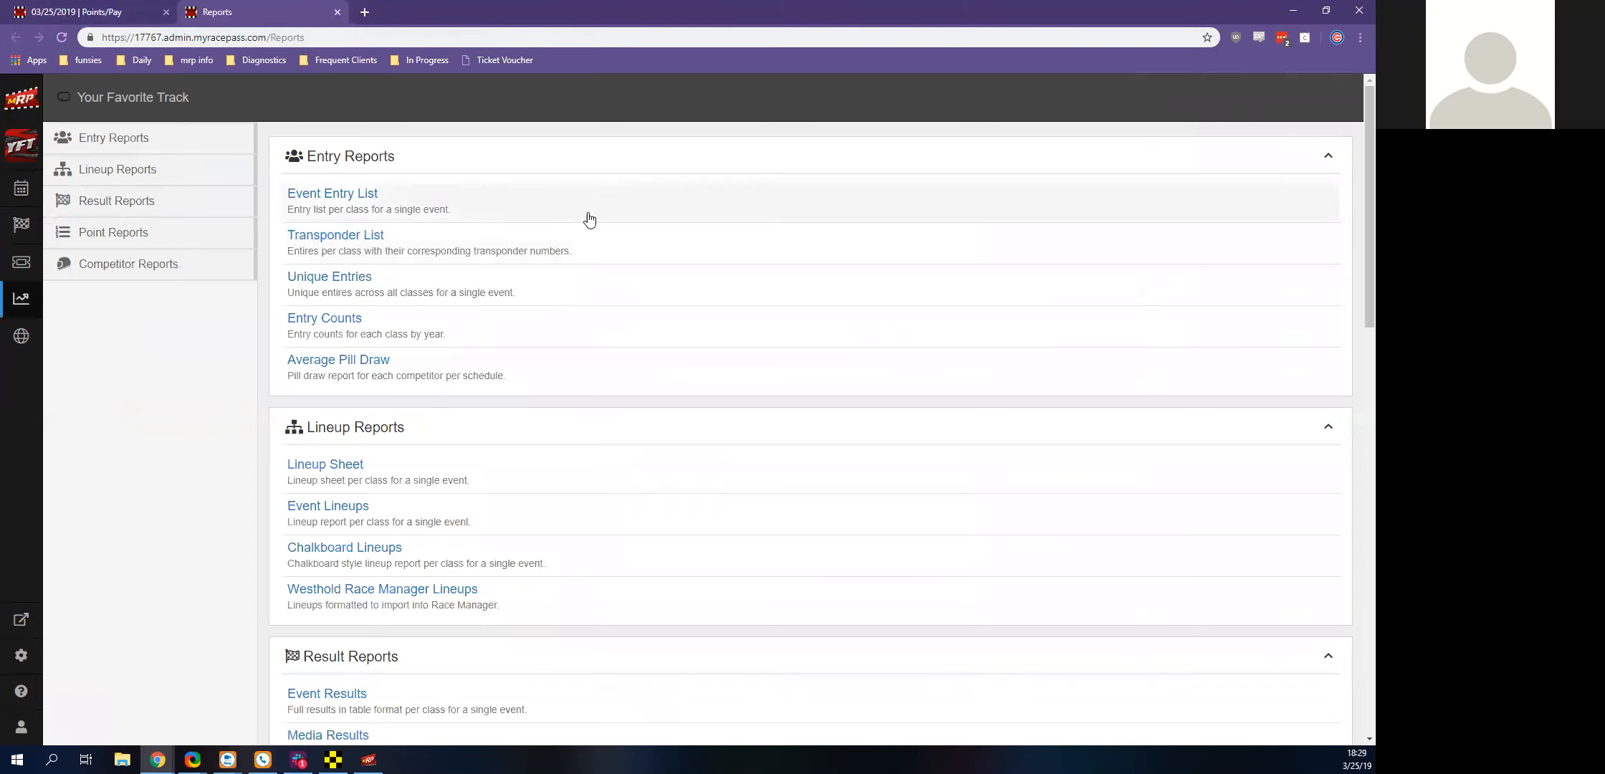
{"action": "scroll", "coordinate": [590, 219], "scroll_direction": "down", "scroll_amount": 15}
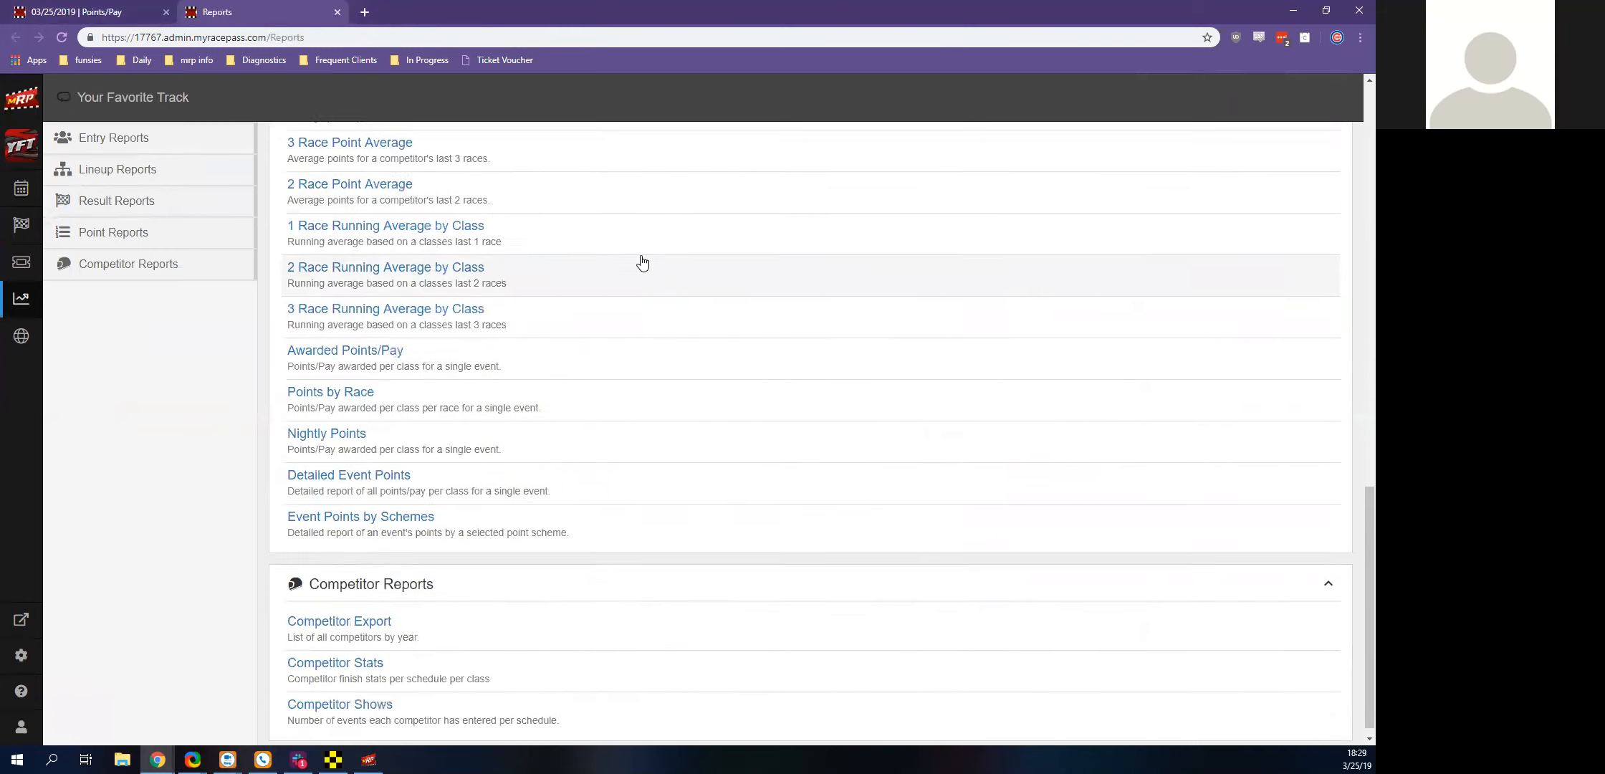
{"action": "scroll", "coordinate": [642, 263], "scroll_direction": "up", "scroll_amount": 15}
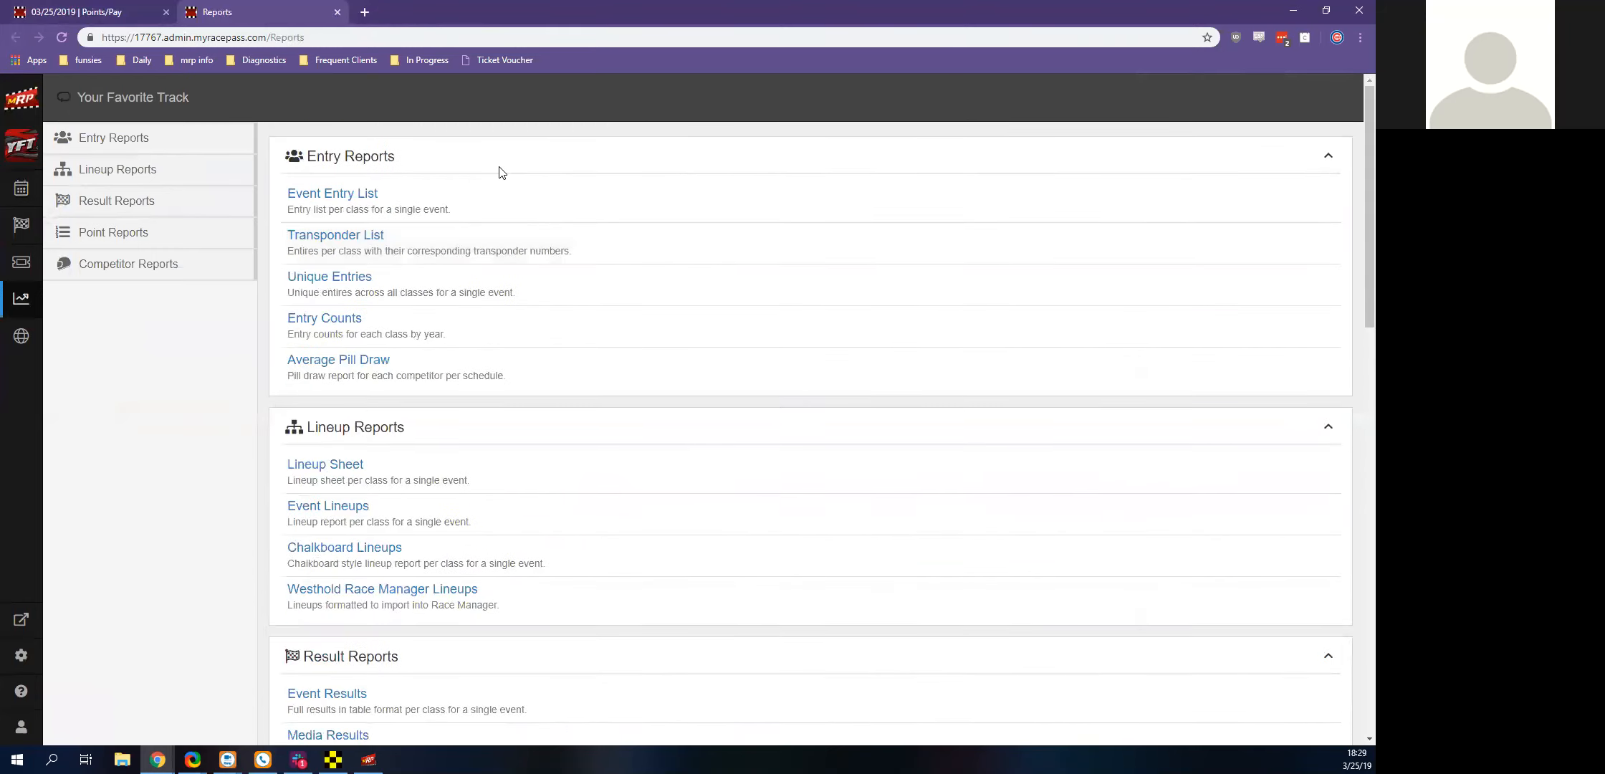
{"action": "left_click", "coordinate": [337, 12]}
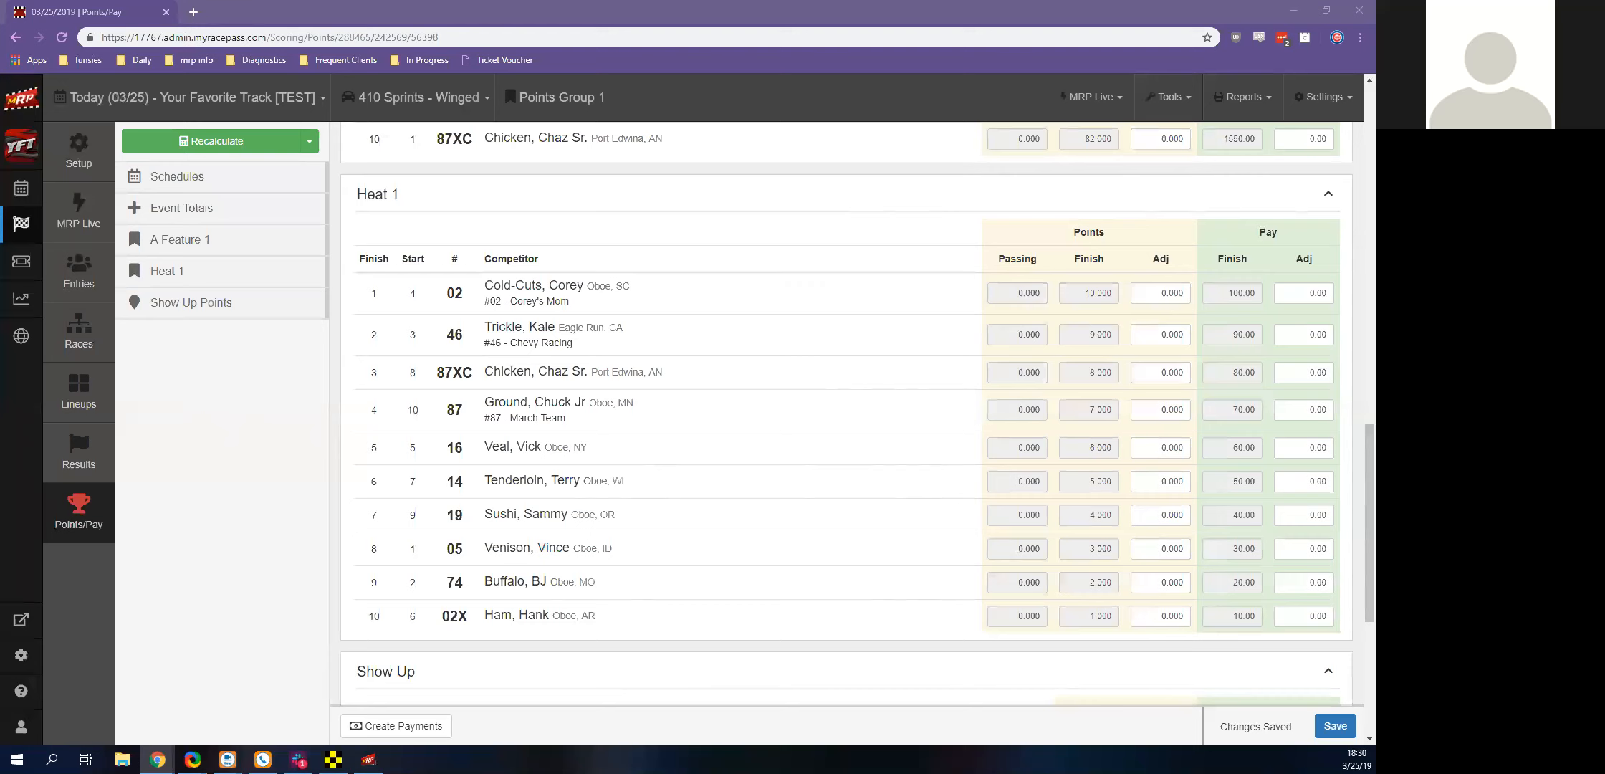
Toggle the 2019 - Test 1 schedule in Points Group 1's options, leaving it deselected
{"action": "scroll", "coordinate": [1353, 153], "scroll_direction": "up", "scroll_amount": 15}
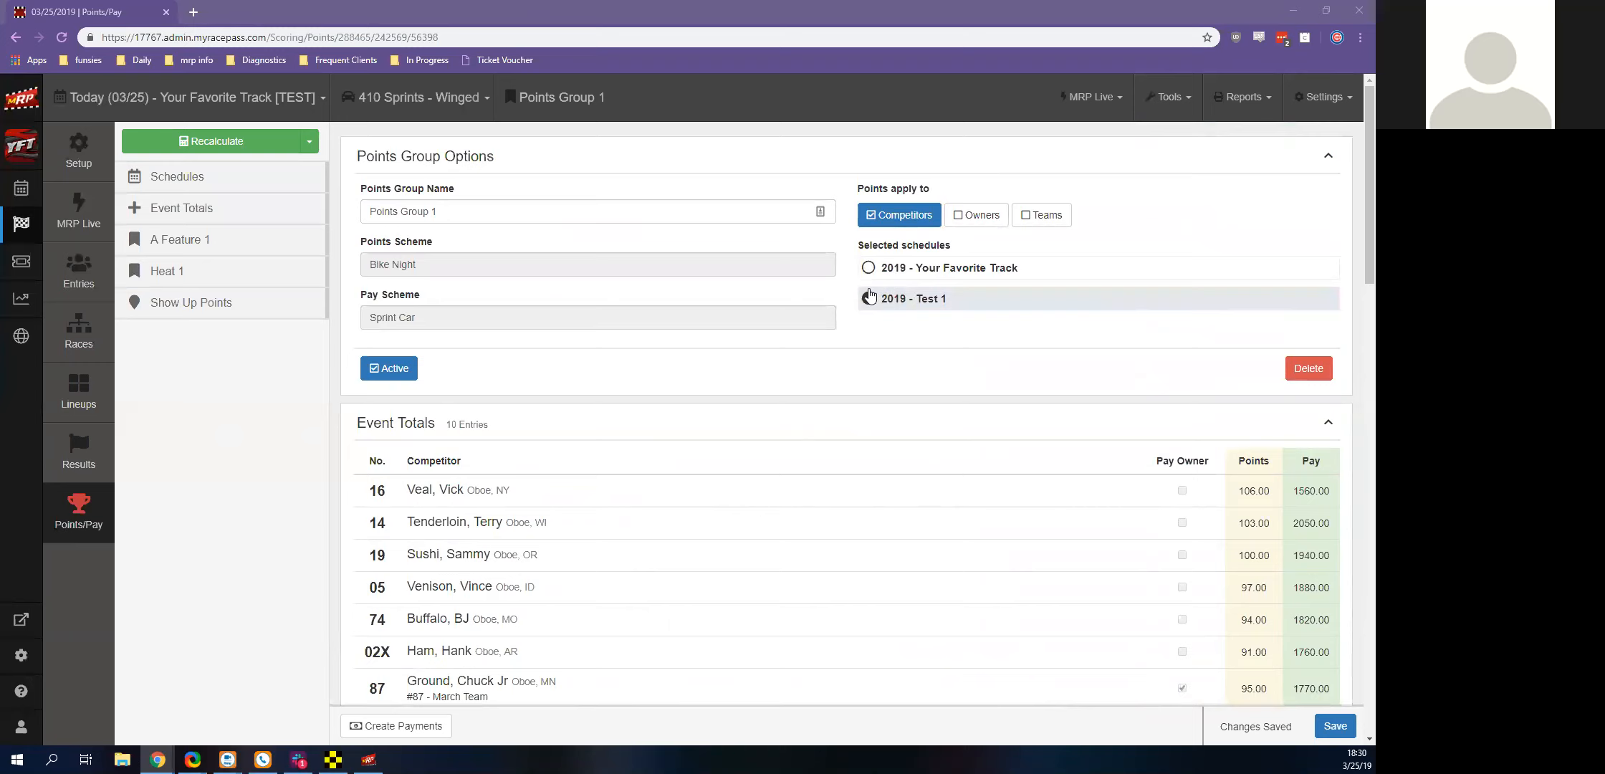
{"action": "left_click", "coordinate": [870, 297]}
{"action": "left_click", "coordinate": [885, 301]}
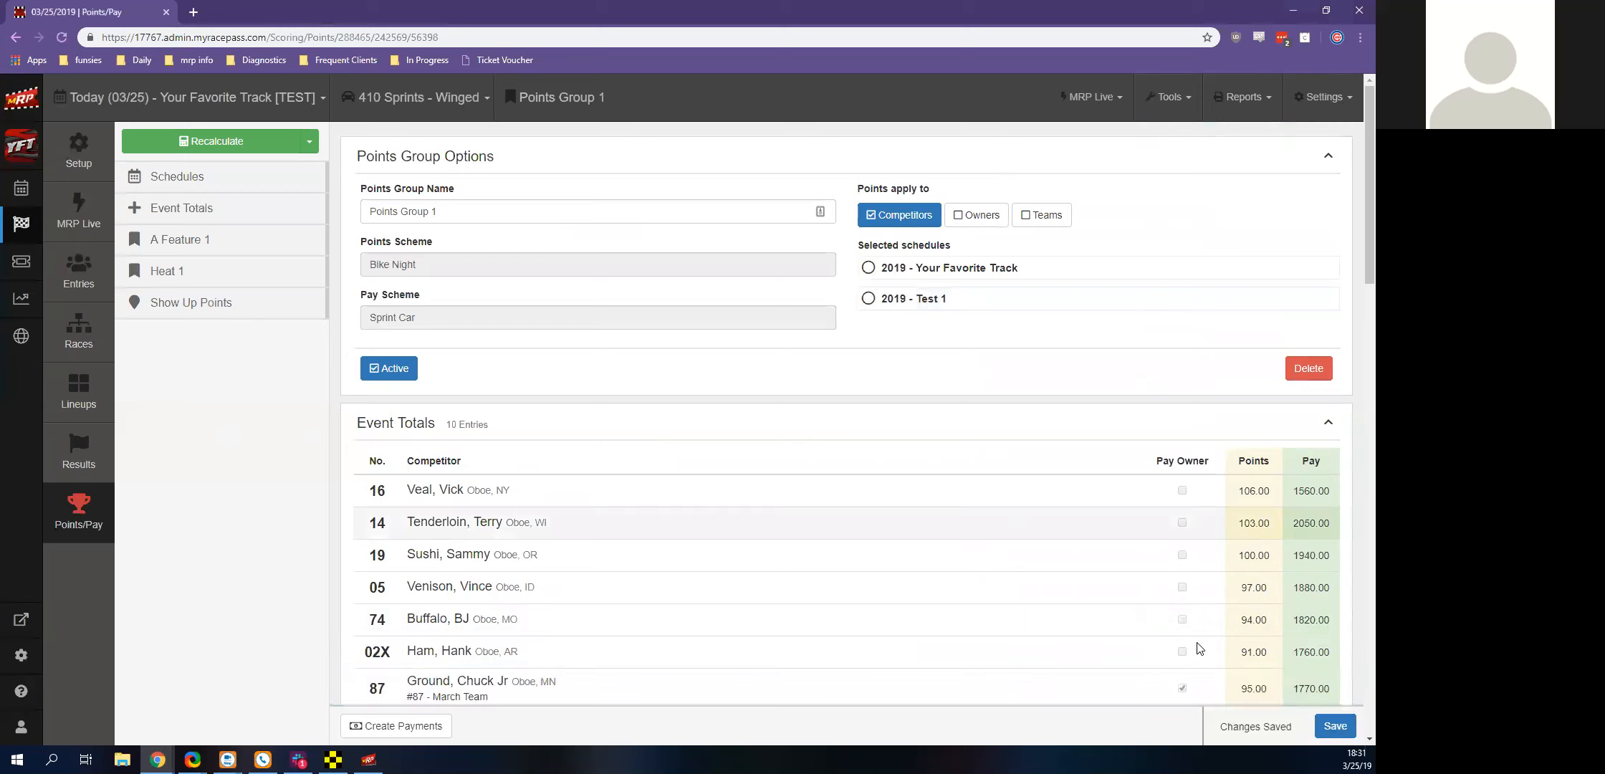
Open the event's Detailed Points report, review the point and payout breakdown for both classes, and close the report
{"action": "left_click", "coordinate": [1244, 97]}
{"action": "scroll", "coordinate": [1208, 235], "scroll_direction": "down", "scroll_amount": 2}
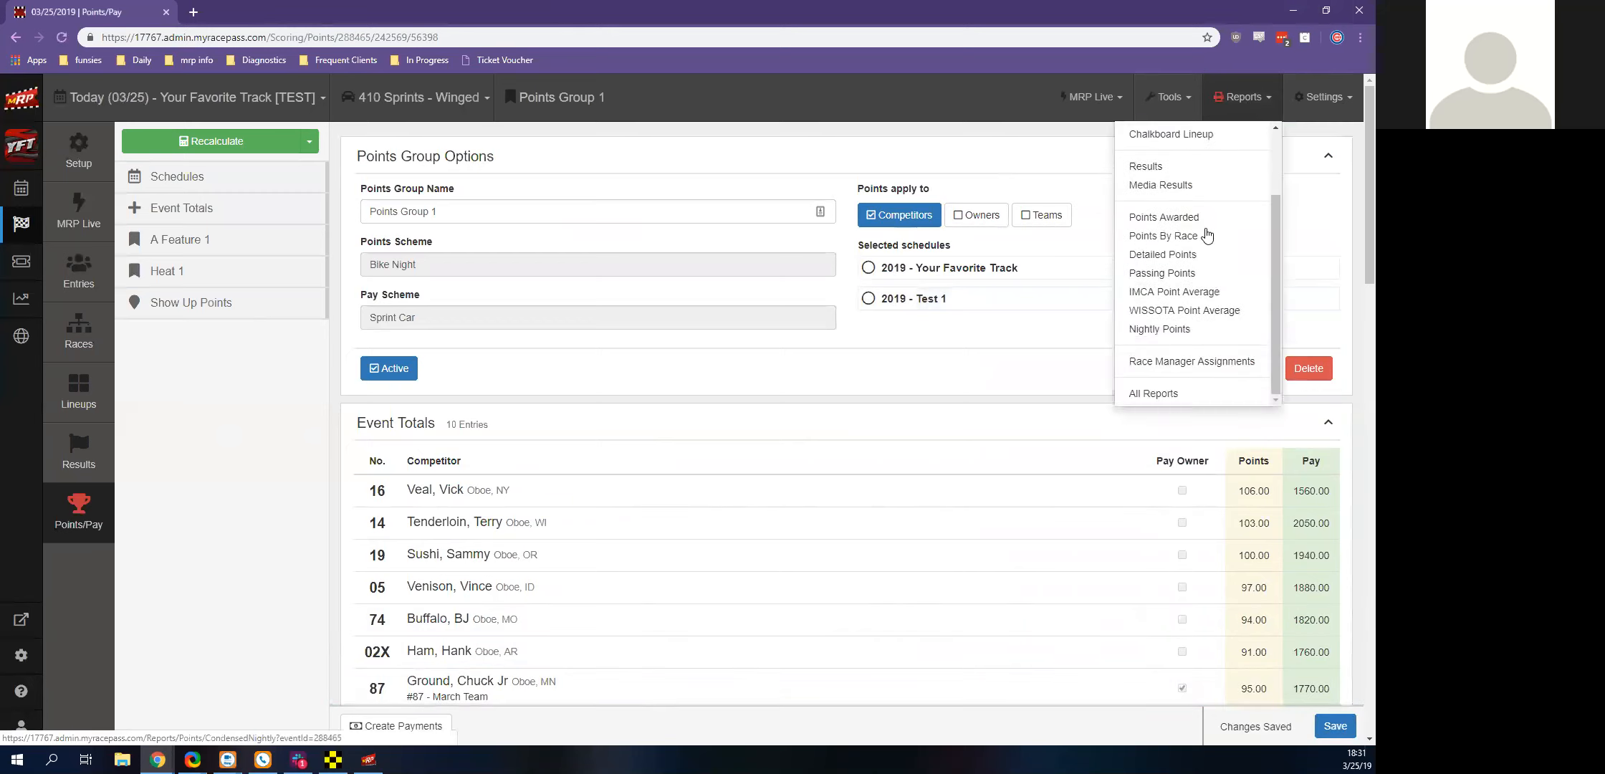
{"action": "left_click", "coordinate": [1154, 262]}
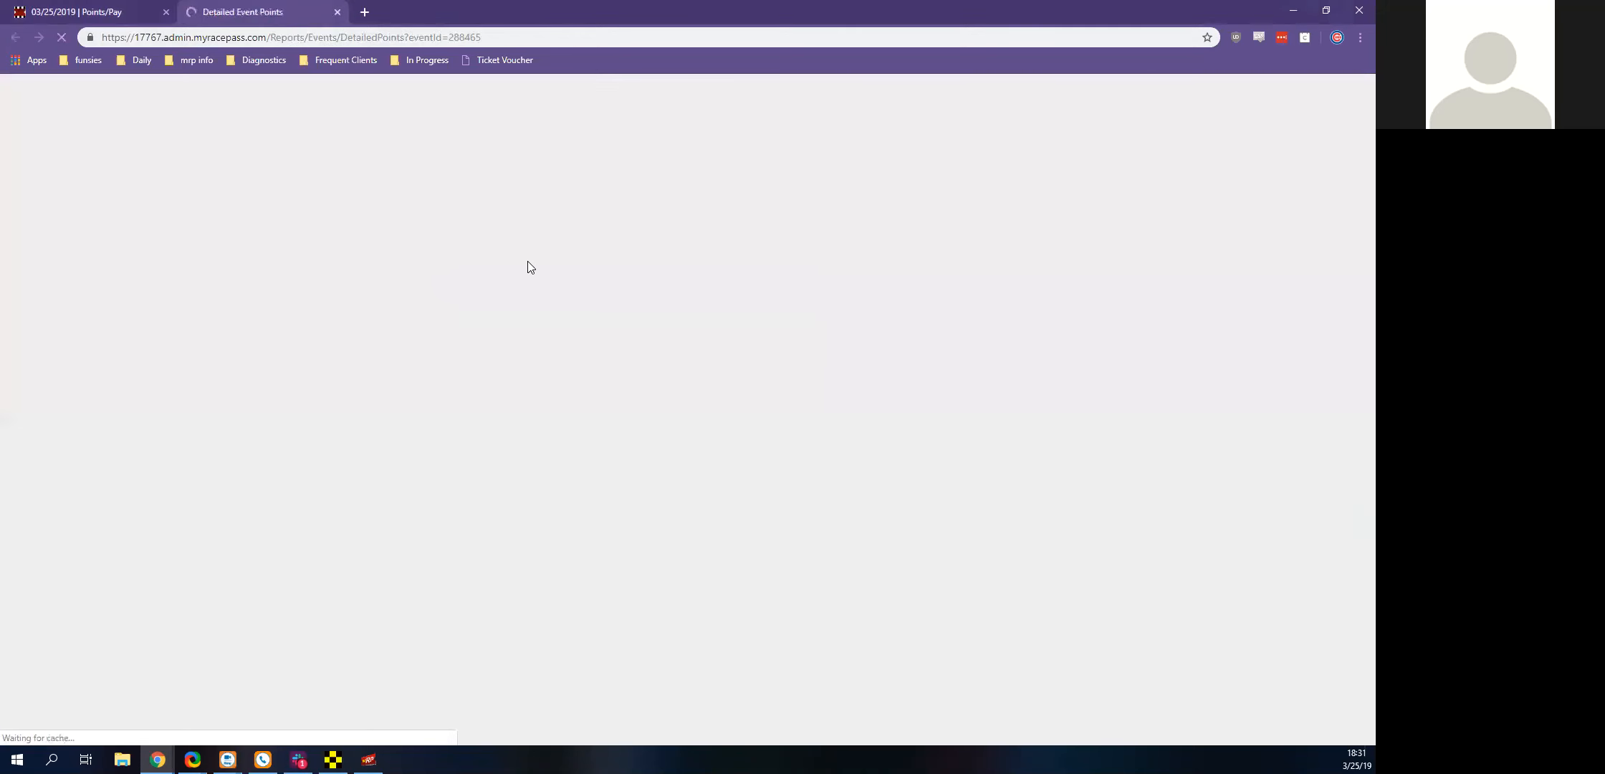
{"action": "scroll", "coordinate": [787, 223], "scroll_direction": "down", "scroll_amount": 5}
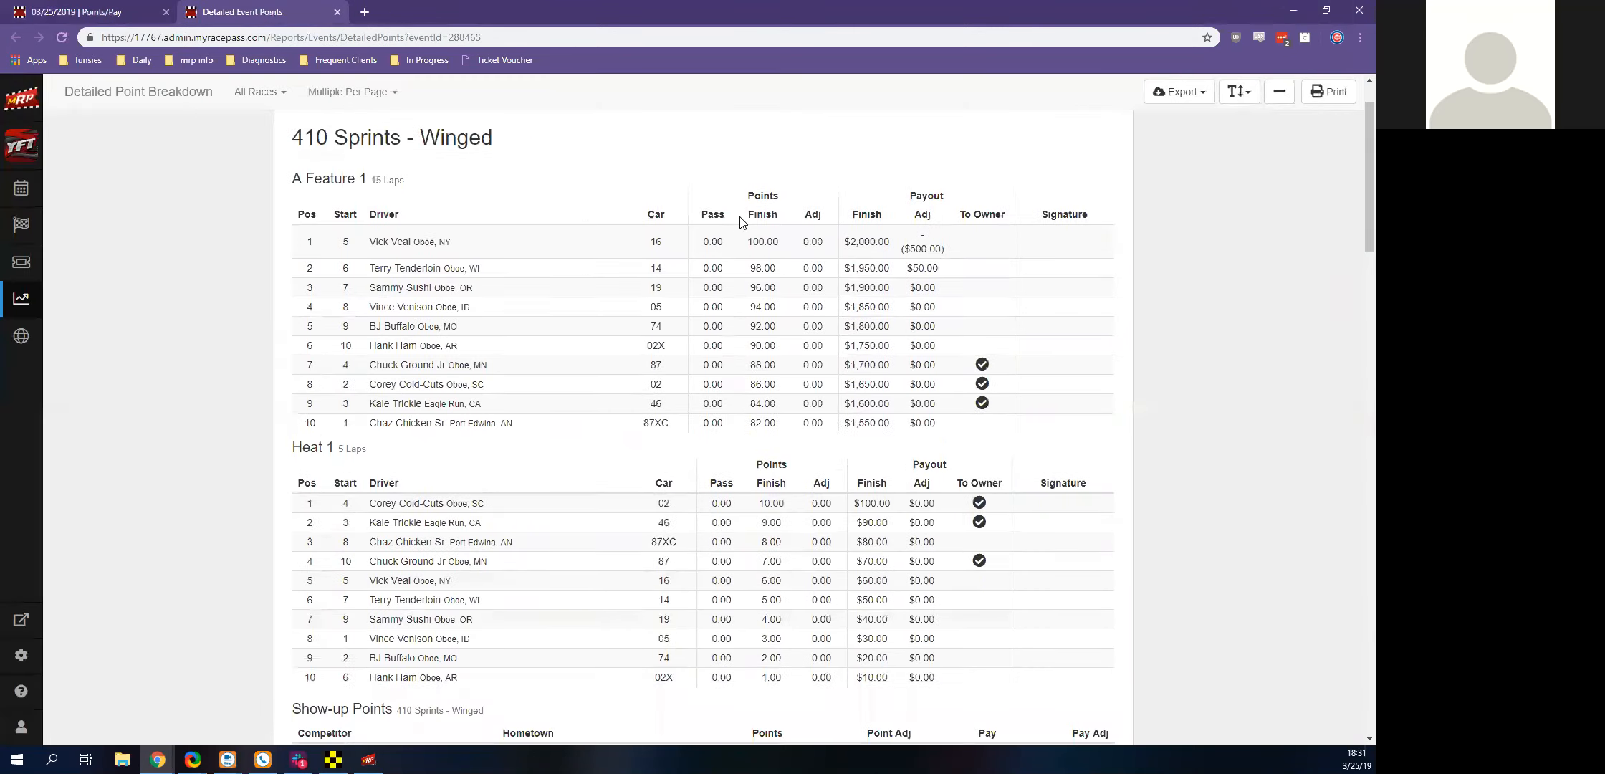
{"action": "scroll", "coordinate": [835, 250], "scroll_direction": "down", "scroll_amount": 9}
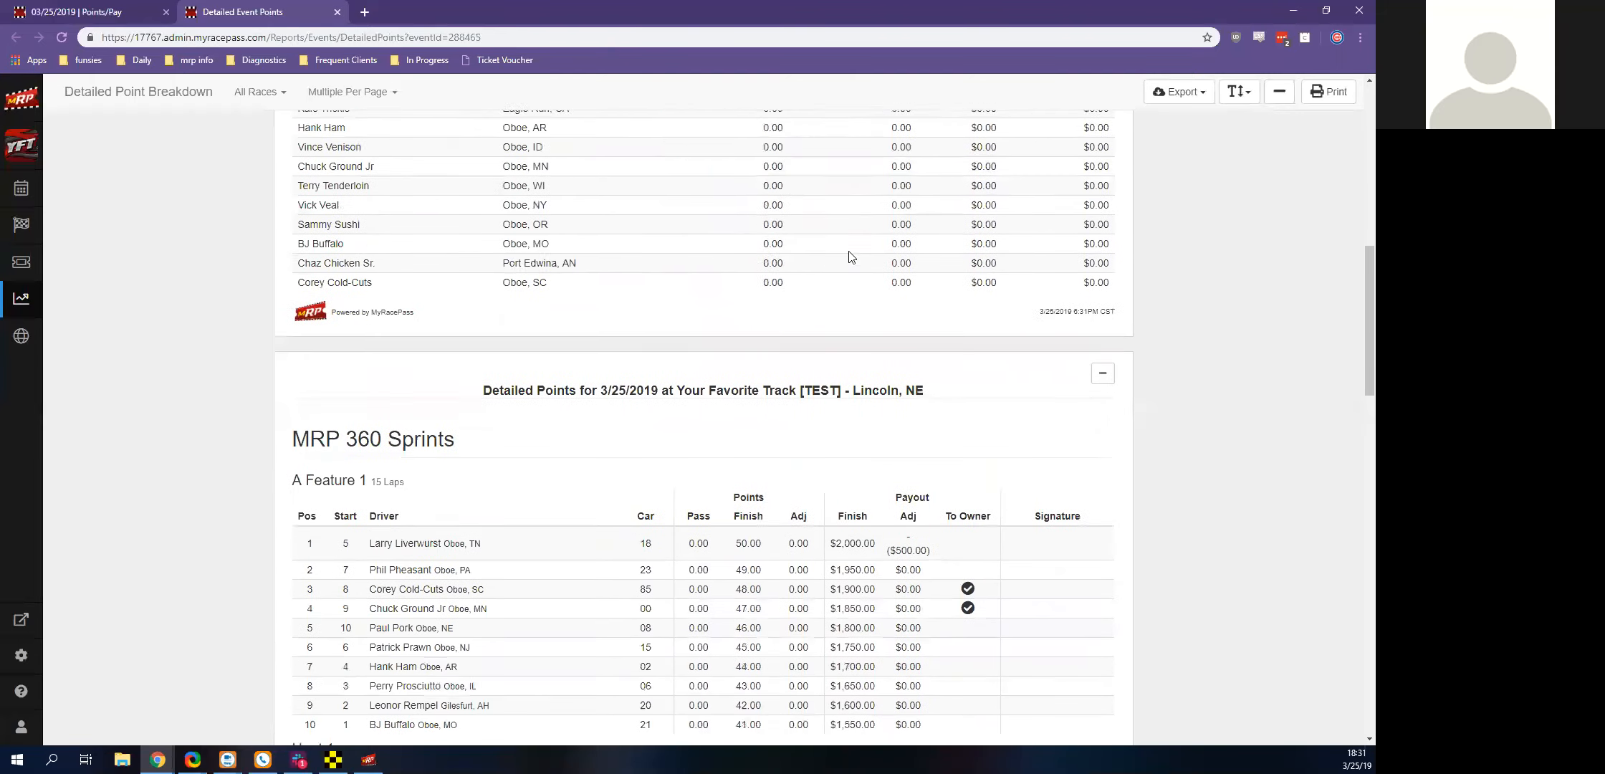
{"action": "scroll", "coordinate": [841, 270], "scroll_direction": "up", "scroll_amount": 14}
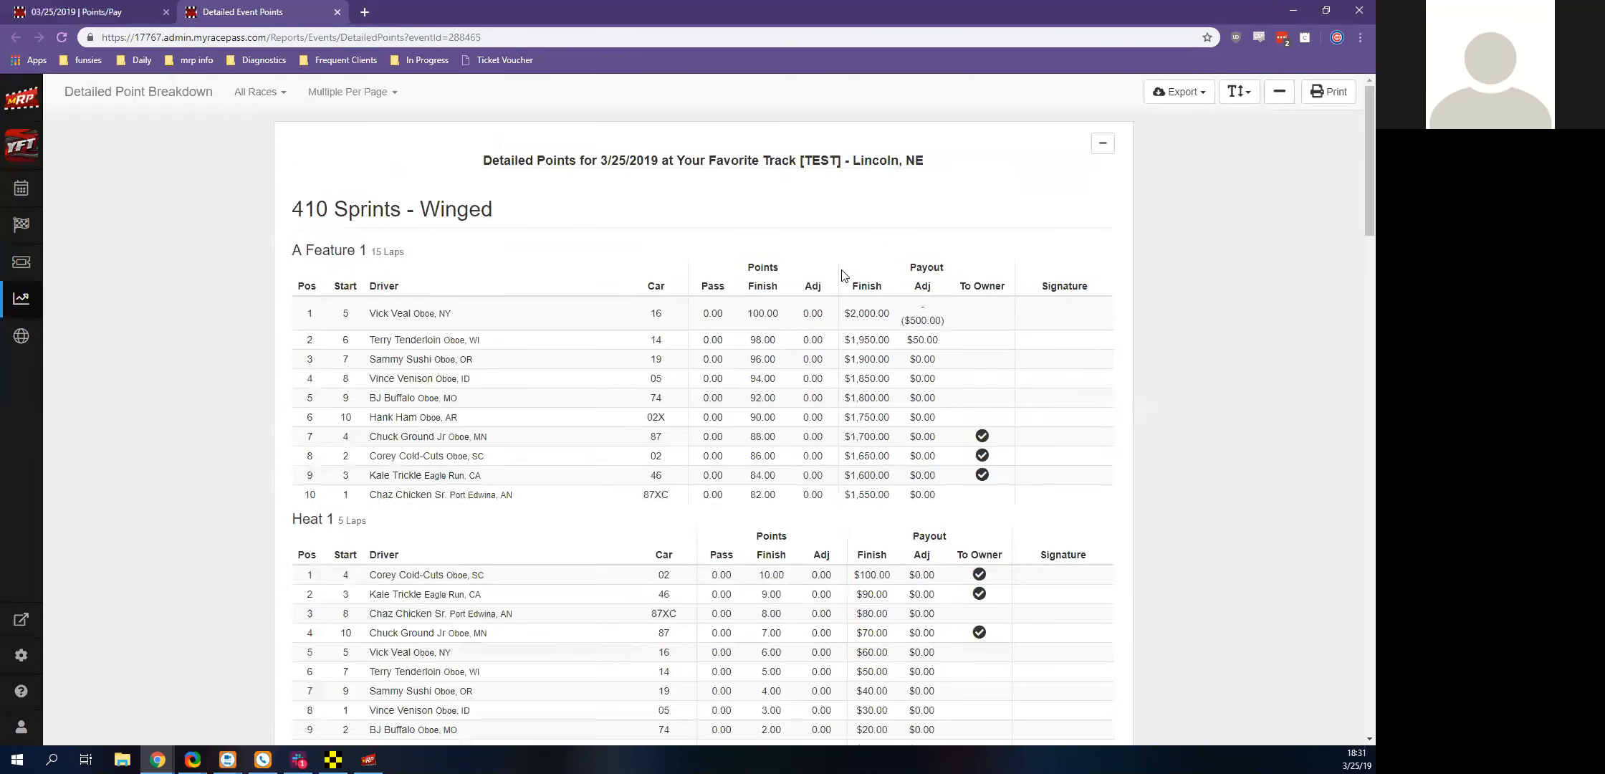
{"action": "left_click", "coordinate": [337, 12]}
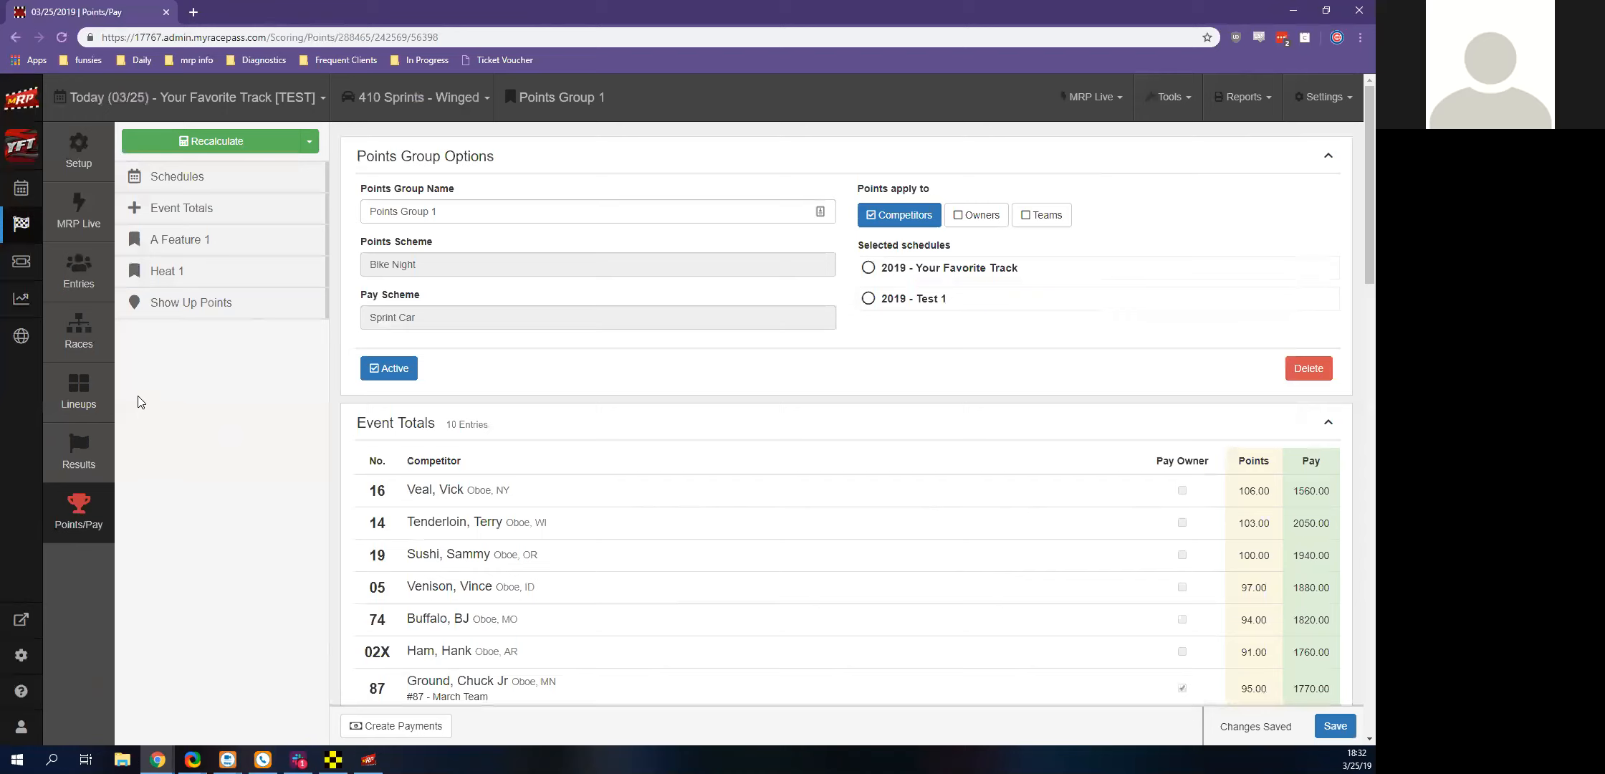
View the 2019 season point standings for the 410 Sprints - Winged class
{"action": "left_click", "coordinate": [22, 198]}
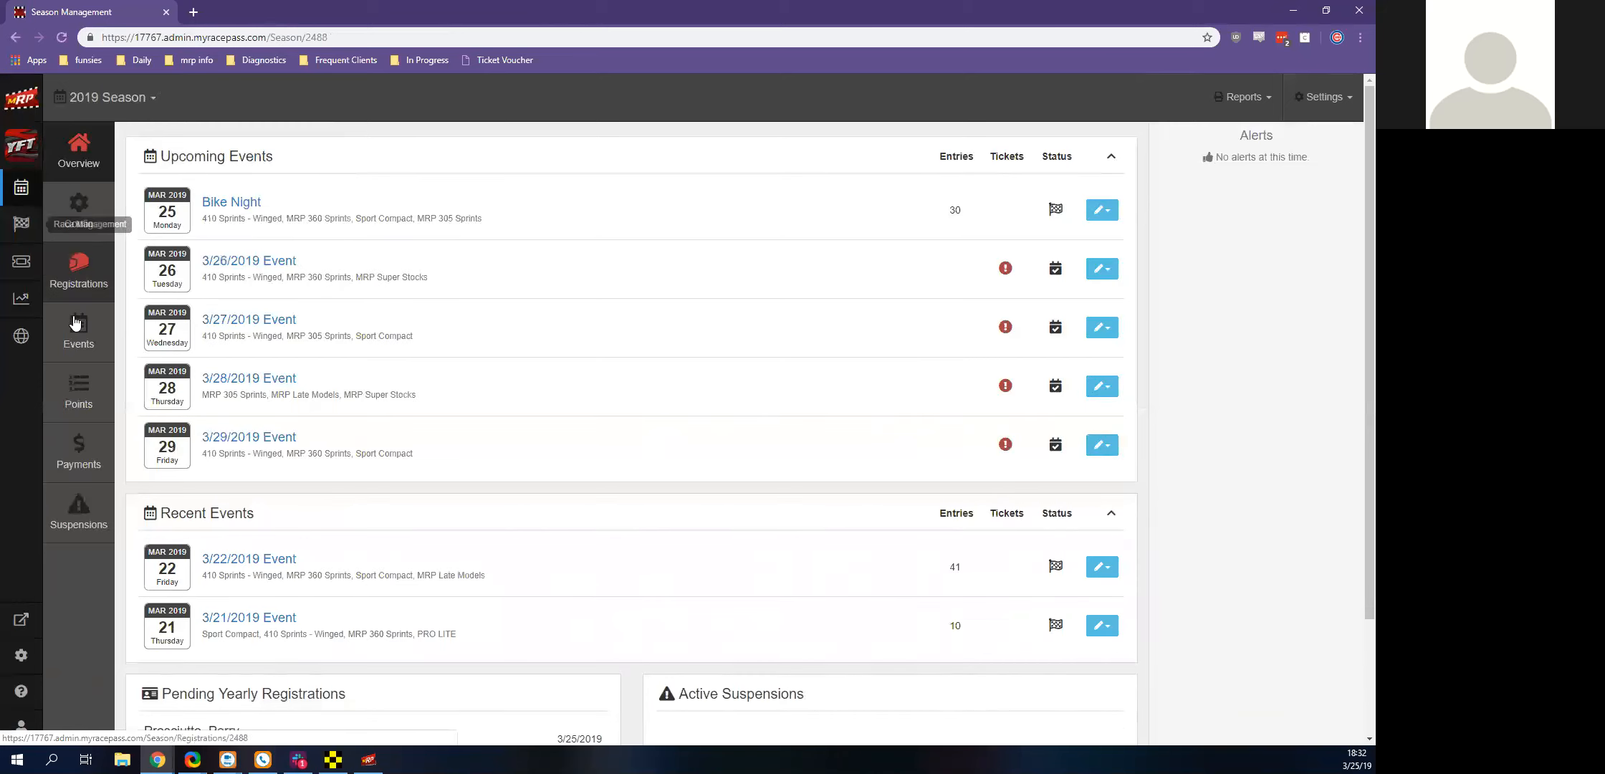
{"action": "left_click", "coordinate": [86, 409]}
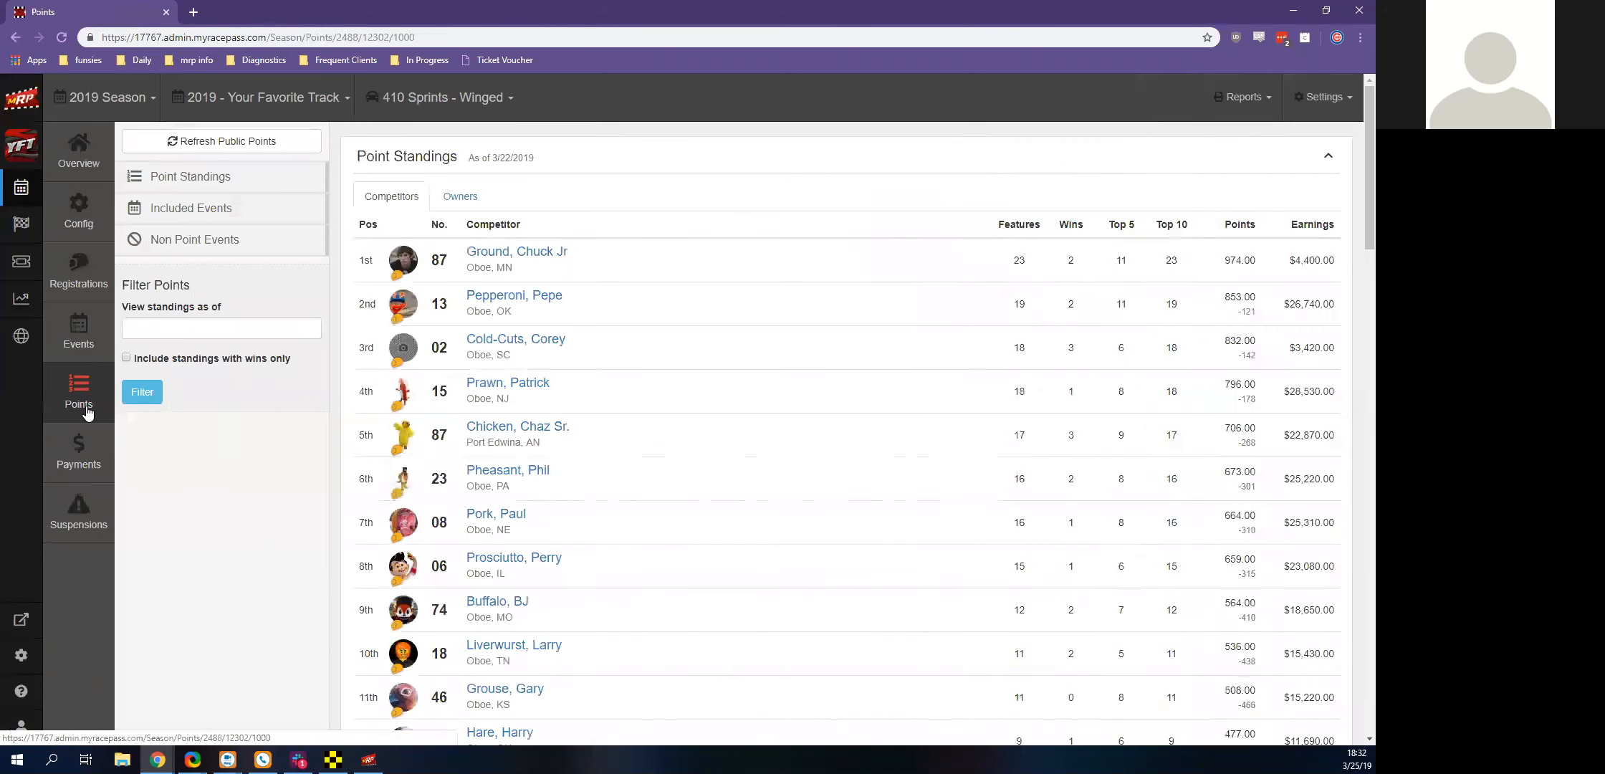
Return to the event's points and pay, review the Recalculate Points options, and close them without calculating
{"action": "left_click", "coordinate": [15, 226]}
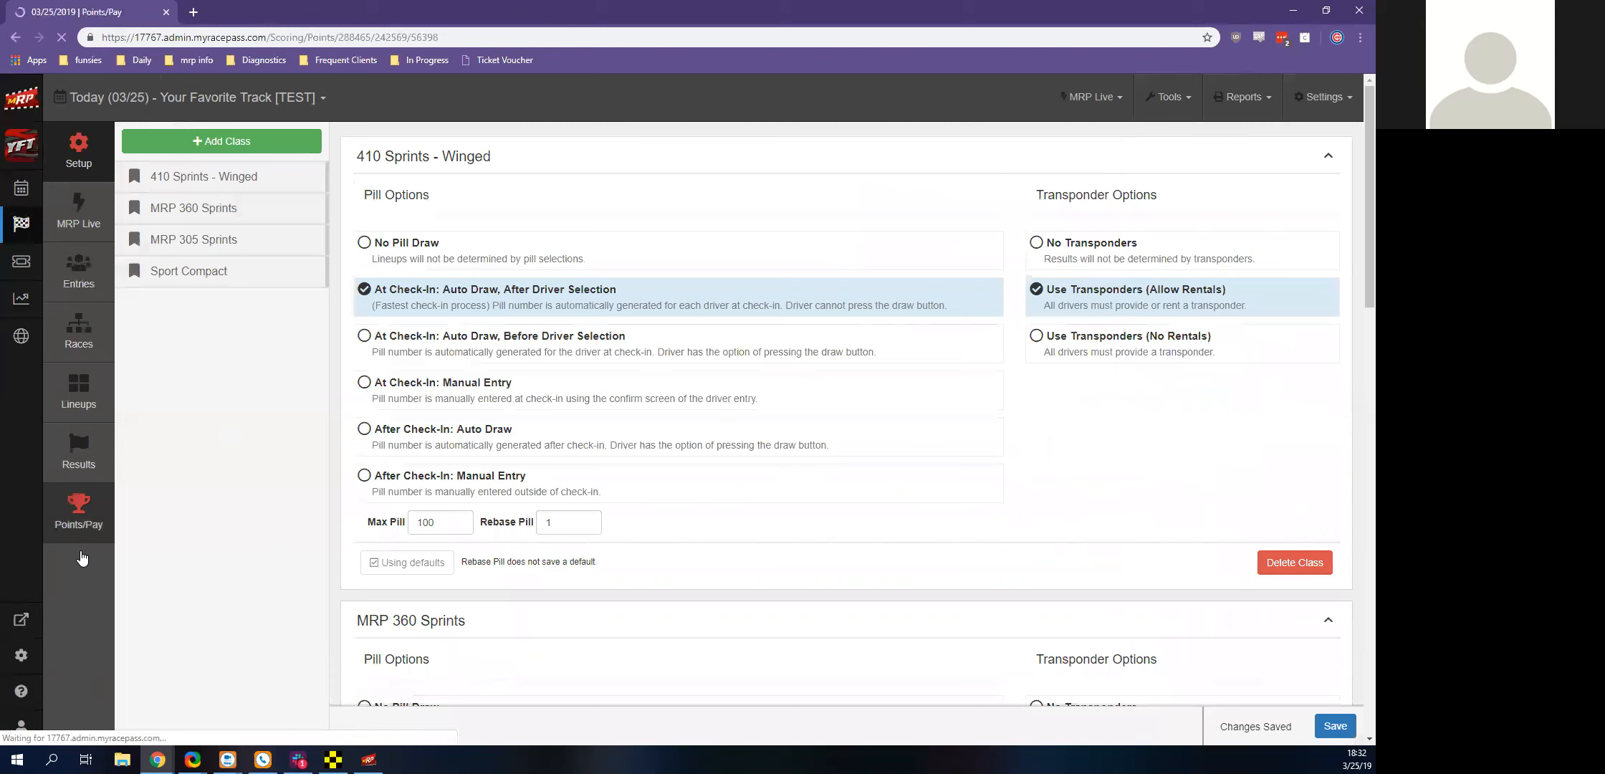
{"action": "left_click", "coordinate": [219, 159]}
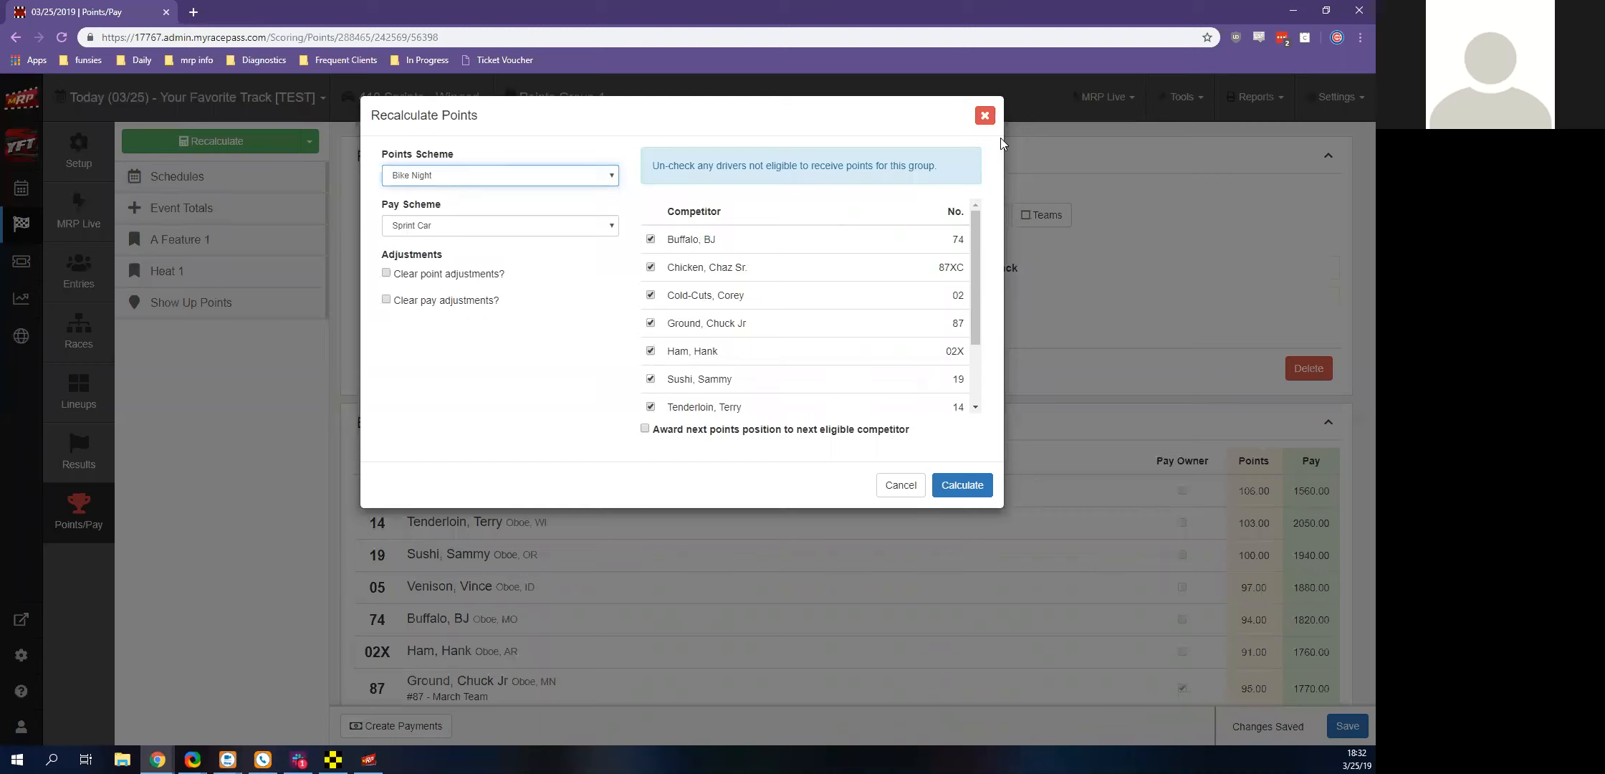
{"action": "left_click", "coordinate": [985, 115]}
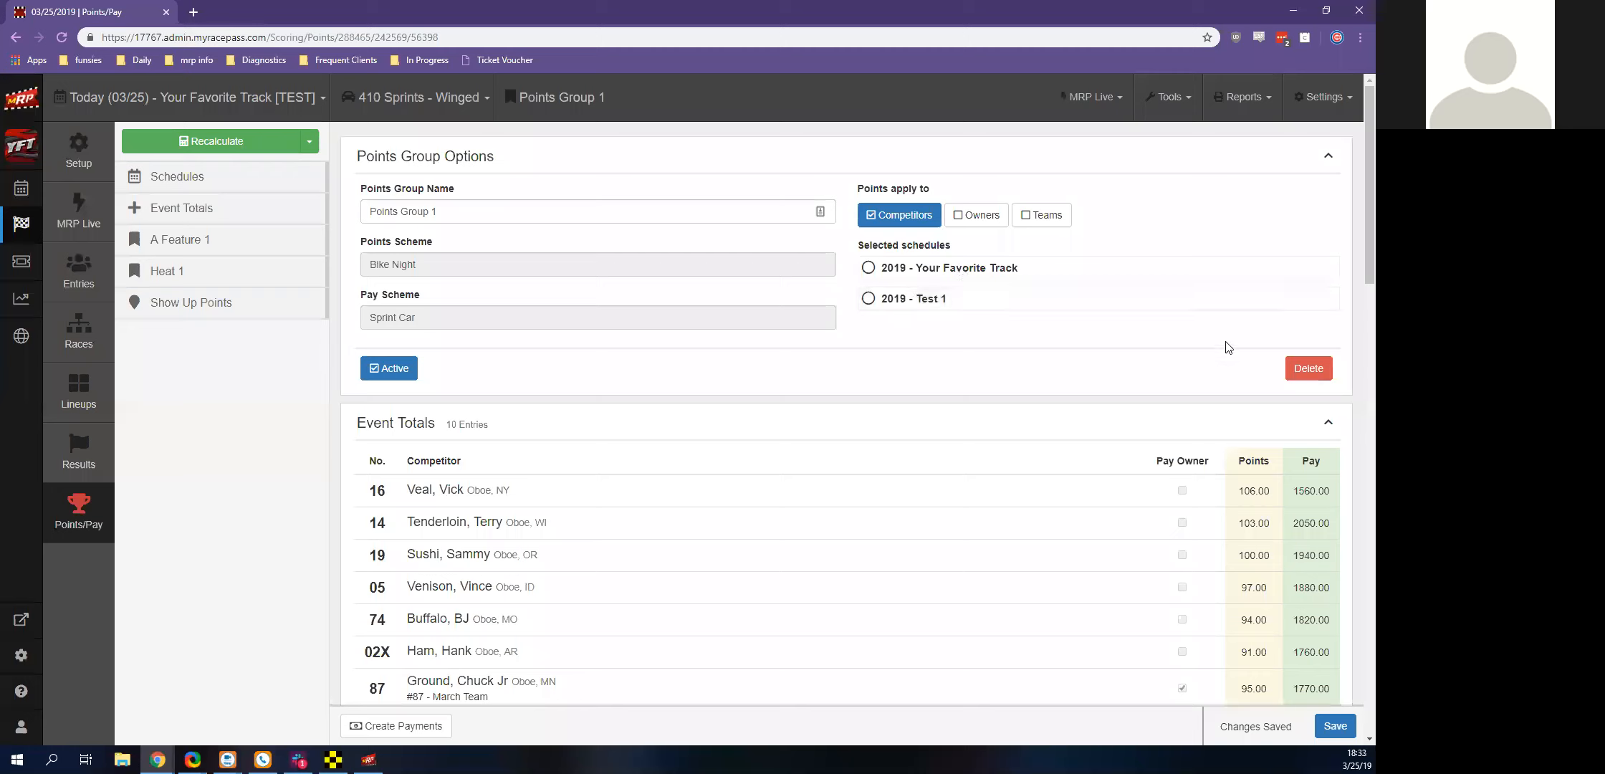
Select the 2019 - Test 1 schedule for Points Group 1 and look over the event totals
{"action": "left_click", "coordinate": [1218, 299]}
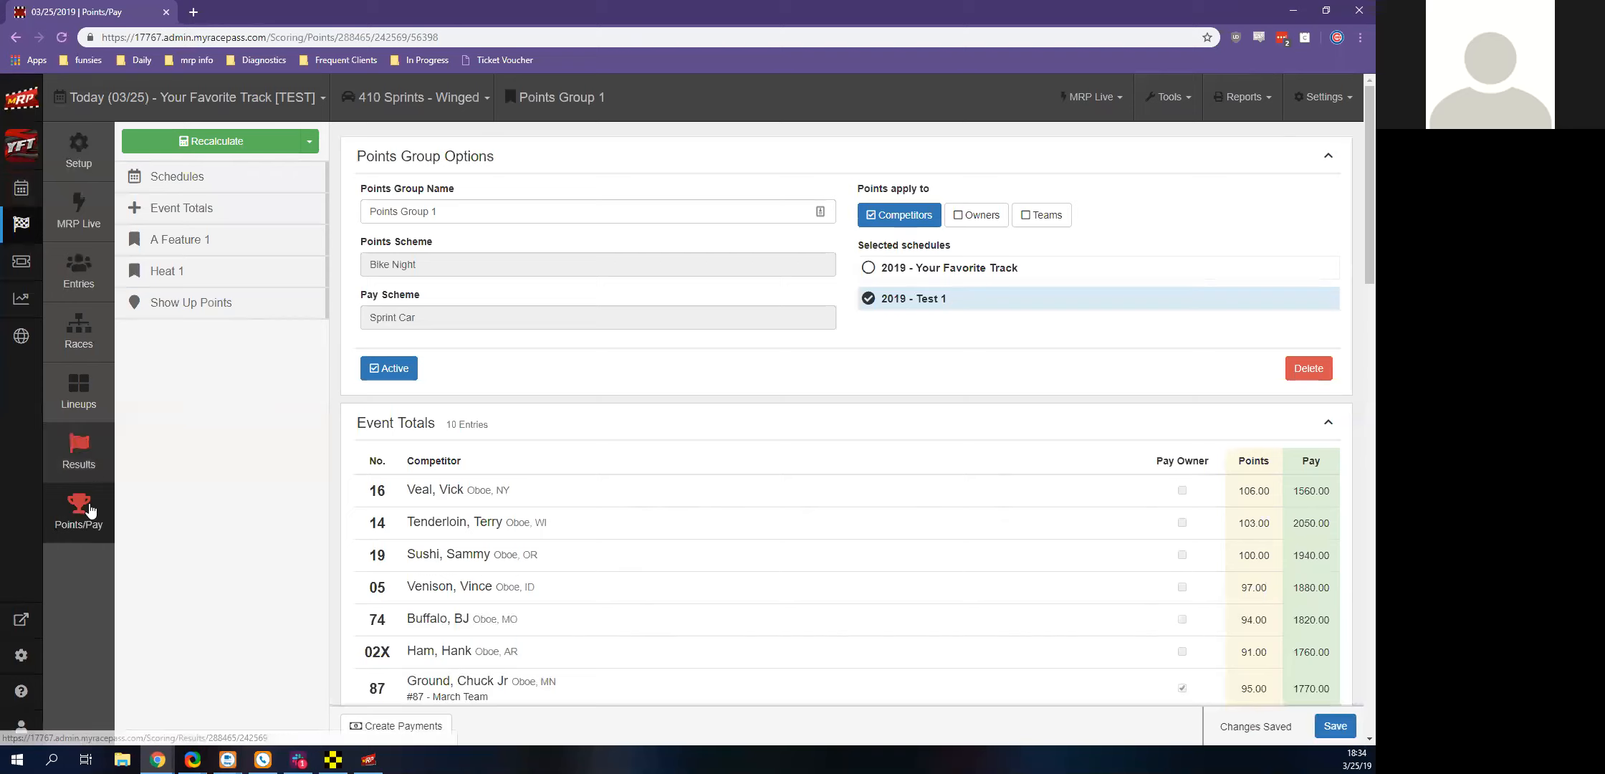
{"action": "scroll", "coordinate": [1225, 500], "scroll_direction": "down", "scroll_amount": 6}
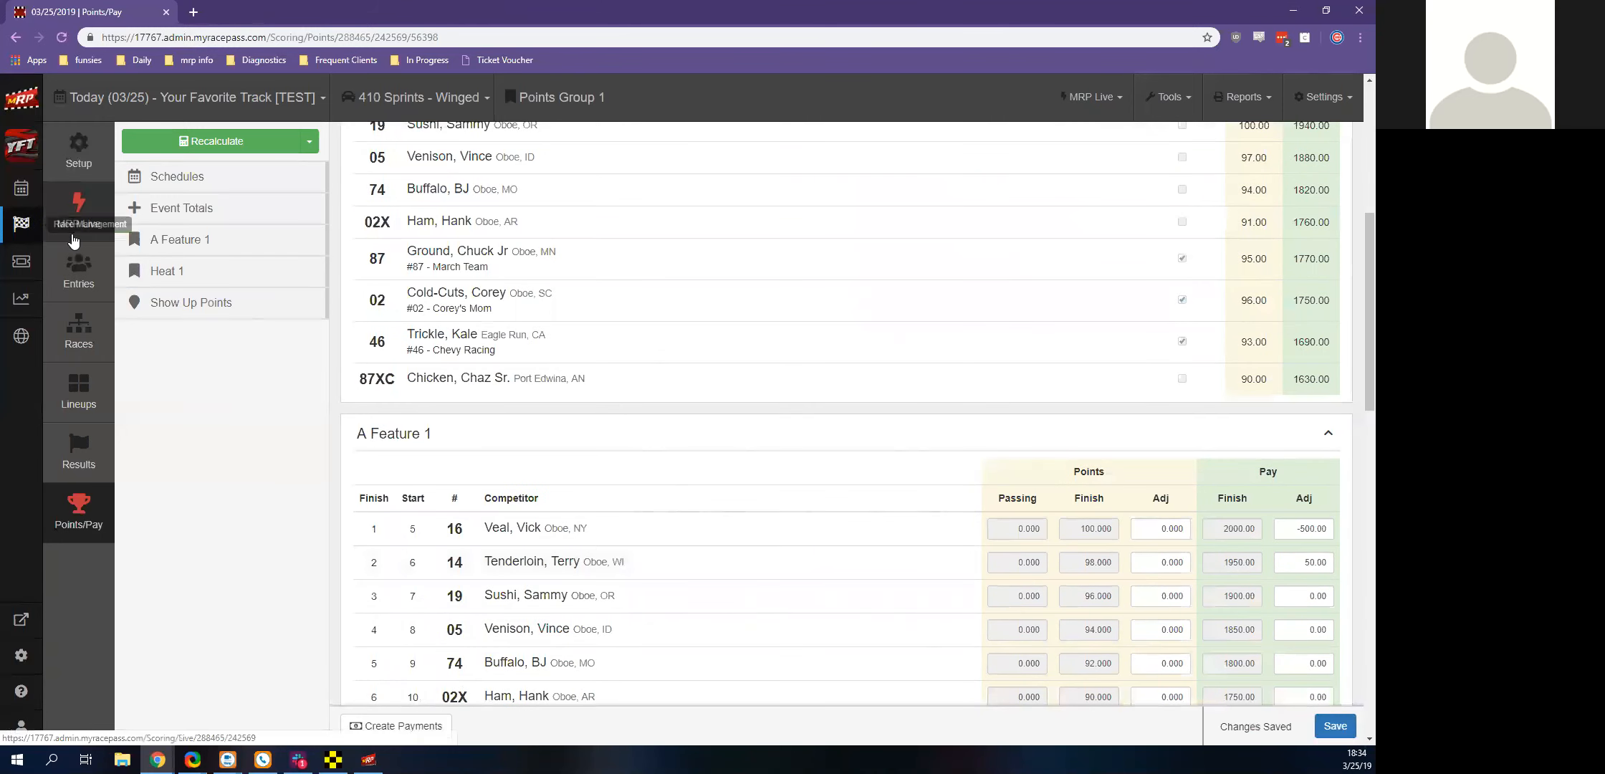
Reopen the 2019 season points for 410 Sprints - Winged and examine the standings and the included events
{"action": "left_click", "coordinate": [26, 206]}
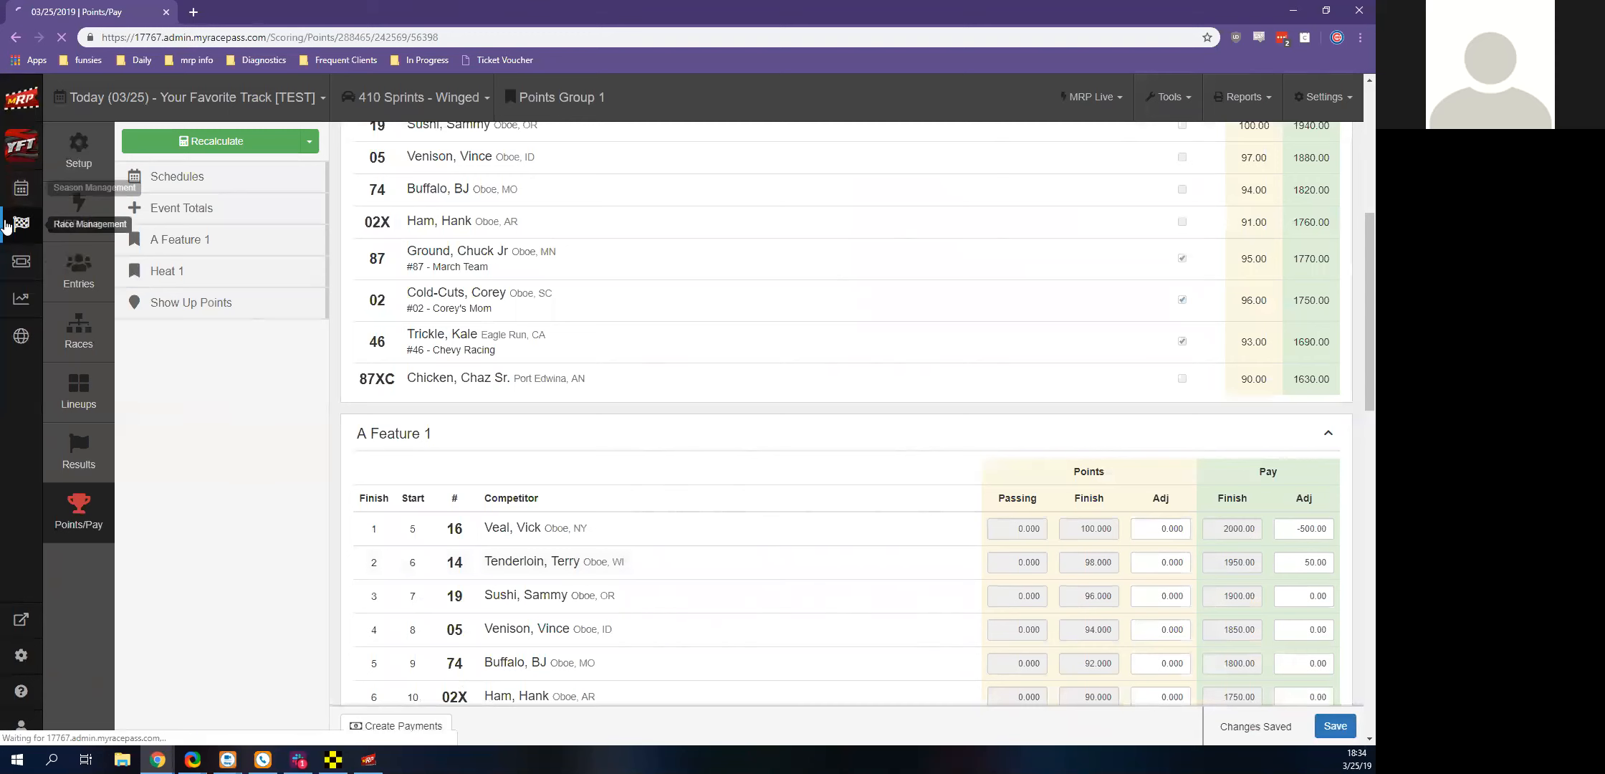
{"action": "left_click", "coordinate": [63, 408]}
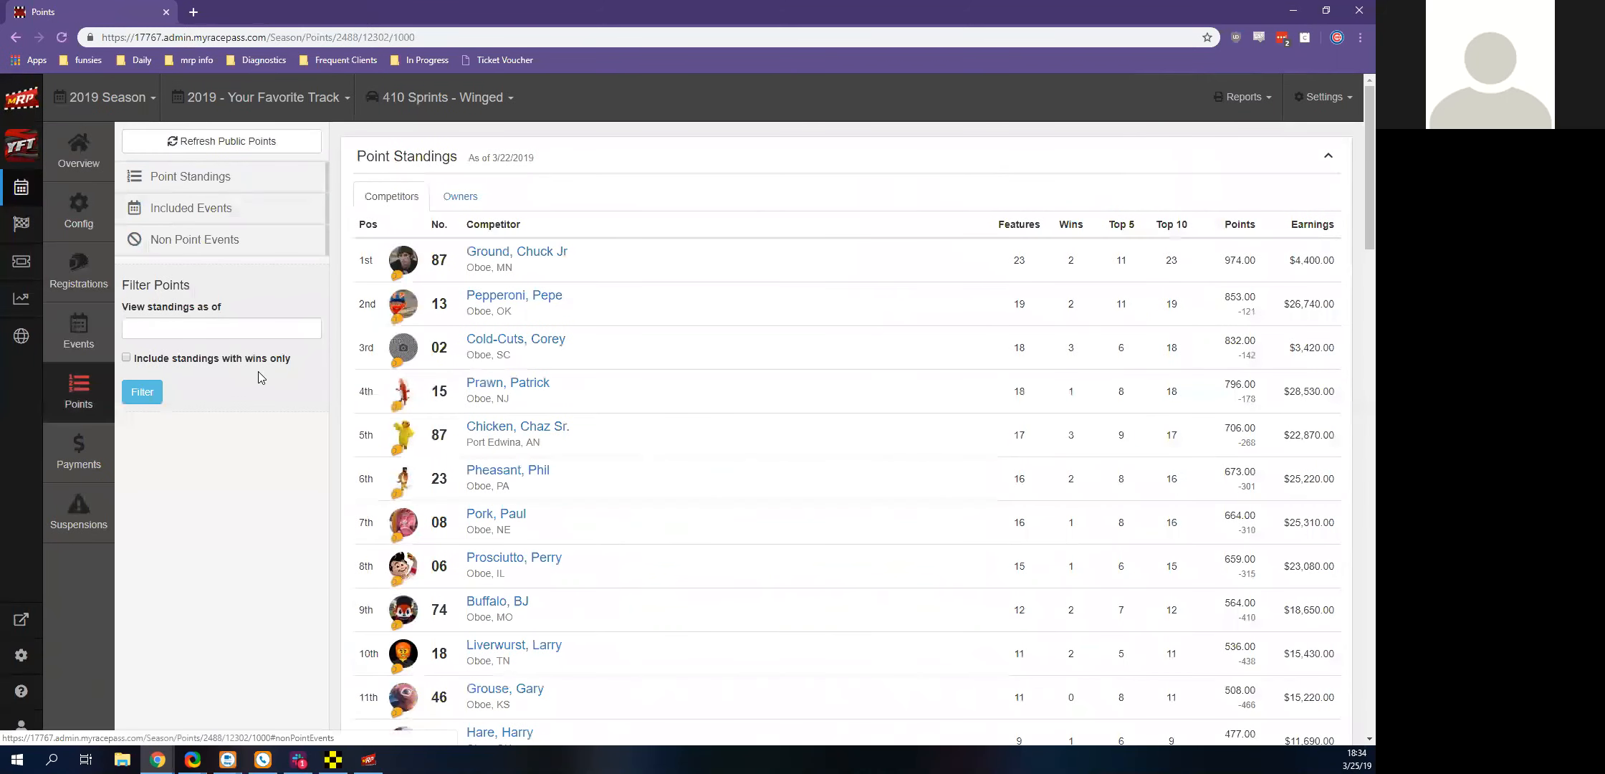
{"action": "scroll", "coordinate": [297, 385], "scroll_direction": "down", "scroll_amount": 6}
{"action": "scroll", "coordinate": [297, 384], "scroll_direction": "down", "scroll_amount": 20}
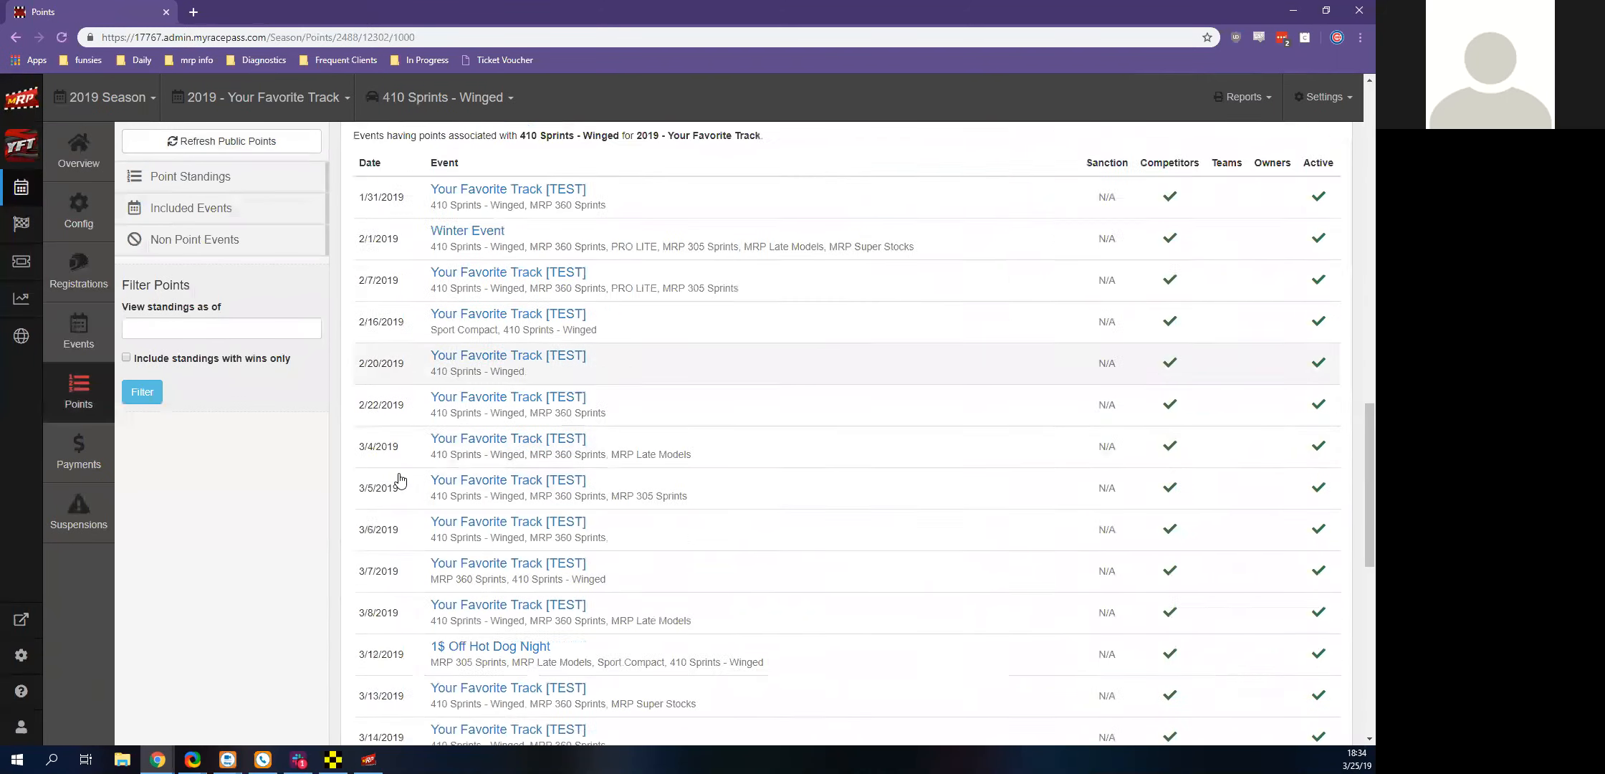
{"action": "scroll", "coordinate": [494, 529], "scroll_direction": "up", "scroll_amount": 7}
{"action": "scroll", "coordinate": [495, 529], "scroll_direction": "up", "scroll_amount": 15}
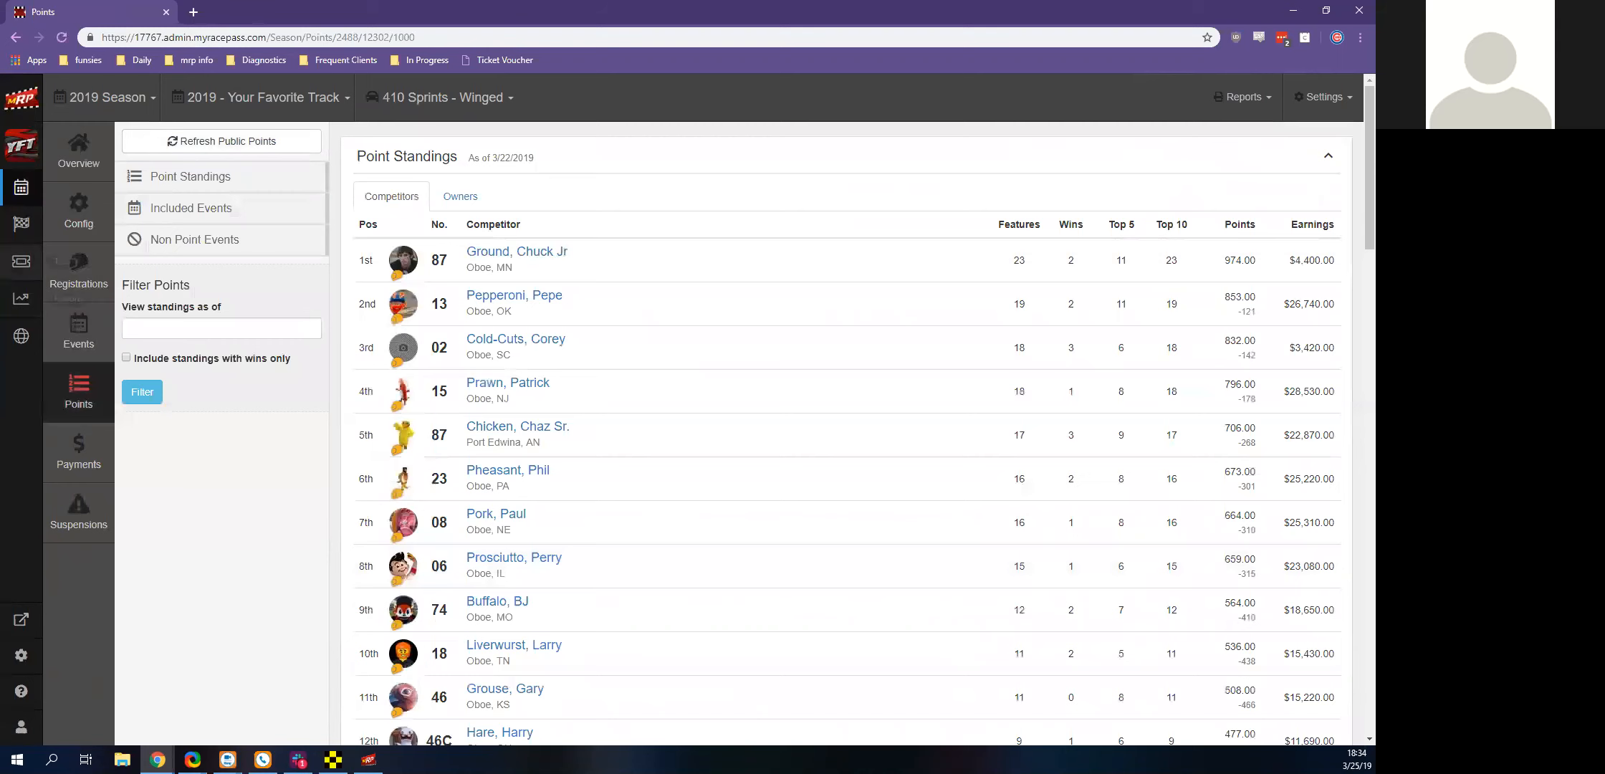
Go back to the event's points and pay, check the scheme and driver eligibility options for recalculating, and dismiss them
{"action": "left_click", "coordinate": [20, 226]}
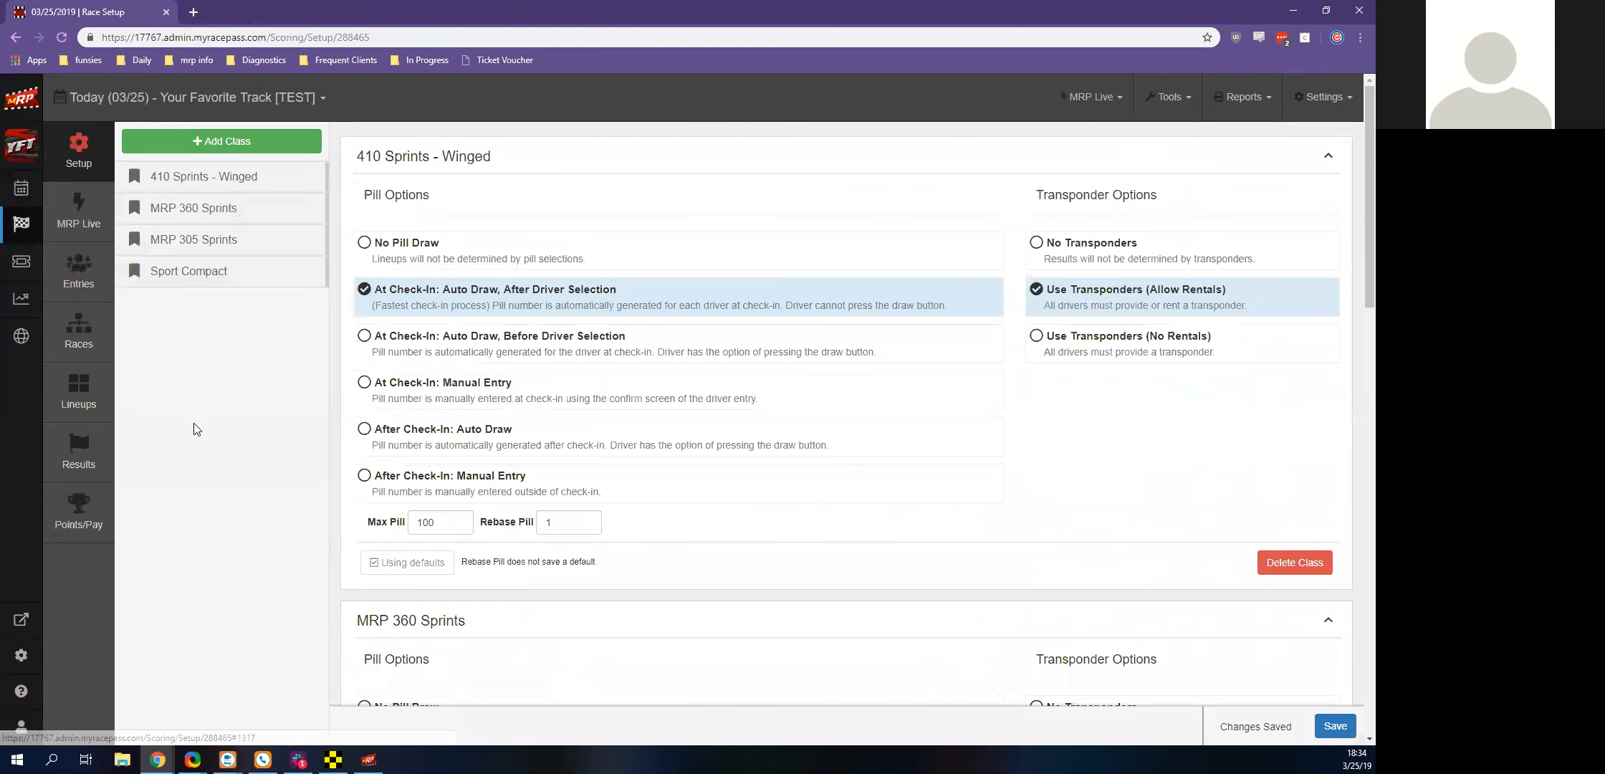
{"action": "left_click", "coordinate": [100, 513]}
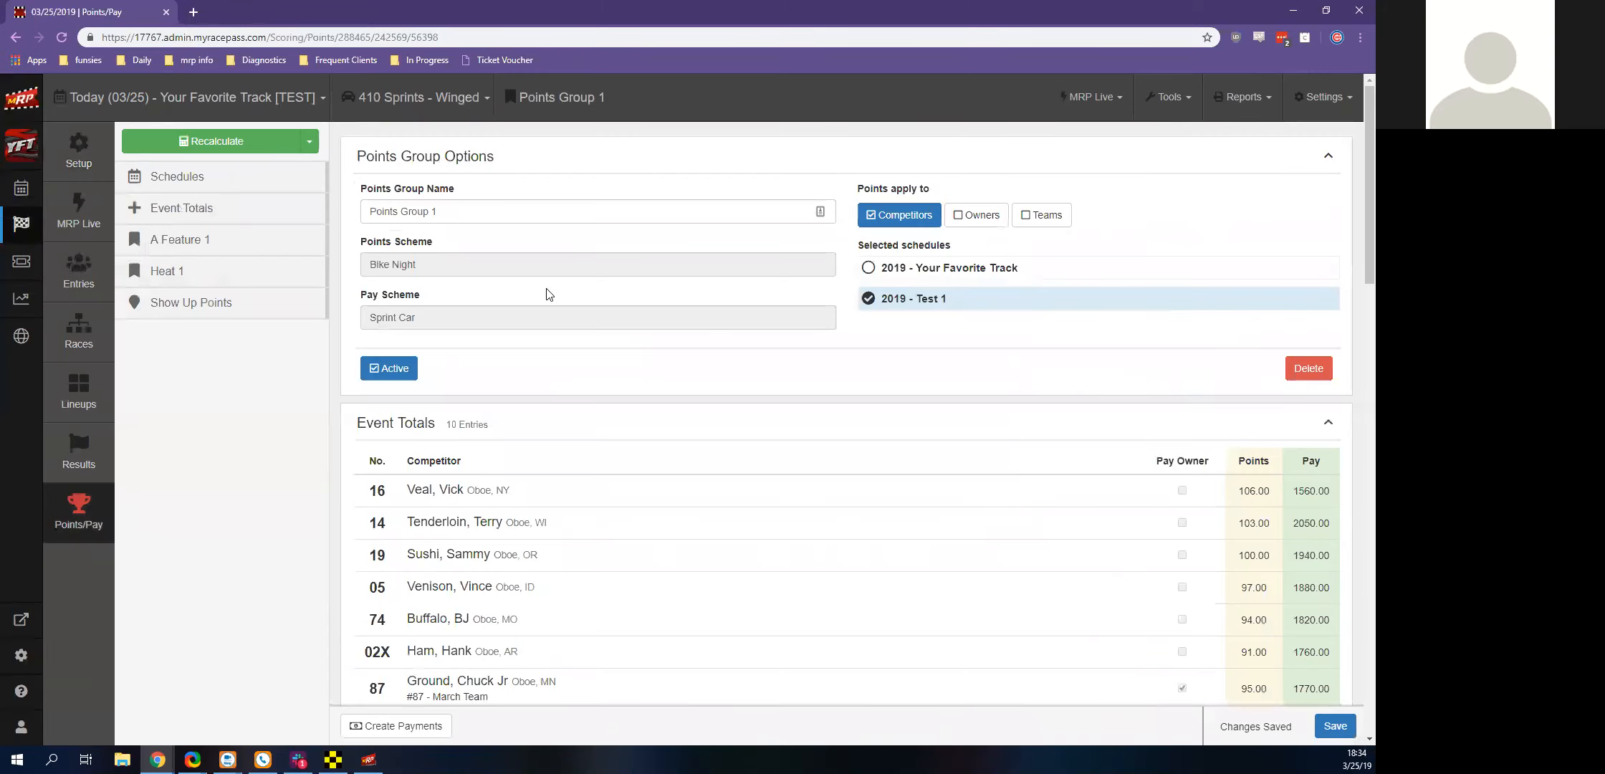
{"action": "left_click", "coordinate": [233, 136]}
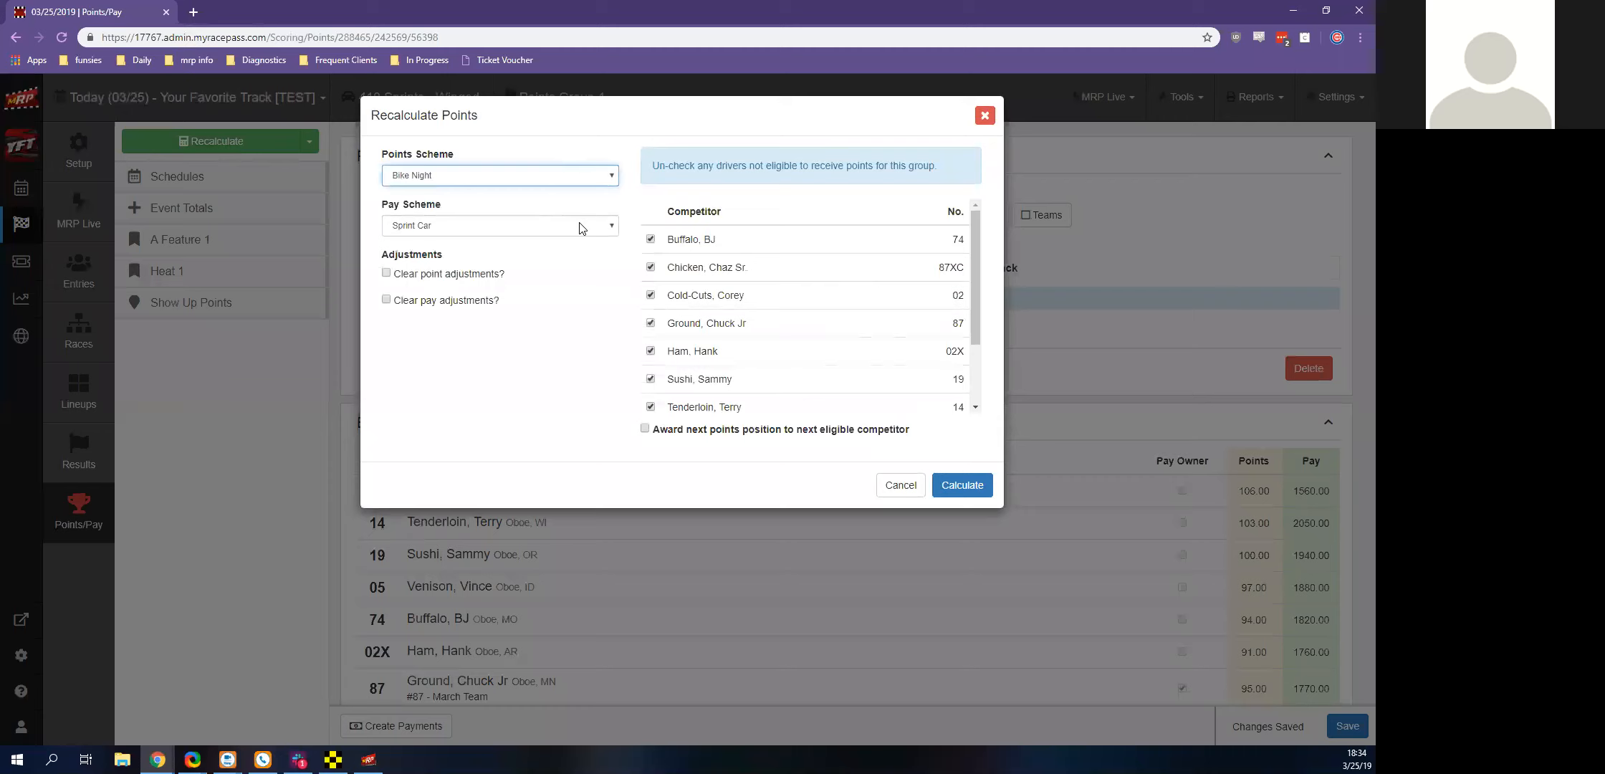
{"action": "left_click", "coordinate": [571, 212]}
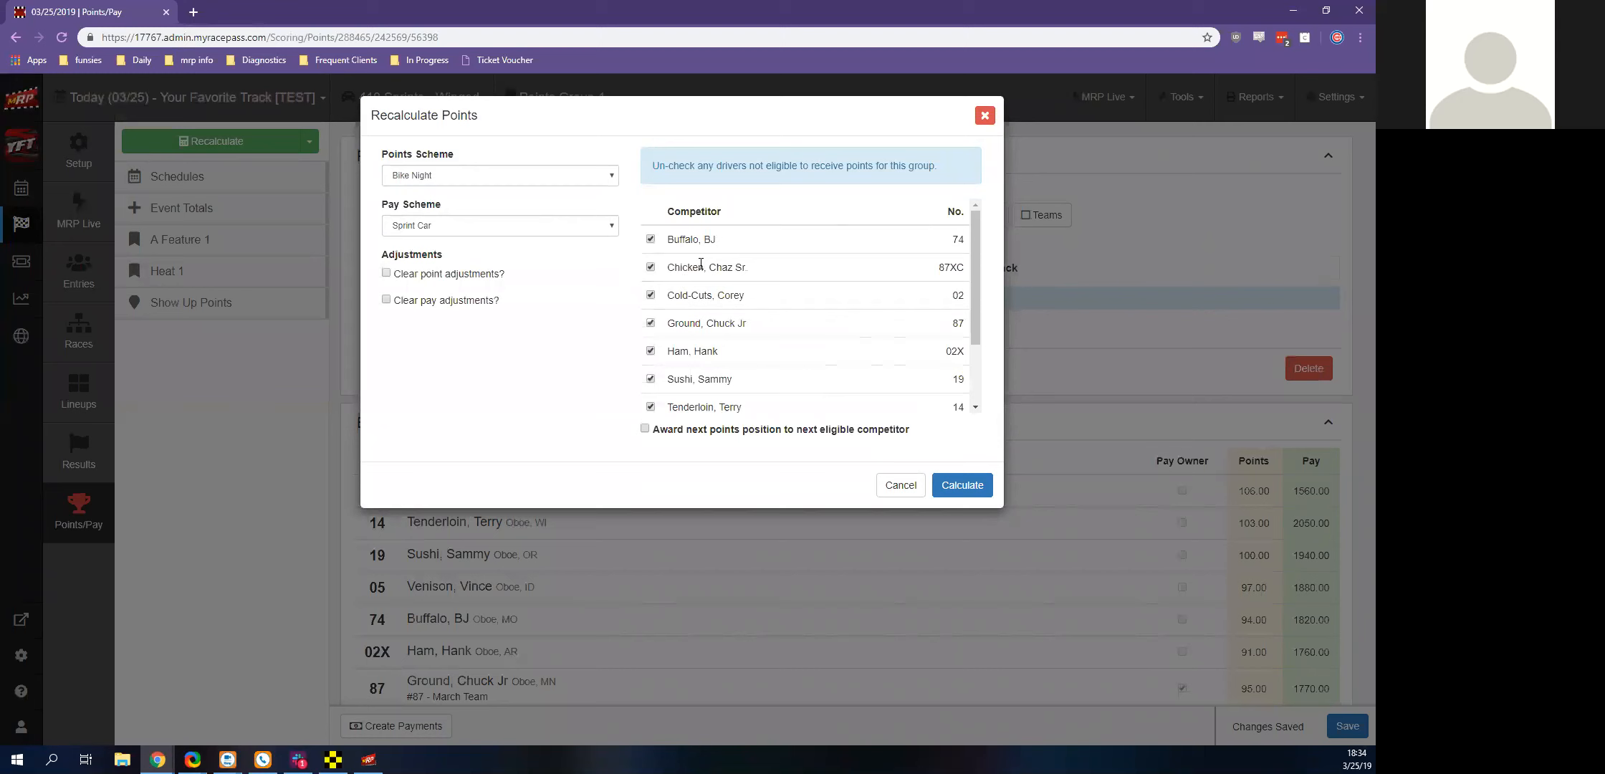
{"action": "left_click", "coordinate": [985, 116]}
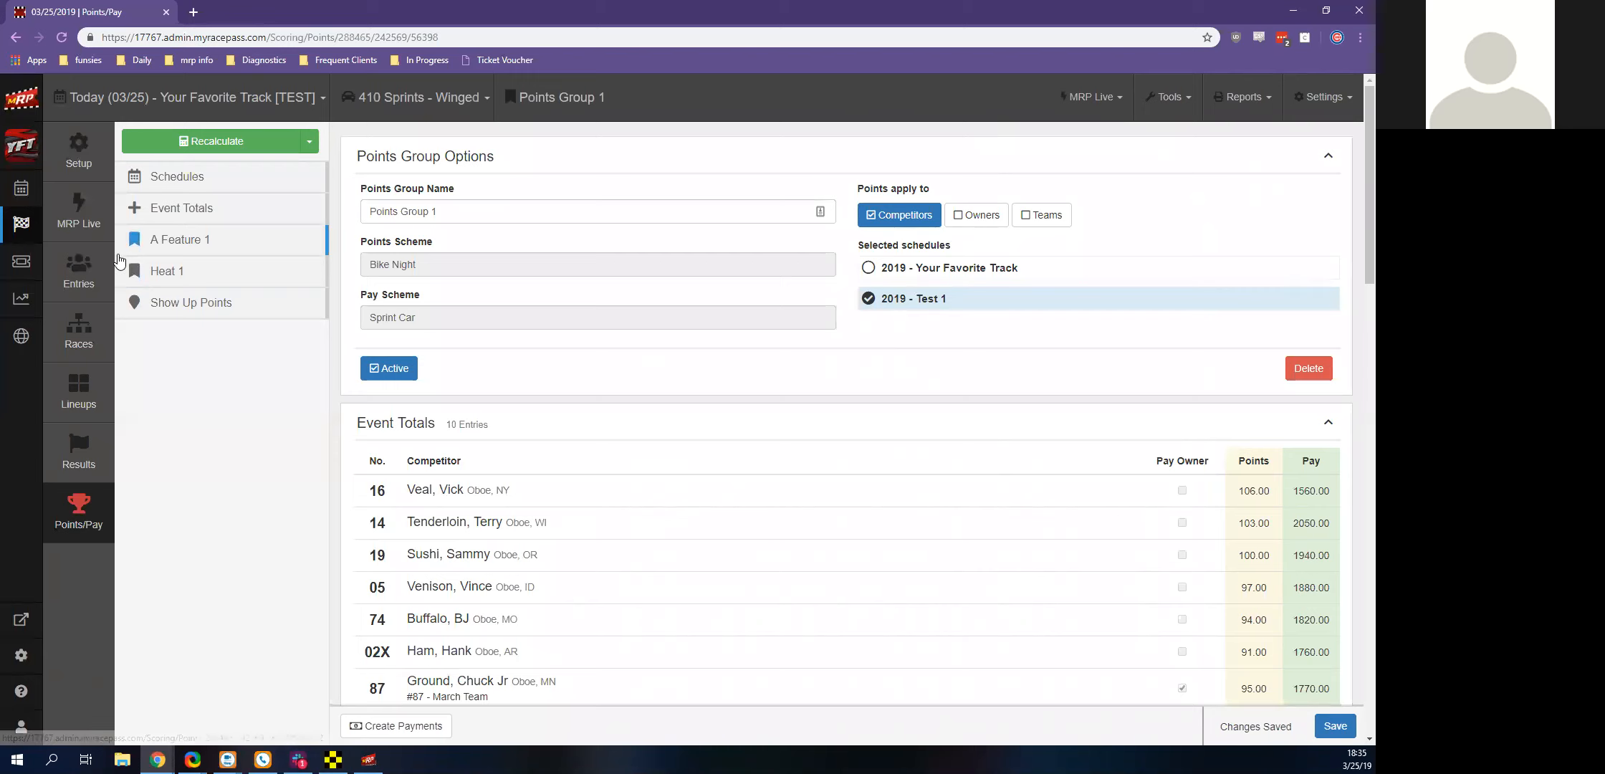
Open the 2019 season's event schedules and look over the Your Favorite Track and Test 1 schedules
{"action": "left_click", "coordinate": [15, 197]}
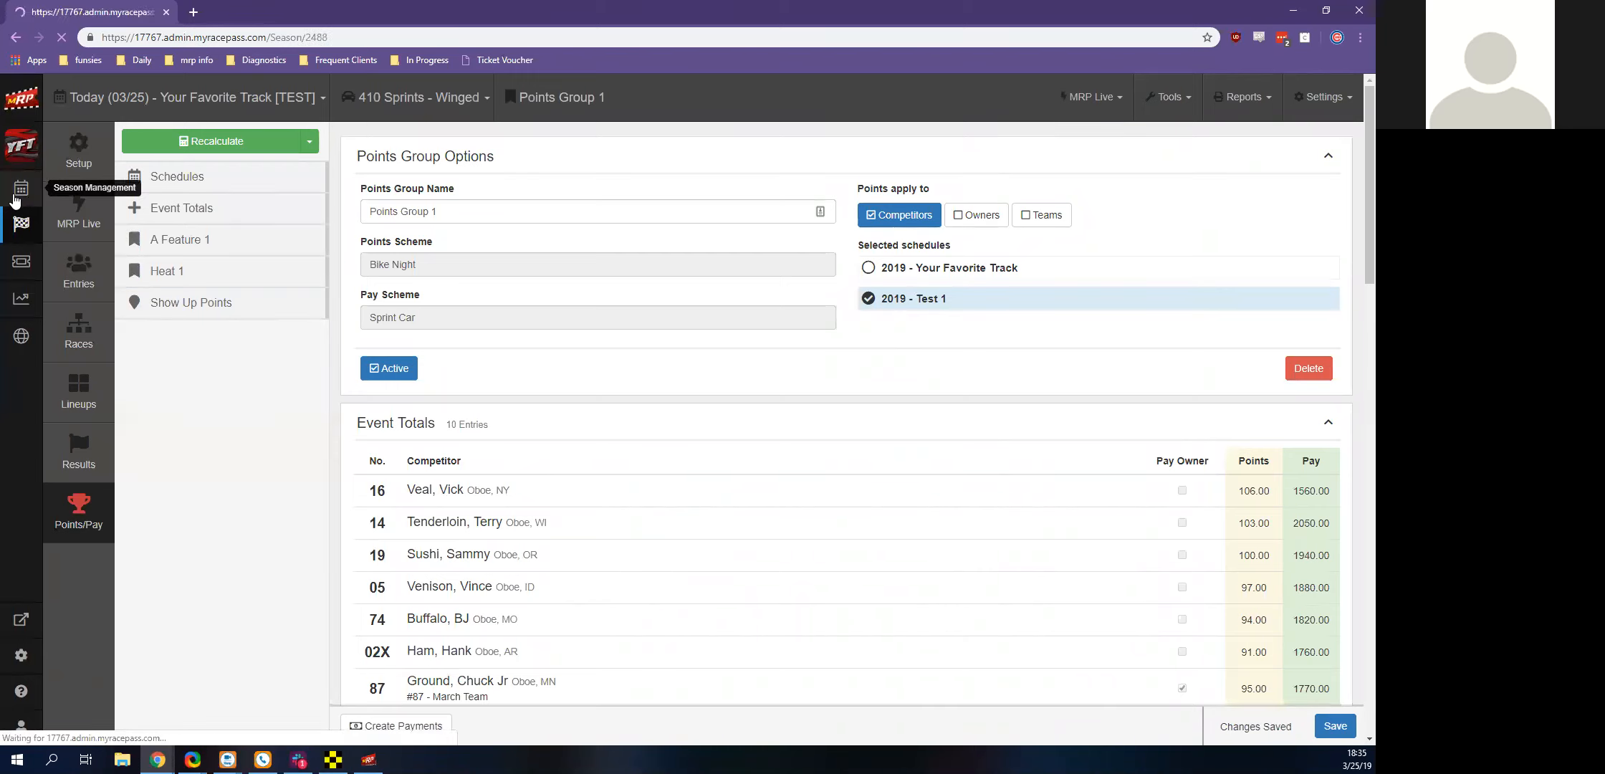
{"action": "scroll", "coordinate": [140, 354], "scroll_direction": "down", "scroll_amount": 2}
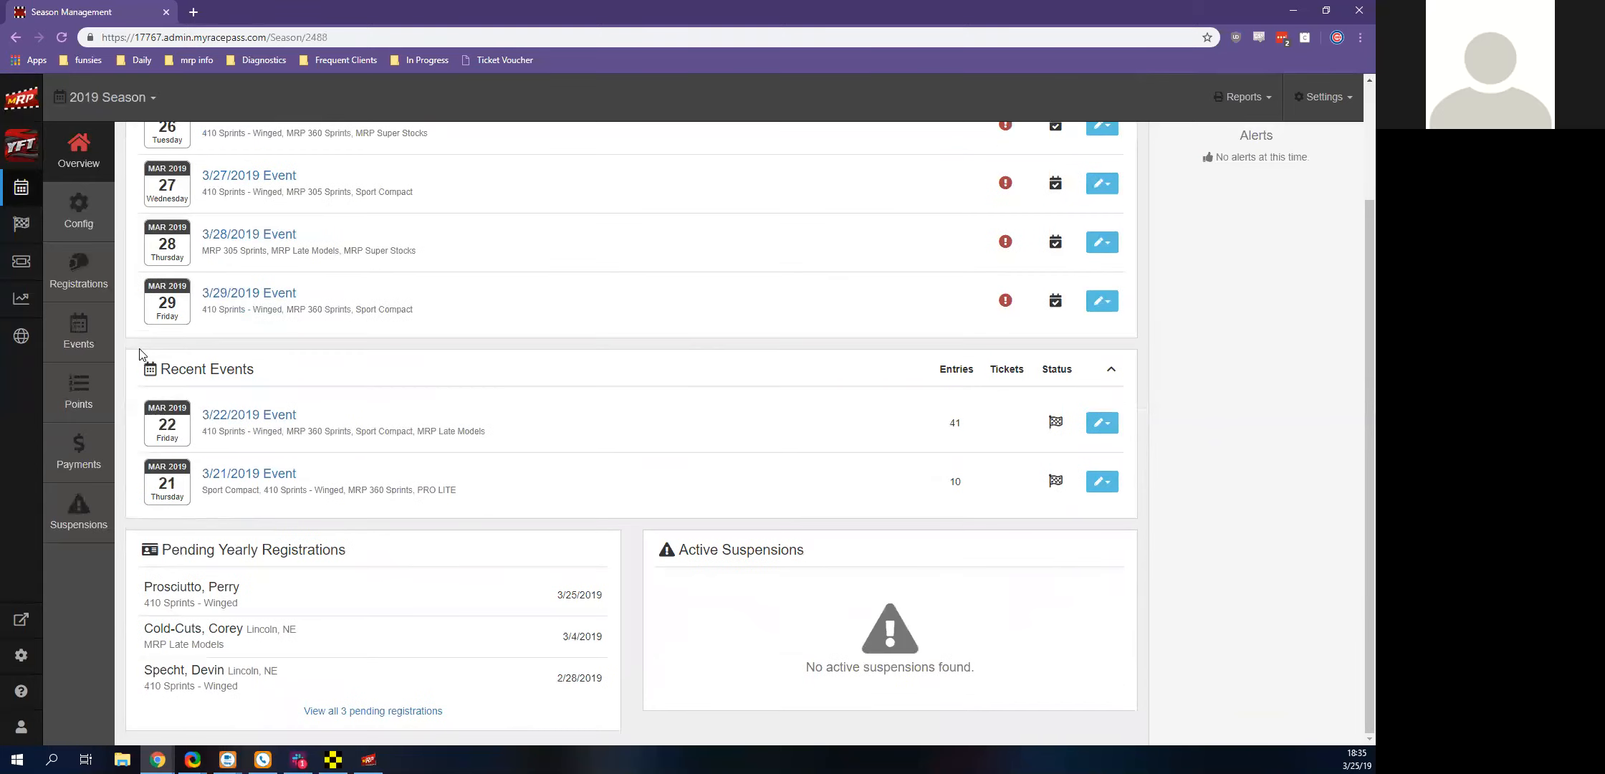
{"action": "left_click", "coordinate": [87, 348]}
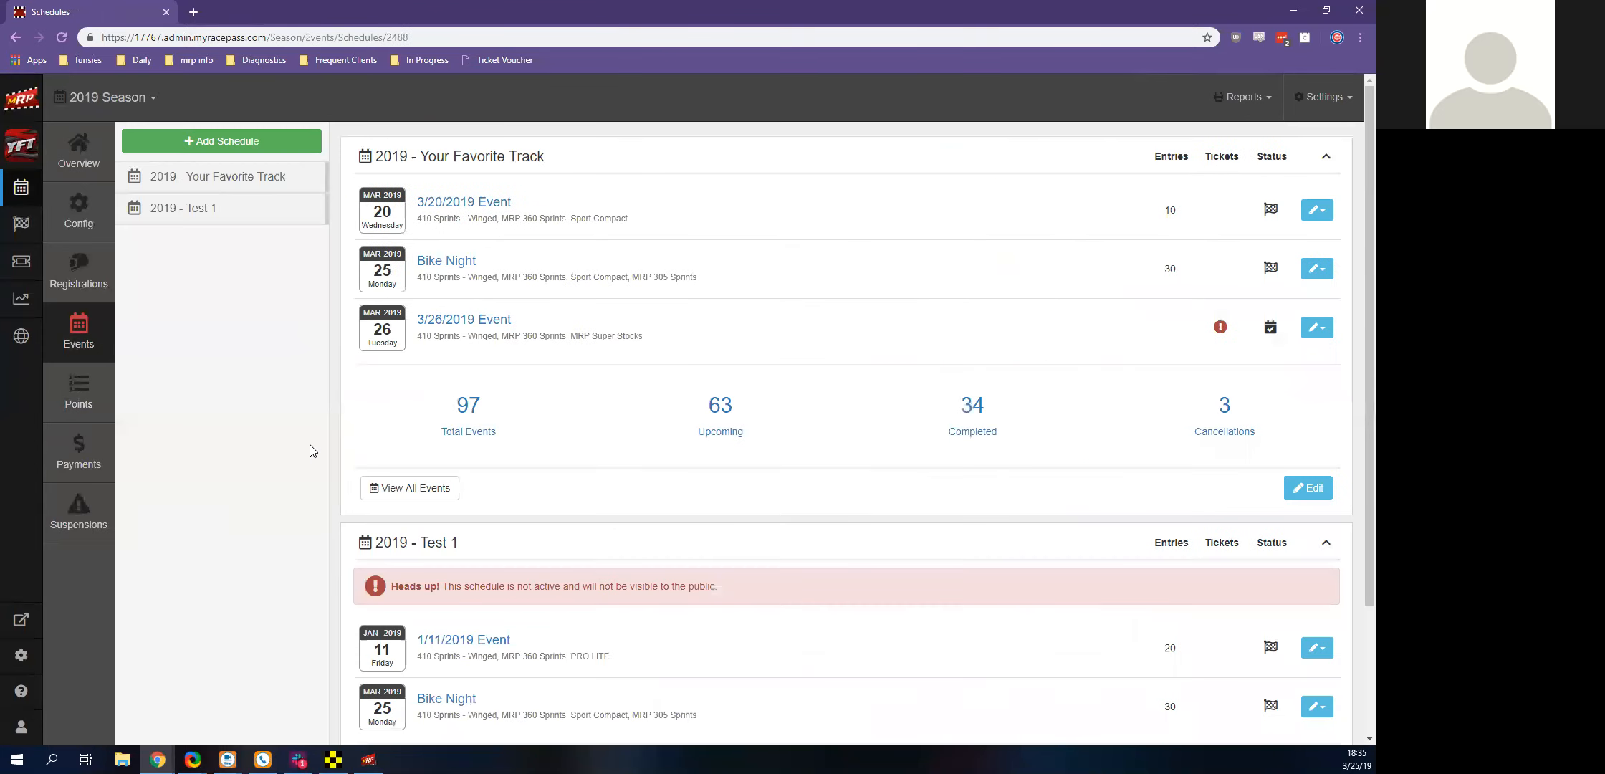
{"action": "left_click", "coordinate": [89, 335]}
{"action": "scroll", "coordinate": [344, 299], "scroll_direction": "down", "scroll_amount": 3}
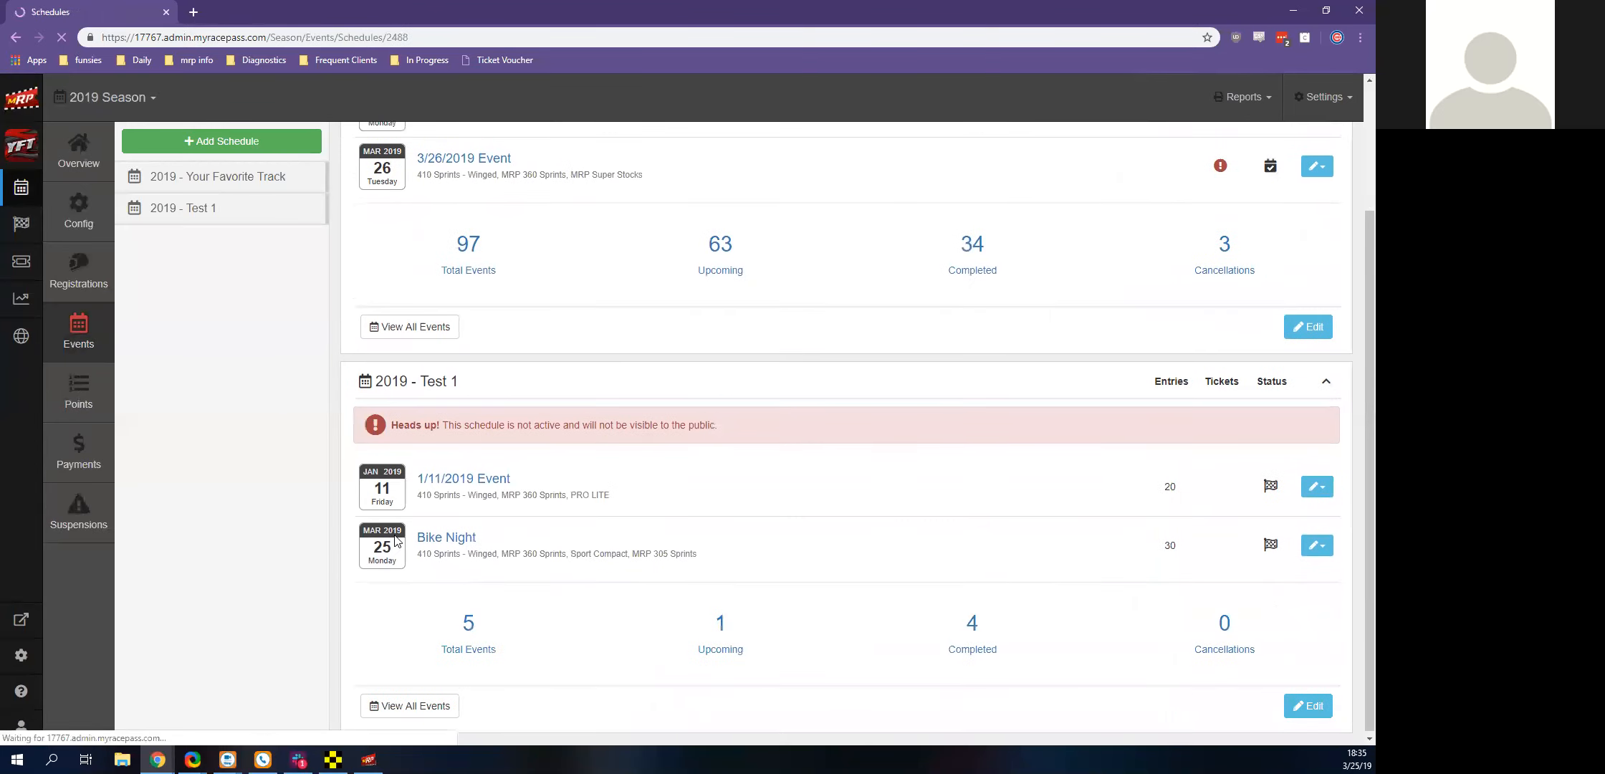
{"action": "scroll", "coordinate": [455, 424], "scroll_direction": "down", "scroll_amount": 3}
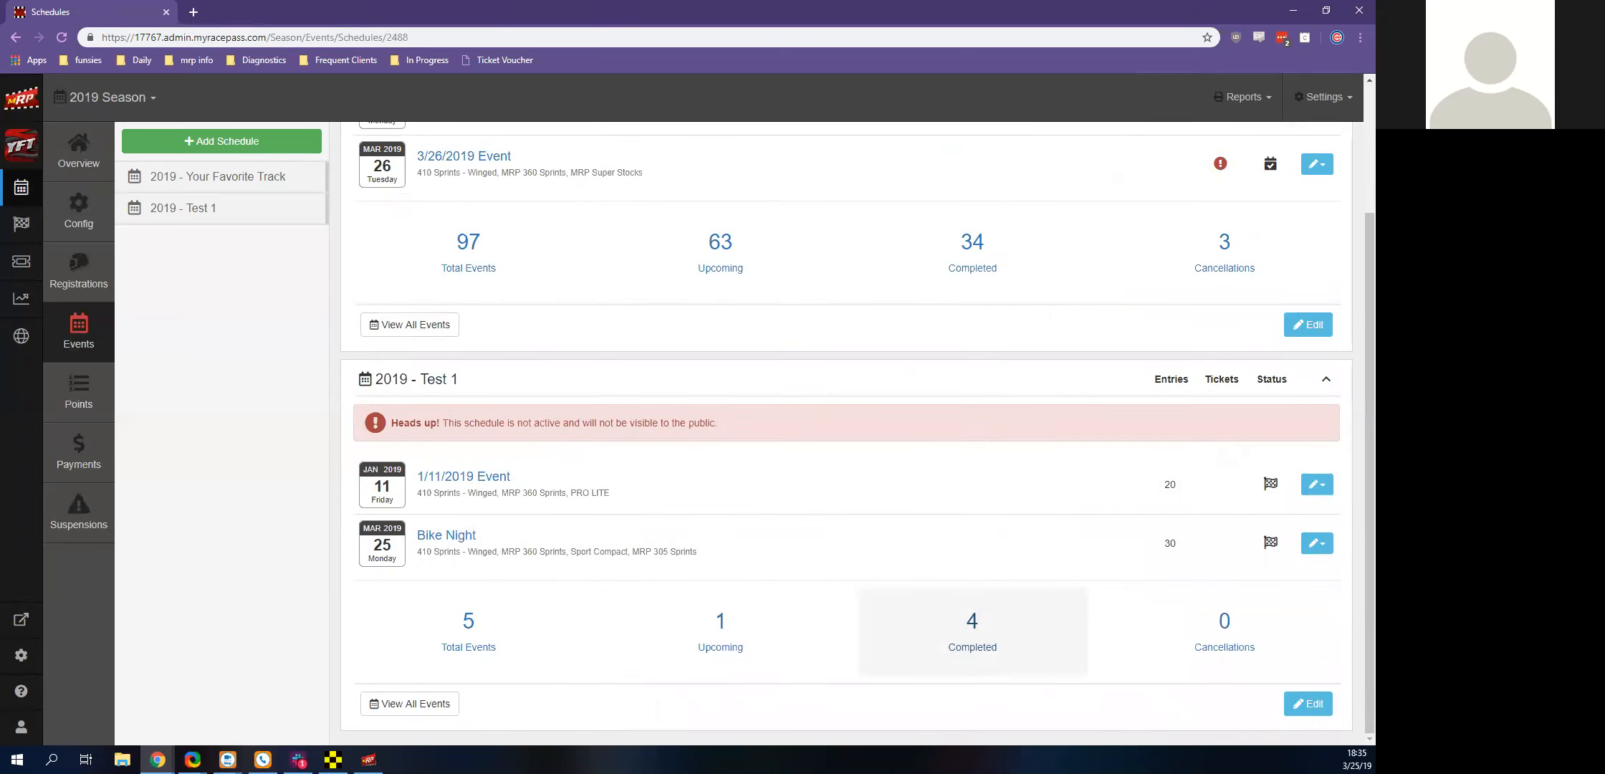
Review the Test 1 schedule's settings and its 2019 season points, and return to race management
{"action": "left_click", "coordinate": [1307, 703]}
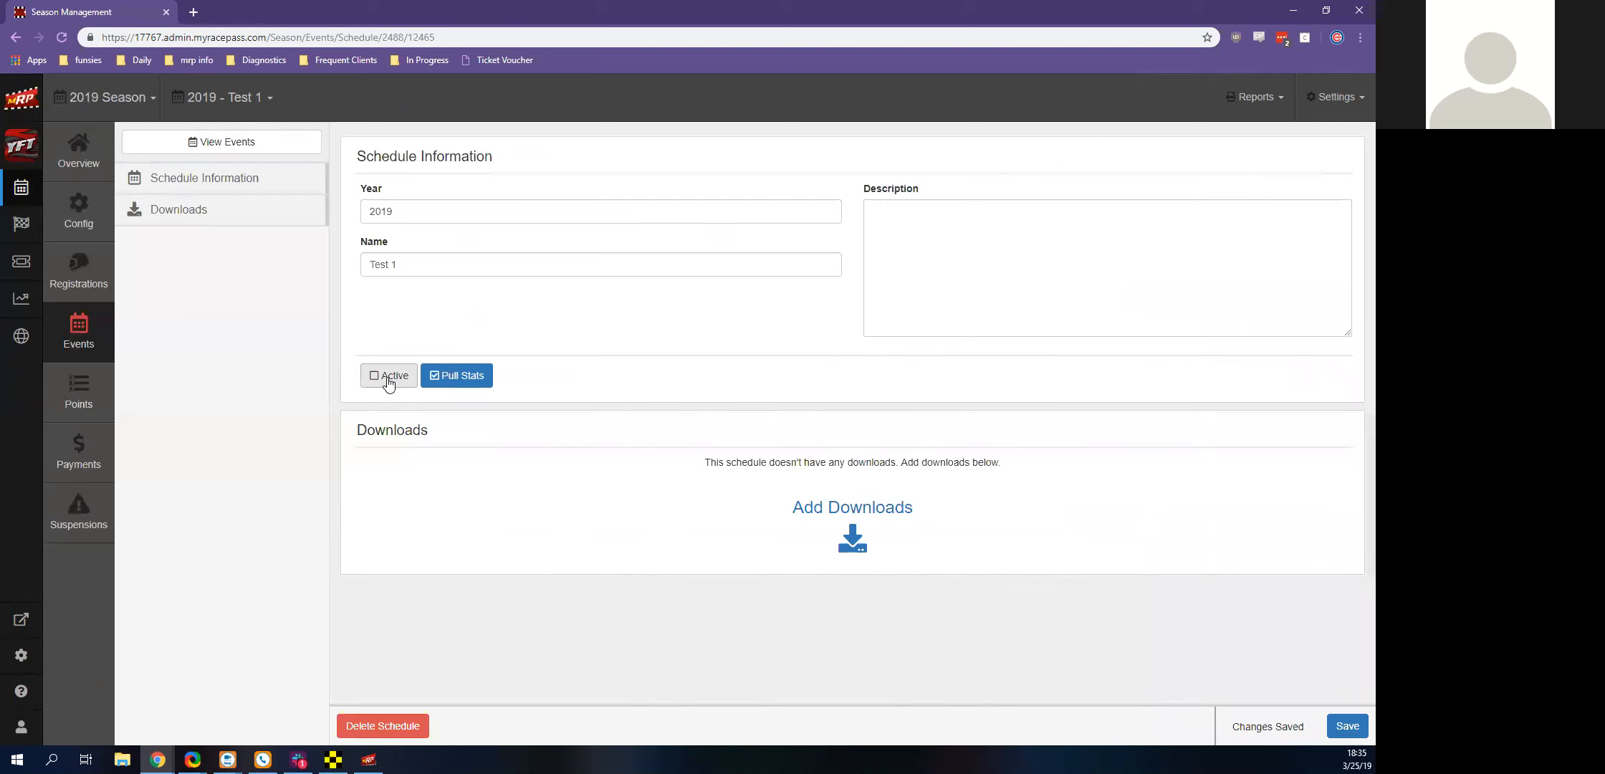
{"action": "left_click", "coordinate": [95, 376]}
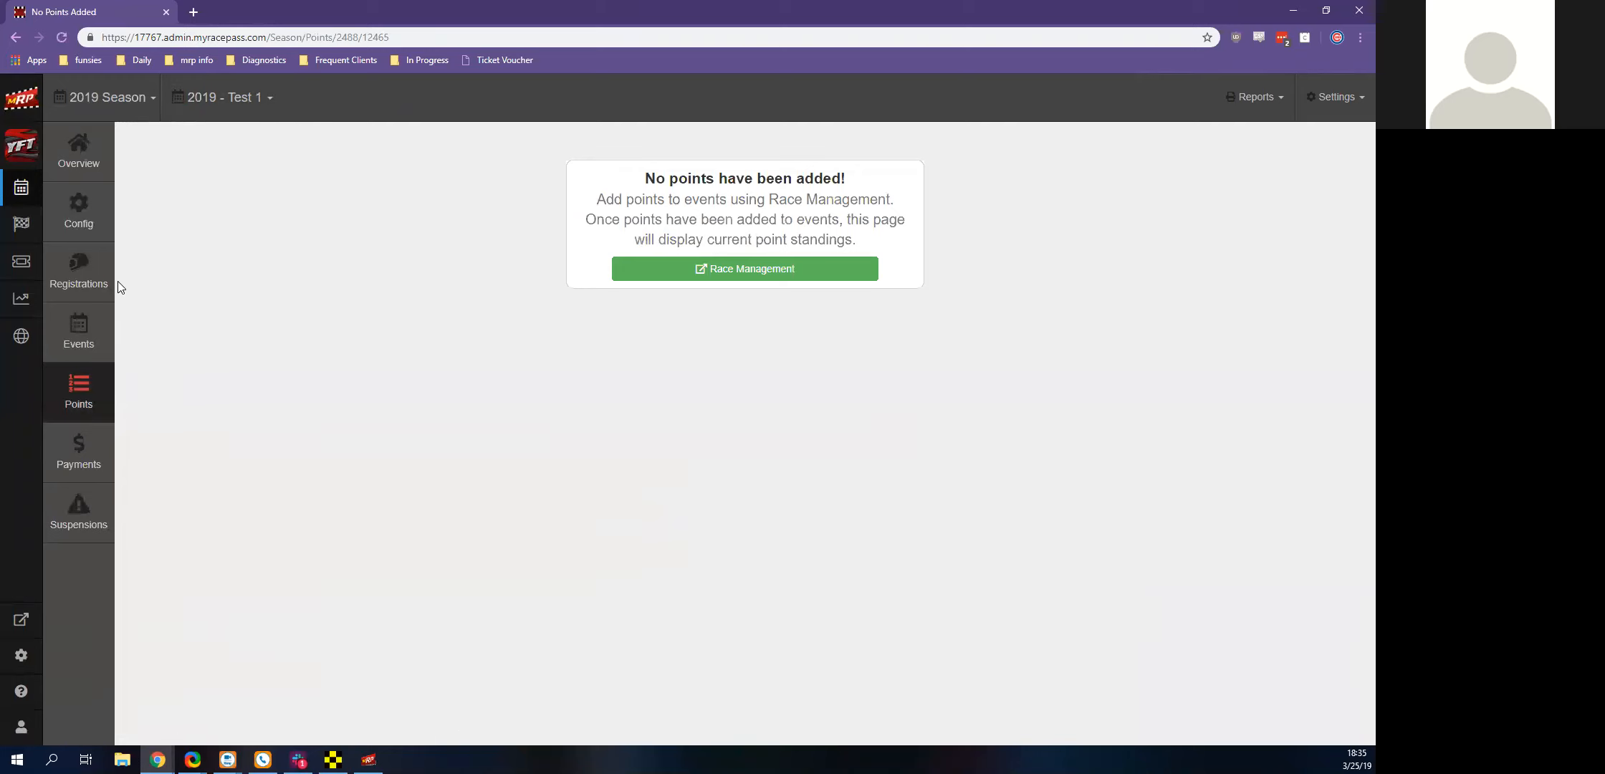
{"action": "left_click", "coordinate": [21, 239]}
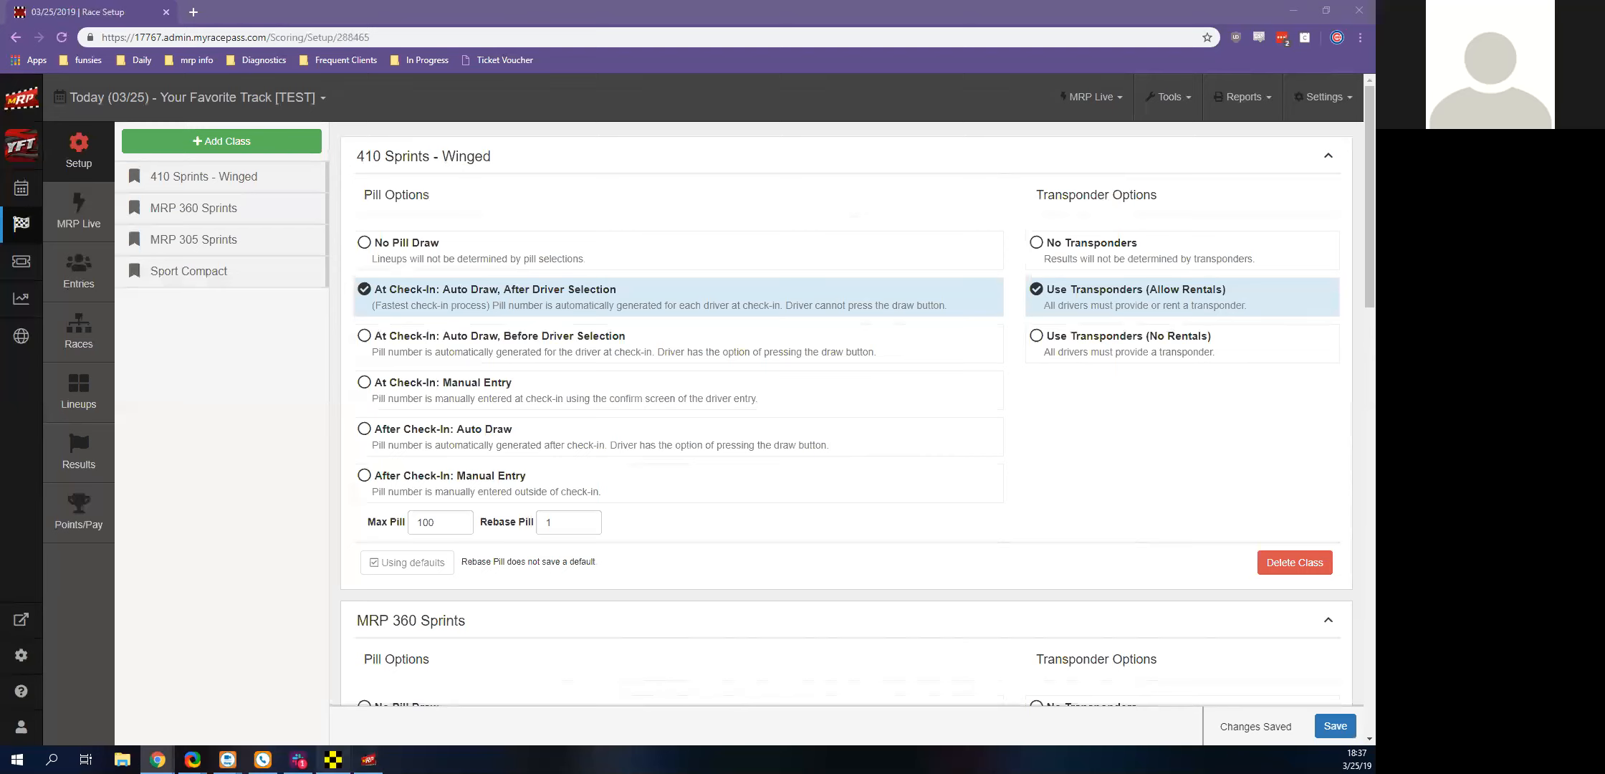
Look over the Race Manager timing window, minimize it, and check the available help and support options in MyRacePass
{"action": "left_click", "coordinate": [333, 760]}
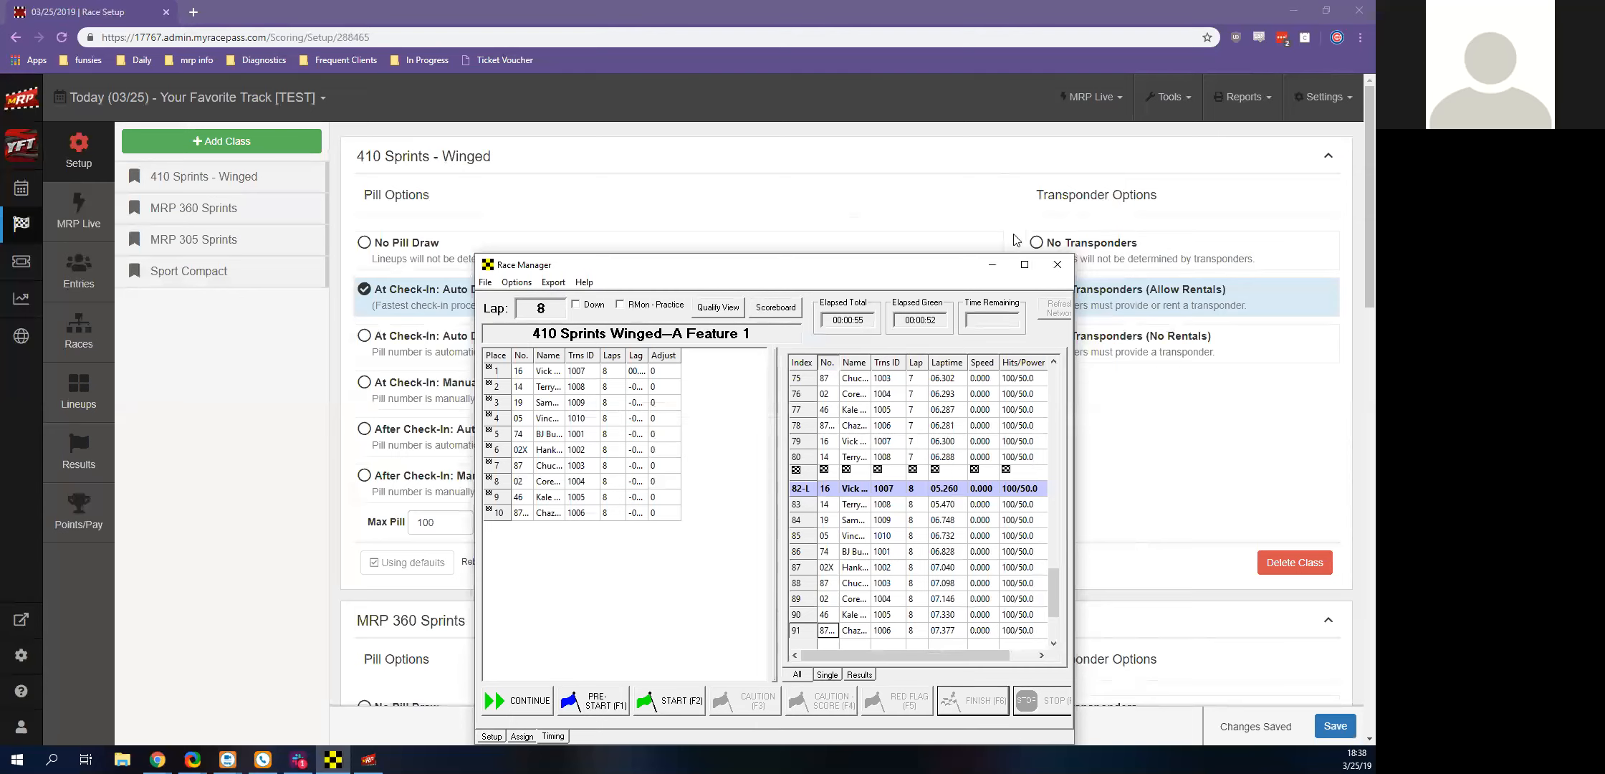
{"action": "left_click", "coordinate": [985, 265]}
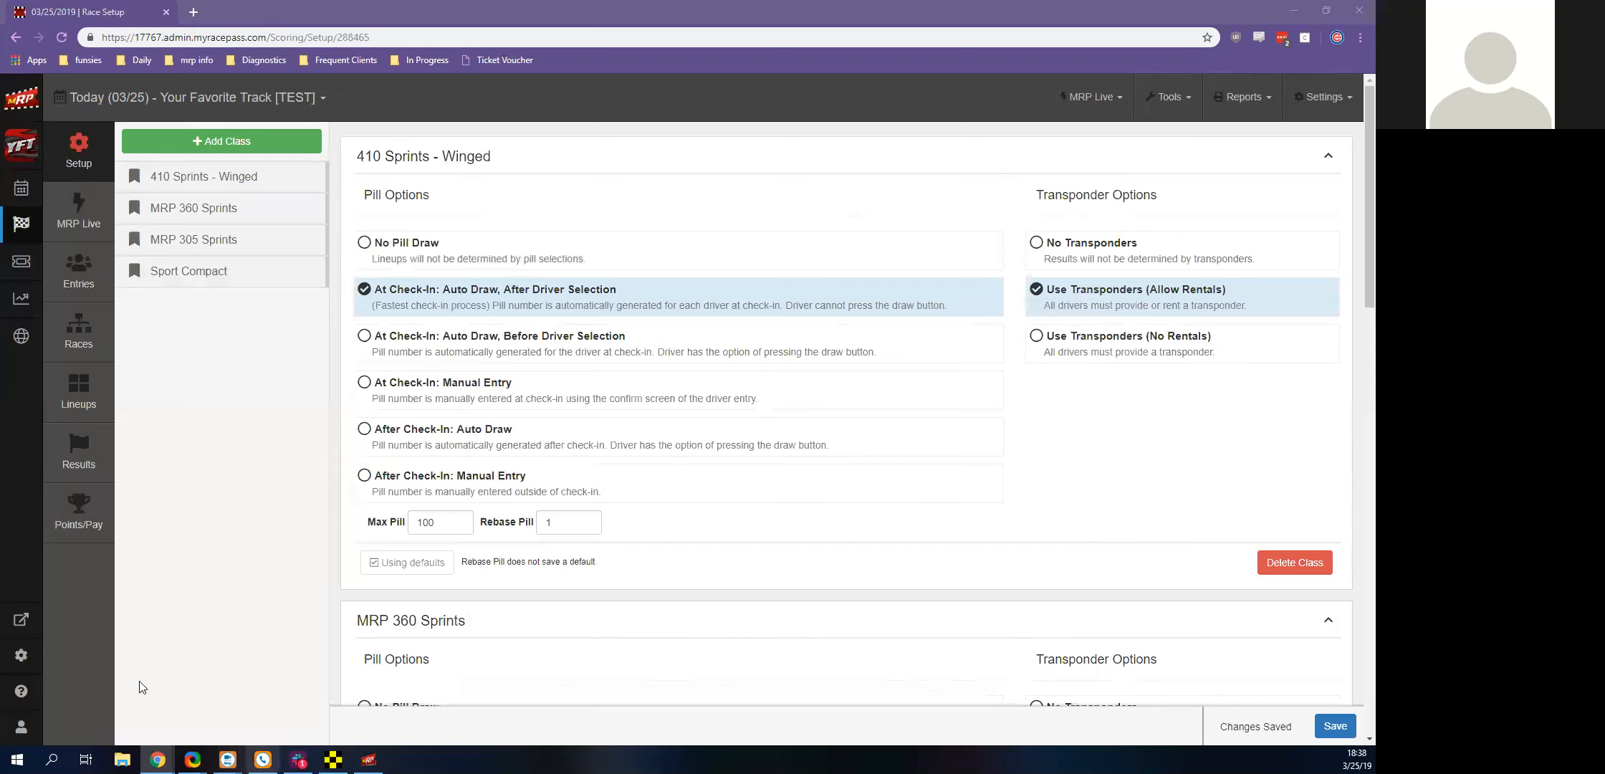
{"action": "left_click", "coordinate": [21, 691]}
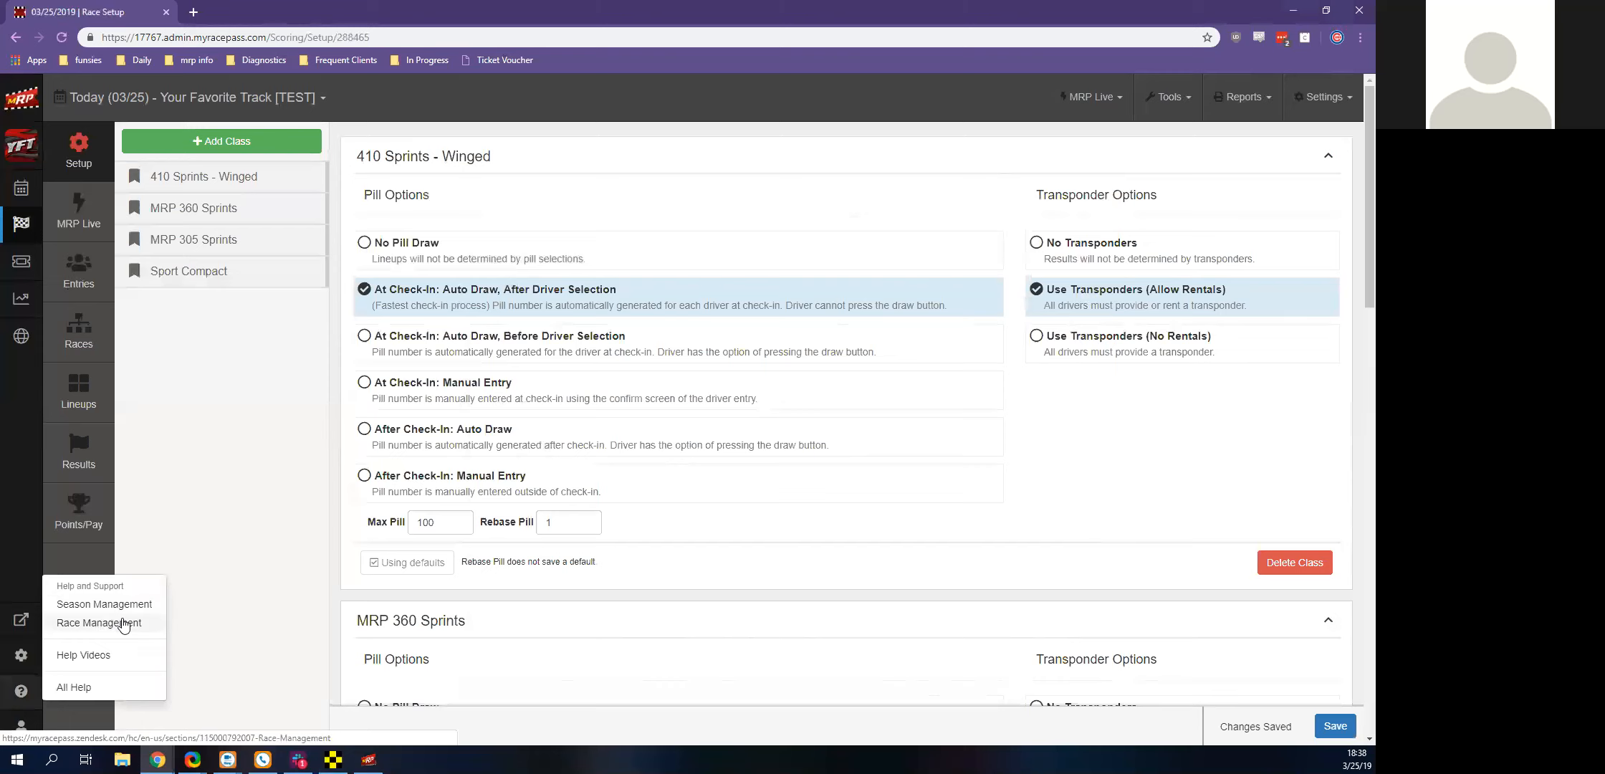
{"action": "left_click", "coordinate": [196, 585]}
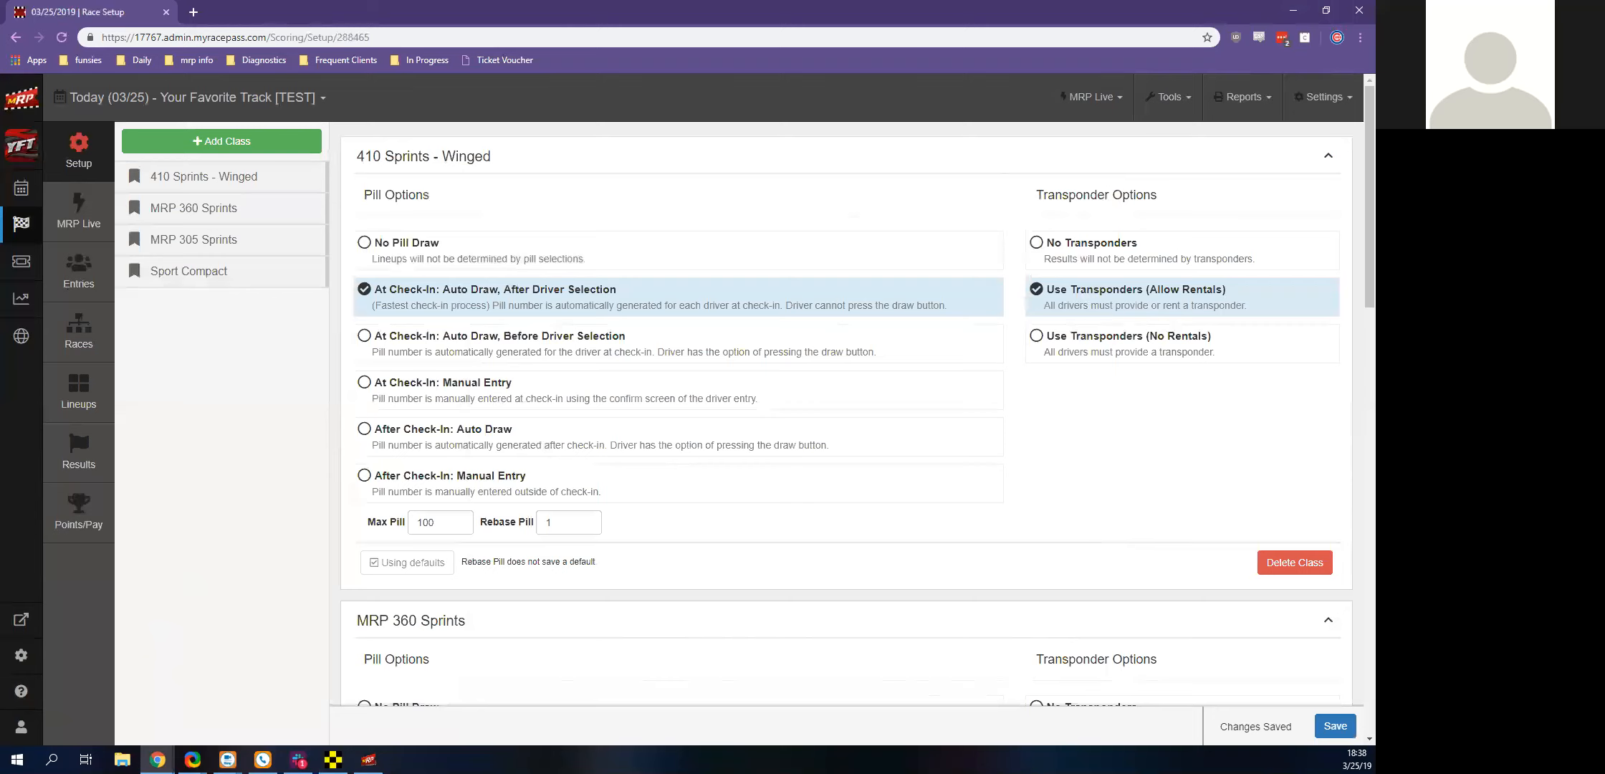
Go to the MyRacePass dashboard, open the sandbox to look over its test environment, and close it
{"action": "left_click", "coordinate": [24, 109]}
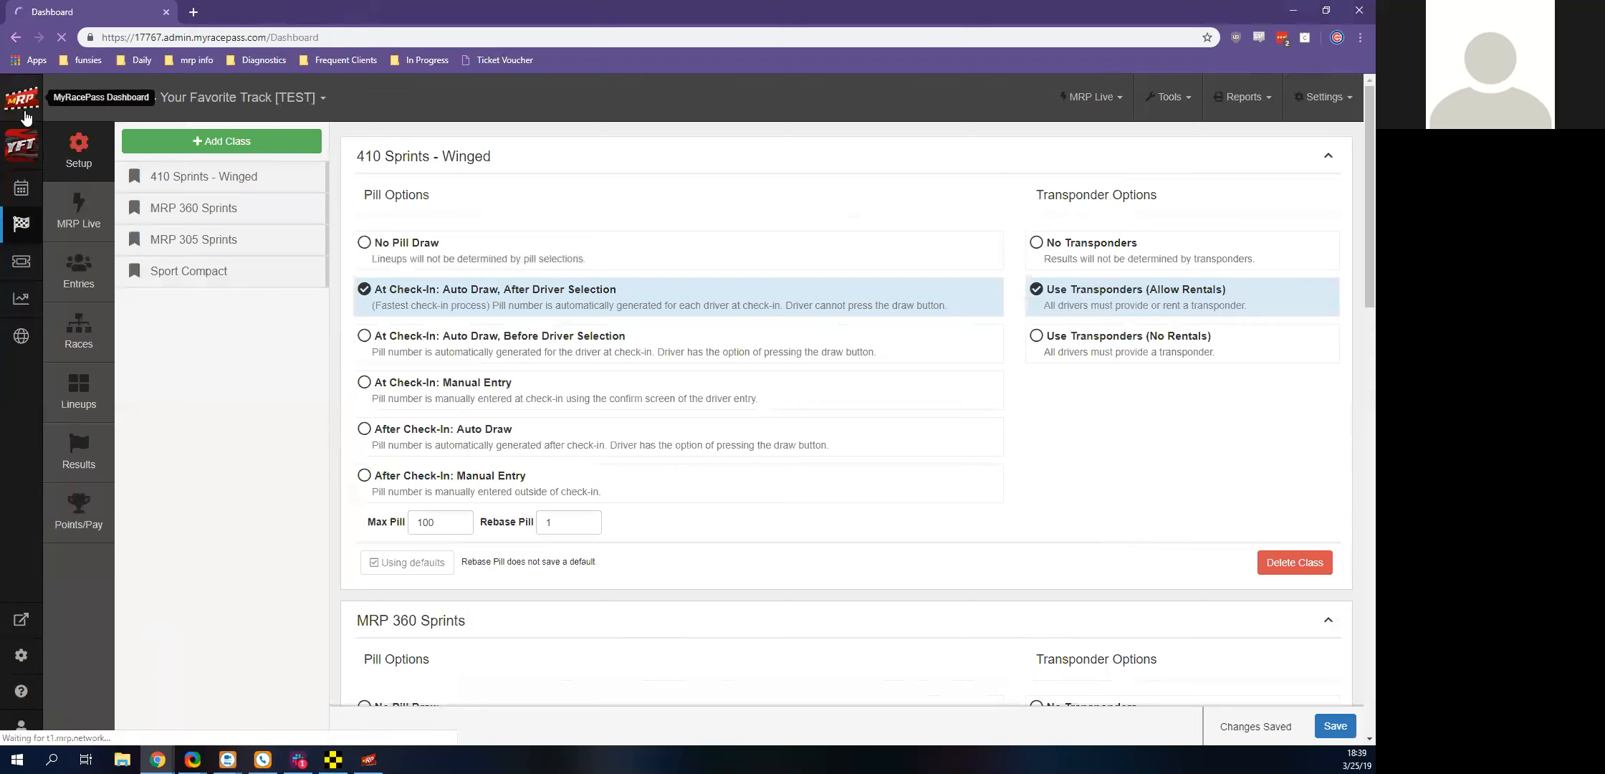
{"action": "scroll", "coordinate": [199, 441], "scroll_direction": "down", "scroll_amount": 5}
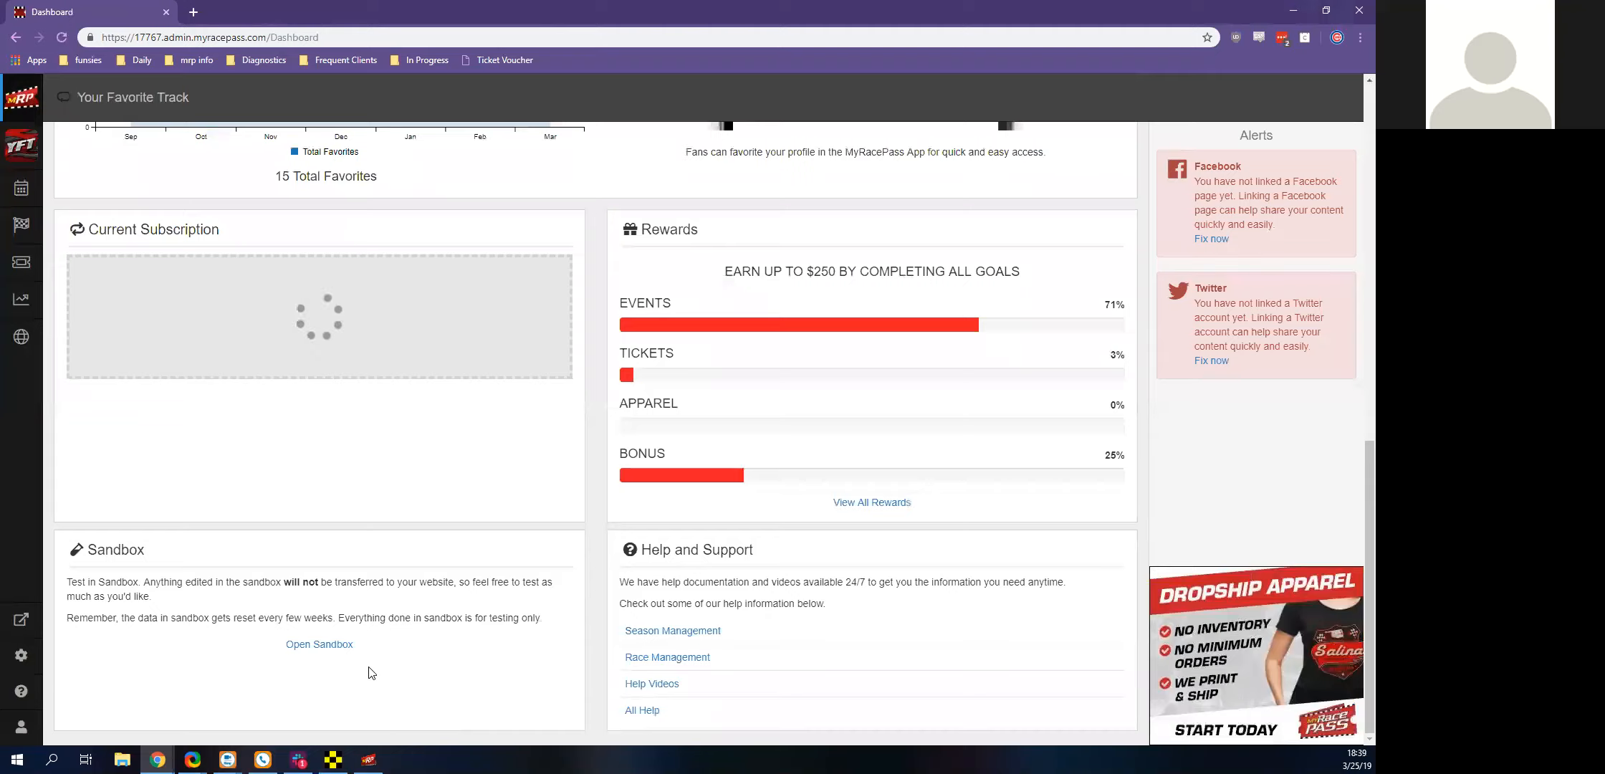
{"action": "left_click", "coordinate": [338, 644]}
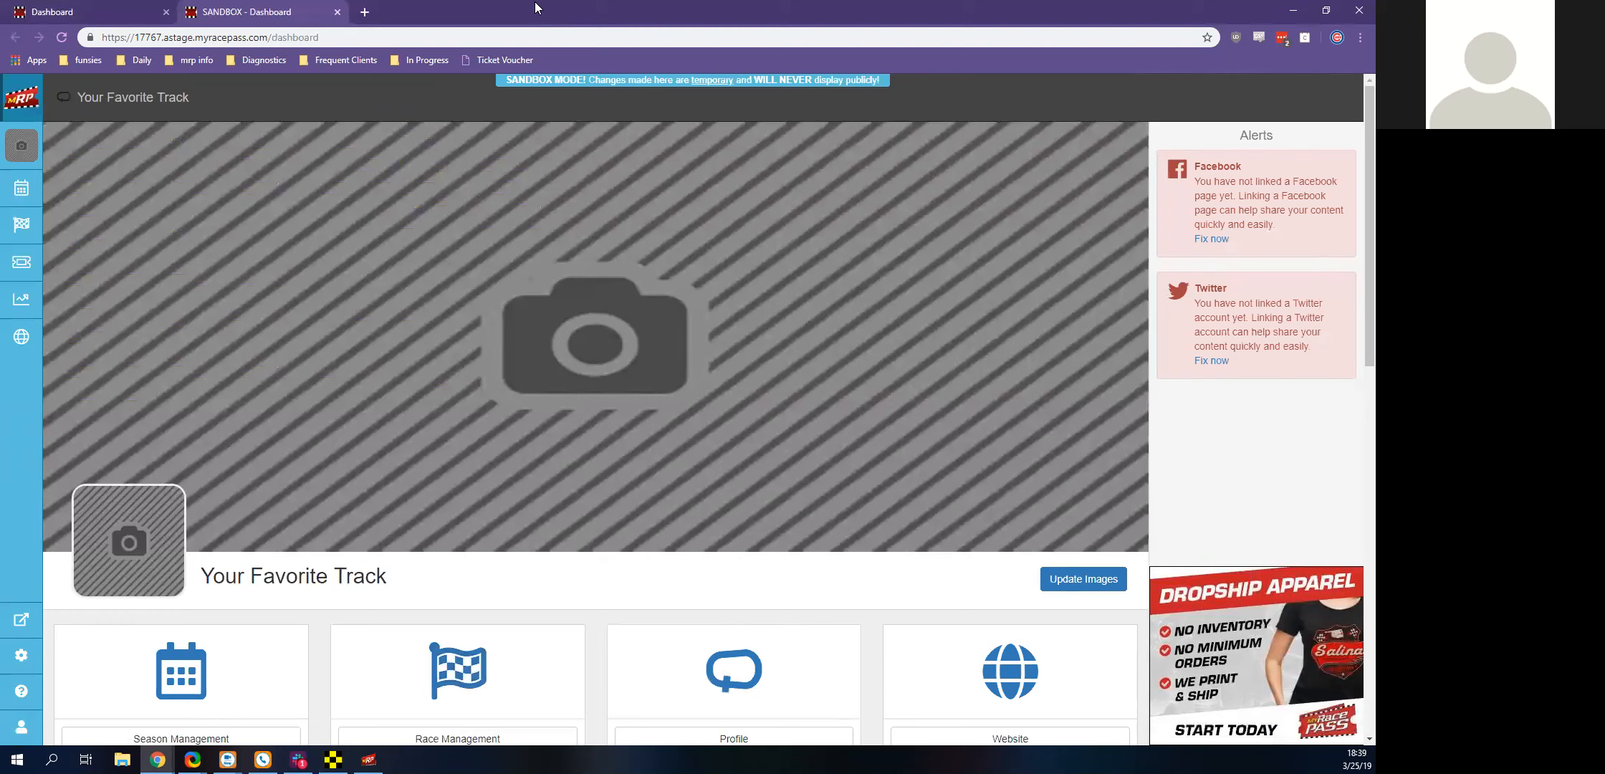
{"action": "left_click", "coordinate": [337, 12]}
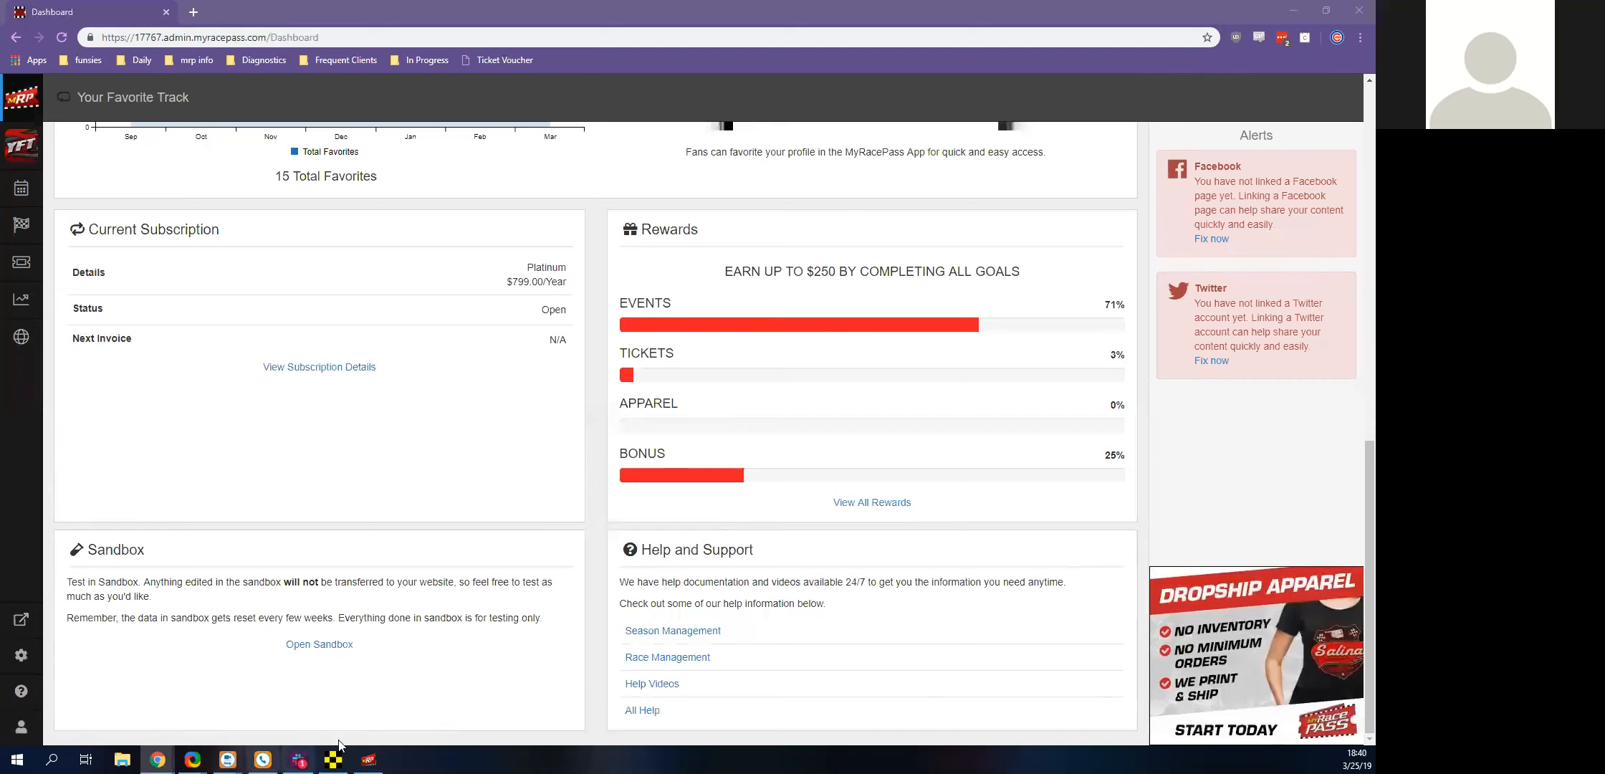
Reopen the sandbox from the dashboard for another look and return to the live dashboard
{"action": "left_click", "coordinate": [326, 646]}
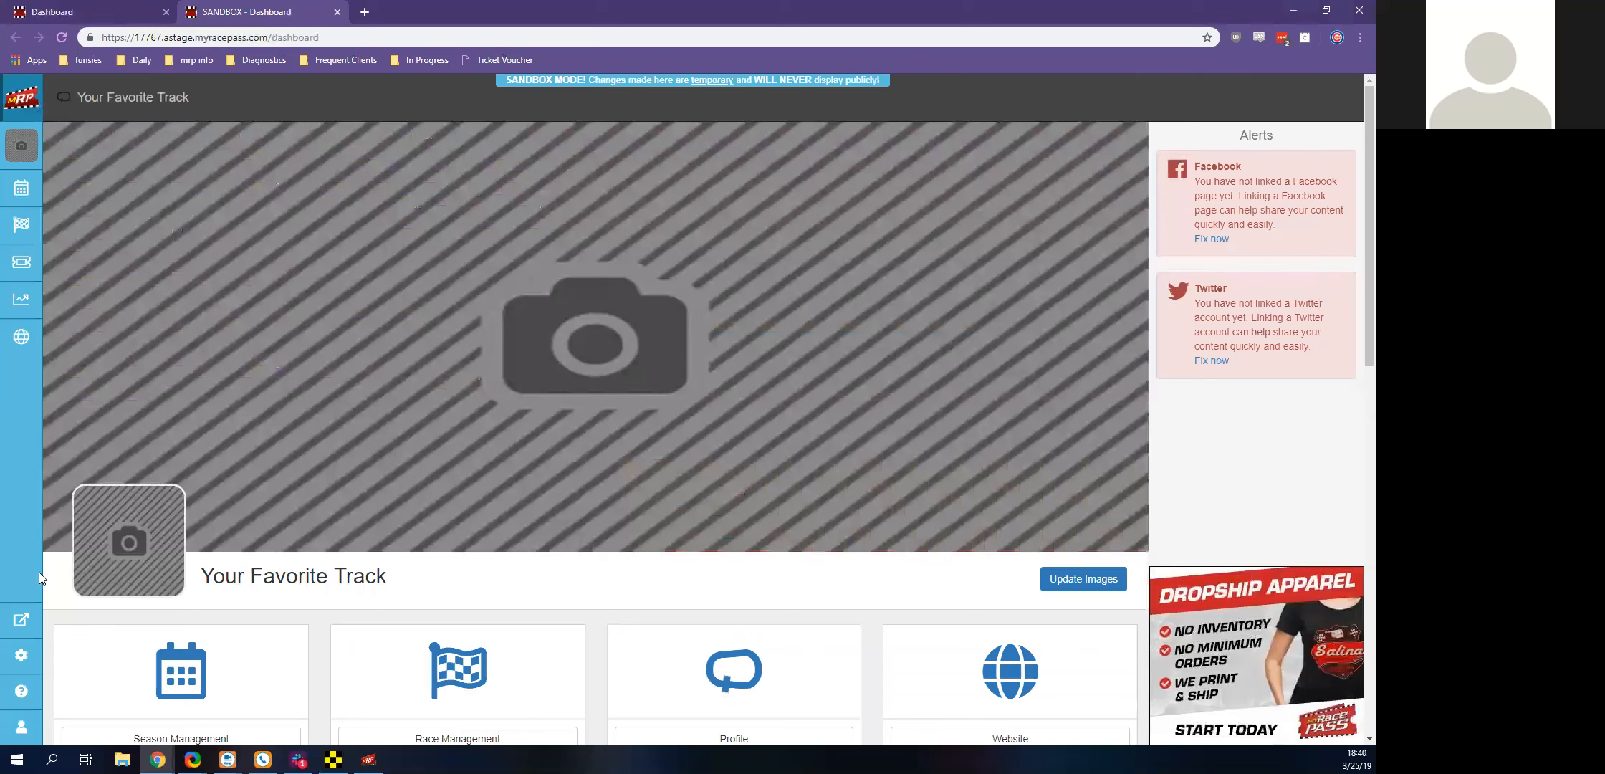
{"action": "left_click", "coordinate": [336, 12]}
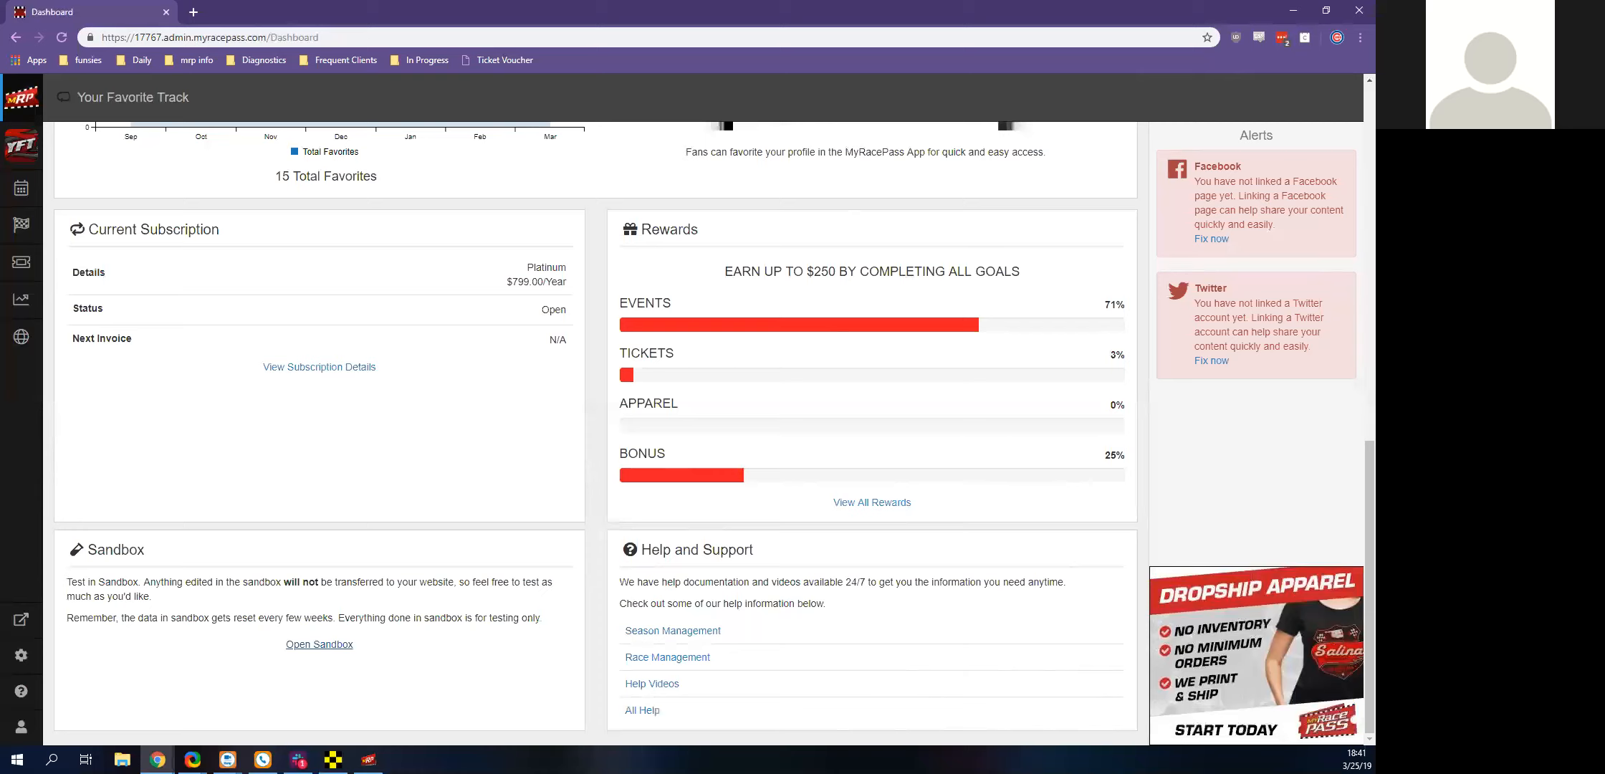
{"action": "left_click", "coordinate": [320, 644]}
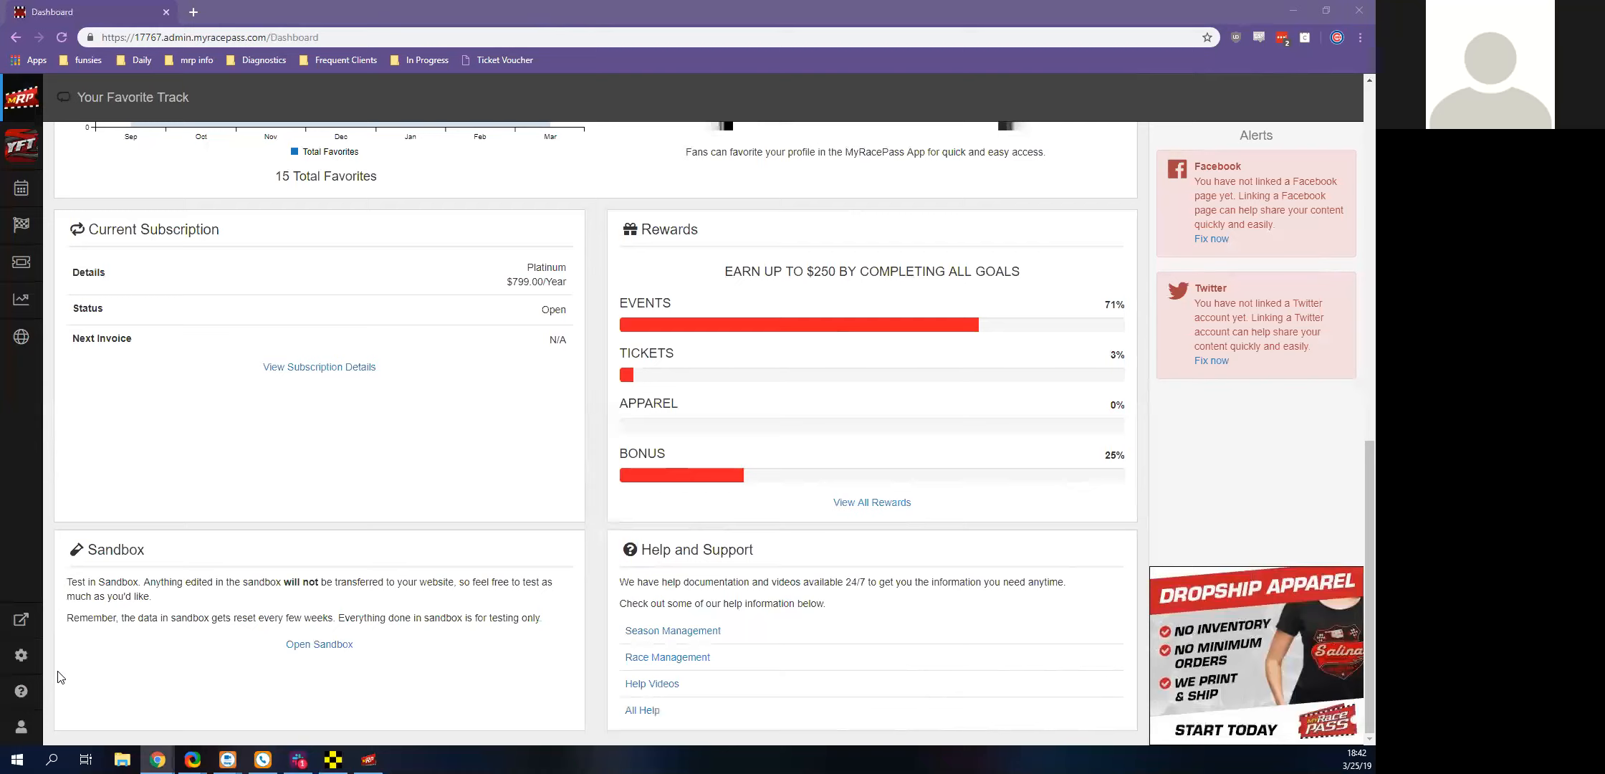
Open the help videos, look over the MyRacePass YouTube playlists, and close them
{"action": "left_click", "coordinate": [21, 691]}
{"action": "left_click", "coordinate": [90, 656]}
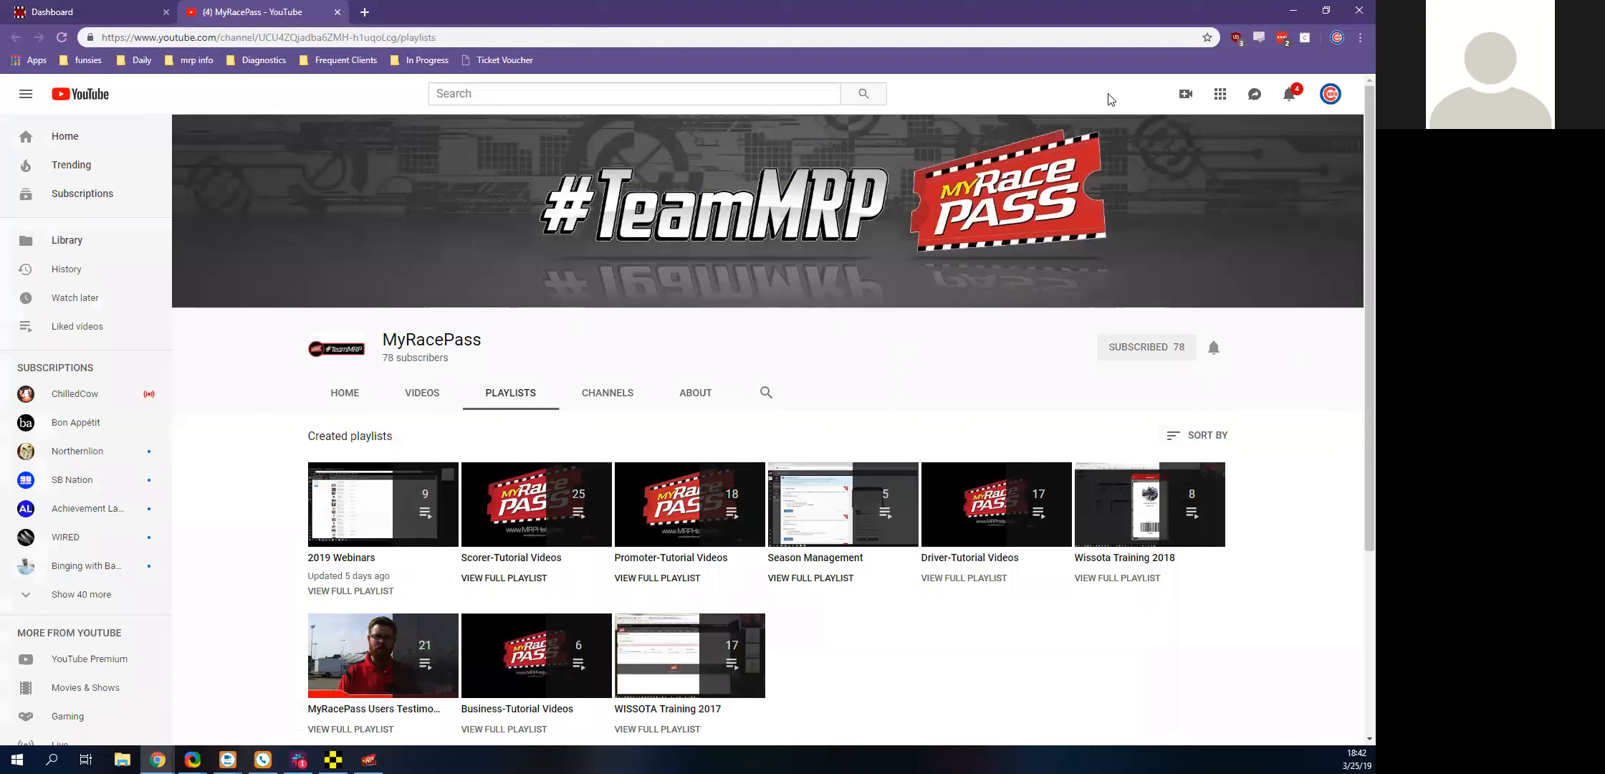
{"action": "left_click", "coordinate": [338, 12]}
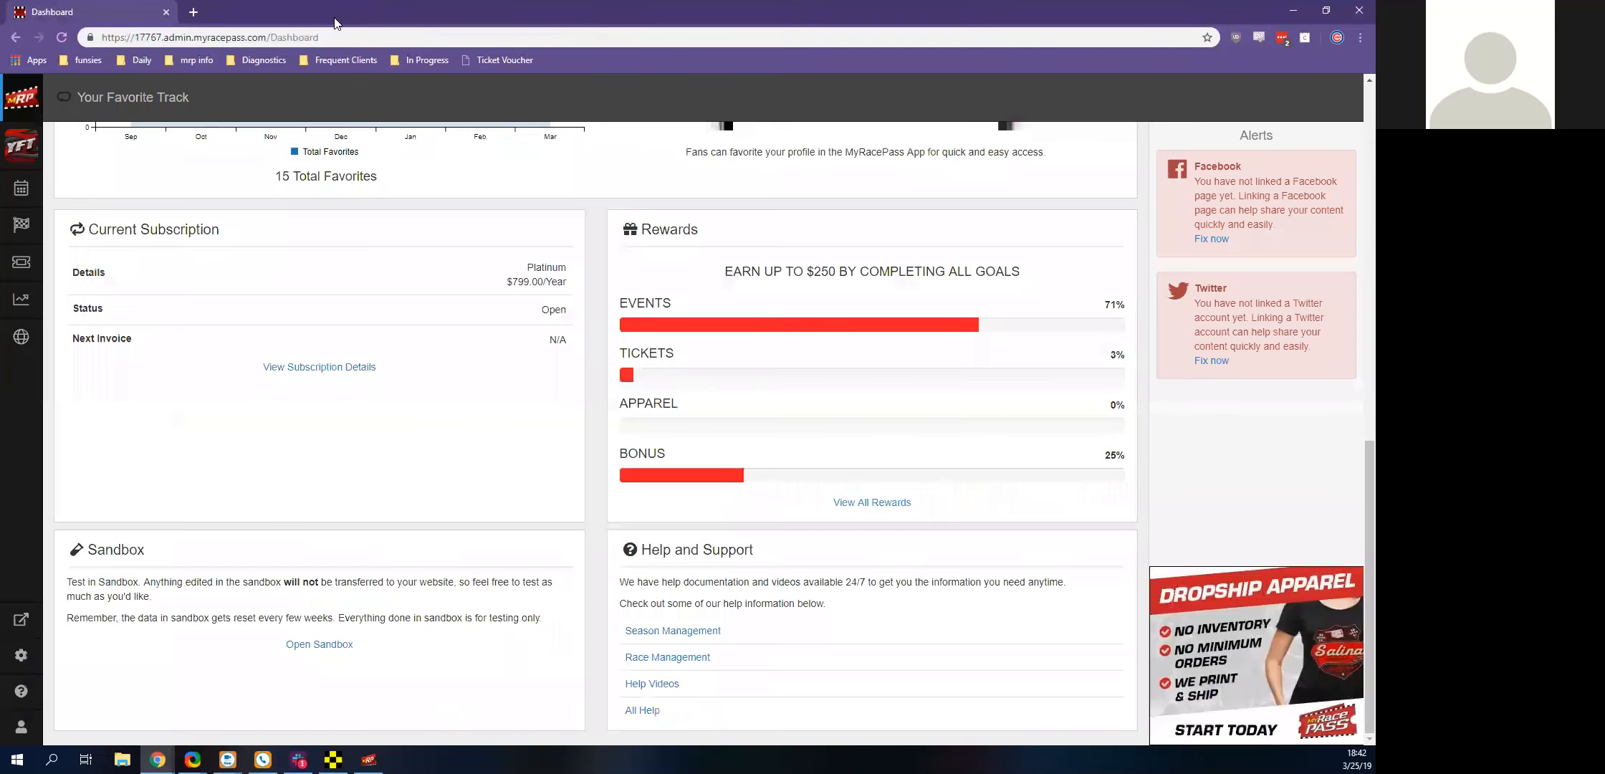